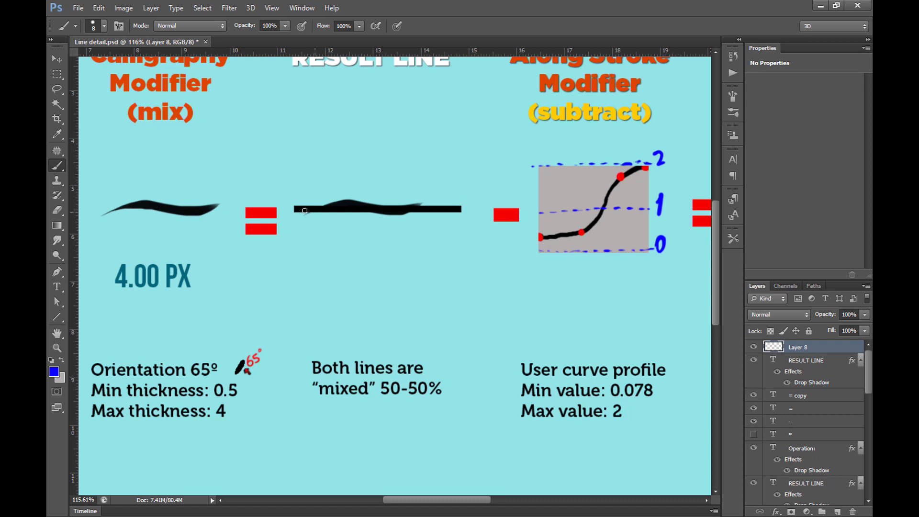
Try marking a flat blue brush stroke along the first RESULT LINE, then undo it.
drag(289, 209, 324, 211)
mouse_move(412, 212)
mouse_down()
mouse_move(471, 213)
mouse_move(406, 210)
mouse_up()
key(ctrl+z)
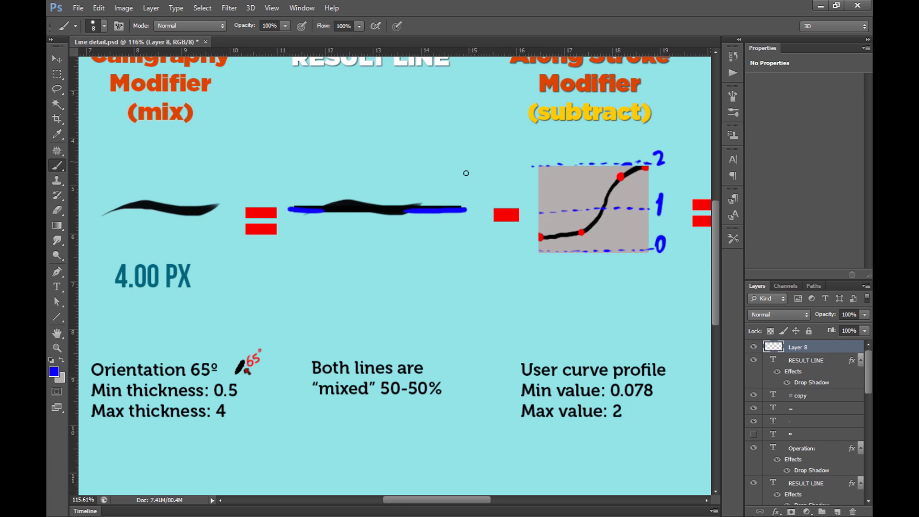
key(ctrl+alt+z)
key(ctrl+alt+z)
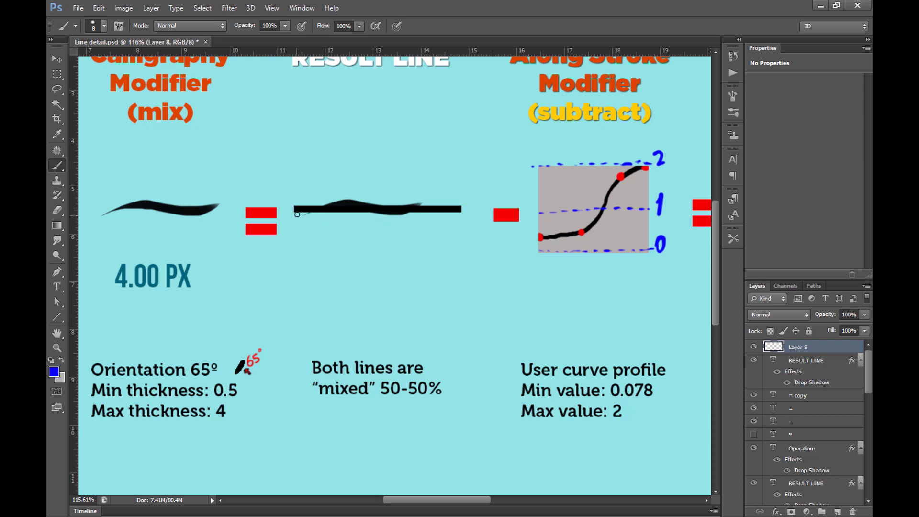
Try brushing a thick blue curve that rises at the end over the first RESULT LINE, then undo it.
mouse_move(298, 213)
mouse_down()
mouse_move(361, 207)
mouse_move(459, 172)
mouse_up()
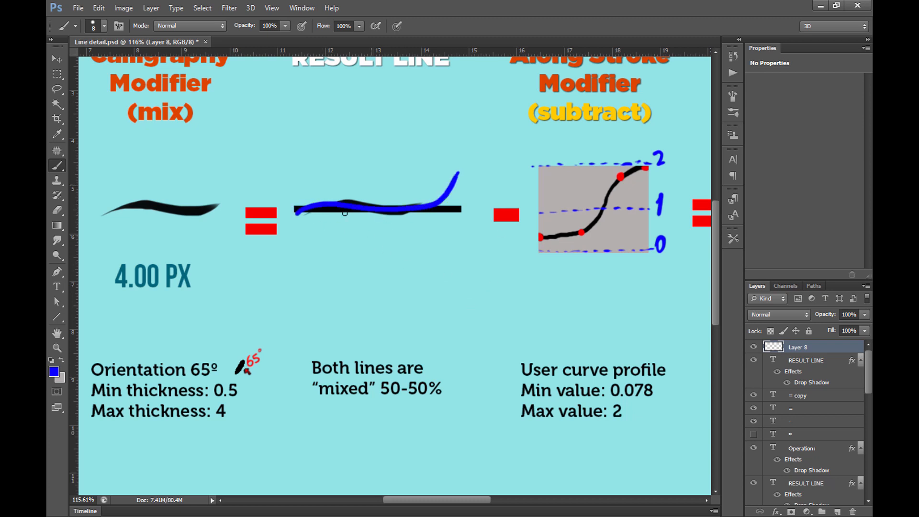
mouse_move(296, 211)
mouse_down()
mouse_move(442, 198)
mouse_move(459, 174)
mouse_up()
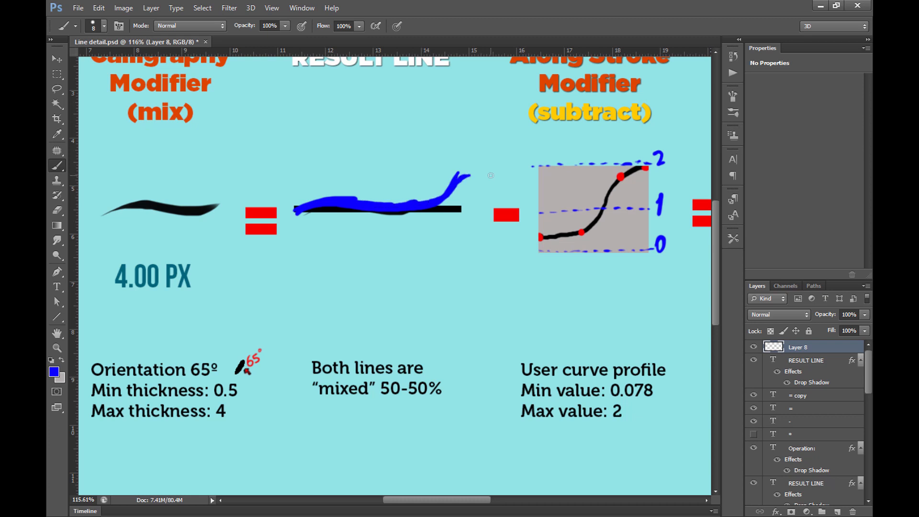
key(ctrl+alt+z)
drag(585, 290, 307, 289)
mouse_move(493, 297)
mouse_down()
mouse_move(455, 300)
mouse_move(507, 330)
mouse_up()
mouse_move(347, 133)
mouse_down()
mouse_move(234, 150)
mouse_move(354, 122)
mouse_up()
key(ctrl+alt+z)
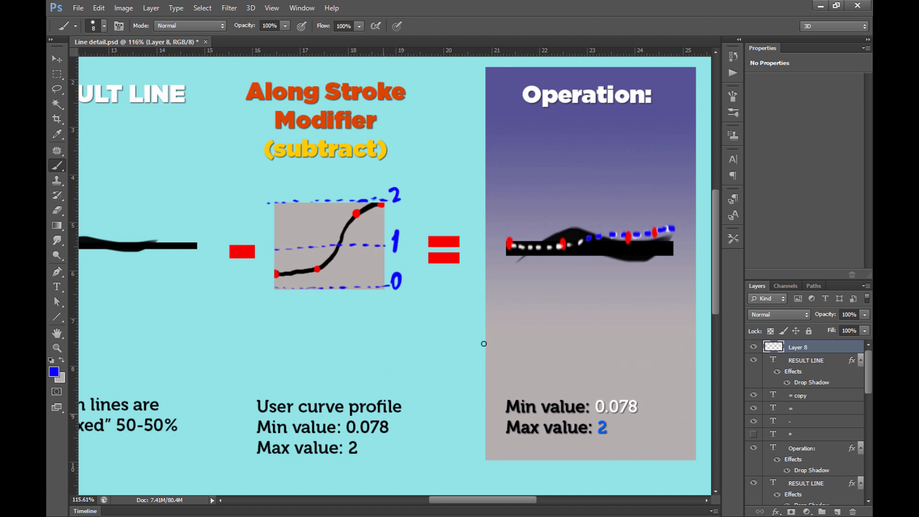
Merge the two layers of the final RESULT LINE, Layer 3 copy 2 and Layer 2 copy 2, into one.
mouse_move(481, 342)
mouse_down()
mouse_move(441, 311)
mouse_move(429, 314)
mouse_move(436, 312)
mouse_up()
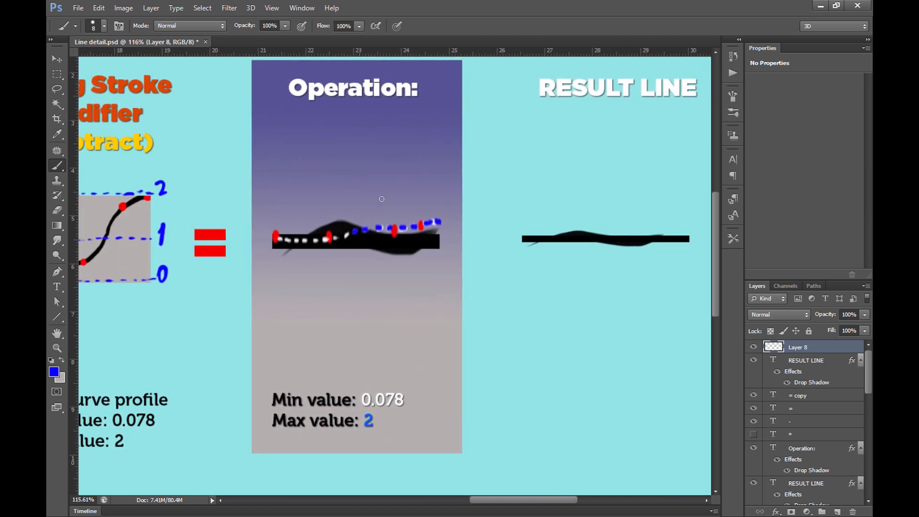
drag(298, 266, 426, 264)
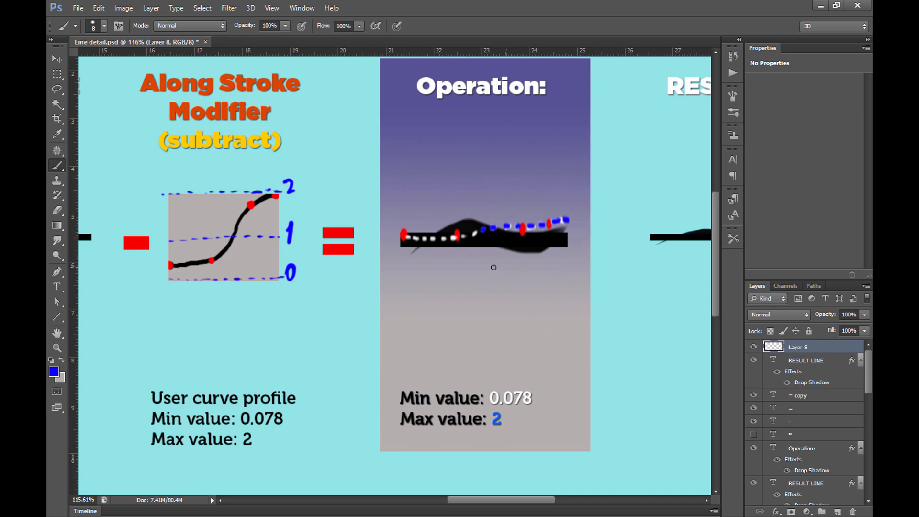
mouse_move(523, 274)
mouse_down()
mouse_move(437, 283)
mouse_move(369, 305)
mouse_move(350, 286)
mouse_up()
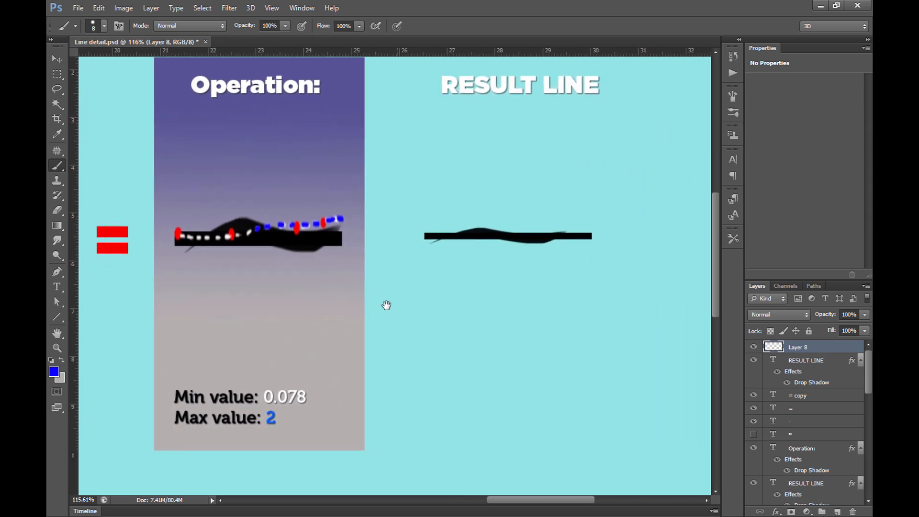
mouse_move(414, 293)
mouse_down()
mouse_move(383, 294)
mouse_move(429, 295)
mouse_up()
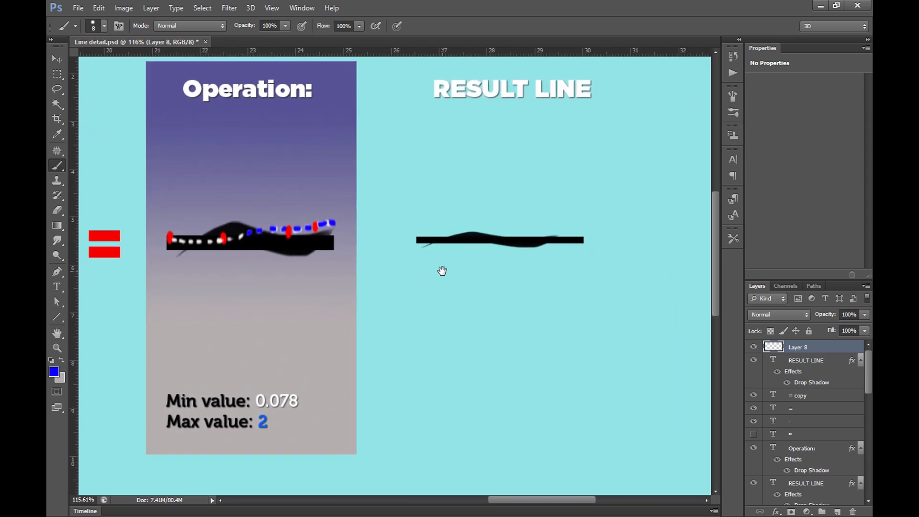
ctrl+click(549, 237)
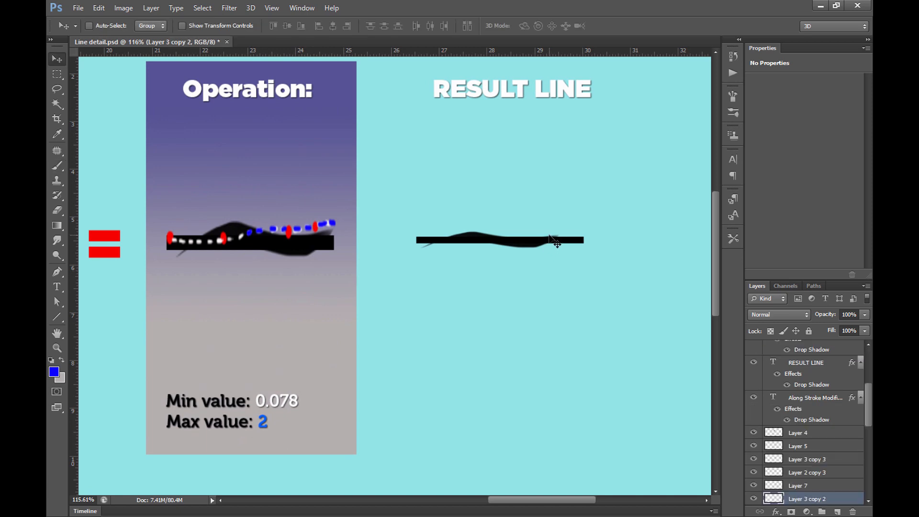
ctrl+click(575, 237)
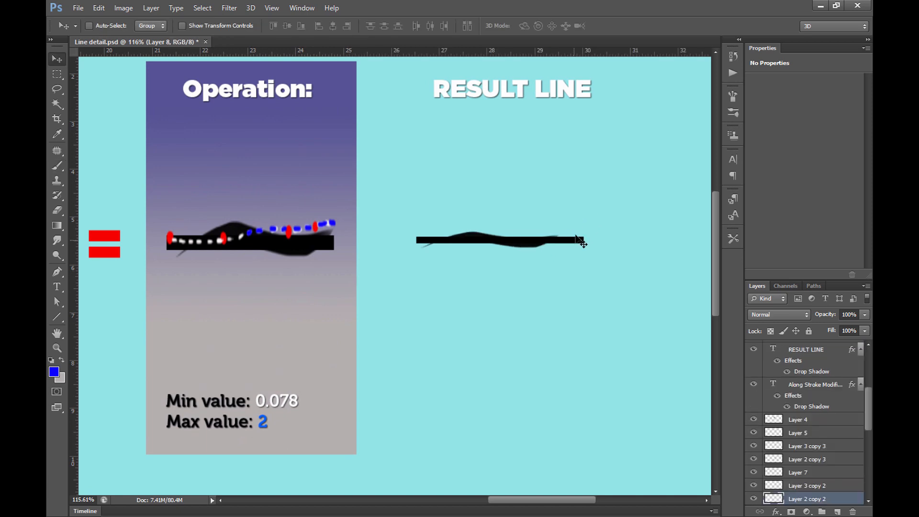
ctrl+shift+click(481, 233)
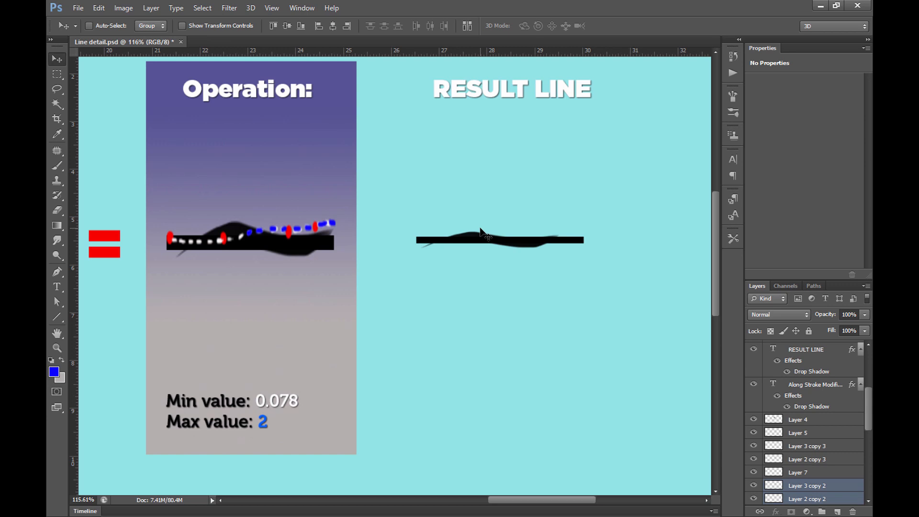
ctrl+click(481, 233)
Scale the merged line under the final RESULT LINE heading to about 131% width and 308% height.
key(ctrl+t)
drag(584, 230, 635, 195)
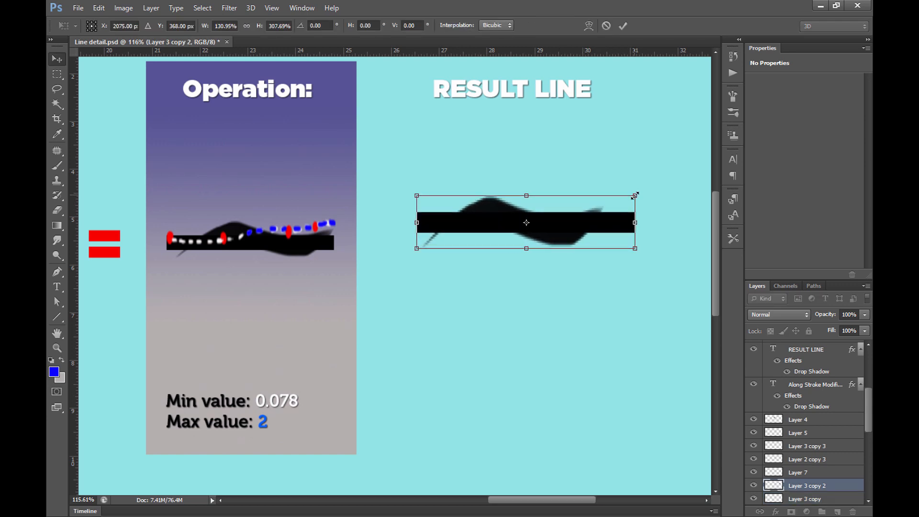
key(Return)
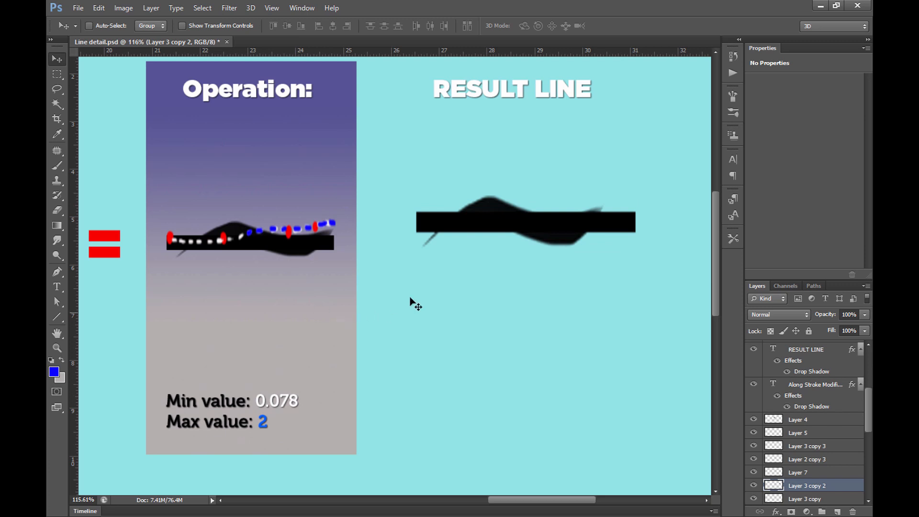
Brush a blue subtraction curve across the enlarged result line, nearly flat at first and rising above its far end.
key(b)
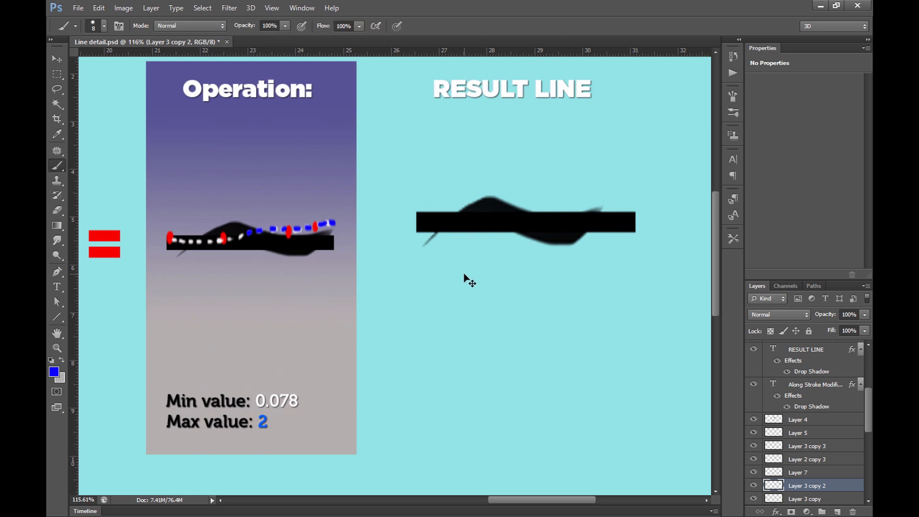
mouse_move(350, 288)
mouse_down()
mouse_move(592, 306)
mouse_move(318, 285)
mouse_up()
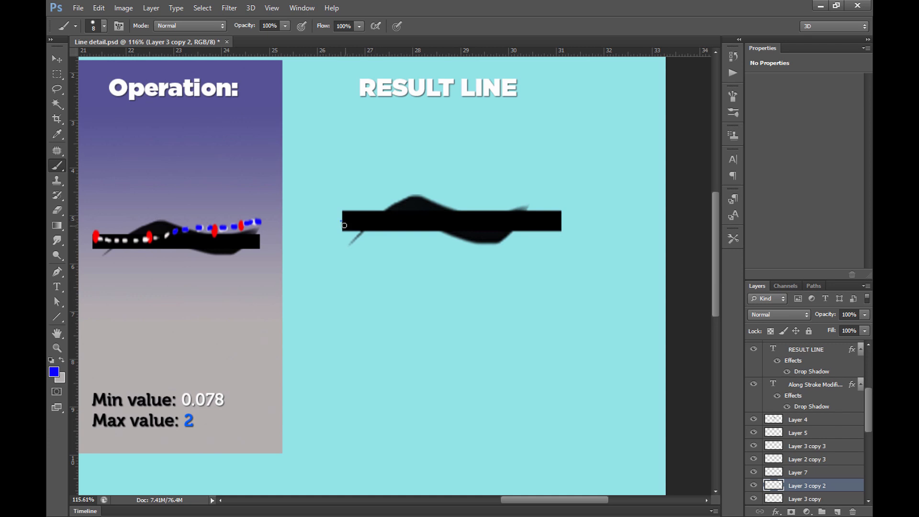
drag(344, 225, 407, 223)
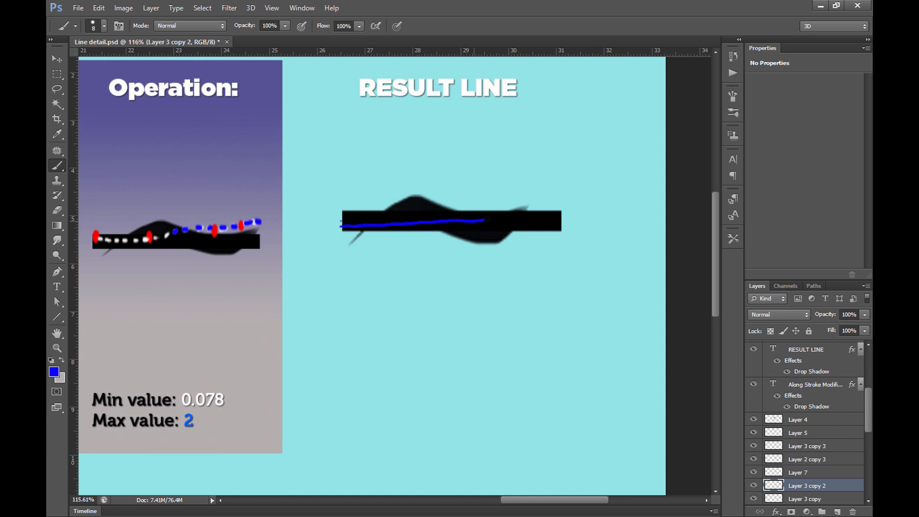
drag(507, 209, 565, 174)
Cross-hatch the area above the blue curve with short diagonal brush strokes to mark the part being subtracted.
mouse_move(331, 208)
mouse_down()
mouse_move(365, 224)
mouse_move(374, 205)
mouse_move(399, 219)
mouse_up()
drag(381, 190, 420, 217)
drag(400, 184, 445, 218)
drag(407, 183, 460, 217)
mouse_move(438, 182)
mouse_down()
mouse_move(481, 215)
mouse_move(499, 210)
mouse_up()
mouse_move(483, 181)
mouse_down()
mouse_move(510, 202)
mouse_move(520, 188)
mouse_up()
mouse_move(514, 169)
mouse_down()
mouse_move(529, 182)
mouse_move(542, 177)
mouse_up()
drag(541, 164, 559, 173)
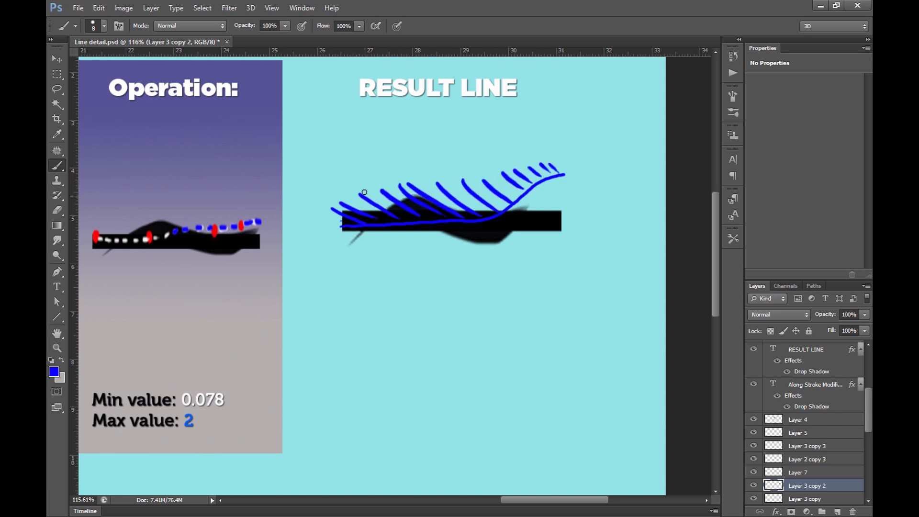
mouse_move(371, 187)
mouse_down()
mouse_move(338, 221)
mouse_move(362, 218)
mouse_up()
drag(416, 184, 387, 210)
drag(442, 177, 408, 215)
mouse_move(468, 173)
mouse_down()
mouse_move(434, 215)
mouse_move(442, 204)
mouse_up()
drag(493, 170, 473, 194)
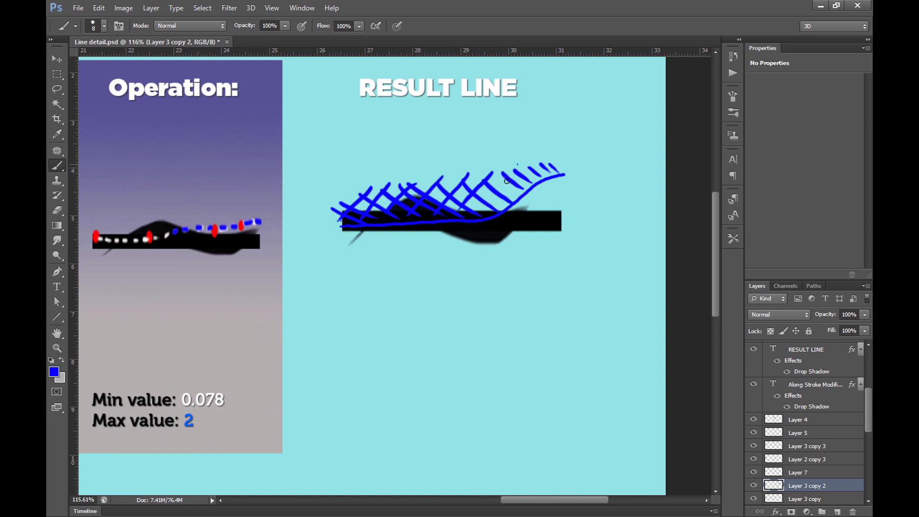
drag(519, 163, 486, 203)
mouse_move(542, 163)
mouse_down()
mouse_move(508, 196)
mouse_move(534, 187)
mouse_up()
Lasso the hatched area above the blue curve on Layer 3 copy 2, delete its contents and deselect.
key(space)
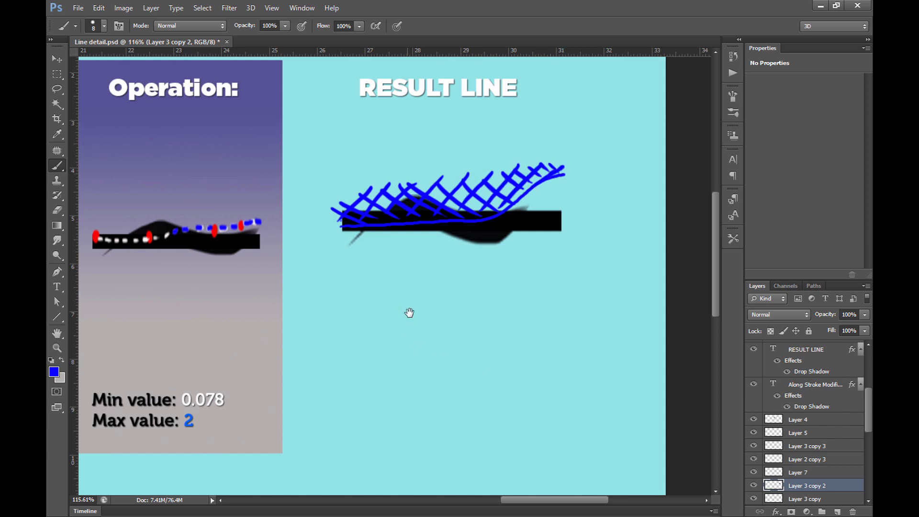
mouse_move(406, 310)
mouse_down()
mouse_move(545, 329)
mouse_move(470, 297)
mouse_up()
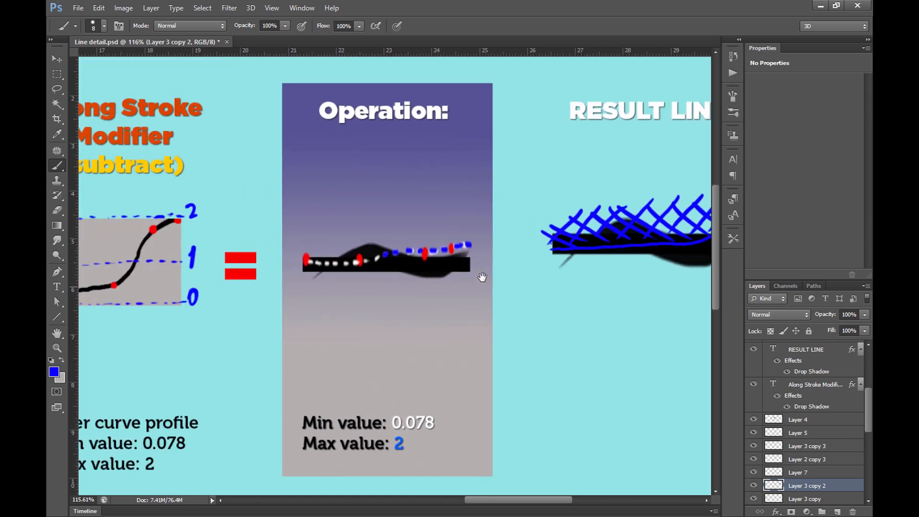
drag(433, 265, 515, 269)
drag(389, 306, 458, 297)
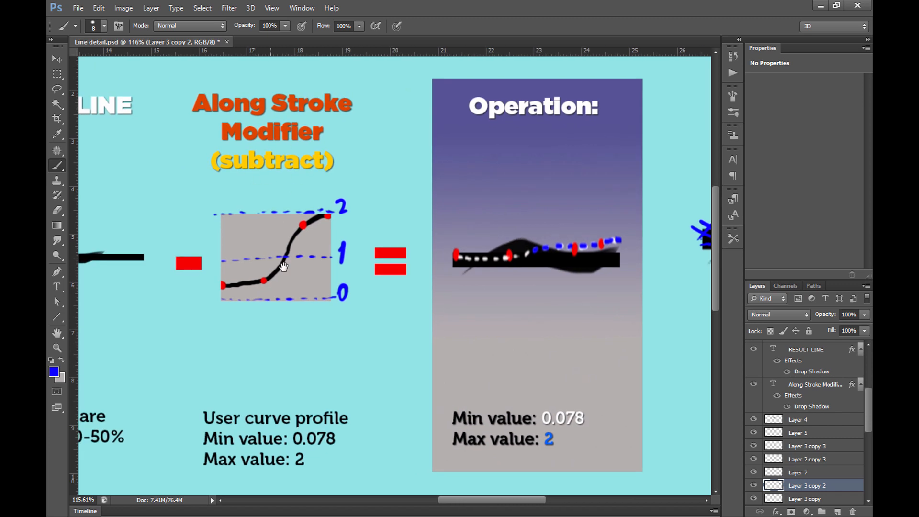
drag(526, 291, 322, 279)
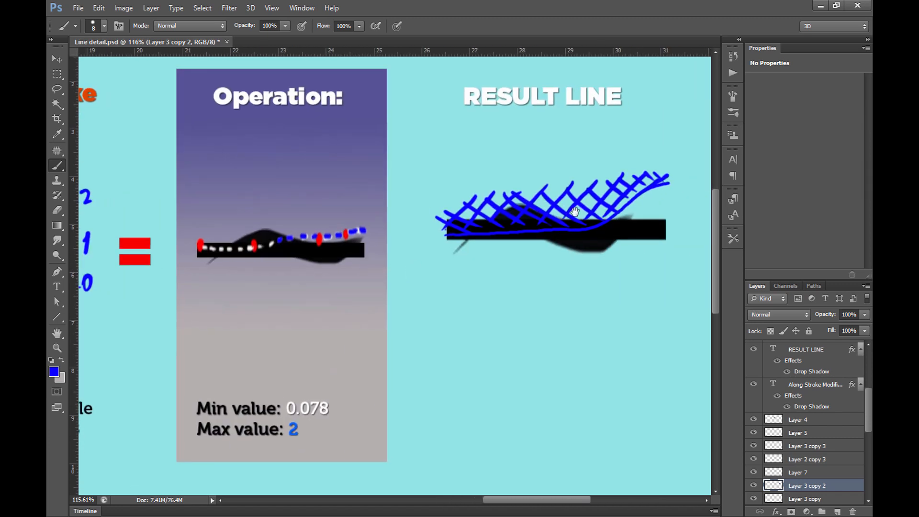
click(56, 88)
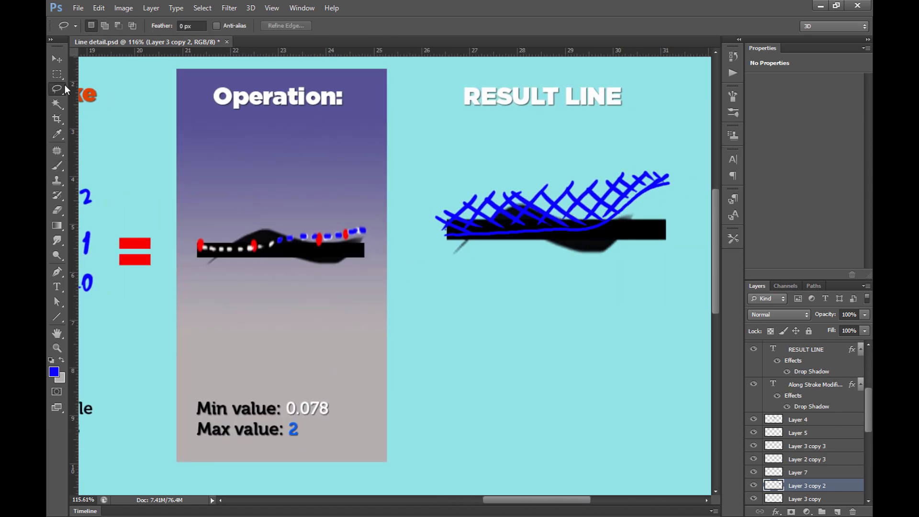
mouse_move(448, 236)
mouse_down()
mouse_move(576, 232)
mouse_move(661, 188)
mouse_move(518, 150)
mouse_move(430, 223)
mouse_up()
key(Delete)
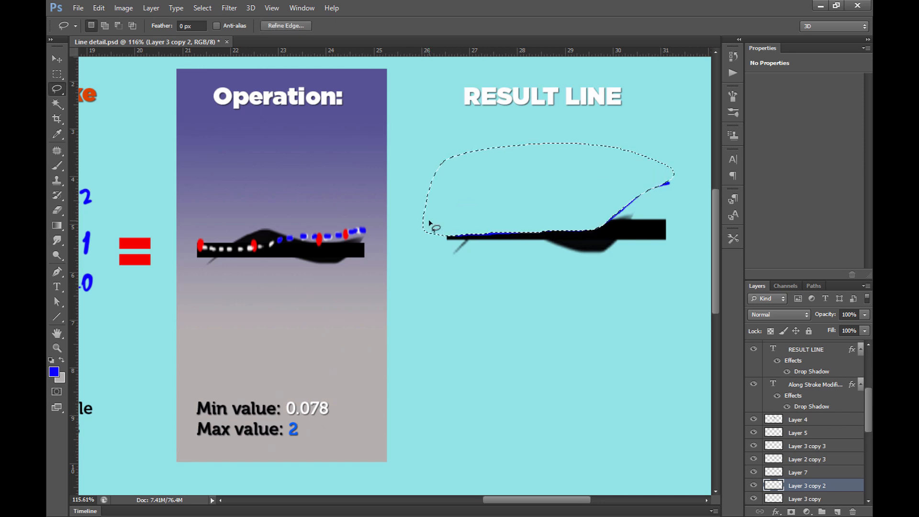
key(ctrl+d)
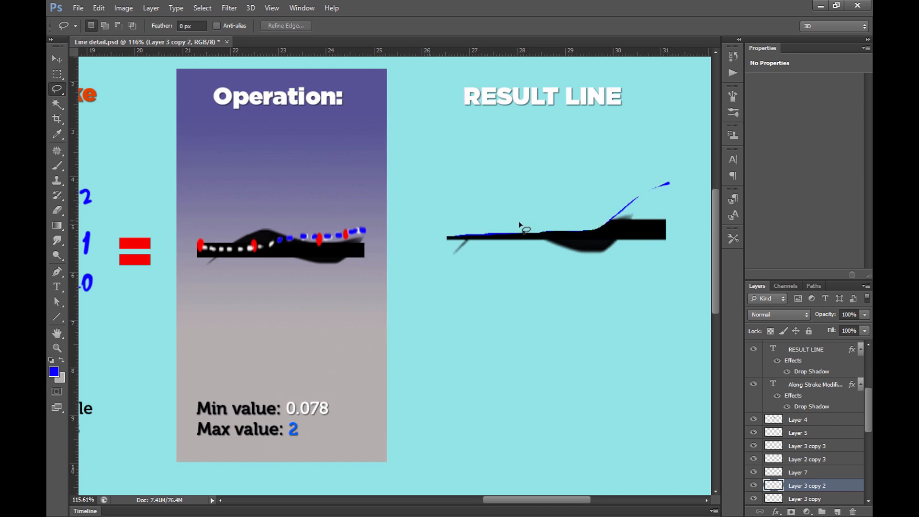
Paint over the result line's upper edge with its own black and erase the leftover blue stroke above the thick end.
key(b)
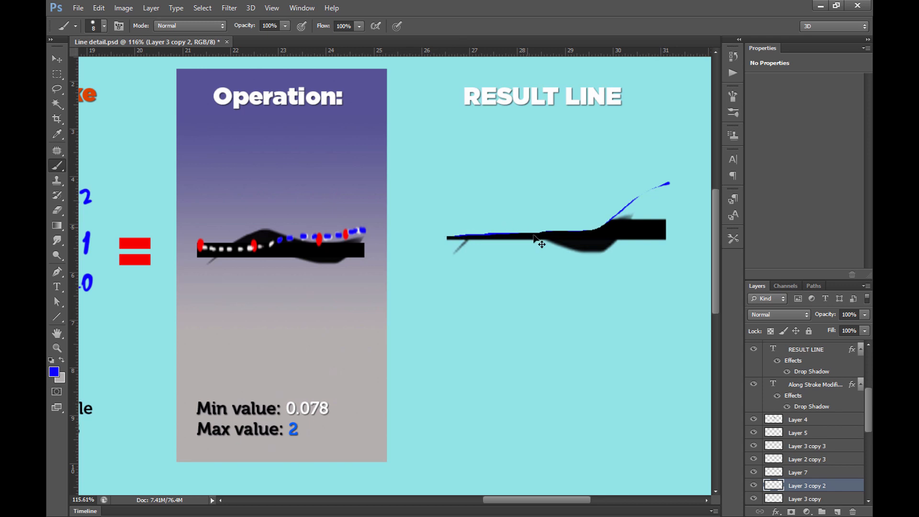
alt+click(511, 234)
drag(453, 238, 663, 218)
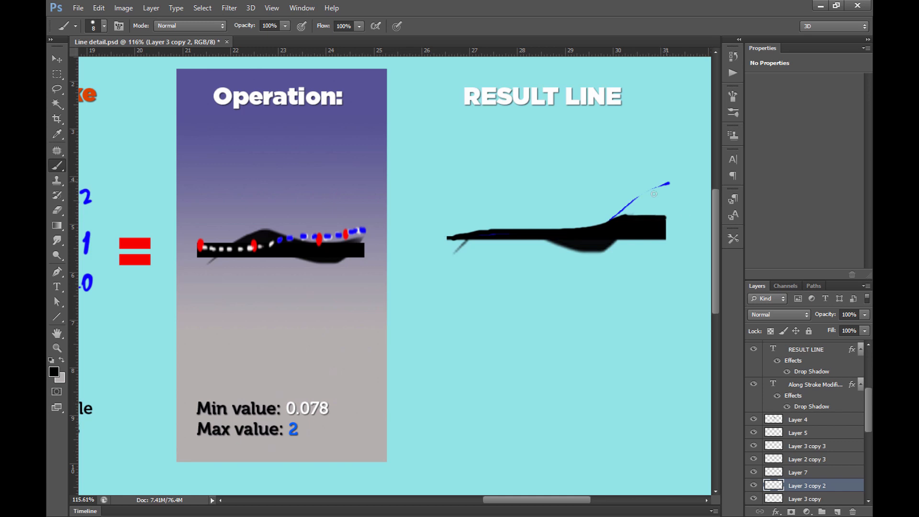
key(e)
mouse_move(666, 183)
mouse_down()
mouse_move(601, 213)
mouse_move(631, 205)
mouse_up()
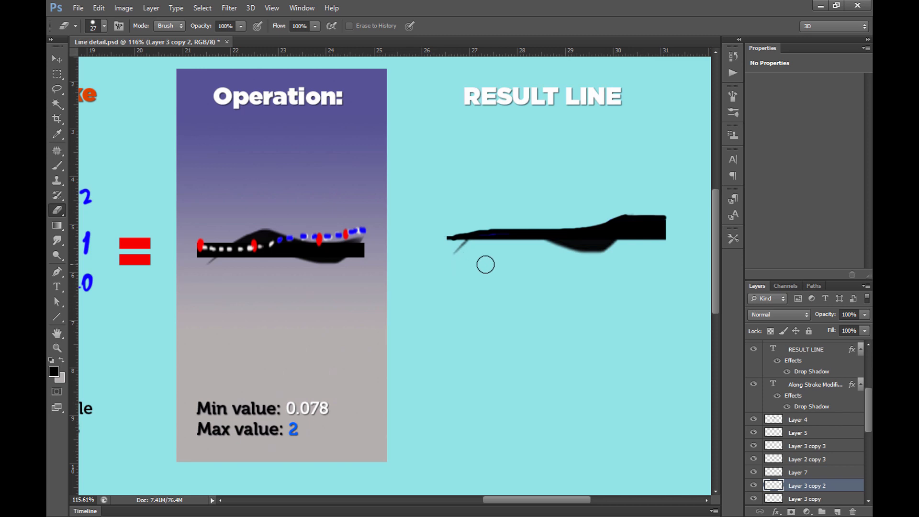
View the whole line-detail diagram at 33.3% to compare the original line, the modifiers and the result lines.
key(z)
alt+click(528, 281)
alt+click(532, 281)
key(h)
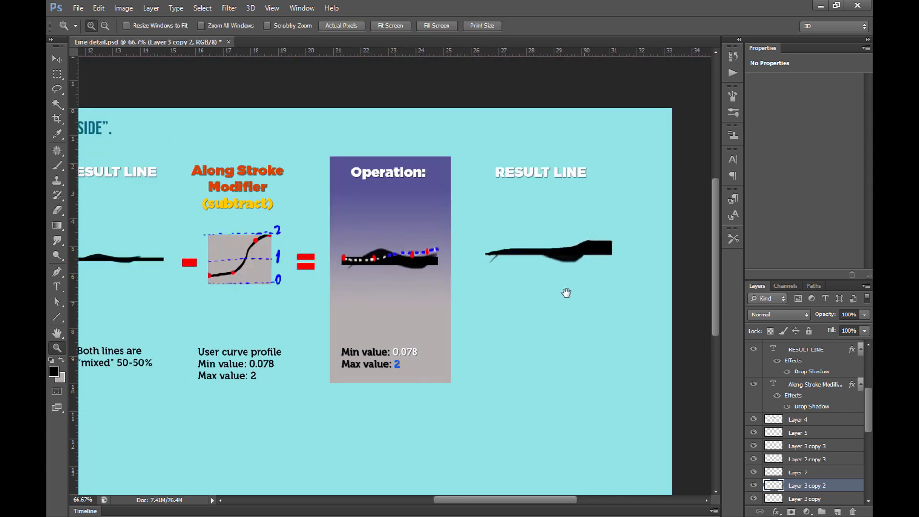
drag(566, 291, 615, 289)
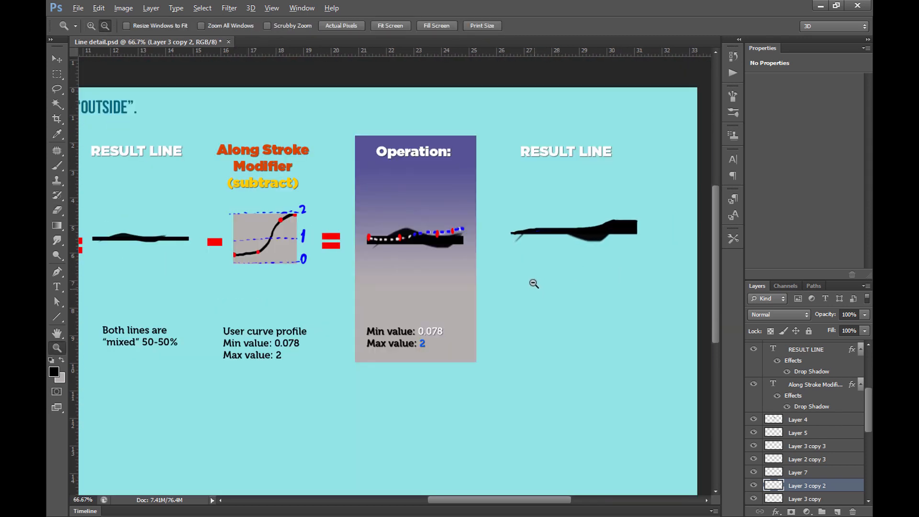
alt+click(566, 276)
alt+click(567, 276)
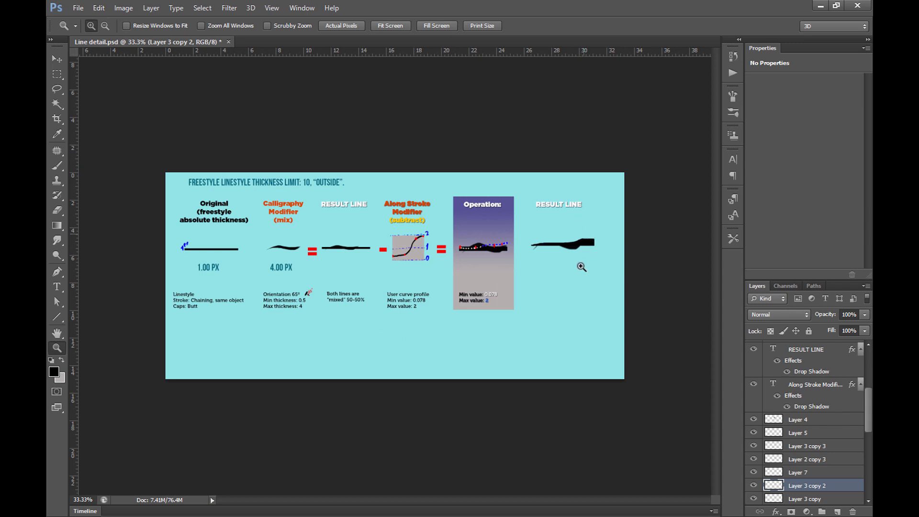
Switch to Blender and examine the Freestyle line render of the armoured character from helmet to thighs.
key(alt+Tab)
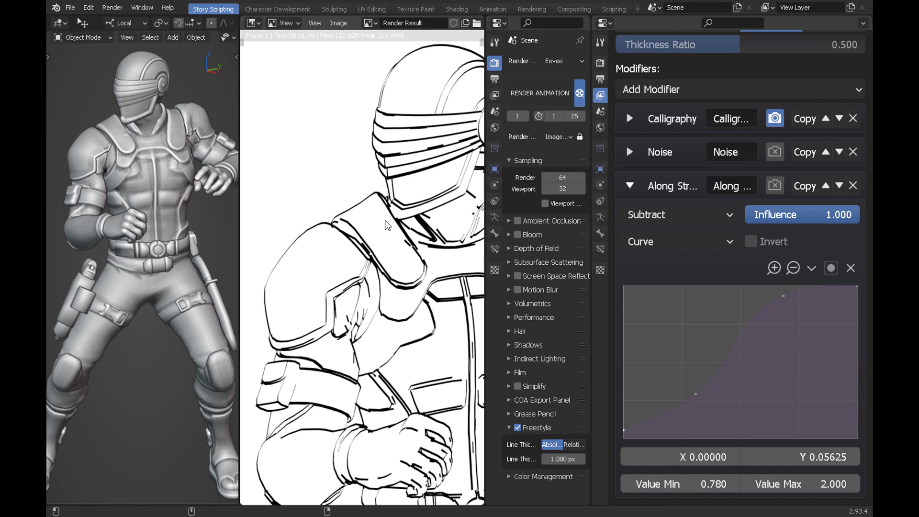
scroll(387, 220, down, 2)
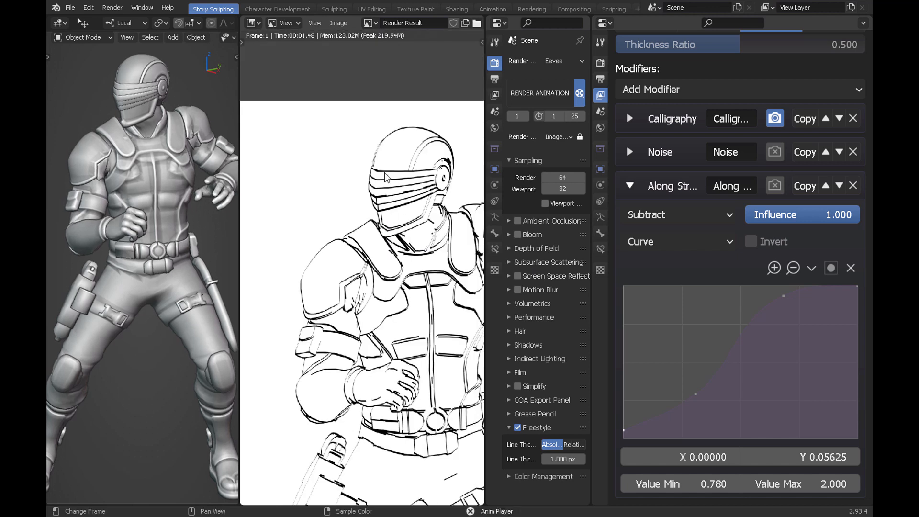
middle_drag(400, 251, 349, 191)
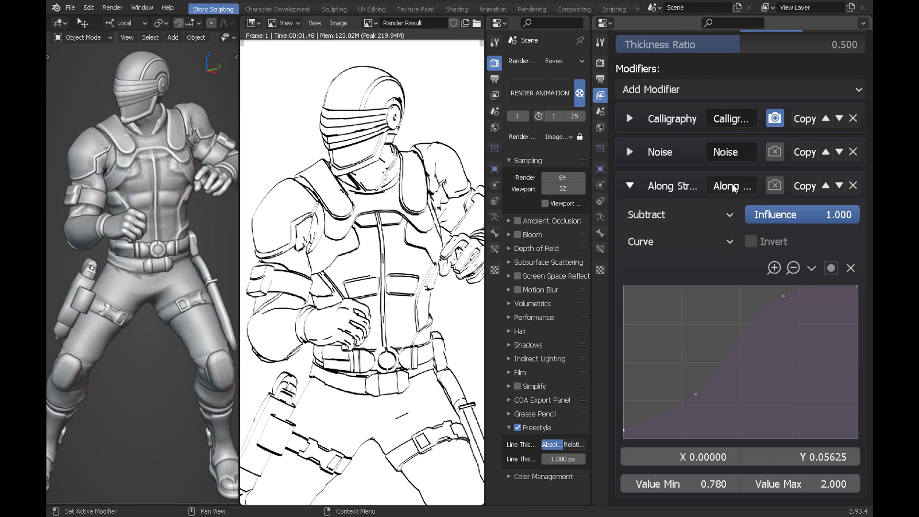
Enable the Along Stroke thickness modifier for rendering and render the Freestyle image.
click(775, 186)
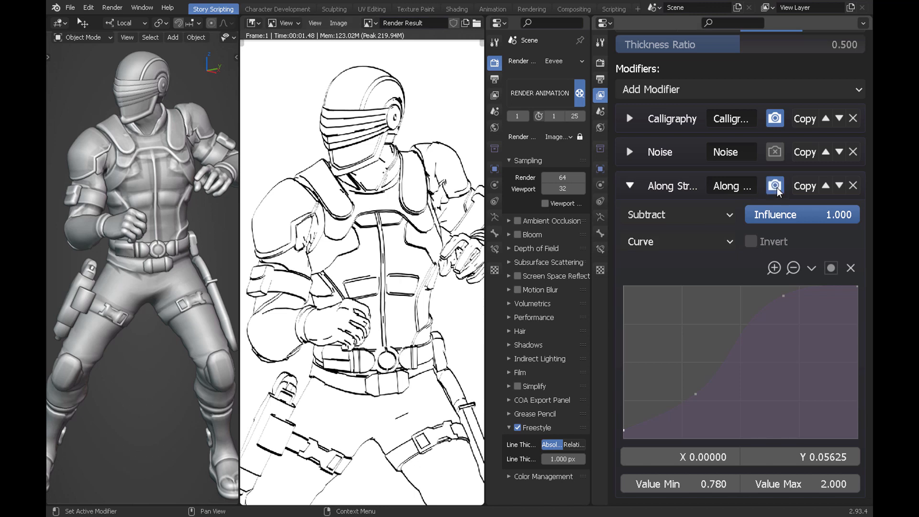
key(F12)
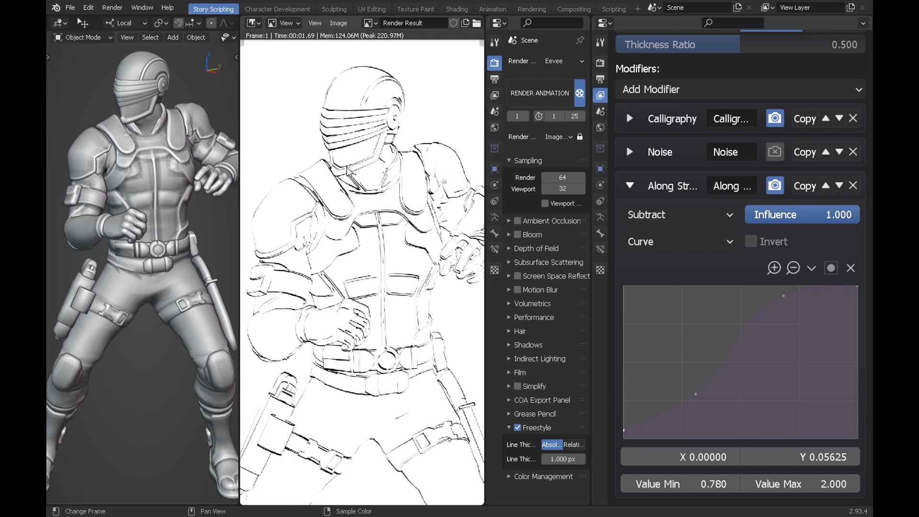
Examine the rendered line thickness up close on the shoulder armour, arm band, forearm and fist.
scroll(370, 204, up, 5)
middle_drag(370, 205, 384, 219)
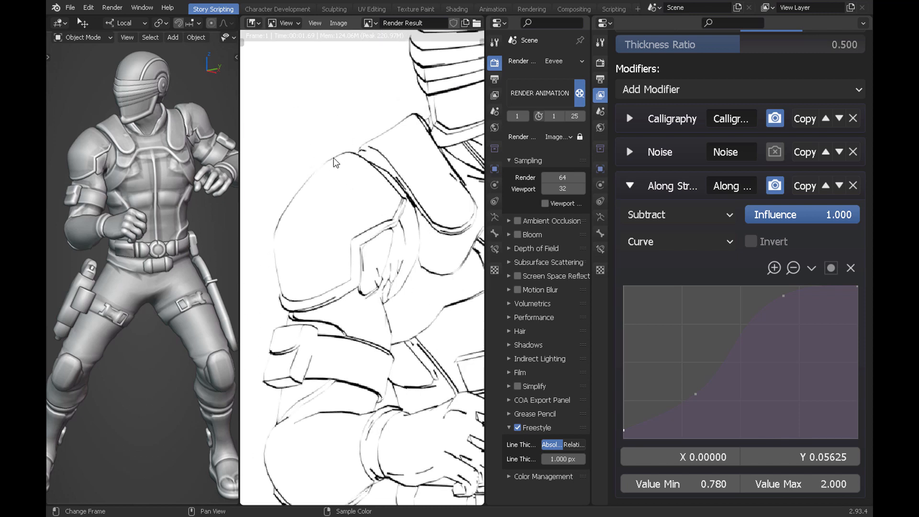
scroll(382, 149, down, 2)
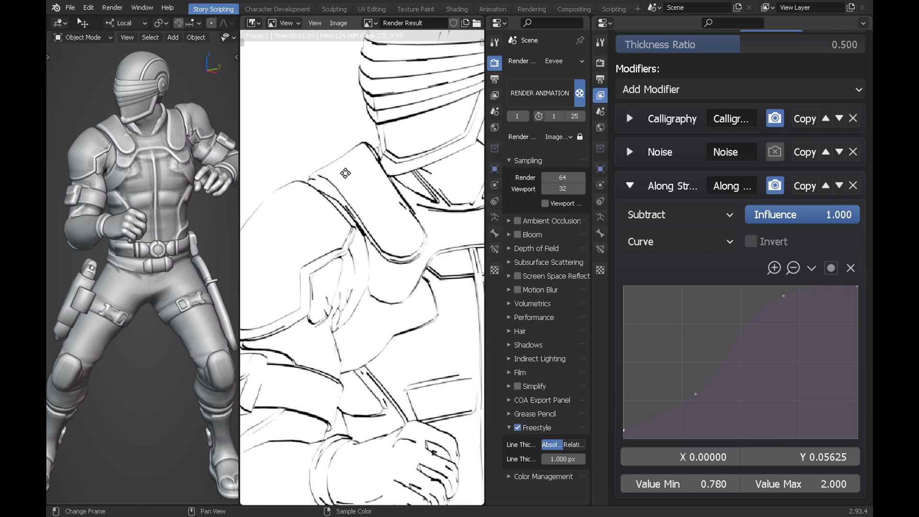
middle_drag(376, 146, 397, 153)
scroll(351, 251, up, 2)
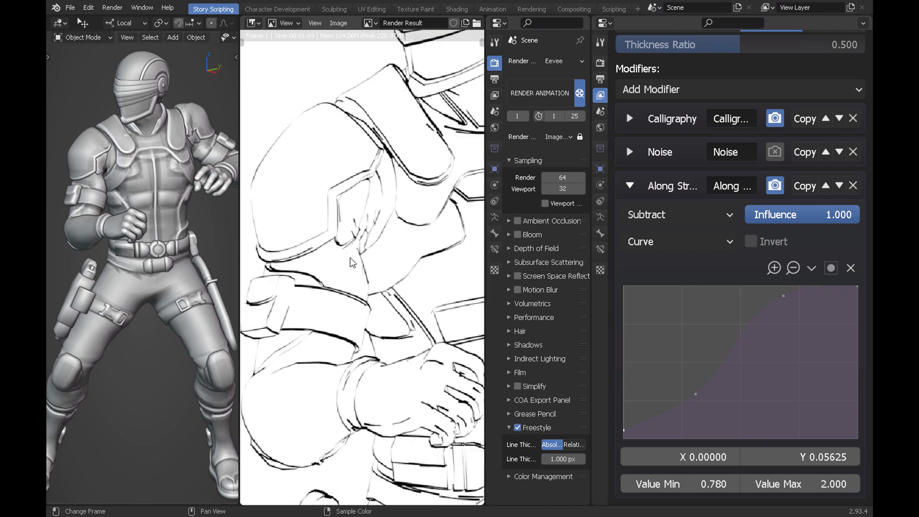
middle_drag(351, 251, 393, 221)
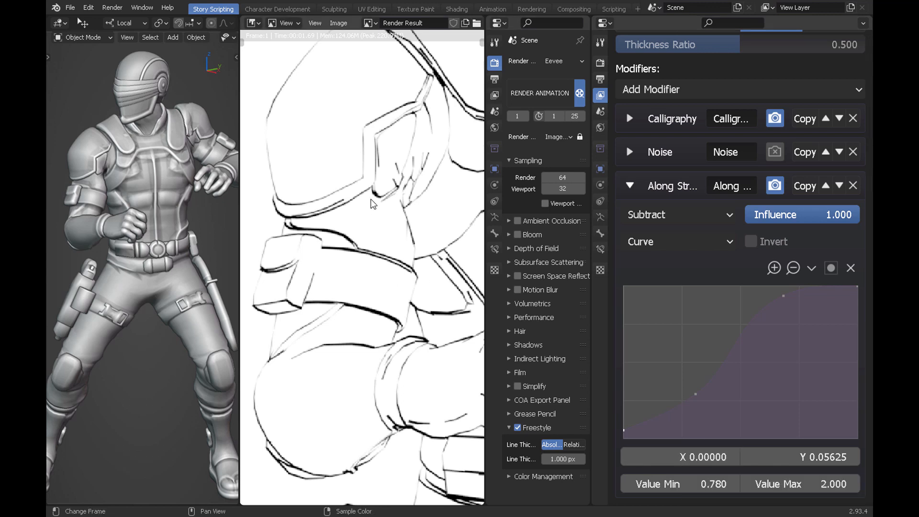
middle_drag(371, 199, 375, 202)
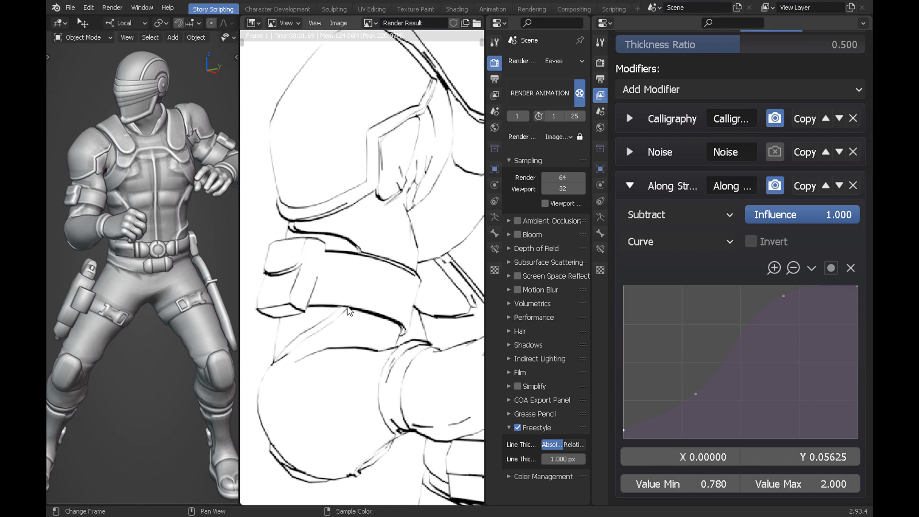
scroll(388, 312, down, 3)
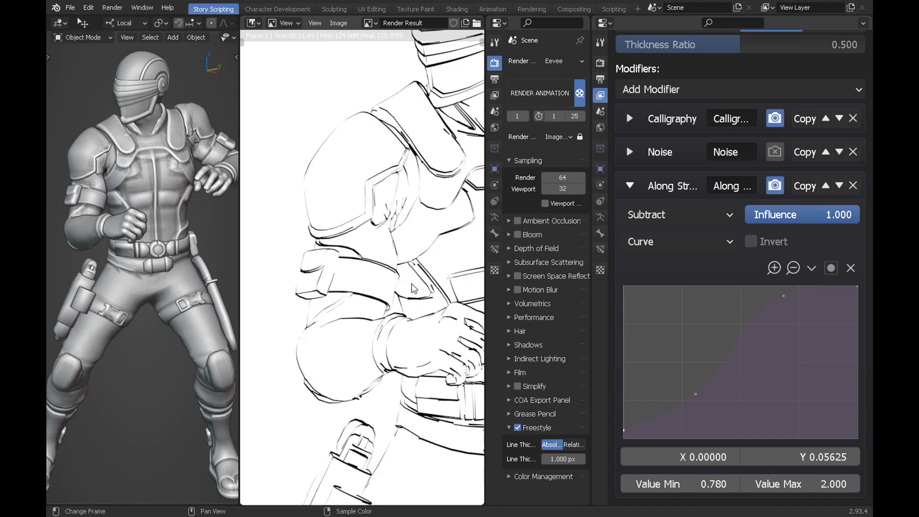
middle_drag(414, 287, 361, 299)
scroll(378, 290, down, 3)
middle_drag(372, 258, 351, 209)
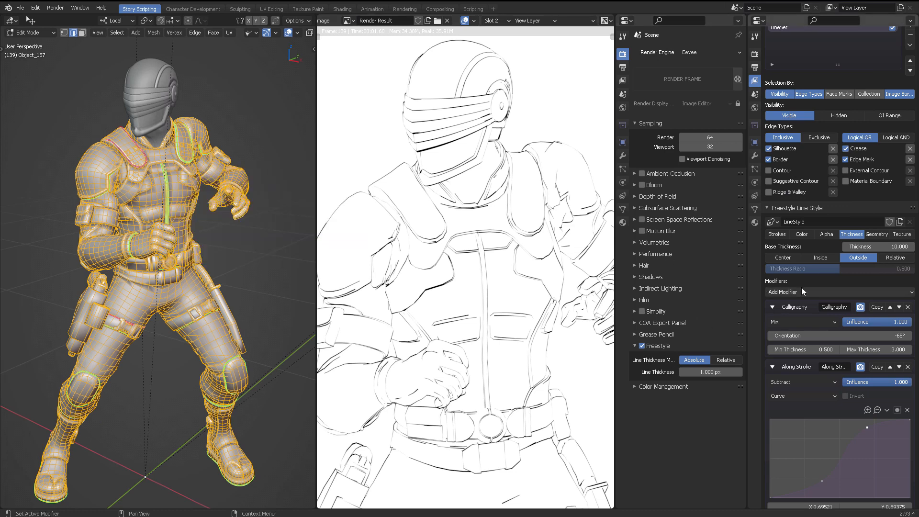
Switch the render result to Slot 3 and disable the Calligraphy and Along Stroke thickness modifiers.
click(501, 22)
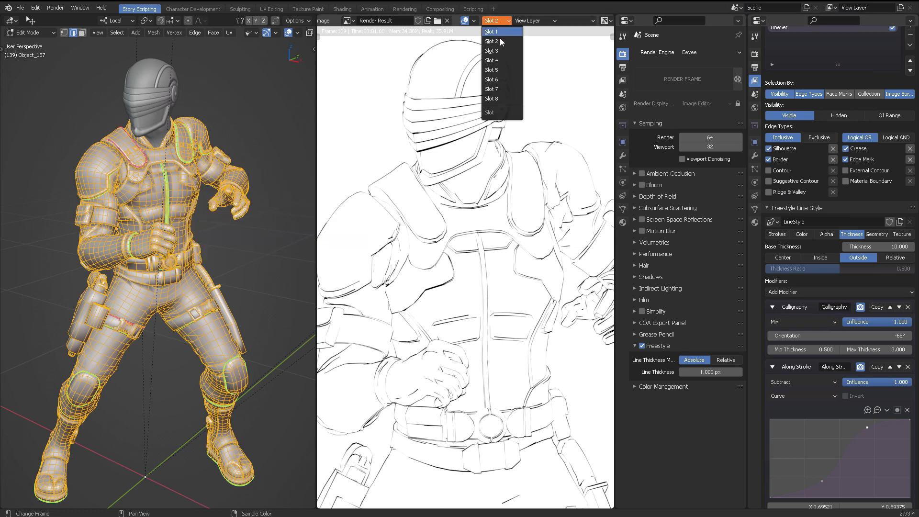
click(499, 52)
click(860, 308)
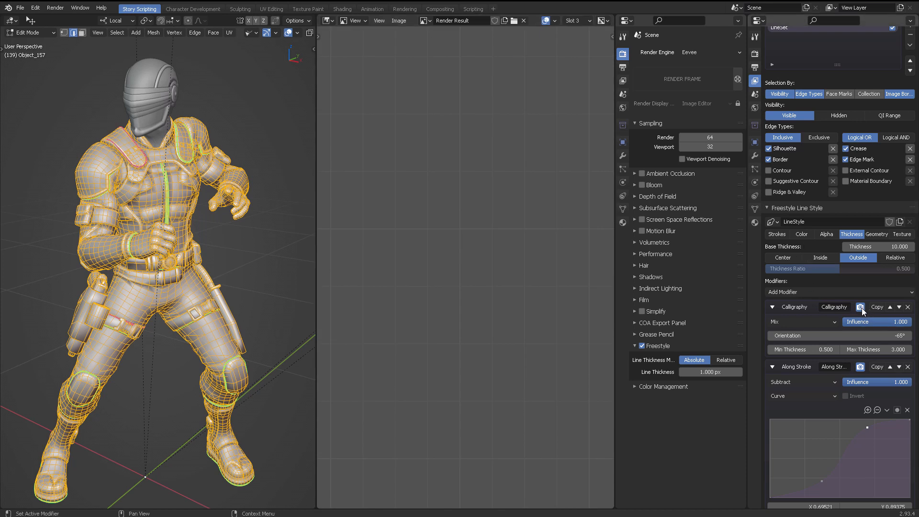
click(860, 366)
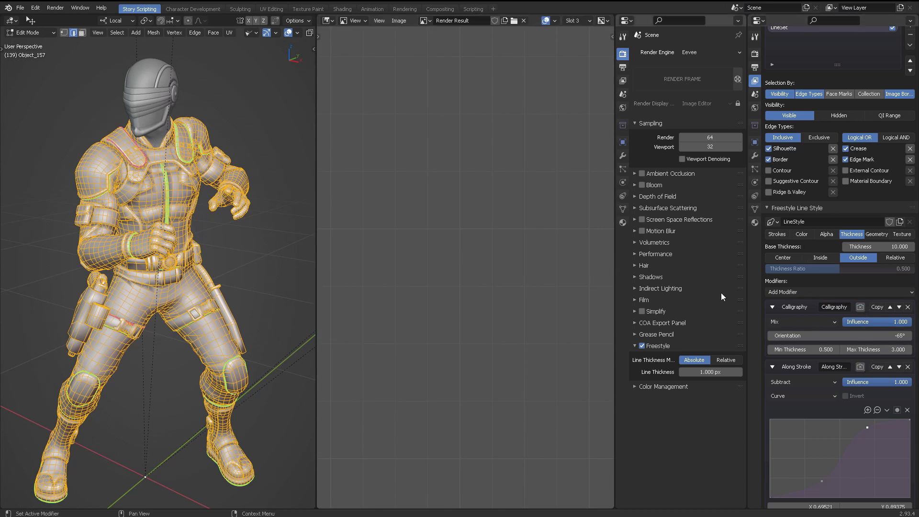
Turn off the Edge Mark edge type in the Freestyle line set and render the full figure.
scroll(842, 211, up, 2)
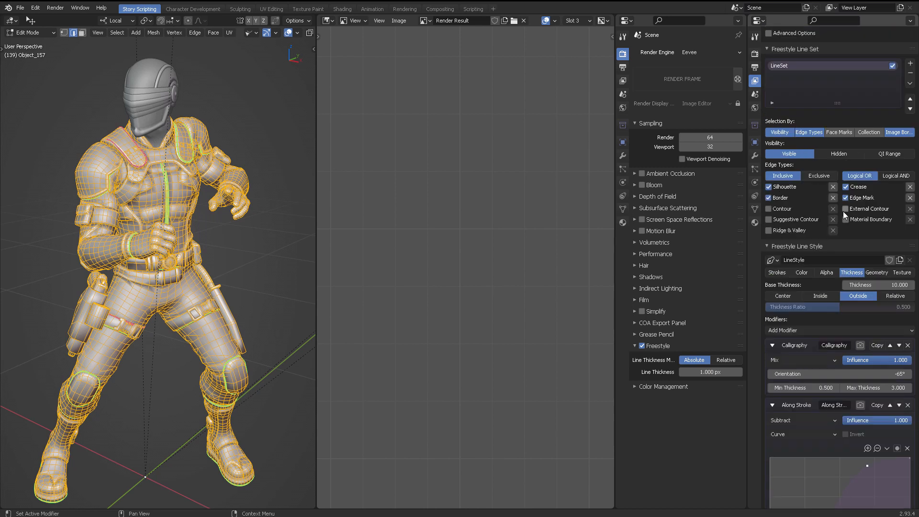
scroll(881, 228, up, 7)
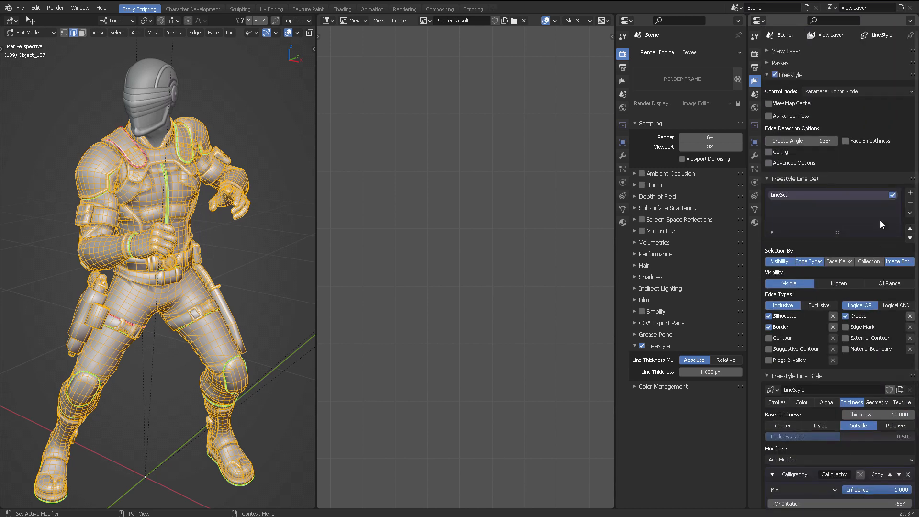
scroll(830, 270, down, 2)
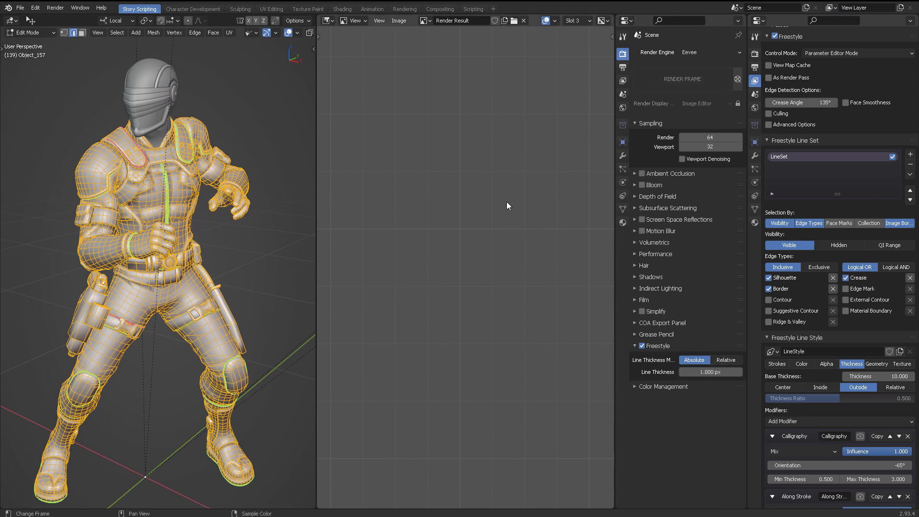
key(F12)
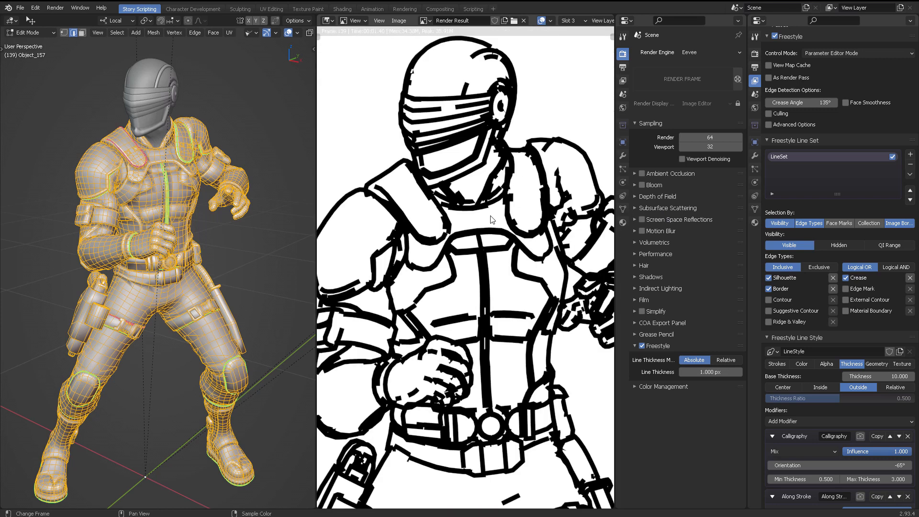
mouse_move(494, 232)
middle_down()
mouse_move(499, 170)
mouse_move(501, 182)
middle_up()
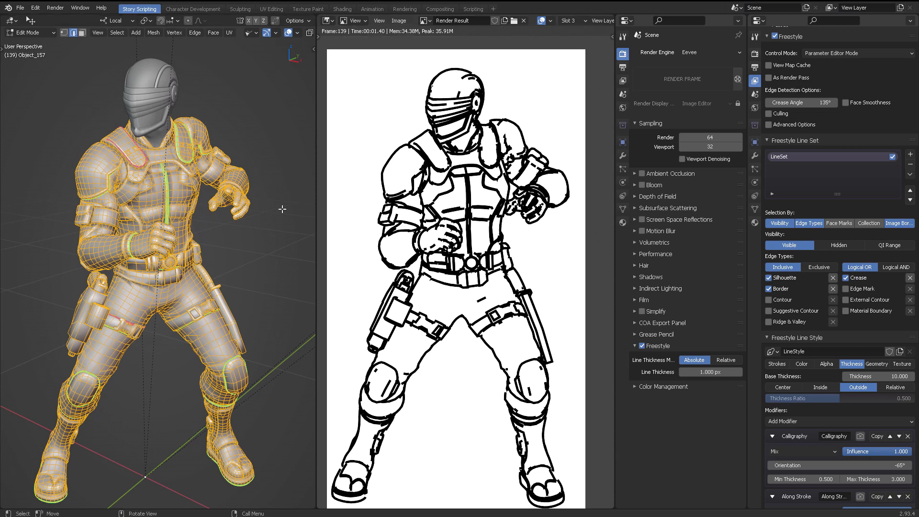
Set the viewport's focal length to 16 mm and frame the character outside the camera view.
key(KP_0)
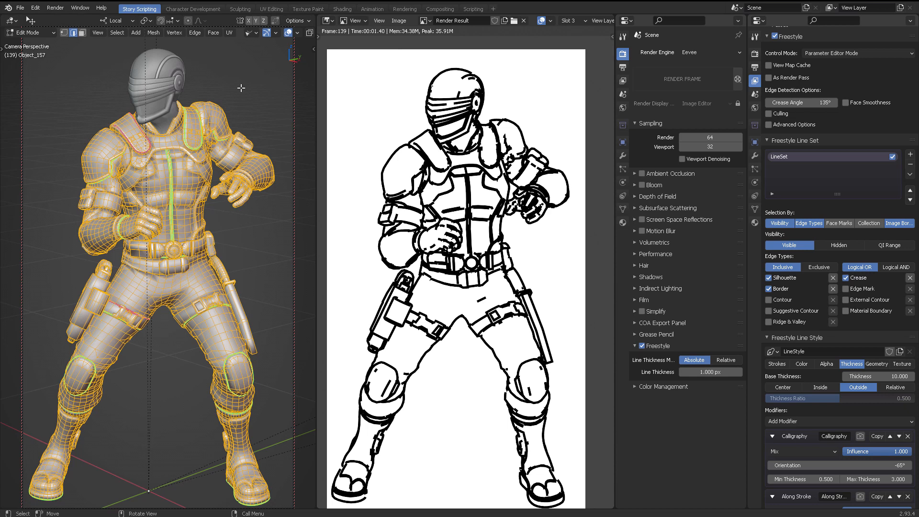
key(n)
click(309, 81)
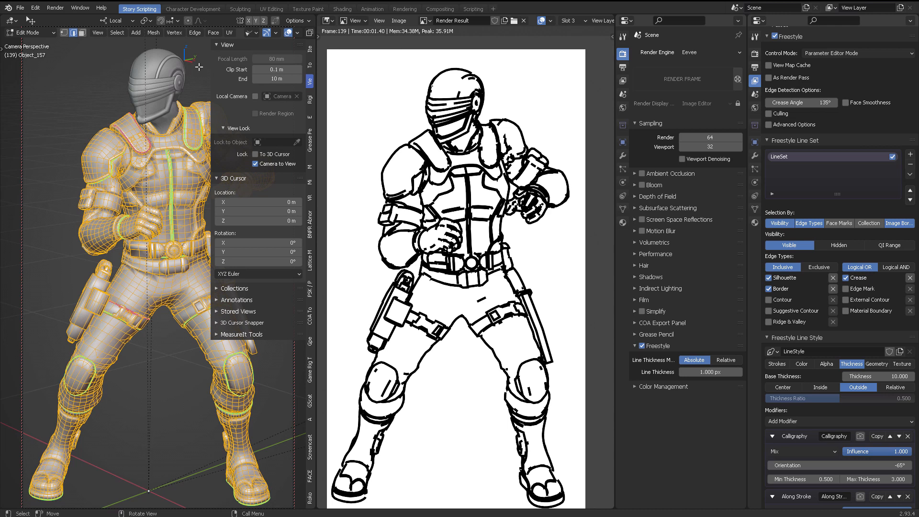
double_click(282, 57)
key(BackSpace)
key(BackSpace)
key(BackSpace)
key(BackSpace)
key(BackSpace)
text(16)
key(Return)
key(KP_0)
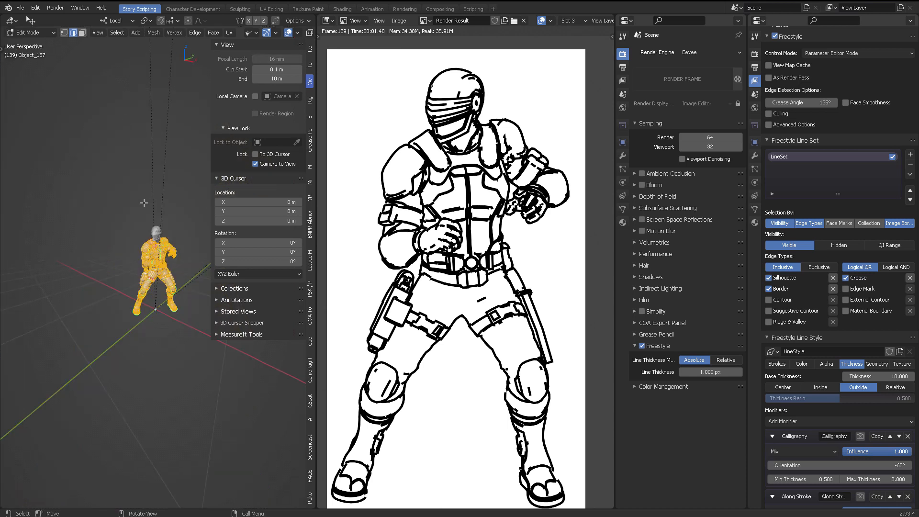
key(KP_Decimal)
Try viewport focal lengths of 24 mm and 35 mm on the character.
double_click(277, 59)
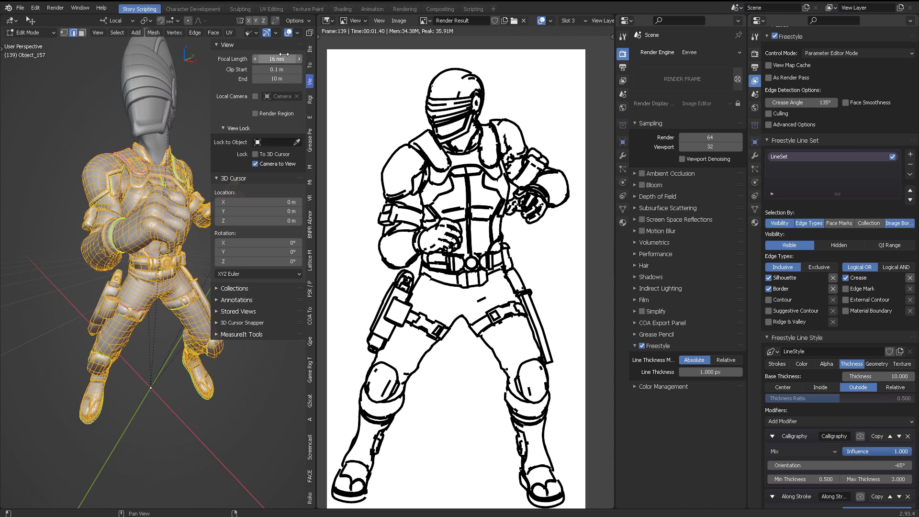
text(24)
key(Return)
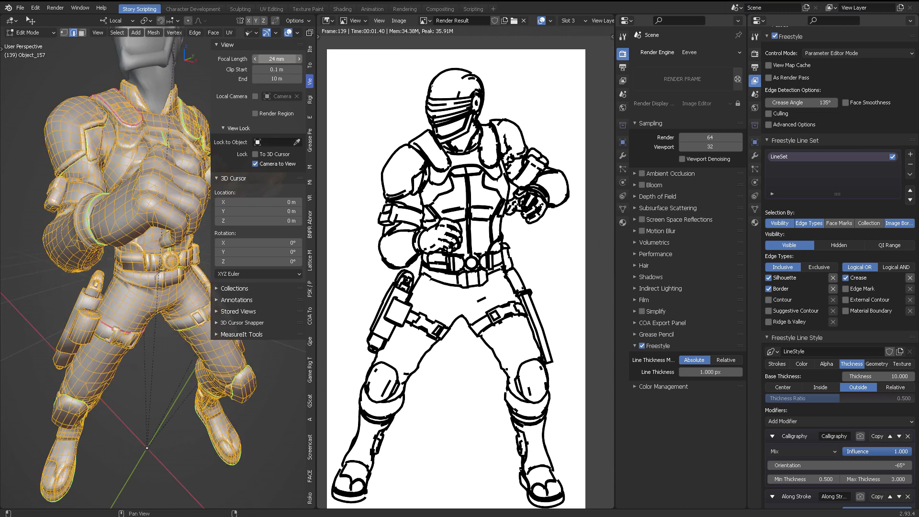
double_click(278, 58)
text(35)
key(Return)
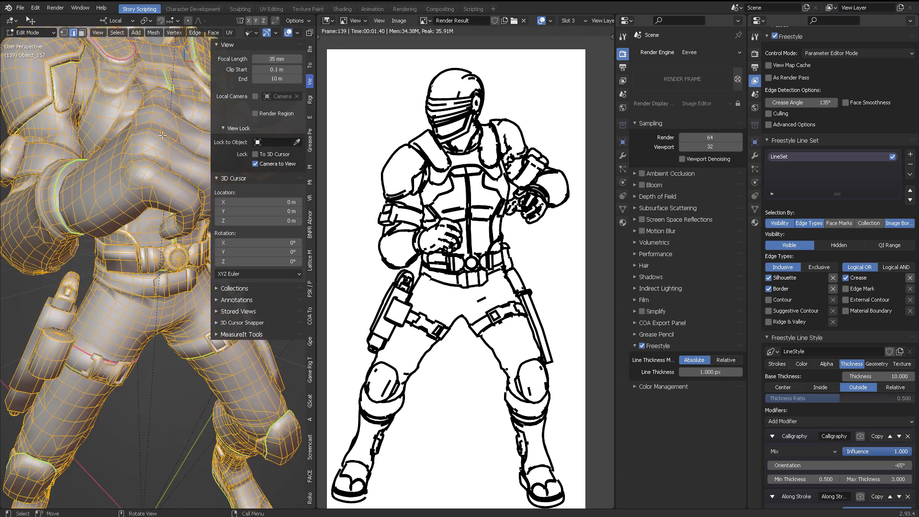
Switch the viewport to orthographic projection with the whole character in view and hide the view settings.
scroll(169, 163, down, 5)
scroll(170, 163, up, 2)
key(KP_5)
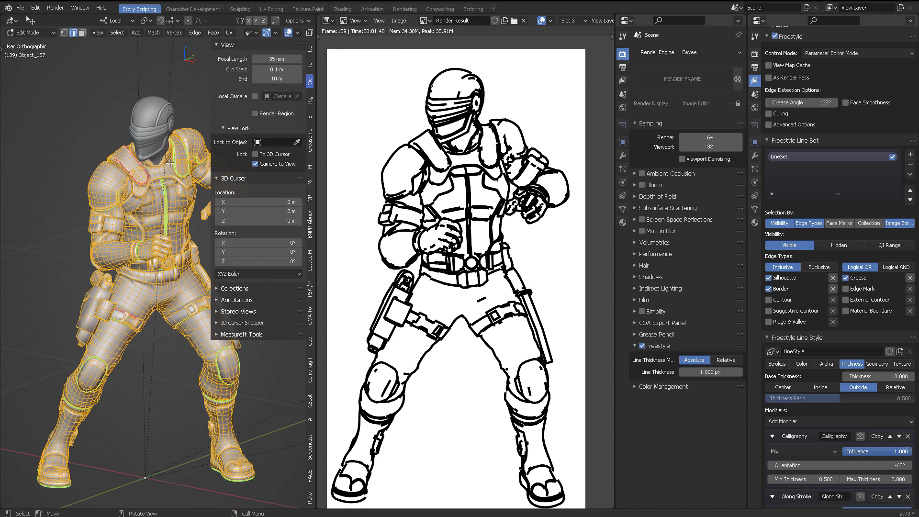
key(n)
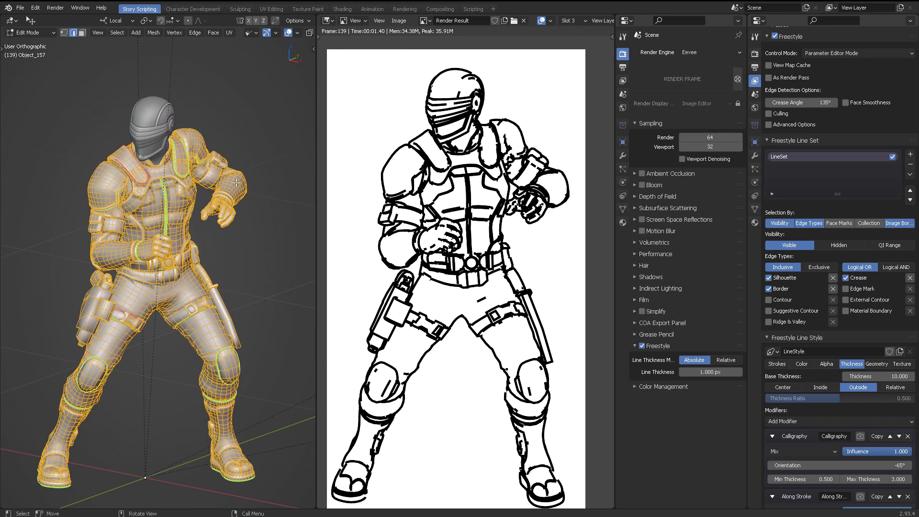
Set the viewport's focal length to 80 mm and return to perspective projection.
key(n)
click(277, 59)
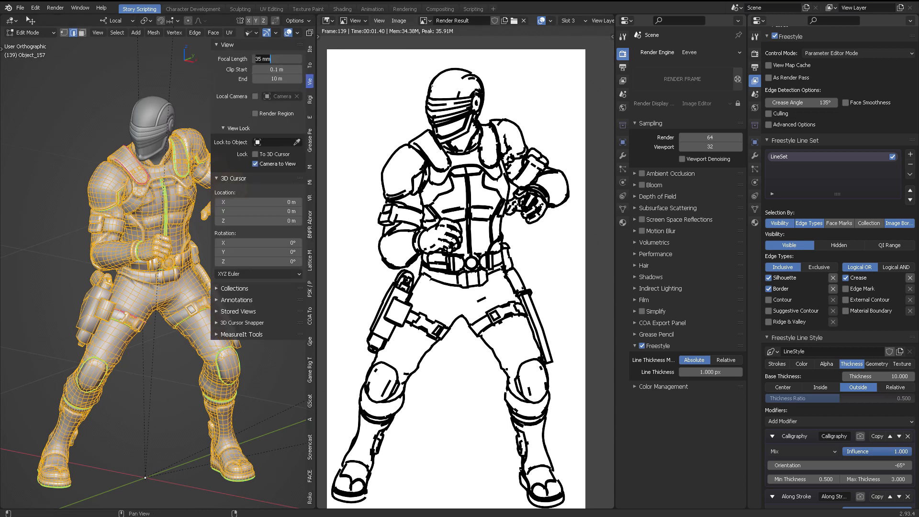
text(80)
key(Return)
scroll(166, 191, down, 3)
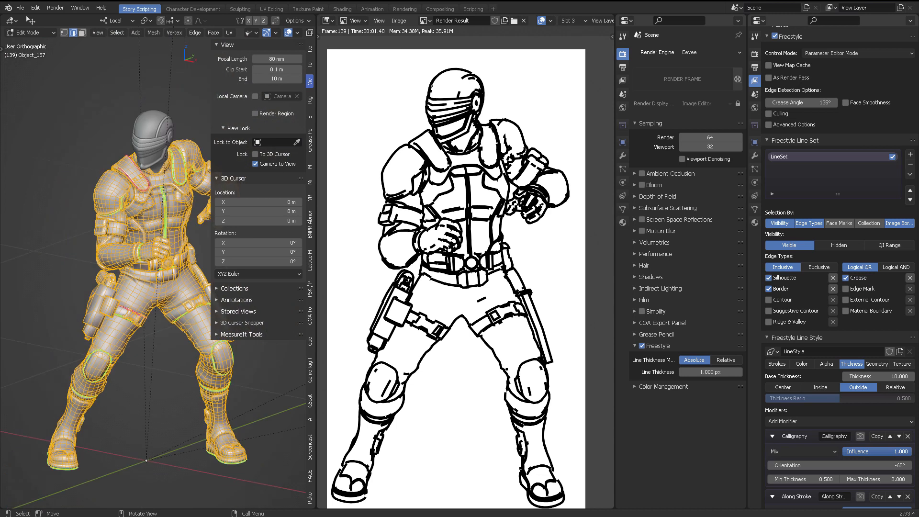
shift+middle_drag(166, 190, 170, 173)
key(KP_5)
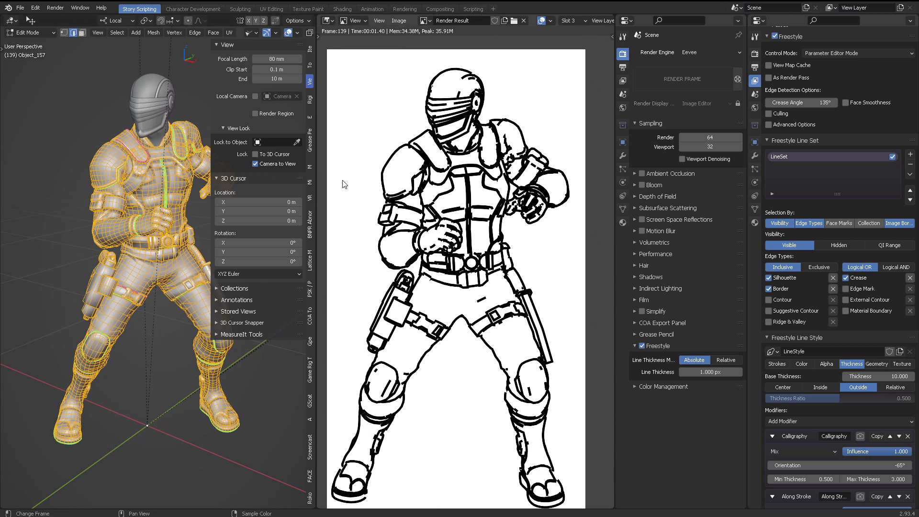
key(n)
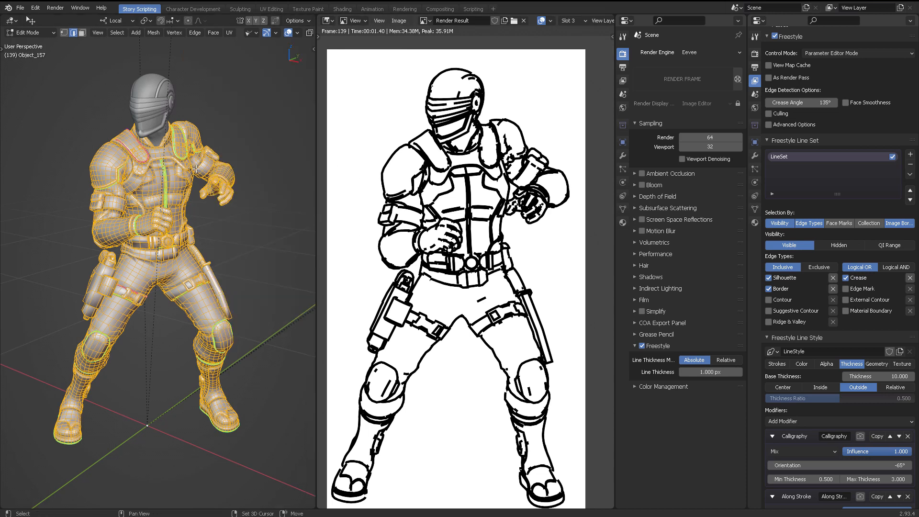
Examine the character's pose from several angles in perspective, ending with the view through the camera.
shift+middle_drag(198, 166, 178, 168)
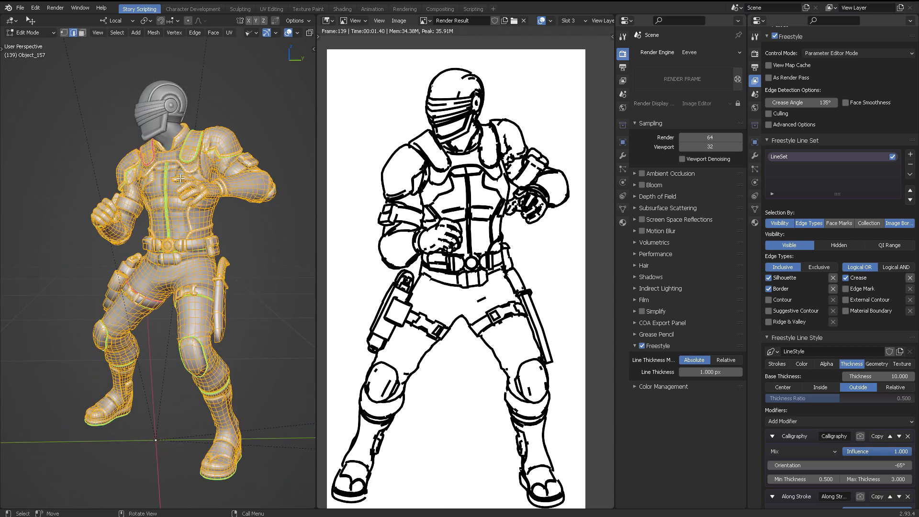
middle_drag(166, 184, 221, 190)
scroll(221, 191, up, 1)
scroll(222, 187, down, 1)
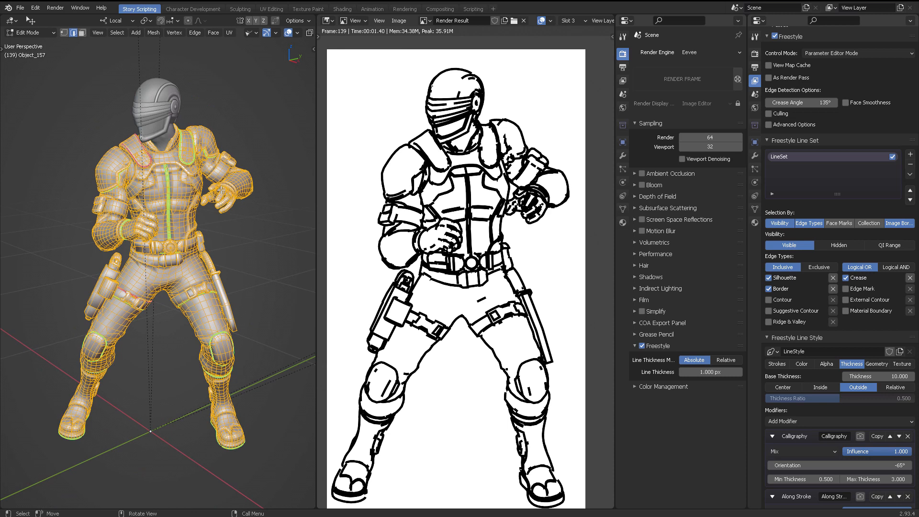
middle_drag(207, 188, 221, 192)
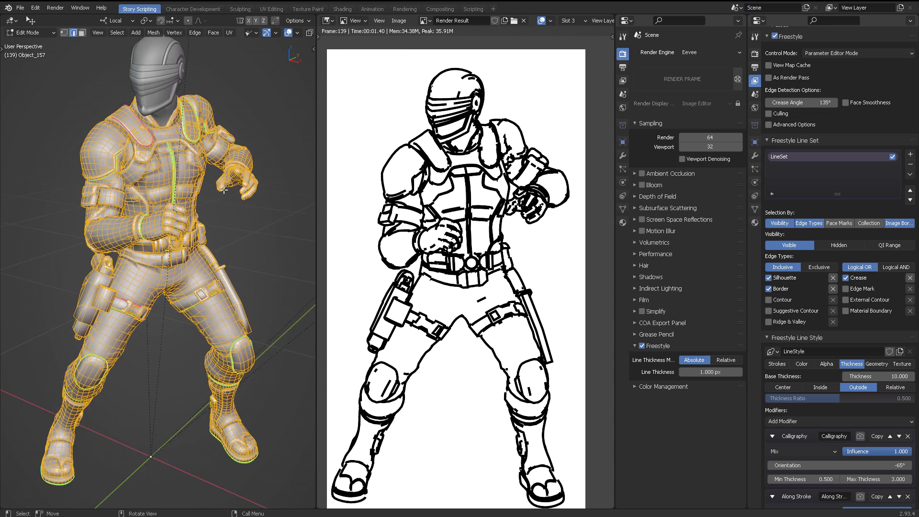
scroll(224, 190, up, 3)
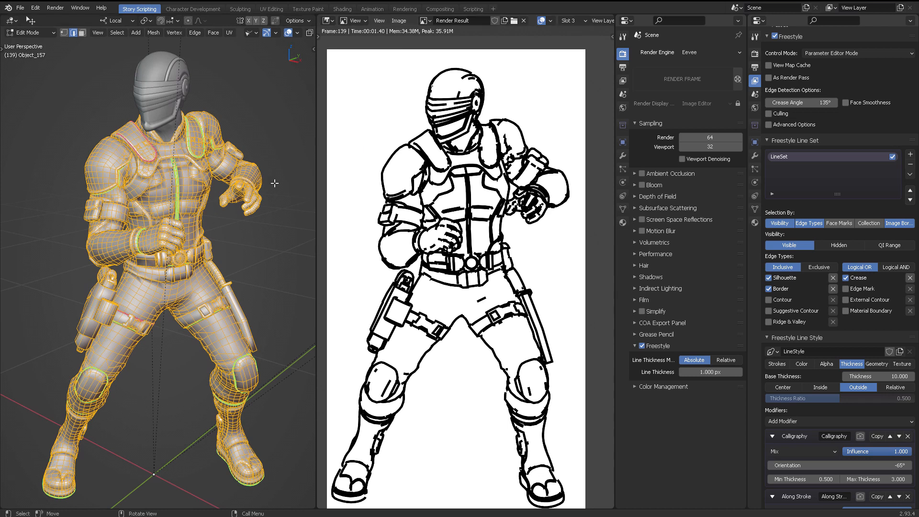
middle_drag(274, 182, 245, 186)
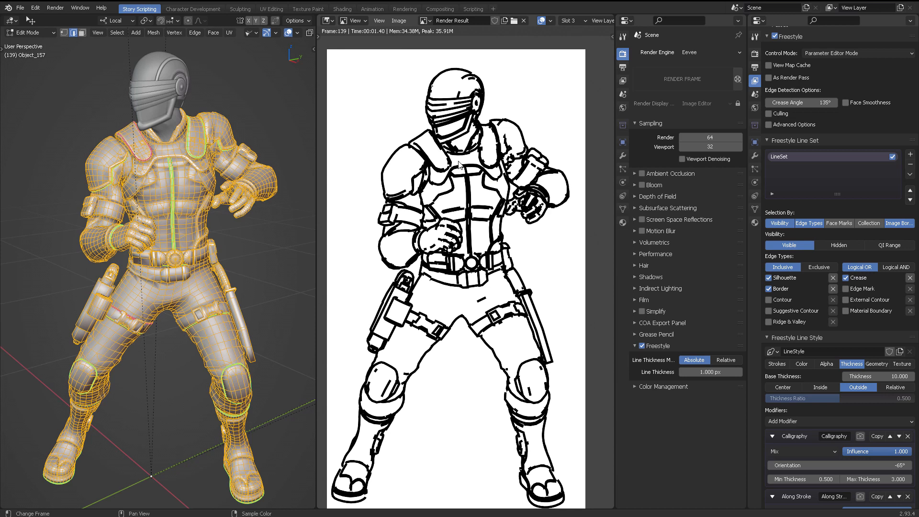
key(KP_0)
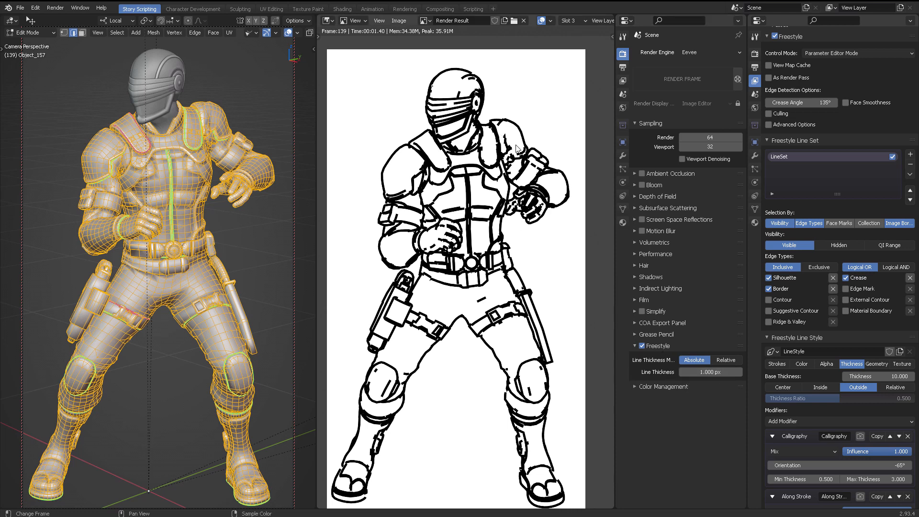
Inspect the rendered line work around the helmet, shoulder and forward hand up close.
scroll(511, 154, up, 7)
middle_drag(472, 61, 465, 132)
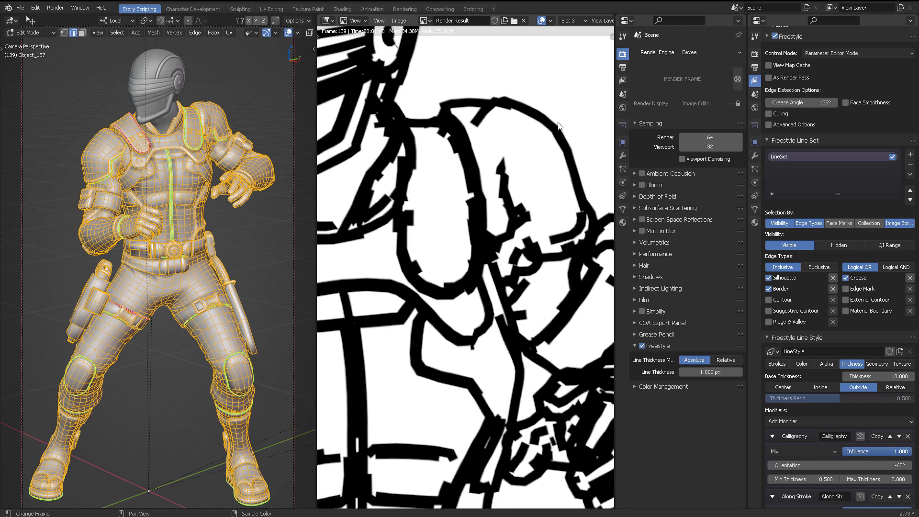
scroll(568, 199, down, 1)
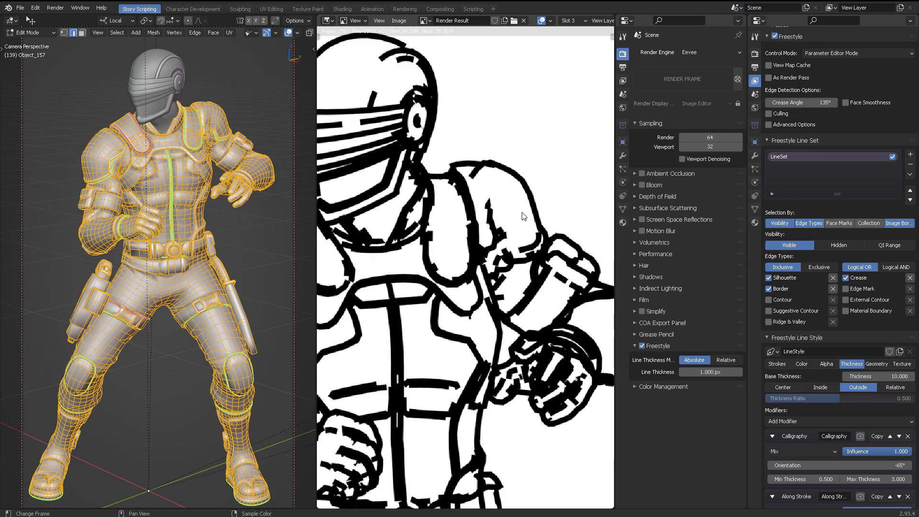
scroll(527, 201, down, 2)
middle_drag(531, 189, 535, 159)
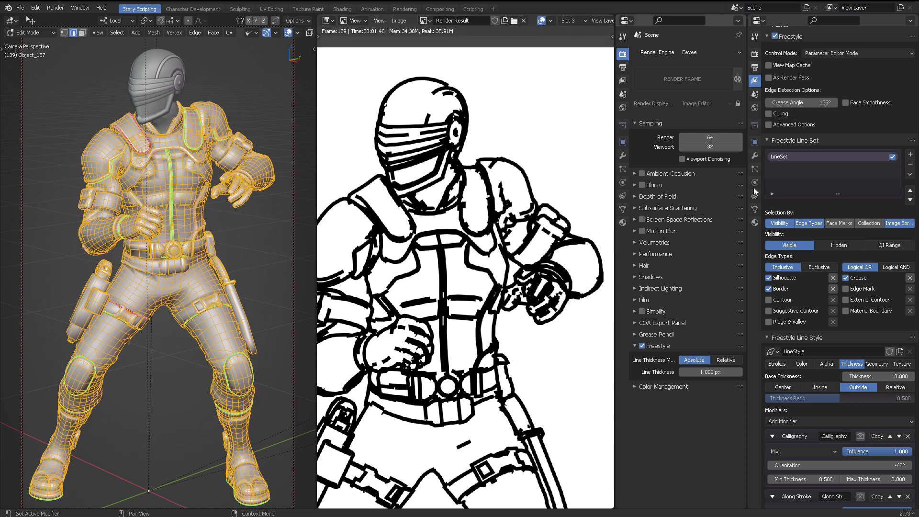
Collapse the Freestyle Line Set and Line Style settings, and resize the areas so the render and Freestyle settings are wider.
scroll(882, 191, up, 2)
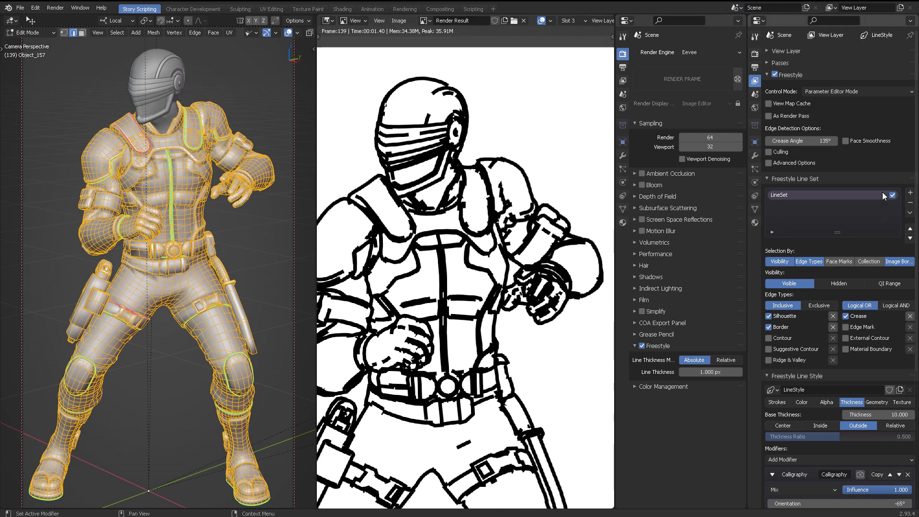
click(773, 177)
click(785, 190)
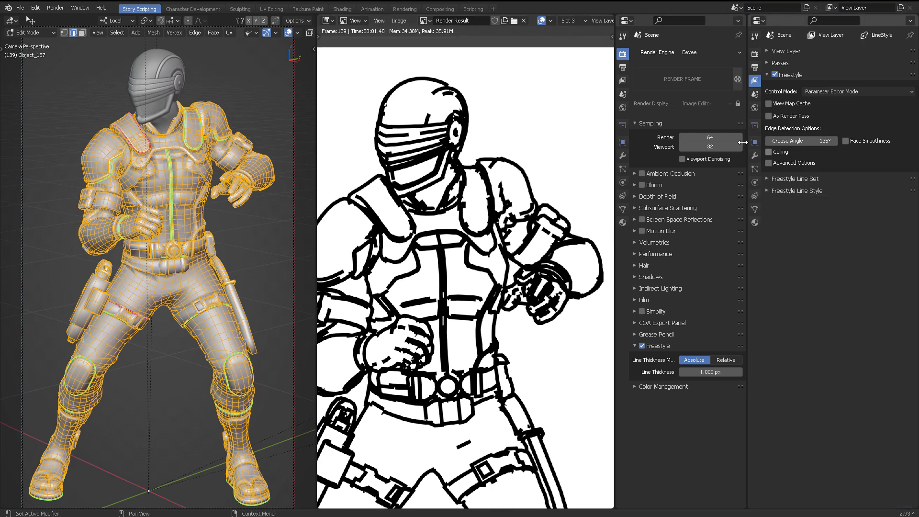
drag(613, 133, 731, 136)
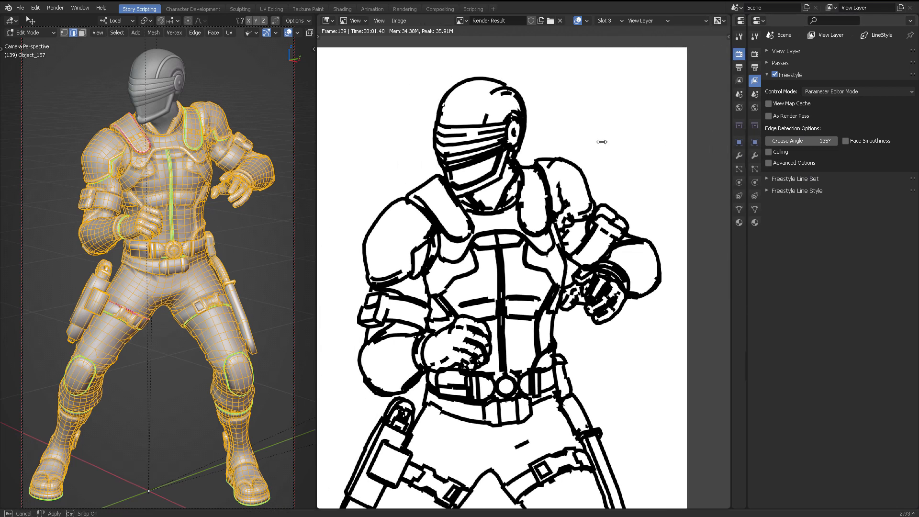
drag(731, 126, 646, 123)
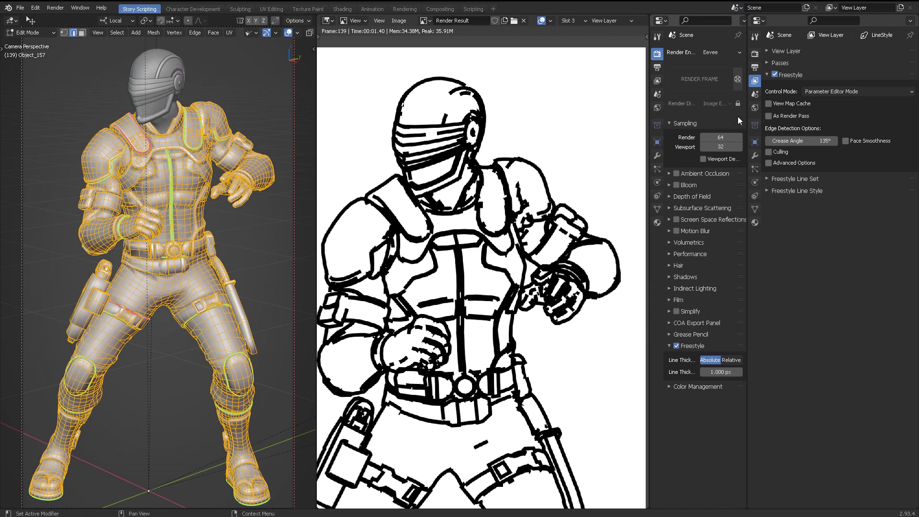
drag(746, 119, 666, 119)
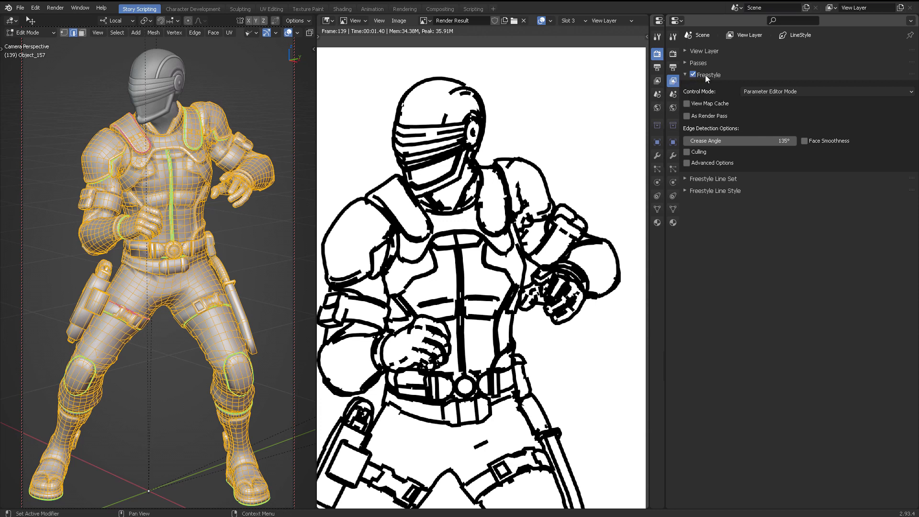
Set the Freestyle crease angle to 143° and enable Edge Mark among the line set's edge types.
click(749, 140)
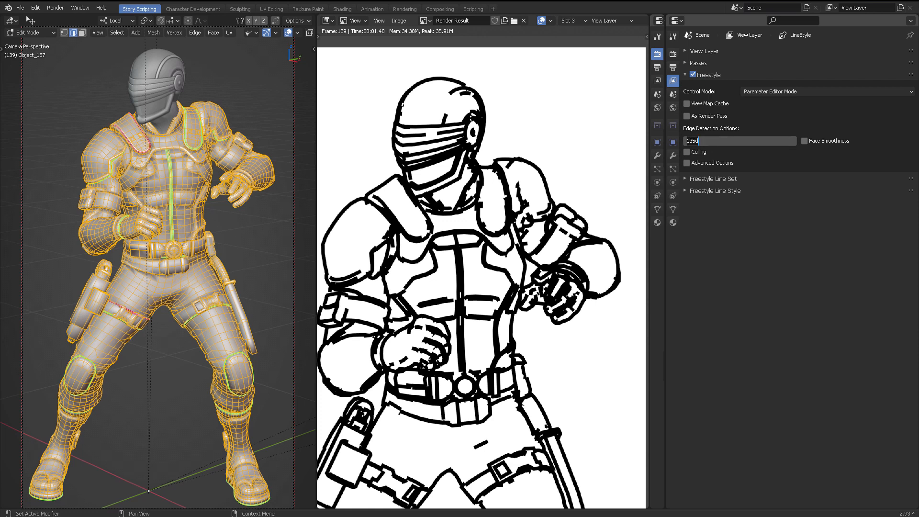
text(143)
key(Return)
click(689, 179)
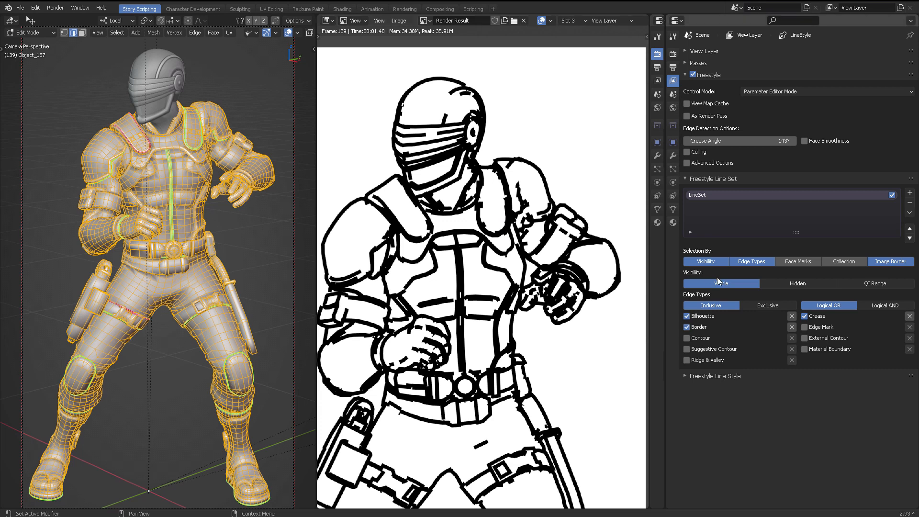
click(804, 327)
Switch off the line set's Edge Types, Image Border and Visibility criteria, and turn Visibility and Edge Types back on.
click(748, 261)
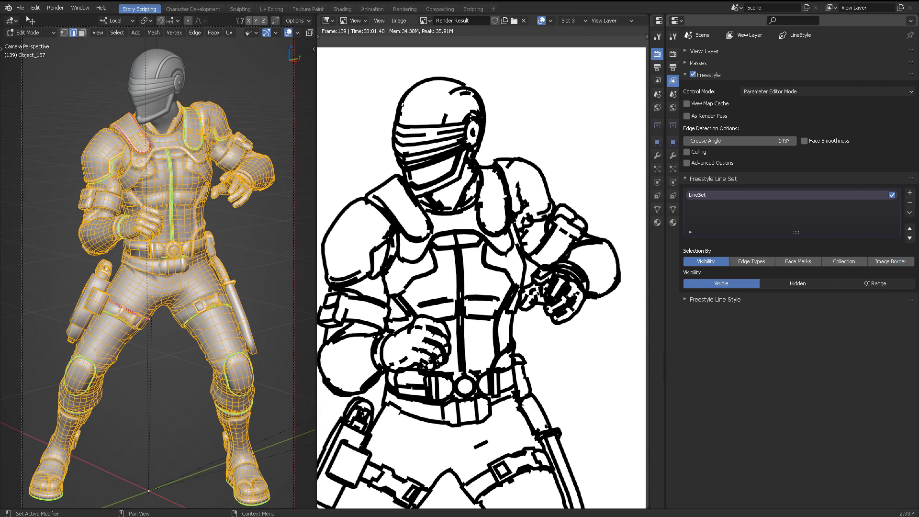
click(712, 261)
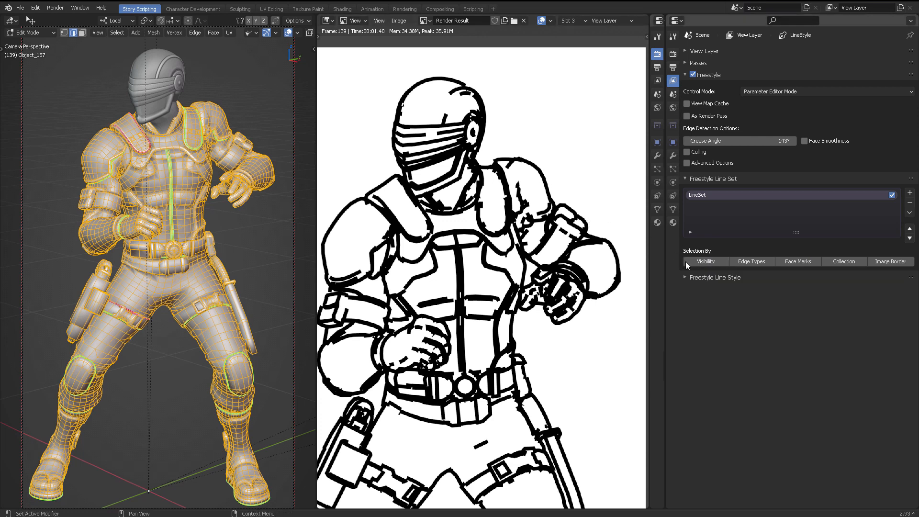
click(701, 261)
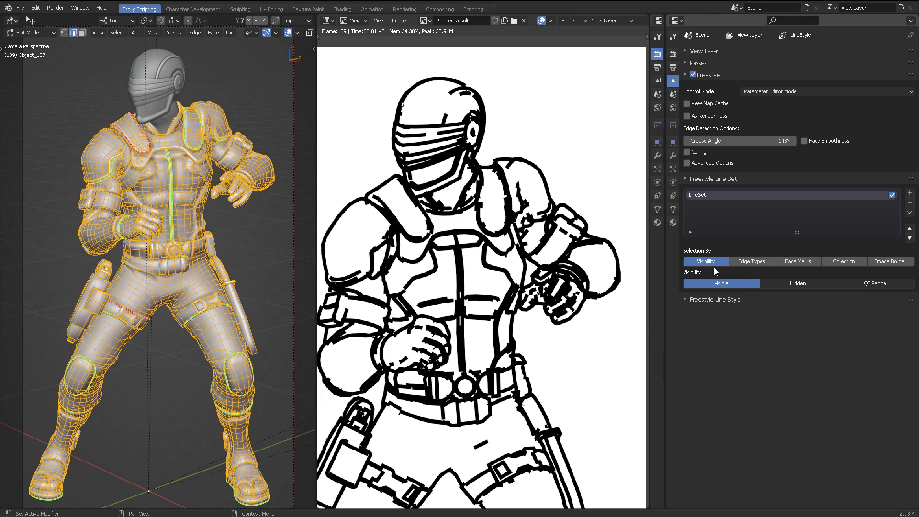
click(696, 261)
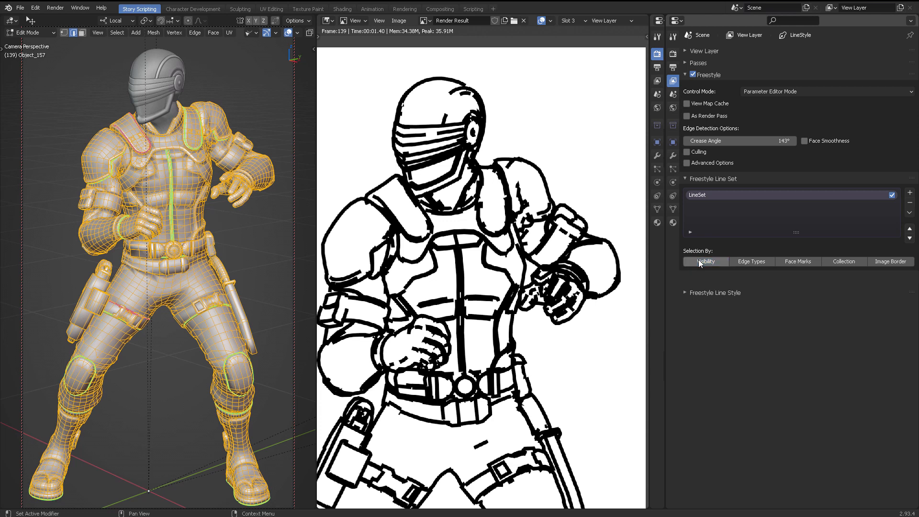
click(691, 277)
click(690, 277)
click(699, 263)
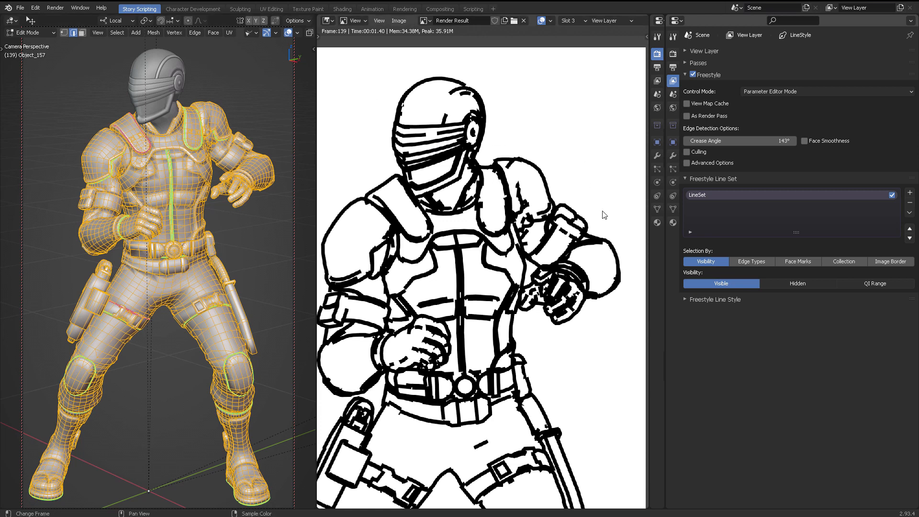
click(756, 261)
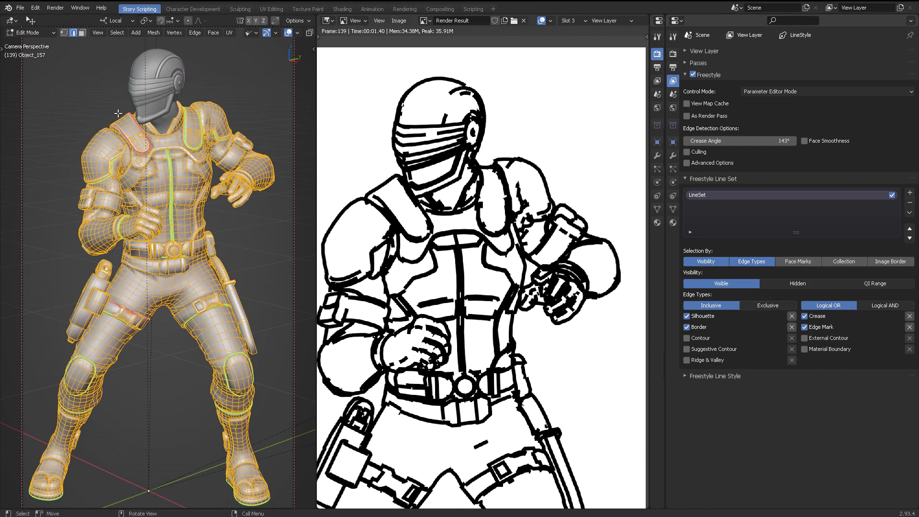
Select three faces on the upper chest just below the collar in face select mode.
scroll(179, 139, up, 6)
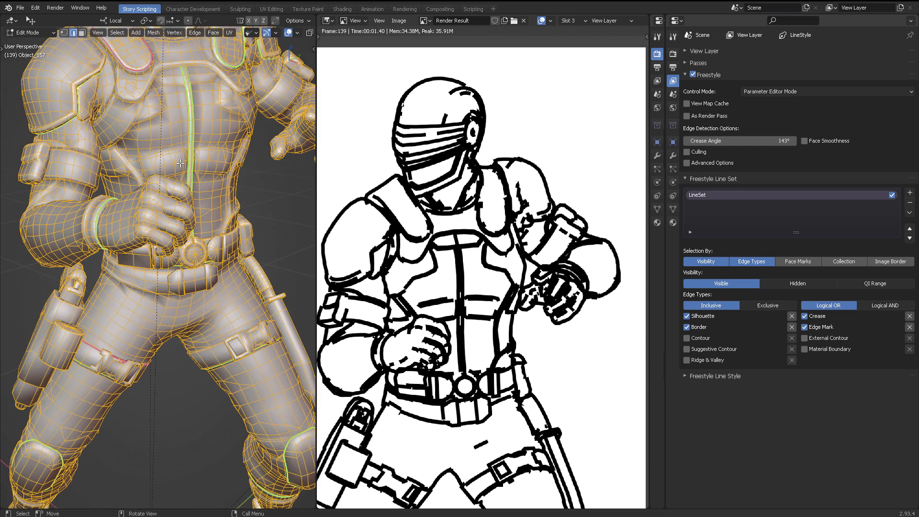
middle_drag(176, 162, 172, 125)
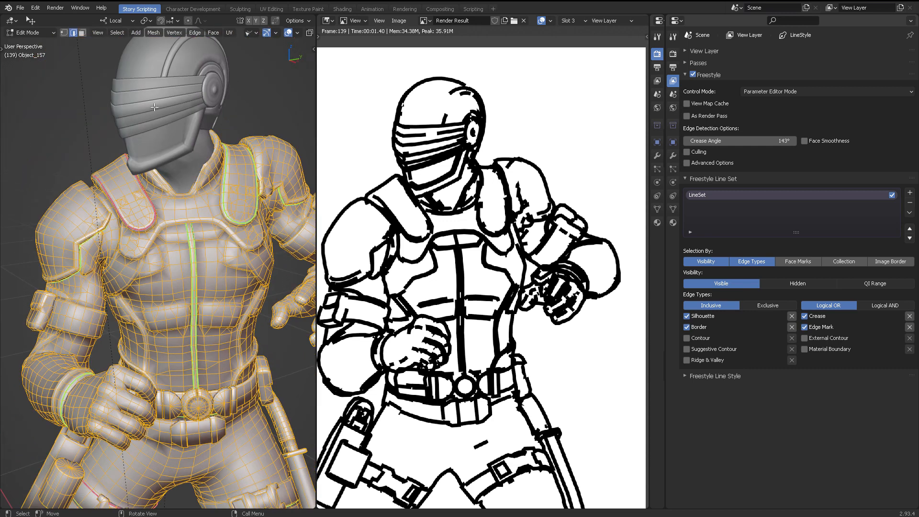
key(ctrl+Tab)
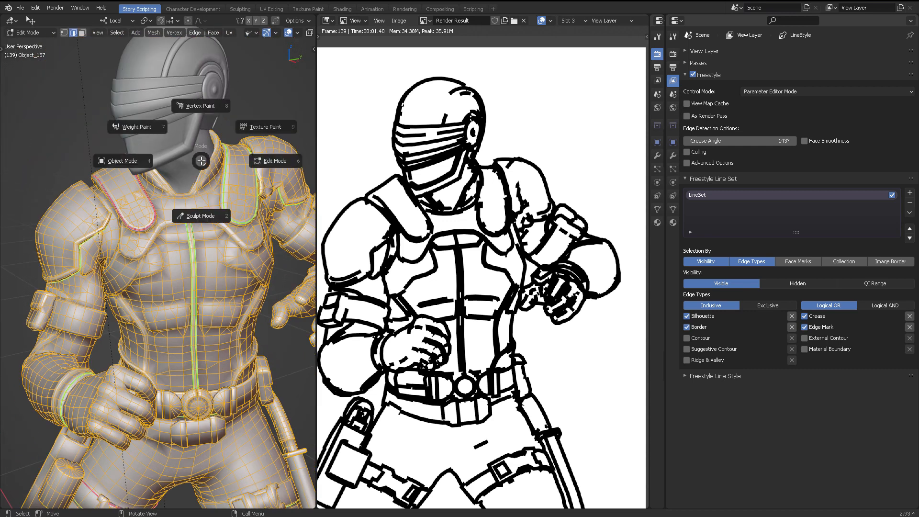
key(F3)
key(Escape)
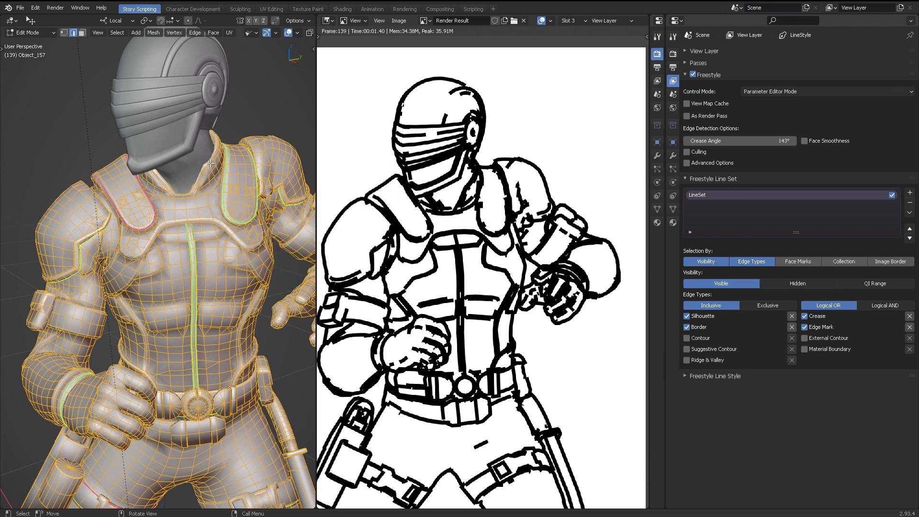
key(3)
click(201, 202)
shift+click(175, 205)
shift+click(193, 204)
shift+click(179, 203)
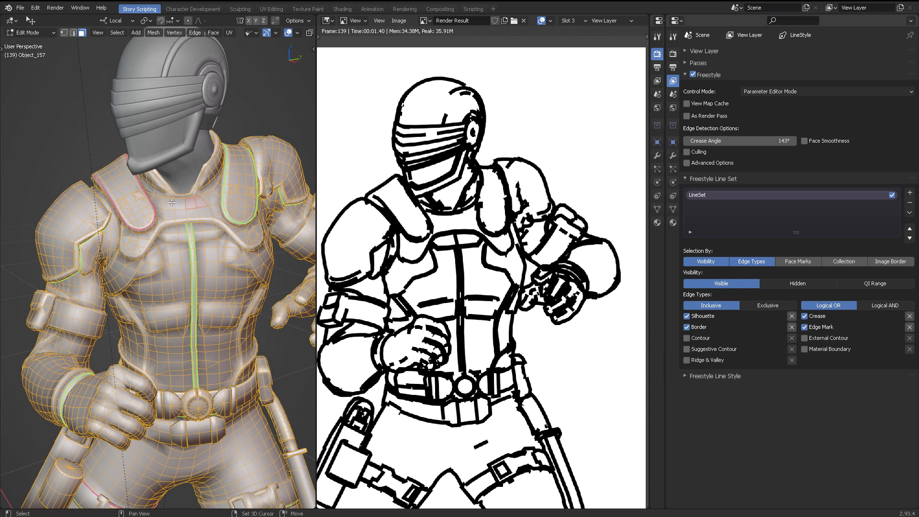
shift+click(169, 203)
key(KP_Decimal)
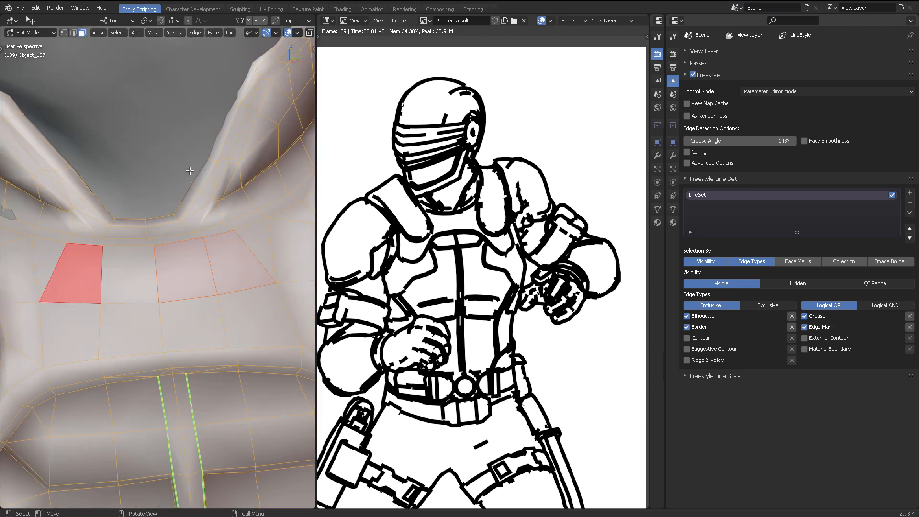
Try the Face Marks selection criterion on the line set while viewing the character from several angles, and switch it off again.
scroll(190, 171, down, 7)
shift+middle_drag(189, 131, 109, 167)
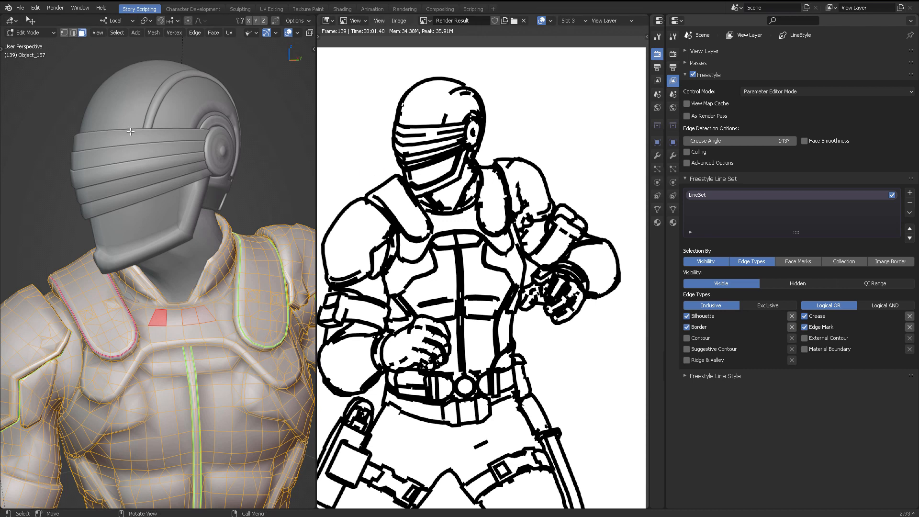
click(795, 261)
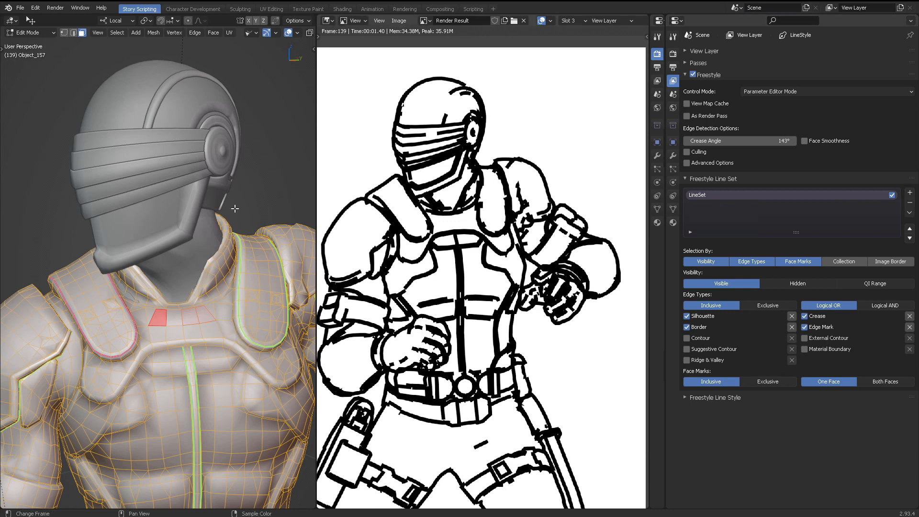
key(Home)
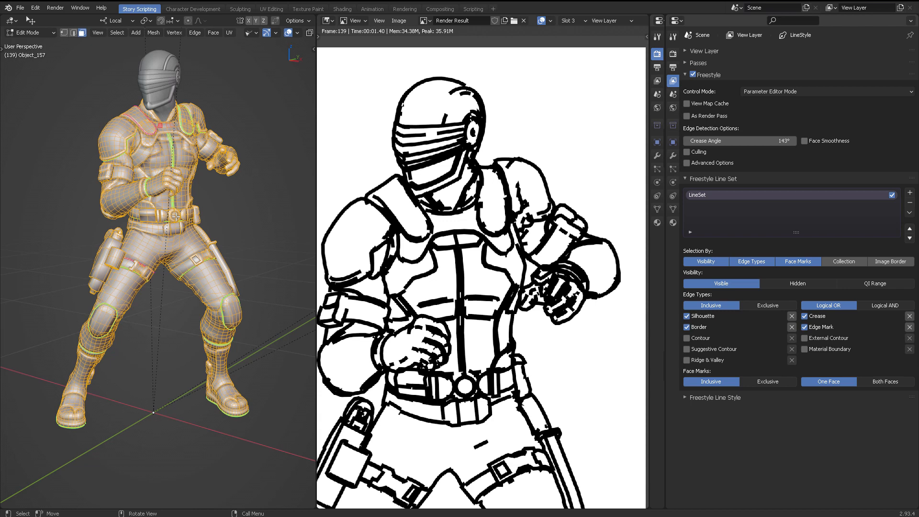
middle_drag(140, 243, 106, 240)
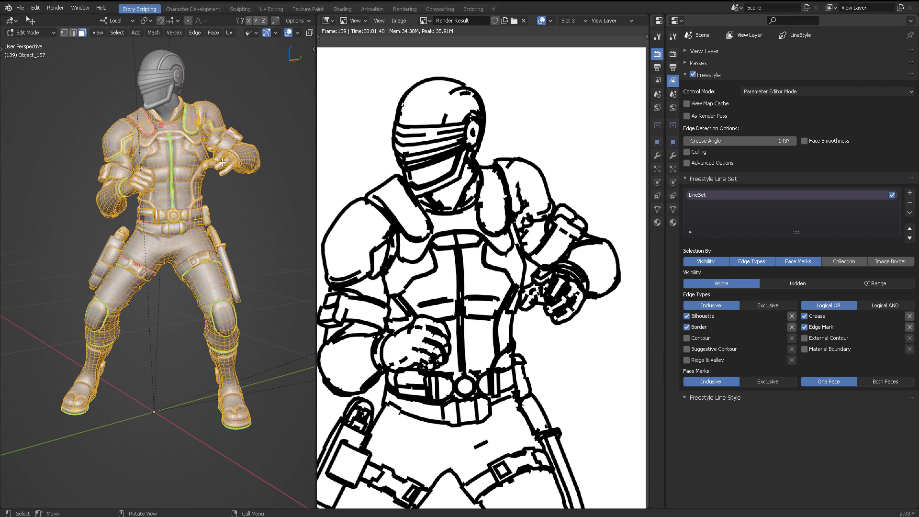
middle_drag(166, 76, 239, 165)
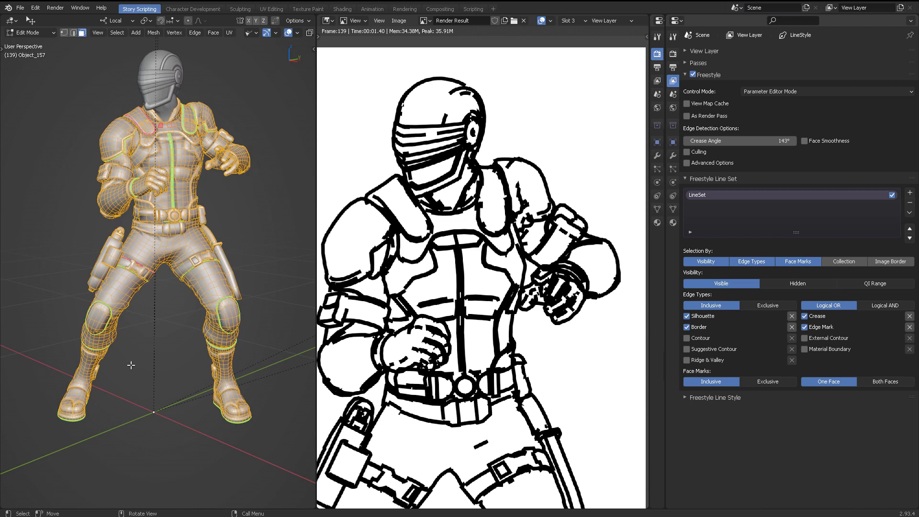
middle_drag(149, 329, 208, 325)
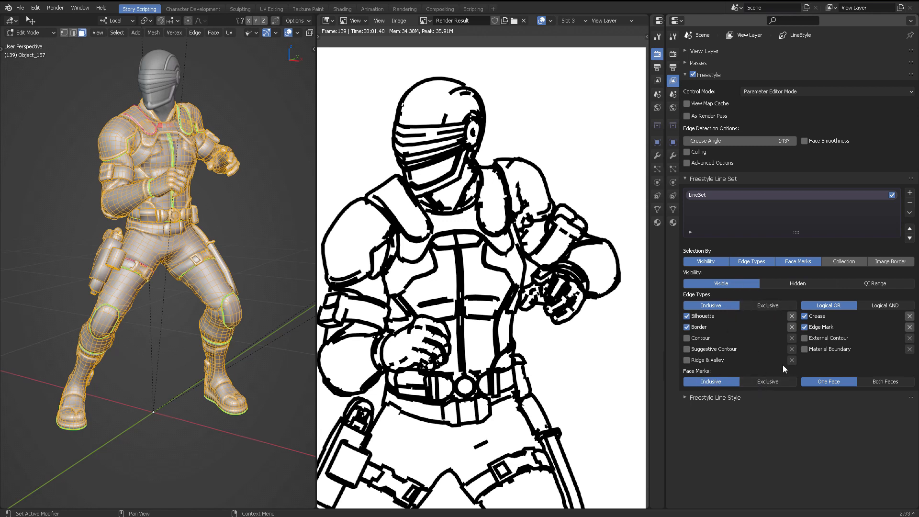
click(803, 261)
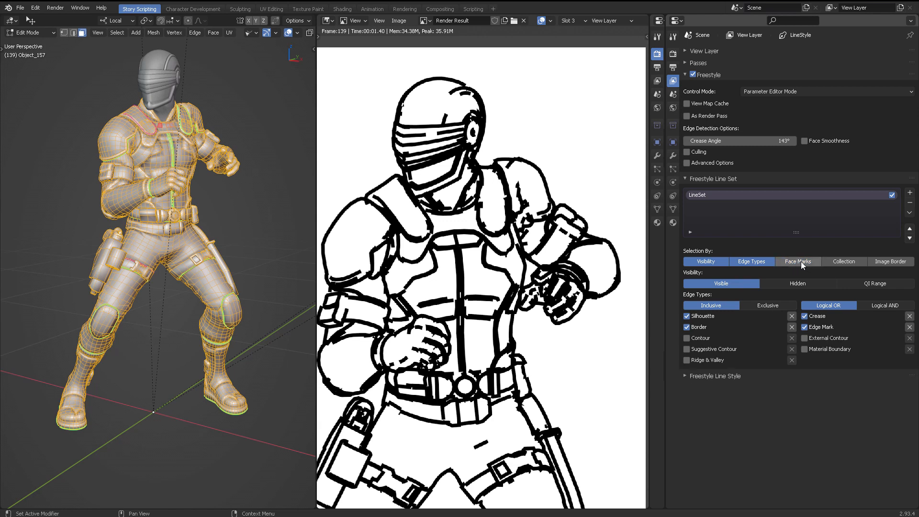
Try the line set's Collection criterion, switch it off again and enable Image Border.
click(843, 261)
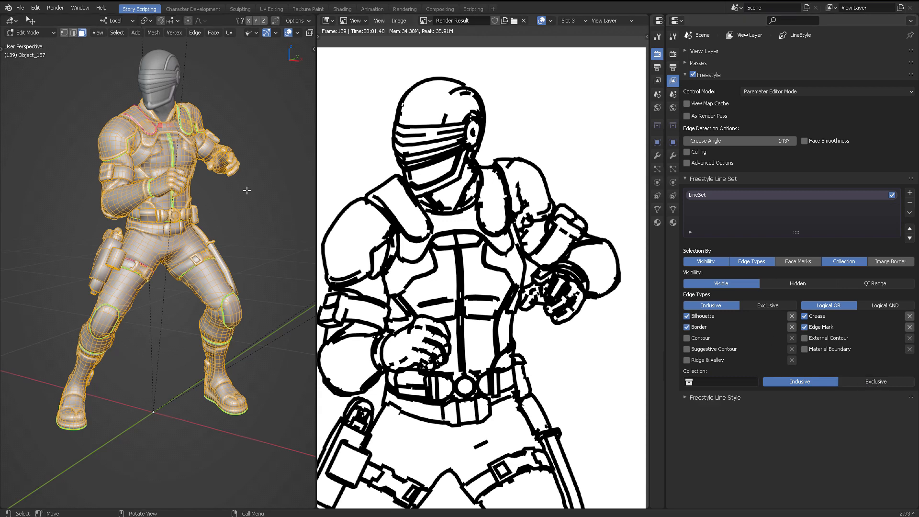
click(859, 263)
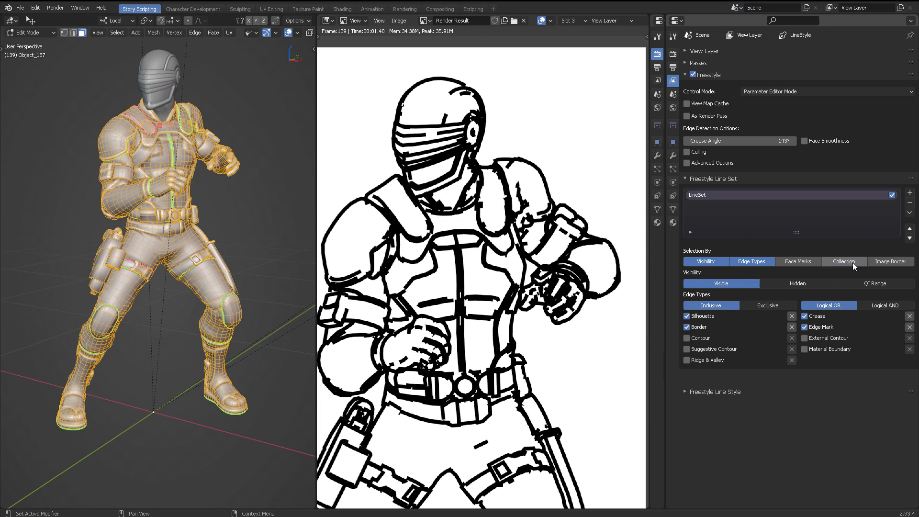
click(888, 262)
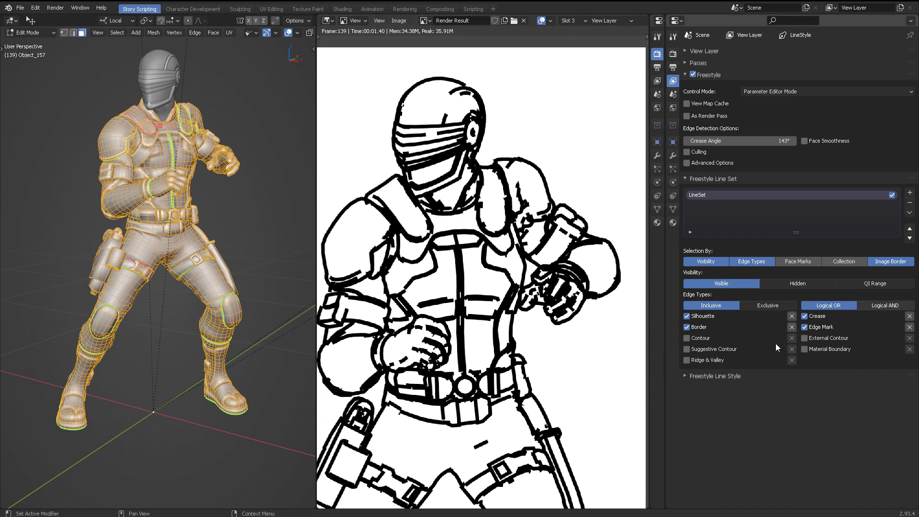
Expand the Freestyle line style settings and collapse the Calligraphy and Along Stroke thickness modifiers.
click(717, 376)
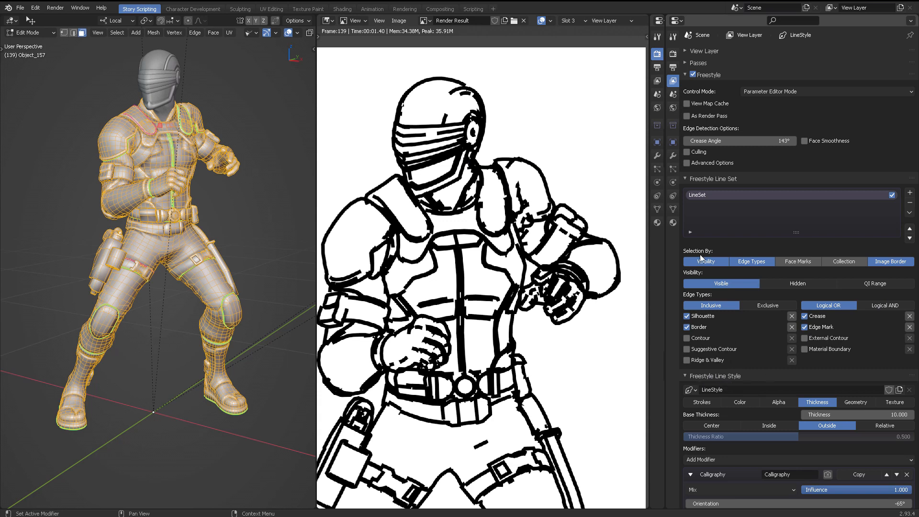
scroll(771, 340, down, 10)
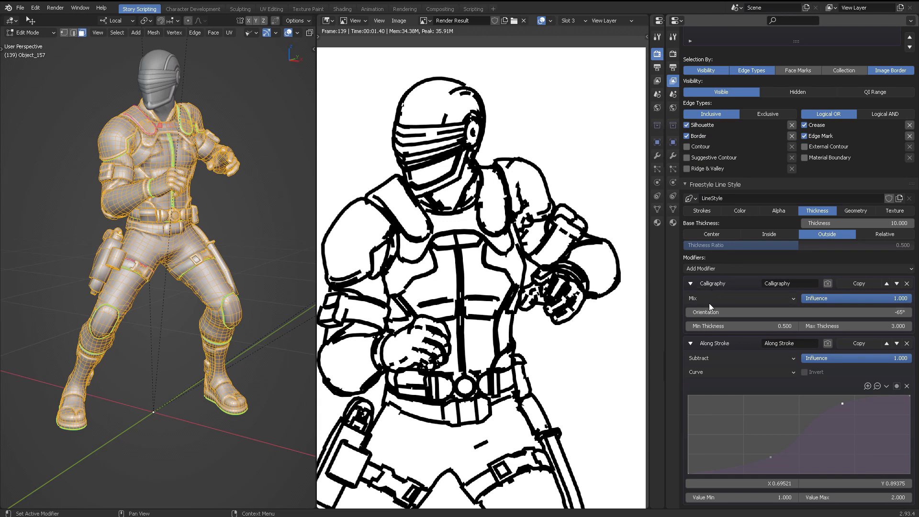
click(691, 282)
click(692, 341)
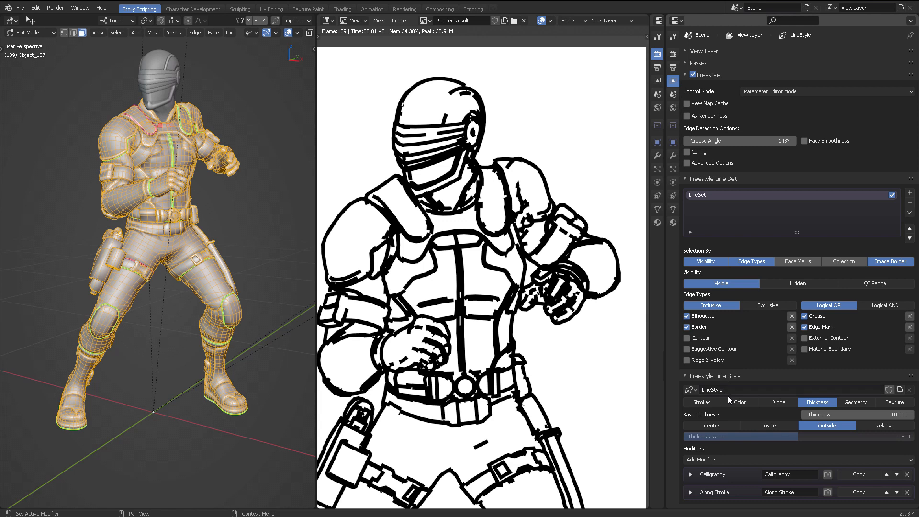
Turn off Chaining in the line style's Strokes settings and re-render the character.
click(699, 405)
scroll(701, 383, down, 5)
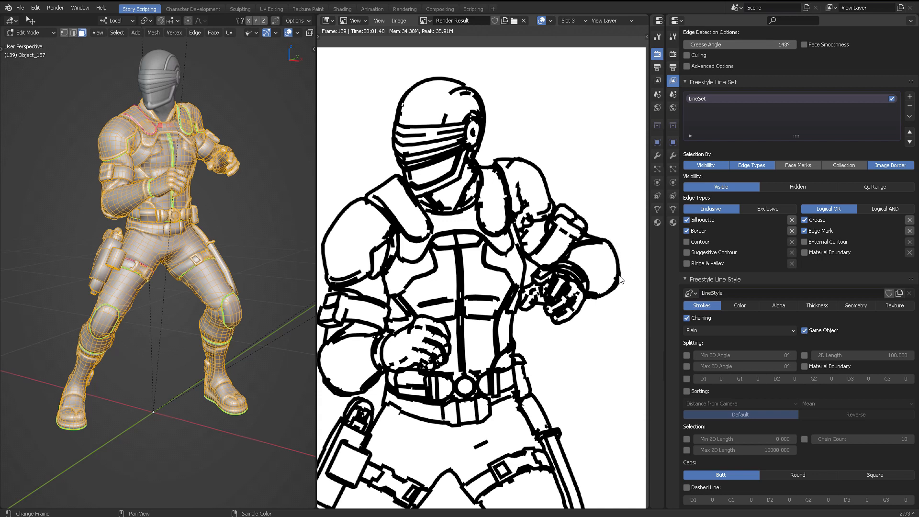
click(687, 318)
key(F12)
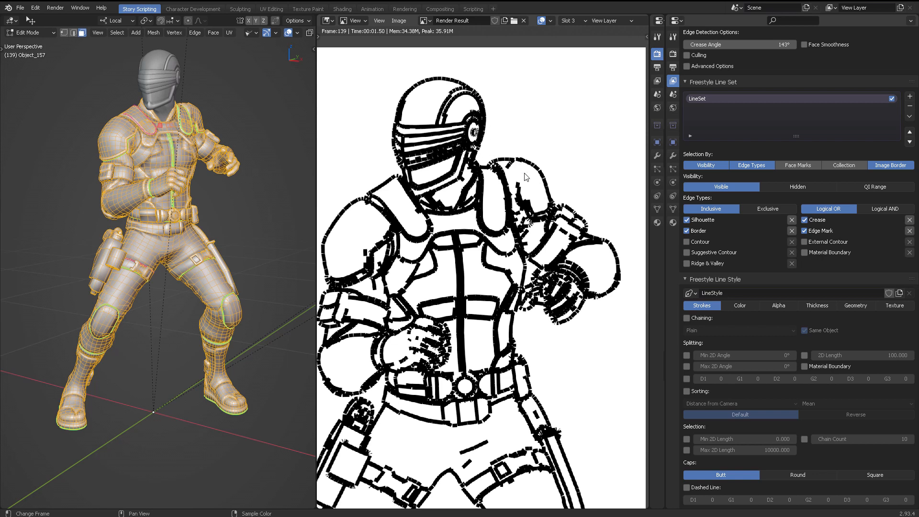
Examine the unchained strokes up close in the render, especially along the shoulder armour outline.
middle_drag(528, 185, 537, 186)
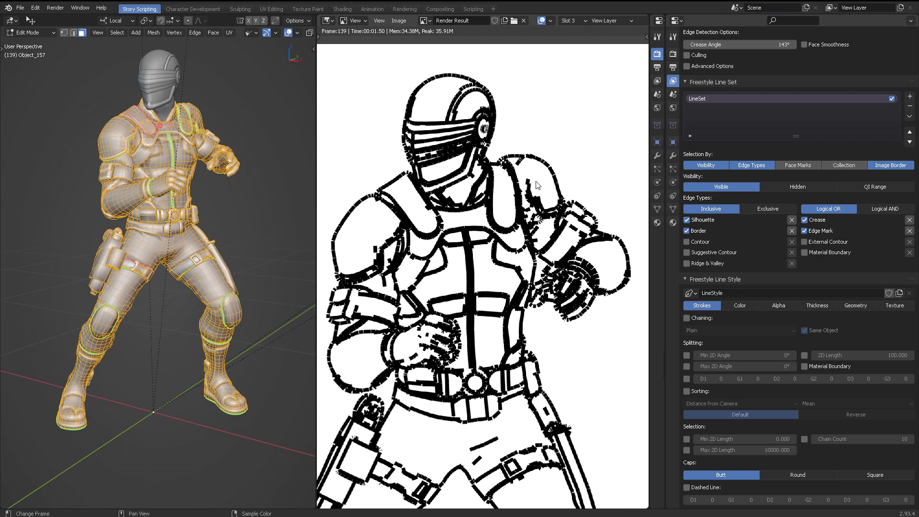
scroll(448, 229, up, 3)
middle_drag(472, 198, 628, 262)
scroll(480, 209, up, 3)
middle_drag(508, 210, 492, 164)
scroll(507, 220, down, 3)
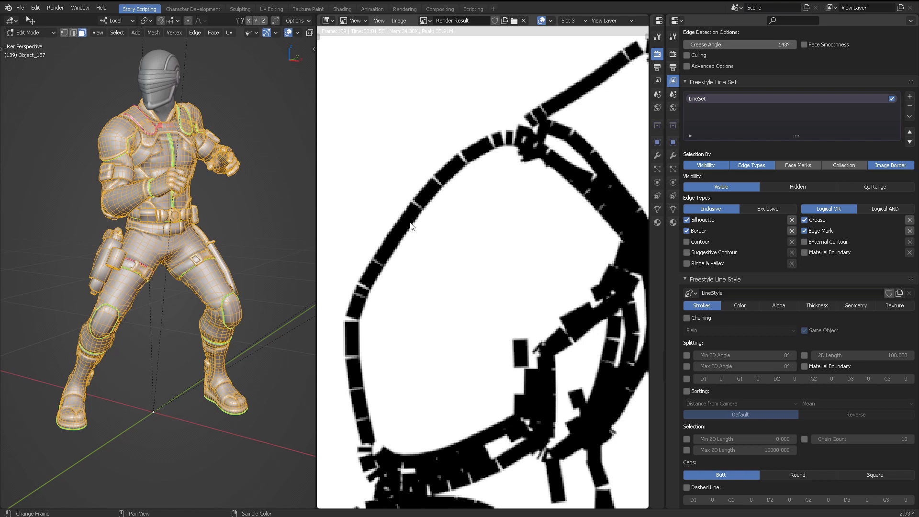
scroll(771, 355, up, 5)
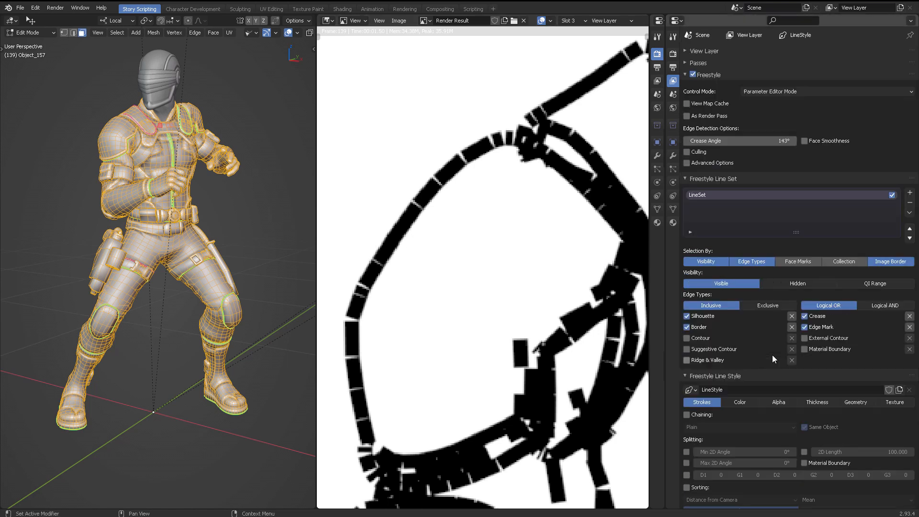
scroll(771, 355, down, 4)
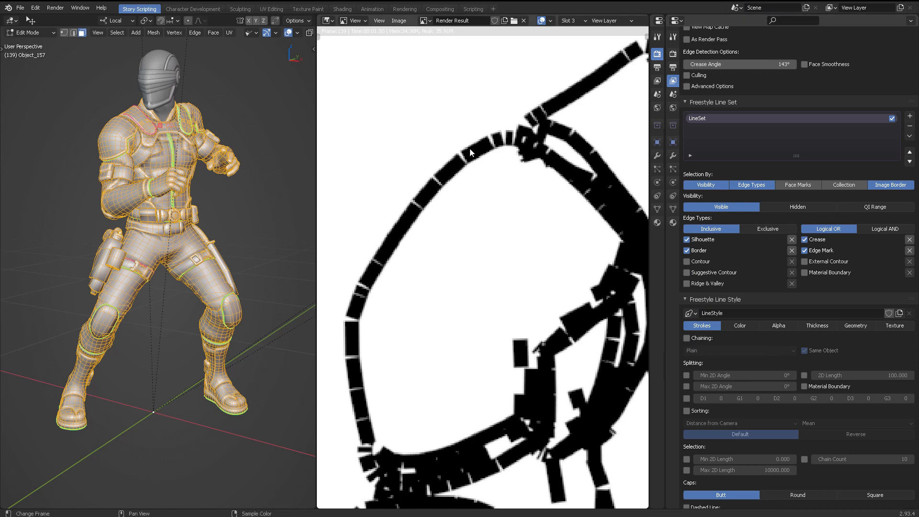
Re-enable Chaining with the Plain method and review the stroke splitting, sorting and caps settings.
click(686, 338)
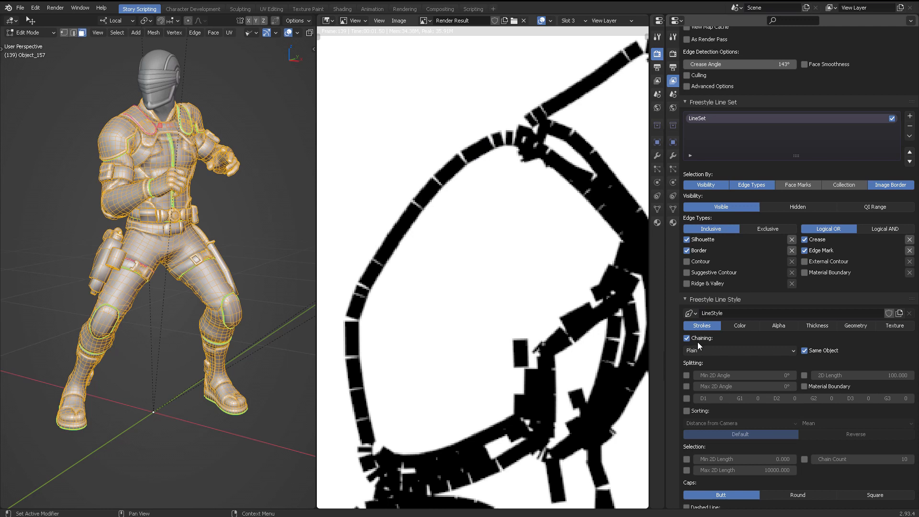
click(733, 349)
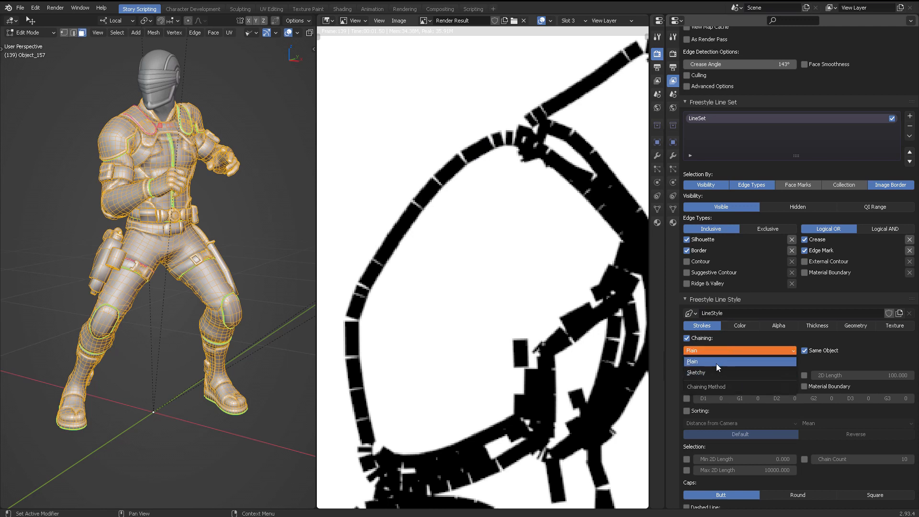
click(741, 356)
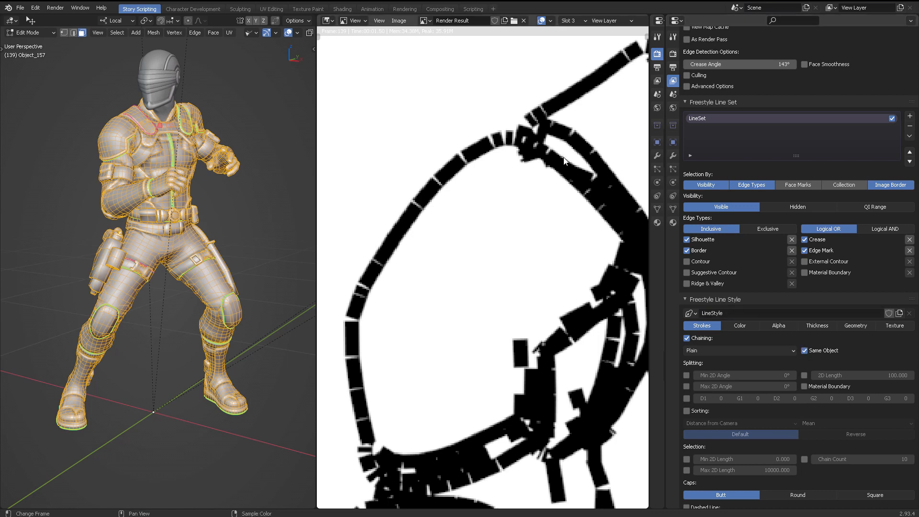
scroll(584, 171, down, 5)
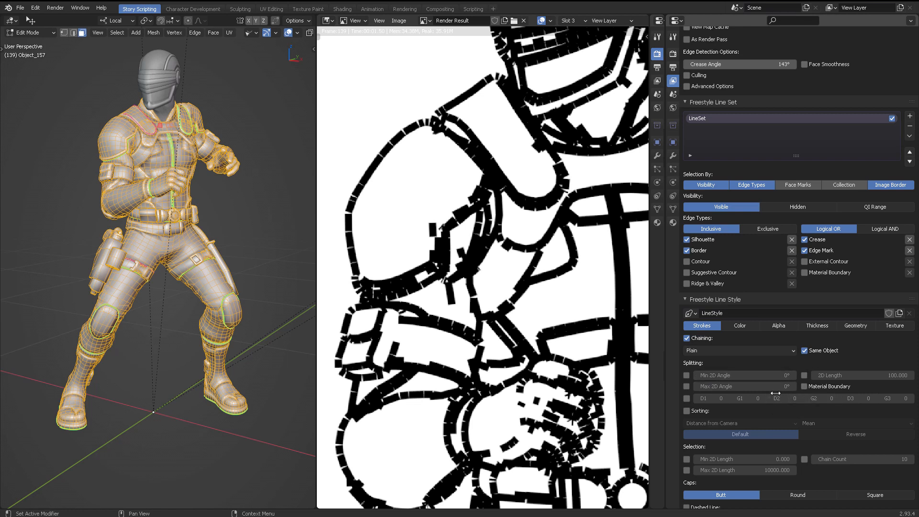
scroll(743, 369, down, 1)
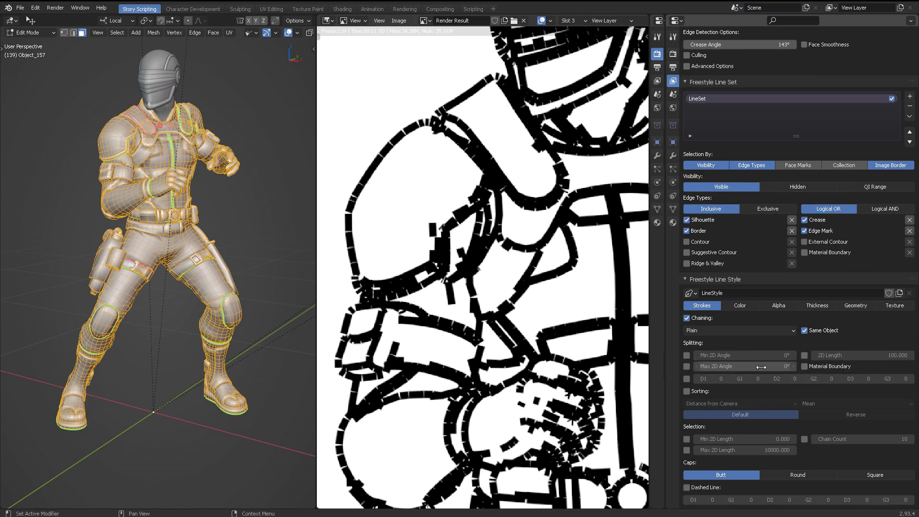
scroll(562, 245, down, 2)
middle_drag(563, 246, 506, 226)
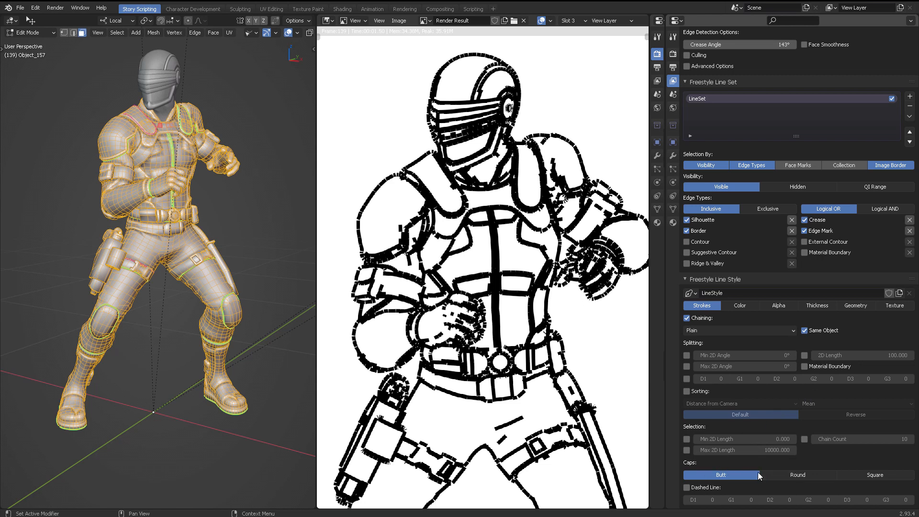
Set the stroke caps to Round and re-render with the view close on the belt and upper thighs.
click(782, 475)
scroll(507, 358, up, 8)
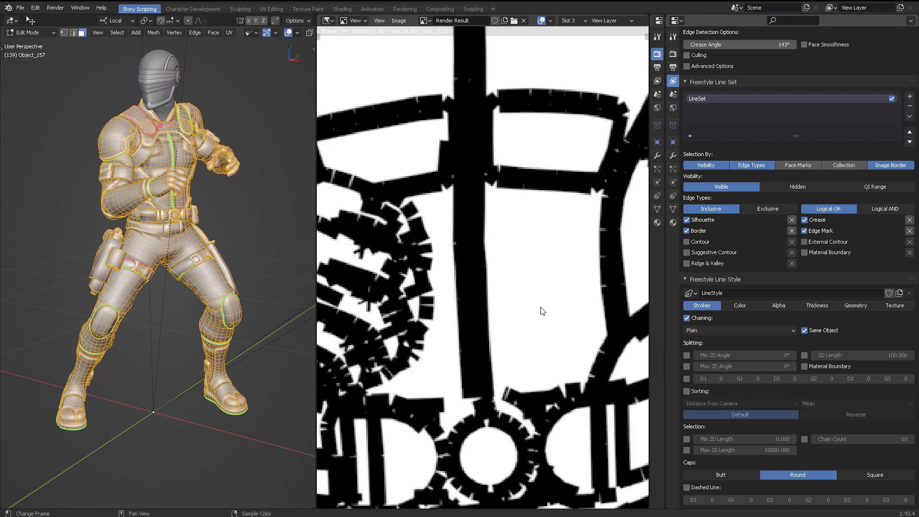
middle_drag(542, 311, 549, 244)
scroll(547, 368, down, 2)
middle_drag(546, 371, 549, 286)
scroll(549, 286, up, 2)
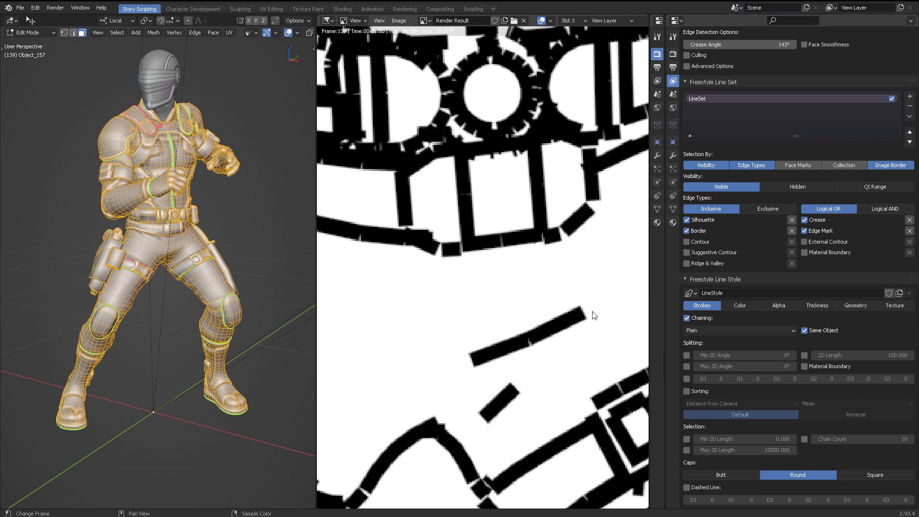
key(F12)
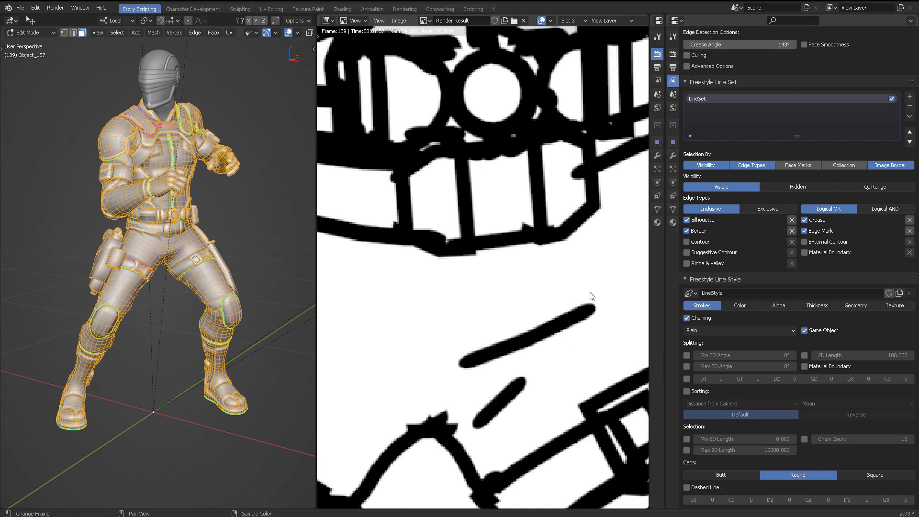
Examine the round-capped strokes around the holster and legs, and set the caps back to Butt.
scroll(590, 295, down, 8)
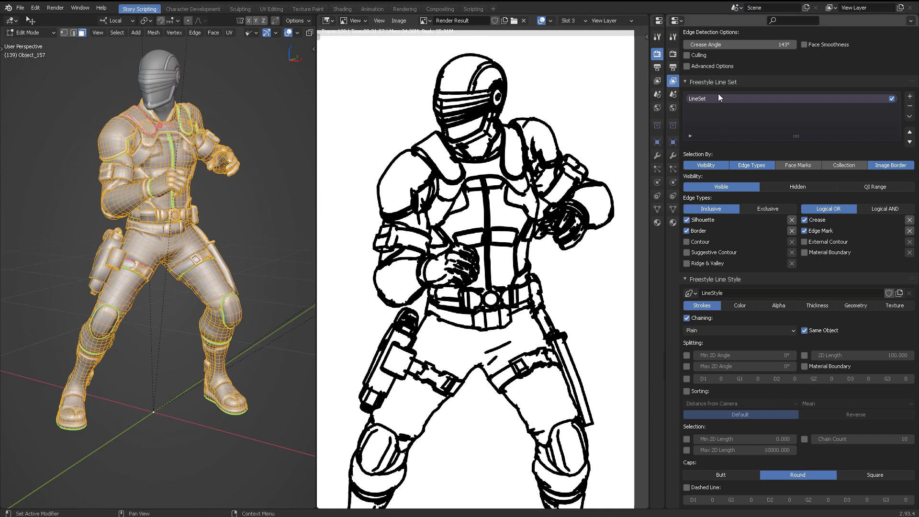
scroll(536, 355, up, 1)
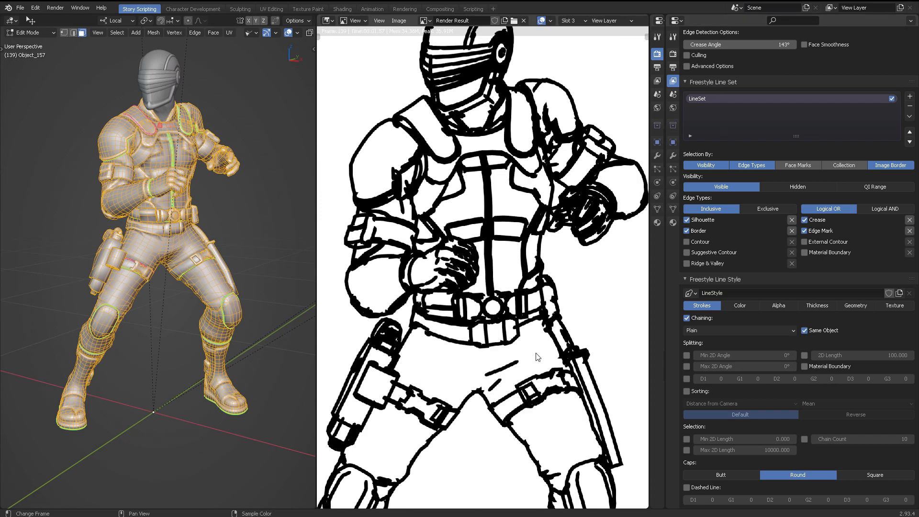
middle_drag(538, 357, 519, 231)
scroll(509, 275, up, 3)
middle_drag(463, 292, 537, 311)
scroll(452, 272, up, 2)
scroll(561, 316, down, 2)
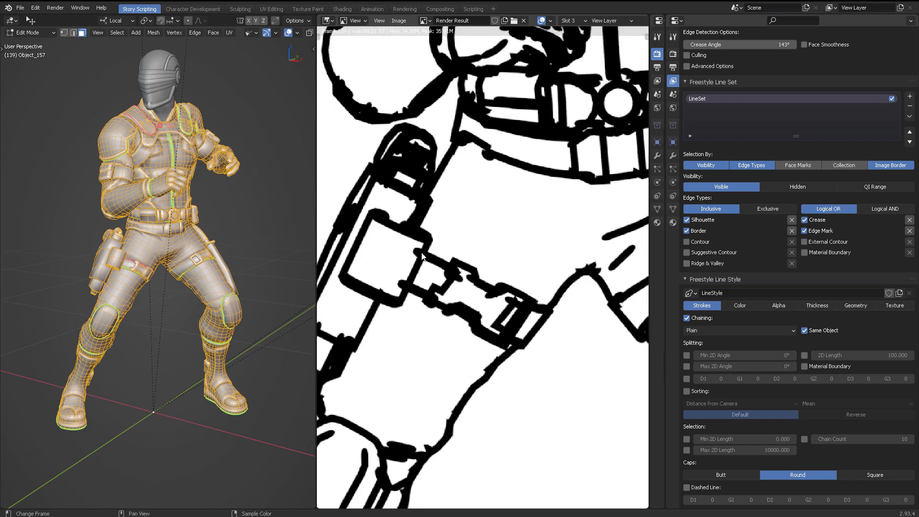
scroll(386, 236, down, 3)
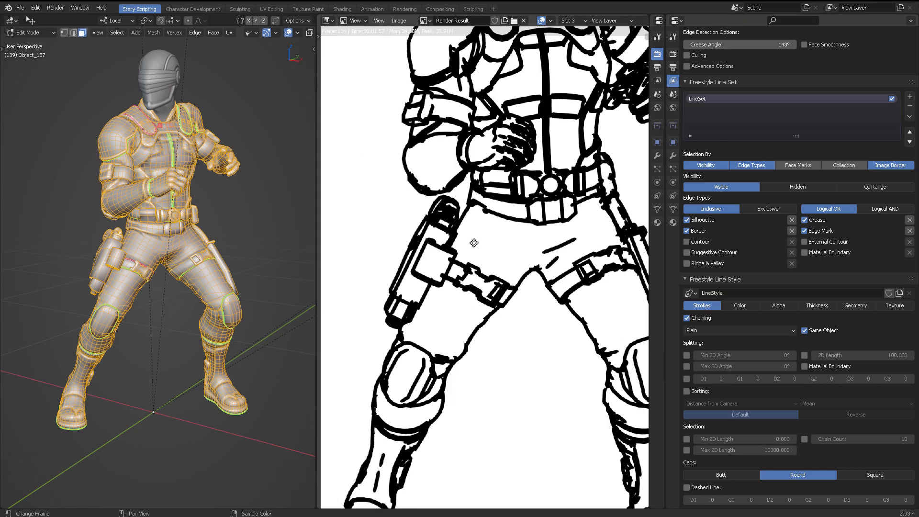
middle_drag(474, 243, 399, 249)
click(723, 475)
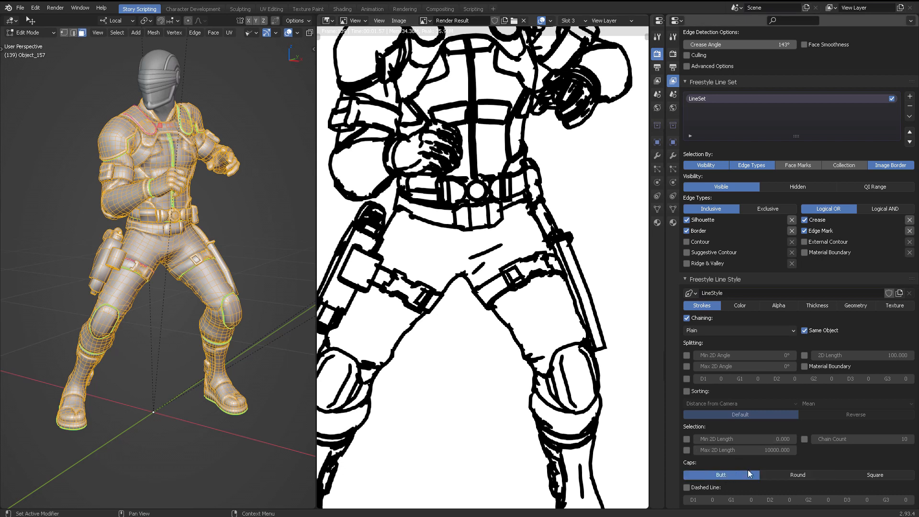
Set the line style's base color to bright red and re-render the whole character.
click(736, 306)
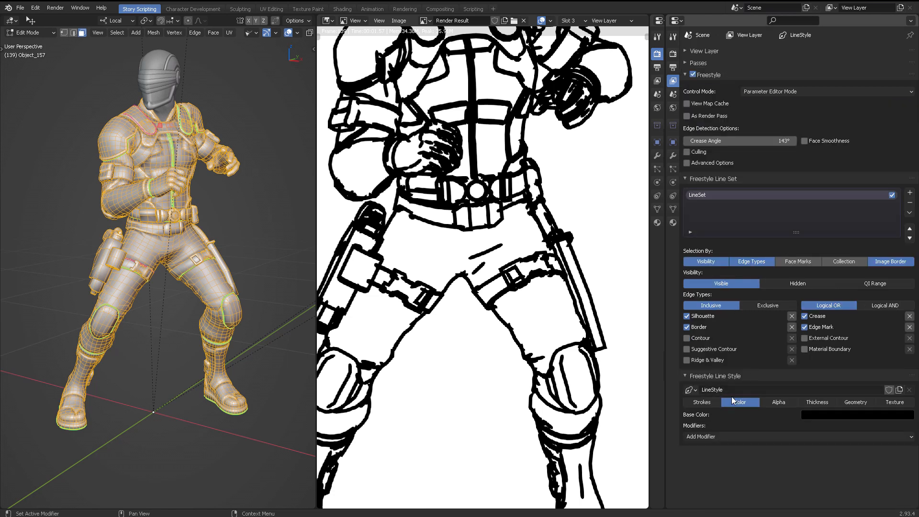
click(838, 415)
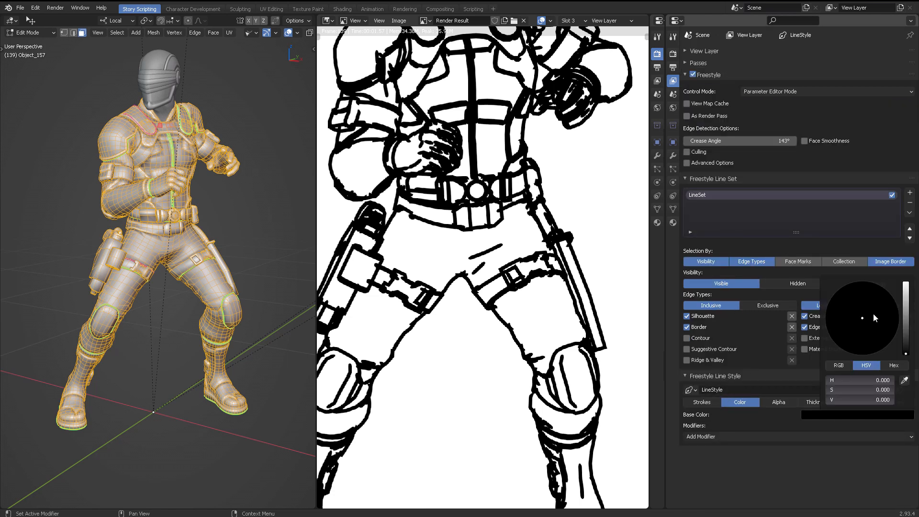
click(906, 286)
drag(862, 319, 858, 353)
scroll(591, 190, down, 5)
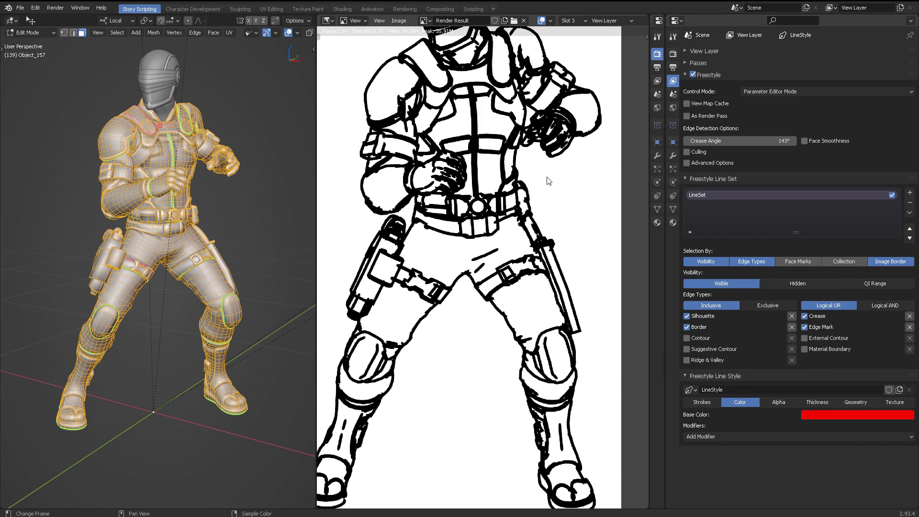
middle_drag(551, 197, 550, 191)
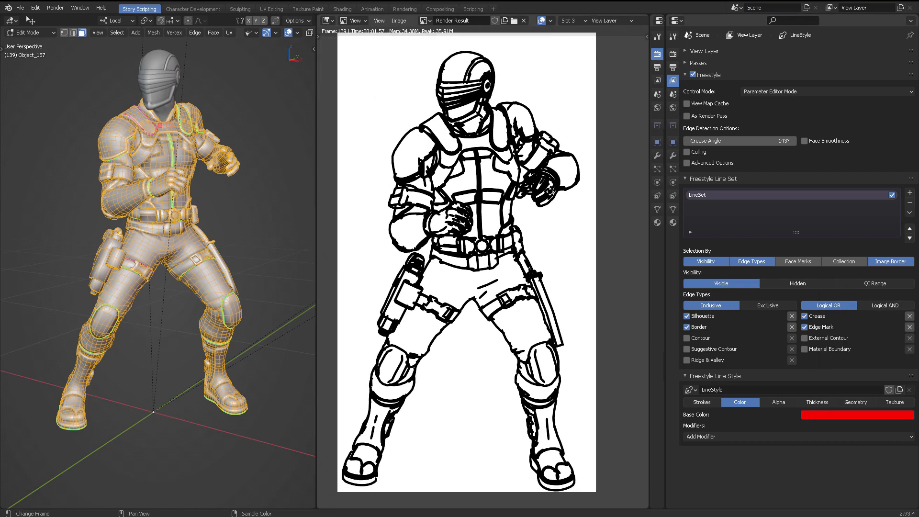
key(F12)
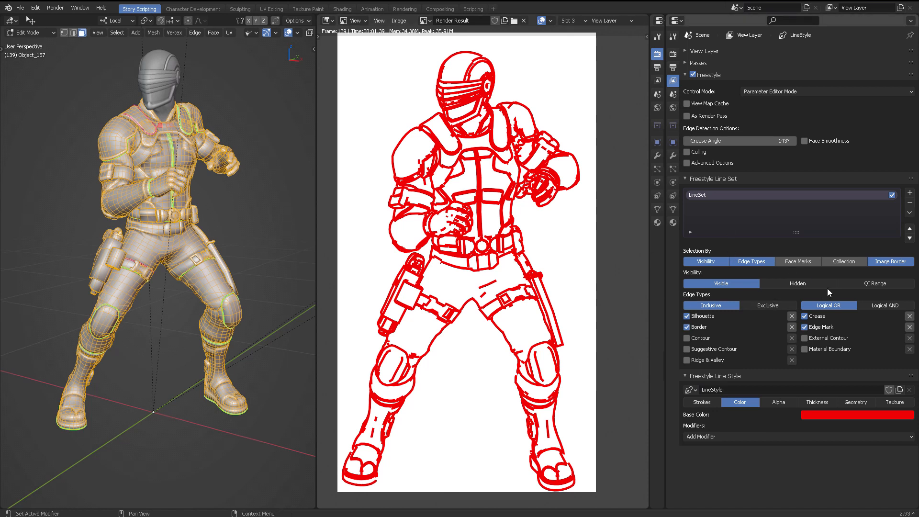
View the line style's Alpha and Thickness settings, and widen the render properties editor beside the rendered image.
click(777, 402)
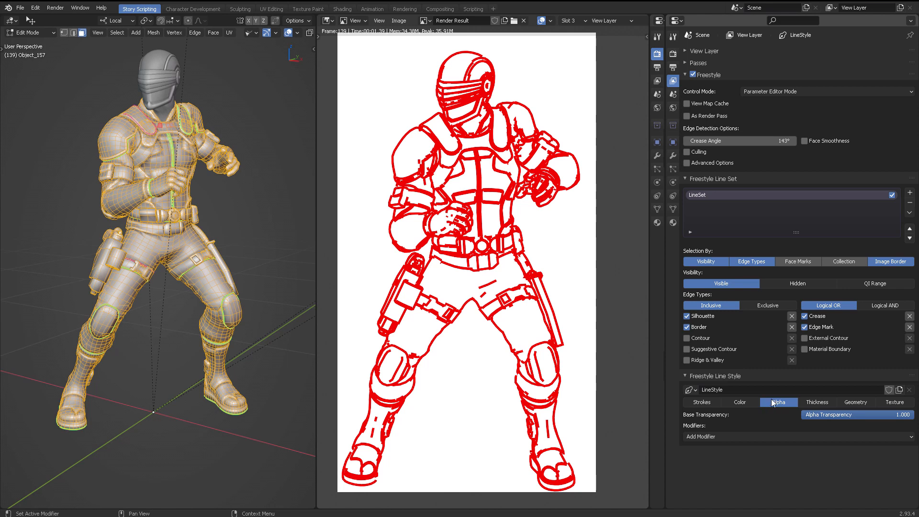
click(772, 437)
click(817, 403)
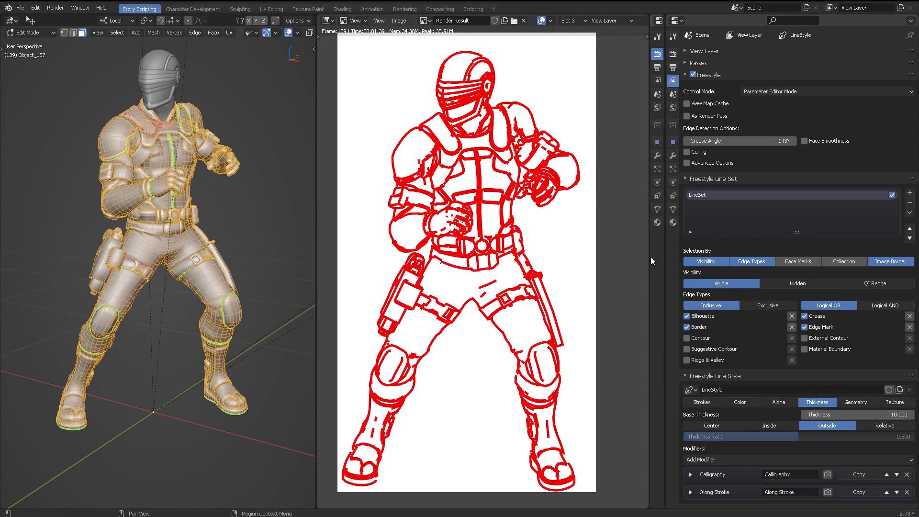
drag(649, 259, 545, 253)
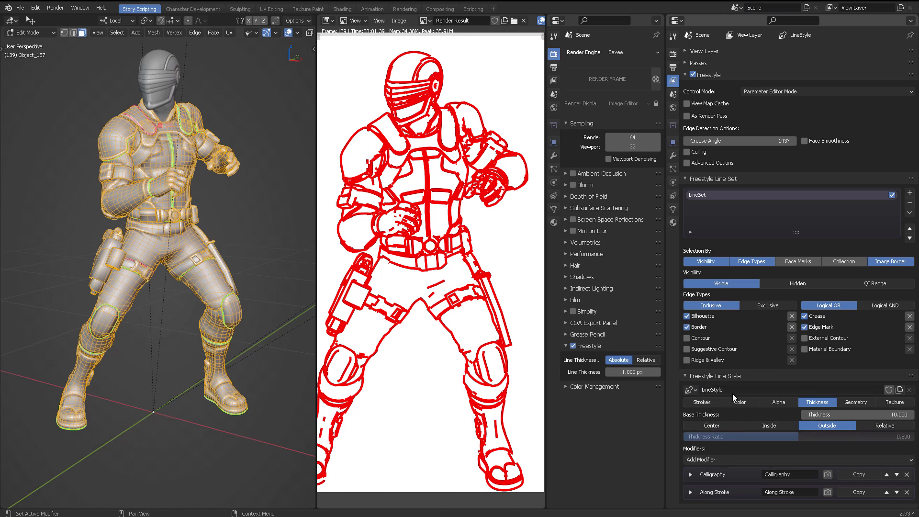
Set the line style's base thickness to 50 and re-render the character.
click(876, 414)
text(50)
key(Return)
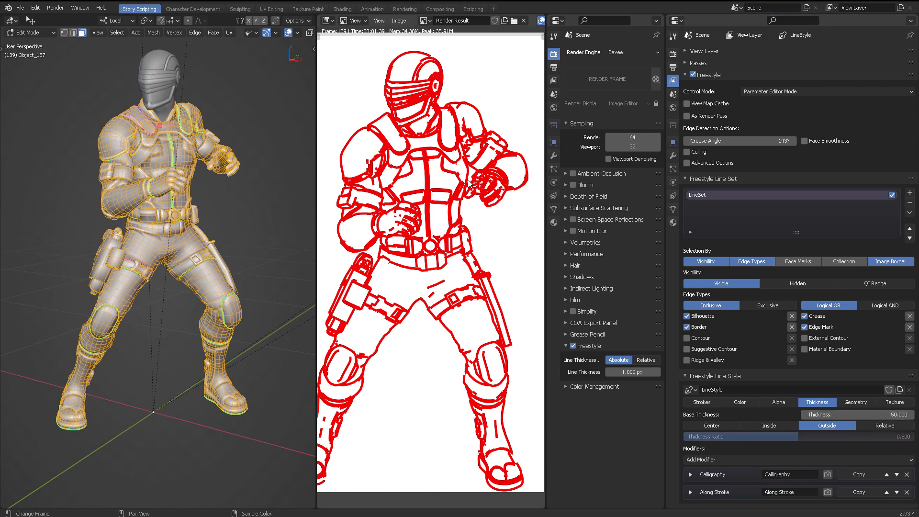
key(F12)
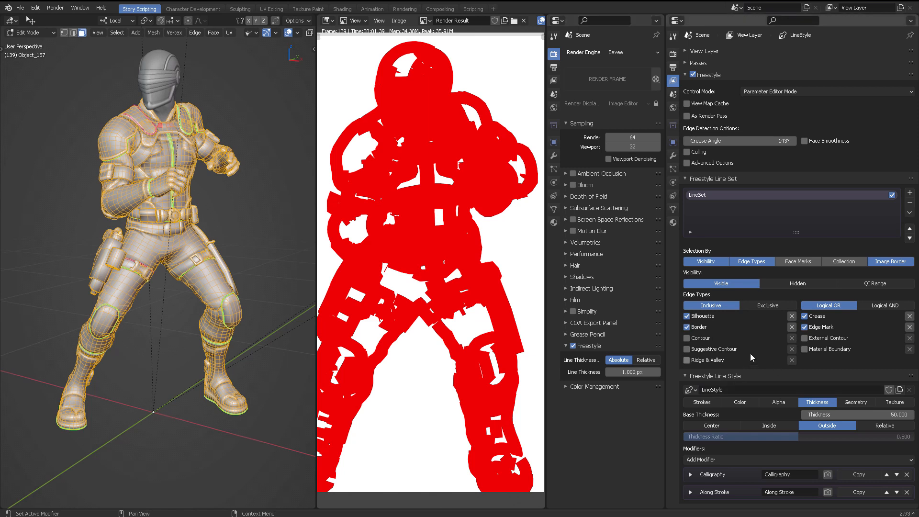
Review the Strokes settings, return to the Thickness settings and examine the full thick-lined render.
click(702, 402)
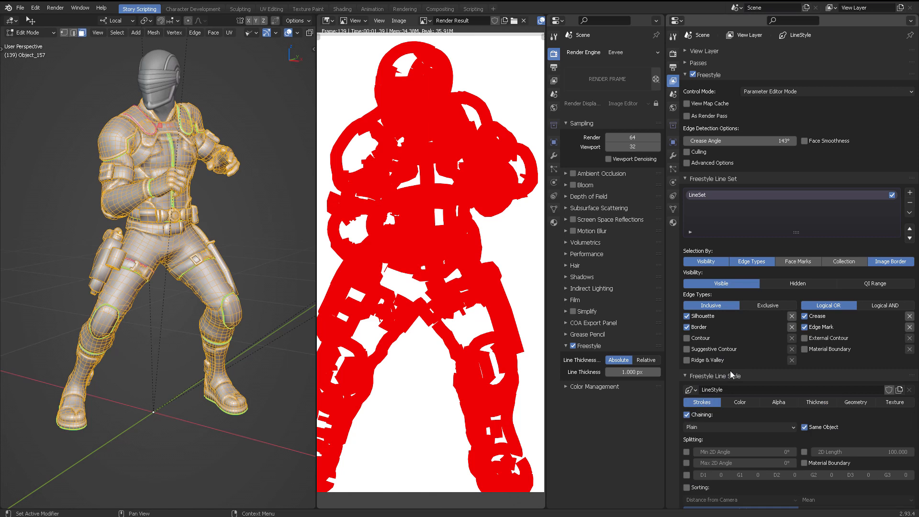
scroll(730, 371, down, 5)
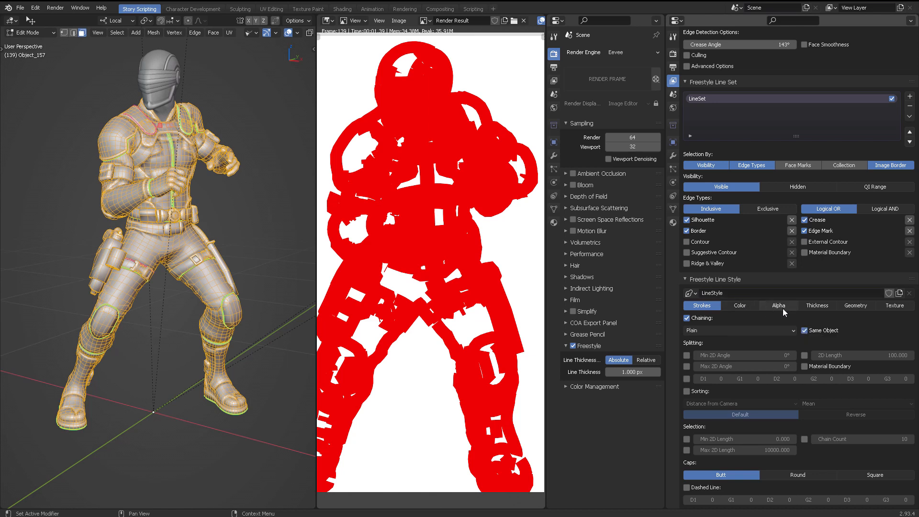
click(814, 304)
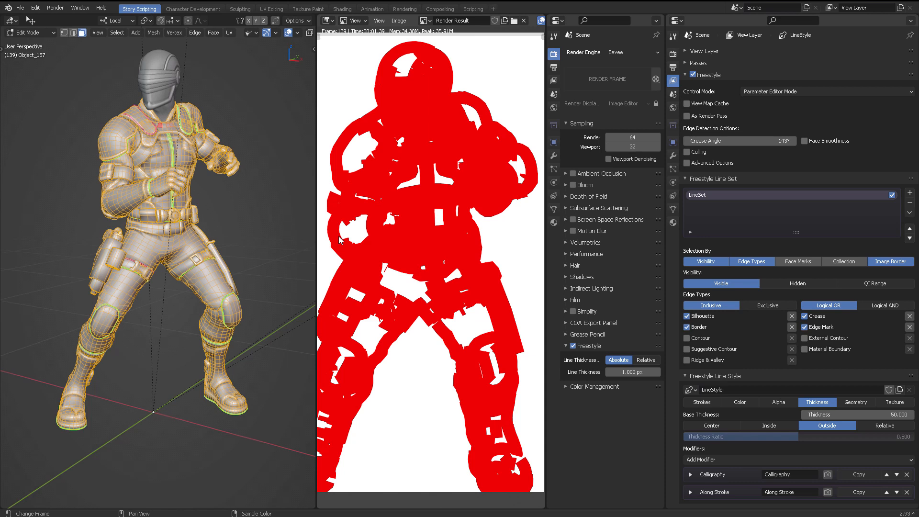
scroll(413, 224, down, 2)
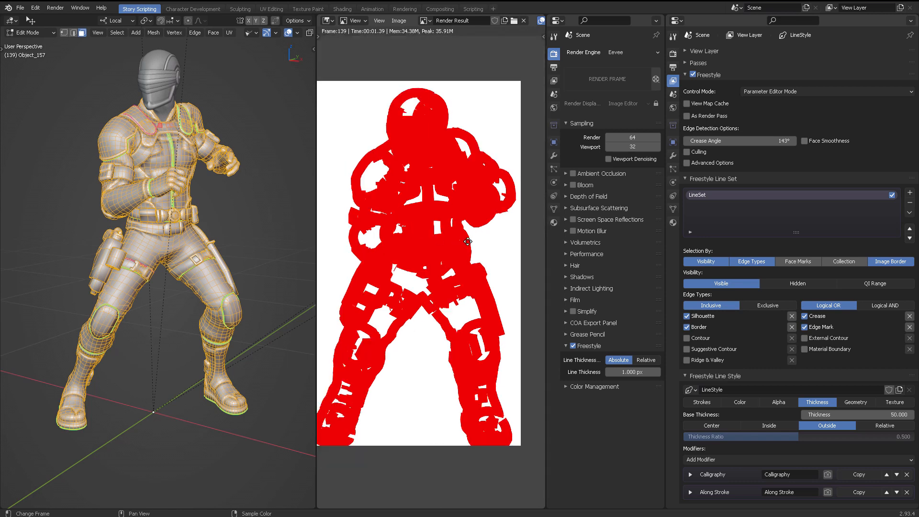
scroll(475, 240, down, 1)
middle_drag(475, 239, 451, 232)
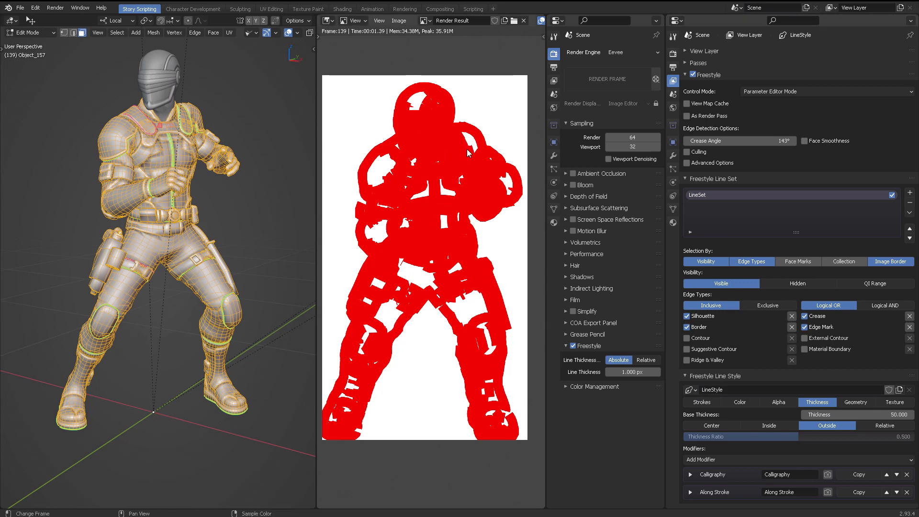
Set the line style's base thickness to 10.
click(856, 410)
text(10)
key(Return)
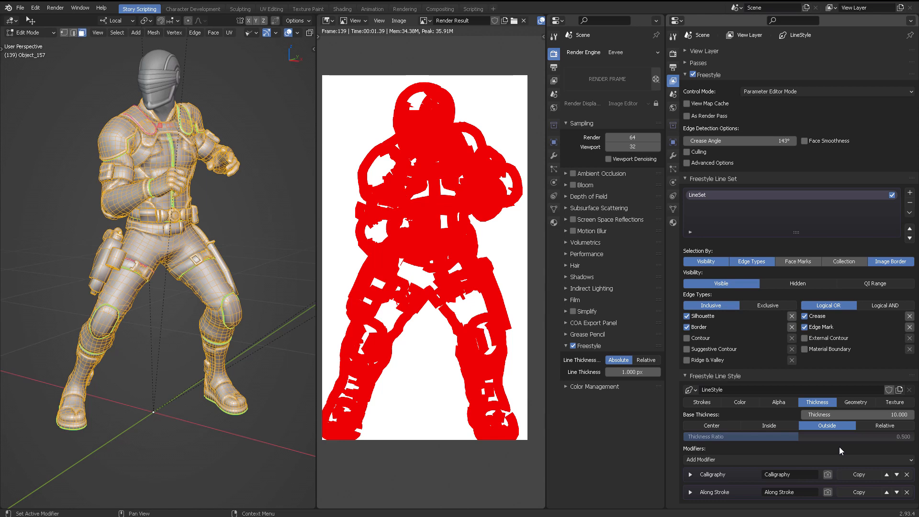
Look at the Calligraphy modifier's settings, enlarge the line style settings and review the list of thickness modifiers that can be added.
click(711, 474)
scroll(708, 459, down, 2)
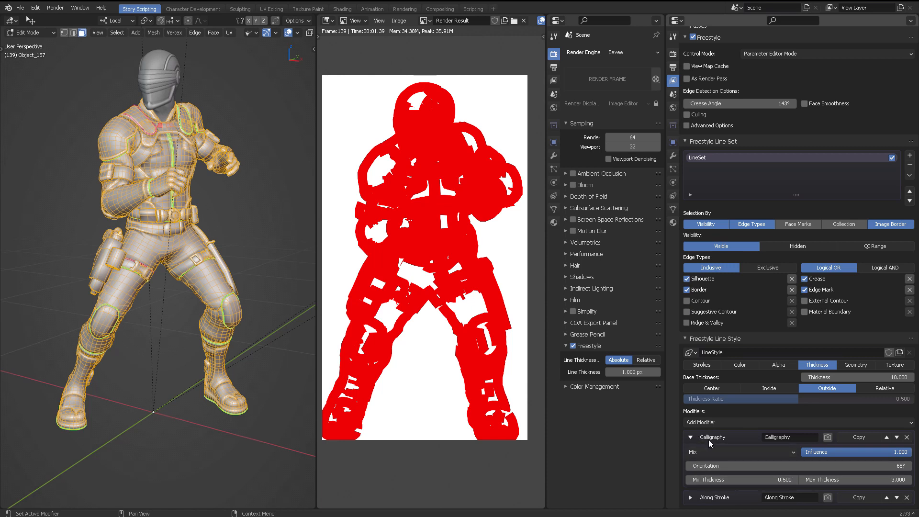
click(693, 438)
click(754, 458)
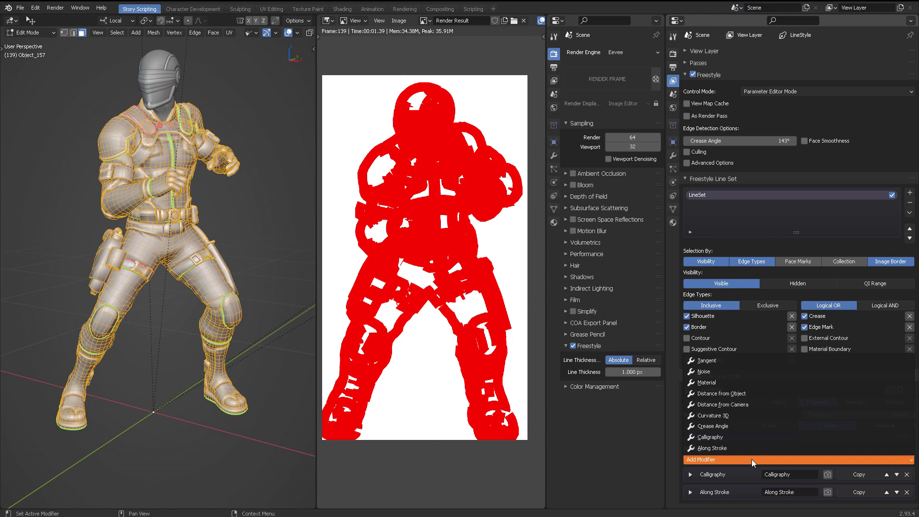
click(750, 461)
ctrl+middle_drag(774, 449, 784, 382)
scroll(845, 345, down, 7)
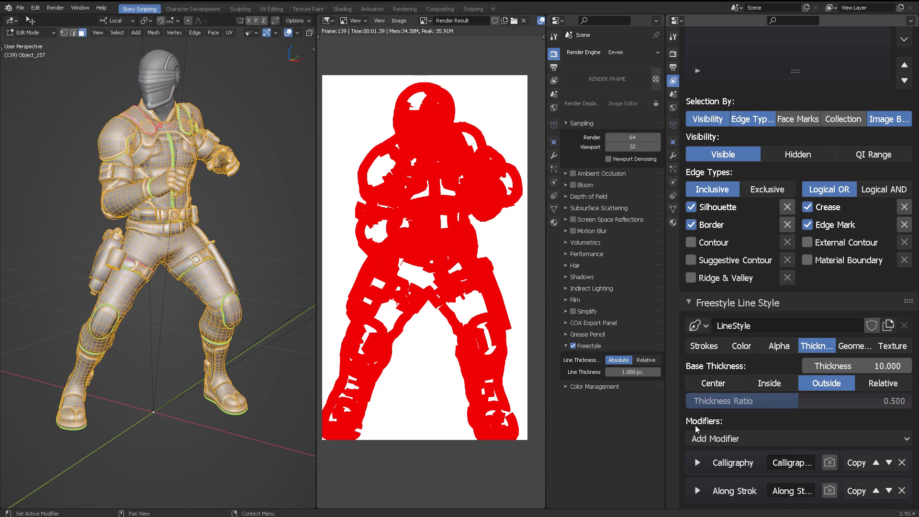
click(785, 438)
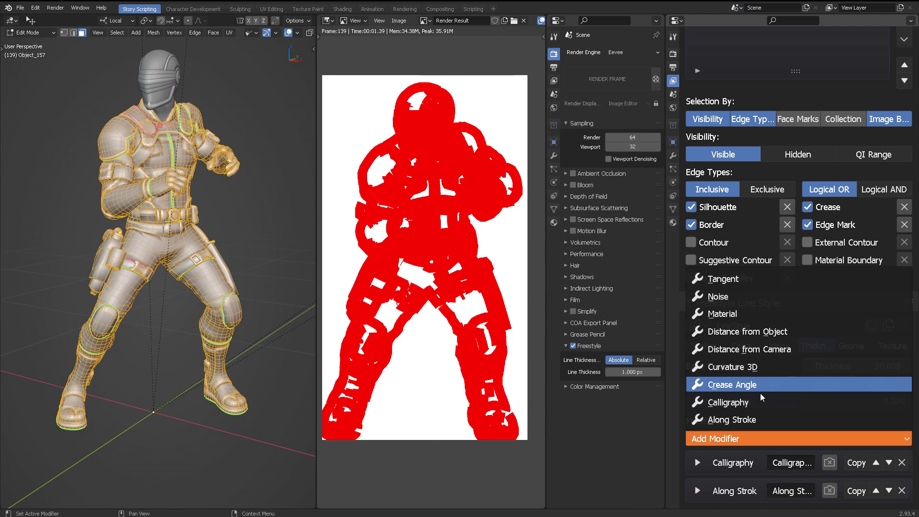
click(761, 419)
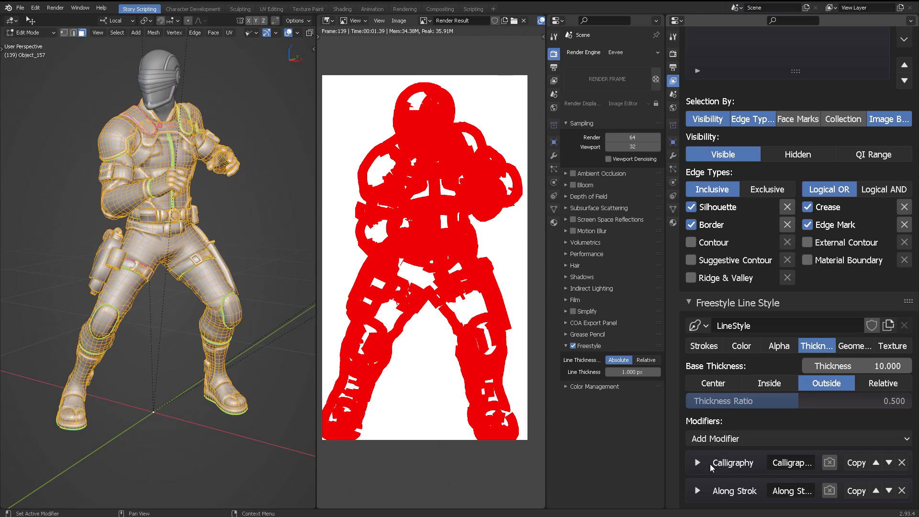
Expand the Calligraphy thickness modifier to show its orientation and thickness range, and enable the modifier.
click(697, 461)
scroll(713, 441, down, 3)
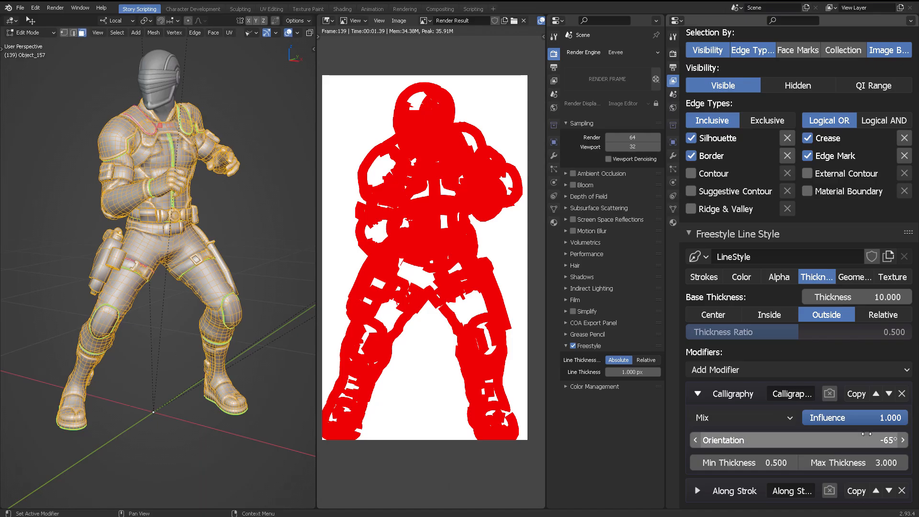
drag(843, 433, 848, 433)
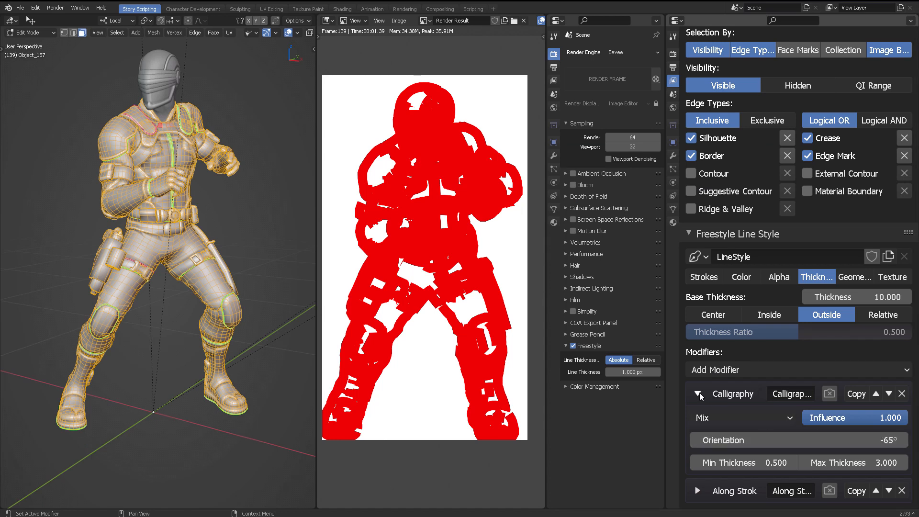
click(829, 394)
Set the line style's base color to black and re-render the character.
click(741, 277)
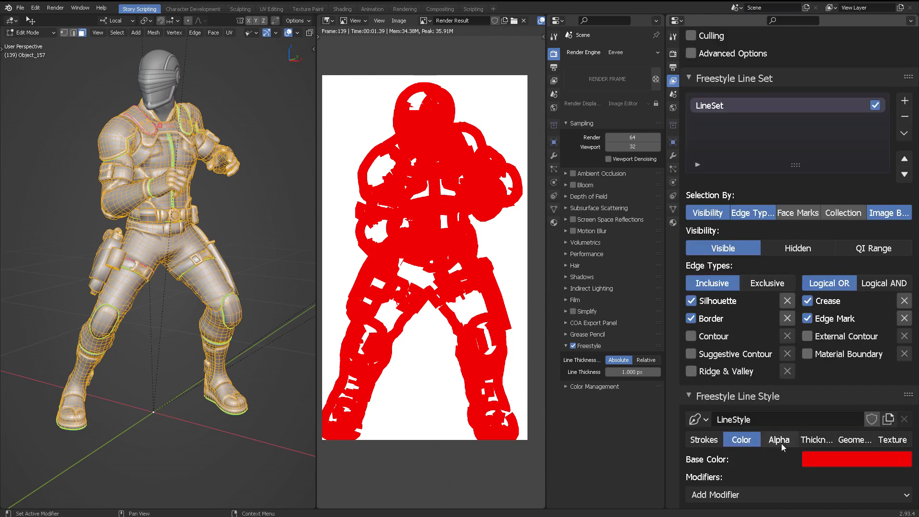
click(820, 461)
drag(892, 347, 893, 366)
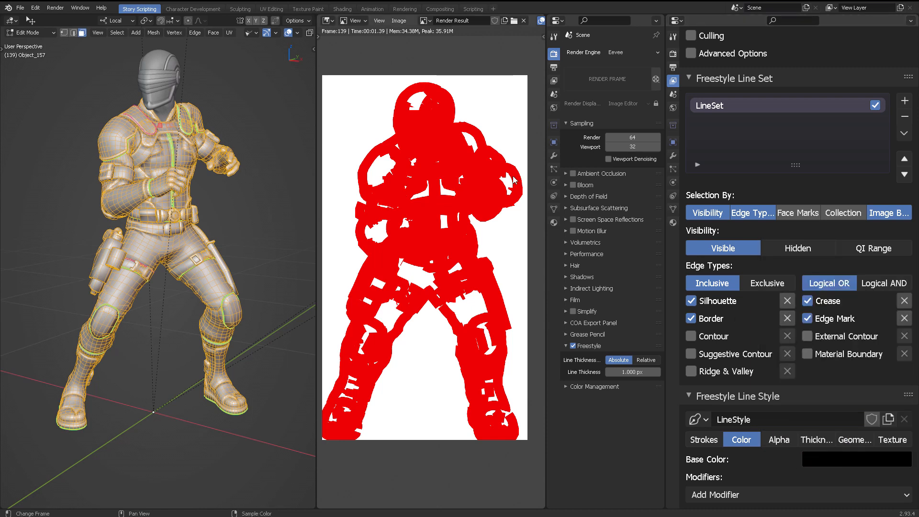
key(F12)
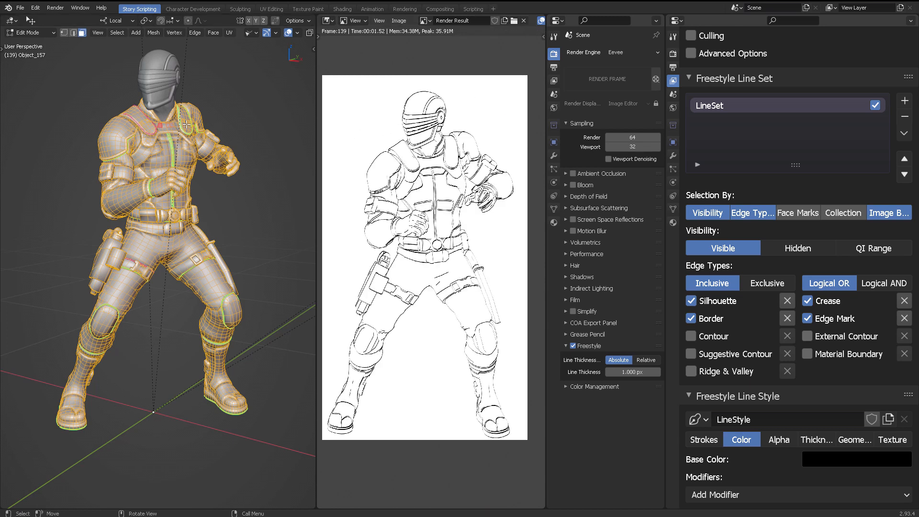
Widen the image editor and examine the calligraphic line variation in the render, from the helmet down to the belt and thighs.
scroll(445, 186, up, 3)
middle_drag(462, 192, 483, 245)
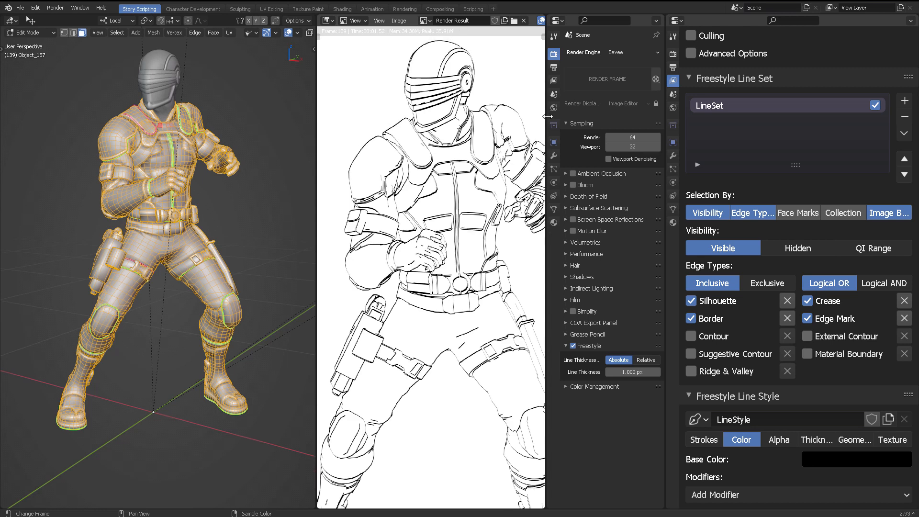
drag(546, 115, 584, 118)
middle_drag(495, 146, 489, 121)
middle_drag(481, 238, 484, 193)
scroll(484, 193, up, 5)
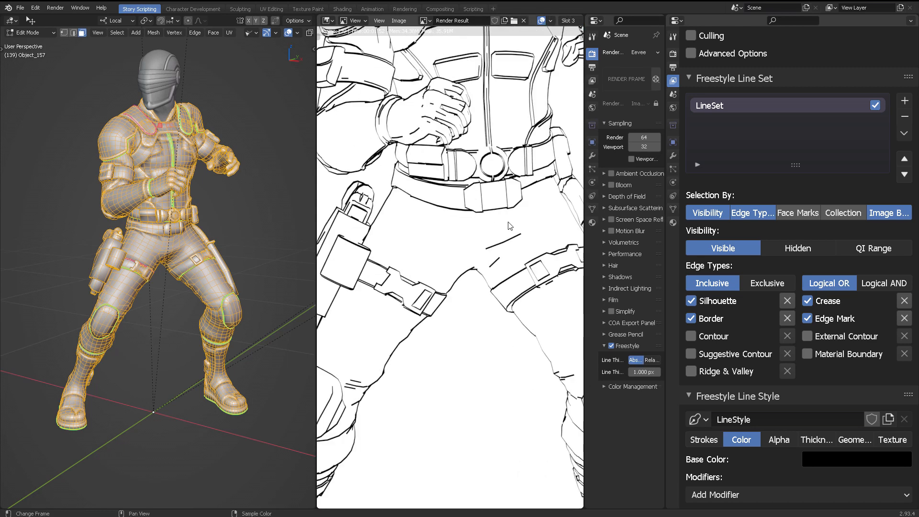
scroll(501, 195, down, 2)
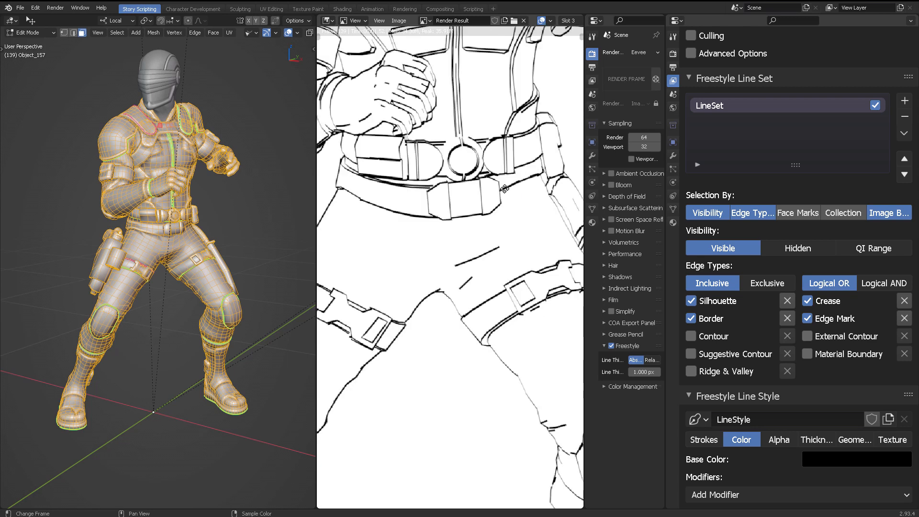
middle_drag(501, 184, 521, 213)
middle_drag(480, 167, 470, 195)
scroll(488, 153, up, 3)
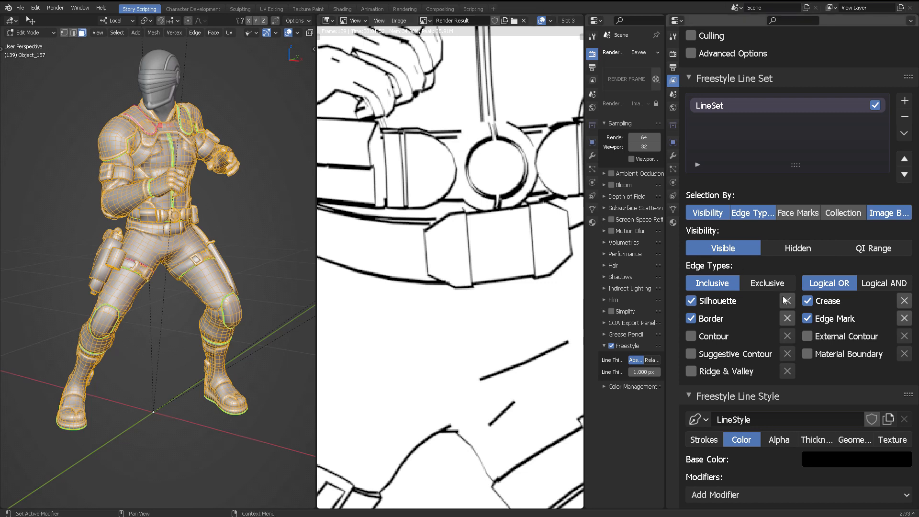
Review the Calligraphy modifier's influence, orientation and thickness range, and compare them with the rendered body and shoulder armour lines.
click(815, 440)
scroll(814, 364, down, 3)
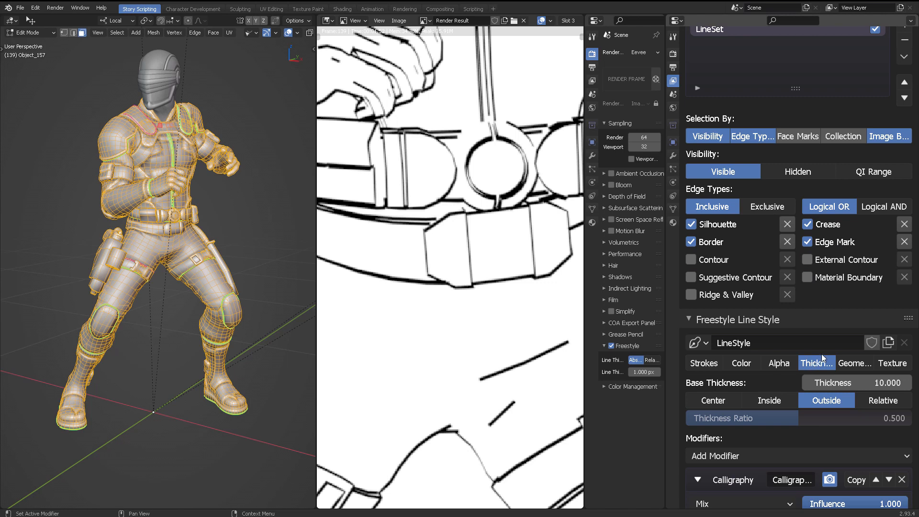
scroll(813, 359, down, 2)
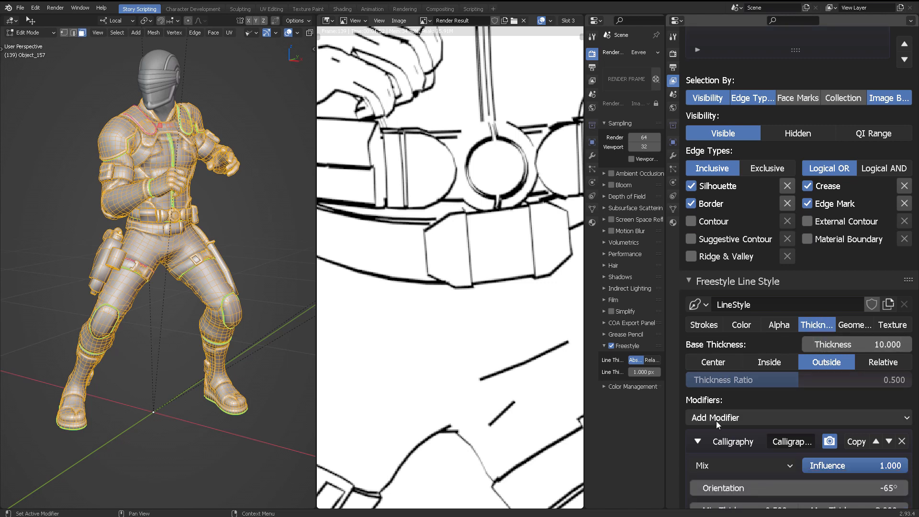
scroll(749, 440, down, 2)
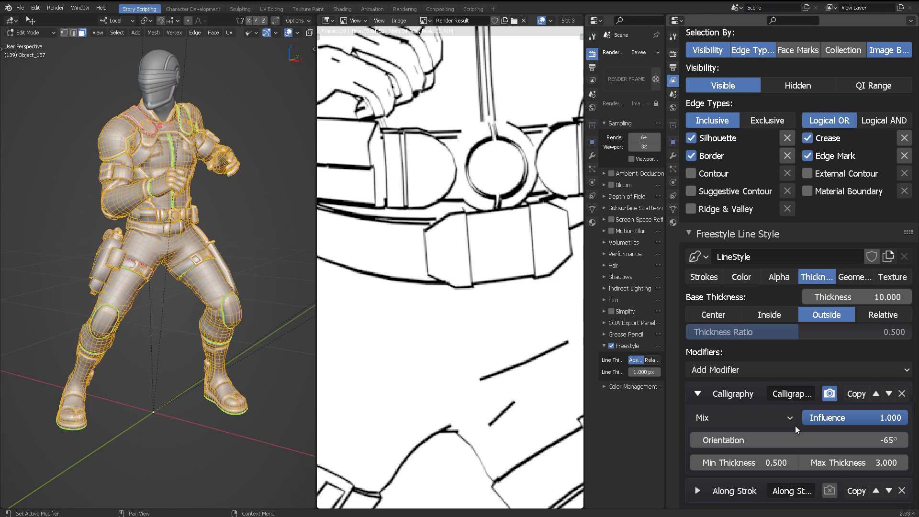
scroll(798, 430, up, 1)
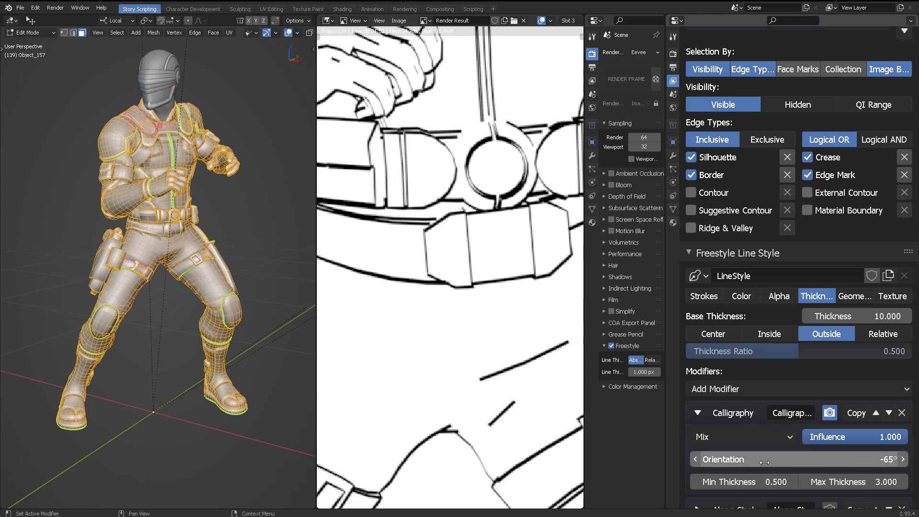
scroll(509, 292, down, 4)
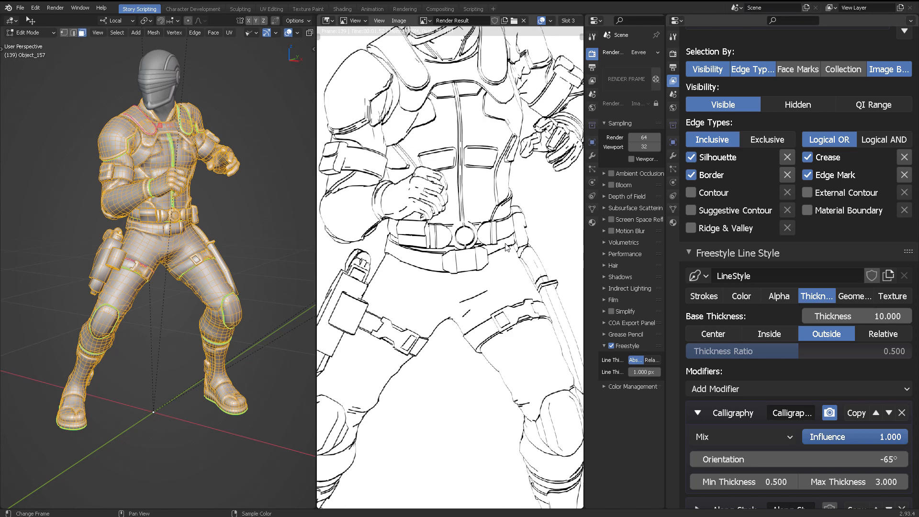
scroll(507, 246, down, 3)
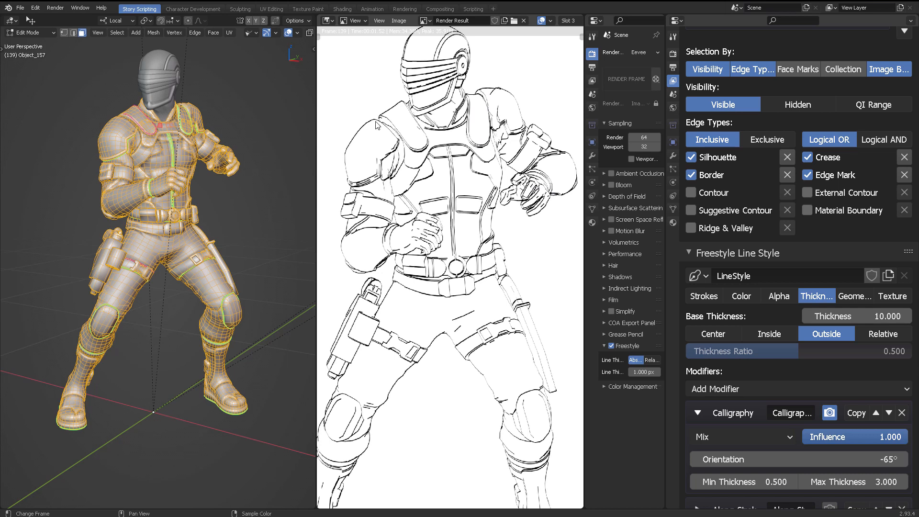
scroll(350, 159, up, 7)
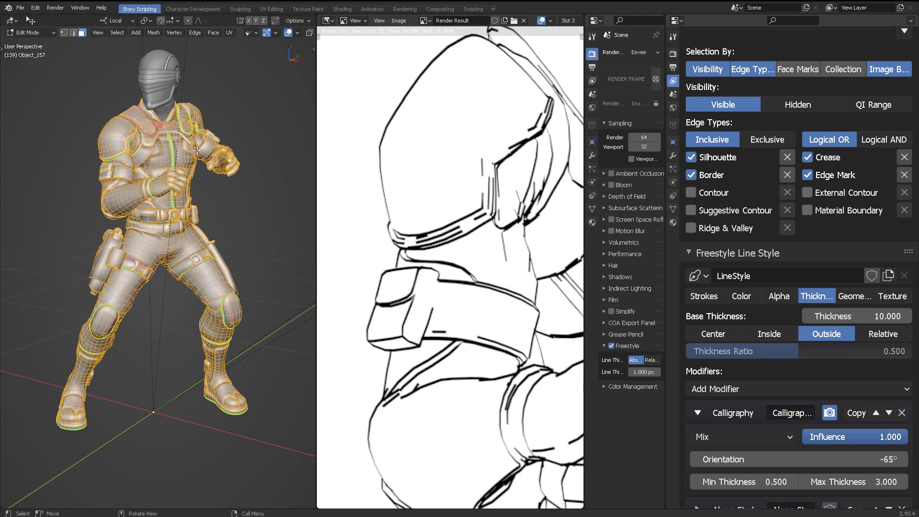
In edge select mode, select the edge path along the front and lower rim of the shoulder pad shown in the render close-up.
scroll(197, 151, up, 4)
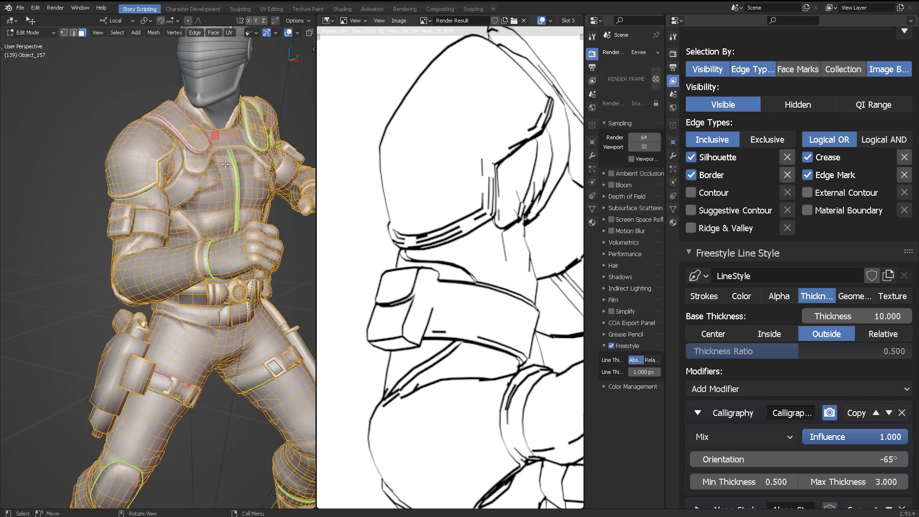
scroll(225, 164, up, 5)
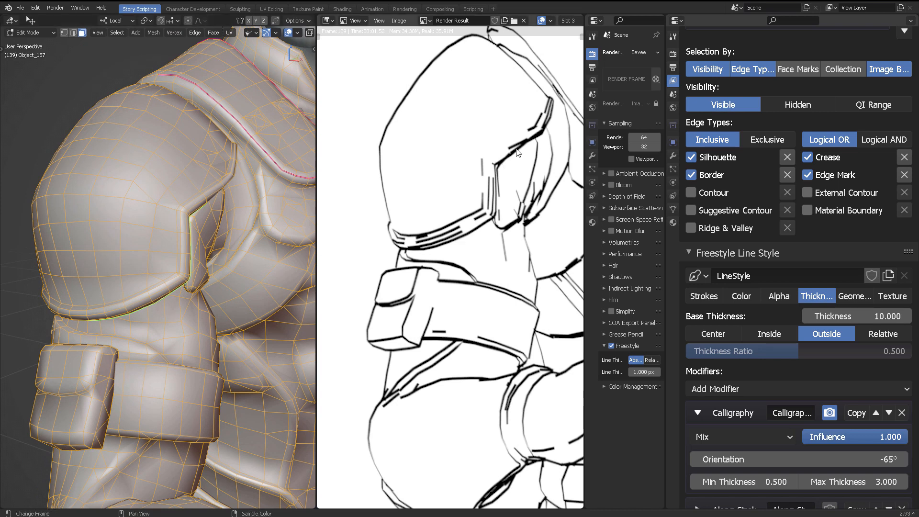
click(231, 149)
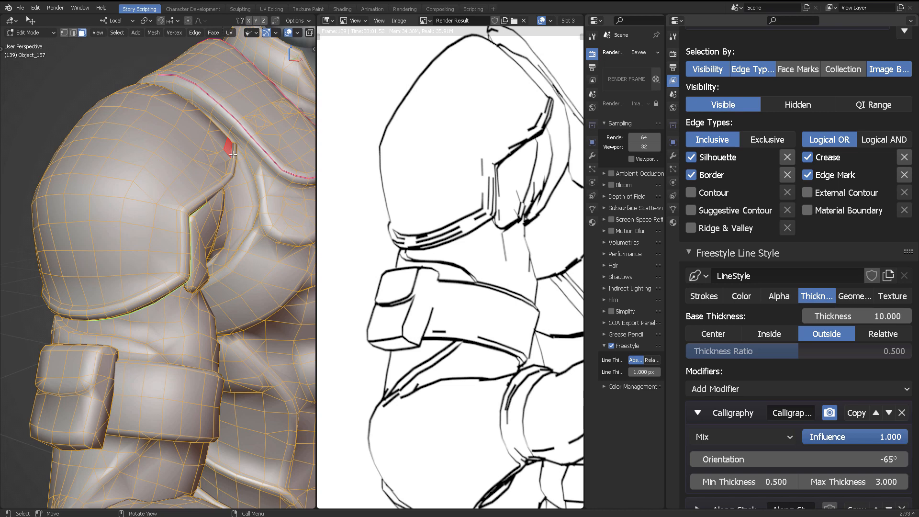
key(2)
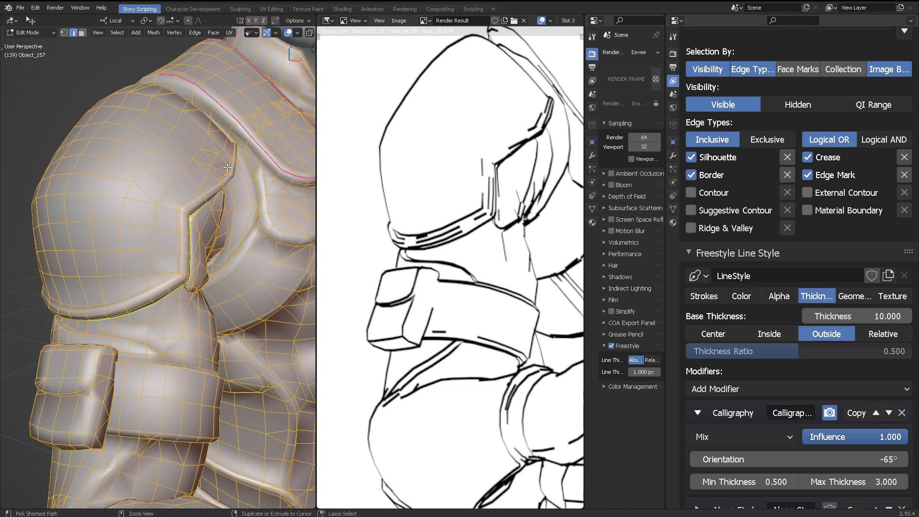
ctrl+click(229, 168)
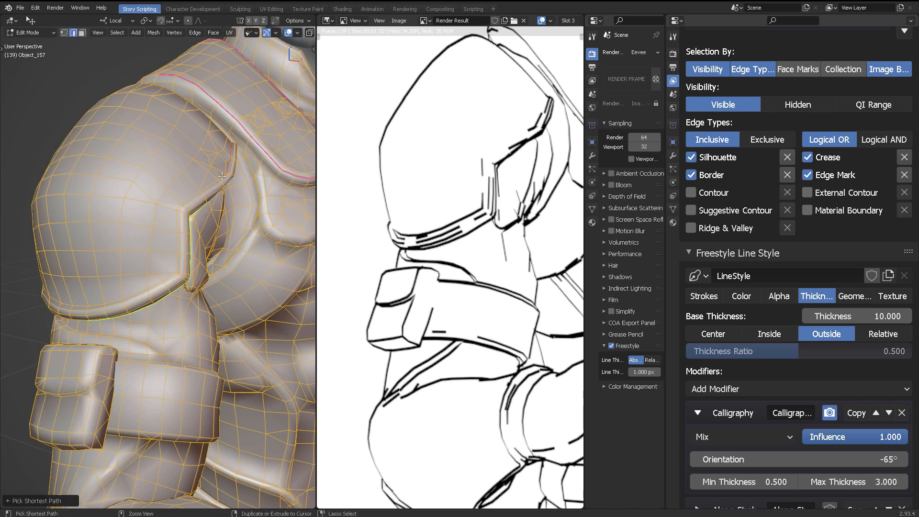
key(ctrl+z)
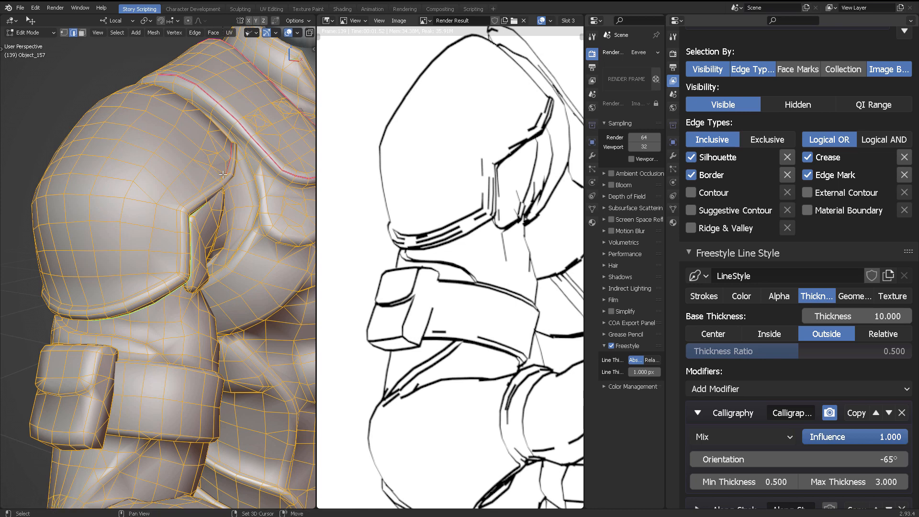
ctrl+click(220, 183)
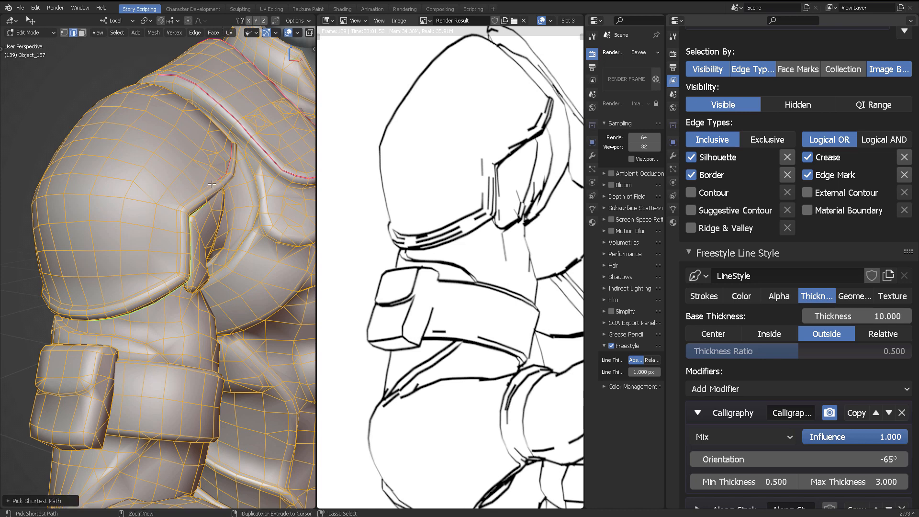
ctrl+click(186, 206)
ctrl+click(177, 231)
ctrl+click(178, 267)
ctrl+click(53, 296)
Extend the edge selection along the back rim of the same shoulder pad up to its upper corner.
middle_drag(47, 292, 165, 270)
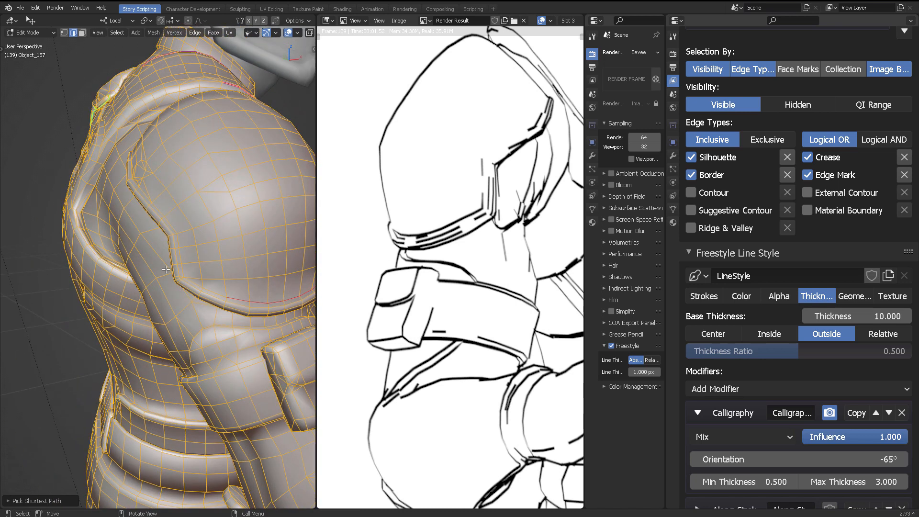
ctrl+click(191, 282)
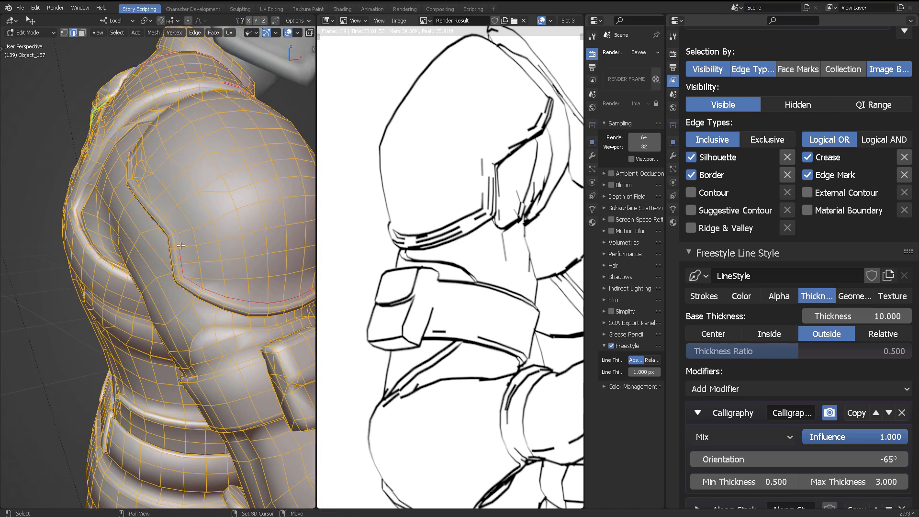
ctrl+click(143, 190)
scroll(153, 189, up, 3)
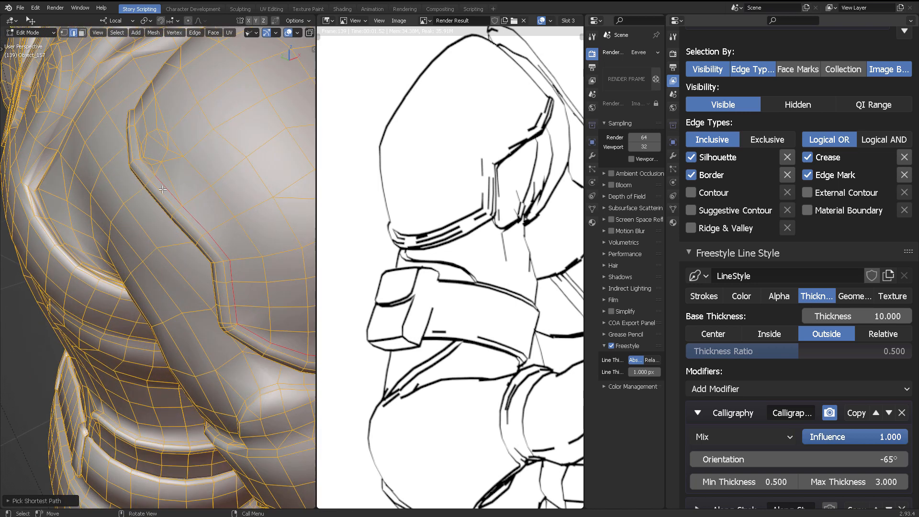
shift+click(147, 169)
shift+click(139, 147)
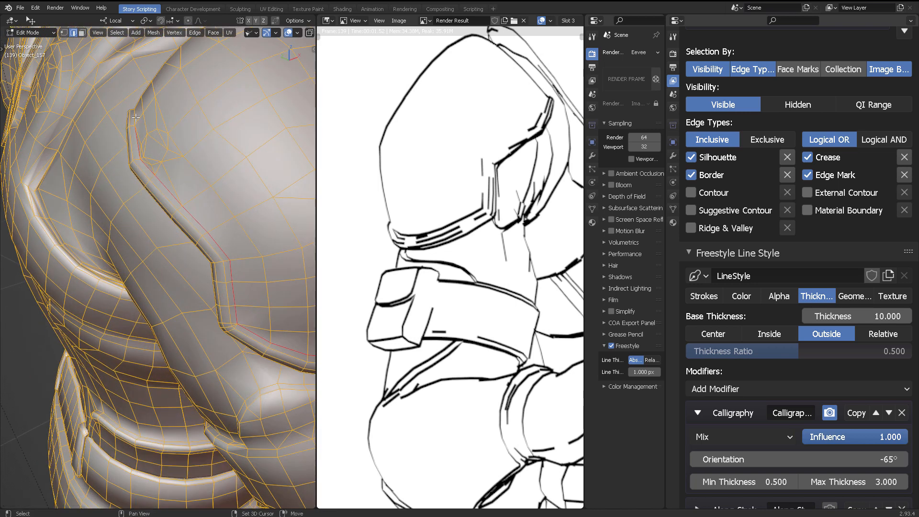
shift+click(136, 118)
Set the mean crease of the selected shoulder pad edges to 1.00.
scroll(151, 175, down, 4)
middle_drag(170, 193, 114, 196)
scroll(181, 187, up, 3)
middle_drag(201, 179, 225, 172)
key(n)
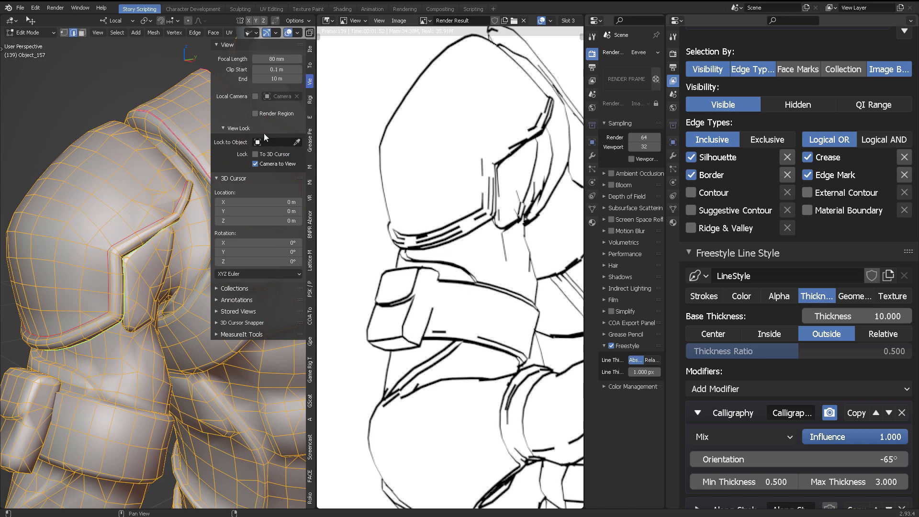
click(309, 49)
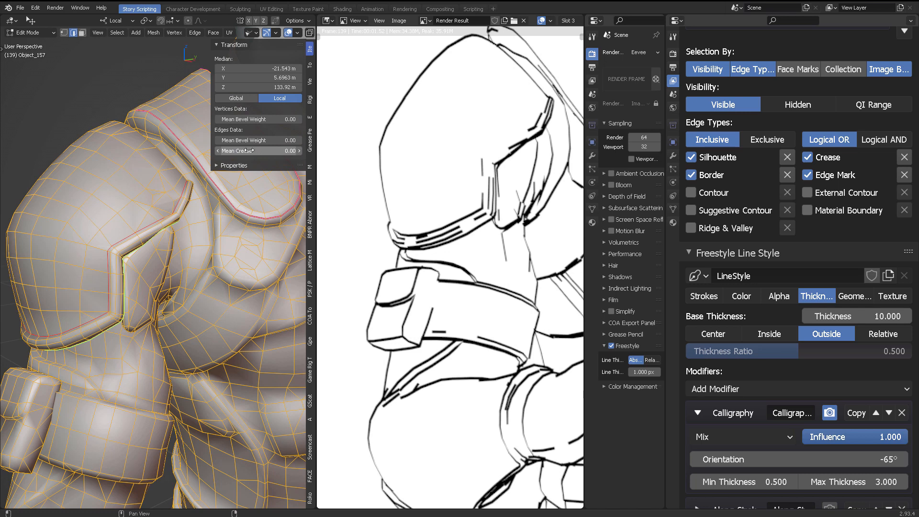
drag(248, 150, 287, 150)
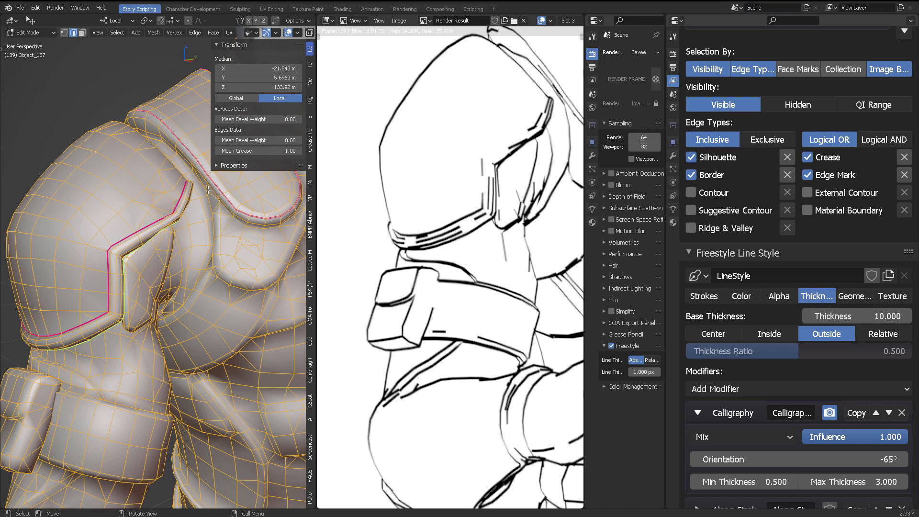
Inspect the creased rim of the shoulder pad up close in the model and render the frame again.
scroll(185, 185, up, 5)
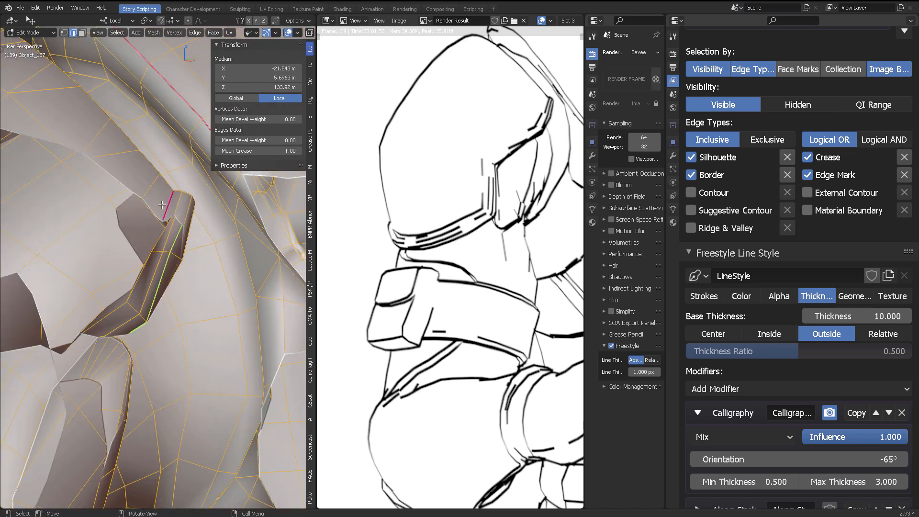
scroll(162, 205, down, 2)
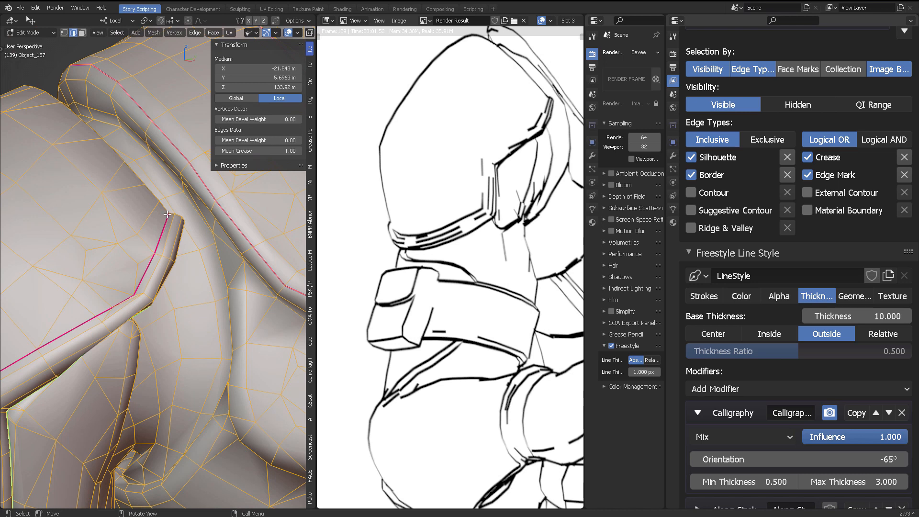
scroll(170, 243, down, 2)
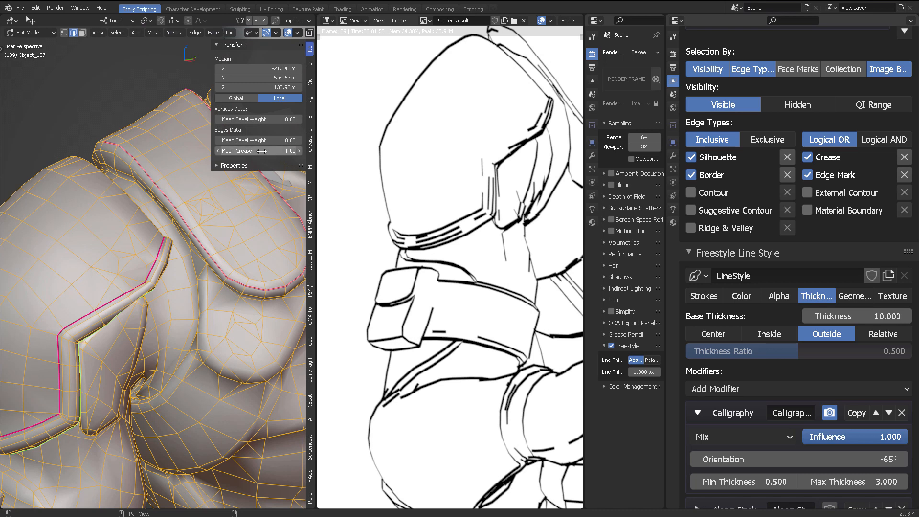
scroll(175, 268, down, 2)
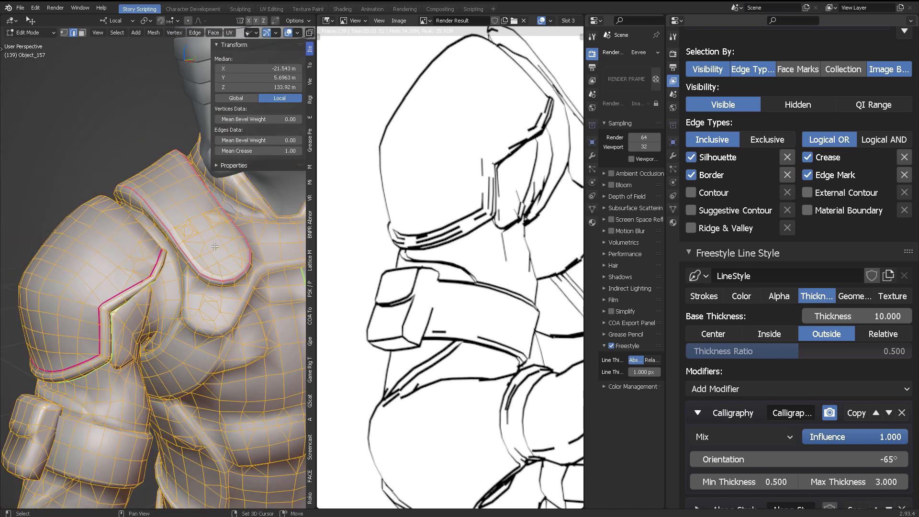
shift+middle_drag(175, 268, 210, 232)
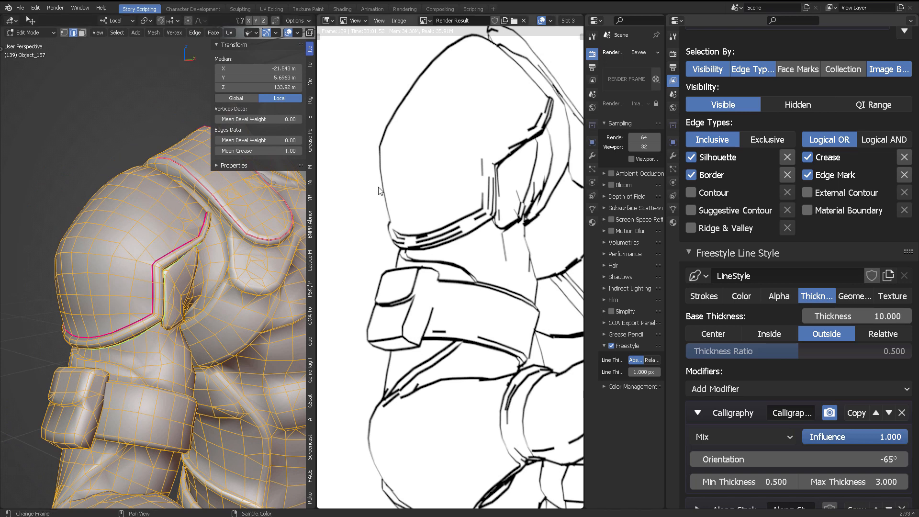
key(F12)
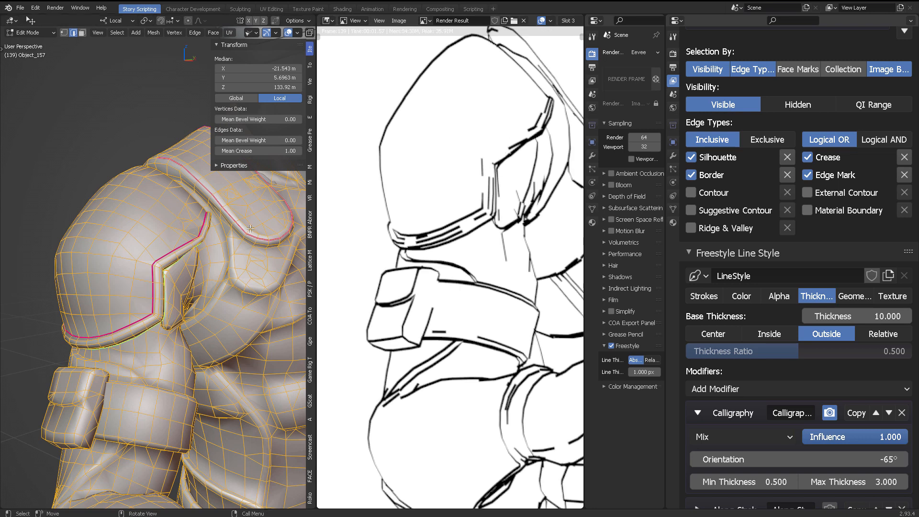
middle_drag(249, 229, 283, 226)
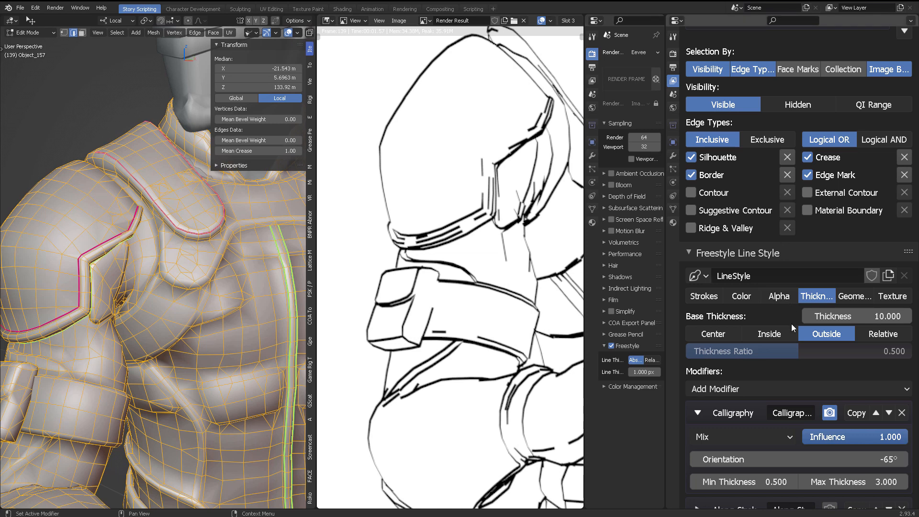
Collapse the Freestyle line set and line style settings, keeping the edge detection options expanded.
scroll(791, 323, up, 12)
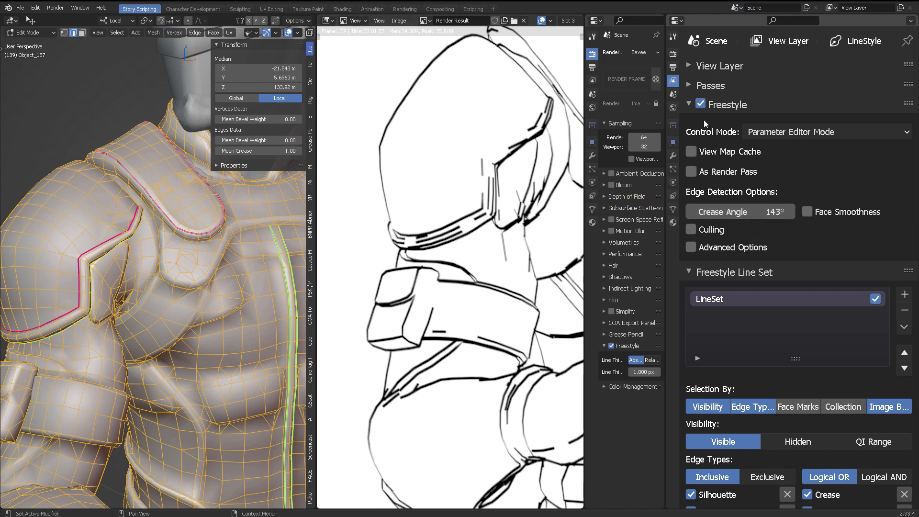
click(690, 103)
click(687, 125)
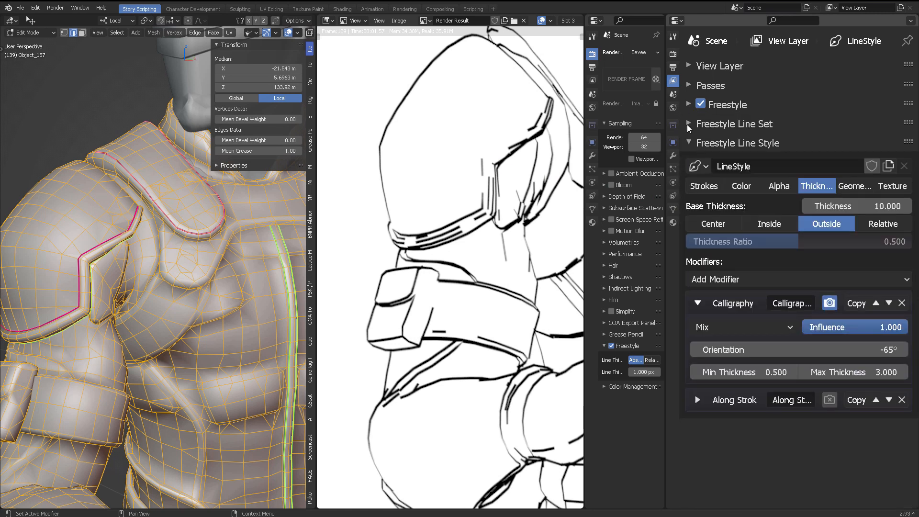
click(689, 139)
click(689, 105)
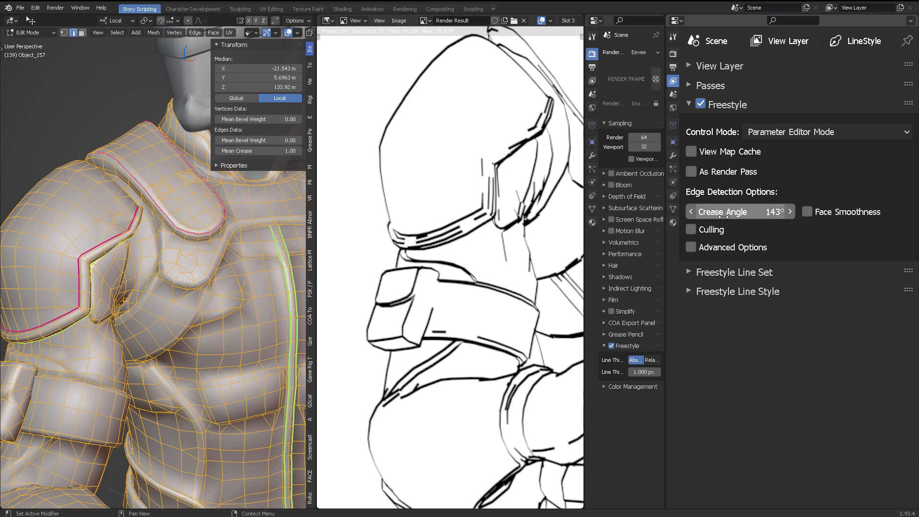
Set the Freestyle crease angle to 160° and re-render to check the lines from the shoulder pad across the torso.
click(752, 214)
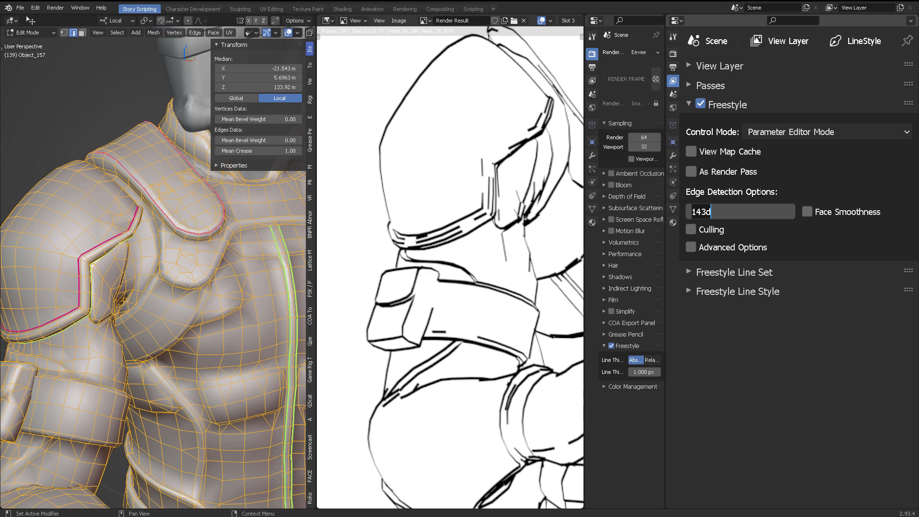
text(160)
key(Return)
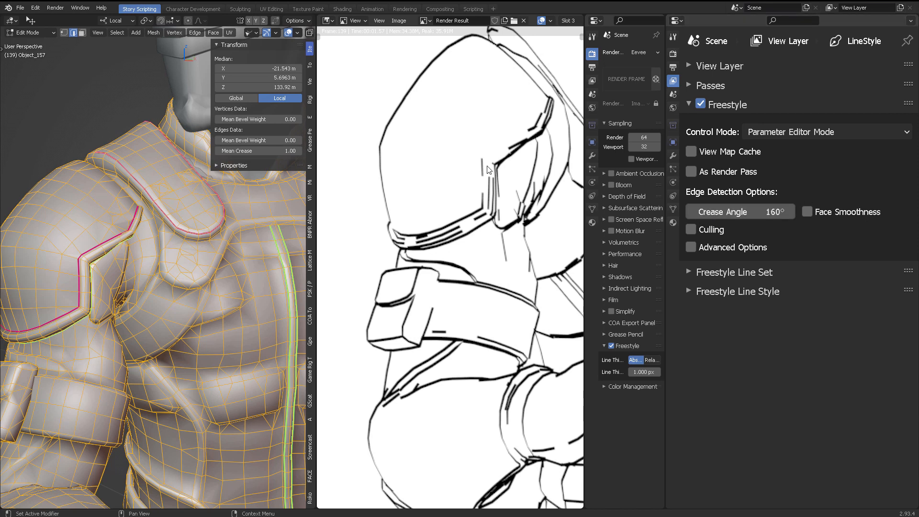
key(F12)
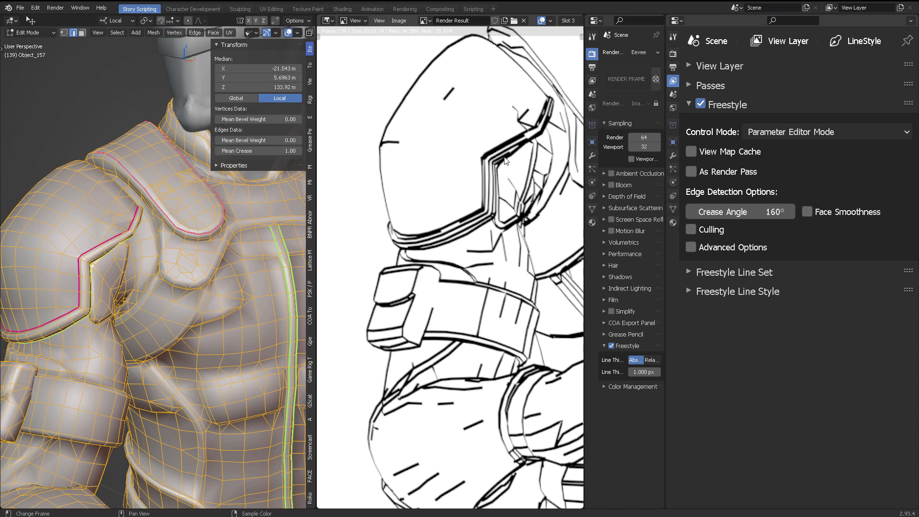
scroll(487, 188, down, 3)
middle_drag(515, 248, 402, 230)
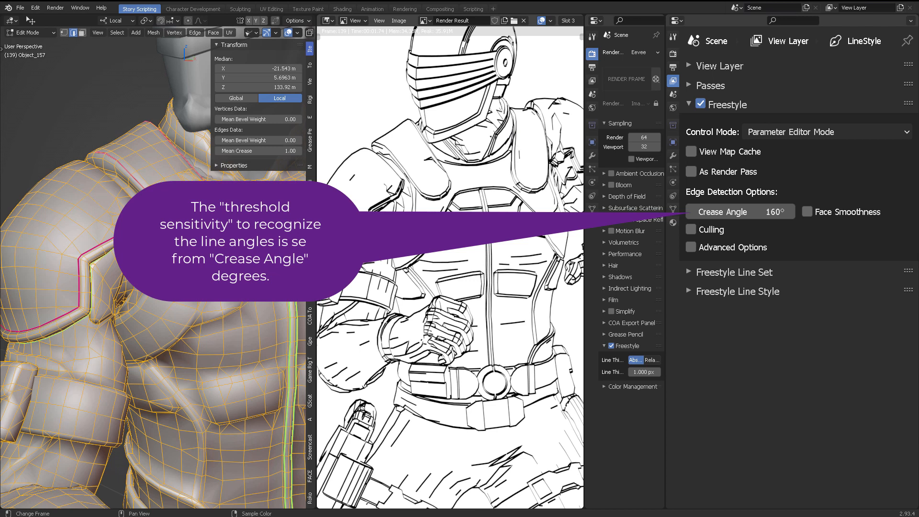
Set the Freestyle crease angle to 120° and render the frame again.
scroll(230, 244, down, 4)
middle_drag(229, 244, 208, 216)
scroll(215, 243, up, 1)
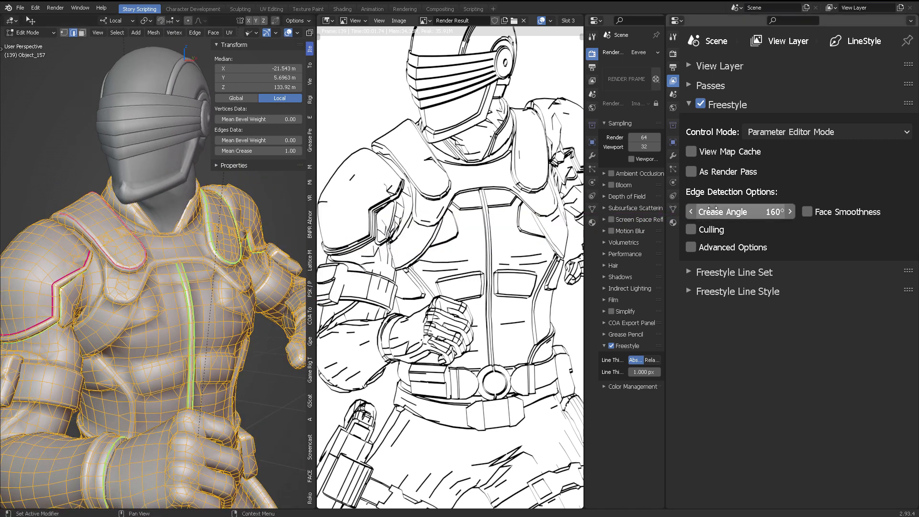
click(743, 215)
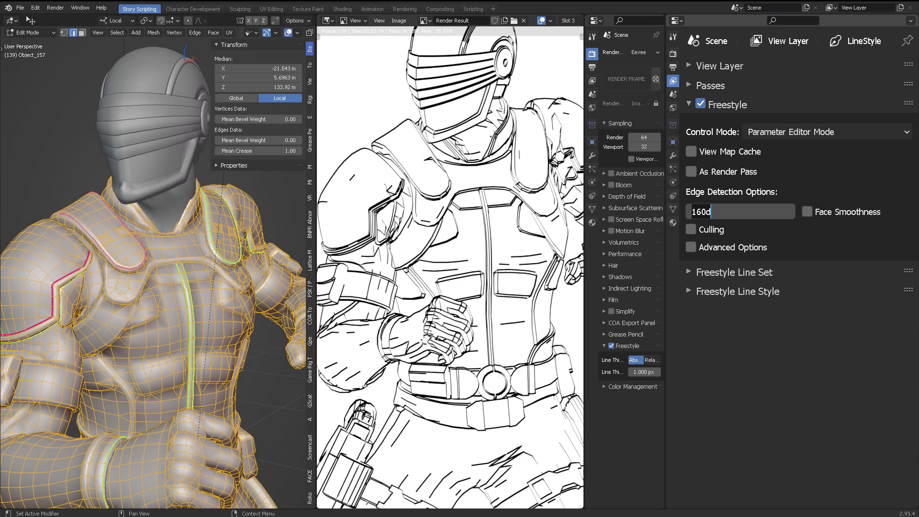
text(120)
key(Return)
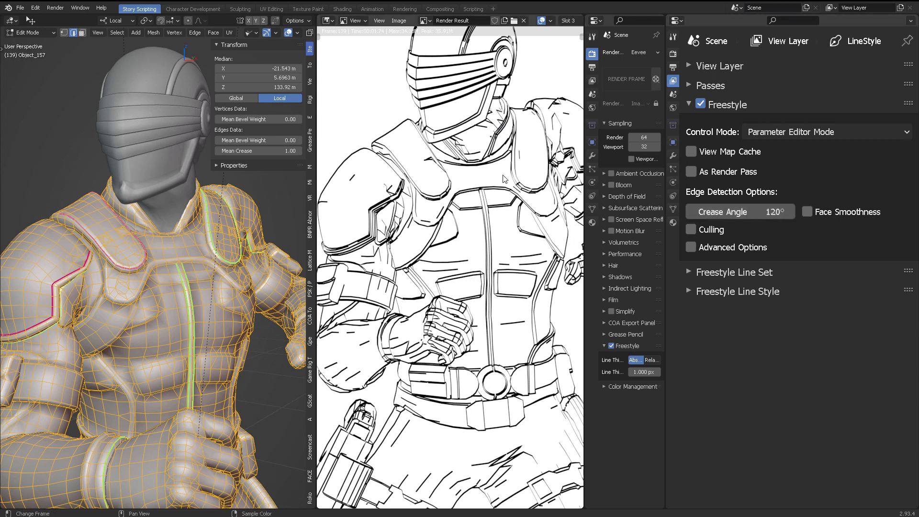
key(F12)
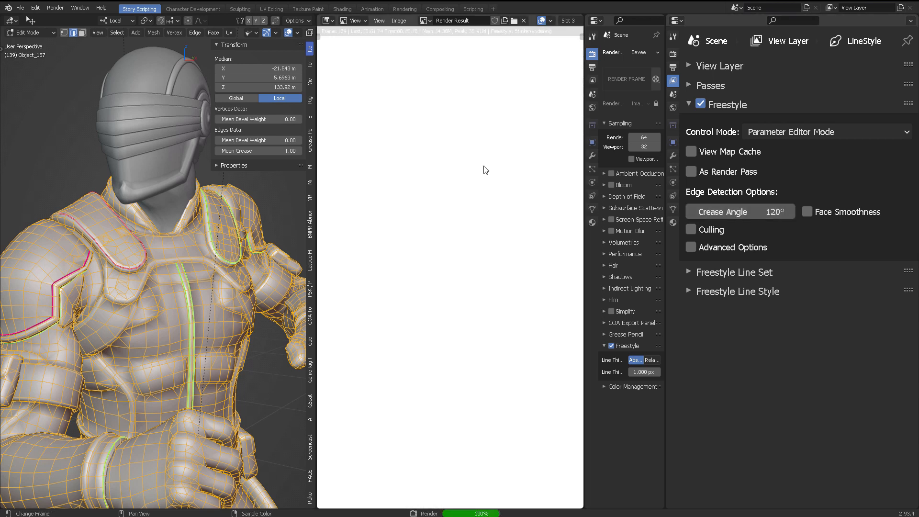
Examine the new render's crease lines on the shoulder armour, torso and belt, and across the full figure.
scroll(483, 169, down, 3)
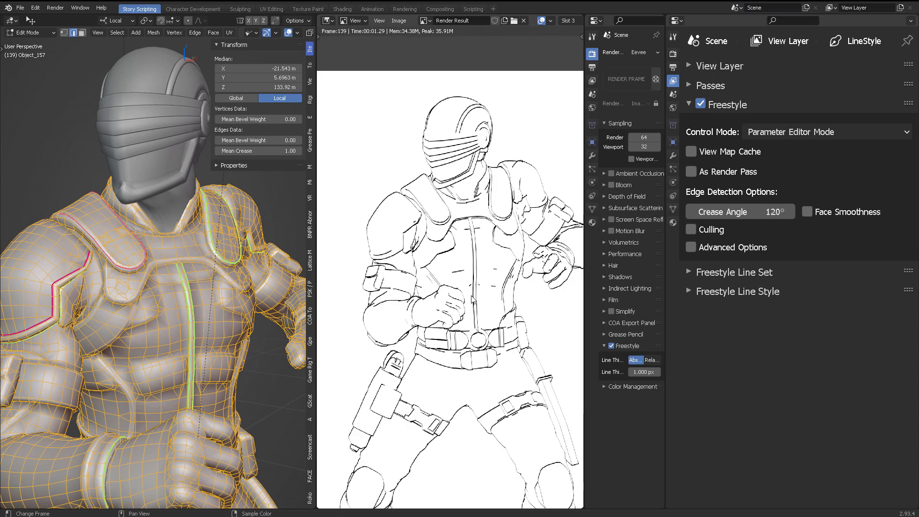
scroll(489, 229, up, 1)
scroll(489, 228, up, 1)
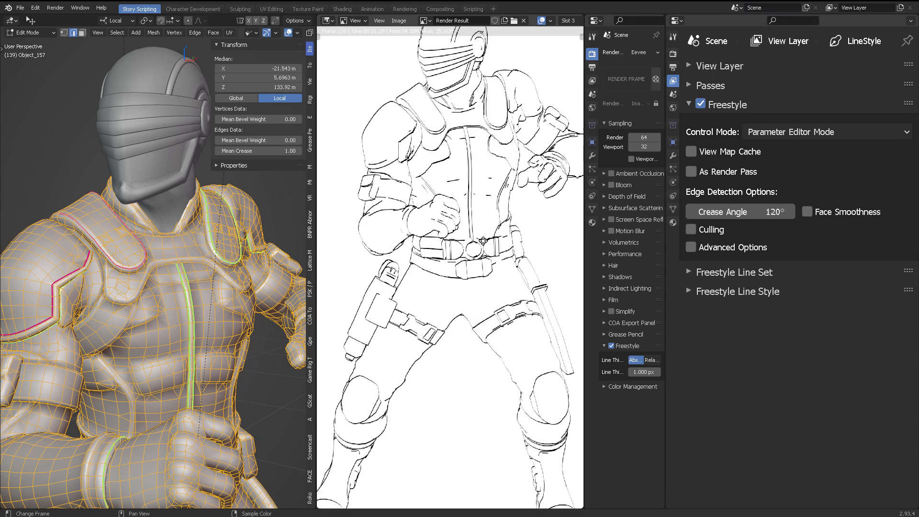
scroll(483, 216, down, 1)
scroll(463, 193, up, 4)
middle_drag(463, 193, 474, 201)
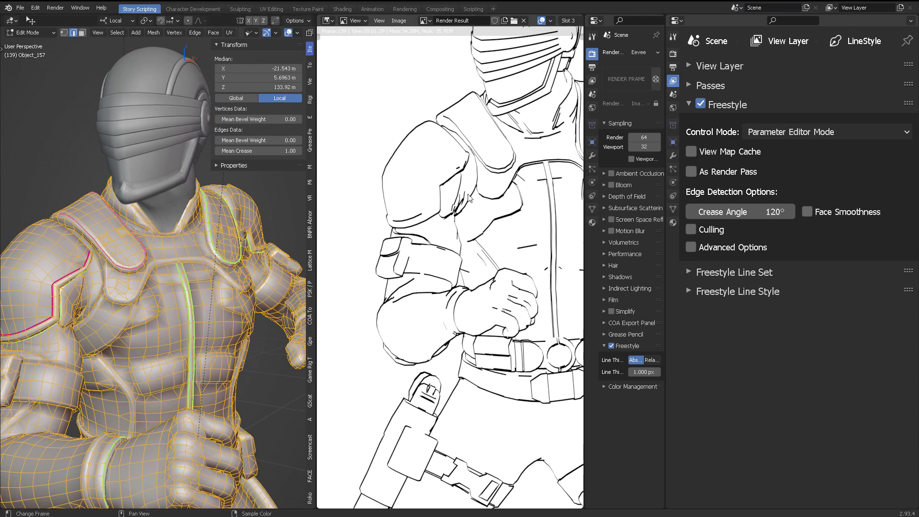
scroll(469, 182, down, 2)
scroll(484, 233, down, 3)
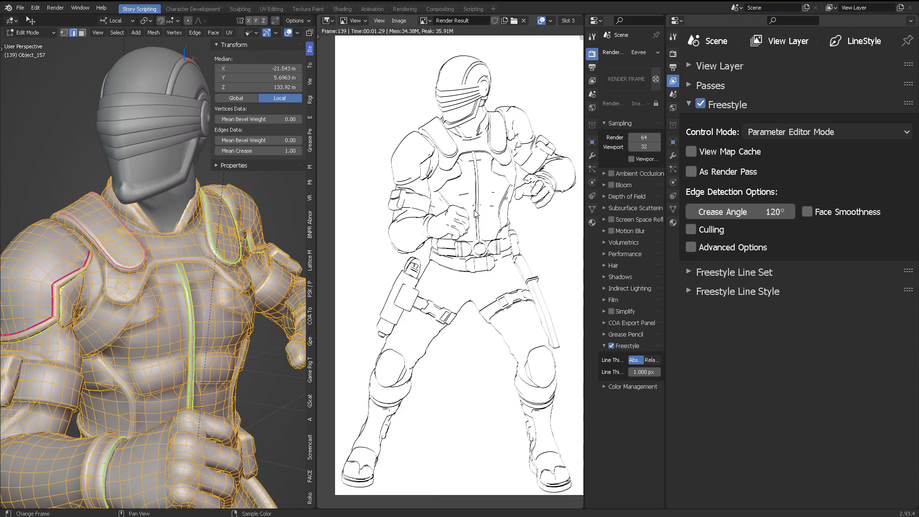
scroll(473, 184, up, 3)
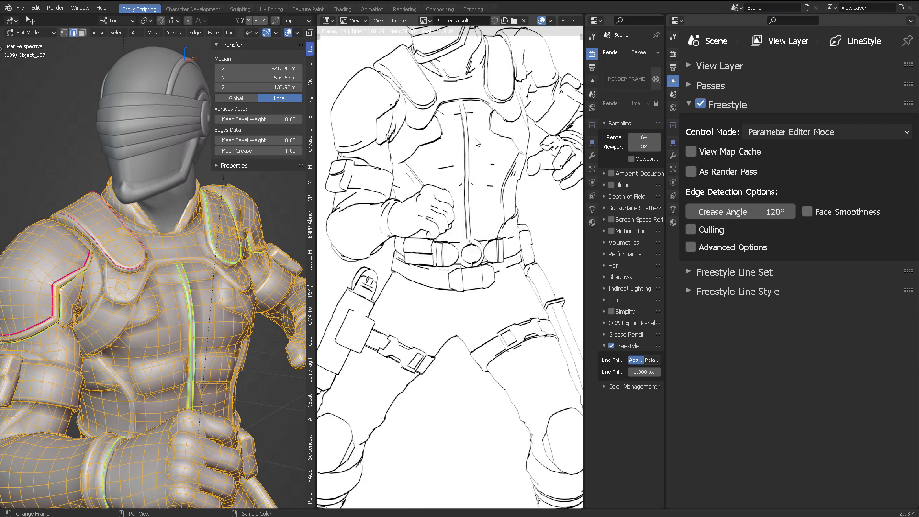
middle_drag(501, 202, 473, 196)
scroll(506, 208, down, 1)
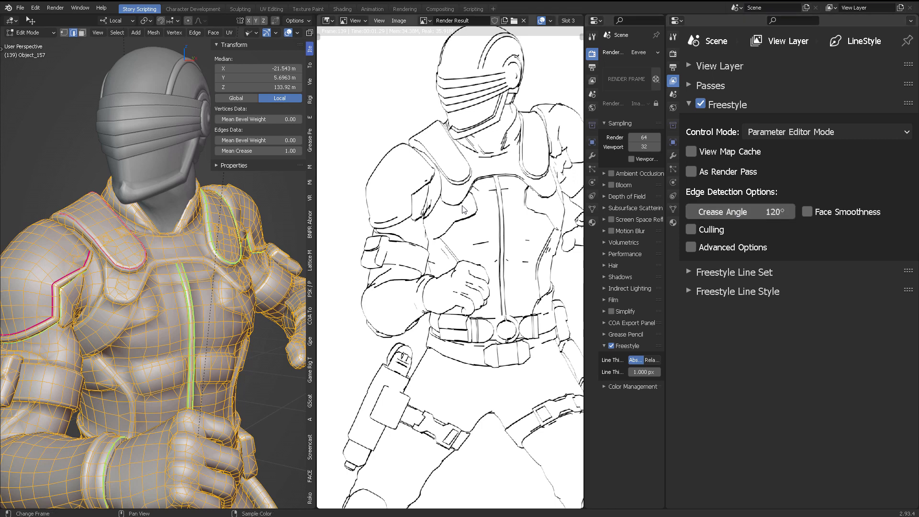
scroll(492, 207, down, 3)
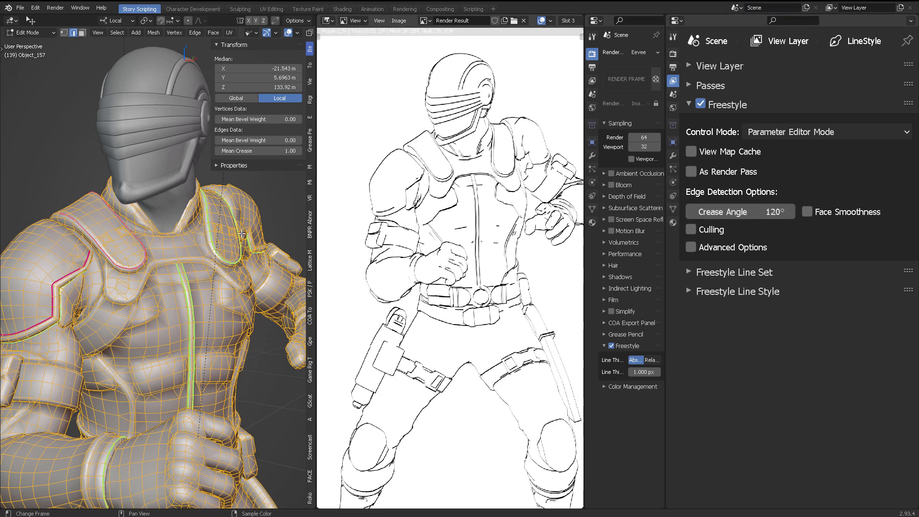
Mark the selected edges along the shoulder pad's rim as Freestyle edges.
scroll(113, 223, up, 5)
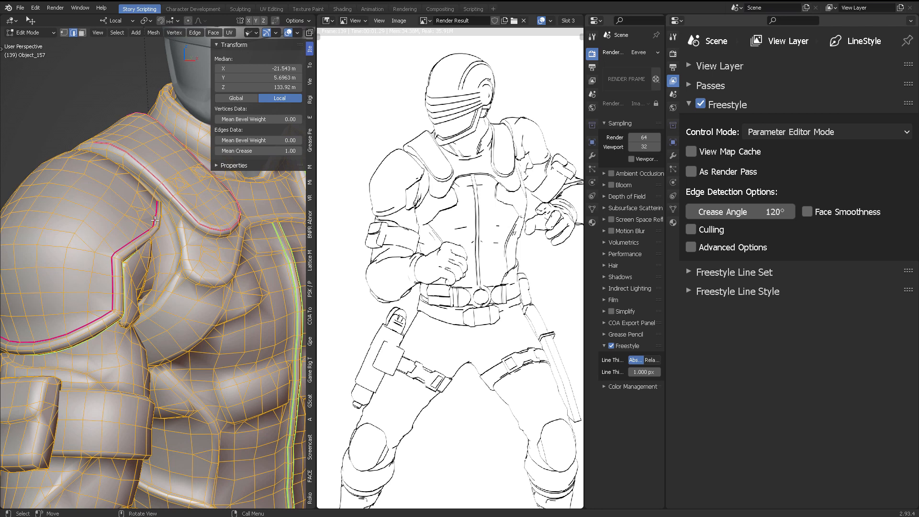
key(ctrl+e)
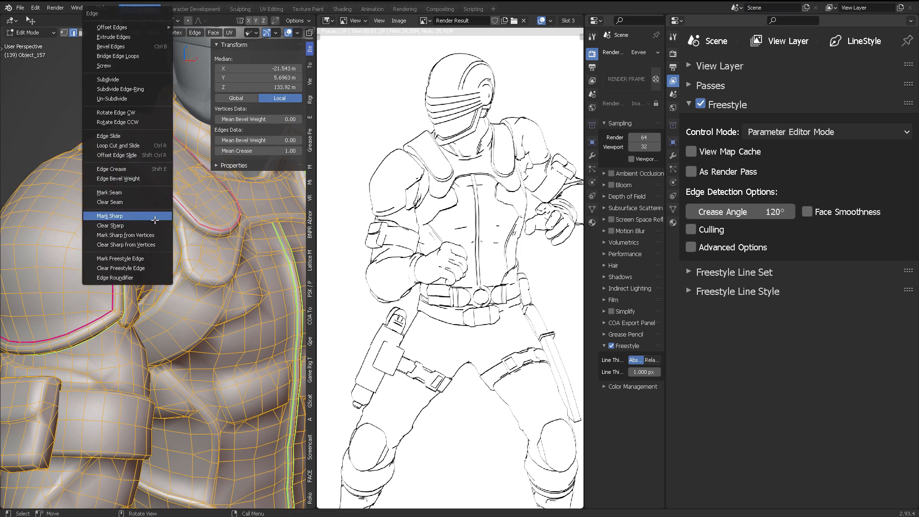
click(130, 260)
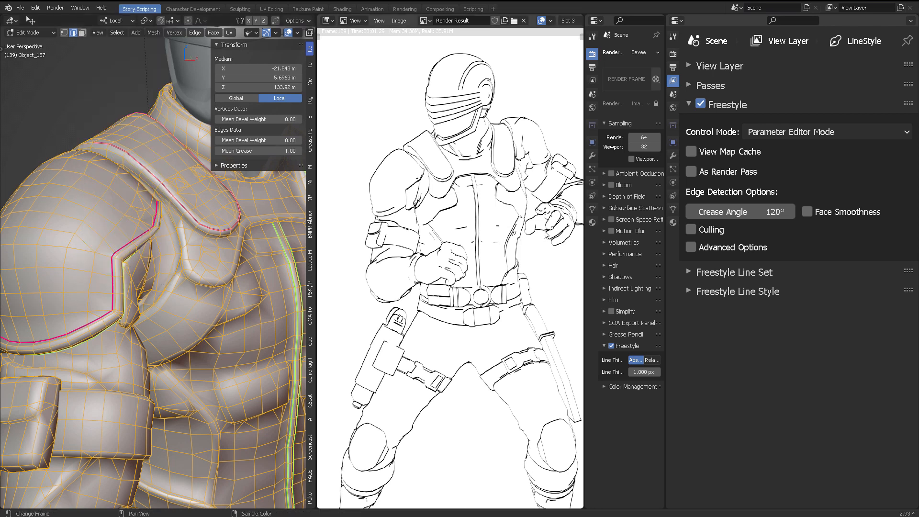
Expand the Freestyle line set to review its edge type selection, and render the frame to check the shoulder pad's marked rim.
click(700, 273)
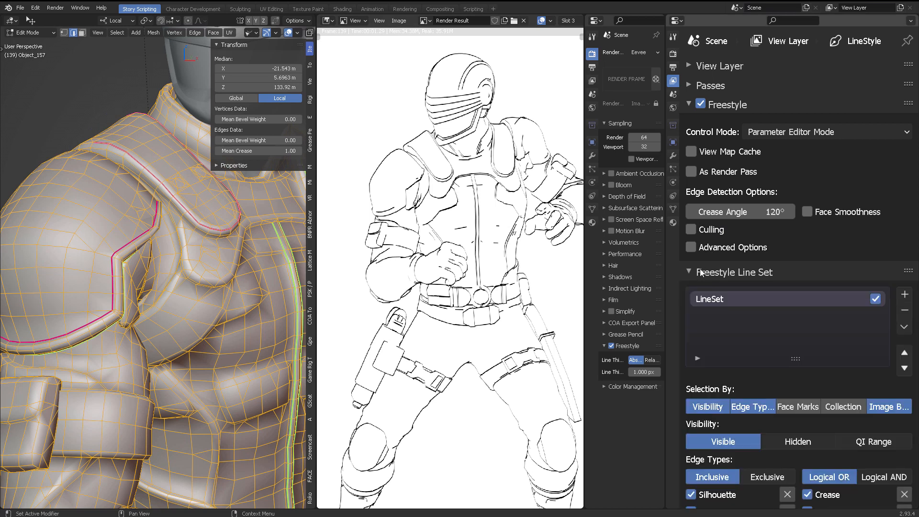
scroll(794, 312, down, 5)
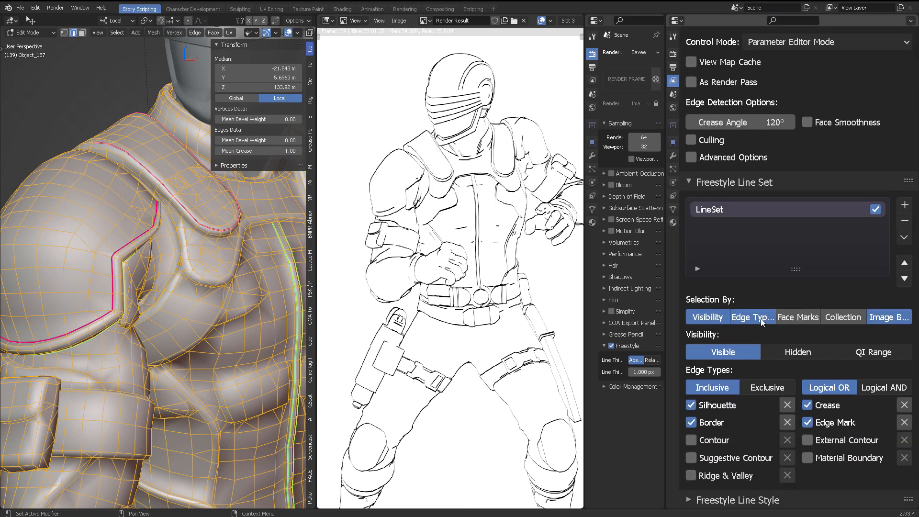
click(746, 318)
click(752, 320)
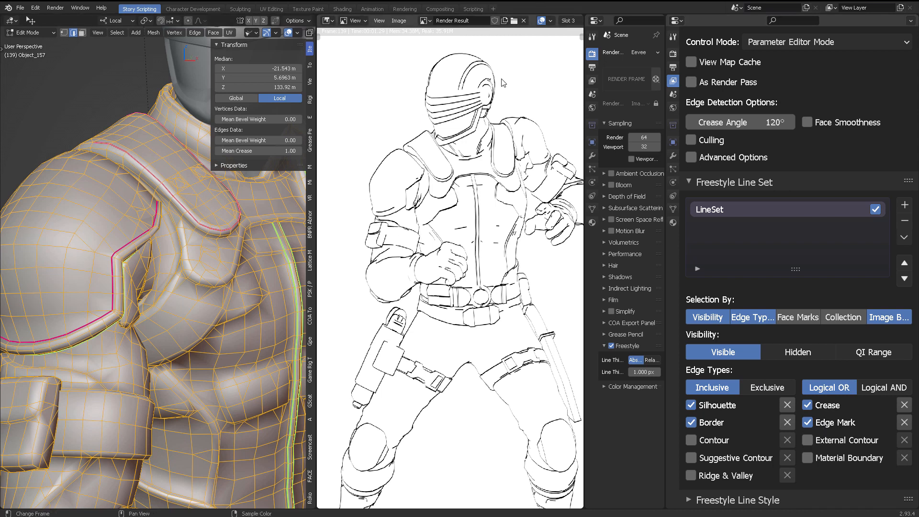
key(F12)
scroll(457, 166, up, 3)
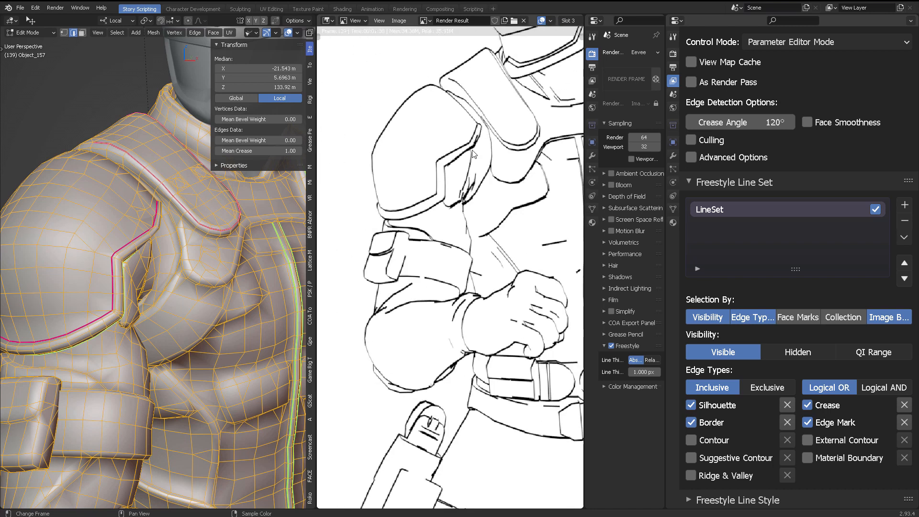
Compare the rendered lines over the full figure with the marked Freestyle edges on the model's upper body.
scroll(497, 212, down, 4)
middle_drag(523, 218, 473, 220)
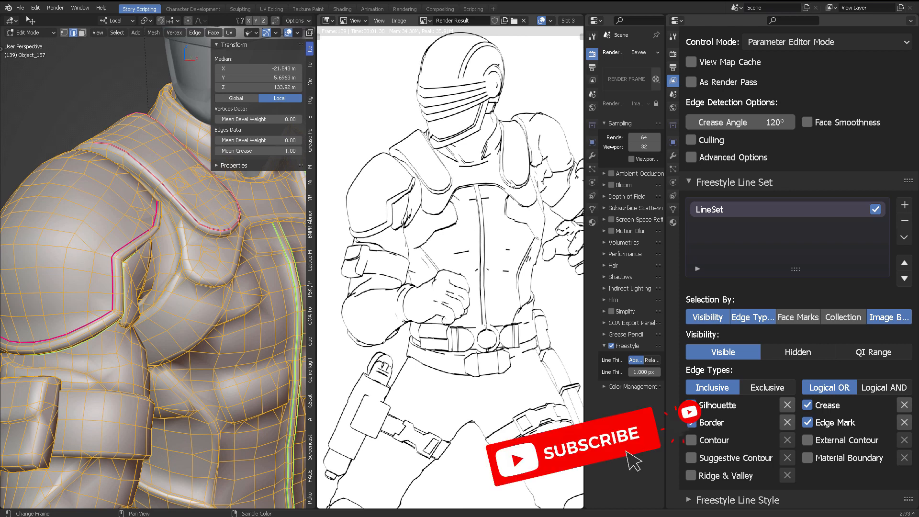
scroll(512, 182, down, 2)
key(n)
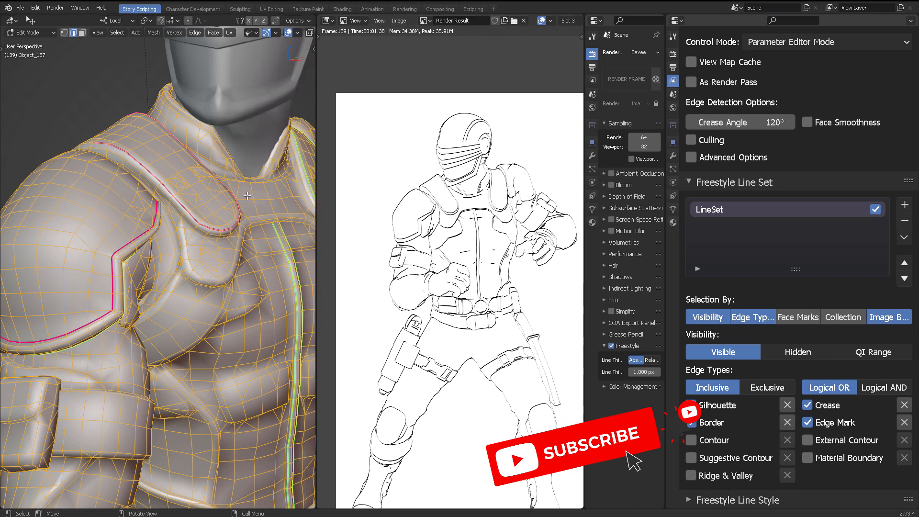
scroll(245, 187, down, 4)
shift+middle_drag(249, 188, 286, 196)
scroll(464, 230, down, 1)
middle_drag(485, 207, 496, 180)
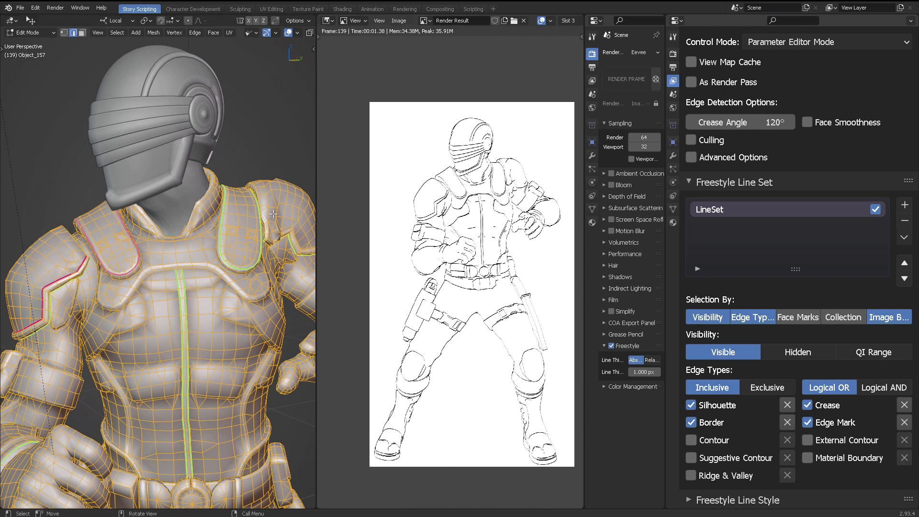
middle_drag(255, 217, 234, 209)
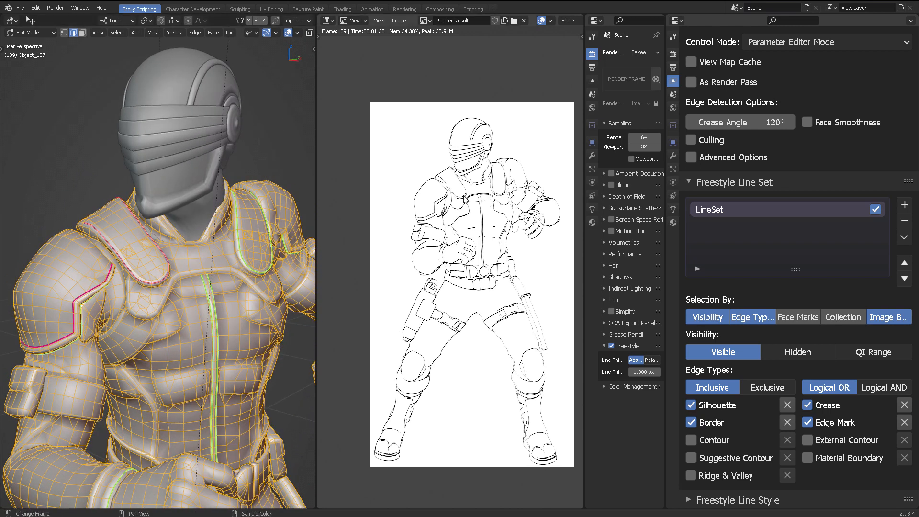
middle_drag(499, 232, 489, 230)
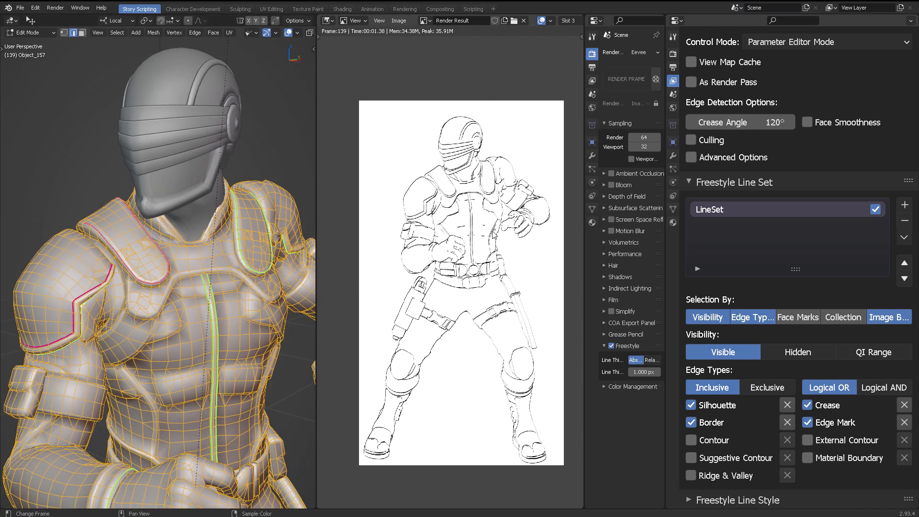
Set the Freestyle crease angle to 150° and render the frame again.
scroll(493, 233, up, 1)
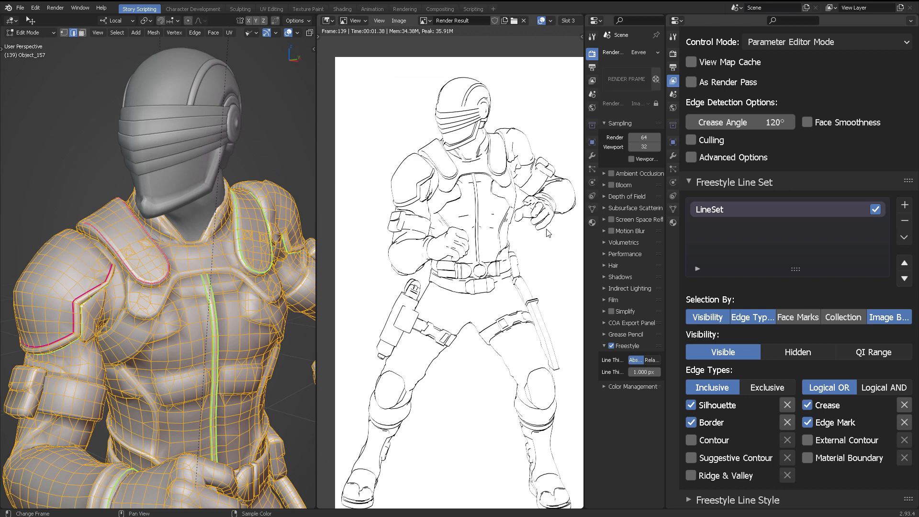
scroll(731, 199, up, 3)
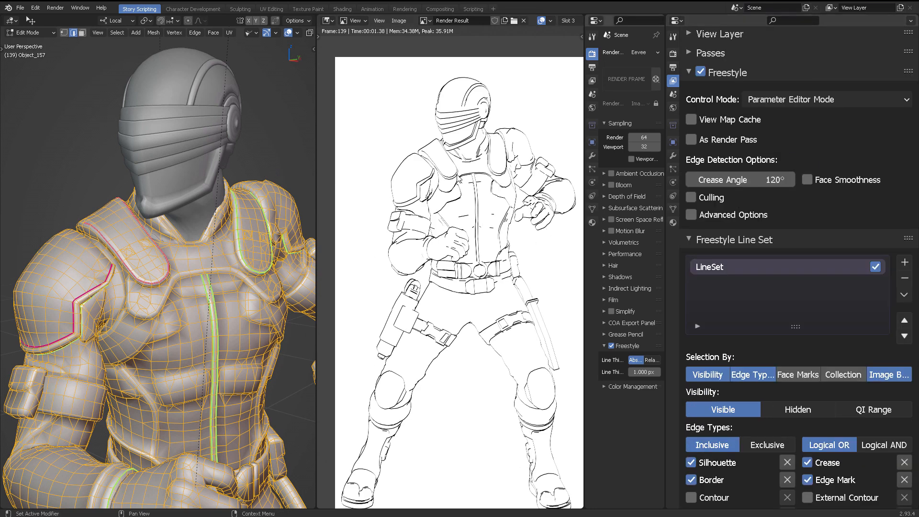
scroll(449, 162, up, 1)
middle_drag(449, 161, 427, 192)
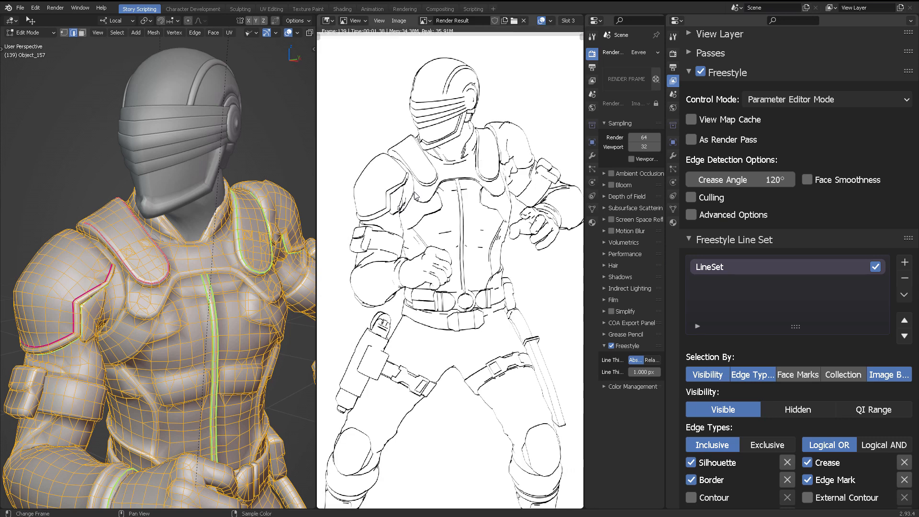
scroll(452, 239, up, 2)
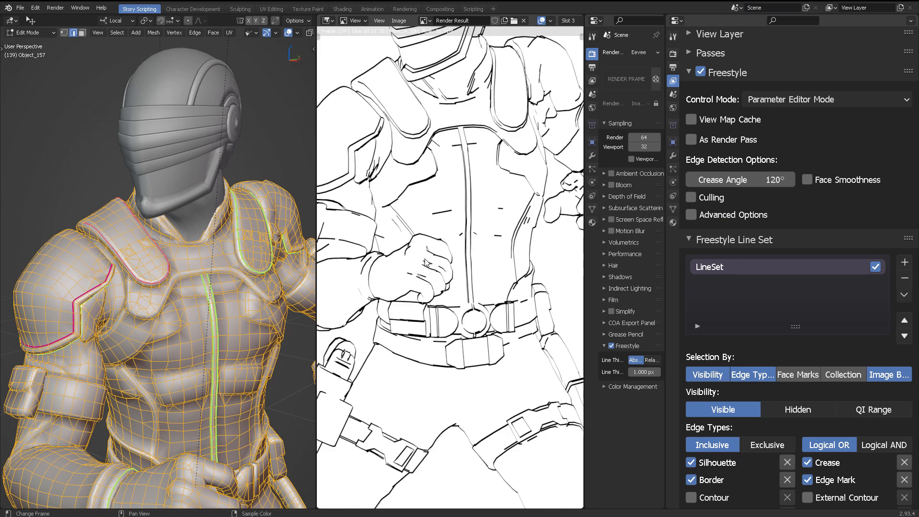
scroll(447, 250, down, 1)
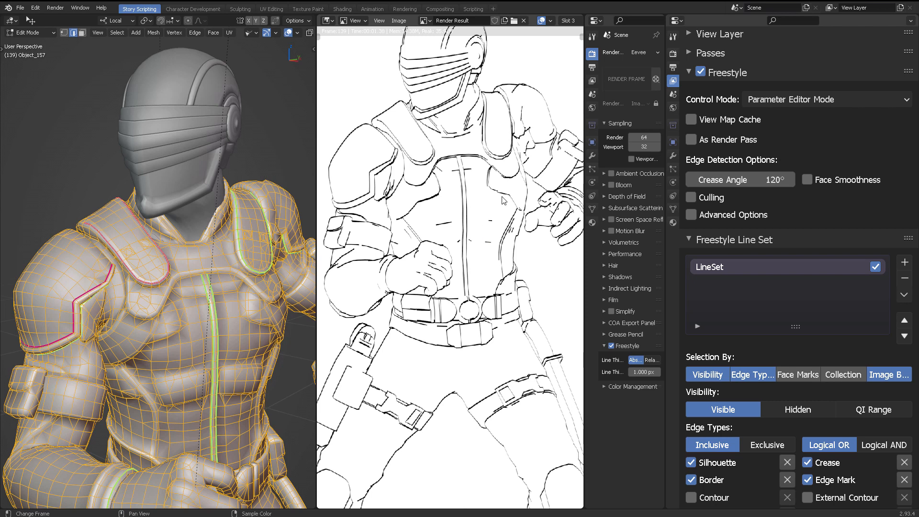
scroll(504, 200, down, 1)
click(741, 179)
text(1)
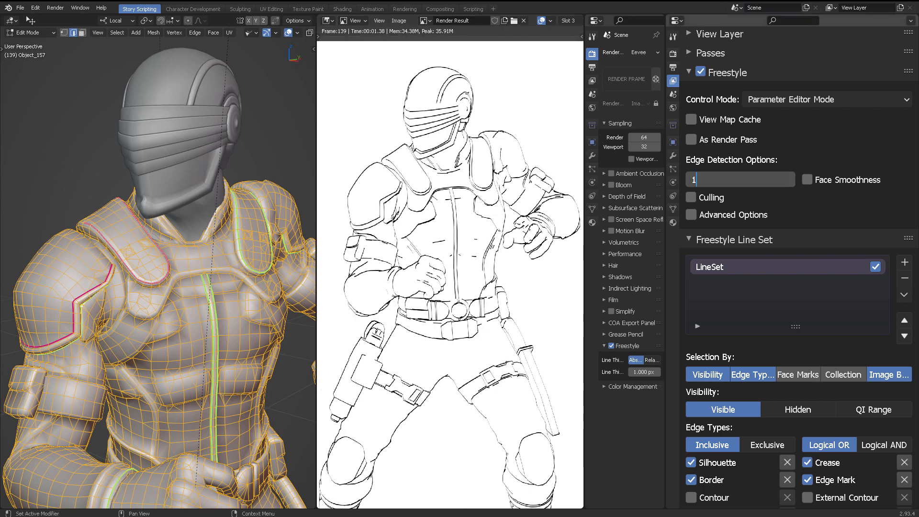
text(50)
key(Return)
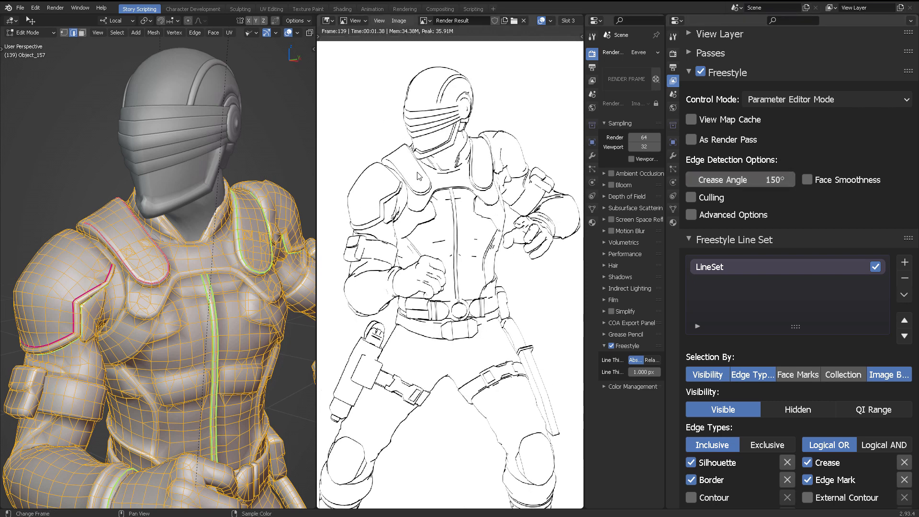
key(F12)
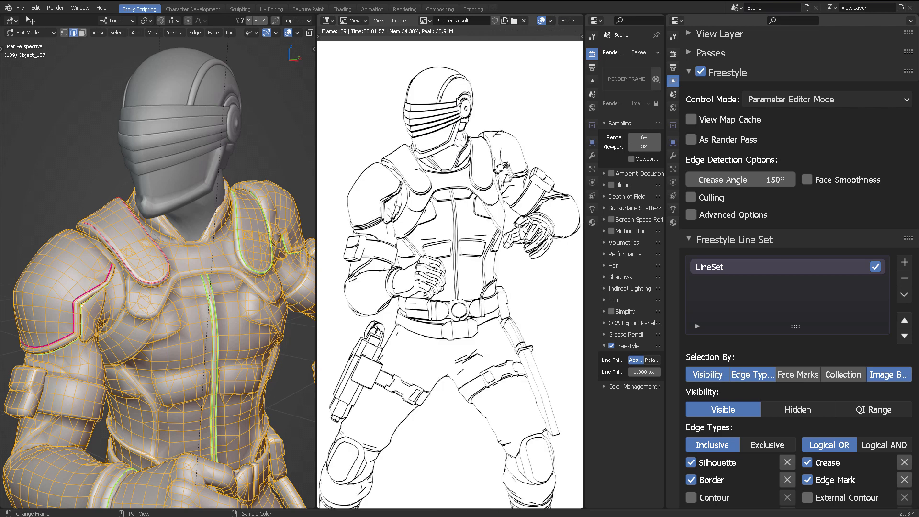
Examine the new render's lines on the helmet, shoulder armour, fist and belt, and look at the same areas on the model.
scroll(458, 81, up, 4)
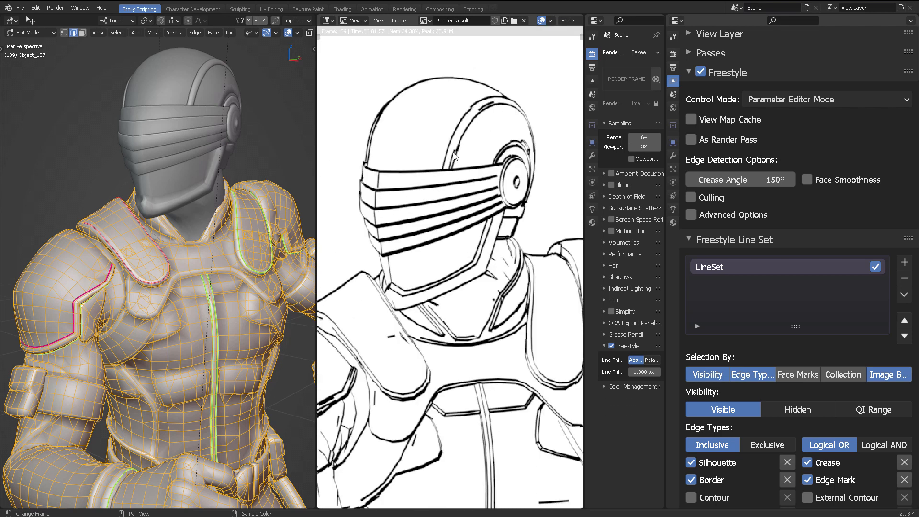
middle_drag(495, 215, 522, 194)
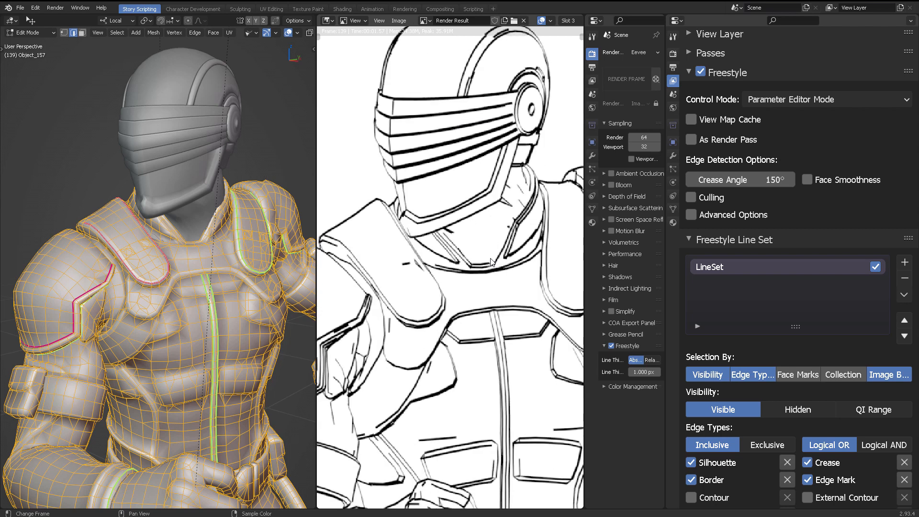
scroll(490, 259, down, 1)
middle_drag(390, 279, 429, 196)
middle_drag(375, 294, 395, 245)
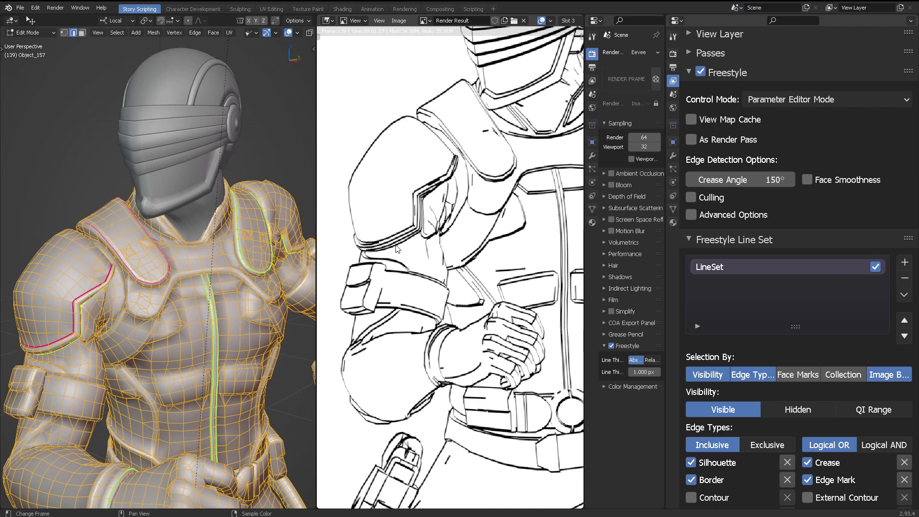
middle_drag(522, 344, 465, 224)
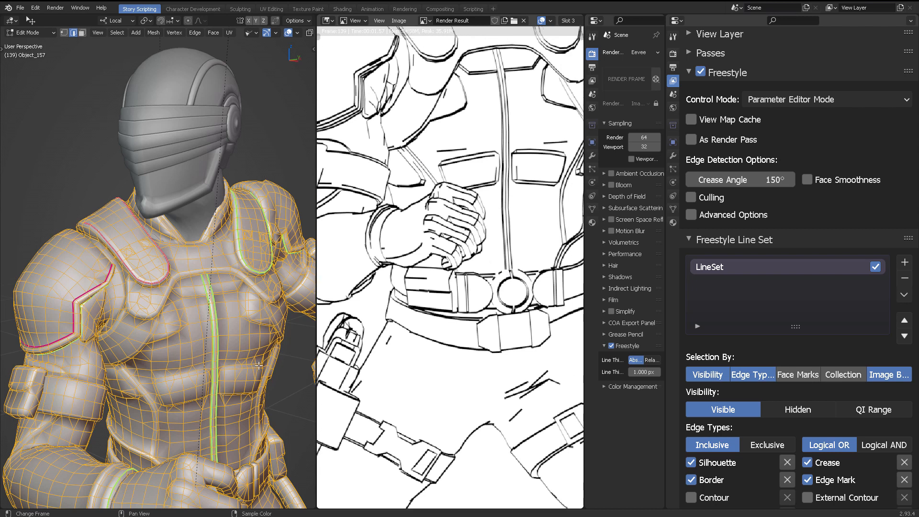
shift+middle_drag(259, 365, 229, 290)
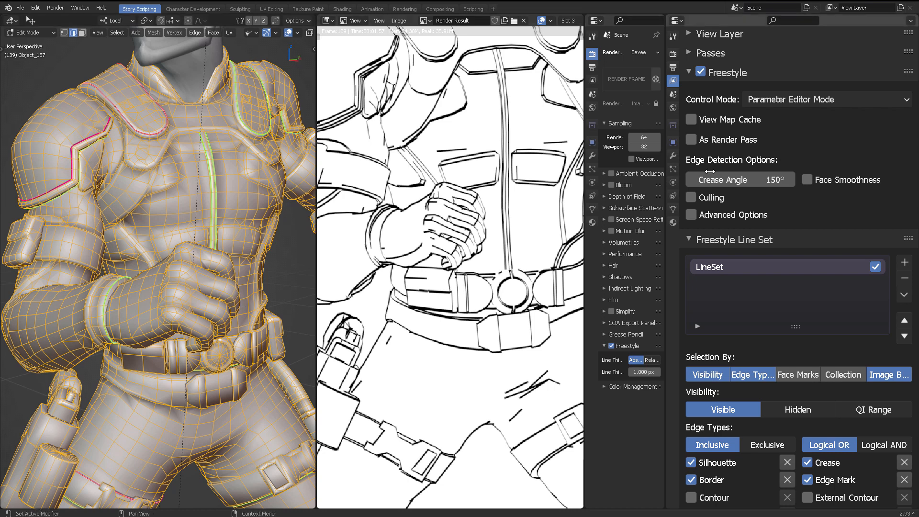
Set the Freestyle crease angle to 145° and render the frame.
click(740, 180)
text(145)
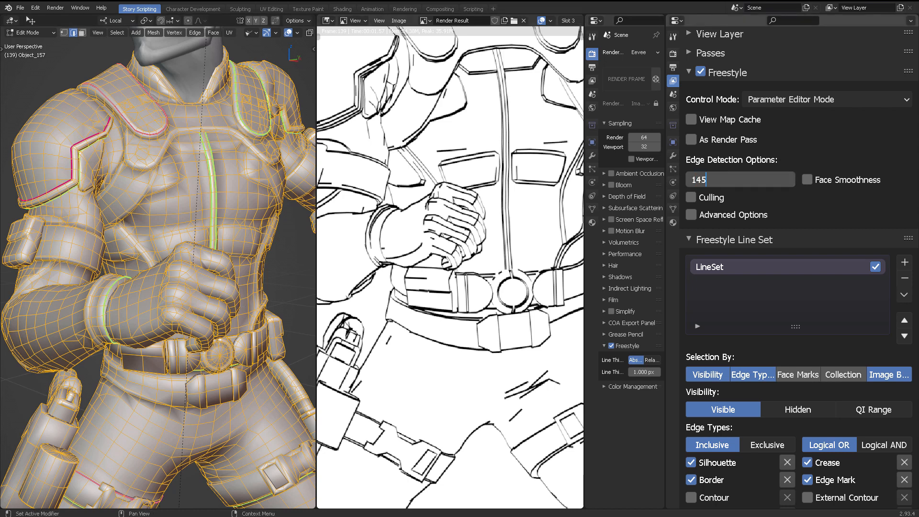
key(Return)
key(F12)
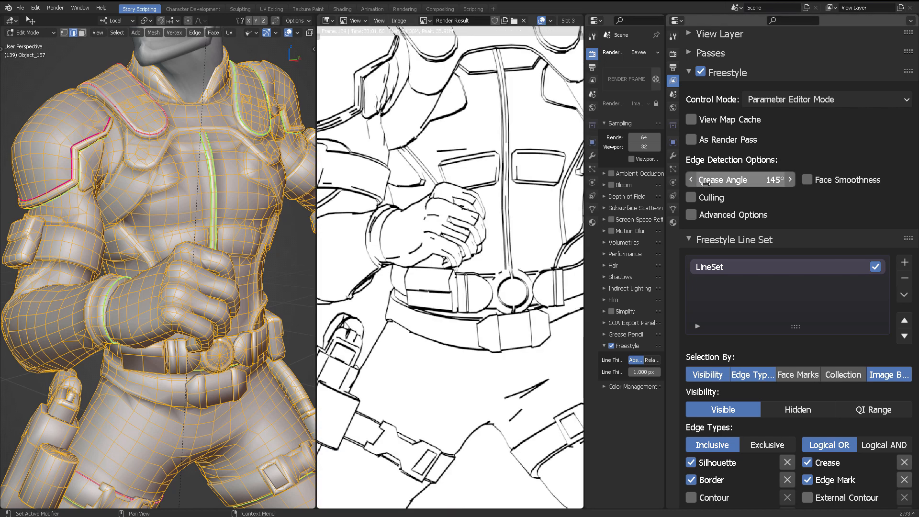
Examine the rendered crease lines across the whole figure, from the helmet down to the boots.
scroll(487, 240, down, 5)
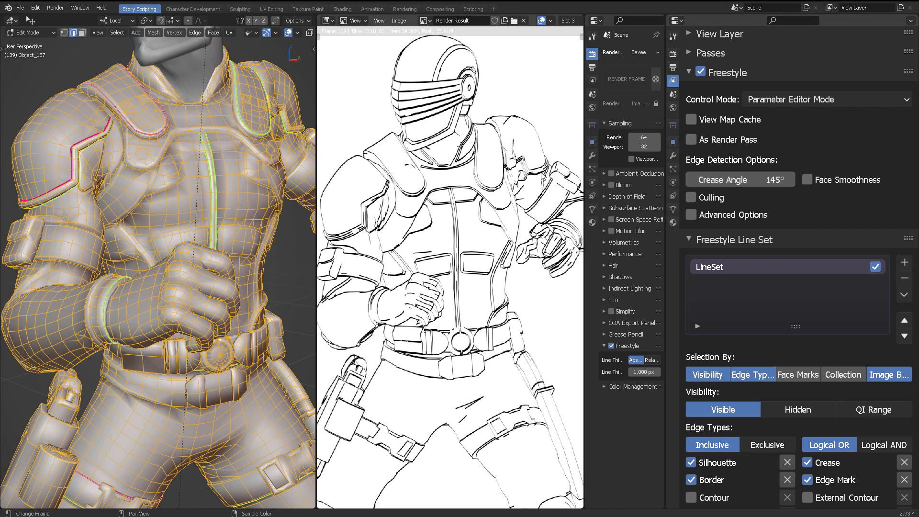
scroll(520, 185, down, 1)
middle_drag(520, 183, 518, 154)
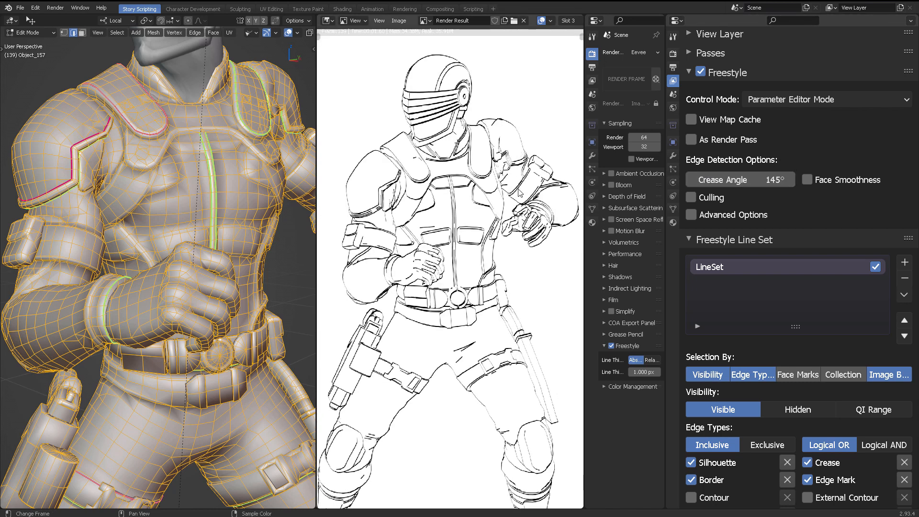
scroll(520, 197, down, 1)
middle_drag(520, 197, 524, 154)
middle_drag(505, 262, 512, 276)
middle_drag(484, 150, 475, 153)
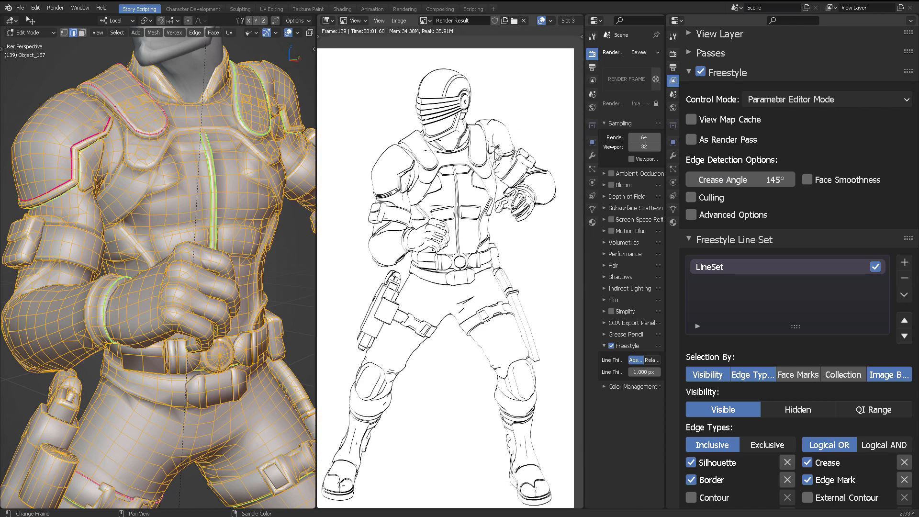
Try a crease angle of 140°, settle on 143°, and check the rendered upper body.
click(741, 179)
text(1)
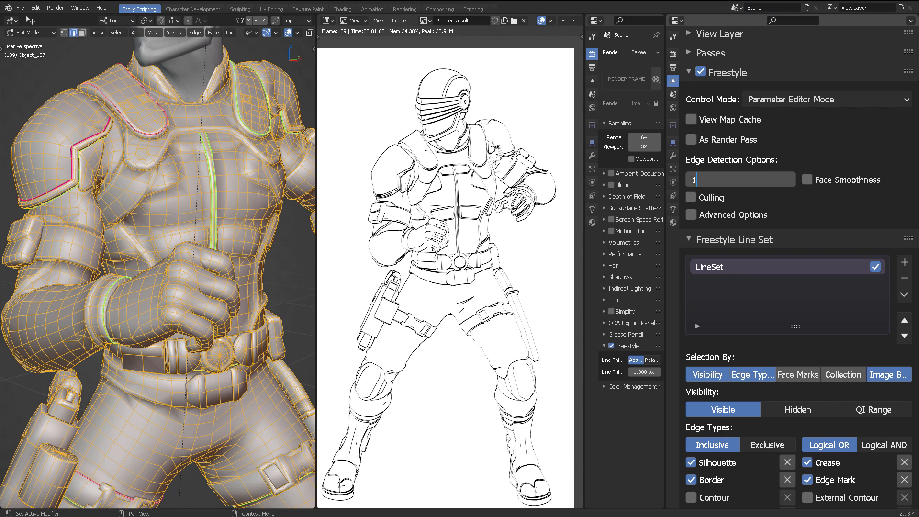
text(40)
key(Return)
click(740, 180)
text(143)
key(Return)
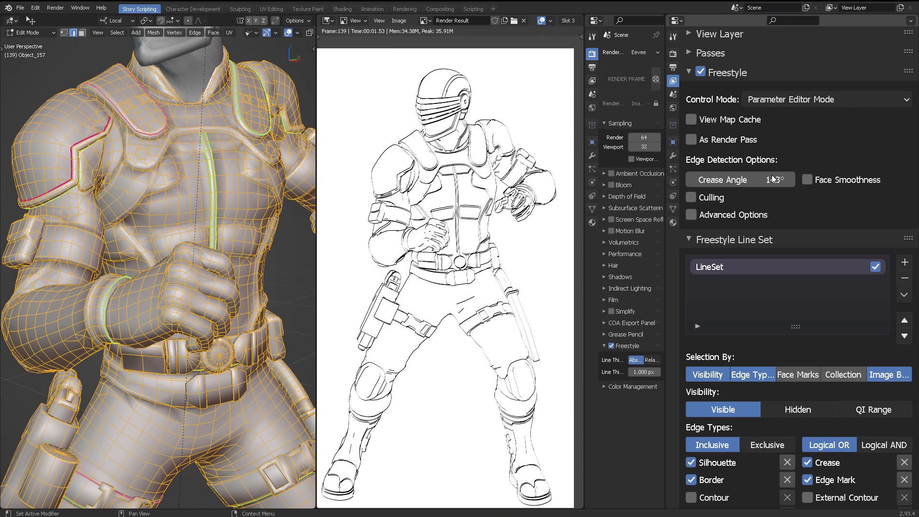
scroll(518, 167, up, 2)
middle_drag(519, 143, 514, 235)
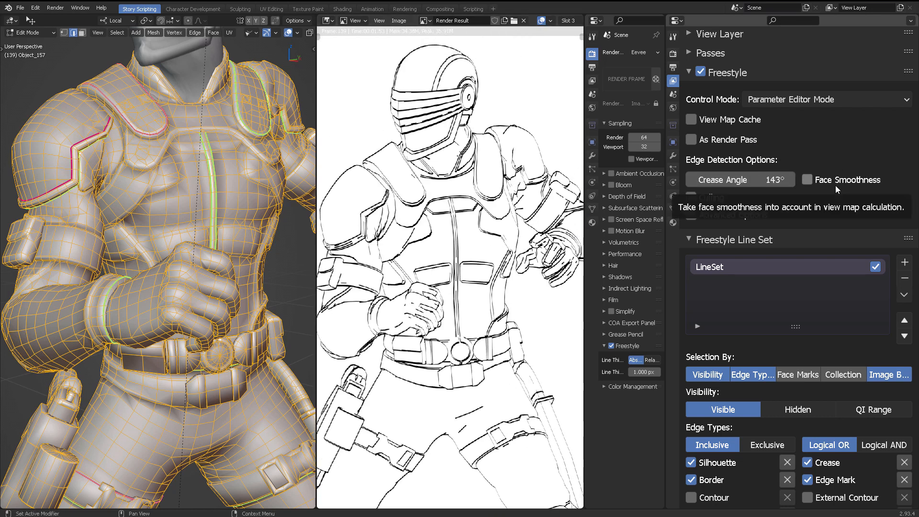
Return the body mesh to Object Mode and add a Subdivision Surface modifier to it.
scroll(242, 172, down, 1)
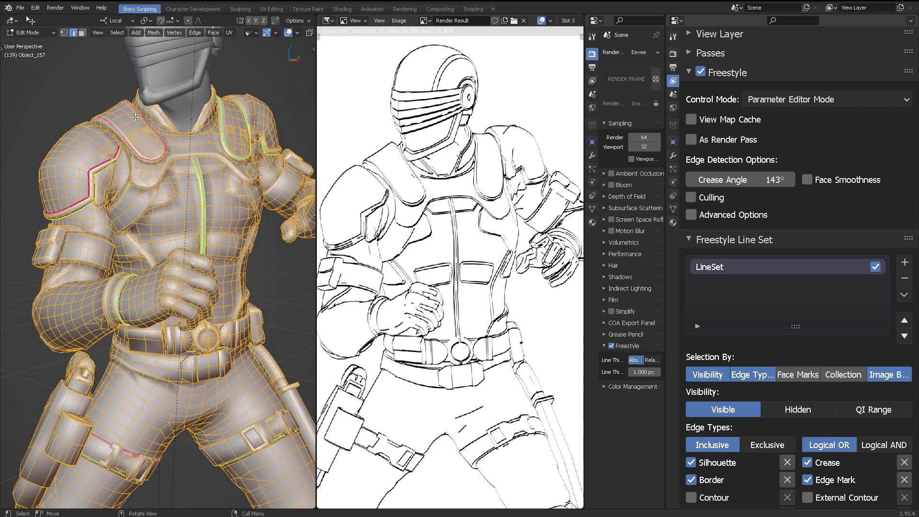
scroll(220, 144, down, 1)
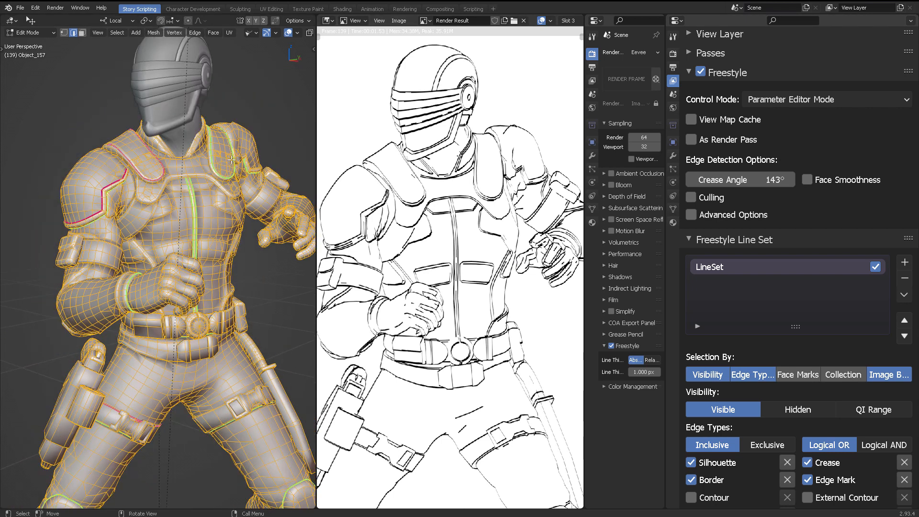
key(ctrl+Tab)
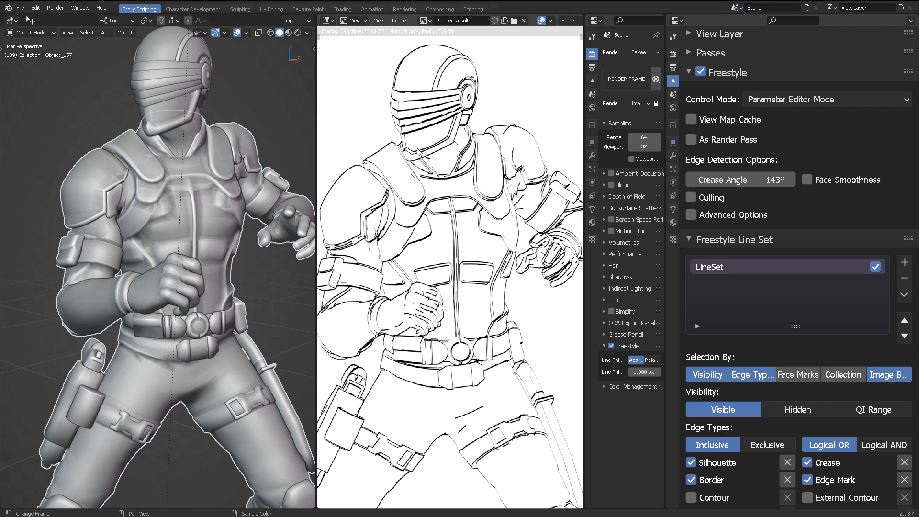
drag(585, 161, 541, 161)
click(548, 155)
drag(541, 122, 475, 77)
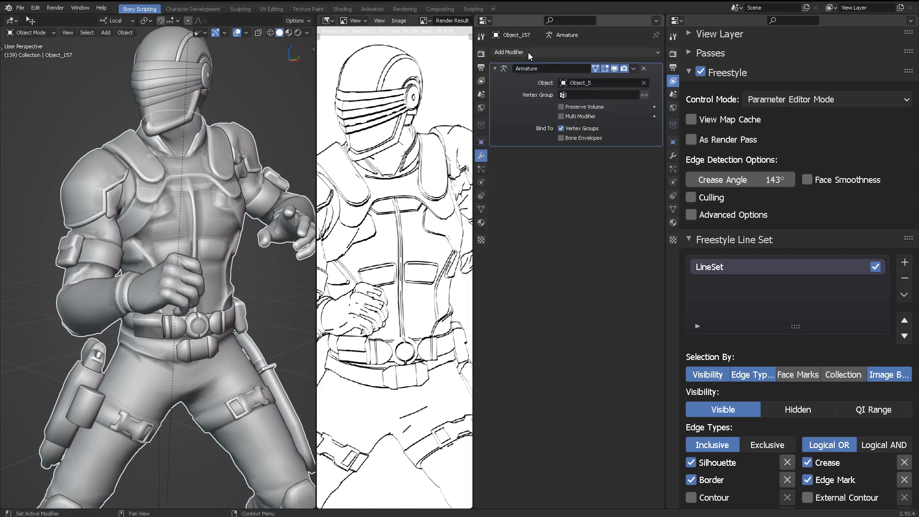
click(527, 53)
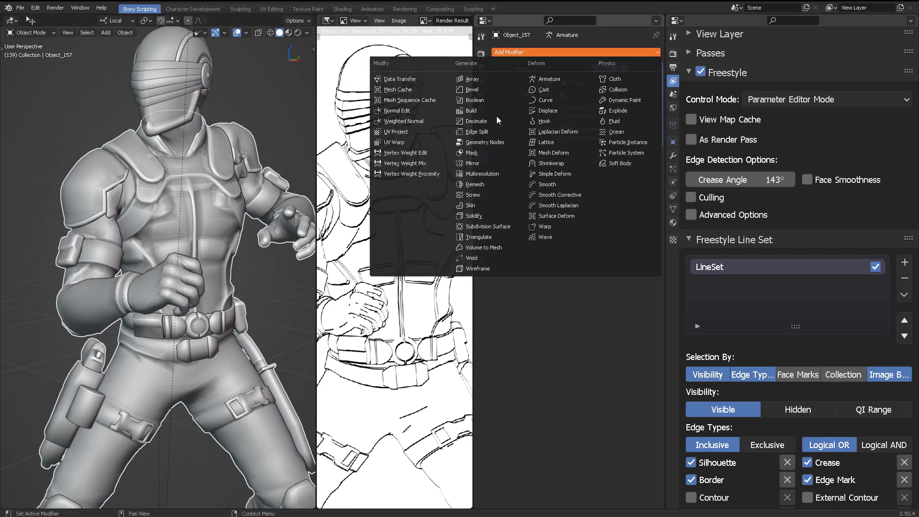
click(499, 227)
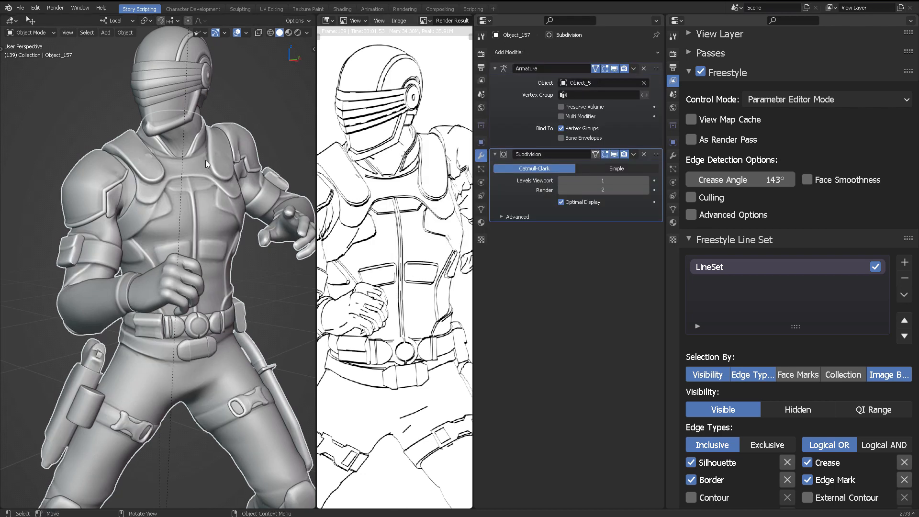
Reselect the body mesh and widen the view of the rendered image.
click(254, 92)
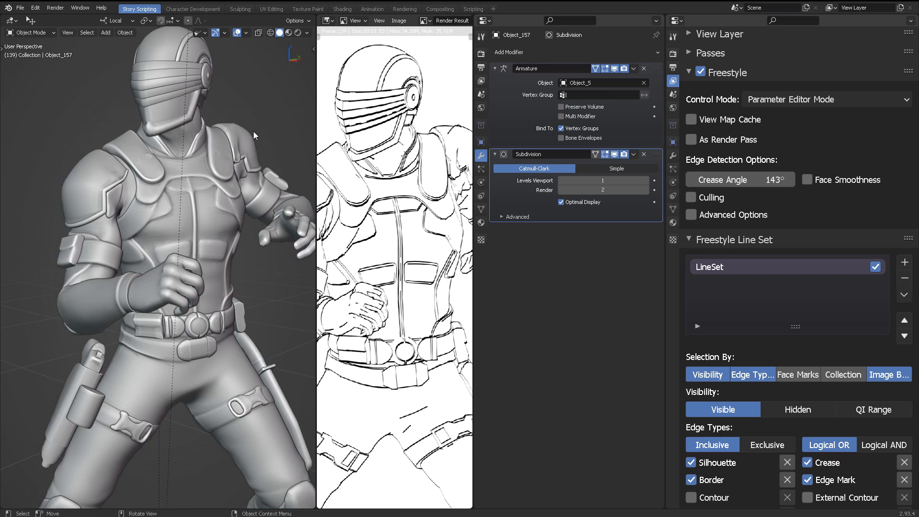
click(246, 135)
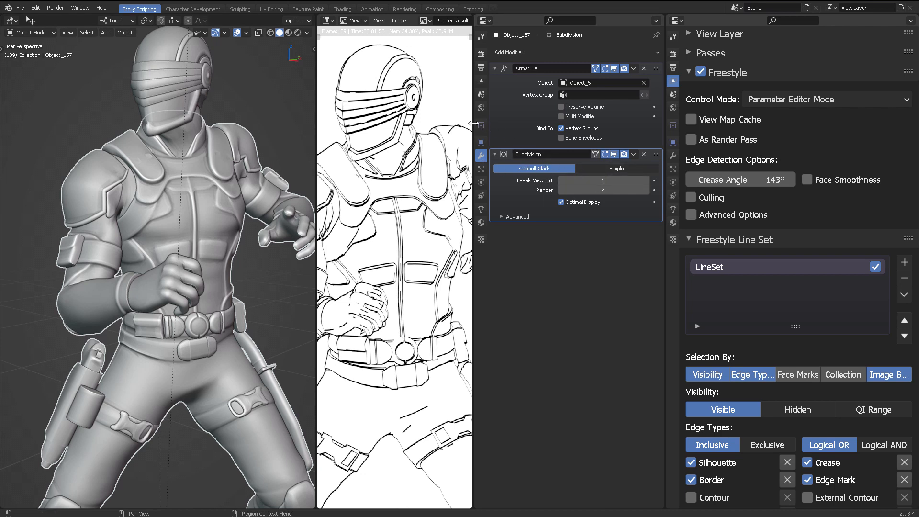
drag(473, 123, 650, 119)
click(496, 54)
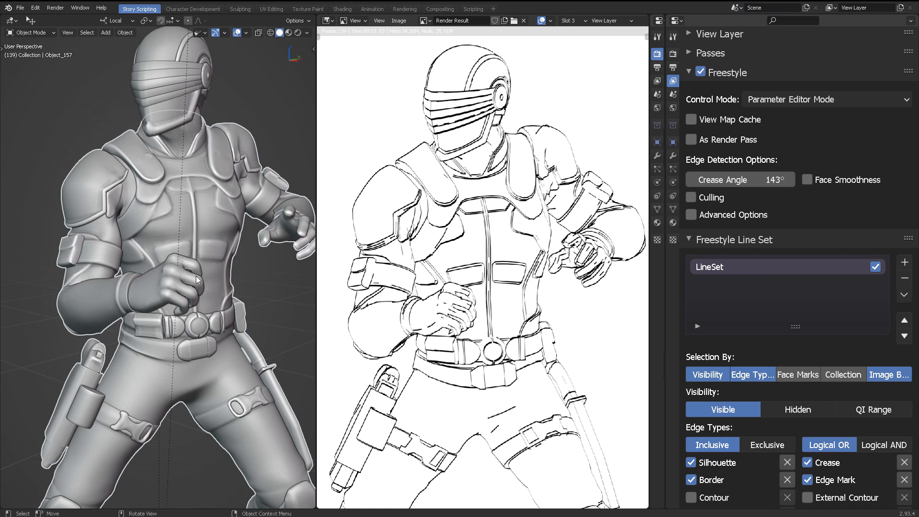
Turn on Face Smoothness and render the figure with the subdivided body mesh.
middle_drag(197, 275, 237, 243)
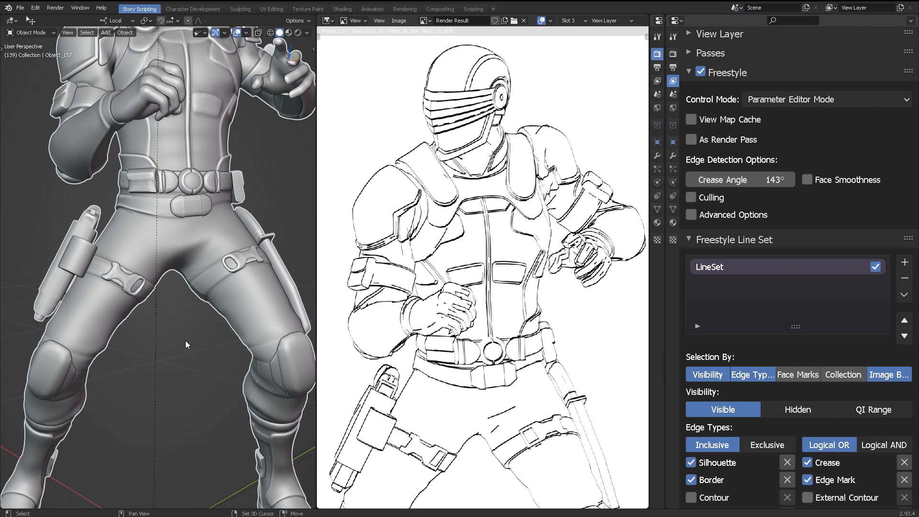
middle_drag(185, 341, 256, 246)
middle_drag(194, 168, 240, 213)
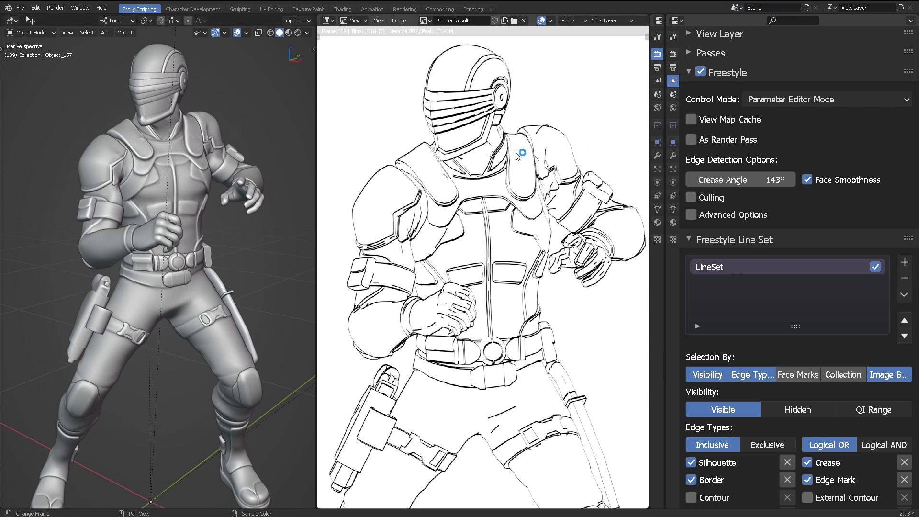
key(F12)
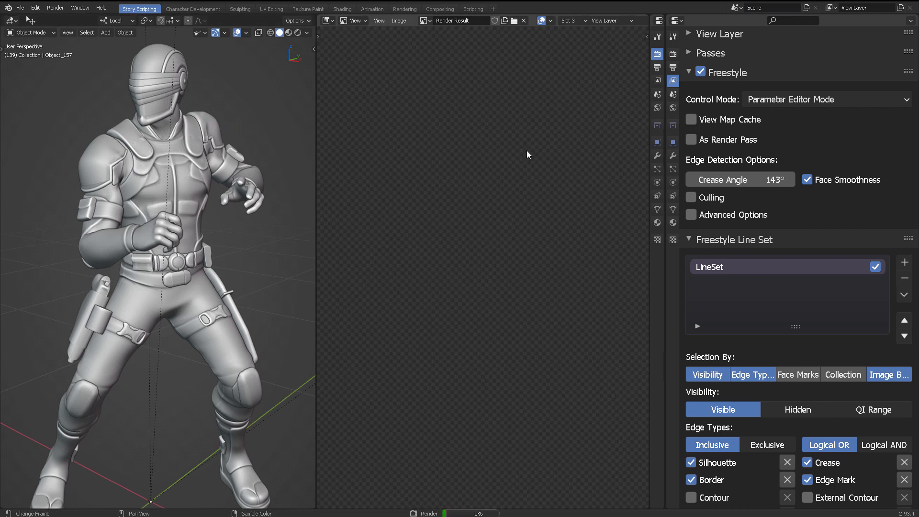
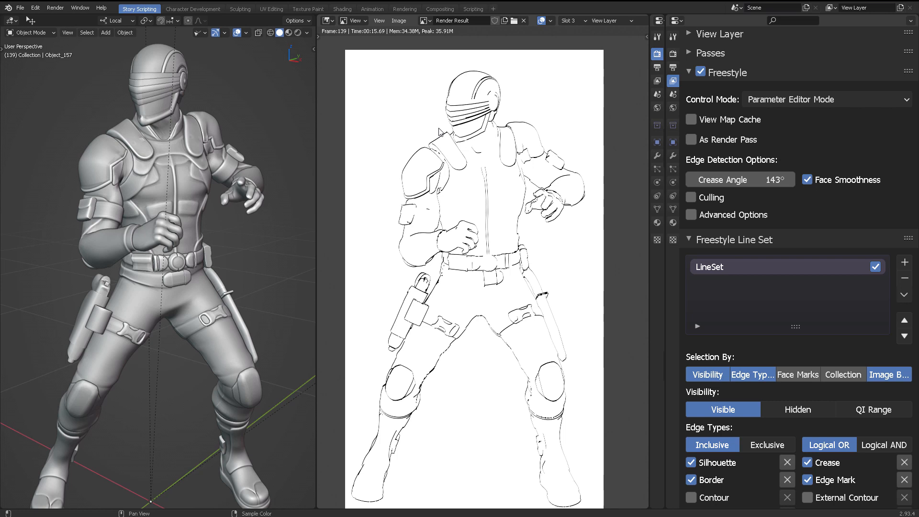
Examine how Face Smoothness and subdivision affect the rendered lines on the arms, belt, holster and whole figure.
scroll(439, 132, up, 6)
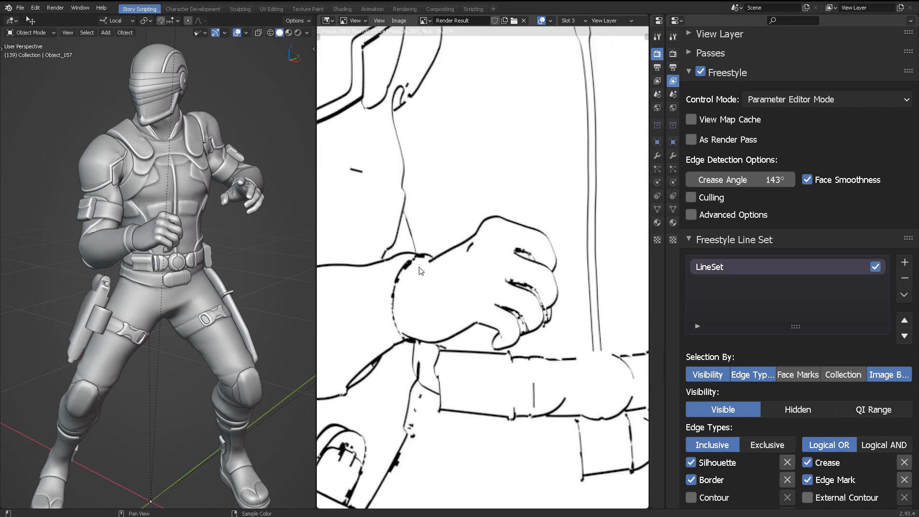
middle_drag(440, 404, 501, 266)
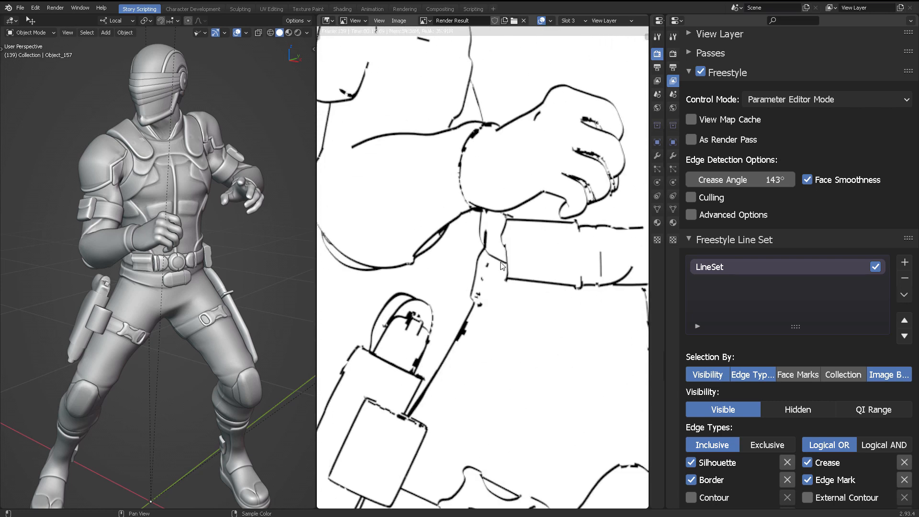
scroll(403, 320, down, 2)
middle_drag(394, 95, 461, 233)
scroll(461, 233, down, 3)
scroll(544, 194, up, 2)
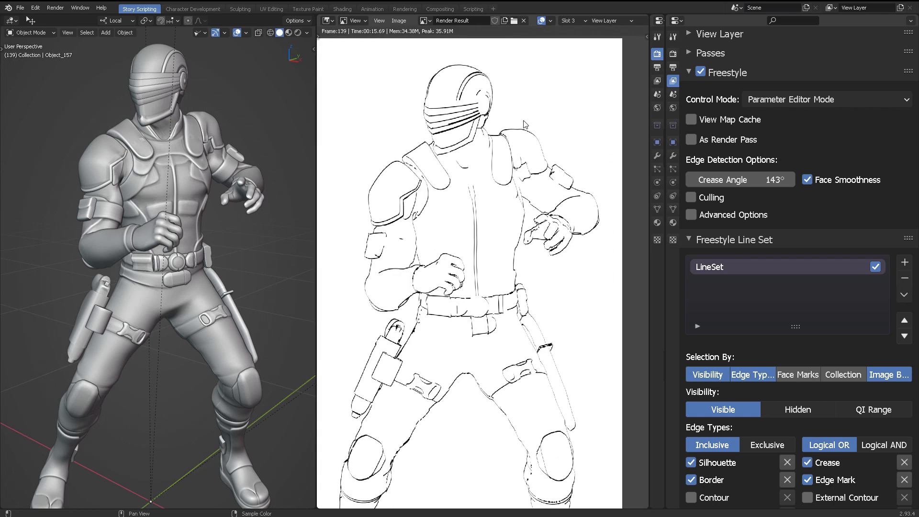
middle_drag(540, 339, 550, 320)
middle_drag(525, 203, 531, 234)
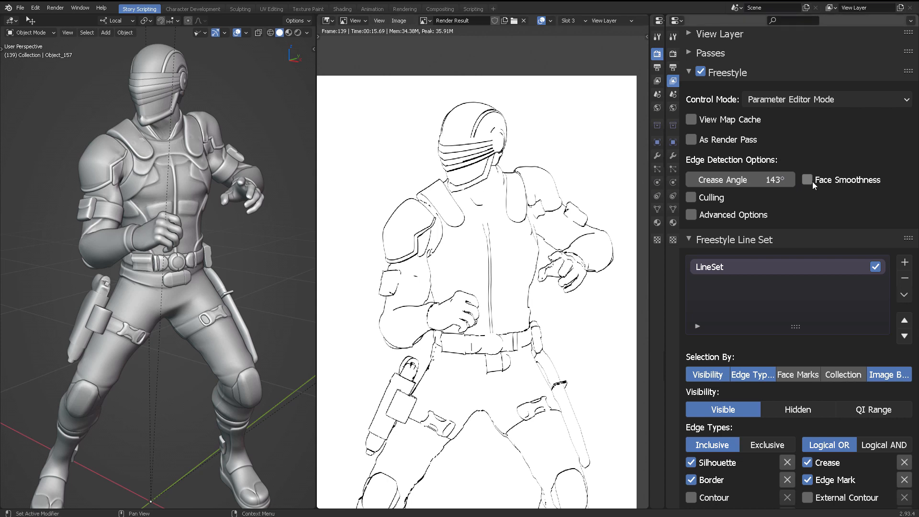
Remove the Subdivision Surface modifier from the body mesh and render again with Face Smoothness off.
scroll(520, 222, down, 1)
middle_drag(522, 222, 522, 165)
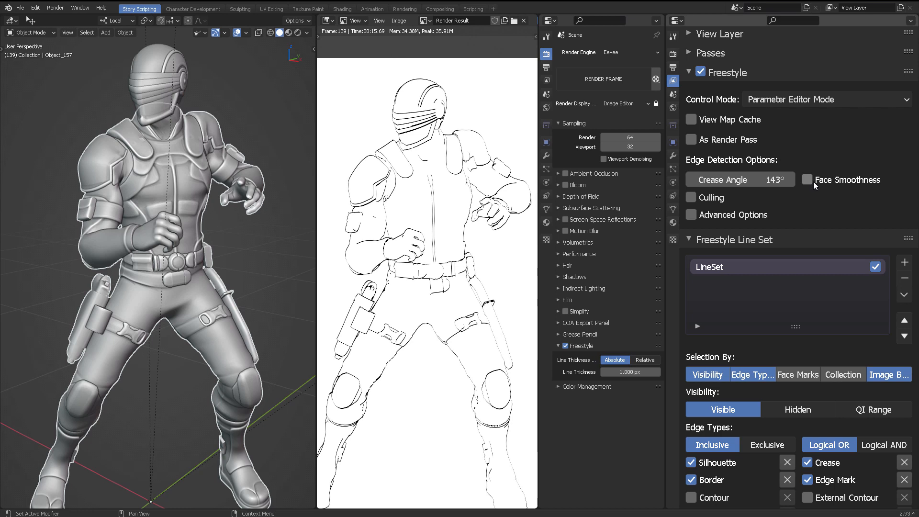
click(546, 155)
click(643, 154)
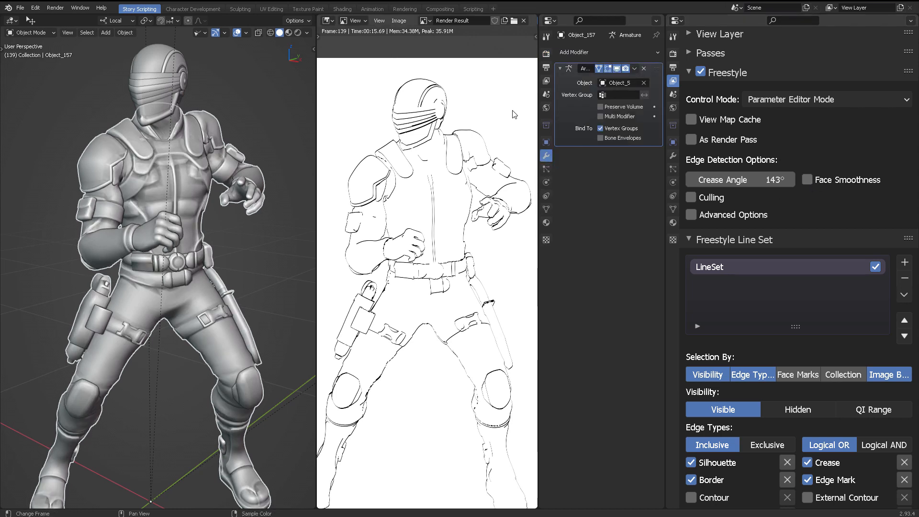
drag(537, 107, 649, 107)
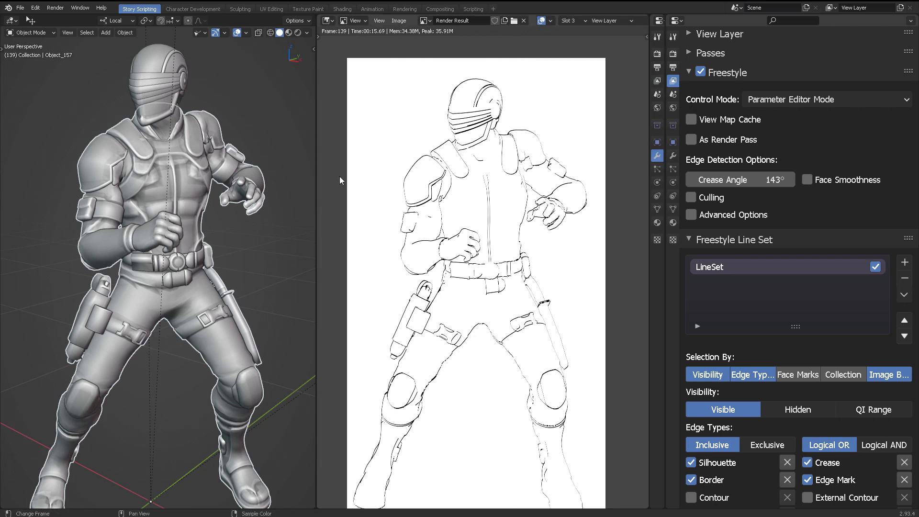
key(F12)
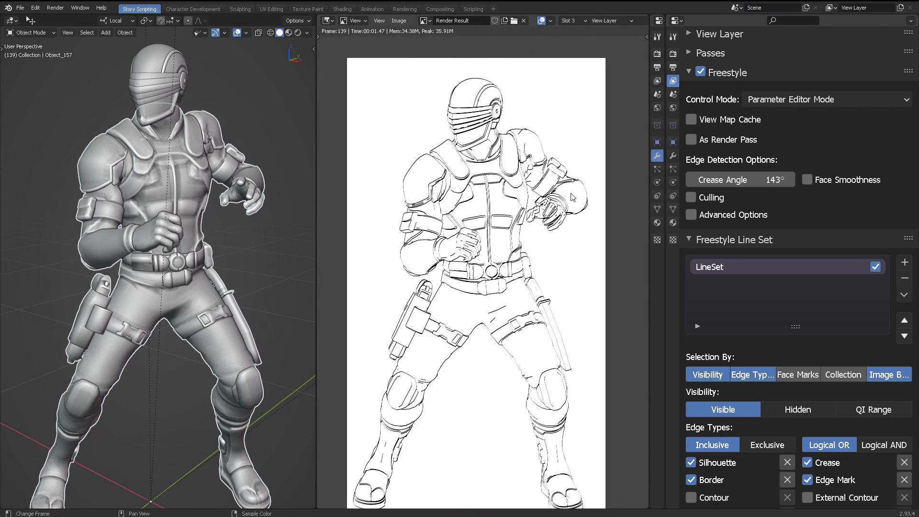
Examine the rendered crease lines on the belt, thigh straps, knee pad and boot.
middle_drag(561, 237, 563, 161)
scroll(551, 219, up, 4)
mouse_move(516, 241)
middle_down()
mouse_move(522, 170)
mouse_move(513, 212)
mouse_move(531, 261)
middle_up()
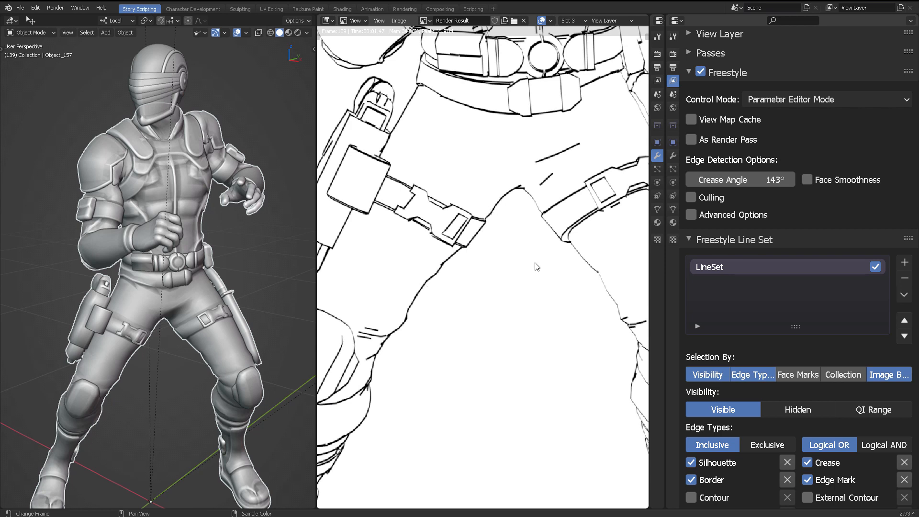
middle_drag(535, 266, 481, 262)
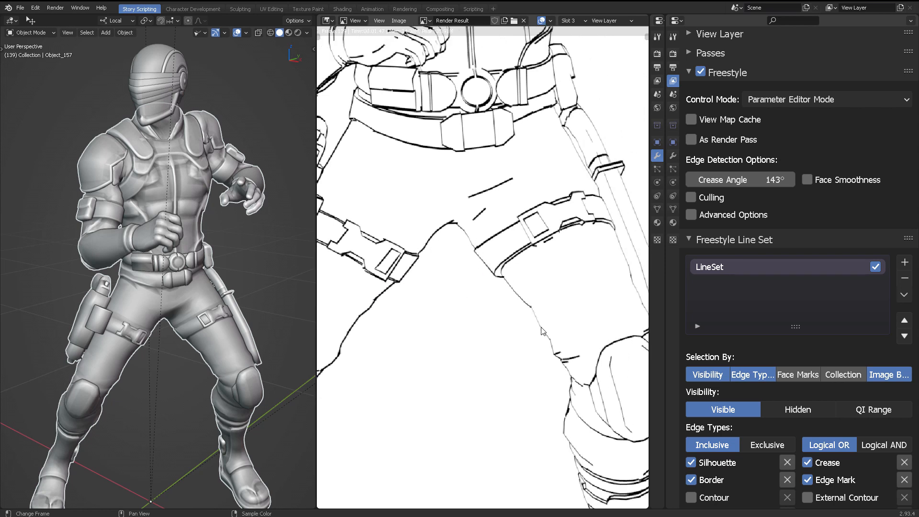
middle_drag(534, 263, 516, 295)
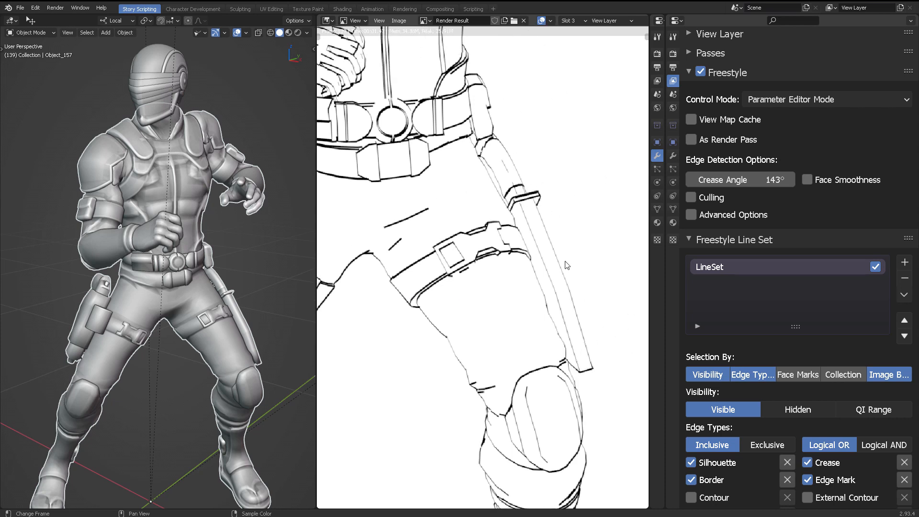
middle_drag(543, 315, 525, 117)
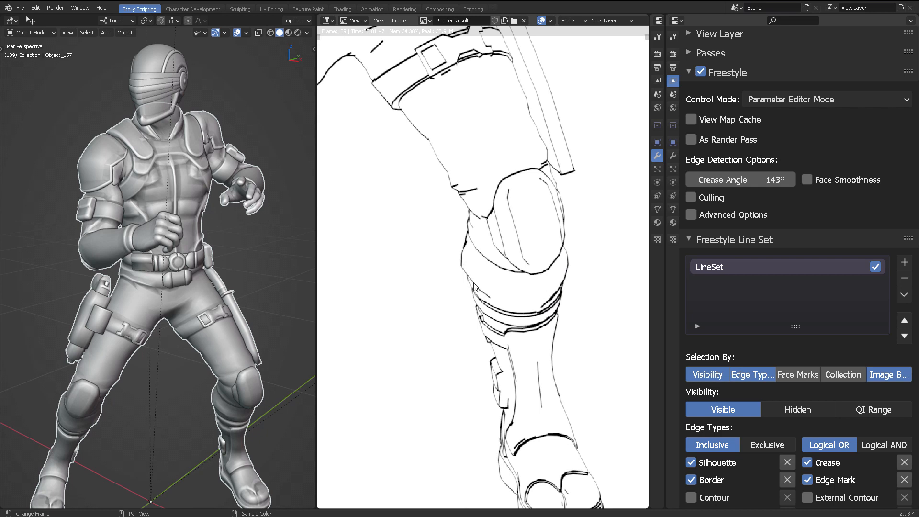
scroll(487, 330, down, 2)
middle_drag(495, 316, 538, 299)
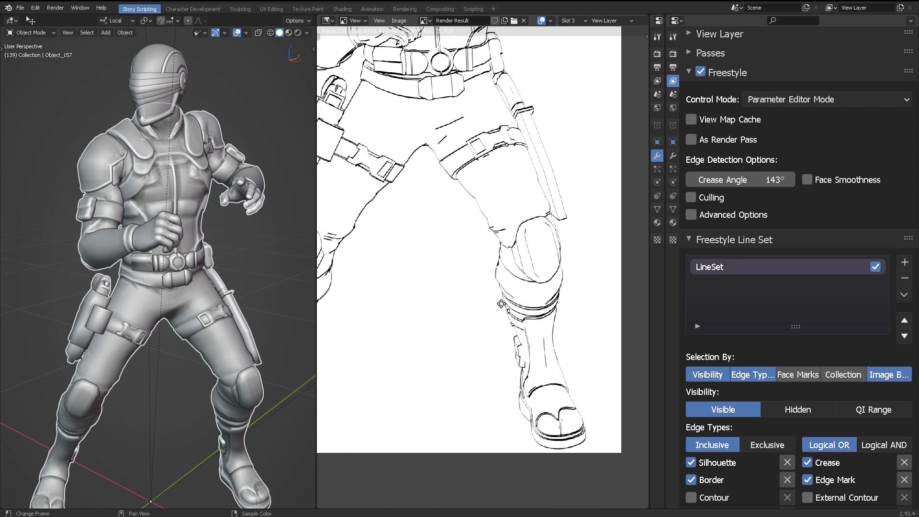
Review the whole figure and upper body in the render, and set the crease angle to 140°.
middle_drag(443, 236, 502, 357)
scroll(527, 283, down, 2)
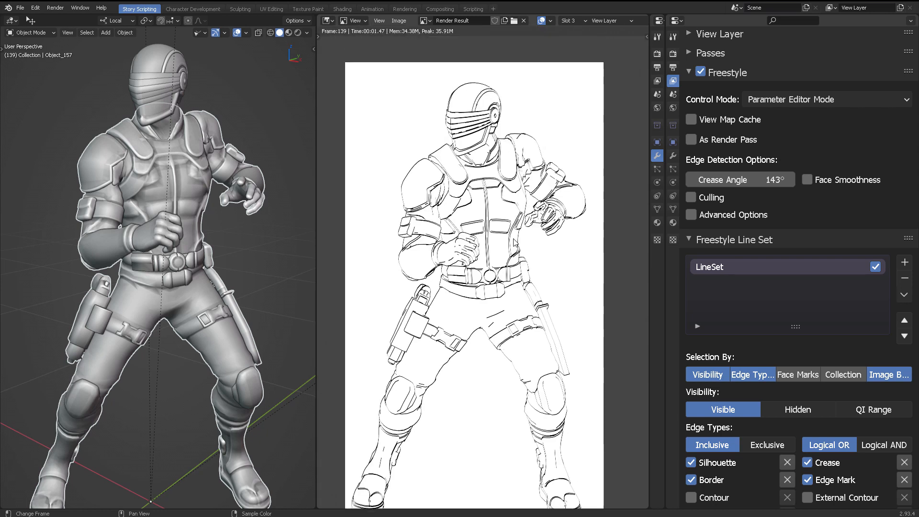
scroll(495, 242, up, 3)
middle_drag(498, 213, 525, 319)
scroll(501, 229, down, 1)
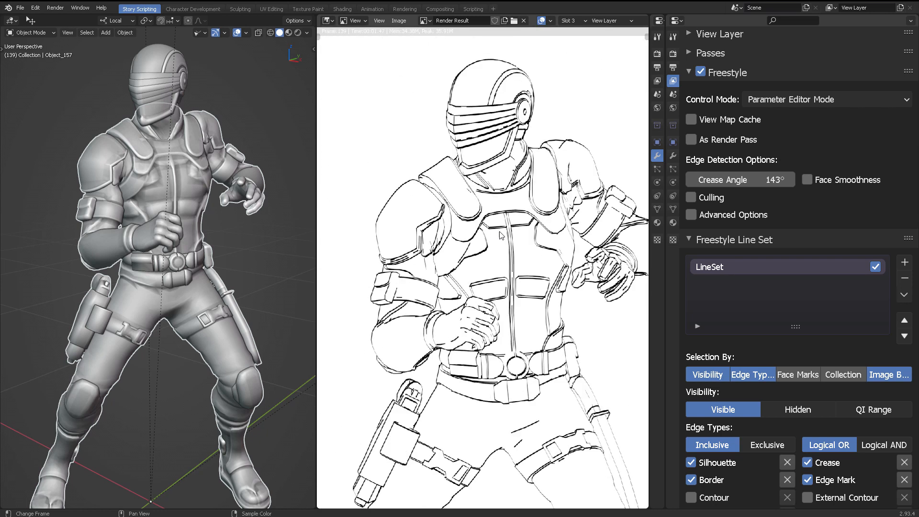
middle_drag(498, 241, 459, 256)
drag(731, 179, 719, 177)
Expand the Freestyle Line Style settings as far as the Calligraphy thickness modifier and widen the properties area.
scroll(764, 280, down, 3)
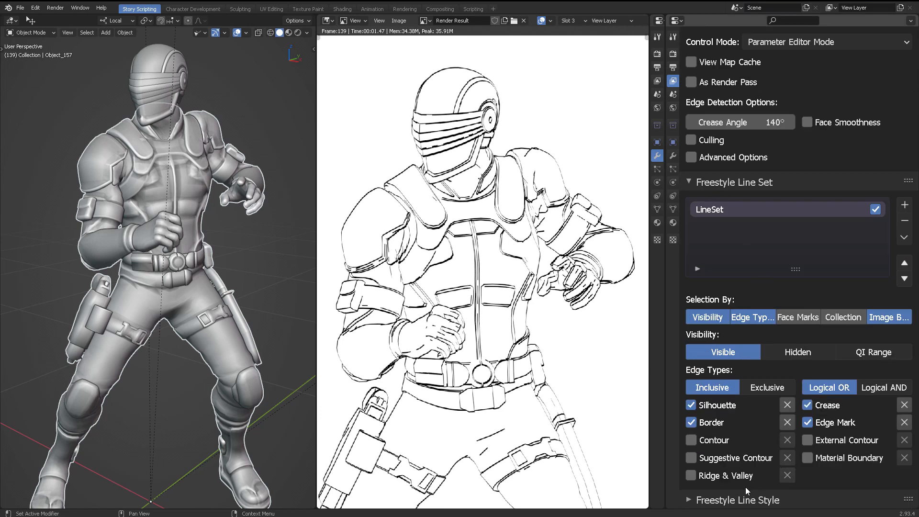
click(750, 500)
scroll(803, 416, down, 4)
scroll(803, 412, down, 6)
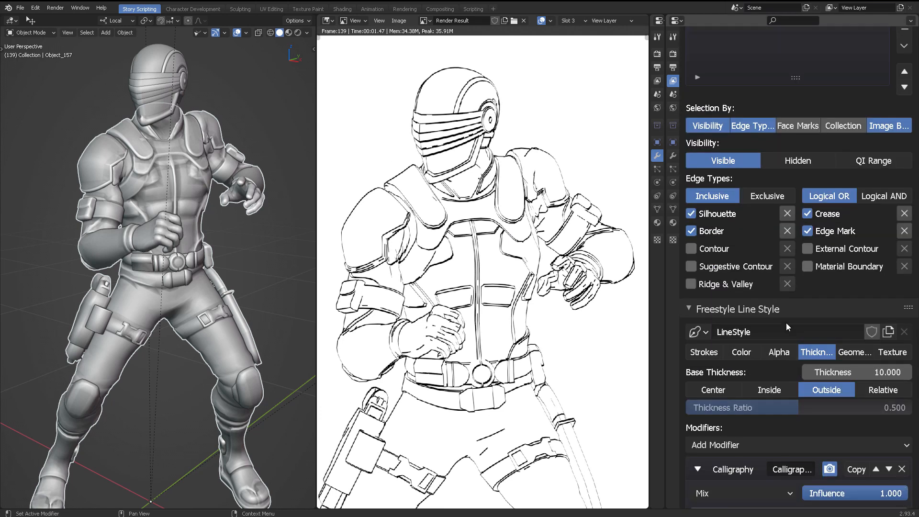
scroll(768, 432, down, 2)
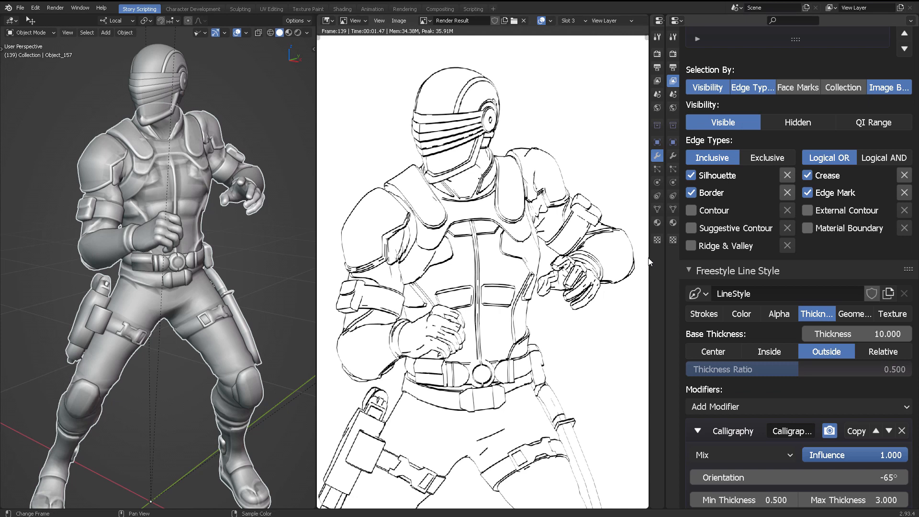
drag(650, 261, 592, 260)
drag(666, 253, 609, 254)
Look over the available thickness modifier types and the existing Calligraphy modifier's settings.
click(749, 407)
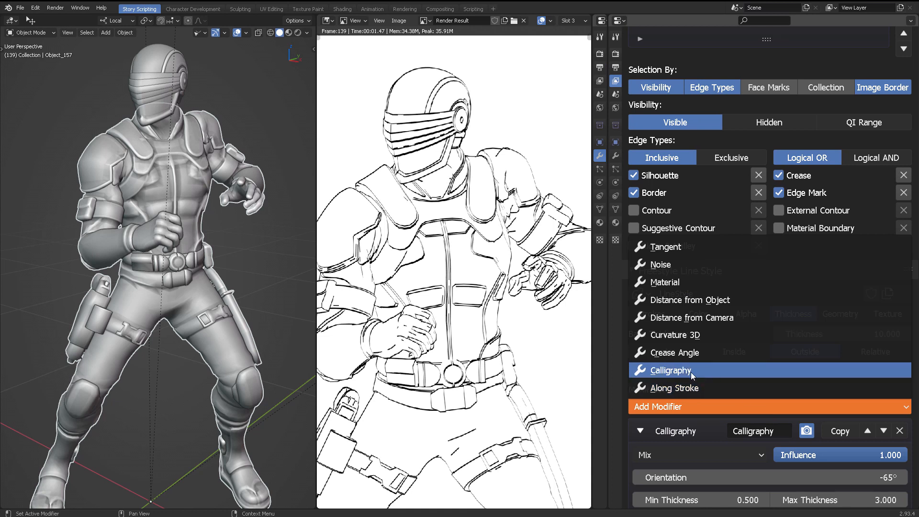
scroll(794, 434, down, 2)
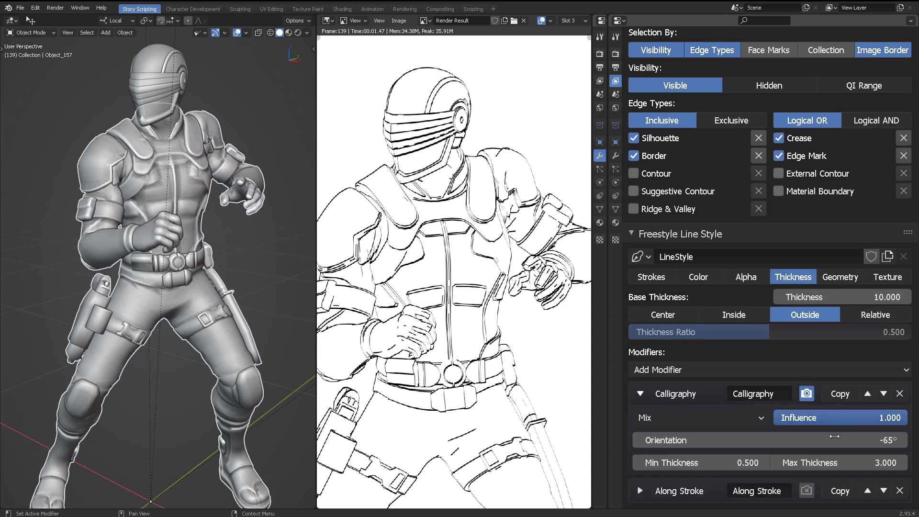
click(717, 418)
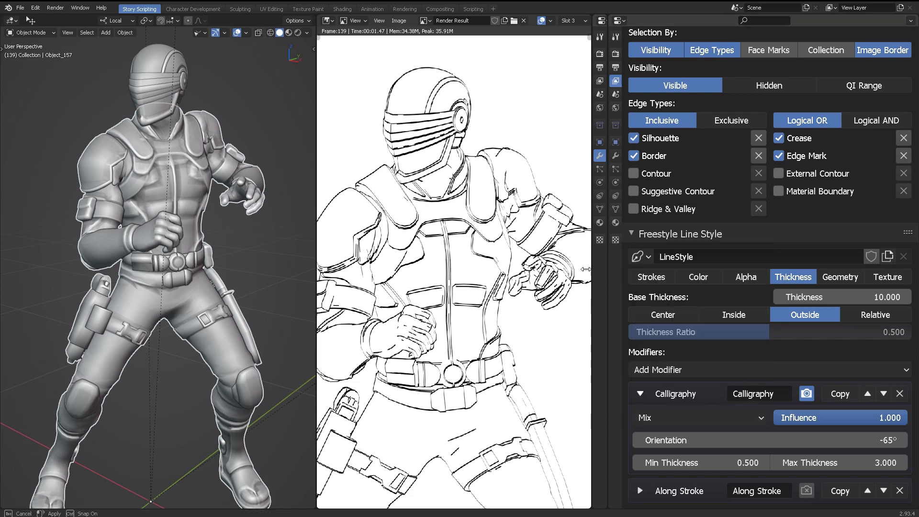
Show the scene's render settings beside the line style and enlarge the image area to fit the full rendered figure.
drag(591, 272, 500, 242)
click(508, 53)
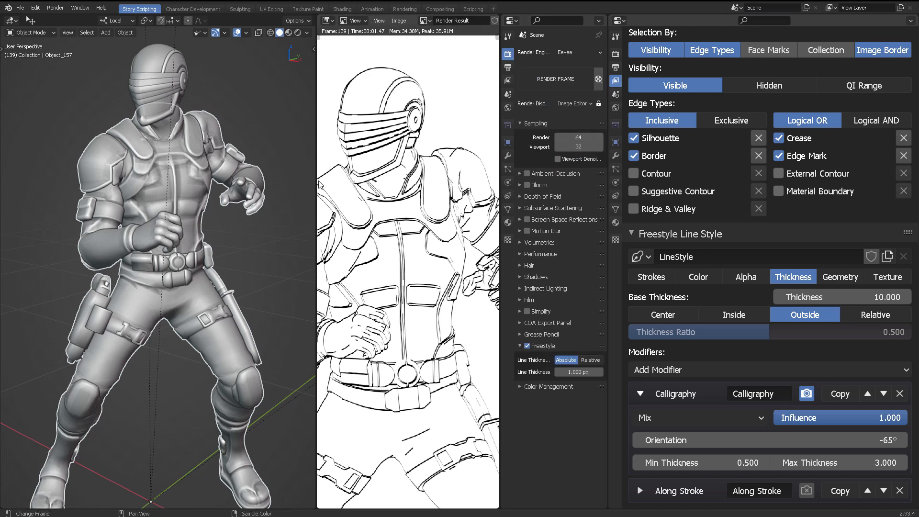
drag(316, 181, 180, 192)
scroll(324, 222, down, 2)
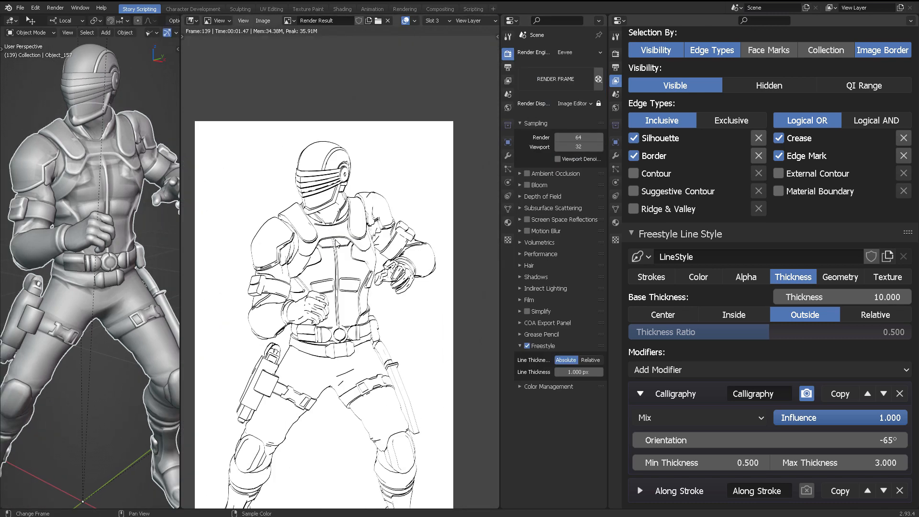
middle_drag(299, 402, 315, 306)
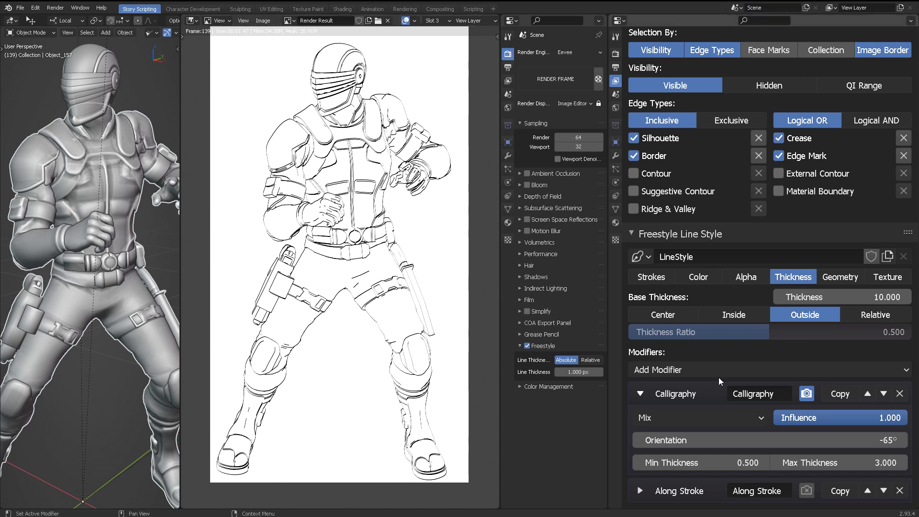
Check the Calligraphy modifier's blend mode and orientation settings against the line thickness on the rendered torso and belt.
click(688, 417)
click(702, 418)
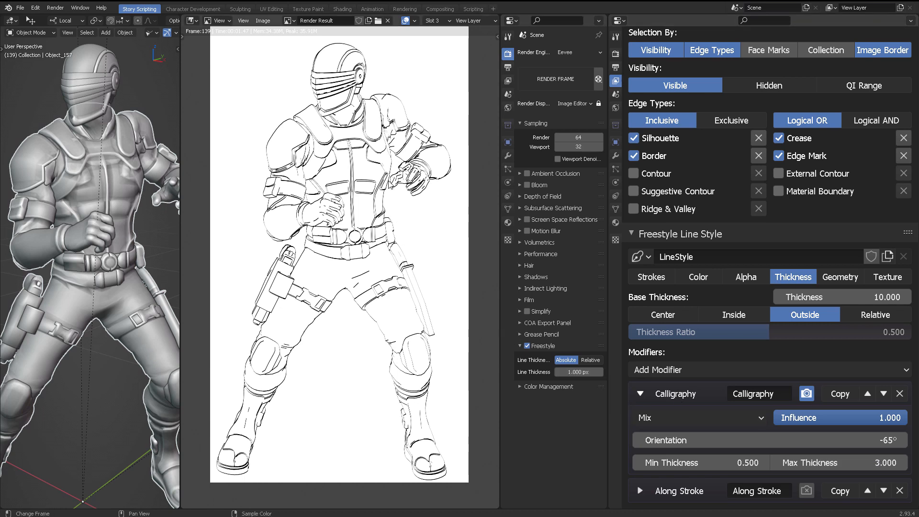
scroll(388, 184, up, 1)
scroll(389, 184, up, 5)
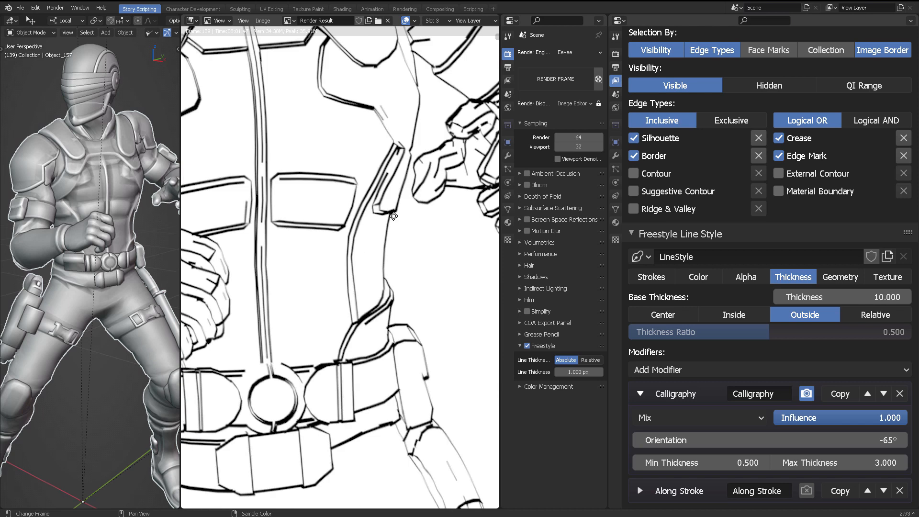
scroll(391, 284, down, 1)
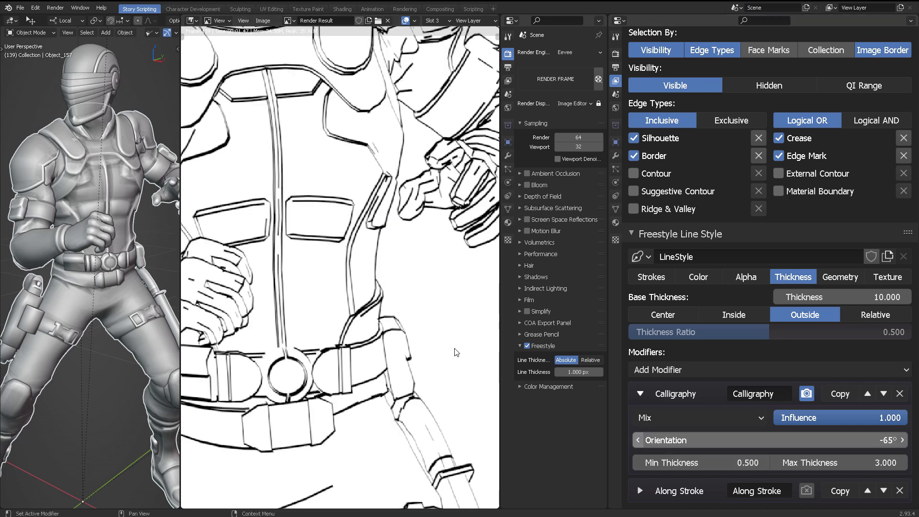
scroll(409, 229, down, 3)
scroll(409, 229, up, 2)
scroll(410, 228, down, 3)
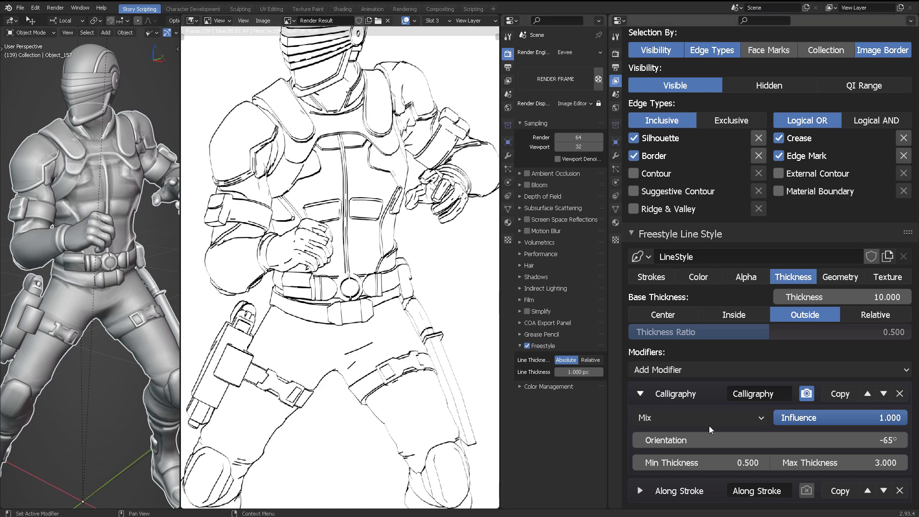
scroll(396, 306, down, 3)
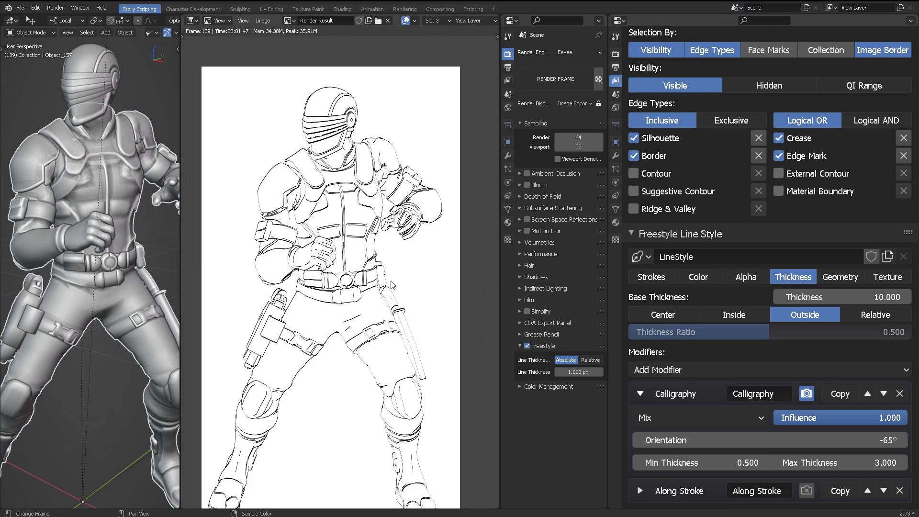
Inspect the thick and thin strokes around the shoulder strap, armpit and raised hand up close.
scroll(396, 307, up, 3)
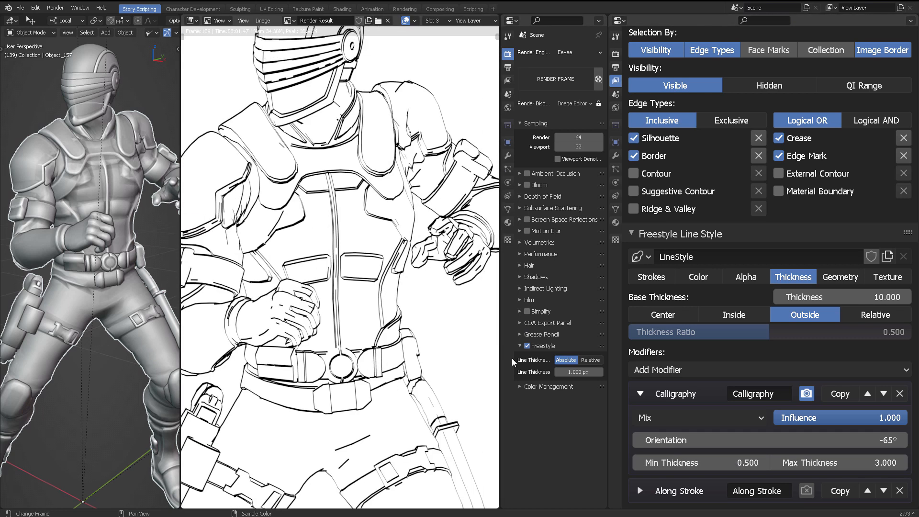
middle_drag(433, 228, 450, 310)
scroll(415, 275, up, 4)
middle_drag(417, 263, 336, 263)
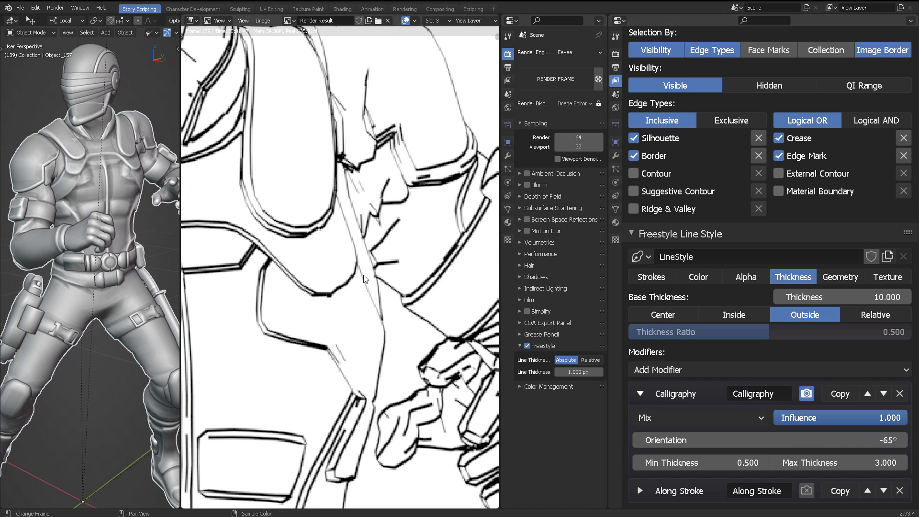
Fit the full rendered figure in the image area and widen the 3D viewport to show the whole character model.
scroll(380, 316, down, 6)
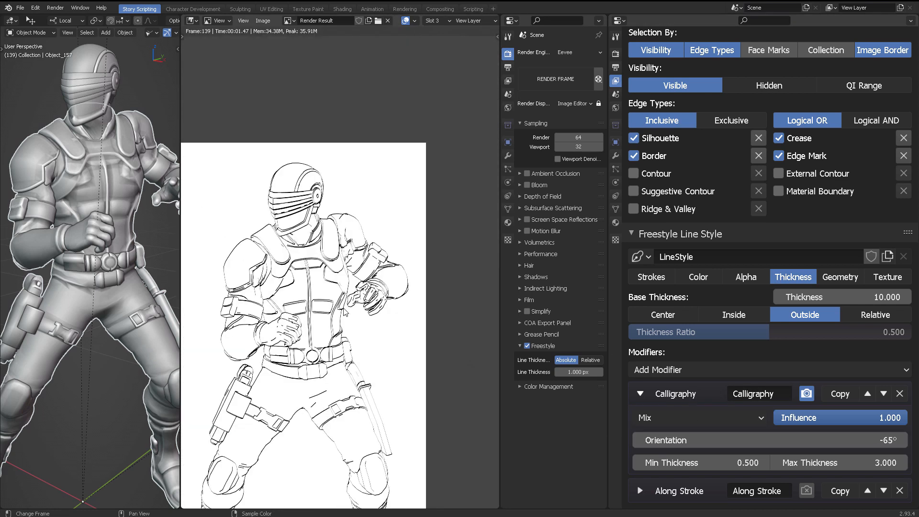
middle_drag(412, 237, 393, 222)
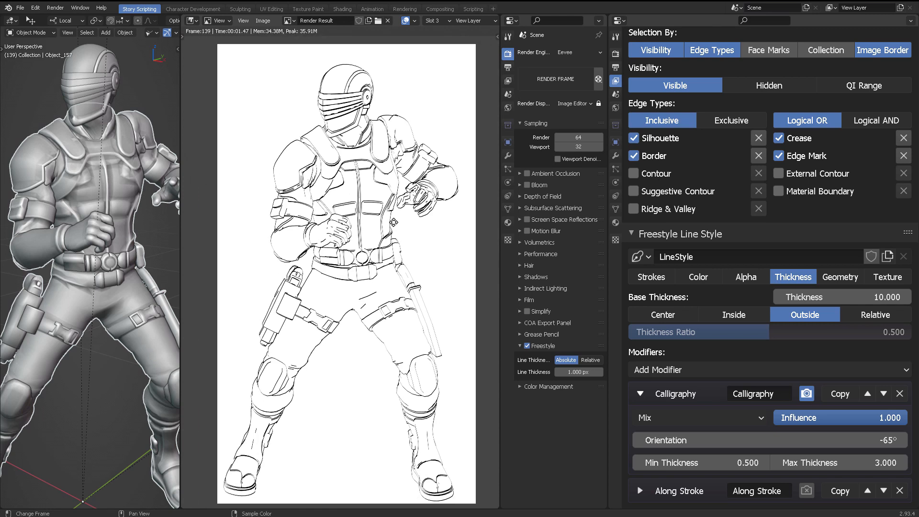
scroll(411, 239, up, 1)
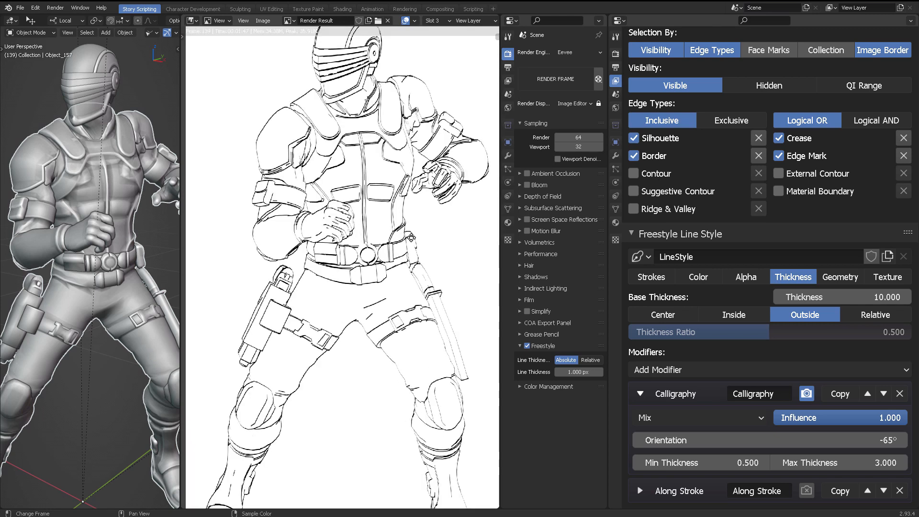
middle_drag(369, 95, 363, 149)
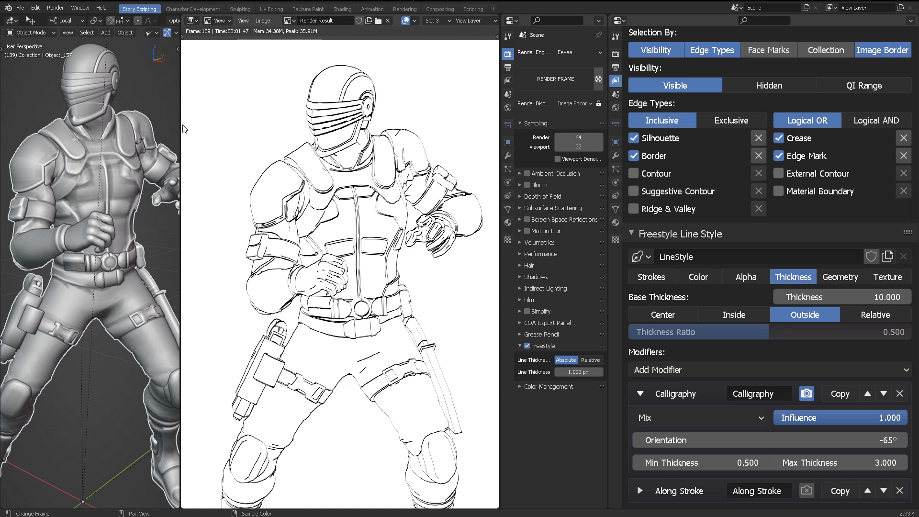
drag(181, 123, 244, 126)
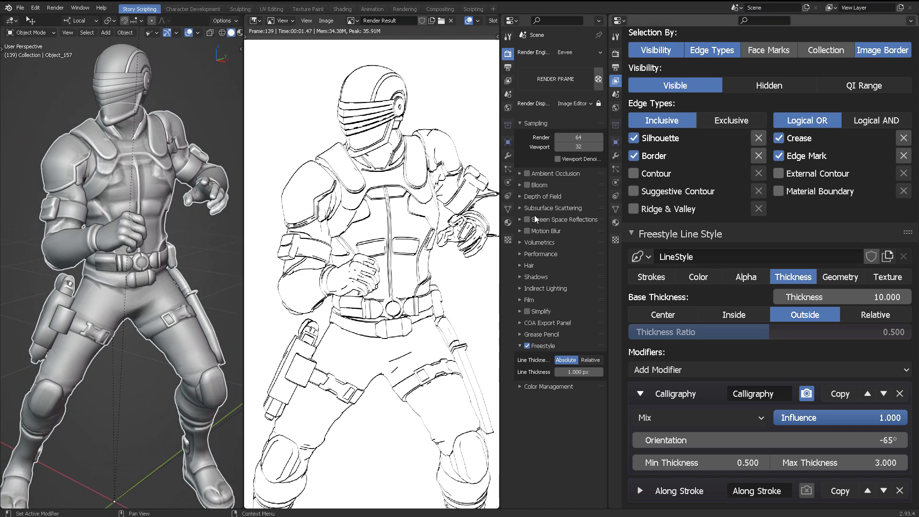
scroll(410, 235, down, 1)
middle_drag(411, 234, 419, 207)
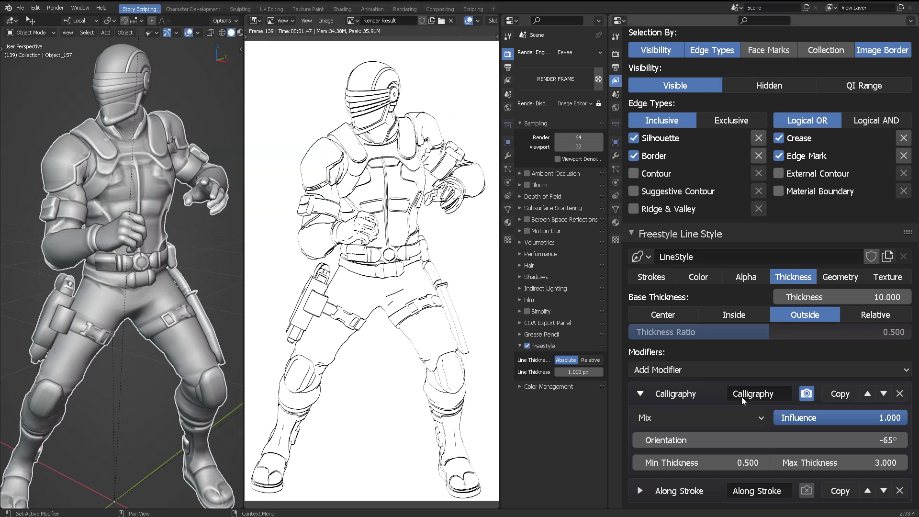
Collapse the Calligraphy modifier and expand the existing Along Stroke thickness modifier to show its curve settings.
click(718, 399)
click(729, 439)
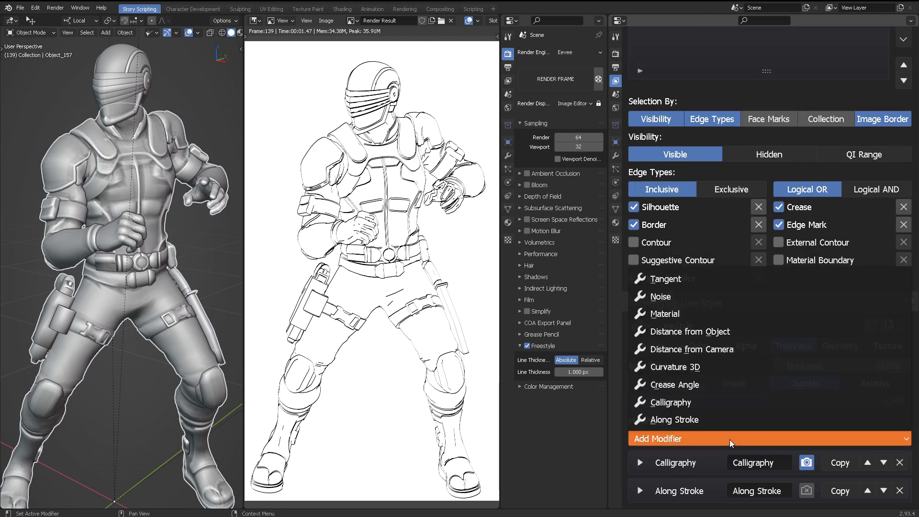
click(701, 421)
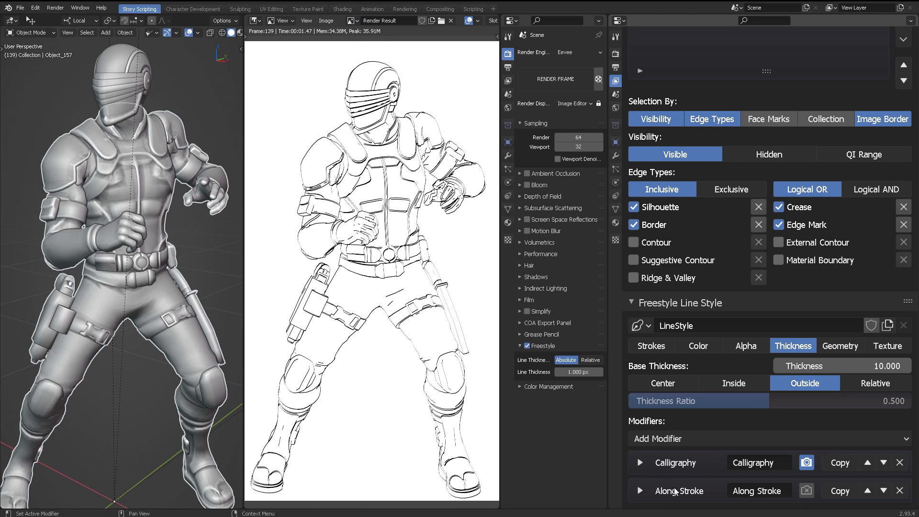
click(640, 490)
scroll(744, 349, down, 10)
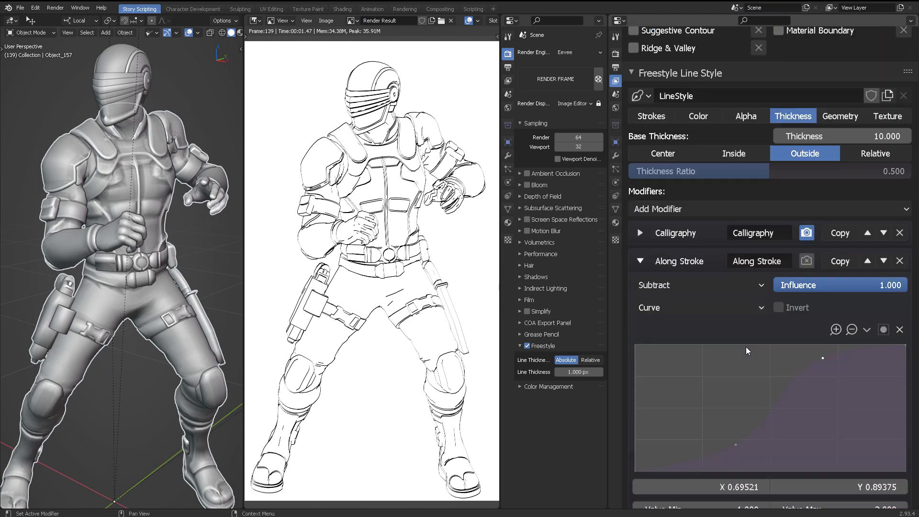
scroll(745, 346, up, 1)
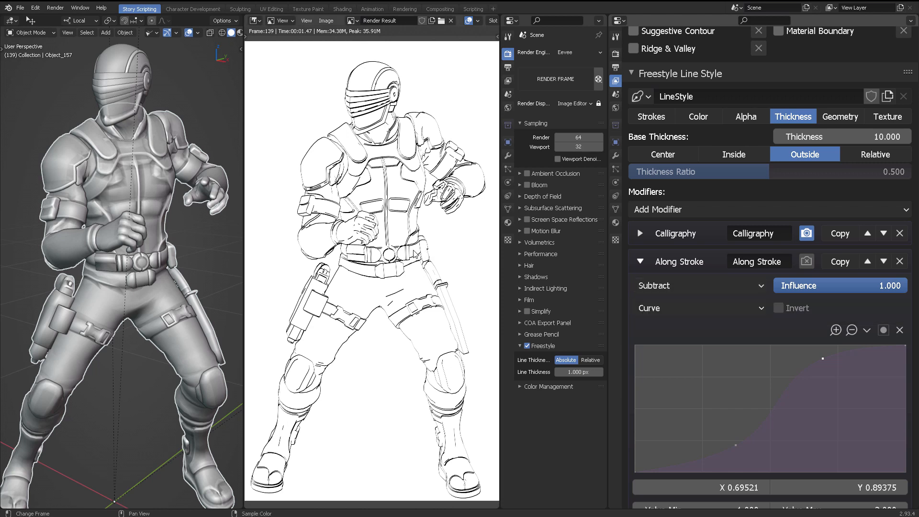
Review the Along Stroke modifier's blend modes, keeping Subtract, with the rendered torso enlarged beside it.
scroll(404, 265, up, 3)
middle_drag(404, 264, 404, 275)
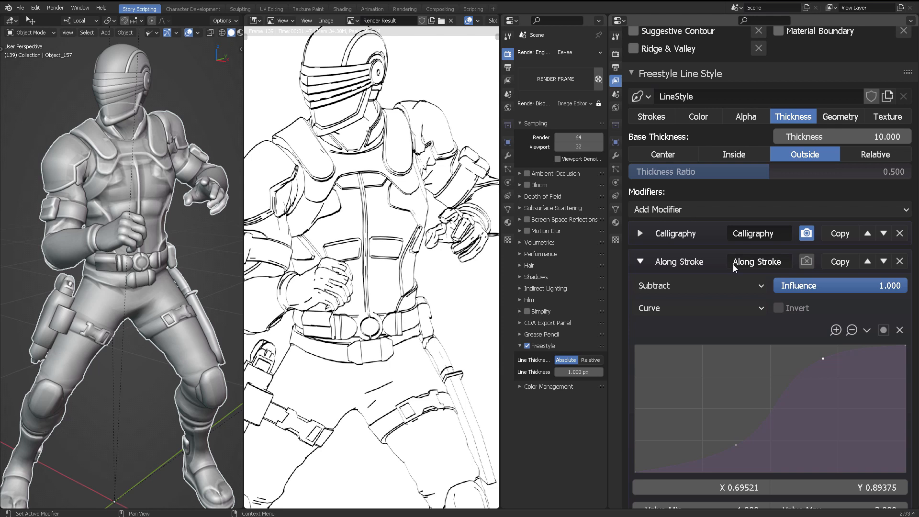
click(686, 287)
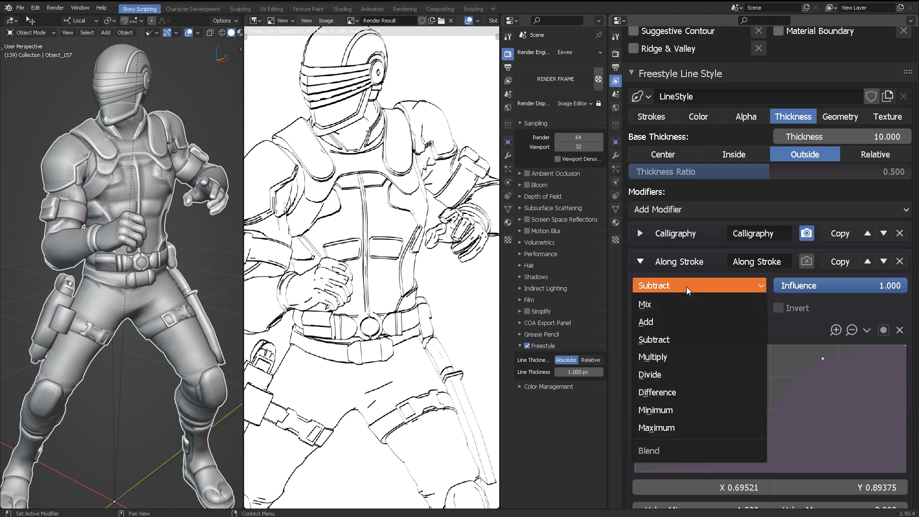
click(673, 338)
scroll(766, 364, down, 1)
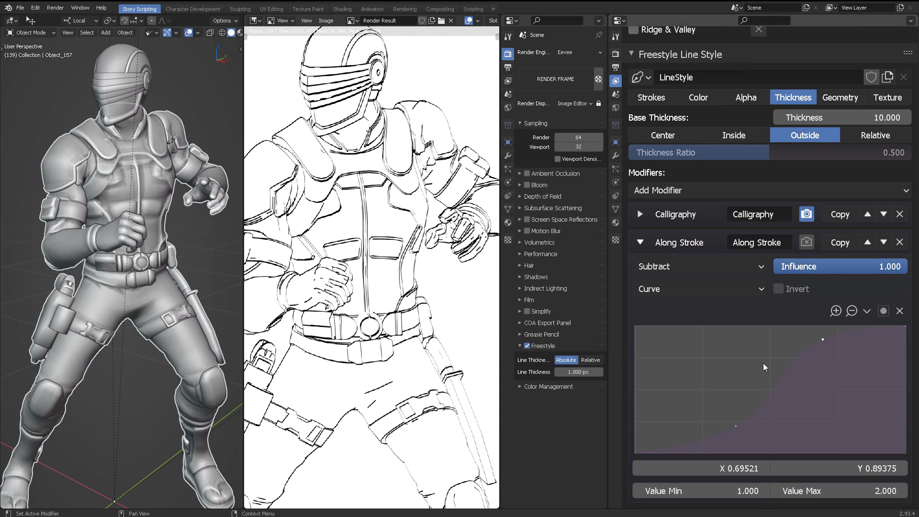
Switch the Along Stroke modifier's mapping to Linear and back to Curve to compare their settings.
click(716, 291)
click(671, 308)
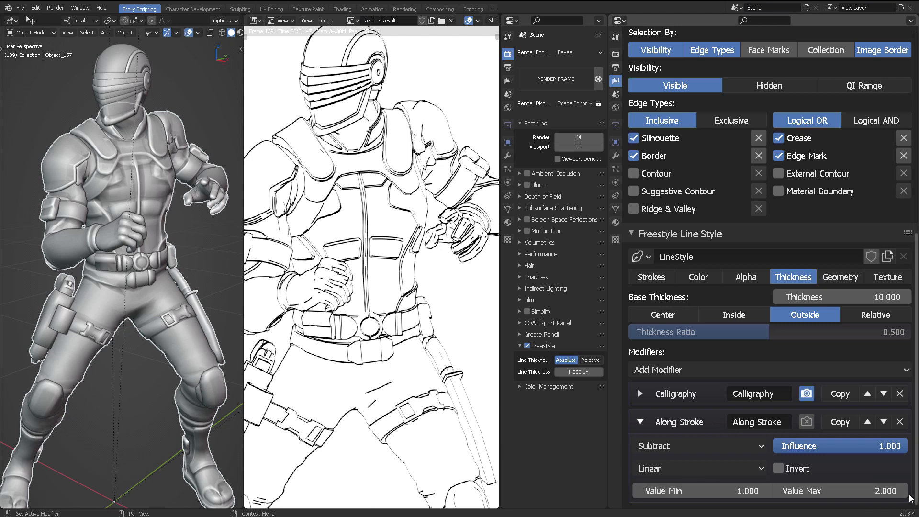
click(745, 469)
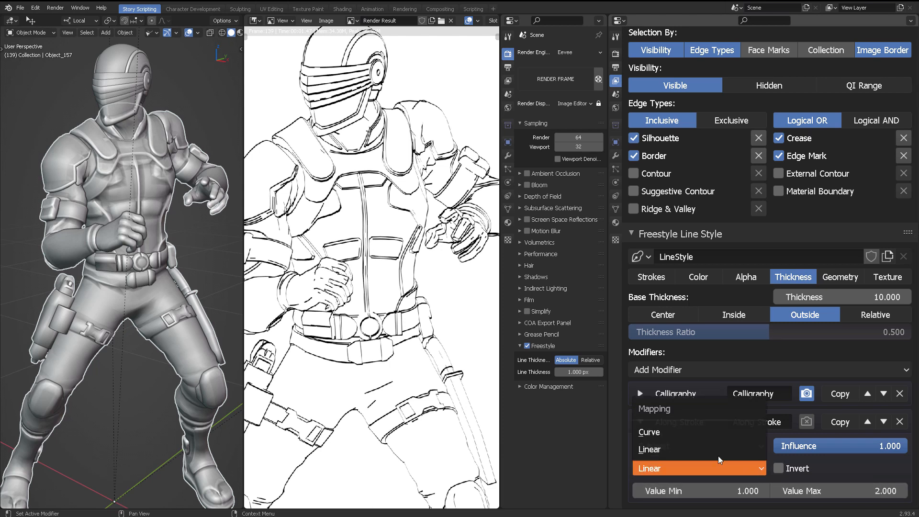
click(710, 434)
scroll(753, 411, down, 5)
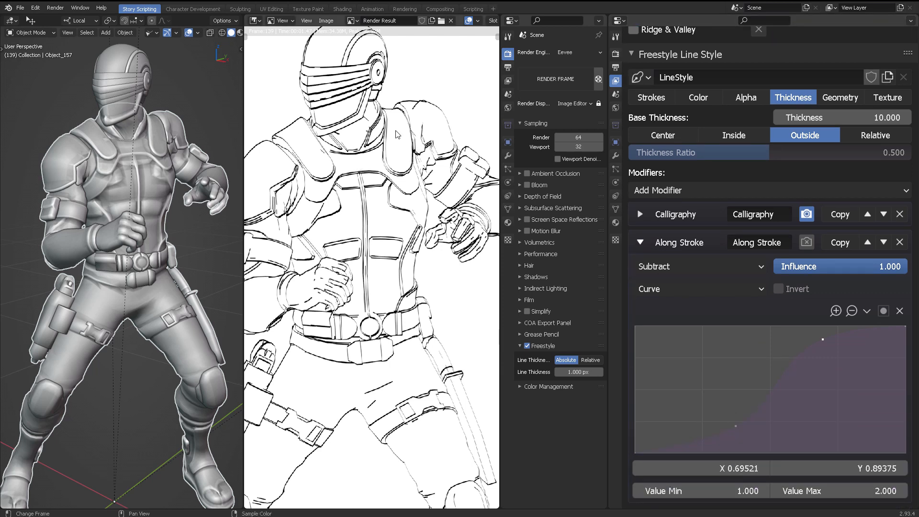
Examine how line thickness varies along the strokes of the rendered figure, from the whole body to the torso, belt and legs.
scroll(393, 234, down, 2)
scroll(392, 234, down, 2)
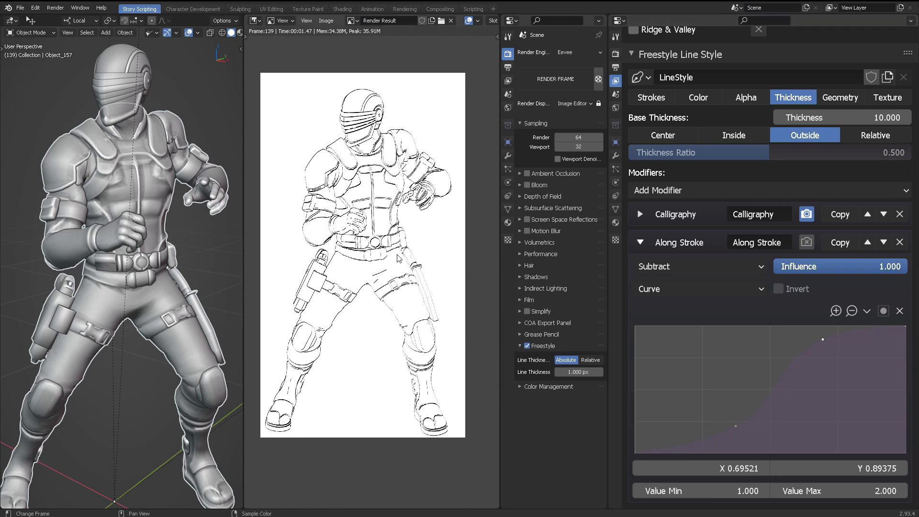
scroll(414, 266, up, 5)
scroll(415, 264, up, 1)
middle_drag(417, 271, 388, 215)
middle_drag(379, 301, 364, 337)
scroll(405, 275, down, 2)
middle_drag(422, 253, 412, 304)
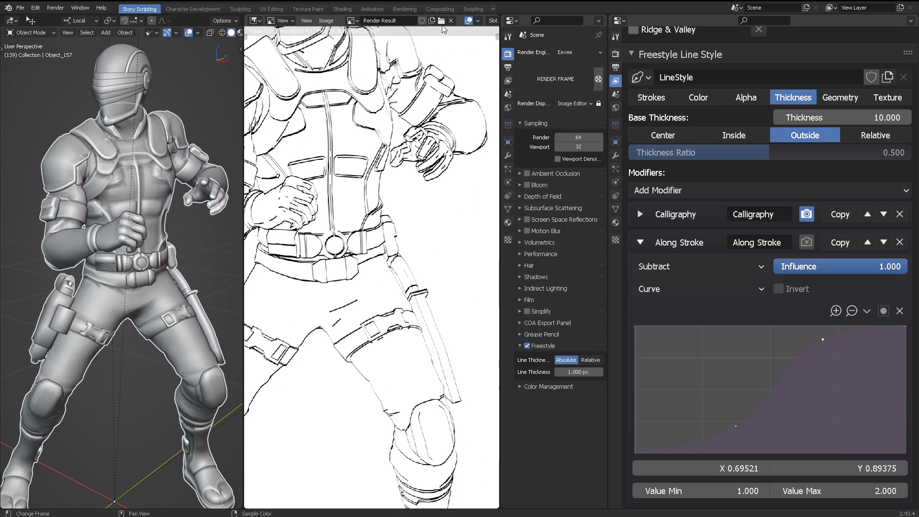
Choose Slot 4 for the render result and render the current frame into it.
scroll(441, 20, down, 3)
click(421, 21)
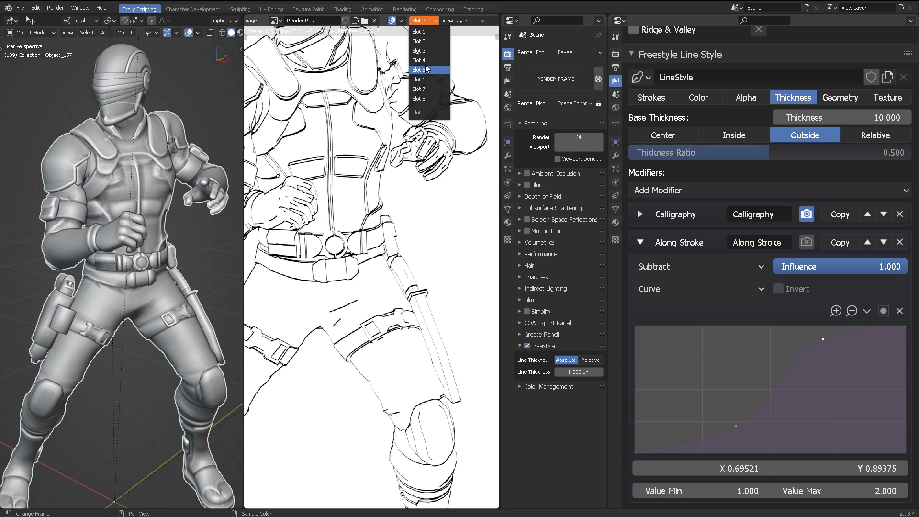
click(426, 60)
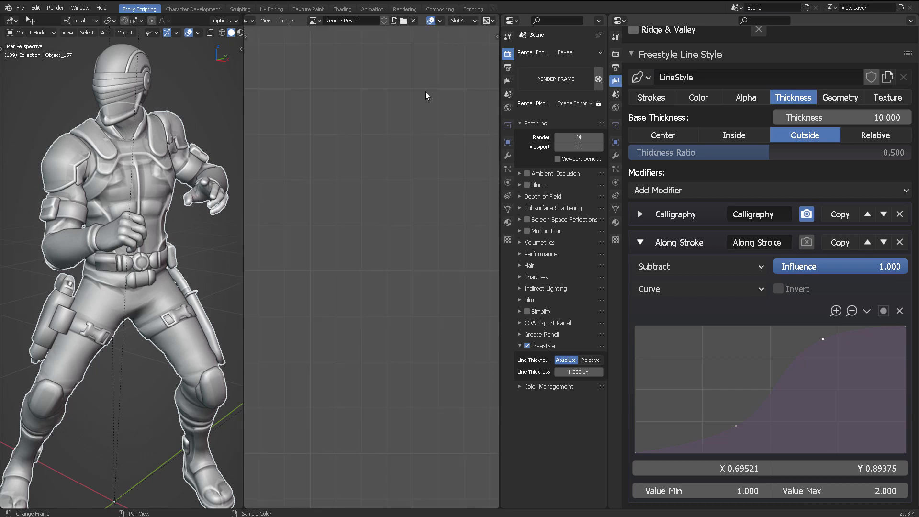
key(F12)
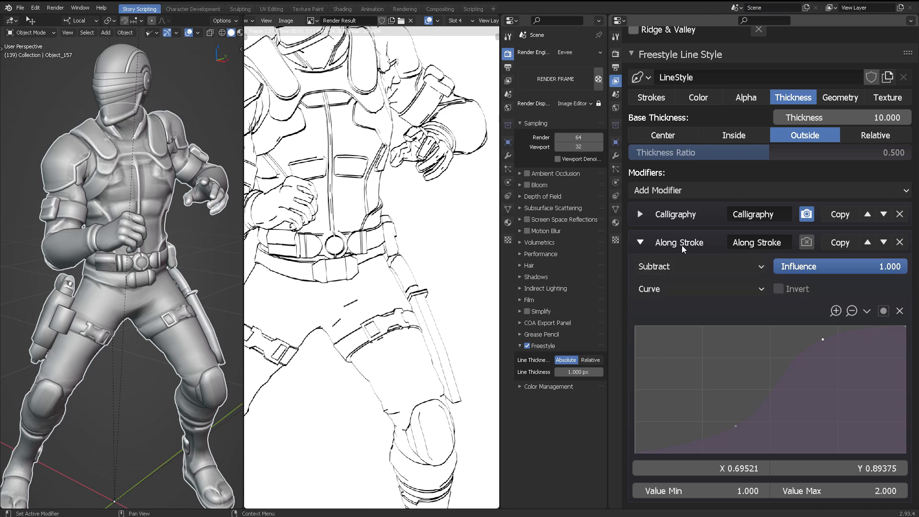
Review the Calligraphy thickness modifier's settings, and inspect the rendered line strokes on the torso and helmet up close.
click(694, 217)
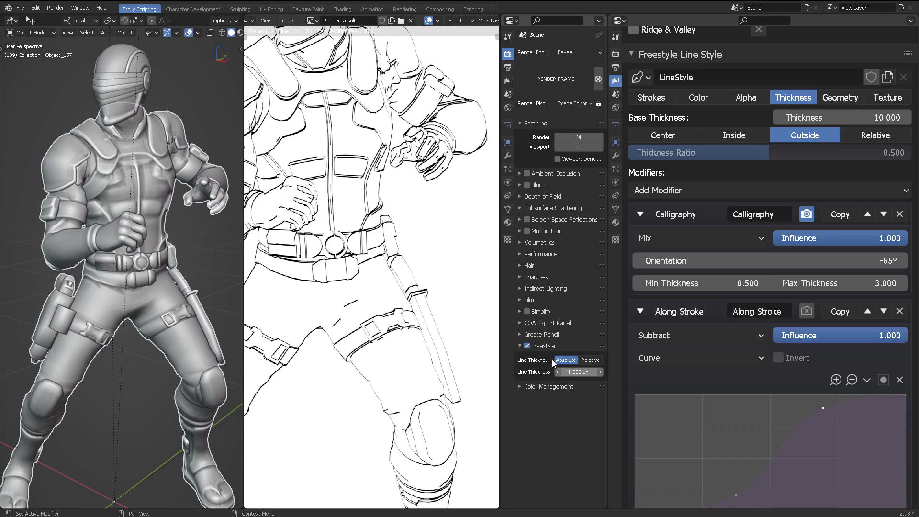
click(642, 213)
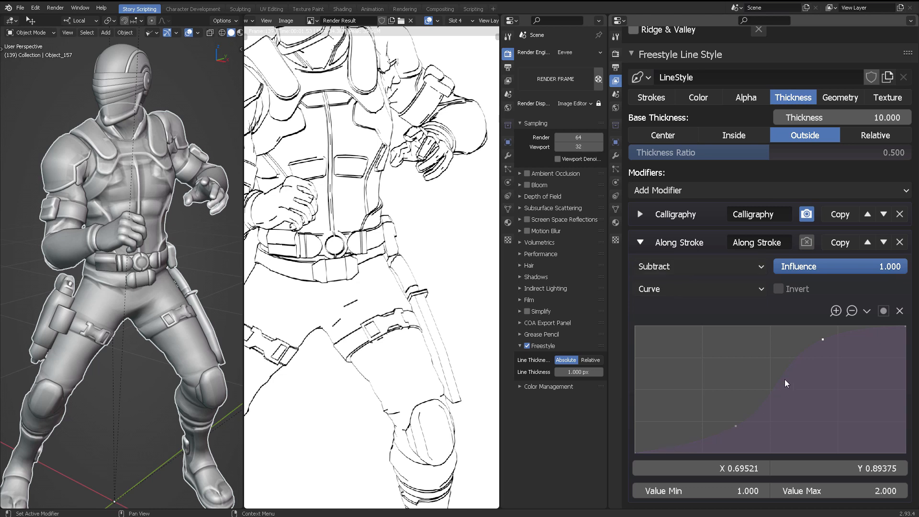
middle_drag(374, 259, 417, 306)
scroll(416, 305, up, 6)
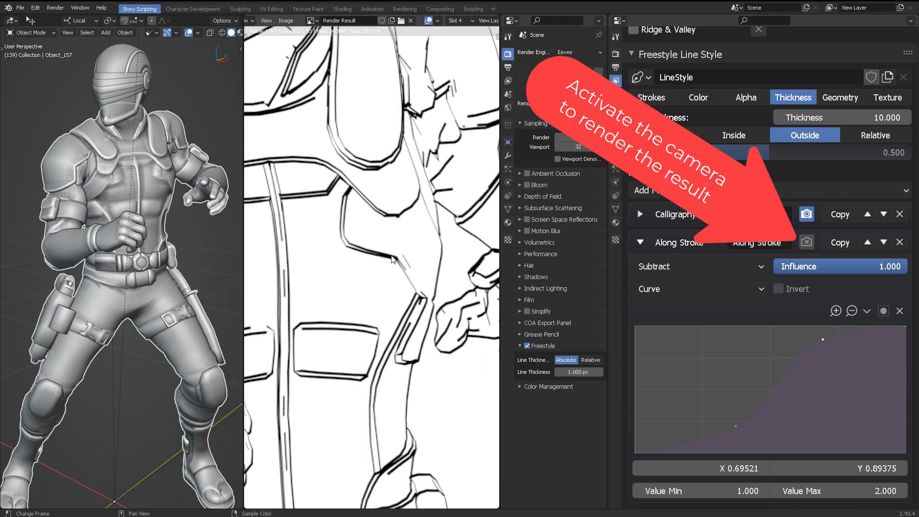
scroll(419, 277, down, 2)
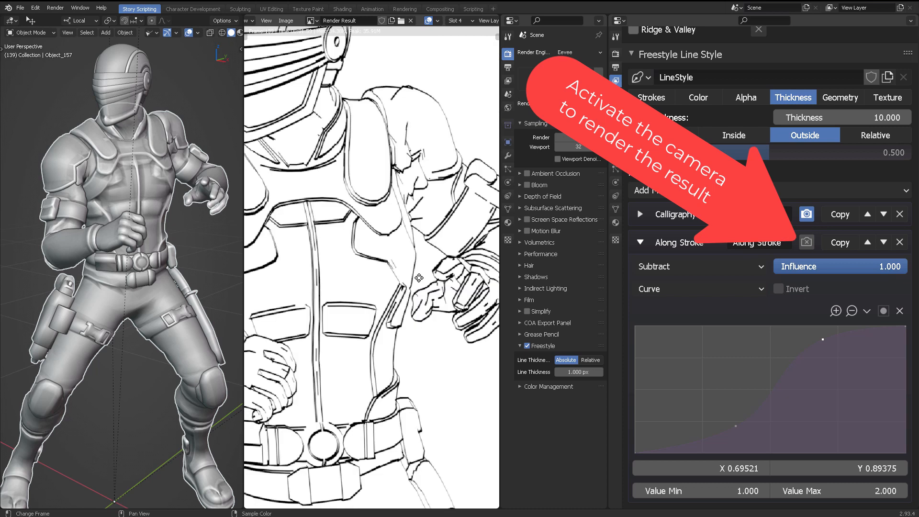
middle_drag(418, 277, 450, 306)
middle_drag(353, 214, 397, 274)
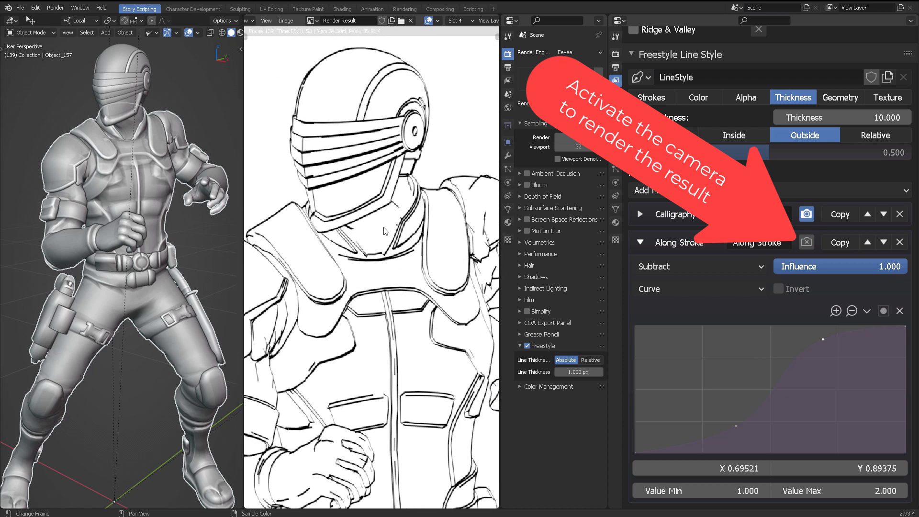
middle_drag(385, 231, 414, 175)
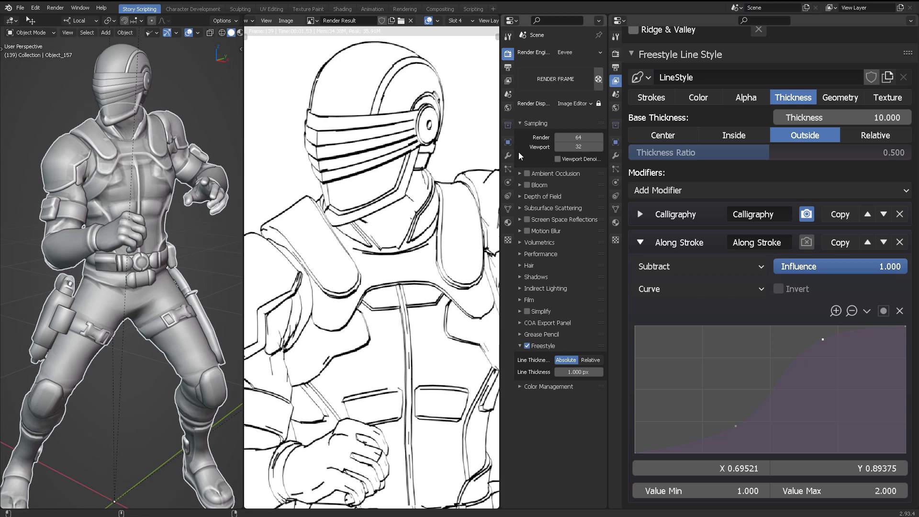
Compare the line renders in slots 3 and 4, and inspect the strokes around the shoulder and arm.
key(alt+j)
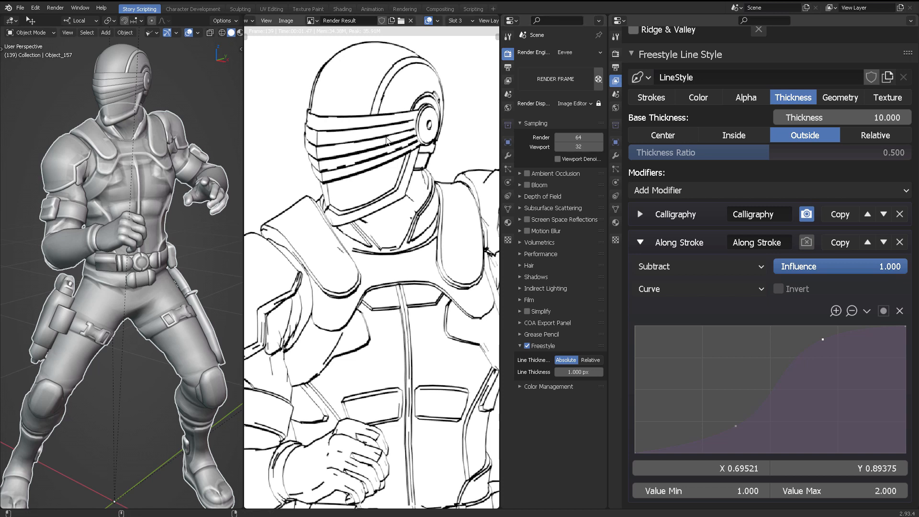
key(j)
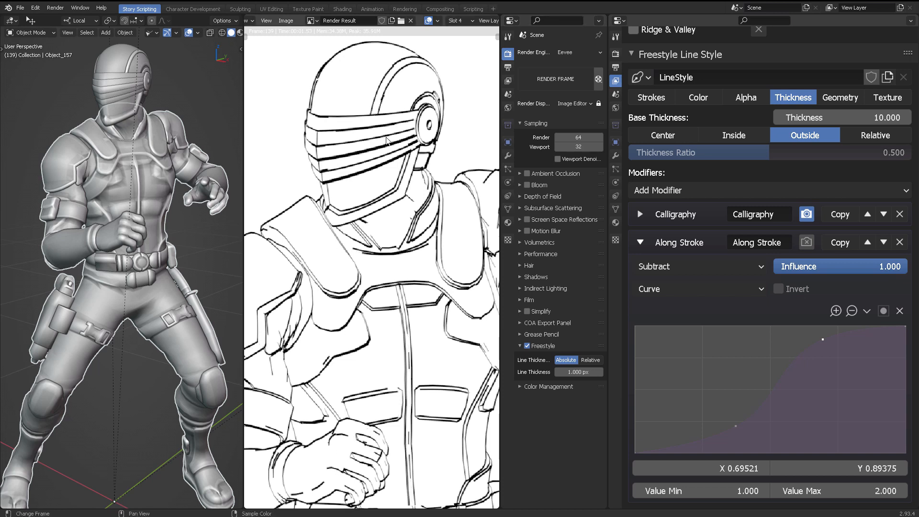
key(alt+j)
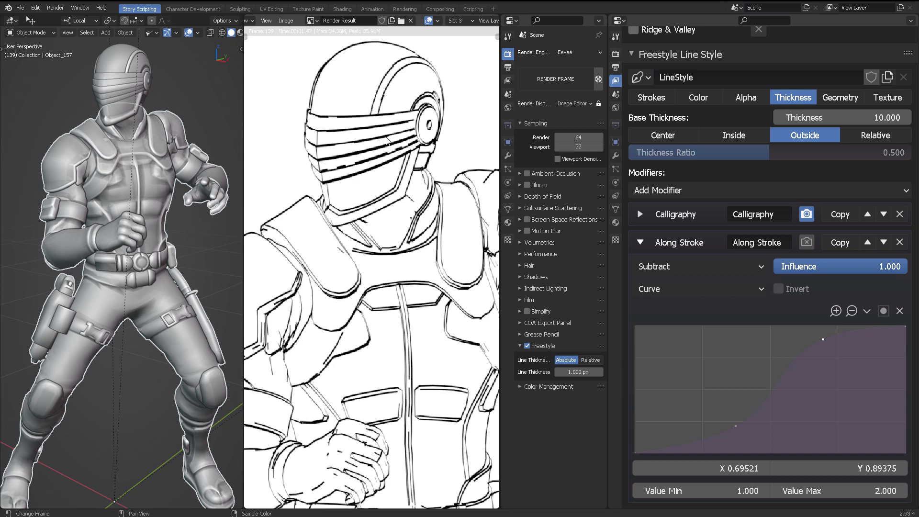
key(j)
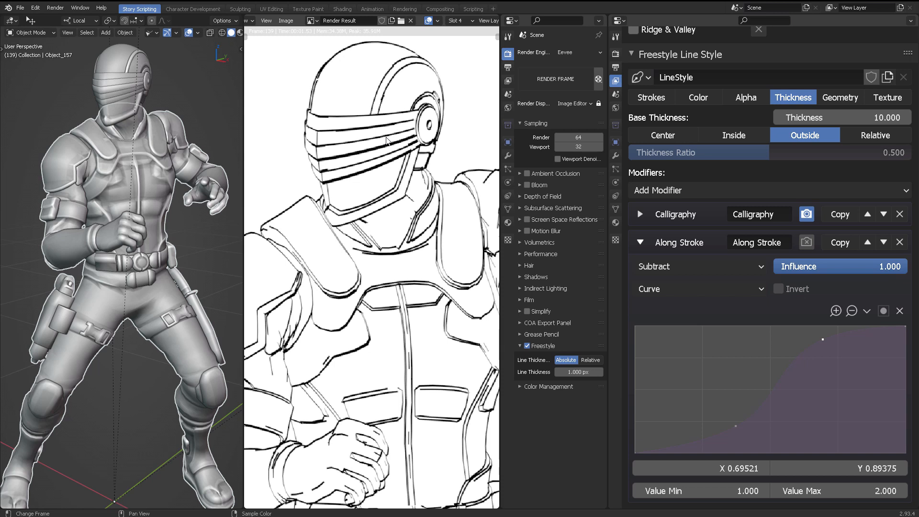
key(alt+j)
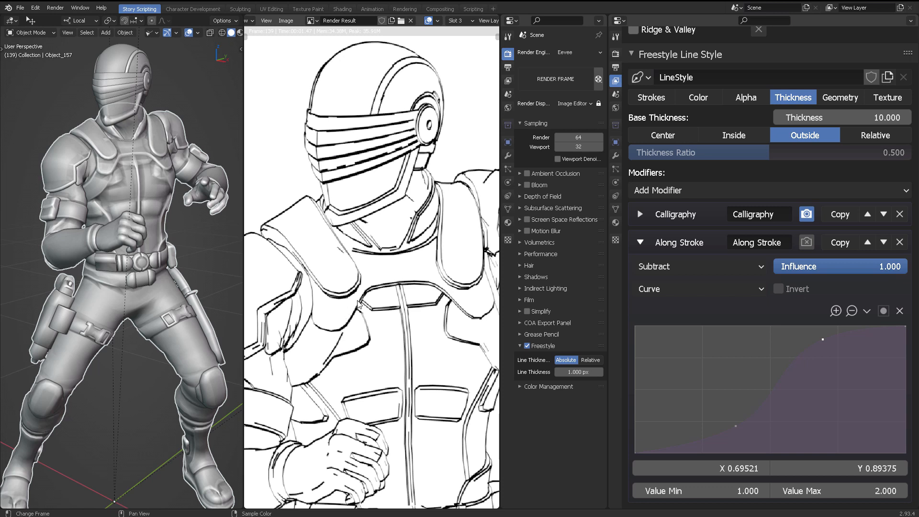
key(j)
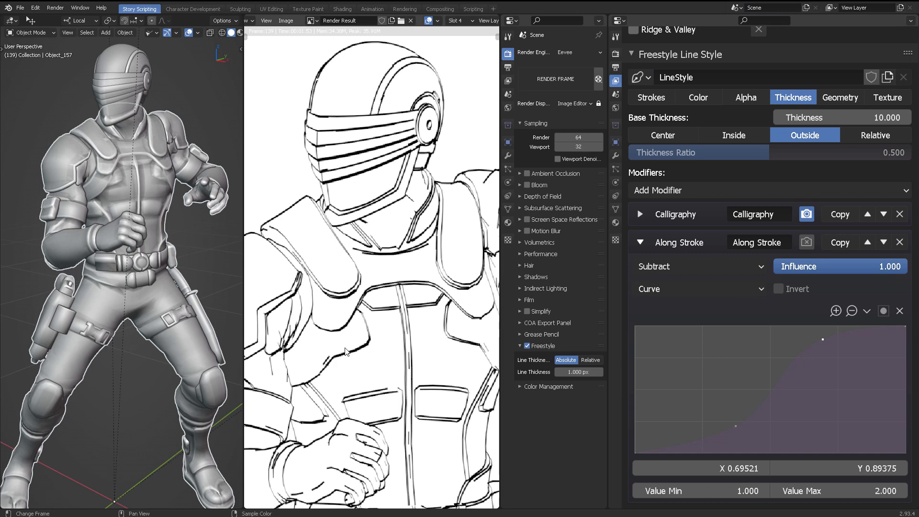
scroll(340, 355, down, 2)
middle_drag(376, 349, 386, 264)
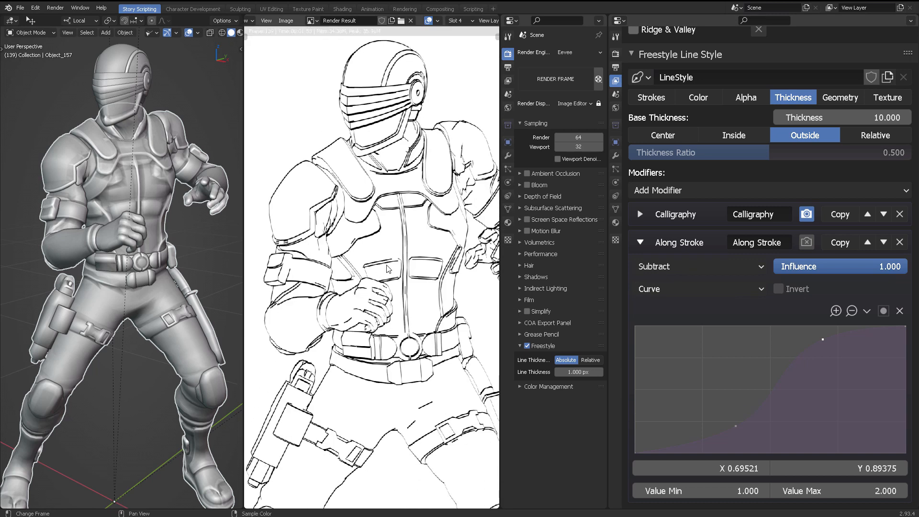
scroll(388, 269, up, 2)
scroll(416, 277, up, 3)
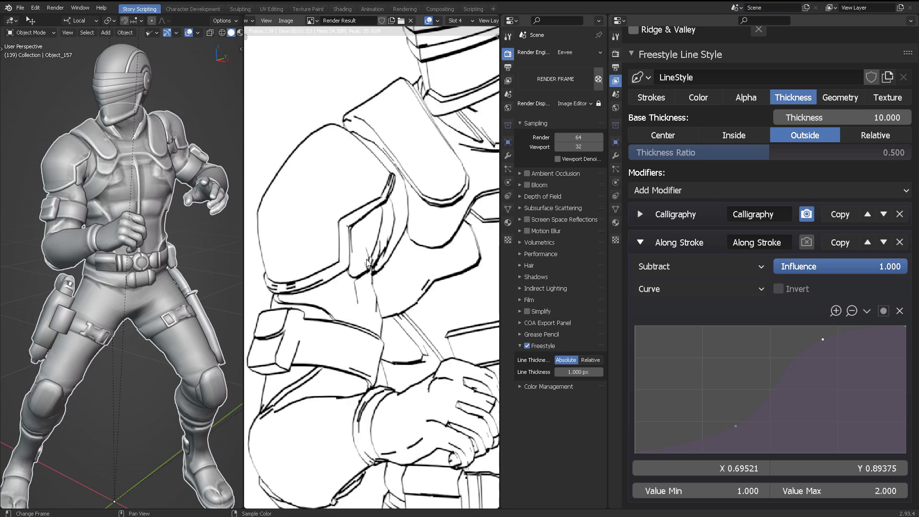
Set the Freestyle crease angle to 138° and render the frame again.
scroll(771, 272, up, 15)
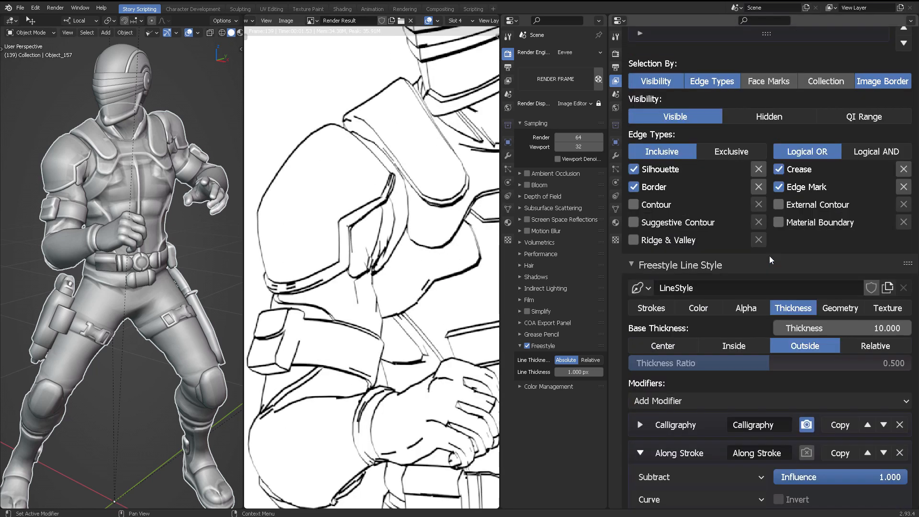
scroll(766, 244, up, 5)
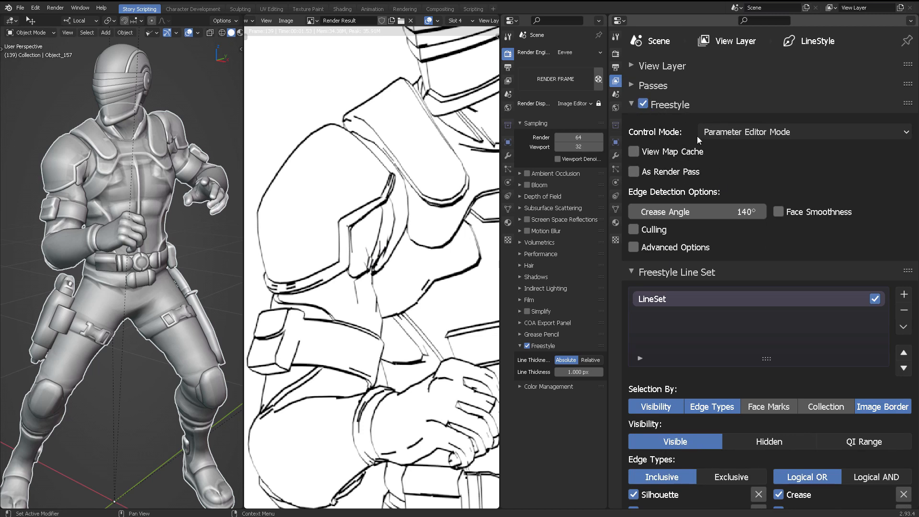
click(700, 214)
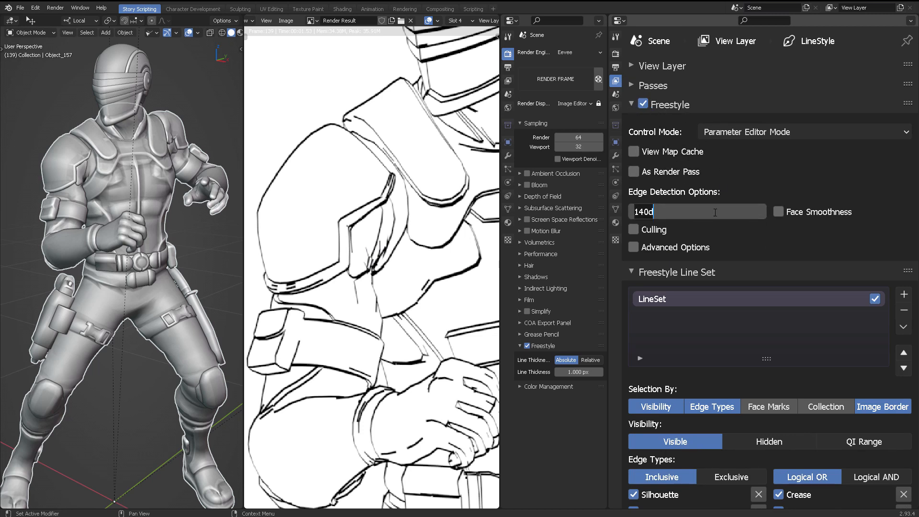
text(138)
key(Return)
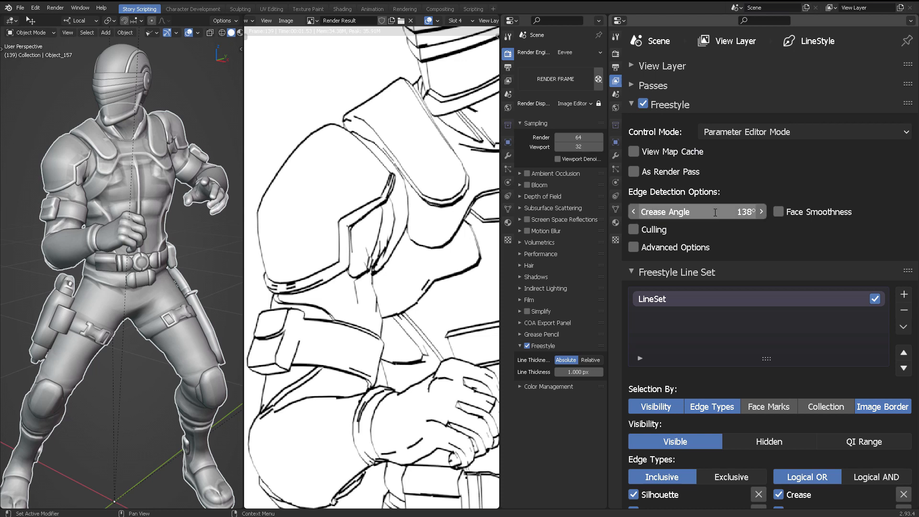
key(F12)
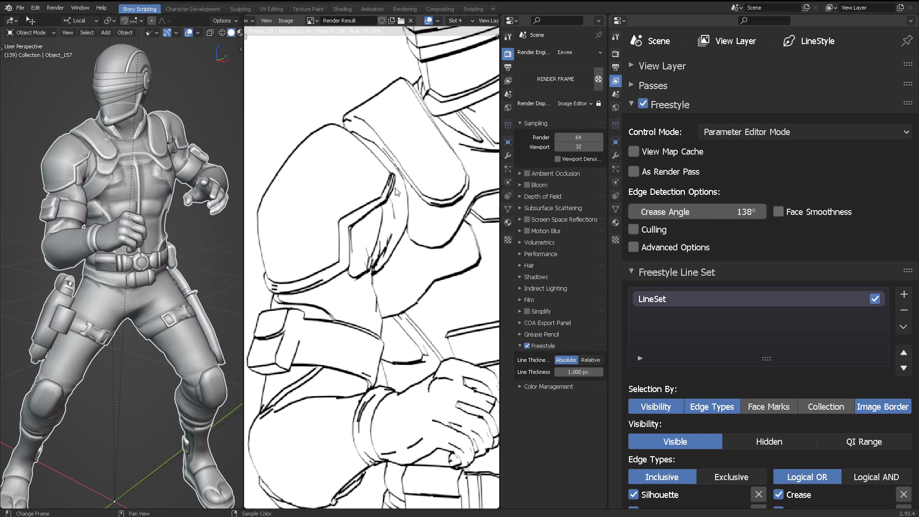
Examine the new line render against the 3D model around the shoulder, arm and torso.
scroll(397, 237, down, 3)
middle_drag(421, 265, 408, 222)
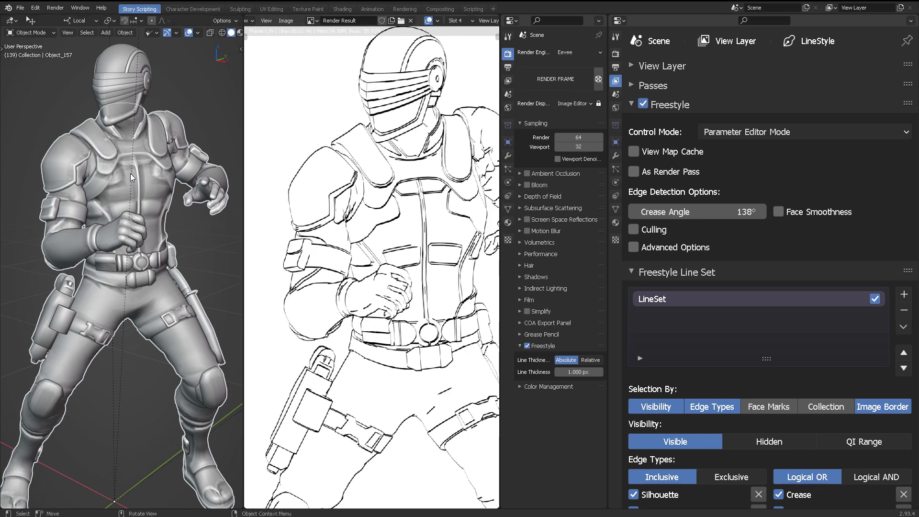
scroll(130, 173, up, 6)
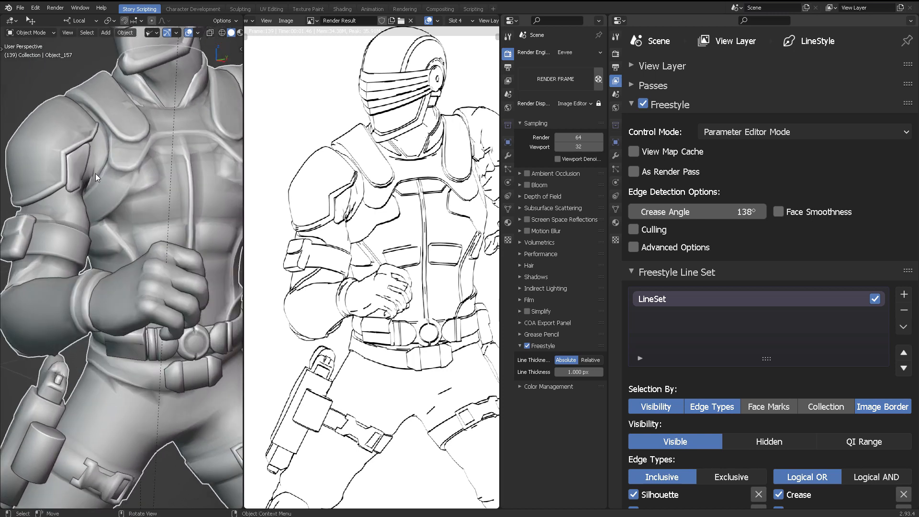
scroll(96, 173, up, 4)
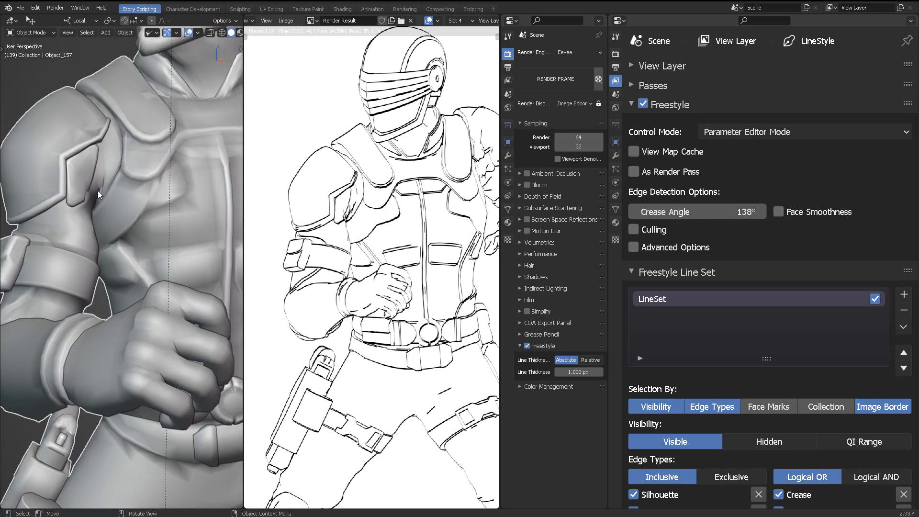
scroll(427, 234, down, 2)
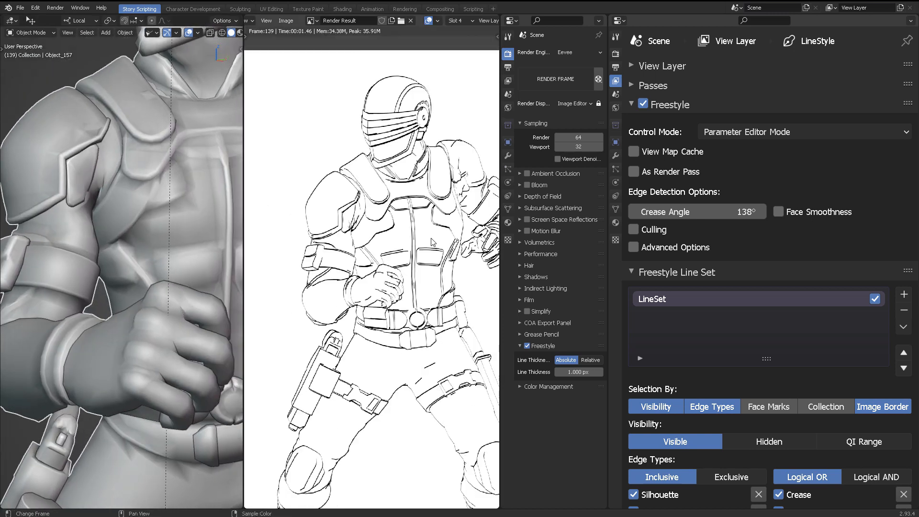
scroll(204, 153, down, 6)
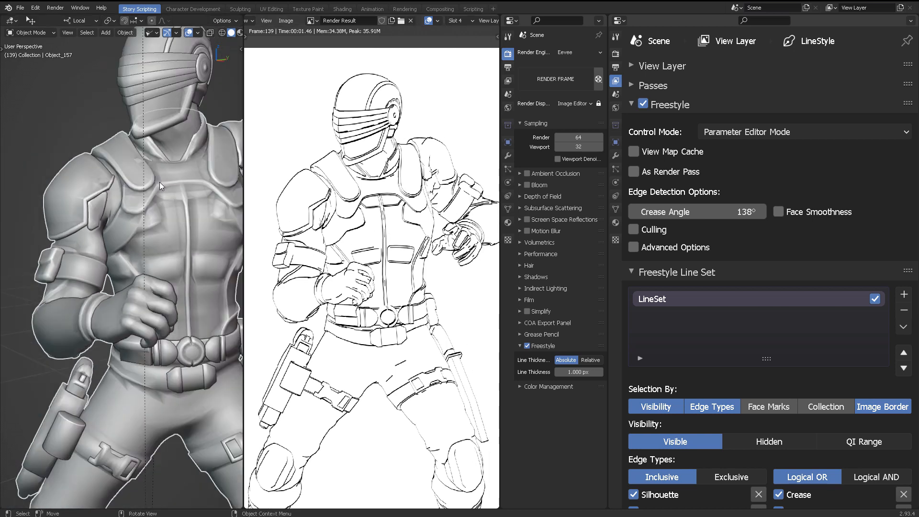
middle_drag(146, 177, 228, 176)
scroll(162, 179, up, 8)
scroll(143, 200, down, 5)
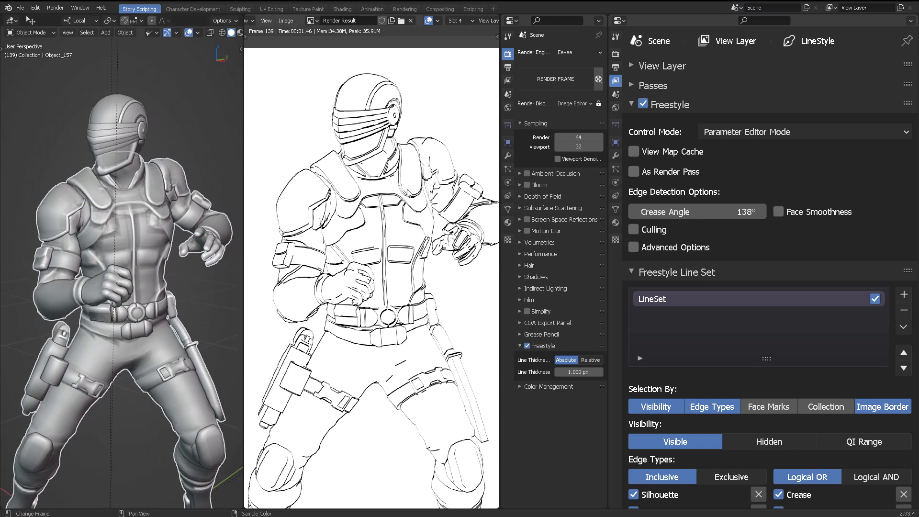
Frame the whole figure in both the 3D view and the render, and widen the render view area to fit it.
key(F12)
middle_drag(419, 237, 412, 189)
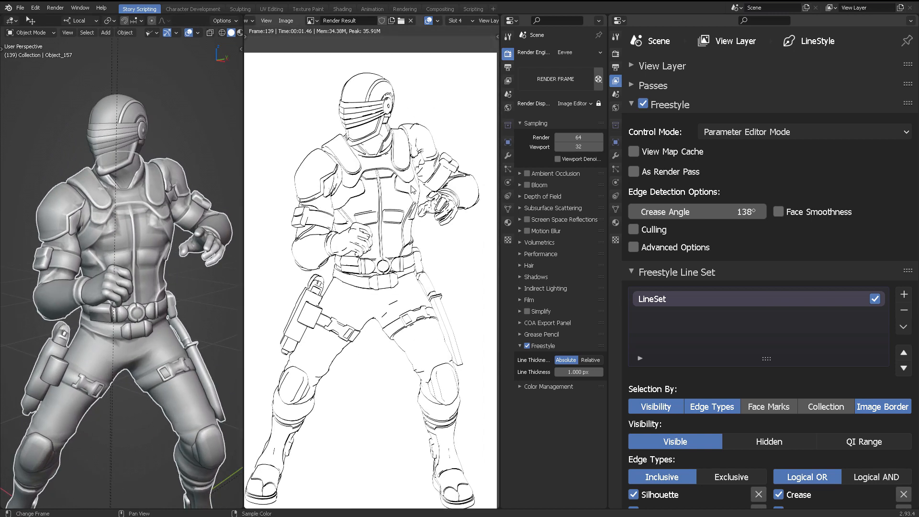
shift+middle_drag(172, 404, 170, 309)
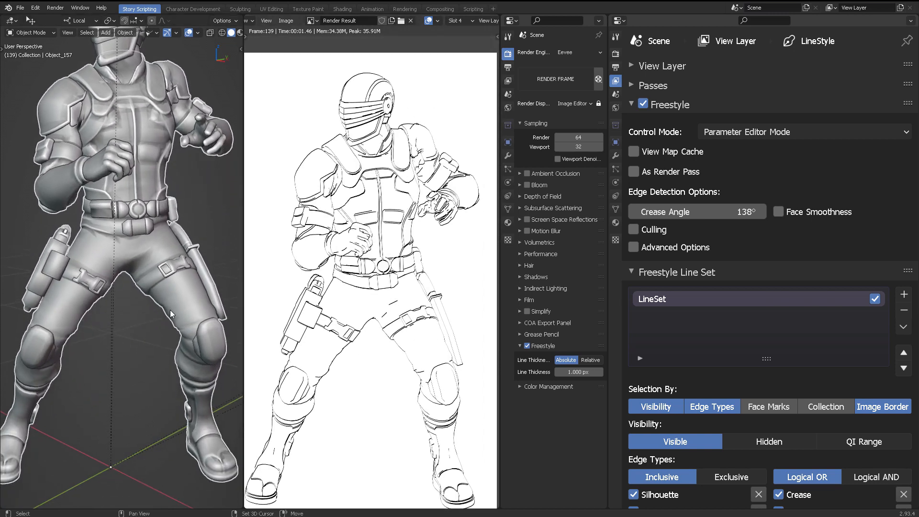
scroll(186, 314, down, 5)
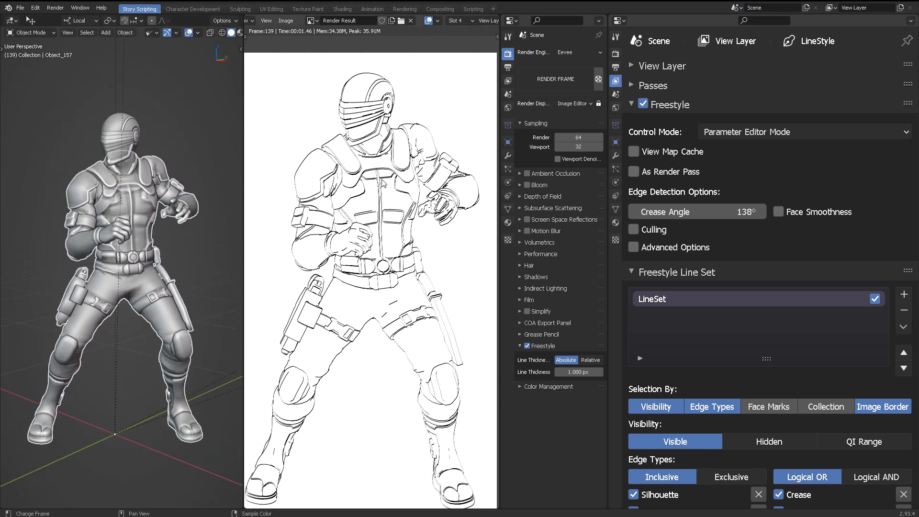
mouse_move(130, 274)
middle_down()
mouse_move(111, 283)
mouse_move(143, 275)
middle_up()
scroll(419, 250, down, 1)
middle_drag(419, 251, 424, 245)
scroll(424, 245, up, 1)
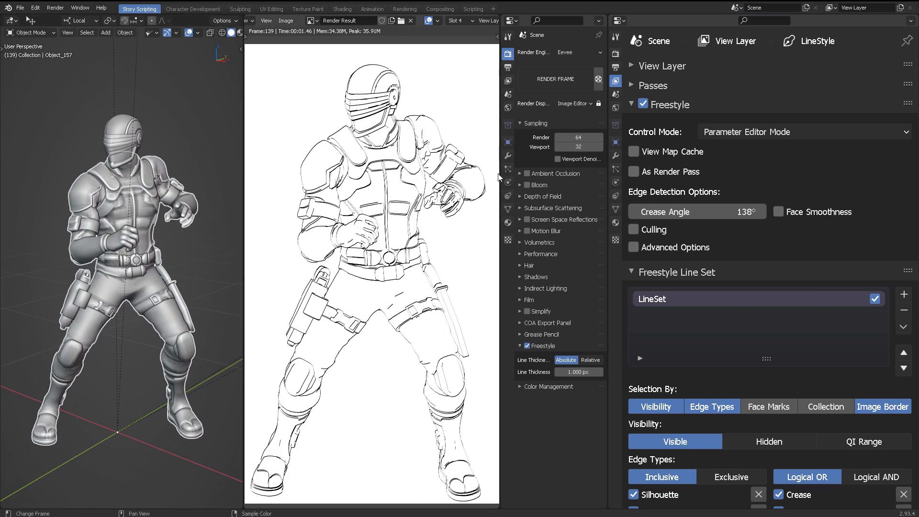
drag(499, 177, 529, 178)
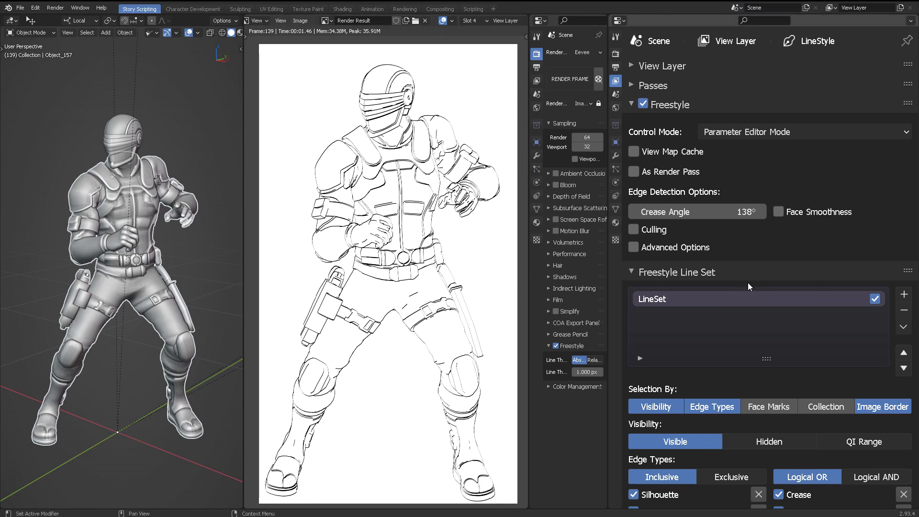
Collapse the Freestyle line set settings and enable the Along Stroke thickness modifier for rendering.
scroll(747, 283, down, 5)
click(631, 156)
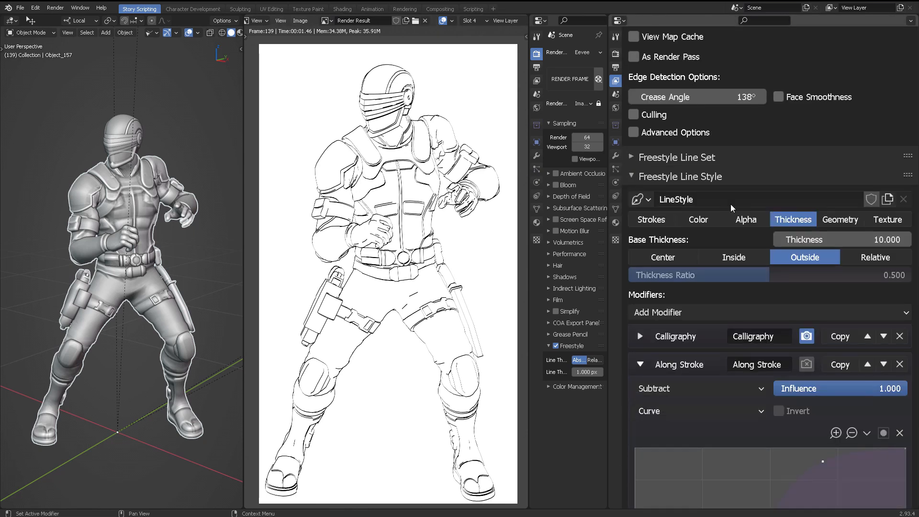
scroll(724, 201, down, 5)
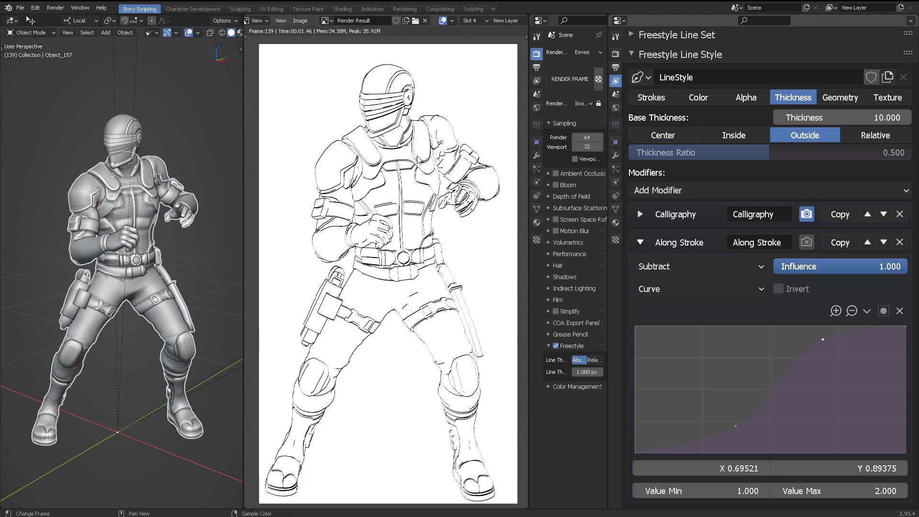
middle_drag(160, 151, 175, 166)
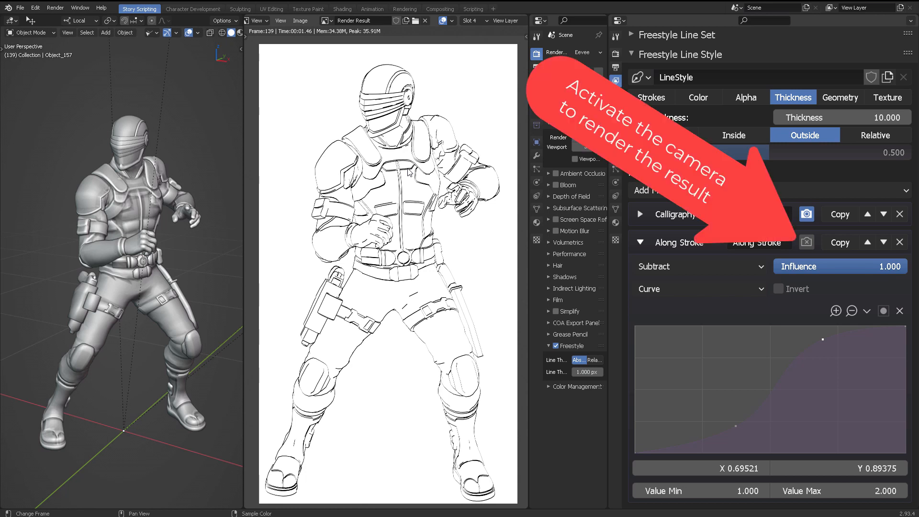
scroll(790, 370, up, 3)
scroll(792, 353, down, 3)
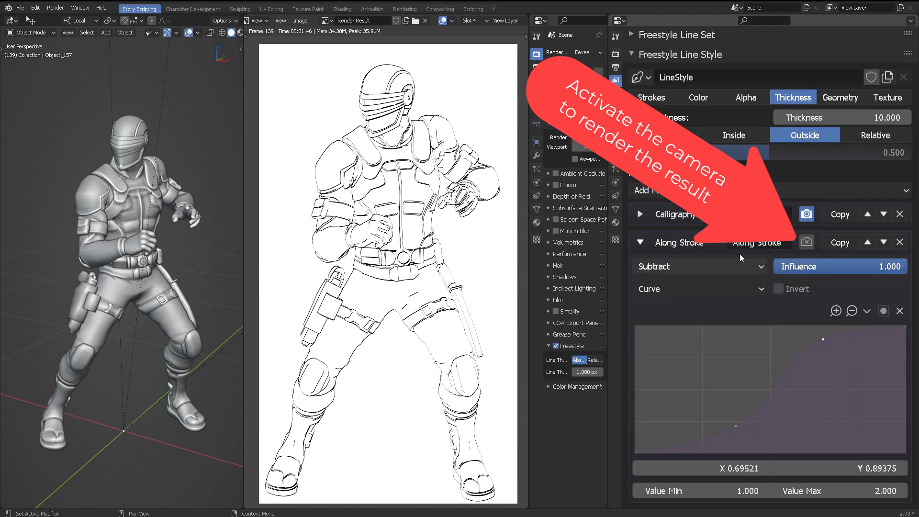
click(805, 242)
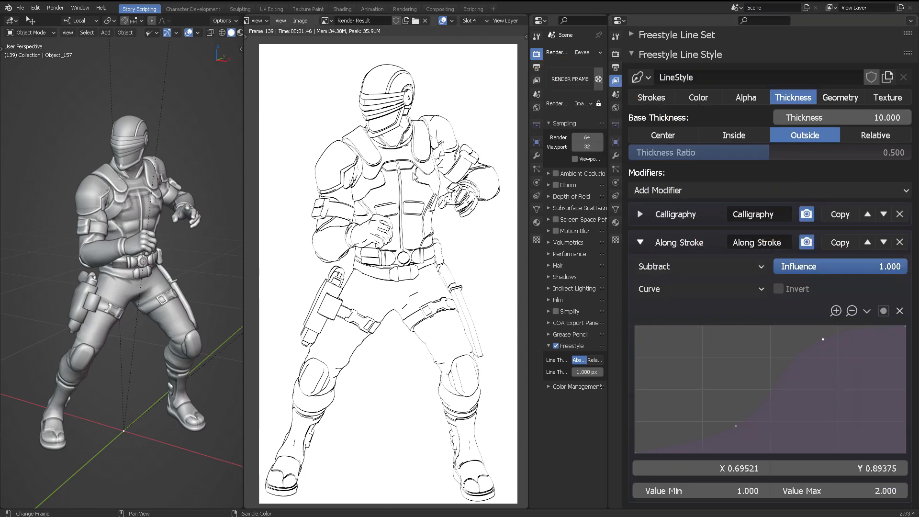
Render the frame with the Along Stroke modifier active and inspect the new lines on the helmet, shoulder and torso.
scroll(413, 182, up, 2)
middle_drag(425, 137, 403, 218)
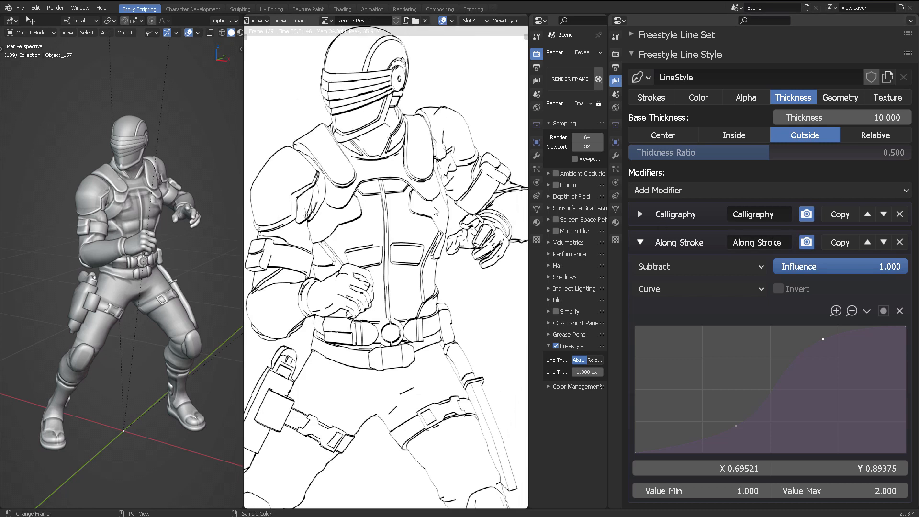
key(F12)
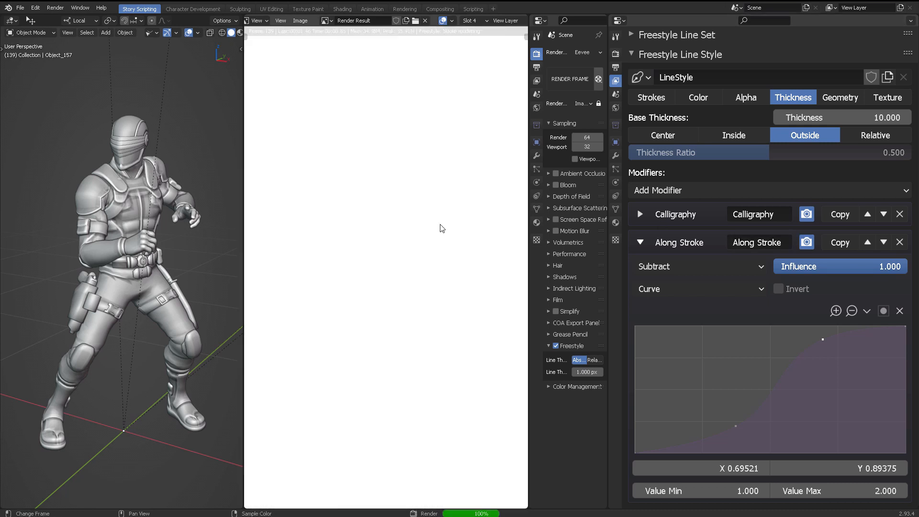
scroll(413, 226, up, 4)
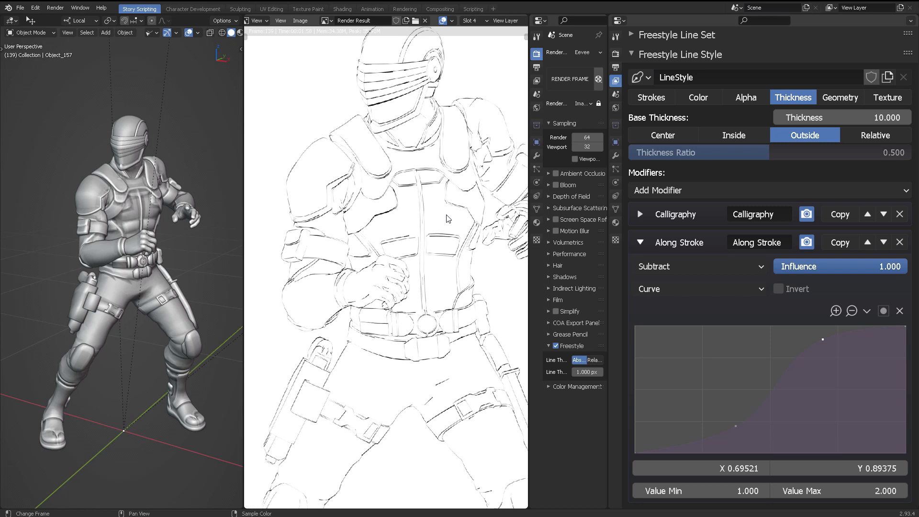
middle_drag(414, 169, 438, 221)
scroll(430, 213, down, 1)
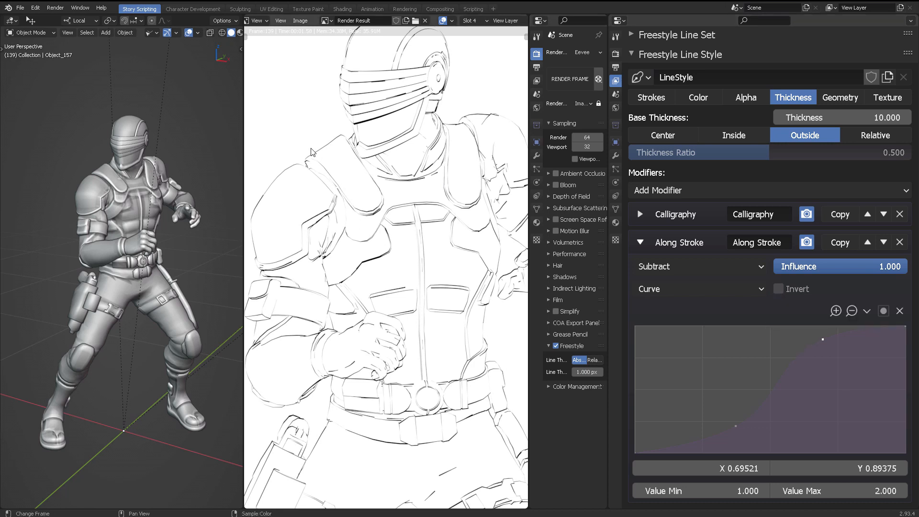
middle_drag(299, 190, 331, 191)
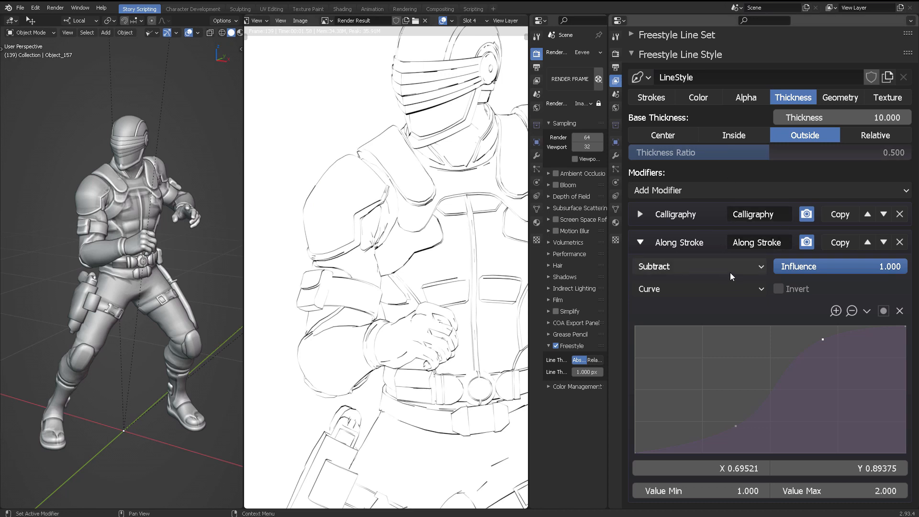
Enable Invert on the Along Stroke modifier while keeping the Curve mapping, and render the frame into Slot 5.
click(725, 289)
click(713, 264)
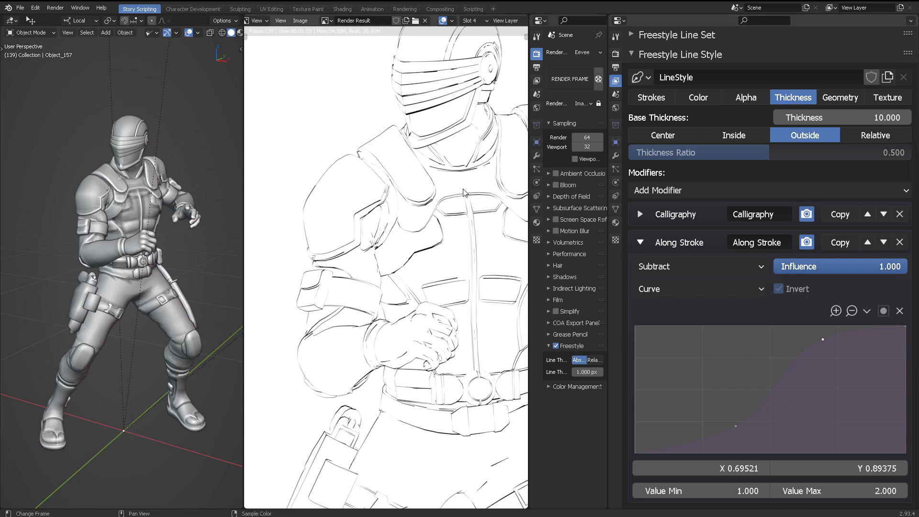
middle_drag(459, 140, 419, 140)
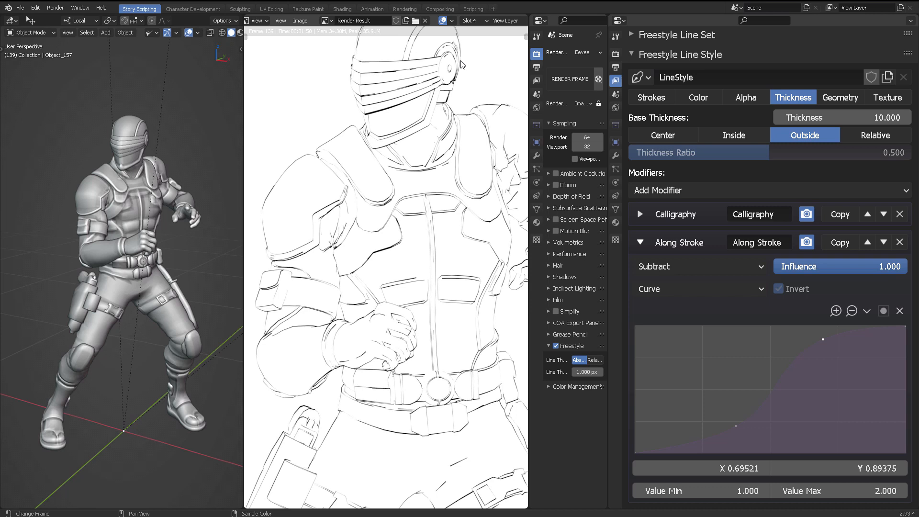
click(479, 20)
click(487, 71)
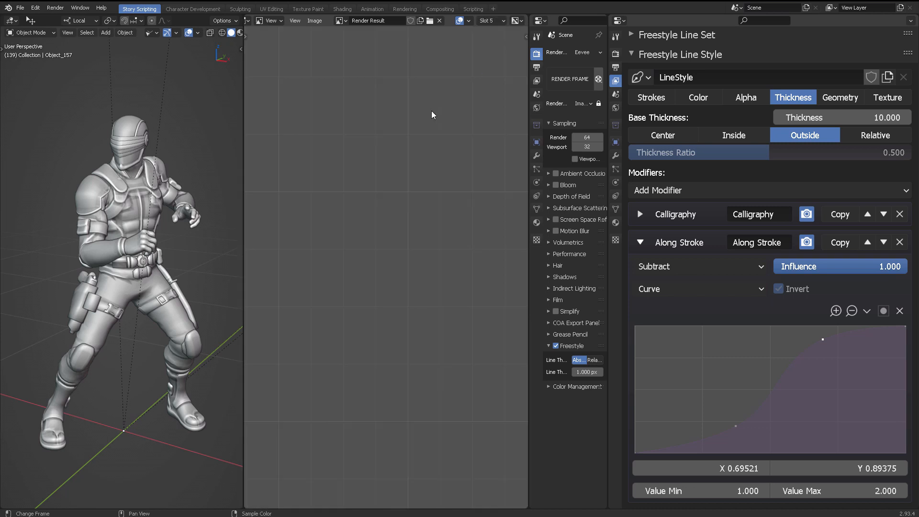
key(F12)
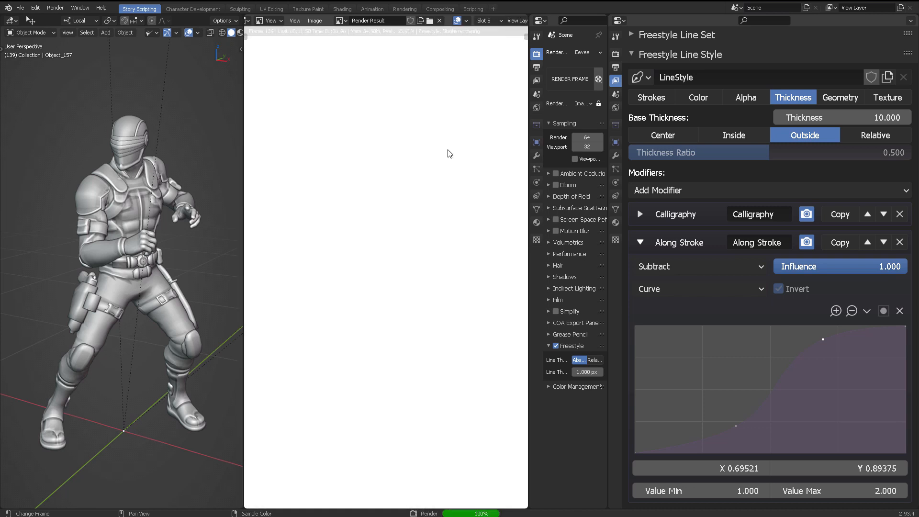
mouse_move(383, 233)
middle_down()
mouse_move(426, 201)
mouse_move(383, 221)
middle_up()
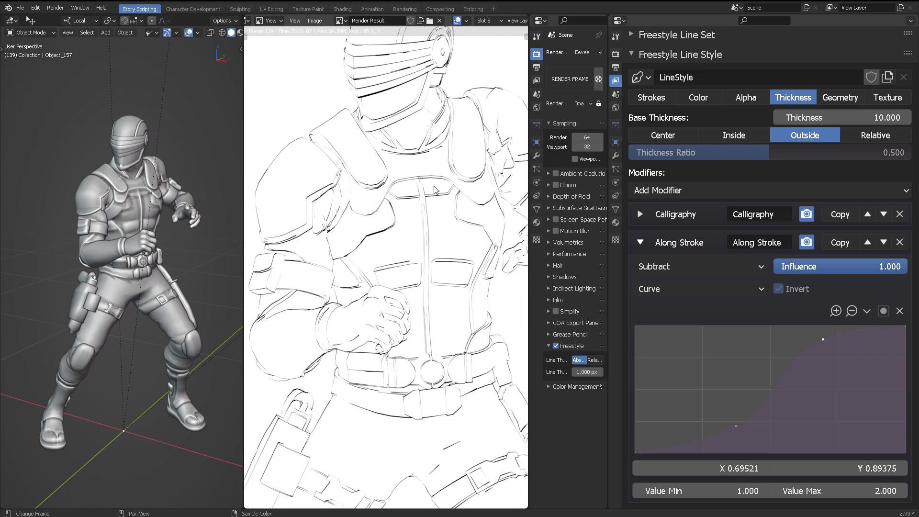
middle_drag(434, 186, 420, 189)
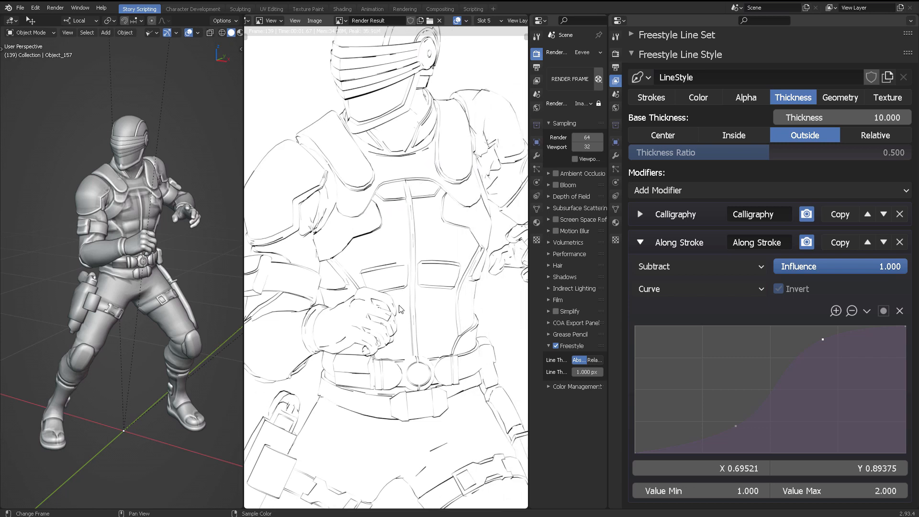
Set the Freestyle crease angle to 137° and render the frame again.
scroll(755, 196, up, 8)
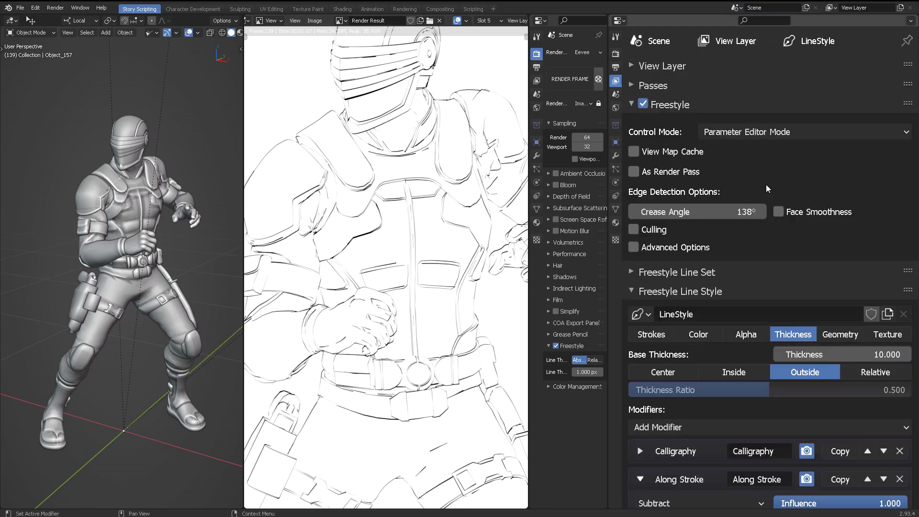
click(732, 210)
text(1)
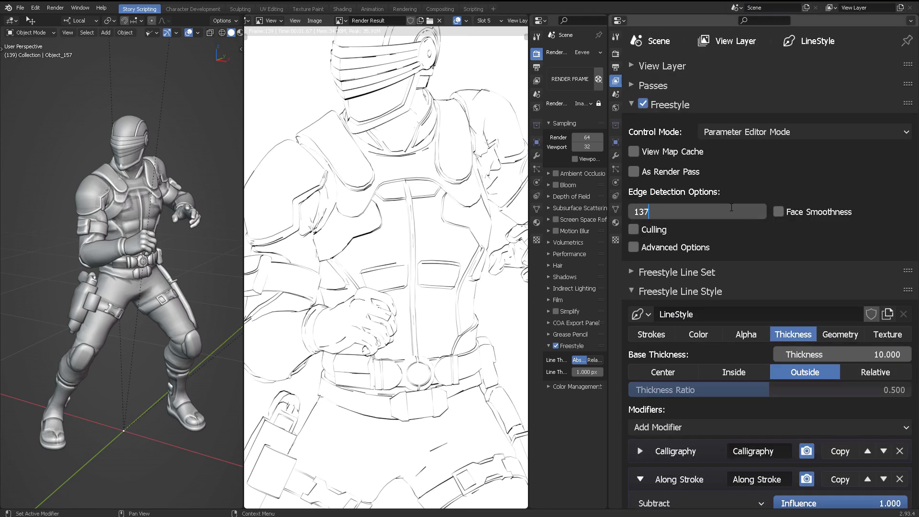
text(37)
key(Return)
key(F12)
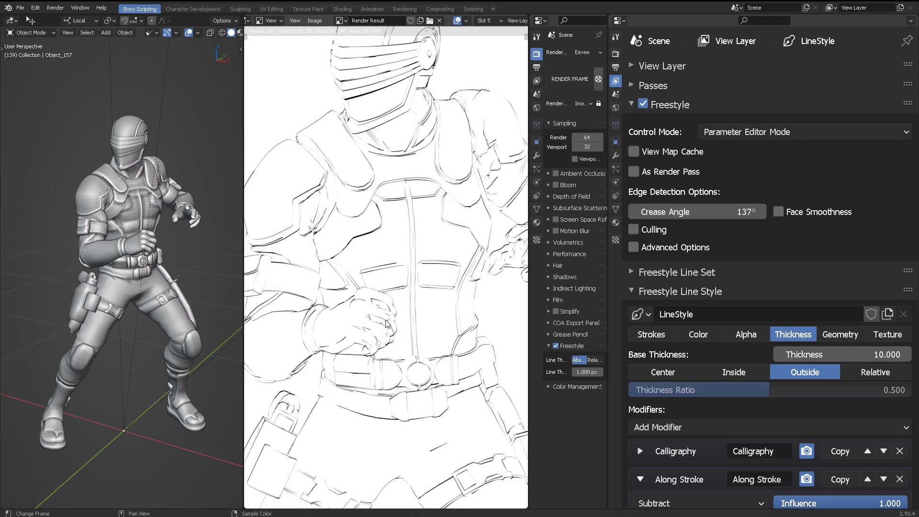
Examine the line quality of the new render from the helmet and torso down to the legs and as a whole figure.
scroll(426, 345, down, 2)
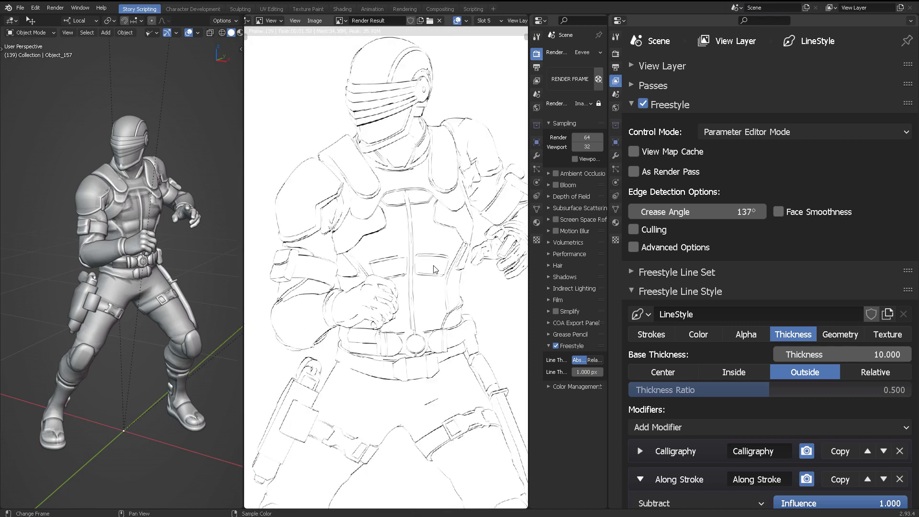
scroll(435, 262, down, 1)
mouse_move(435, 262)
middle_down()
mouse_move(423, 208)
mouse_move(434, 261)
middle_up()
scroll(423, 209, down, 2)
scroll(423, 206, up, 2)
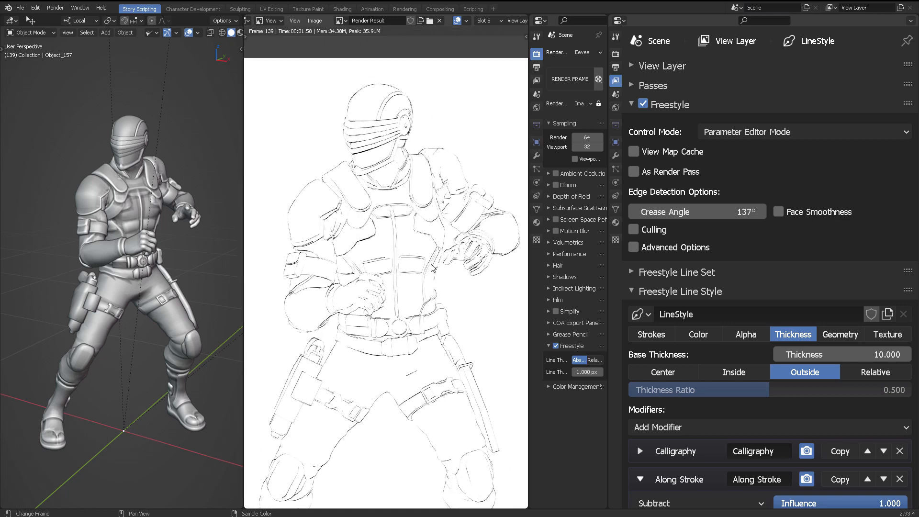
scroll(434, 261, up, 2)
middle_drag(437, 214, 439, 299)
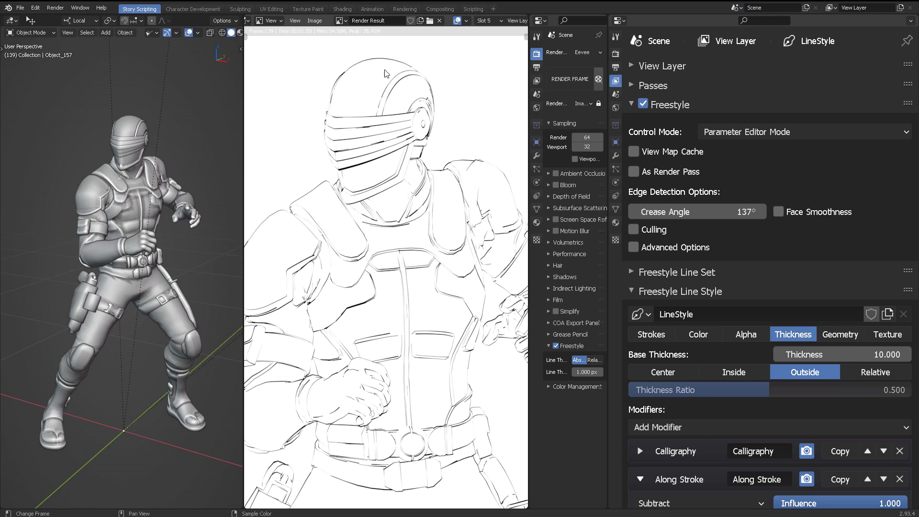
scroll(414, 147, up, 3)
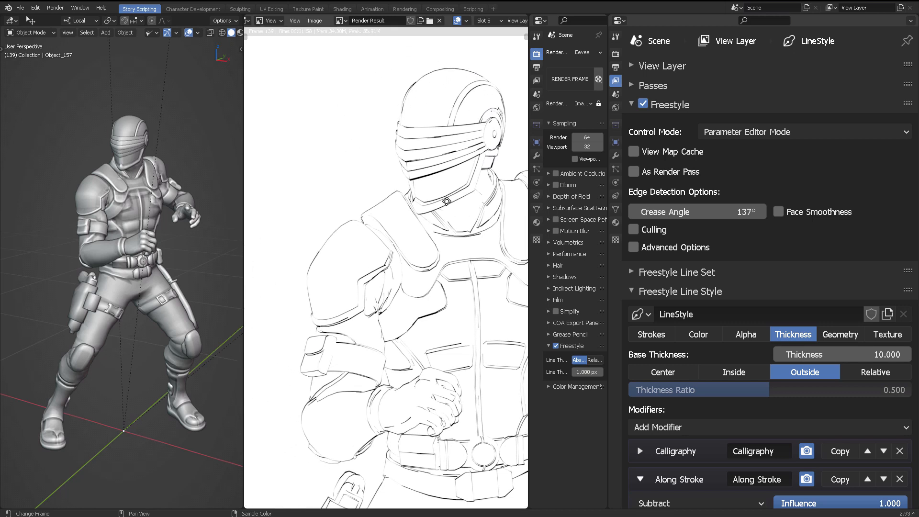
scroll(419, 191, down, 2)
middle_drag(447, 228, 437, 153)
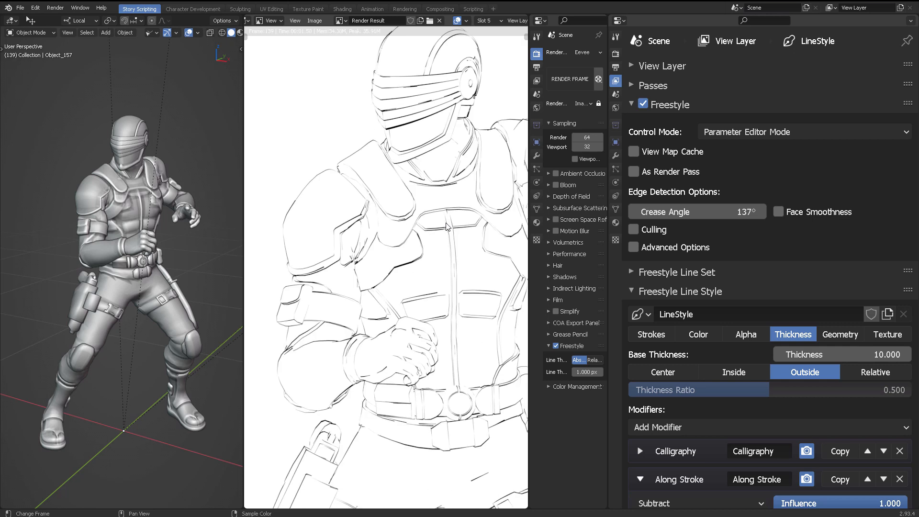
scroll(438, 162, down, 1)
middle_drag(439, 191, 401, 166)
scroll(426, 242, up, 4)
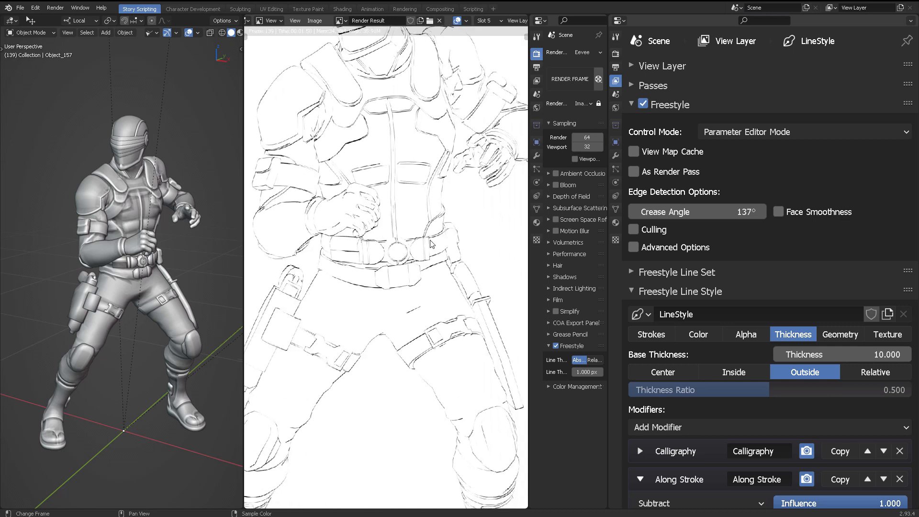
scroll(444, 289, down, 4)
scroll(333, 274, down, 3)
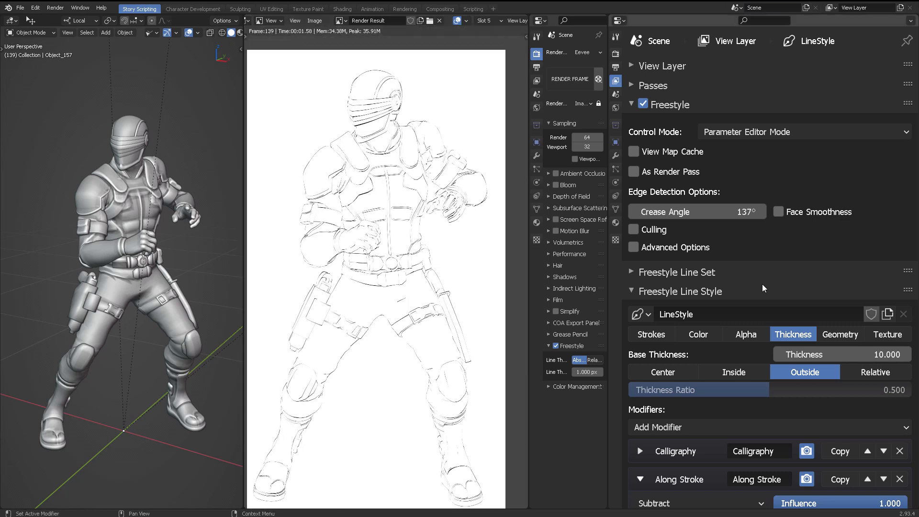
Widen the render properties area and review the Calligraphy modifier's blend, orientation and thickness settings.
scroll(850, 372, down, 10)
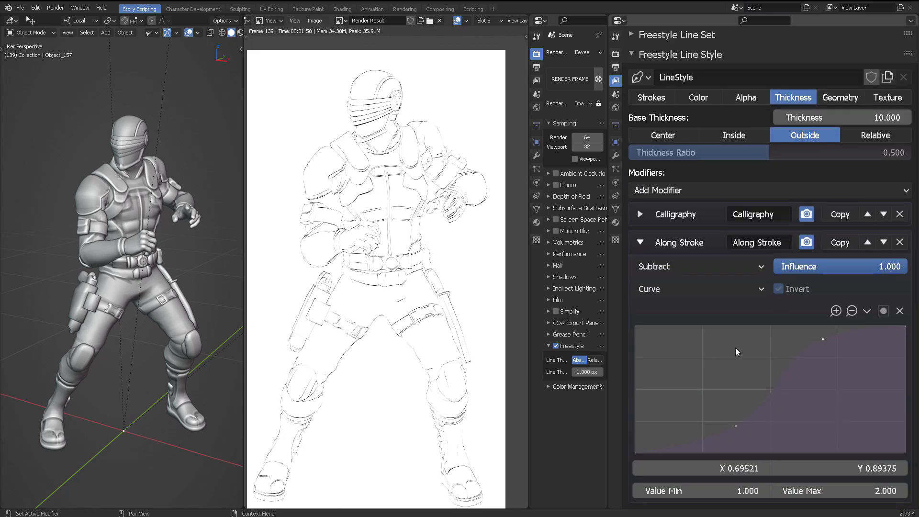
scroll(790, 312, up, 4)
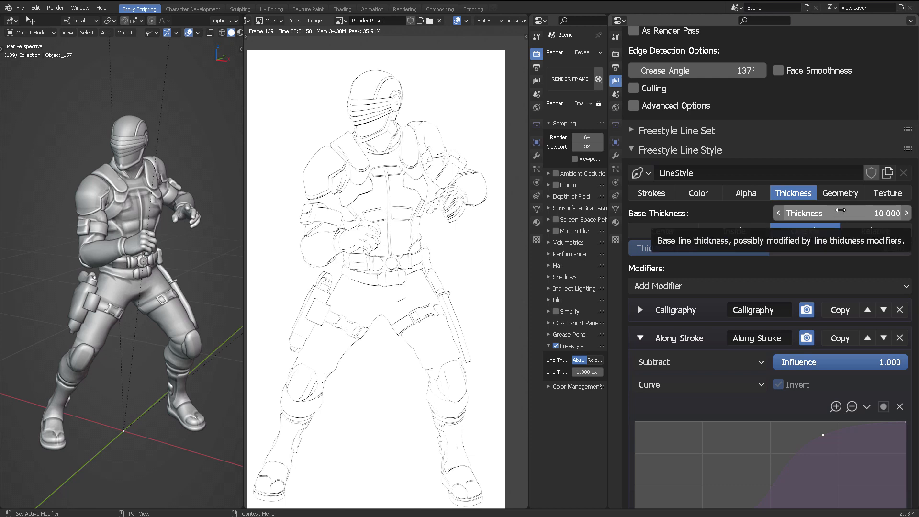
drag(528, 244, 487, 246)
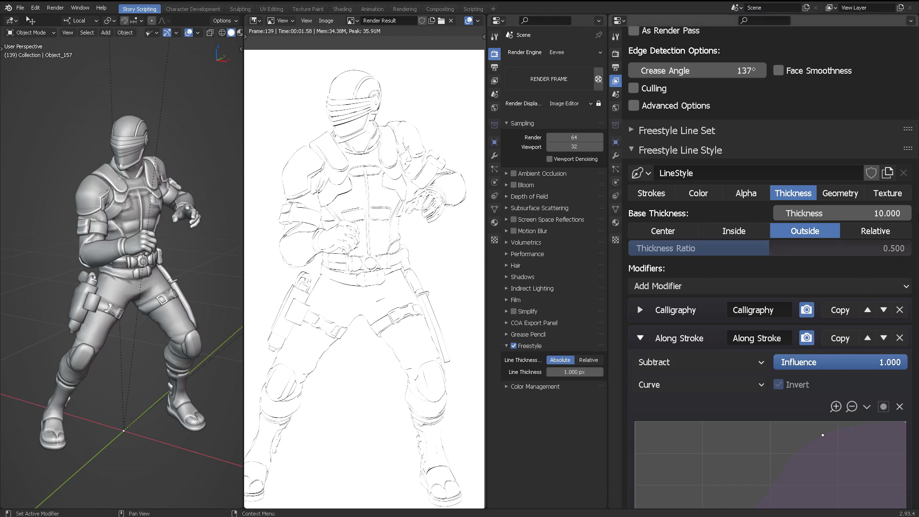
scroll(867, 324, down, 1)
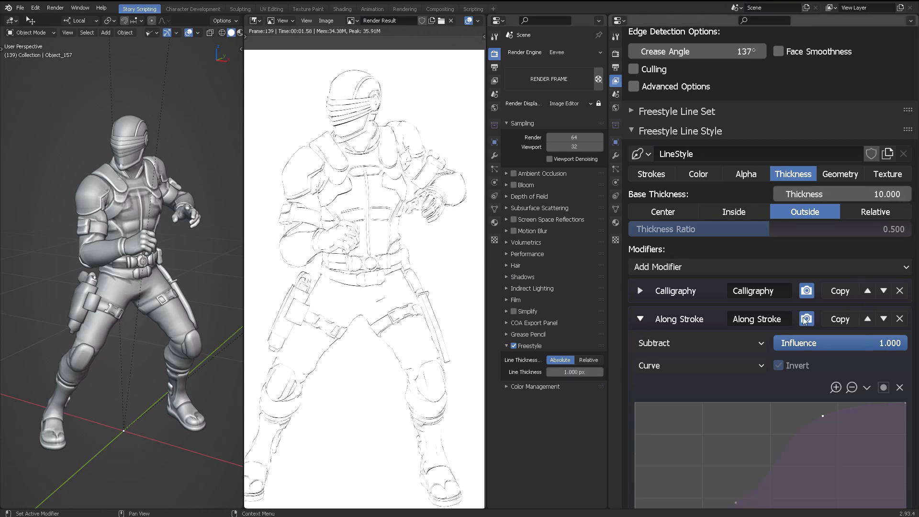
click(652, 288)
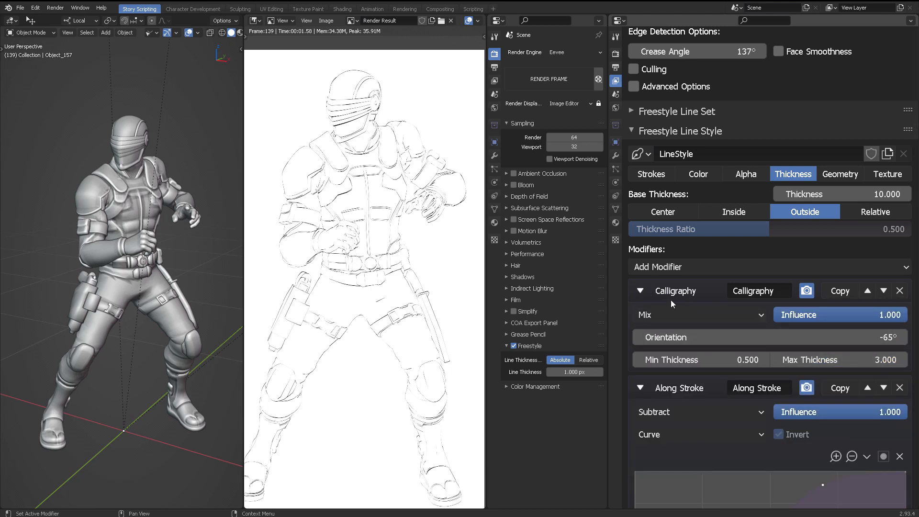
click(636, 287)
scroll(813, 356, down, 4)
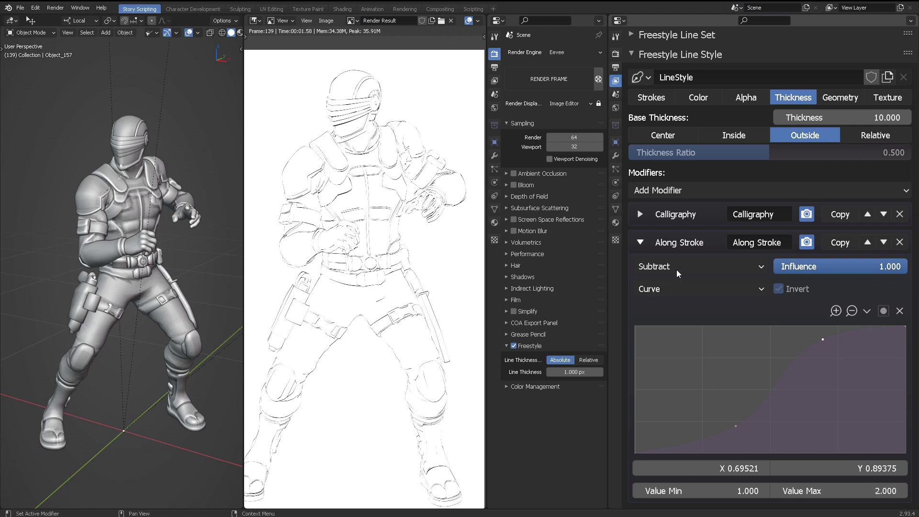
Set the Along Stroke modifier's minimum value to 0.78 and maximum value to 1.2, and render the frame again.
click(693, 269)
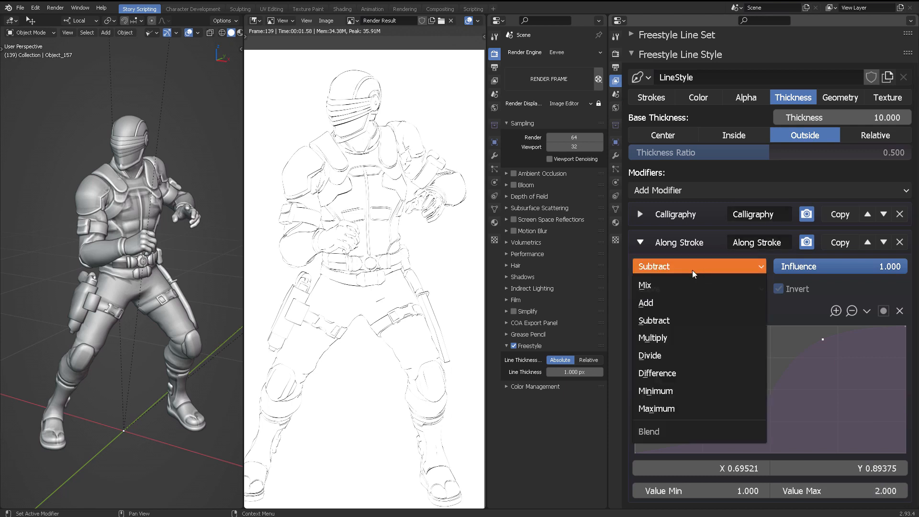
click(706, 272)
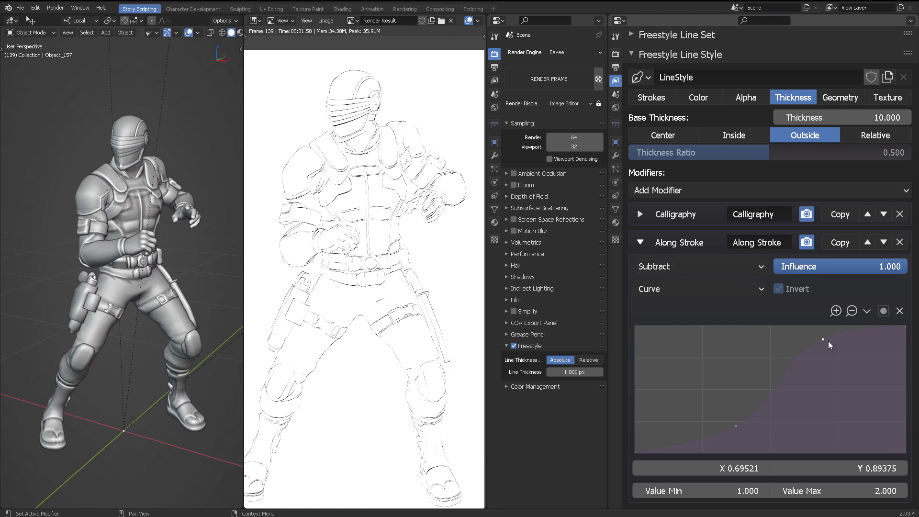
click(877, 491)
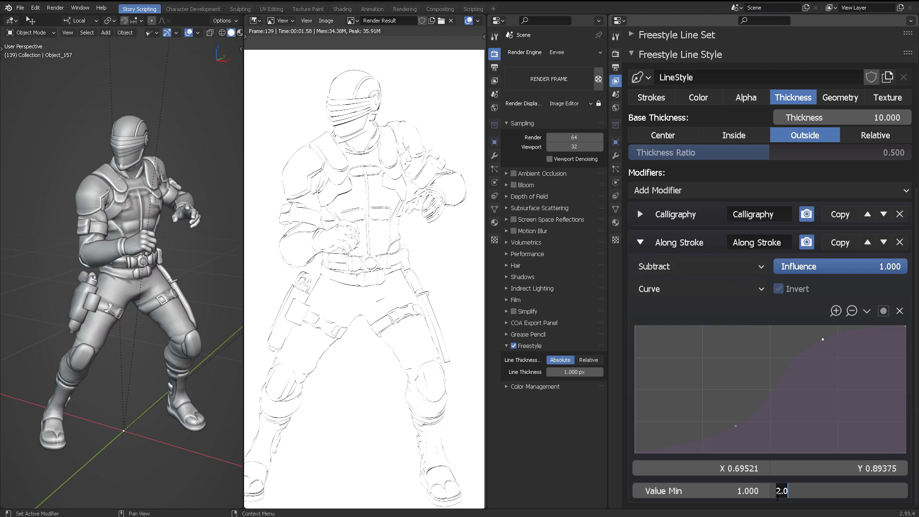
key(Return)
click(713, 492)
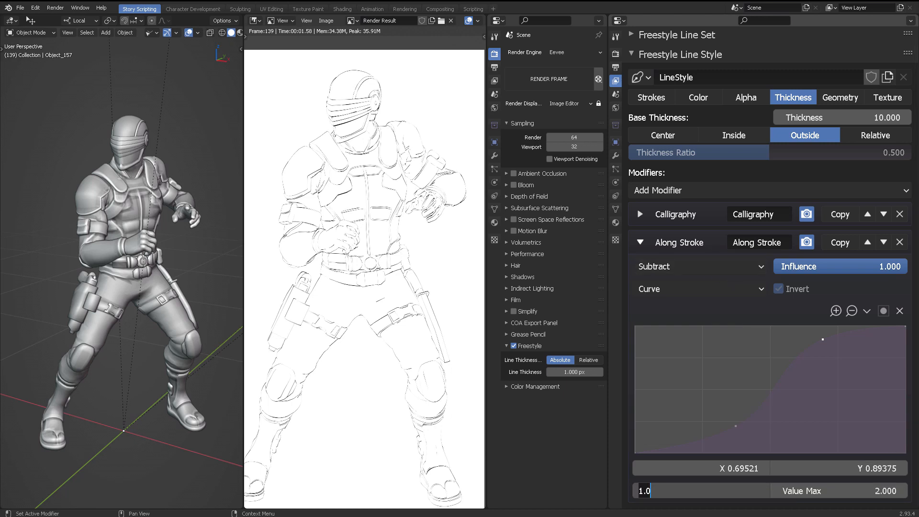
text(0.78)
key(Return)
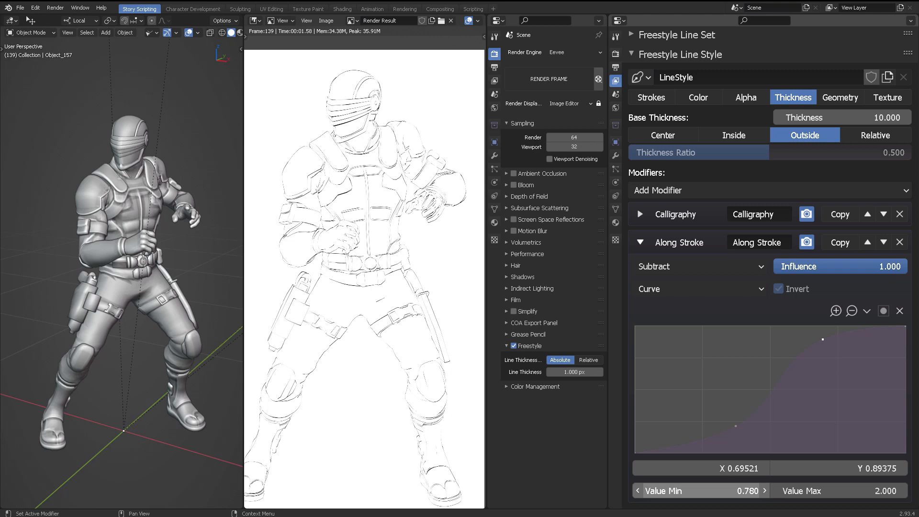
click(815, 487)
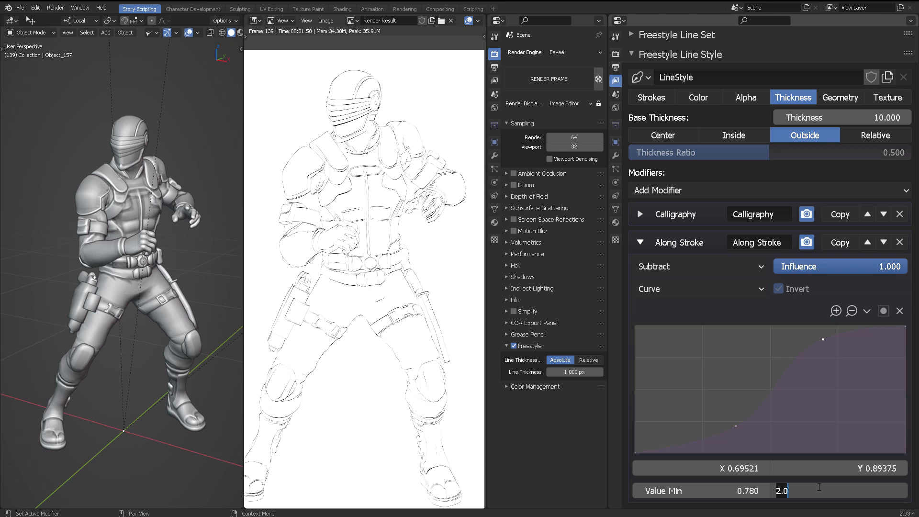
text(1.2)
key(Return)
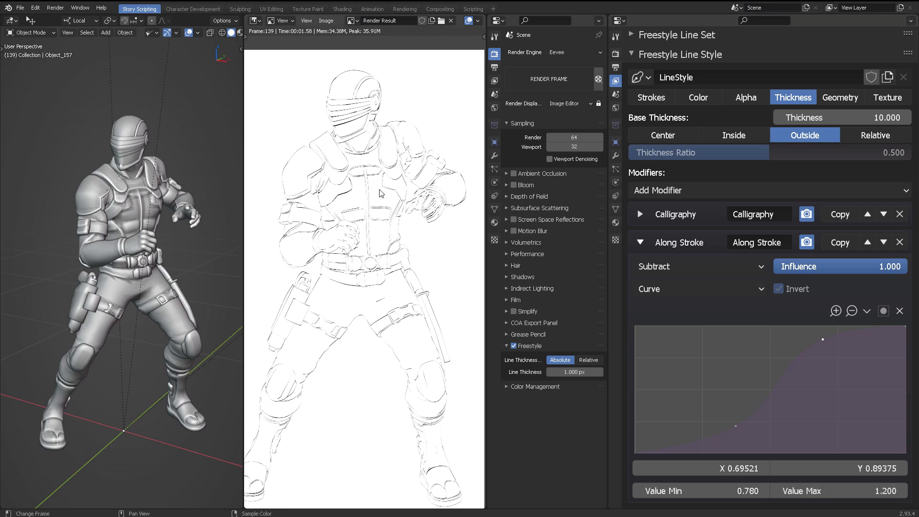
key(F12)
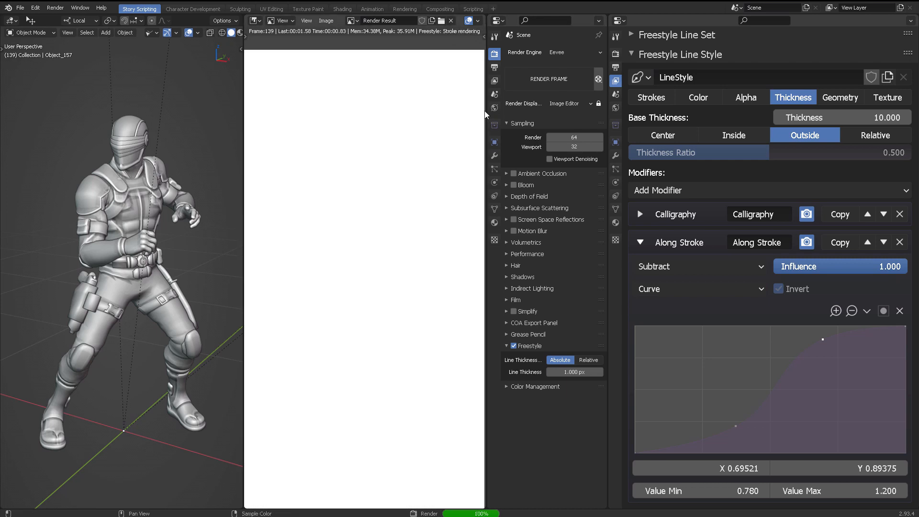
Compare the new render in slot 5 with the earlier renders in slots 1, 3 and 4 around the helmet and torso.
scroll(356, 188, up, 3)
middle_drag(357, 188, 389, 261)
scroll(434, 24, down, 5)
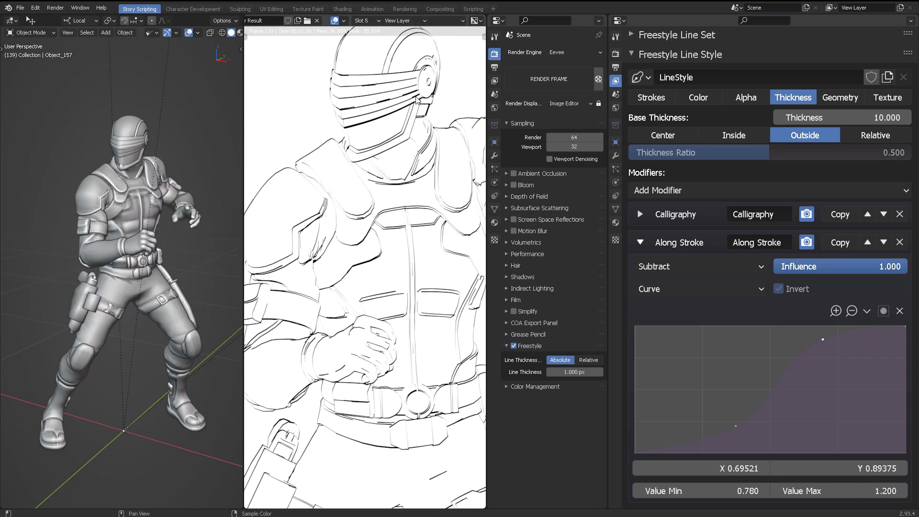
key(1)
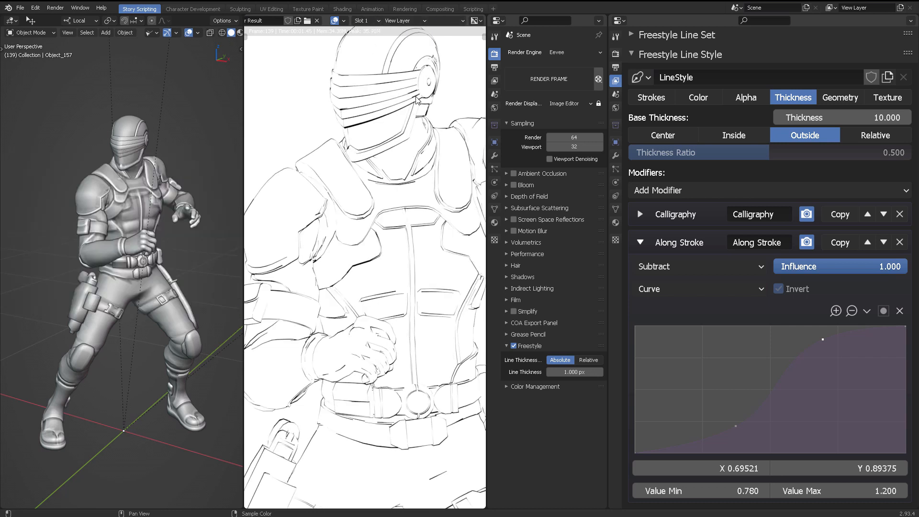
key(3)
key(4)
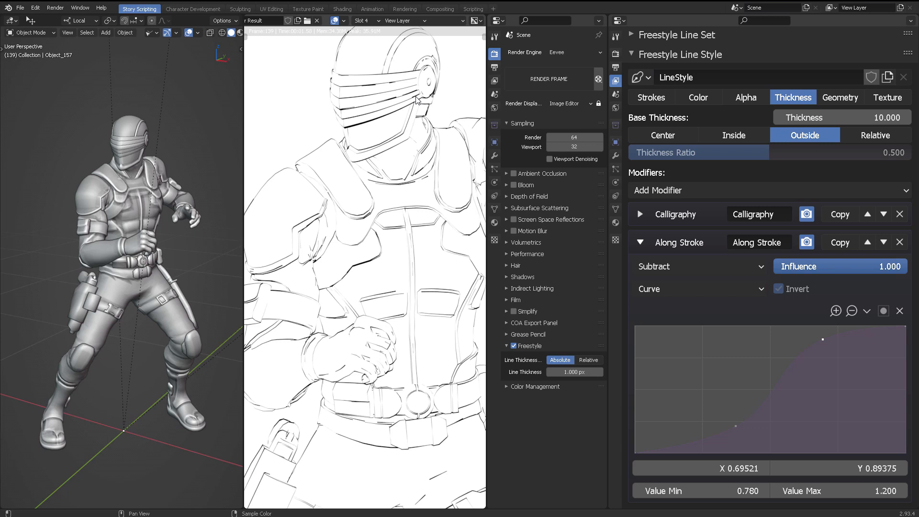
key(5)
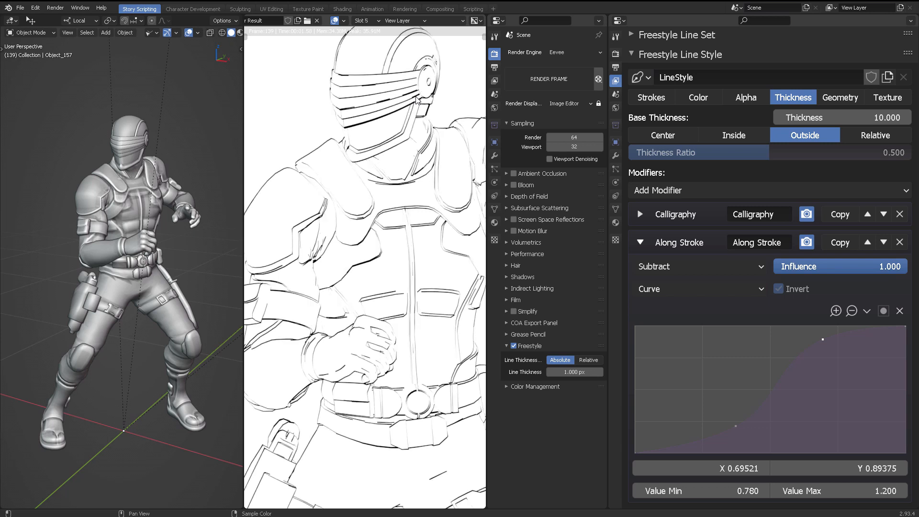
key(4)
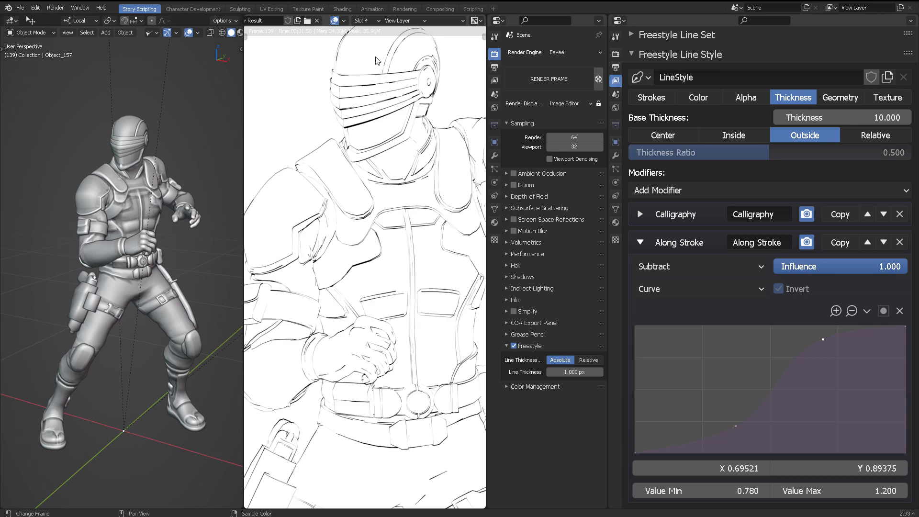
Widen the render image area on both sides and centre the figure's upper body in it.
drag(241, 127, 135, 128)
drag(487, 117, 561, 114)
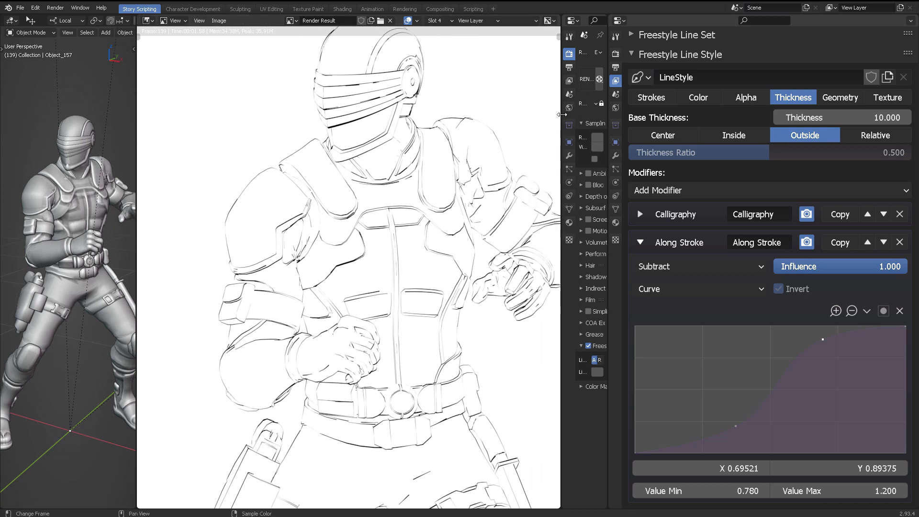
middle_drag(410, 183, 394, 183)
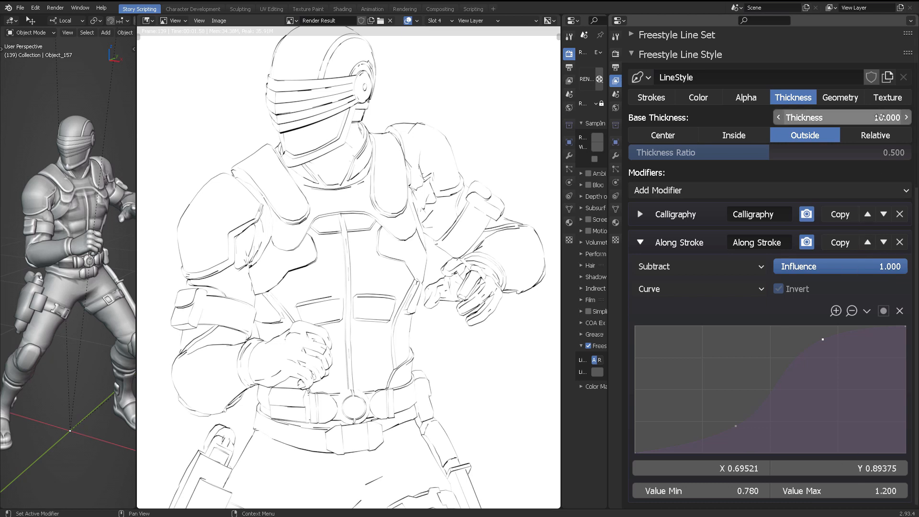
Set the line style's base thickness to 20 and render the frame into slot 6.
click(801, 117)
key(Return)
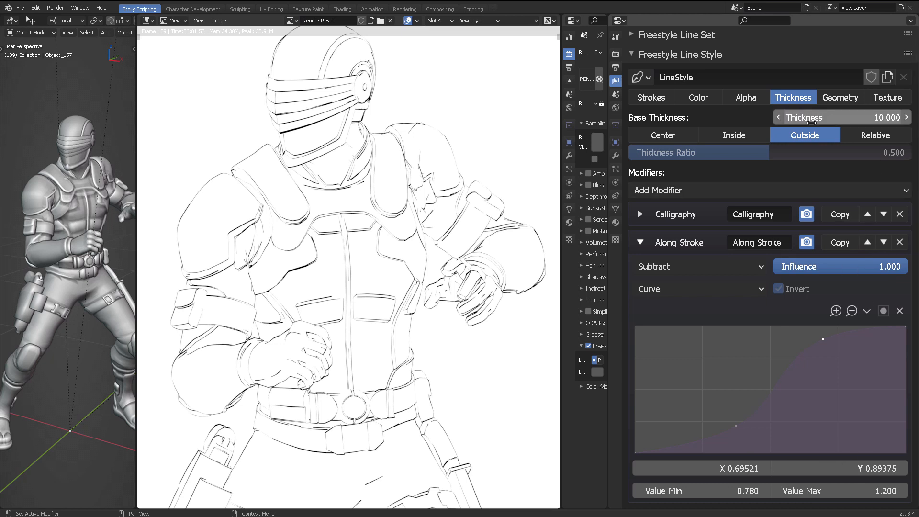
click(836, 117)
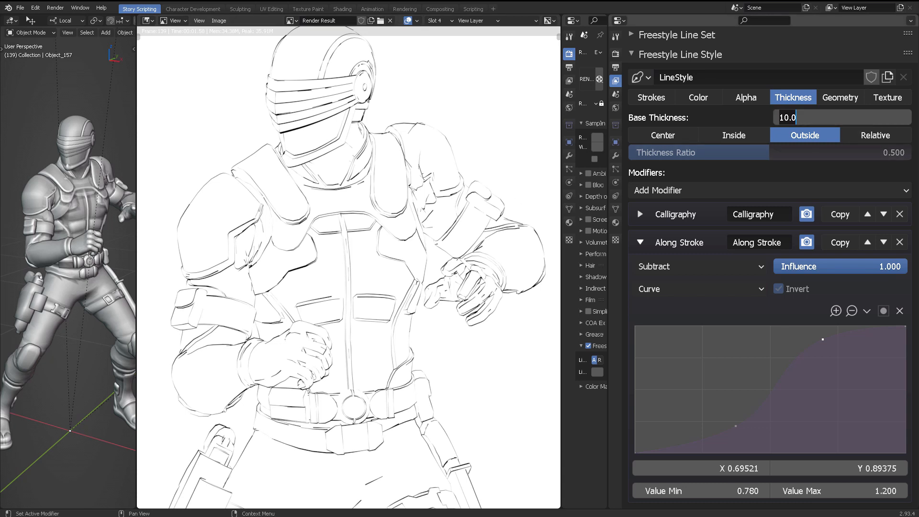
text(20)
key(Return)
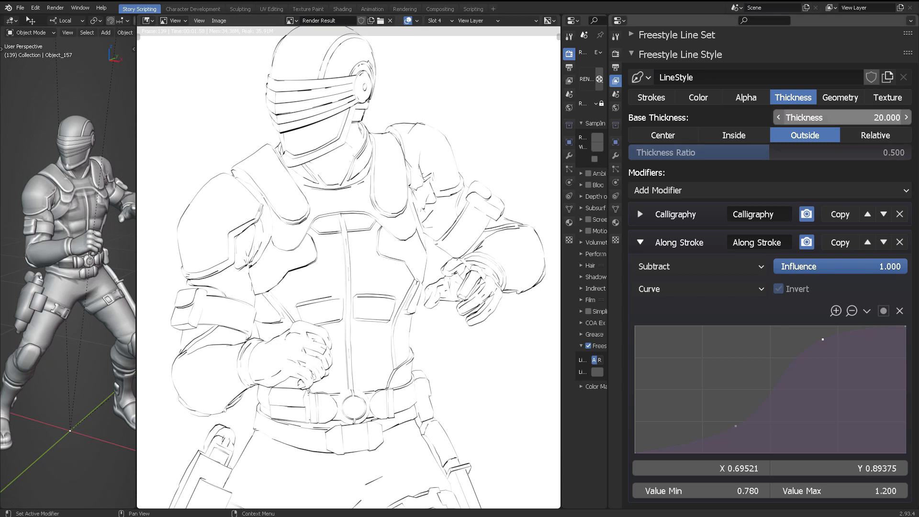
click(436, 21)
click(443, 79)
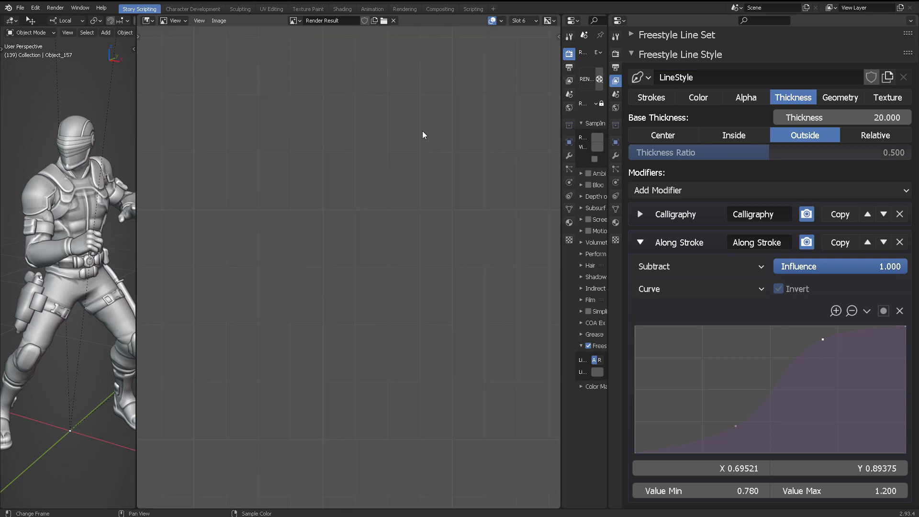
key(F12)
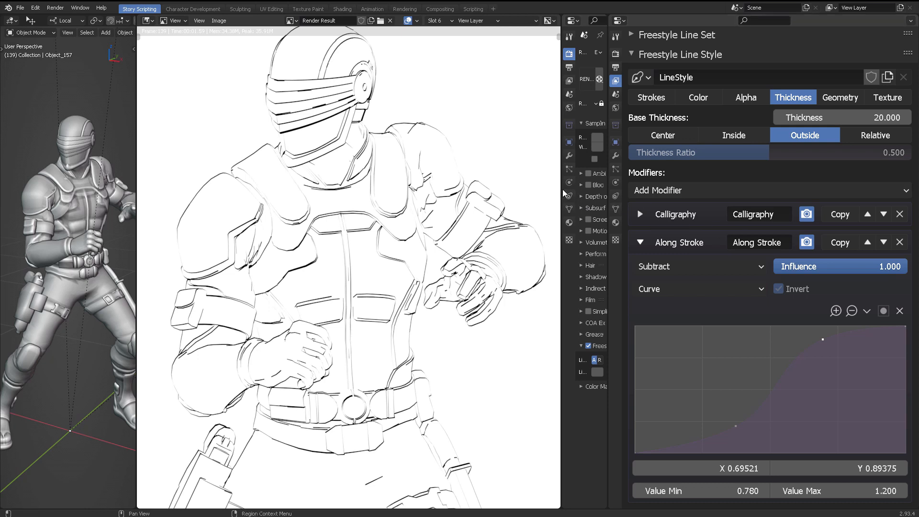
Disable the Calligraphy and Along Stroke thickness modifiers and render the frame again.
drag(562, 190, 492, 192)
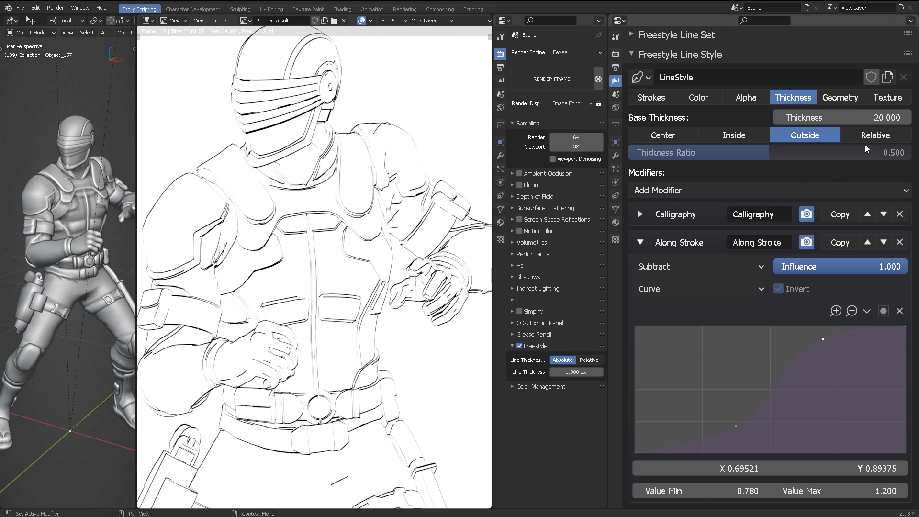
click(806, 214)
click(806, 242)
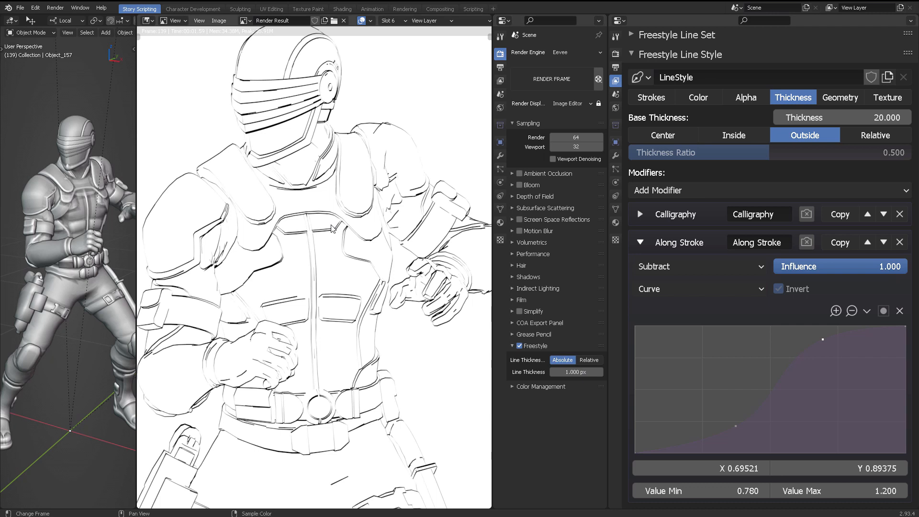
key(F12)
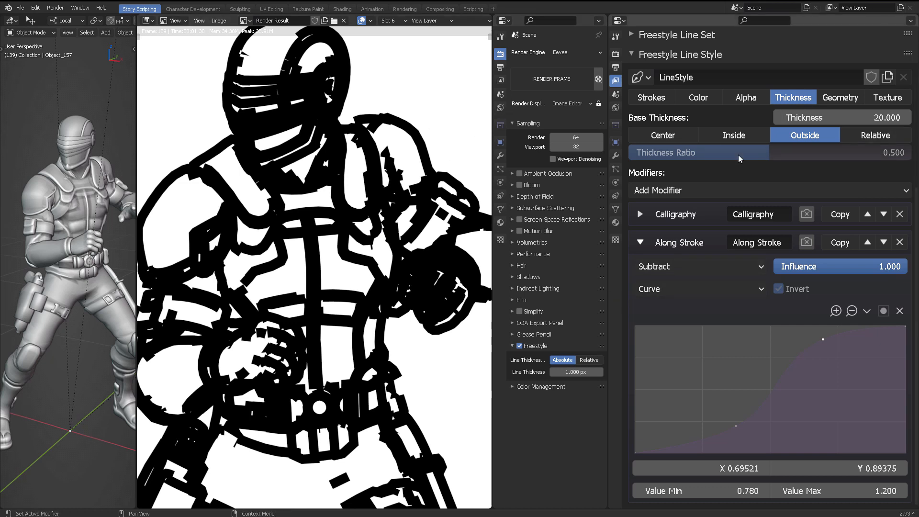
Set the base thickness to 10, re-enable the Calligraphy and Along Stroke modifiers, and render the frame again.
click(832, 117)
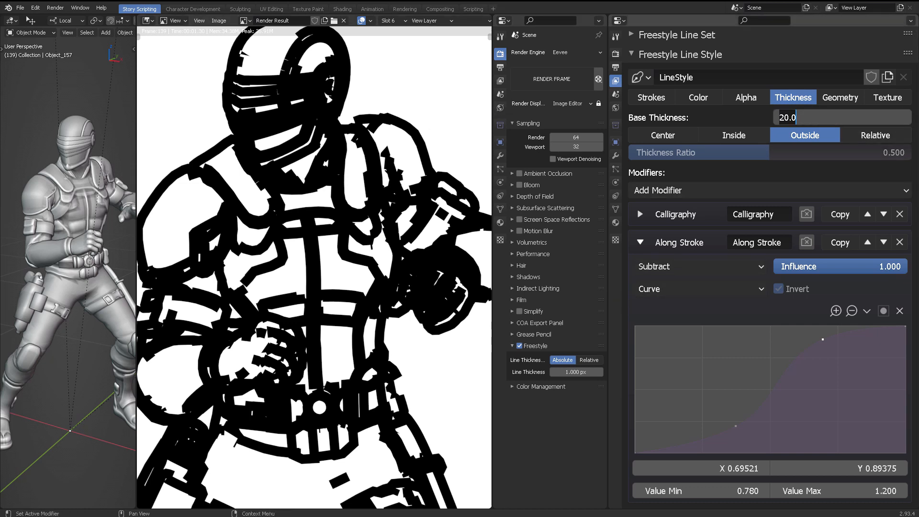
text(10)
key(Return)
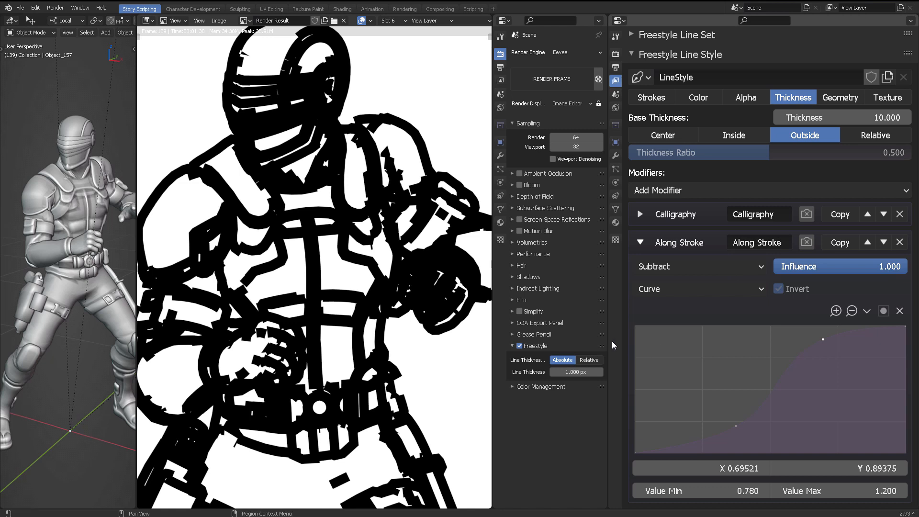
click(806, 214)
click(806, 242)
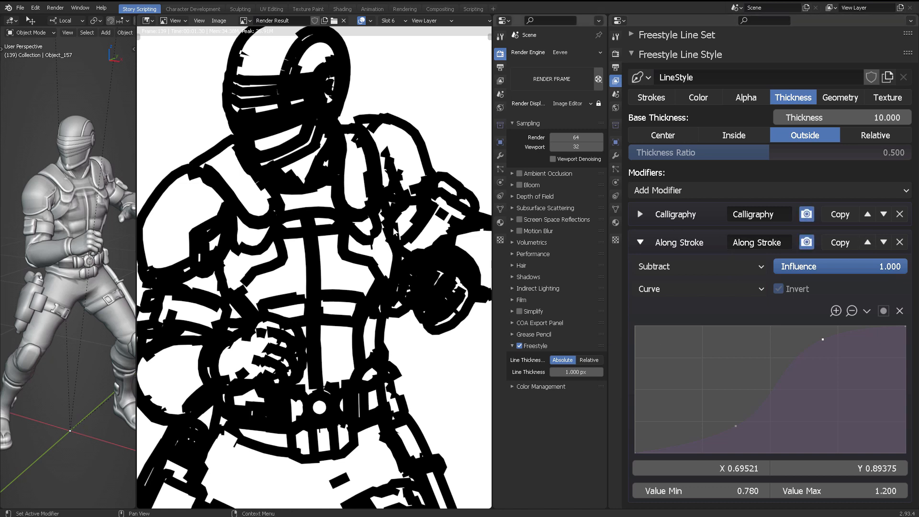
key(F12)
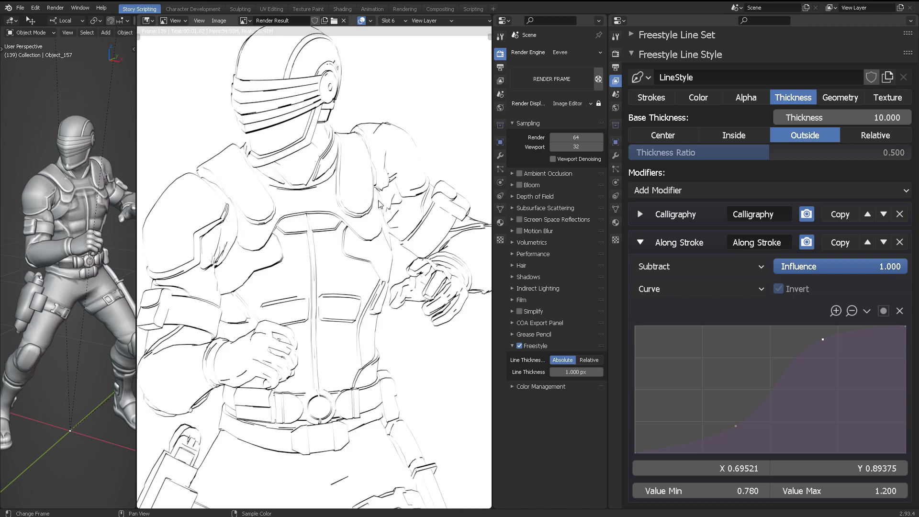
Examine the line work of the render across the arms, belt, holster, legs and helmet, and as a whole figure.
middle_drag(380, 201, 356, 201)
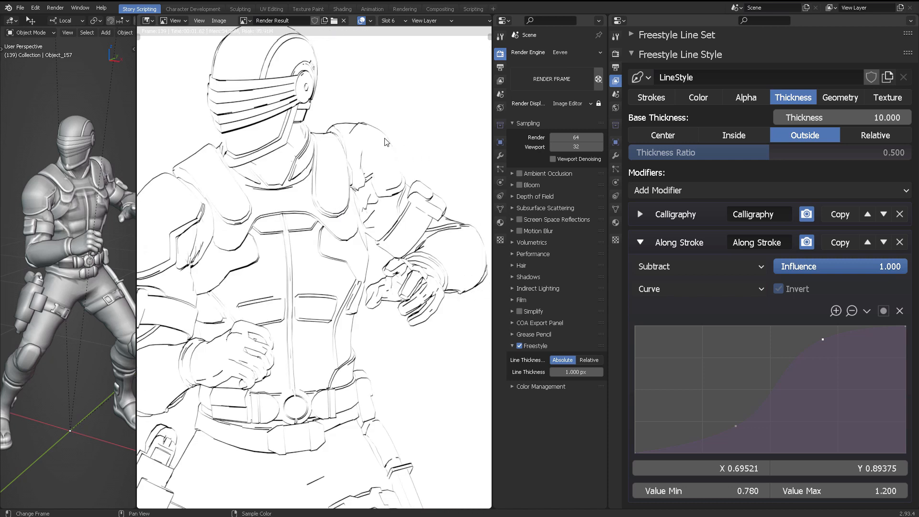
middle_drag(172, 221, 254, 159)
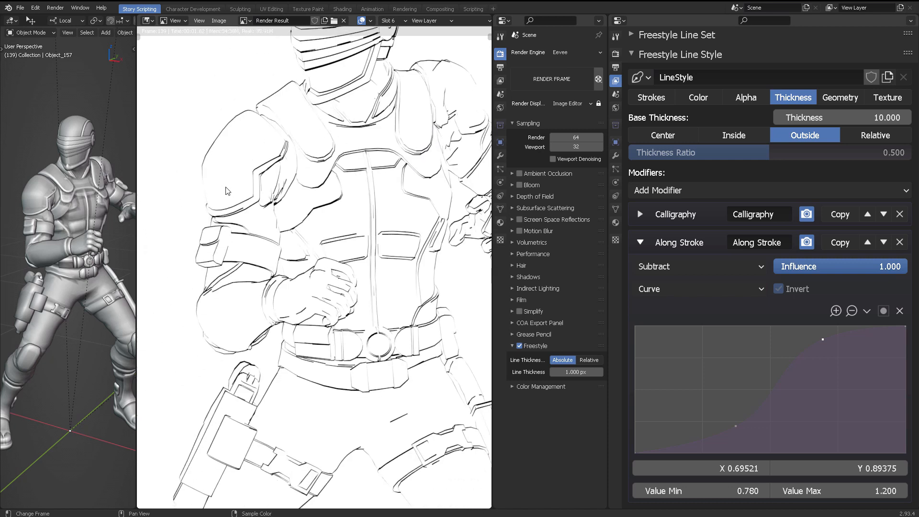
middle_drag(306, 236, 286, 65)
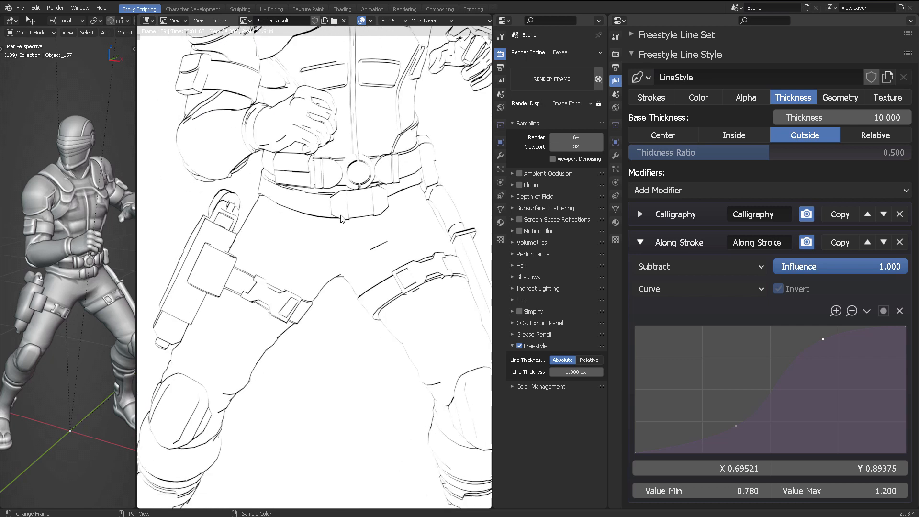
middle_drag(319, 310, 328, 286)
middle_drag(195, 347, 266, 308)
middle_drag(316, 261, 229, 372)
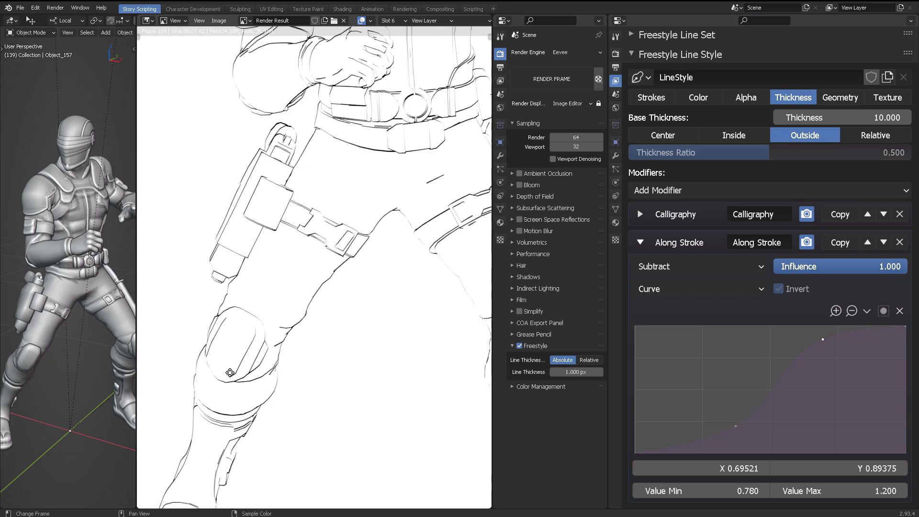
middle_drag(305, 213, 231, 383)
scroll(353, 245, down, 2)
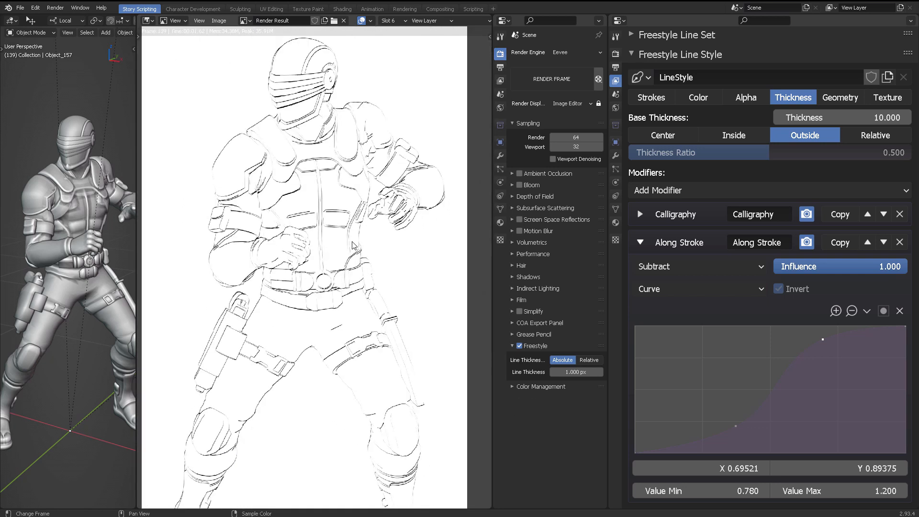
scroll(353, 245, down, 2)
scroll(374, 211, down, 1)
middle_drag(388, 221, 333, 186)
scroll(333, 187, up, 5)
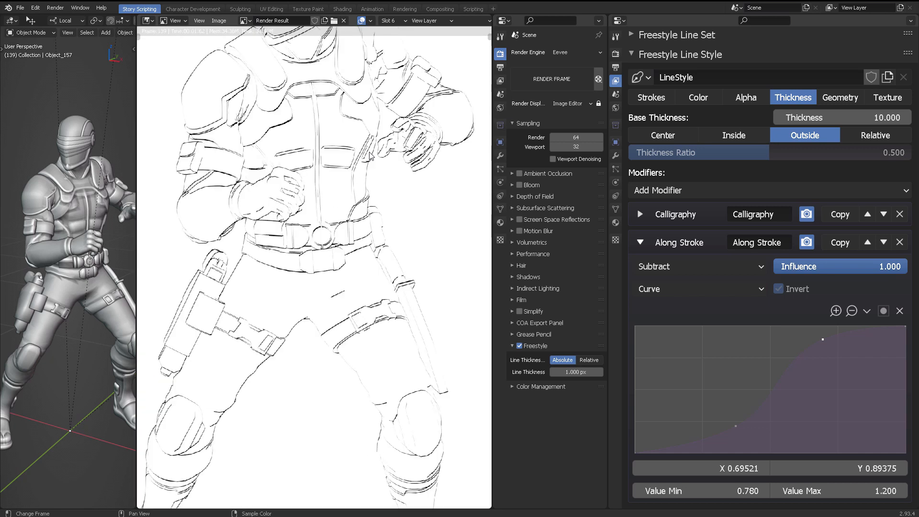
scroll(382, 222, down, 4)
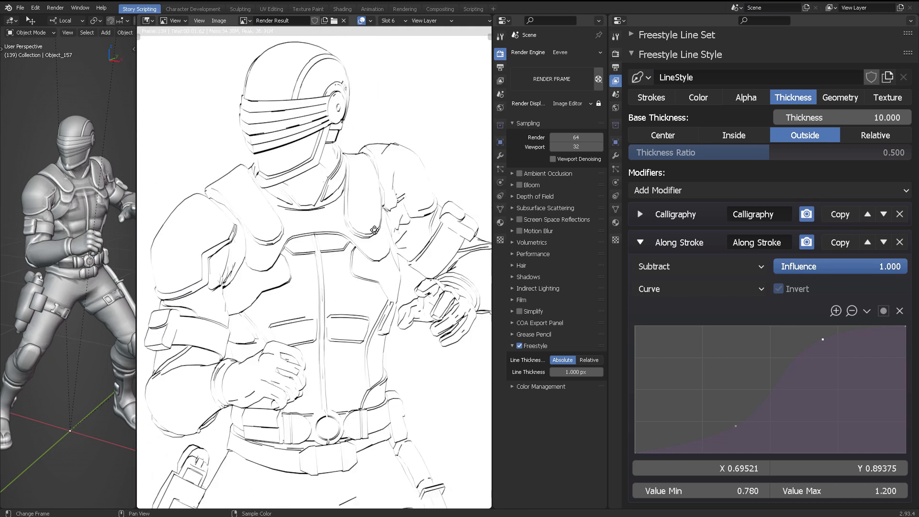
scroll(341, 230, down, 2)
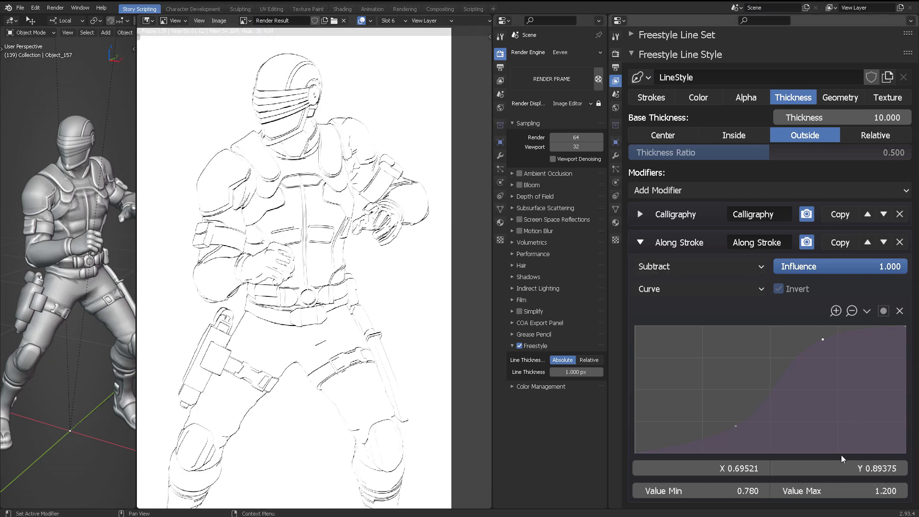
Set the Along Stroke modifier's maximum value to 2 and the Calligraphy modifier's maximum thickness to 4.
click(857, 491)
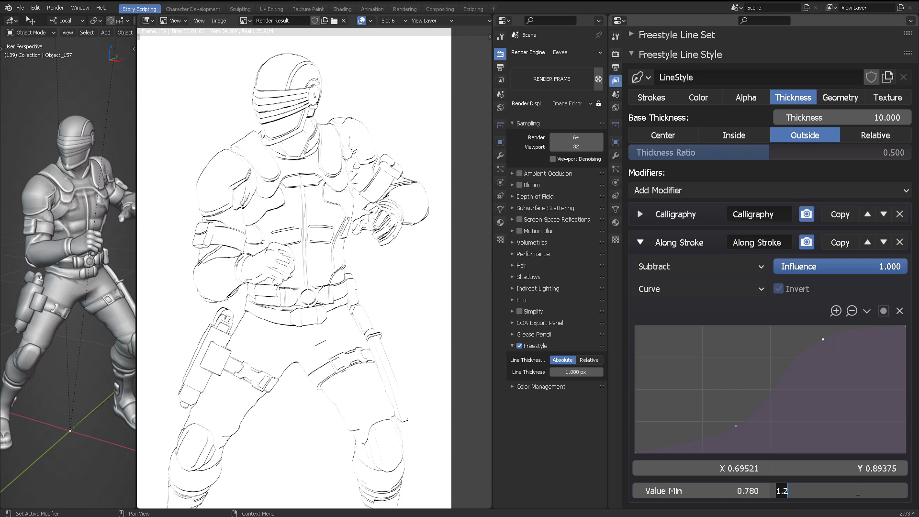
text(2)
key(Return)
click(640, 214)
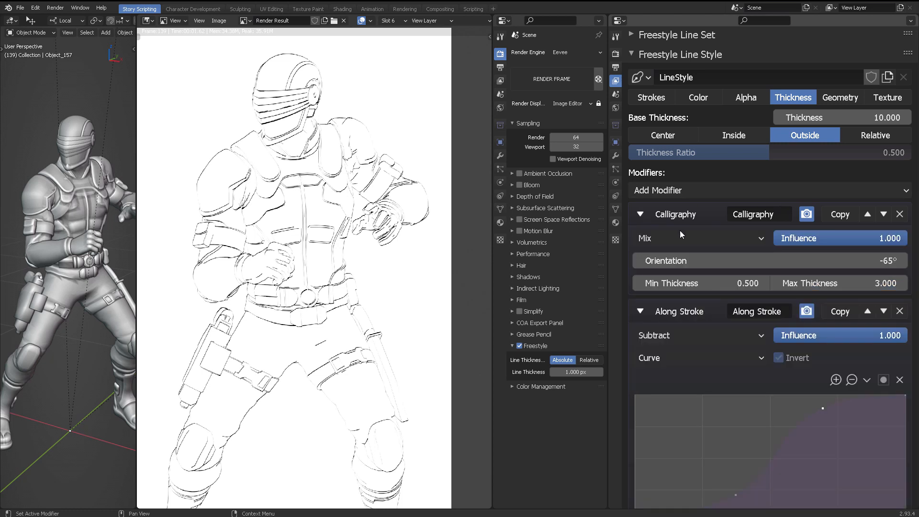
click(835, 284)
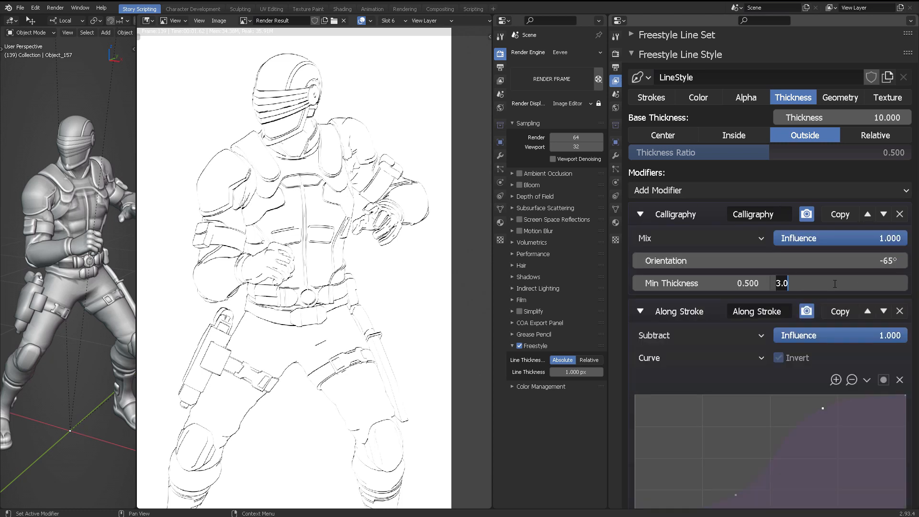
text(4)
key(Return)
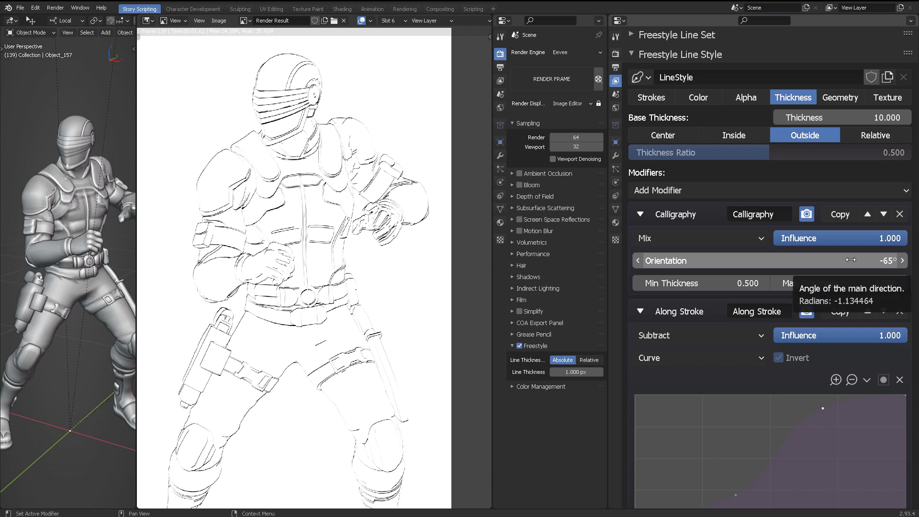
click(787, 265)
key(Return)
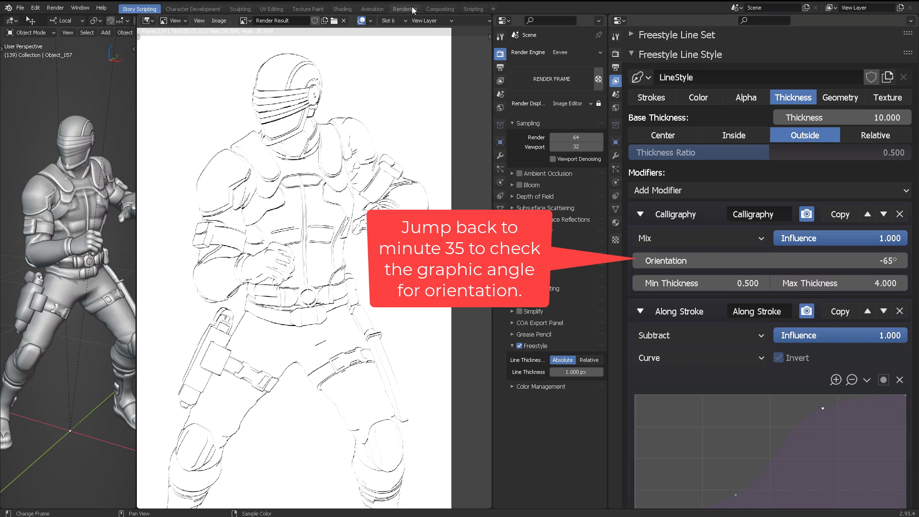
Switch to render slot 7, set the Calligraphy modifier's orientation to 0°, and render the frame.
click(388, 20)
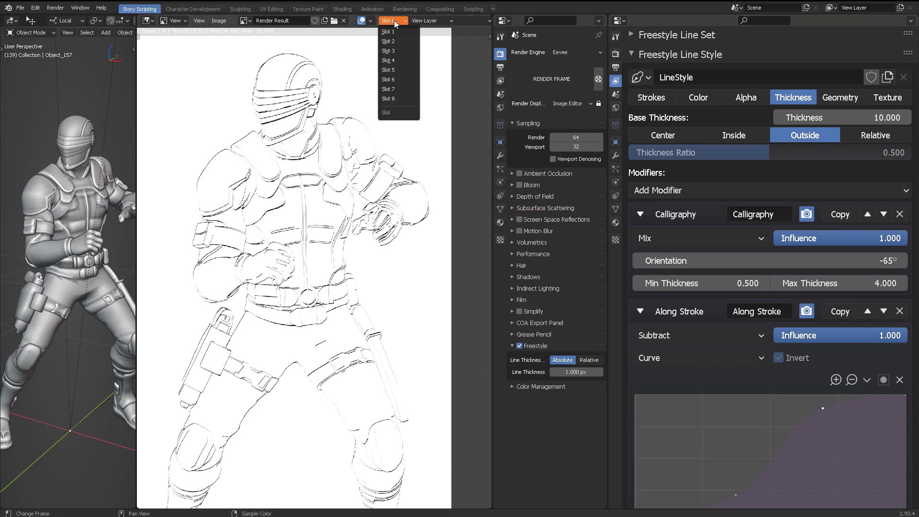
click(395, 88)
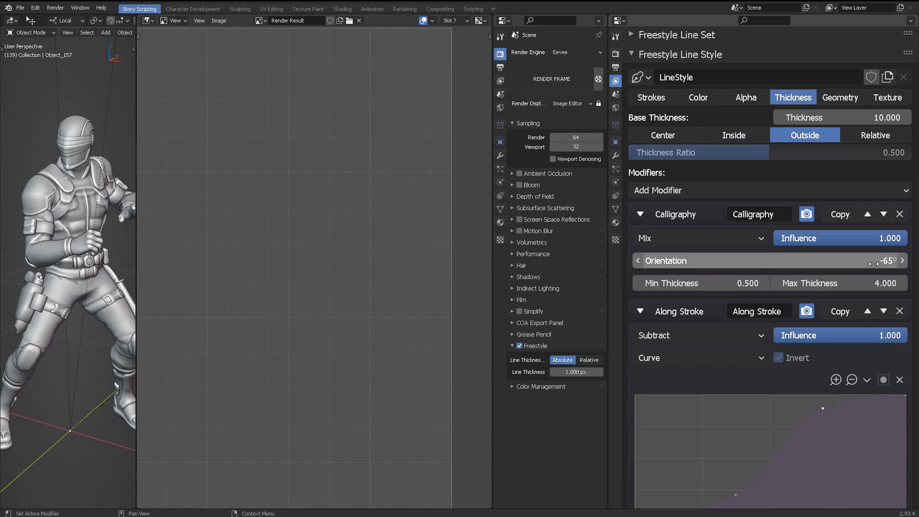
click(856, 267)
text(0)
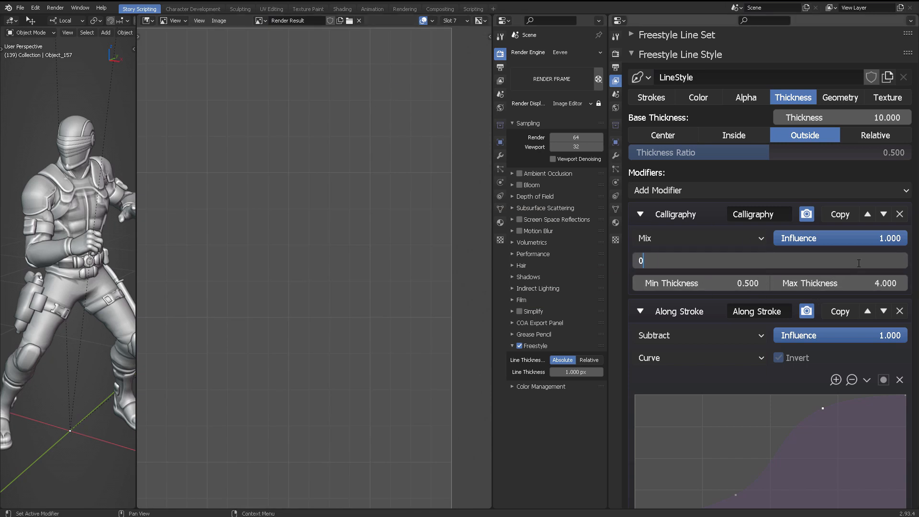
key(Return)
key(F12)
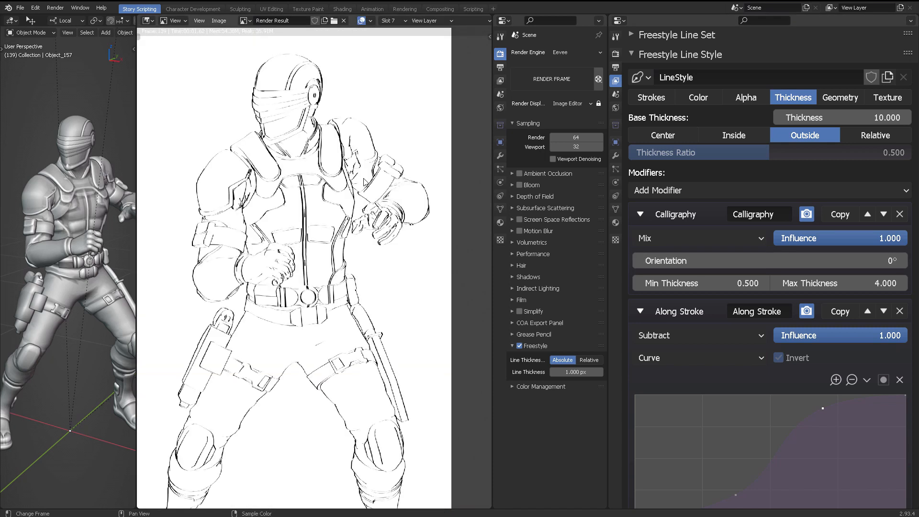
Examine the line work of the 0° render and compare it with the render in slot 6.
middle_drag(307, 221, 352, 207)
middle_drag(367, 247, 372, 177)
scroll(372, 177, down, 3)
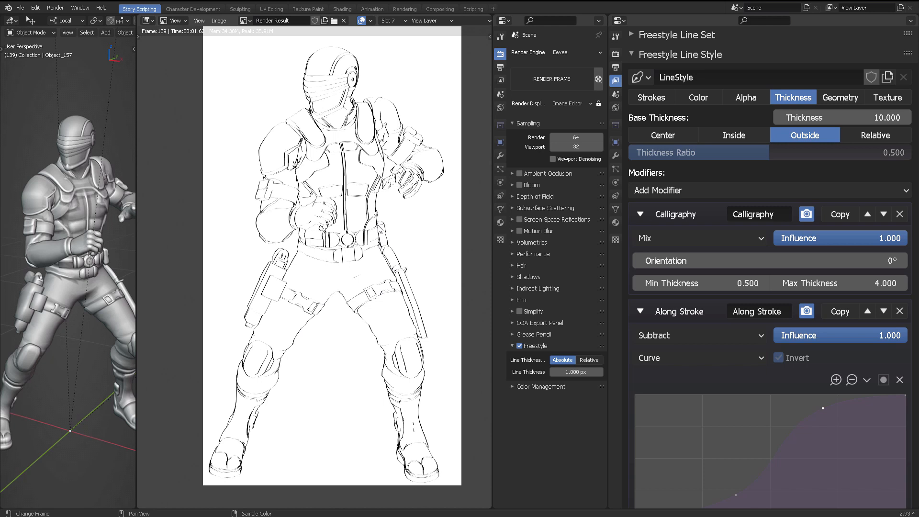
middle_drag(377, 226, 366, 273)
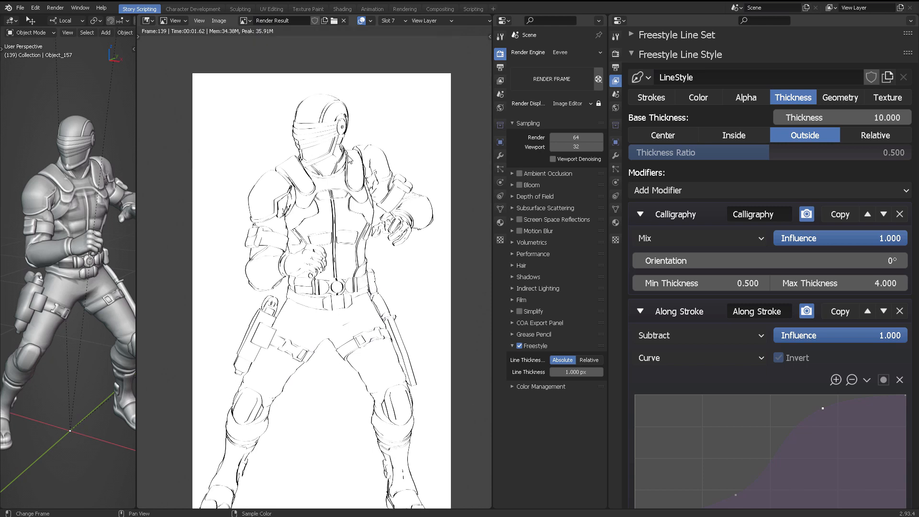
middle_drag(347, 156, 331, 251)
scroll(351, 227, up, 4)
scroll(365, 246, down, 2)
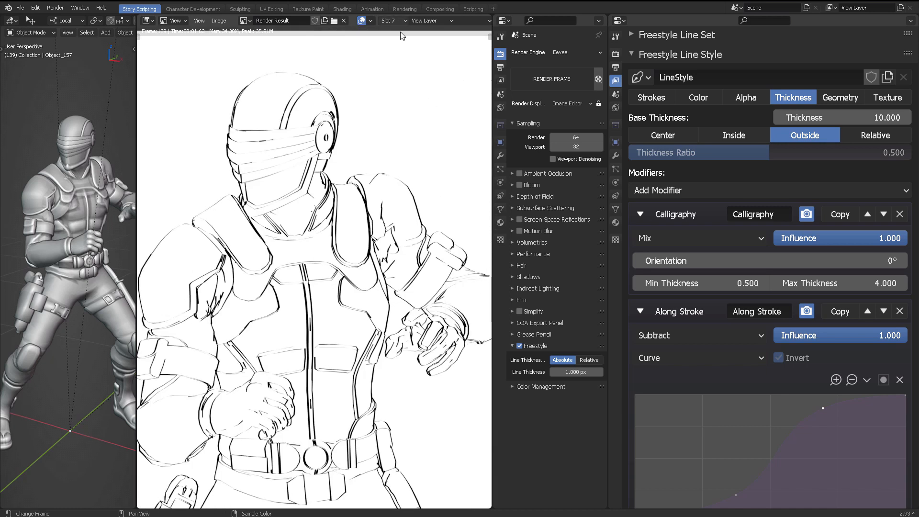
key(alt+j)
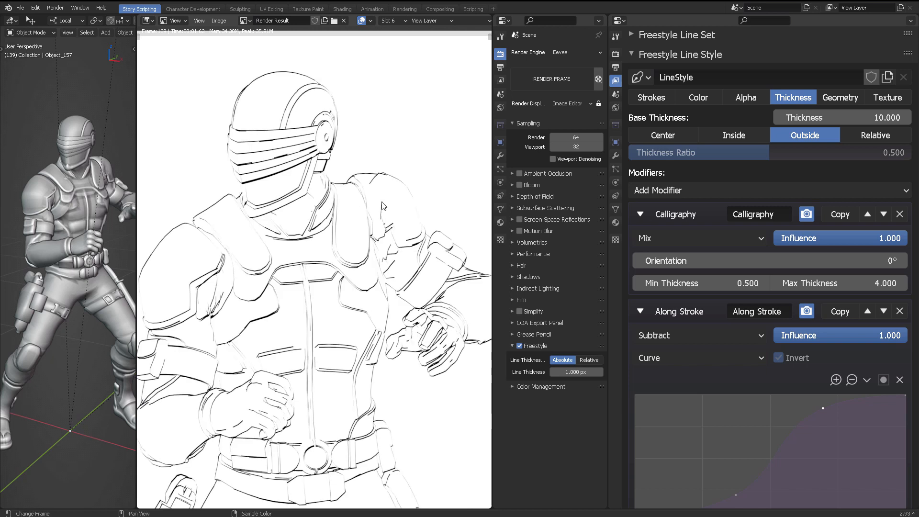
scroll(382, 206, down, 3)
scroll(398, 116, up, 1)
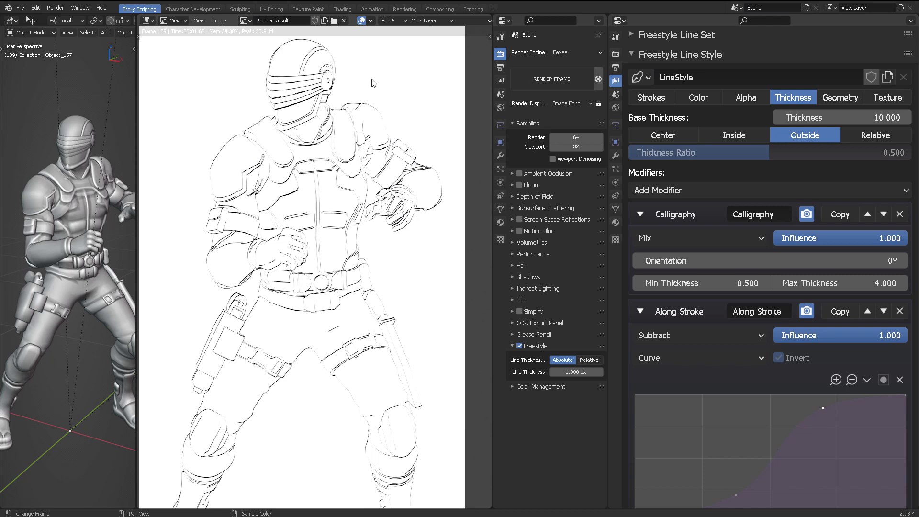
key(j)
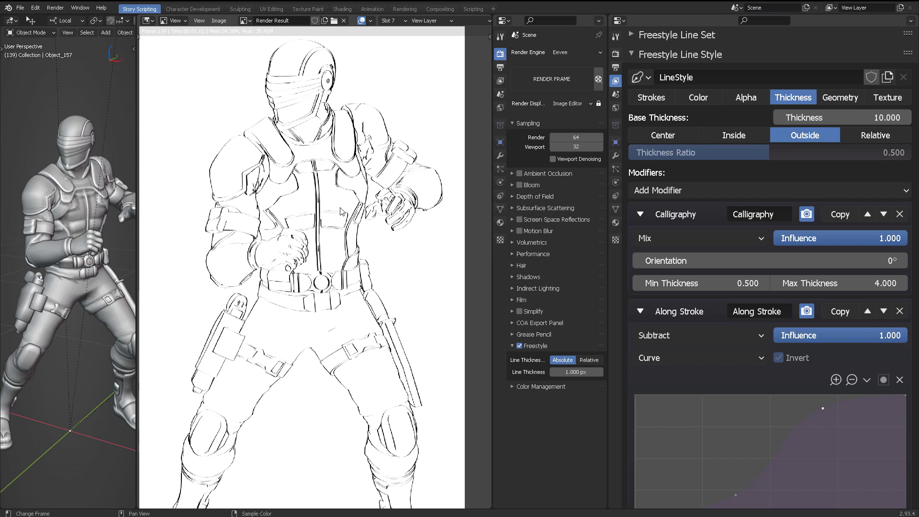
scroll(823, 301, down, 3)
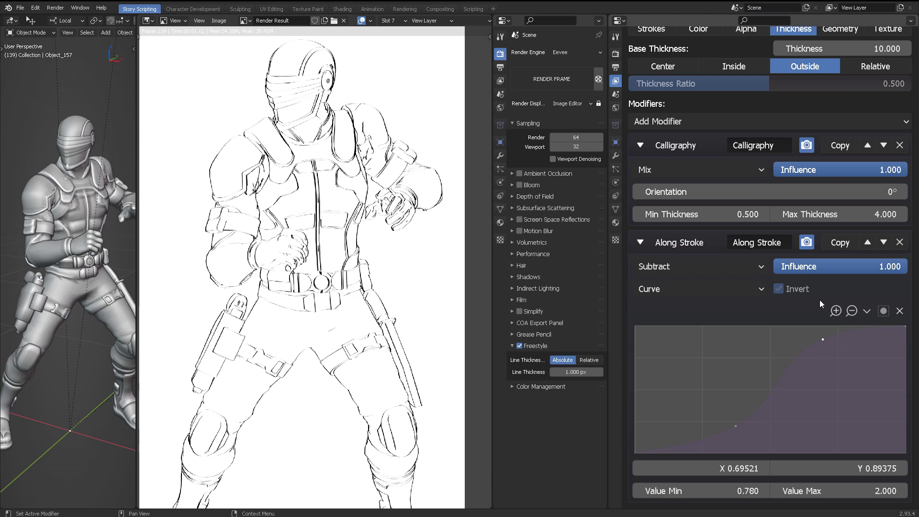
scroll(809, 378, up, 7)
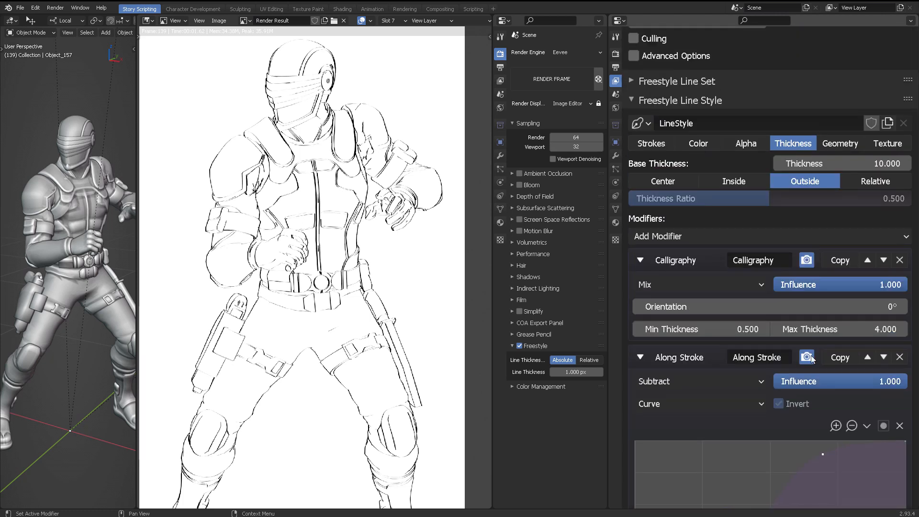
scroll(804, 249, up, 7)
scroll(787, 300, down, 10)
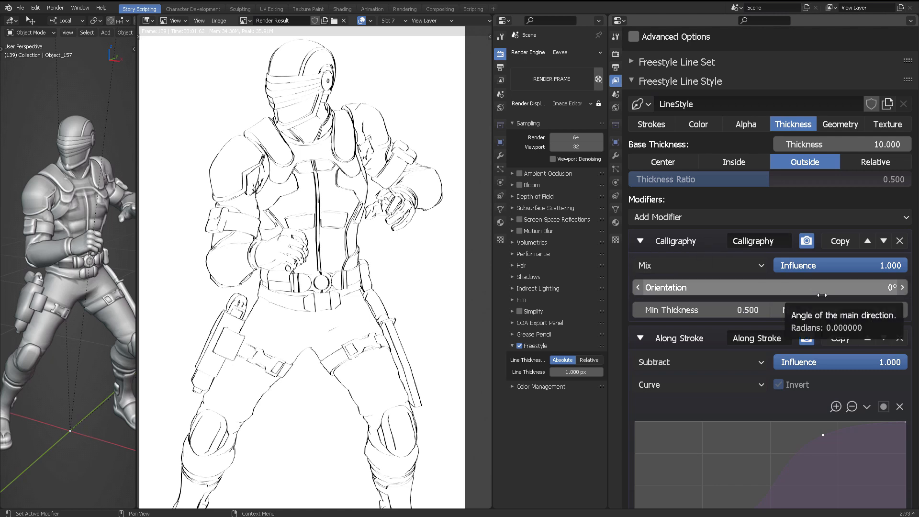
scroll(818, 304, down, 2)
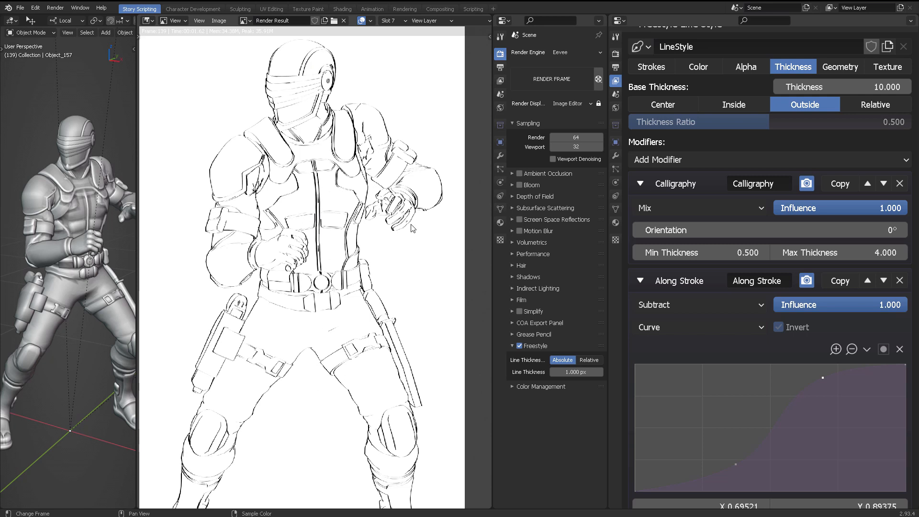
Set the Calligraphy modifier's orientation to -65°.
click(820, 231)
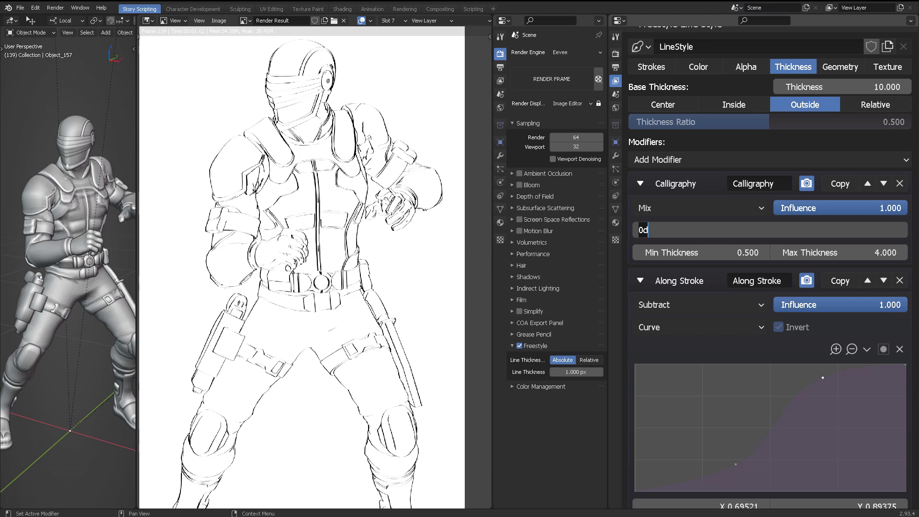
key(BackSpace)
key(BackSpace)
text(-65)
key(Return)
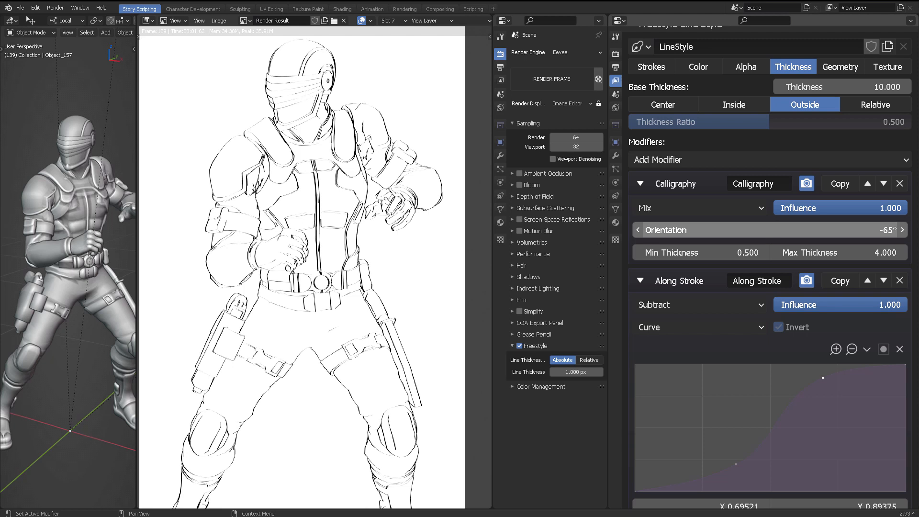
Set the Calligraphy modifier's orientation to 65° and render the frame into slot 8.
click(819, 230)
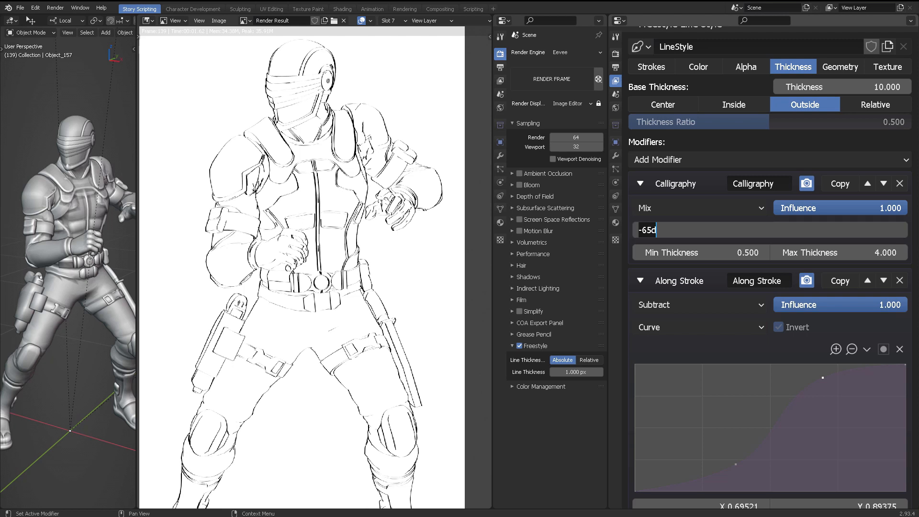
text(65)
key(Return)
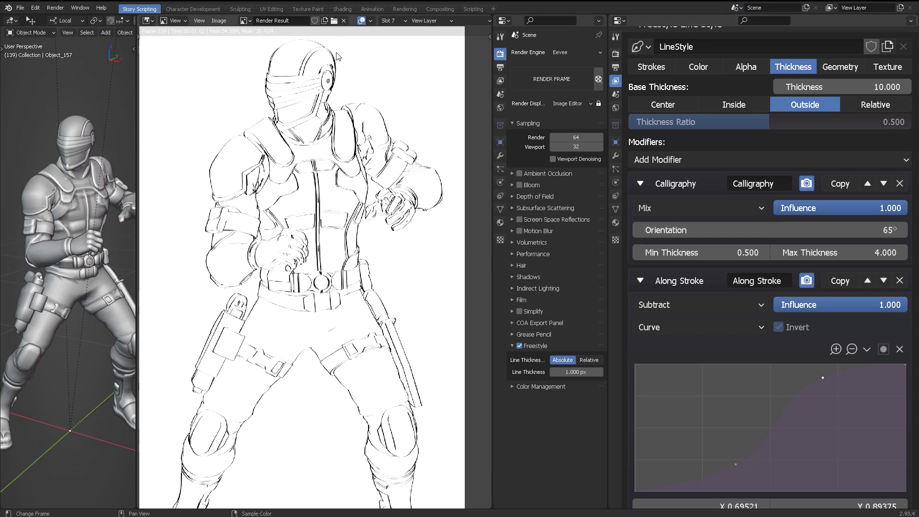
click(391, 21)
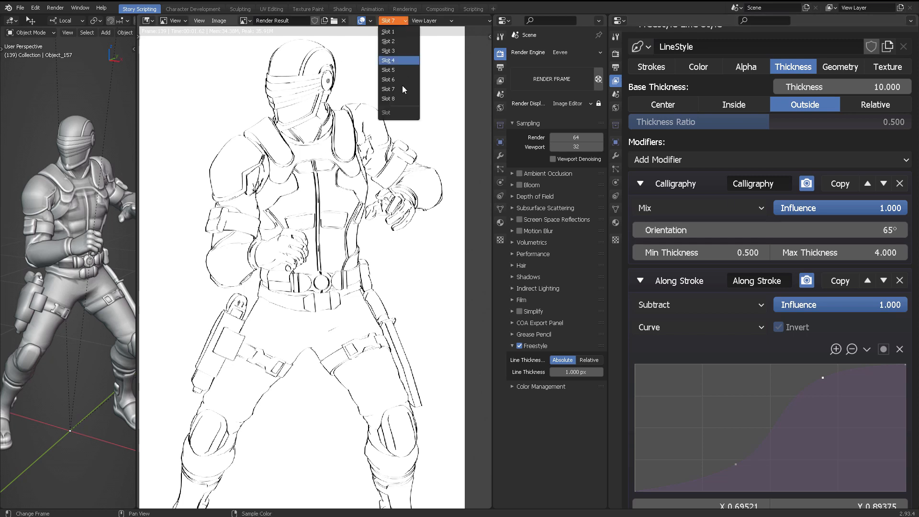
click(399, 99)
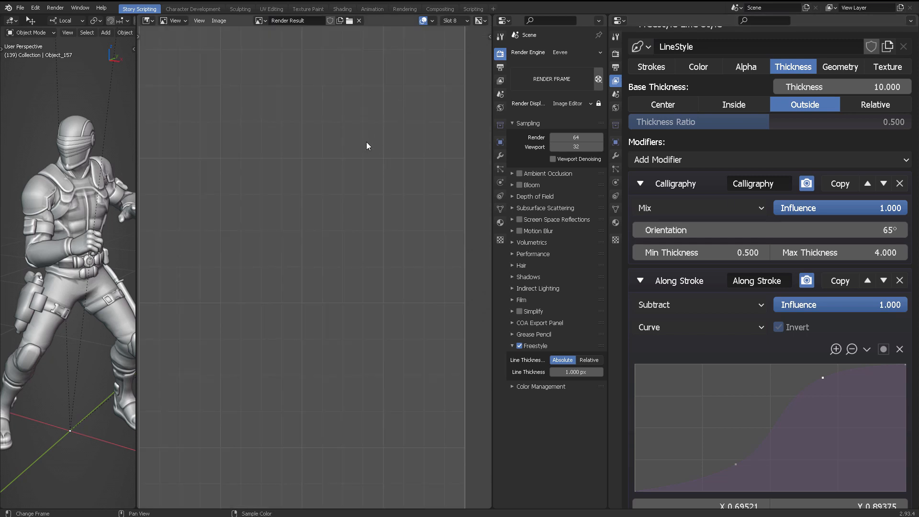
key(F12)
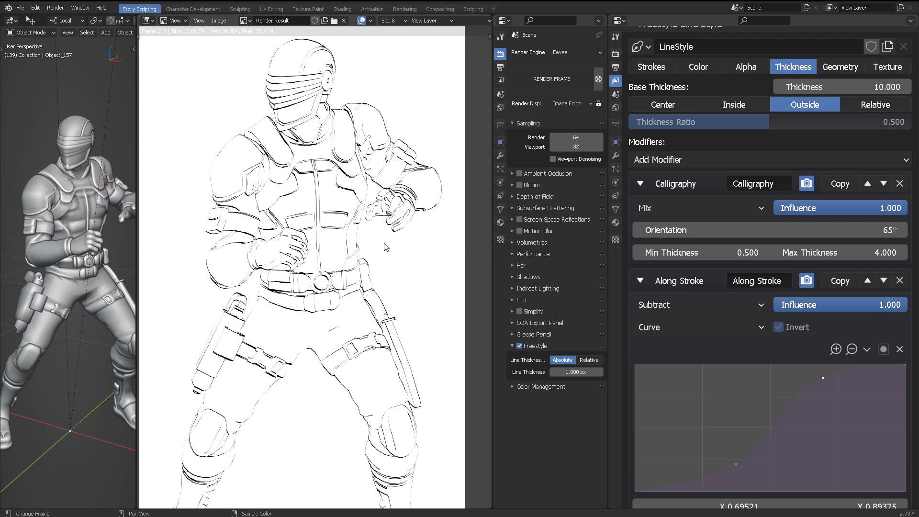
Examine the line work of the 65° render on the torso, arms and legs, and as a whole figure.
scroll(380, 206, down, 2)
scroll(381, 230, up, 4)
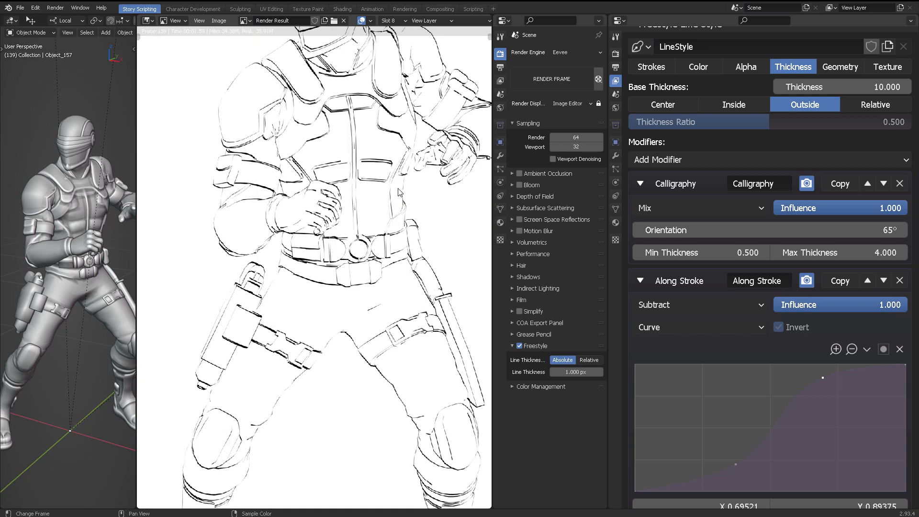
scroll(381, 232, up, 1)
middle_drag(380, 223, 381, 250)
scroll(381, 225, up, 2)
scroll(375, 267, down, 3)
scroll(377, 249, down, 1)
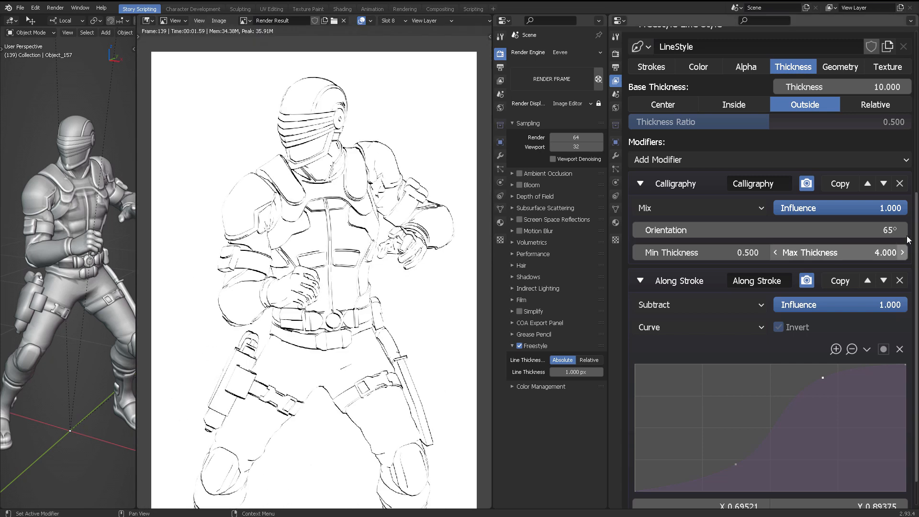
Return the Calligraphy modifier's orientation to -65° and render the frame again in slot 8.
click(766, 230)
text(-64)
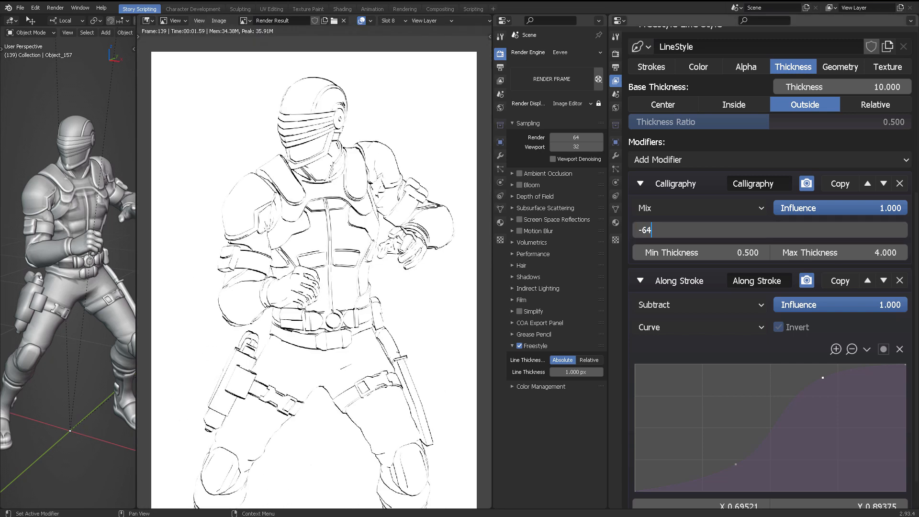
key(Return)
click(765, 229)
text(-65)
key(Return)
key(F12)
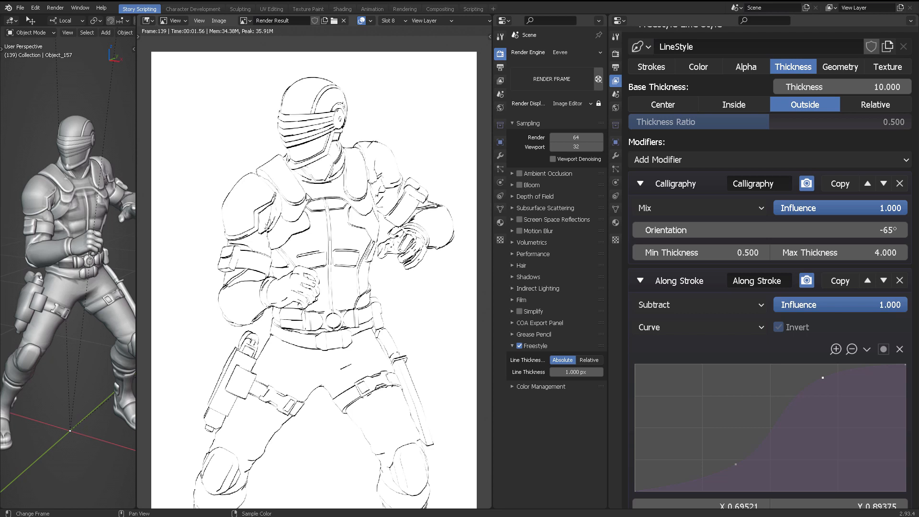
Examine the line work of the -65° render on the helmet, chest, arms, belt and legs.
middle_drag(317, 220, 364, 291)
scroll(344, 219, up, 3)
scroll(348, 255, down, 1)
scroll(295, 201, up, 4)
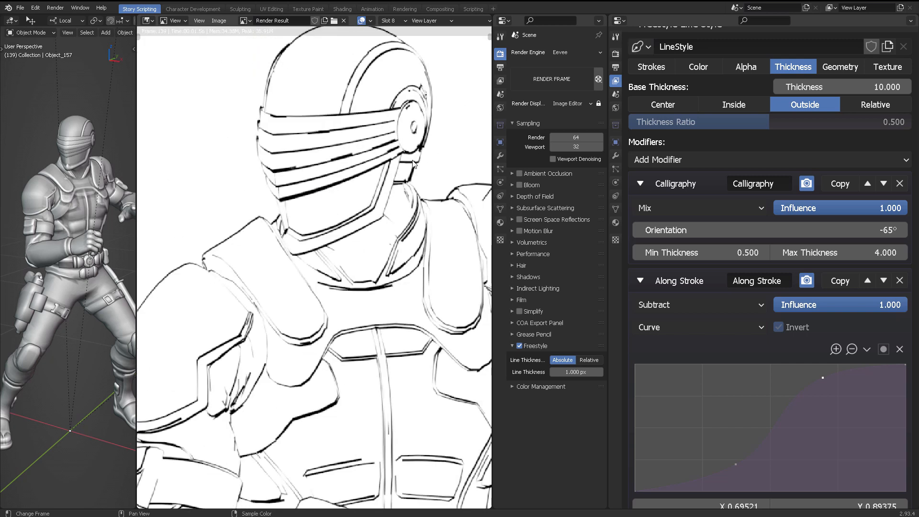
scroll(377, 201, down, 2)
middle_drag(387, 213, 410, 146)
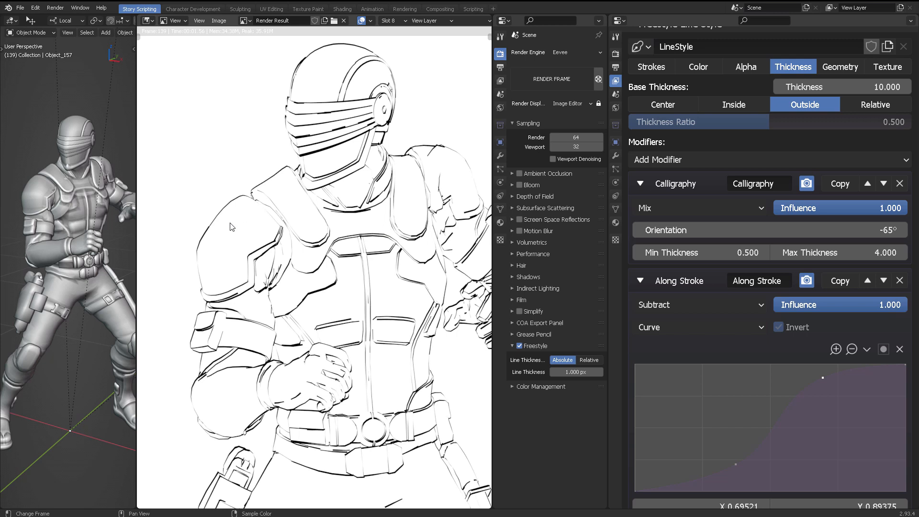
middle_drag(256, 303, 273, 238)
scroll(273, 238, down, 3)
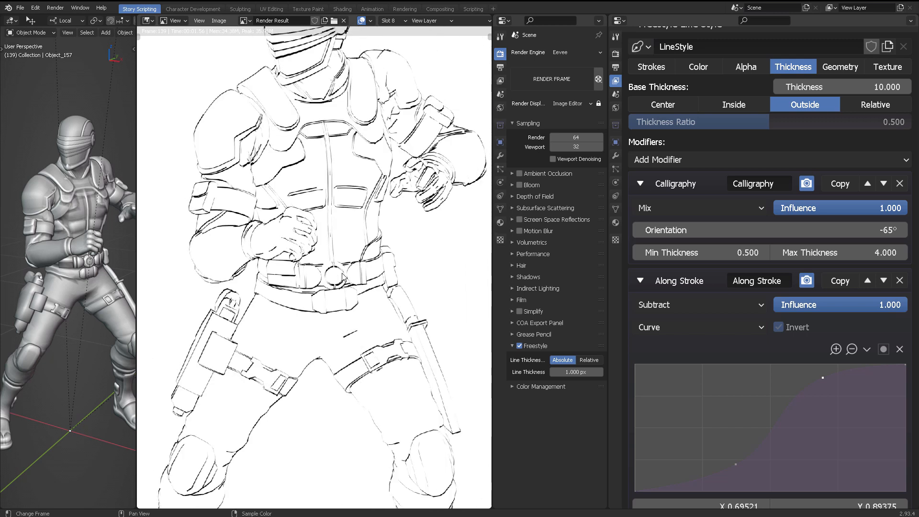
scroll(388, 259, up, 1)
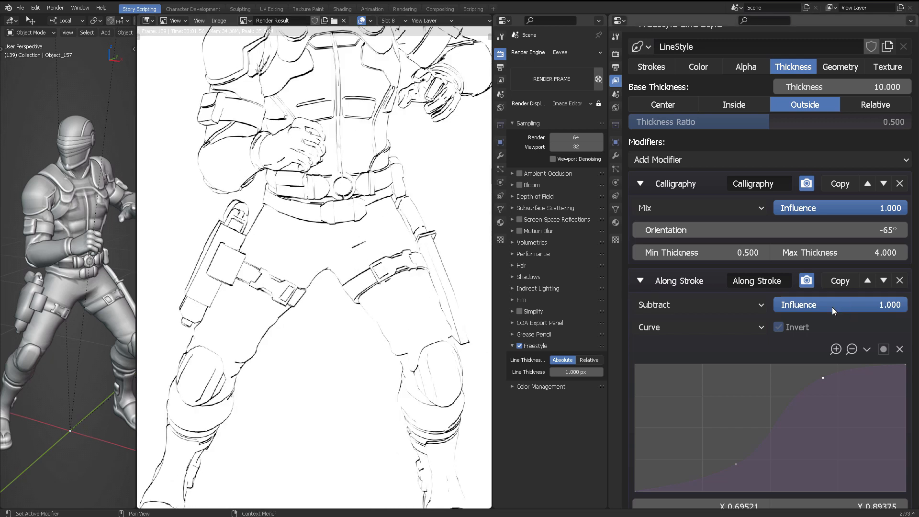
Turn off Invert on the Along Stroke modifier, render the frame again, and view the torso and arm lines up close.
scroll(664, 378, down, 2)
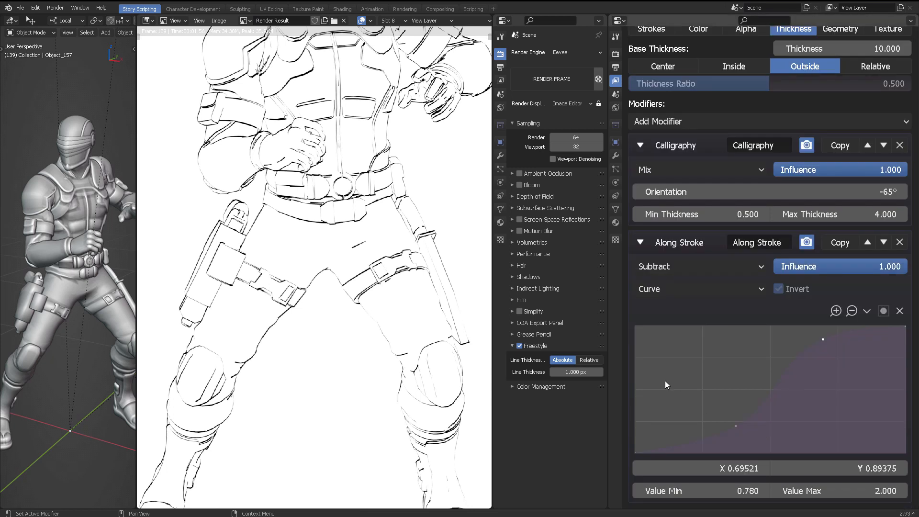
scroll(807, 346, up, 3)
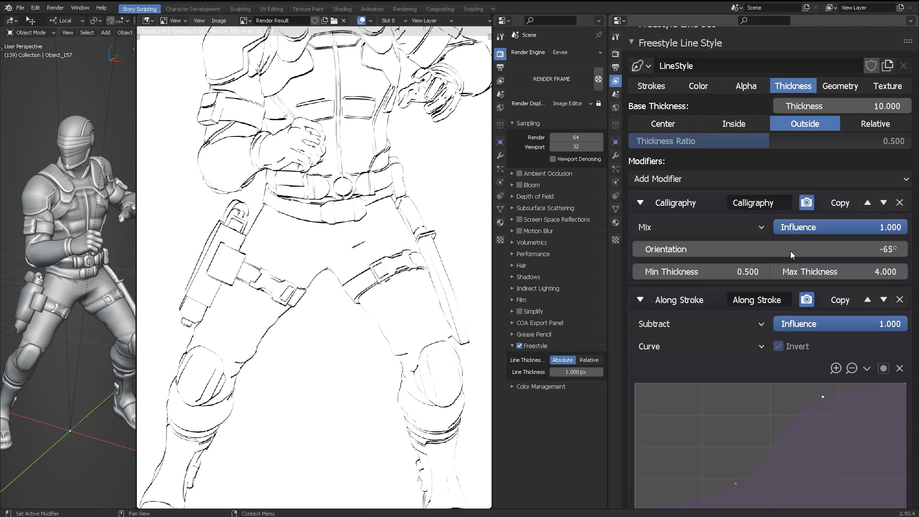
scroll(788, 377, down, 3)
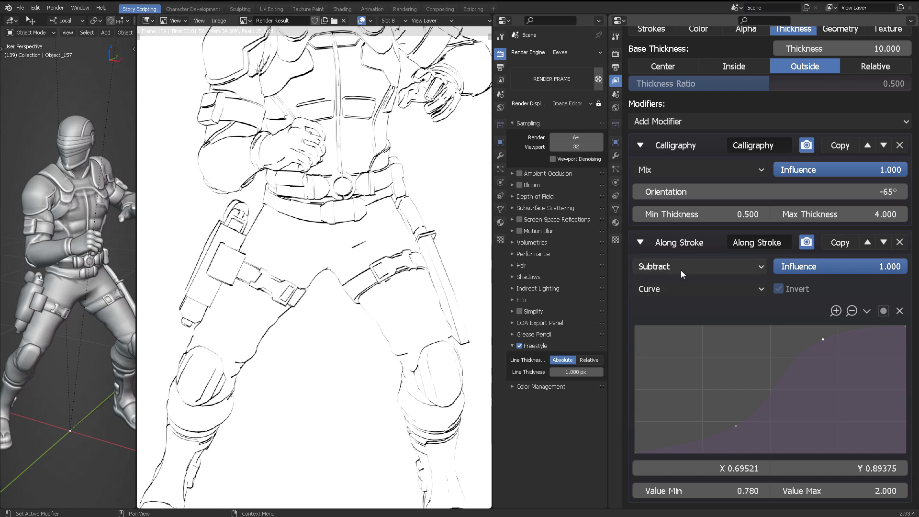
click(777, 290)
middle_drag(395, 185, 378, 268)
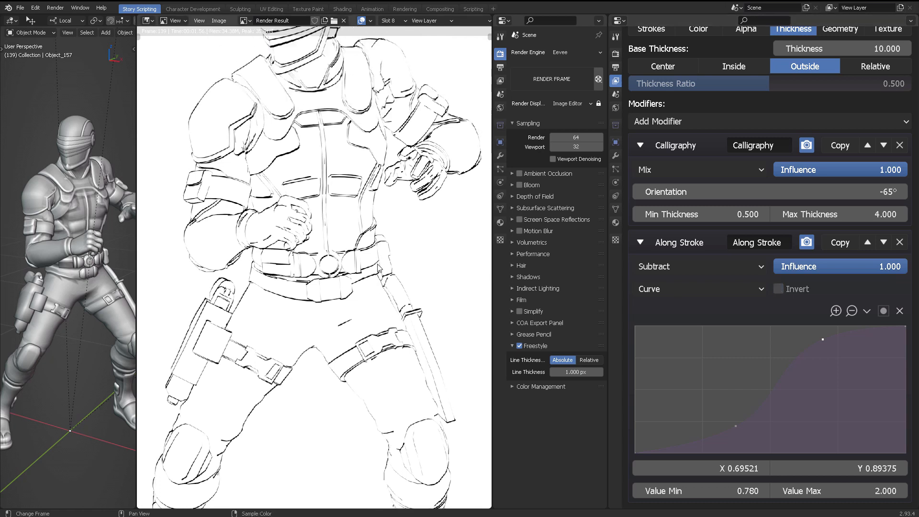
scroll(378, 263, down, 2)
key(F12)
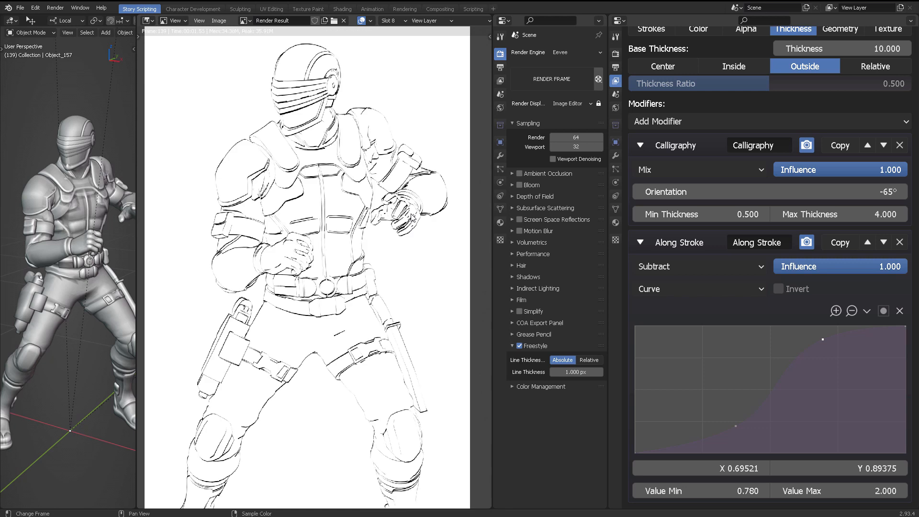
scroll(412, 217, up, 4)
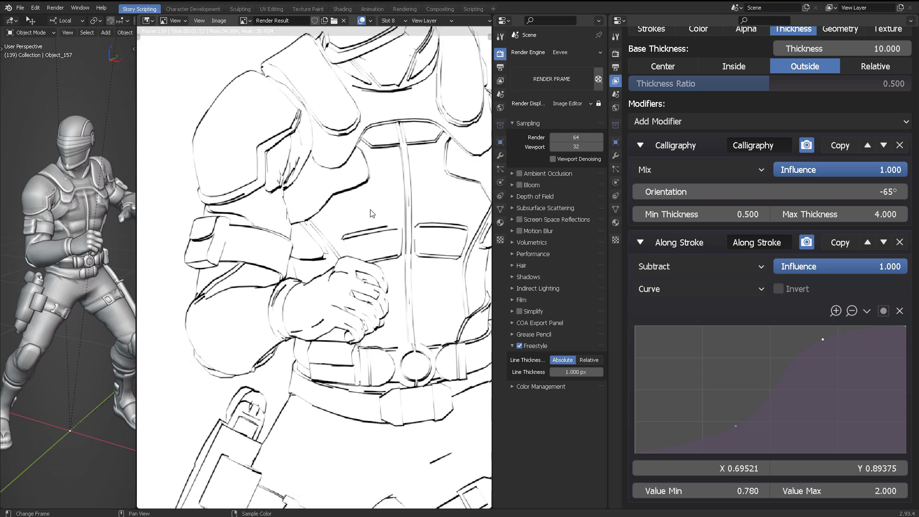
Set the Calligraphy modifier's orientation to 65° and render the frame again.
middle_drag(365, 232, 354, 212)
scroll(354, 211, down, 5)
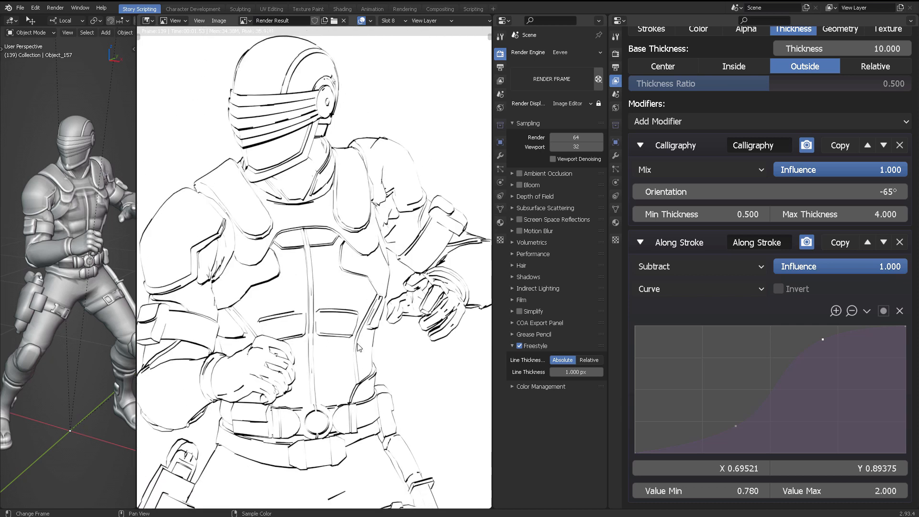
scroll(345, 261, up, 3)
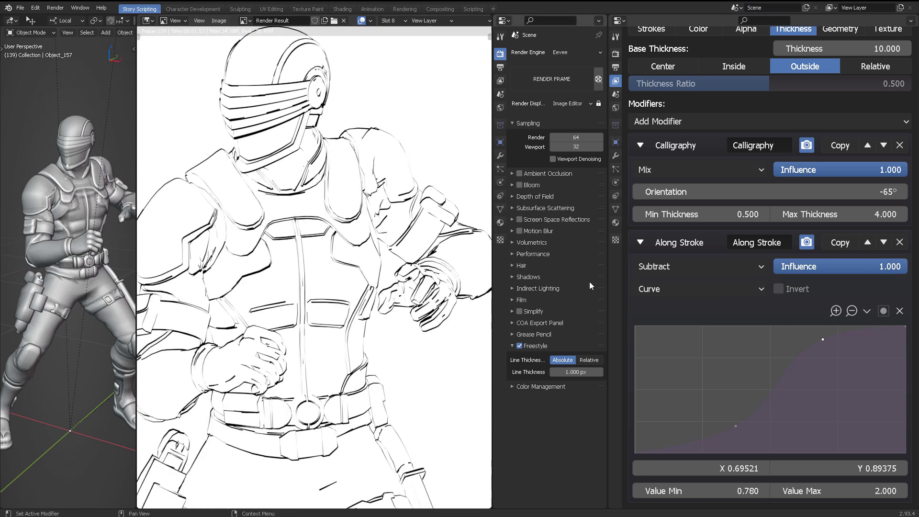
click(870, 190)
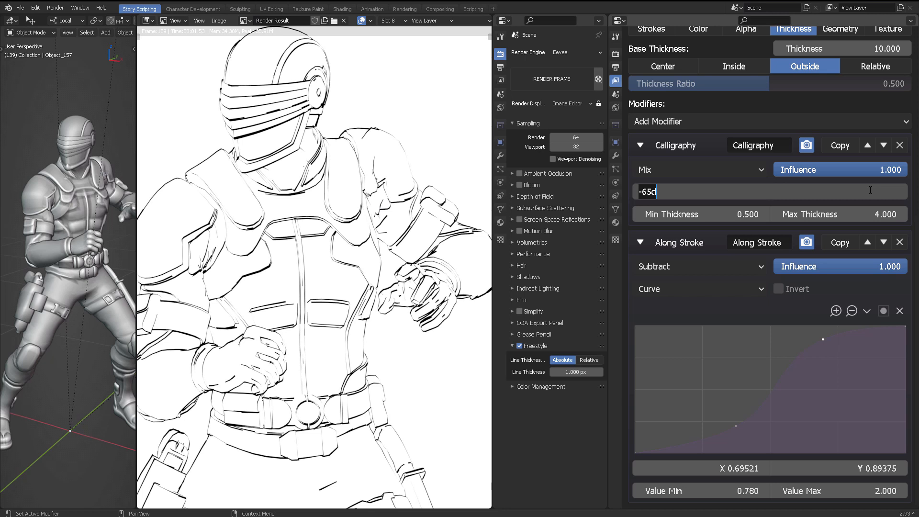
text(64)
key(Return)
click(869, 190)
text(65)
key(Return)
key(F12)
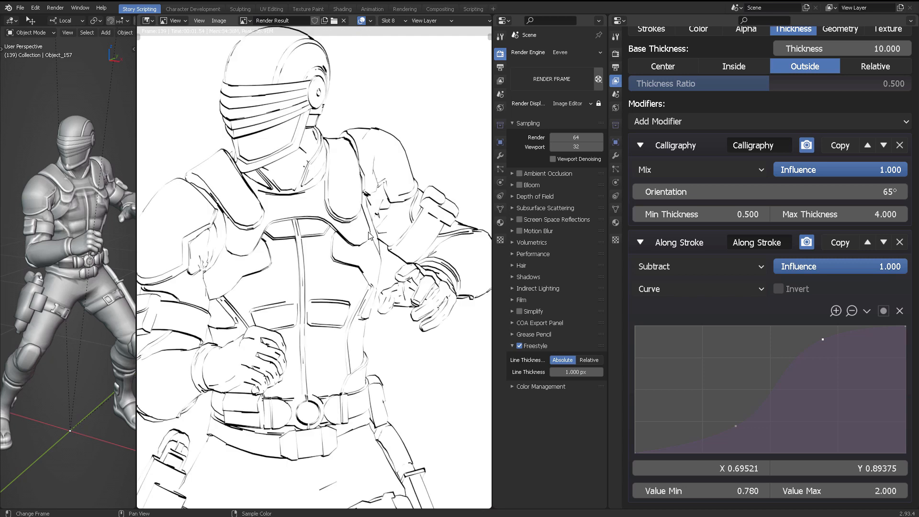
Examine the line work of the 65° render on the torso, belt and legs, and as a whole figure.
middle_drag(318, 245, 341, 234)
scroll(363, 247, down, 1)
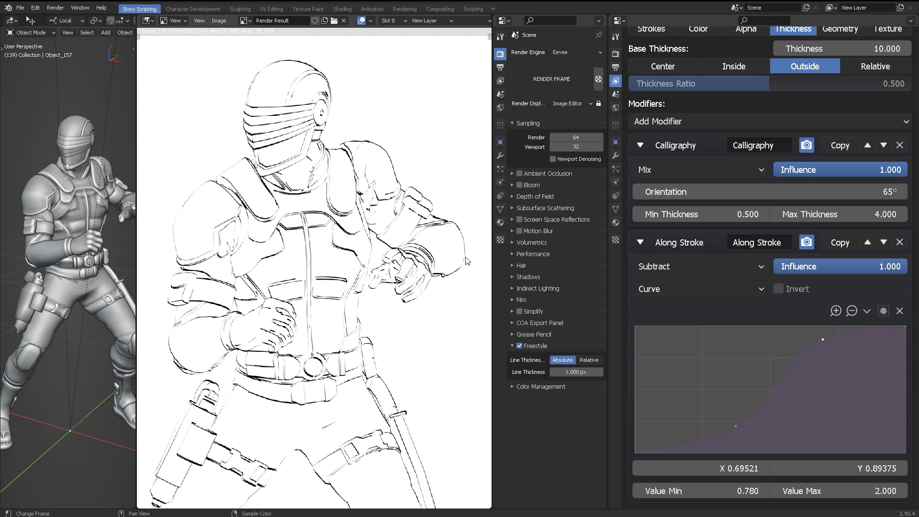
middle_drag(451, 273, 472, 221)
middle_drag(319, 206, 329, 183)
middle_drag(368, 258, 352, 238)
middle_drag(373, 290, 379, 261)
middle_drag(342, 289, 353, 263)
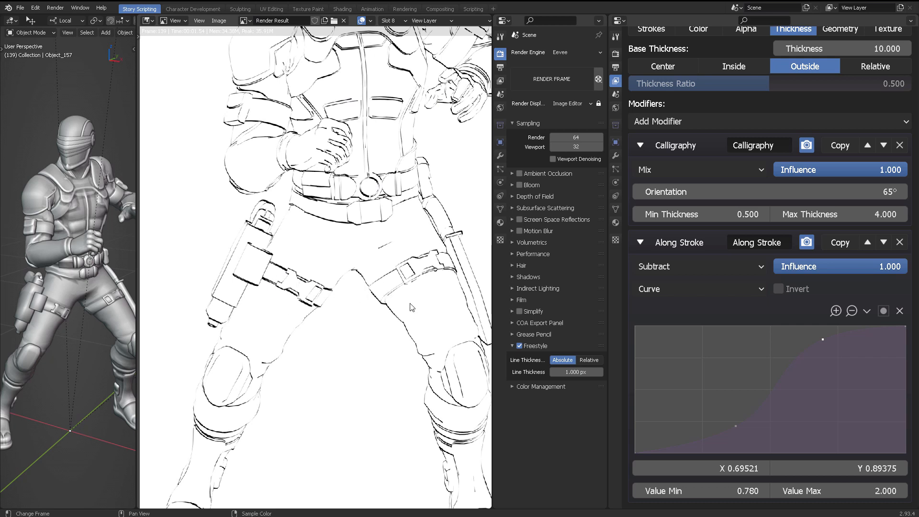
middle_drag(401, 298, 360, 278)
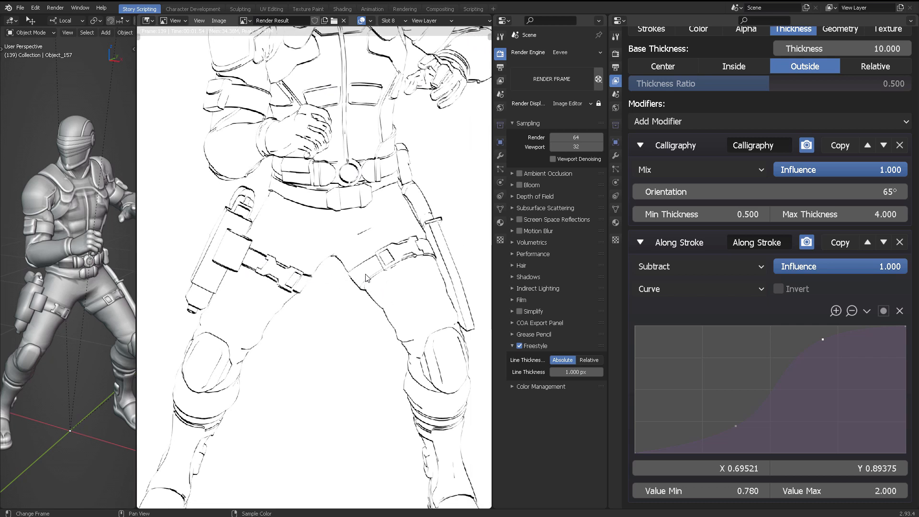
middle_drag(425, 272, 391, 217)
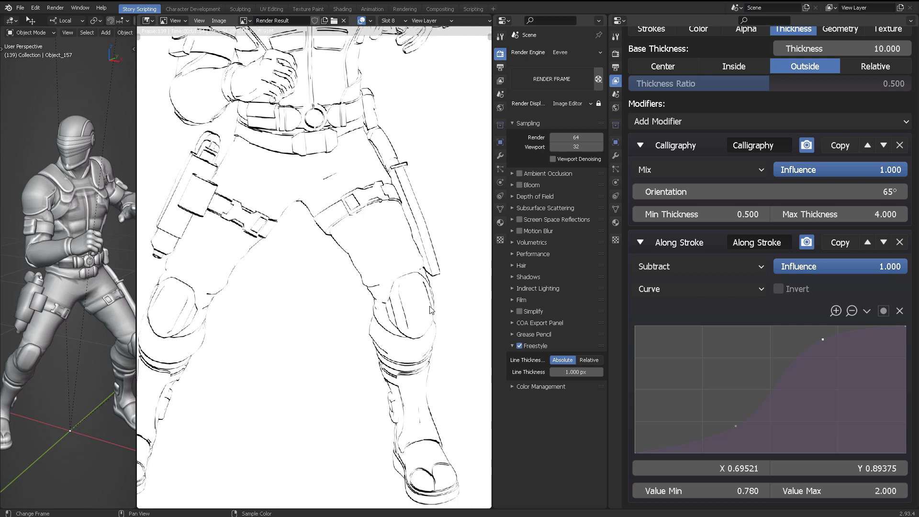
scroll(357, 293, down, 2)
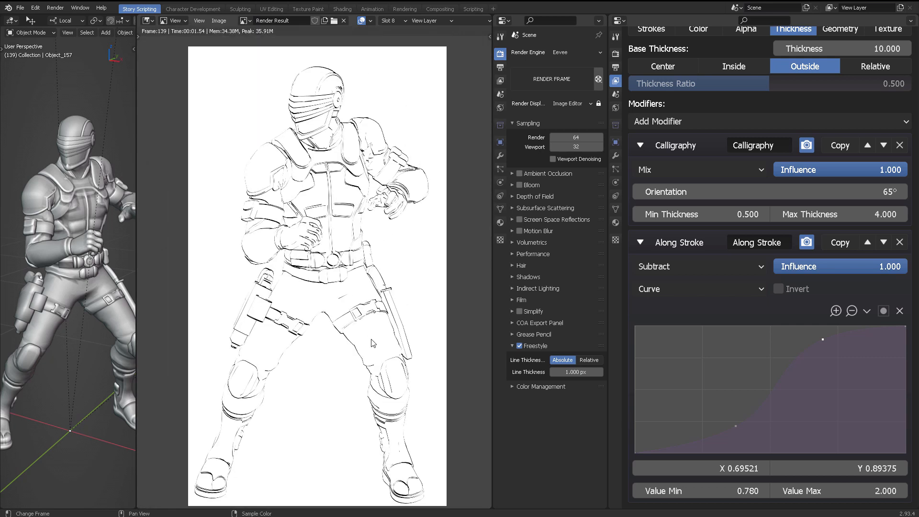
scroll(389, 309, up, 4)
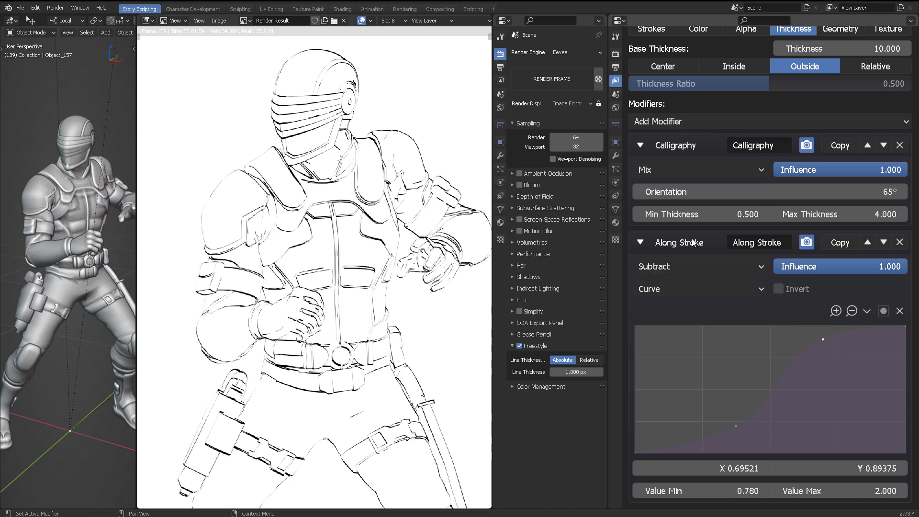
Disable the Along Stroke modifier, render the frame with Calligraphy alone, and view the helmet and torso lines up close.
scroll(746, 302, up, 3)
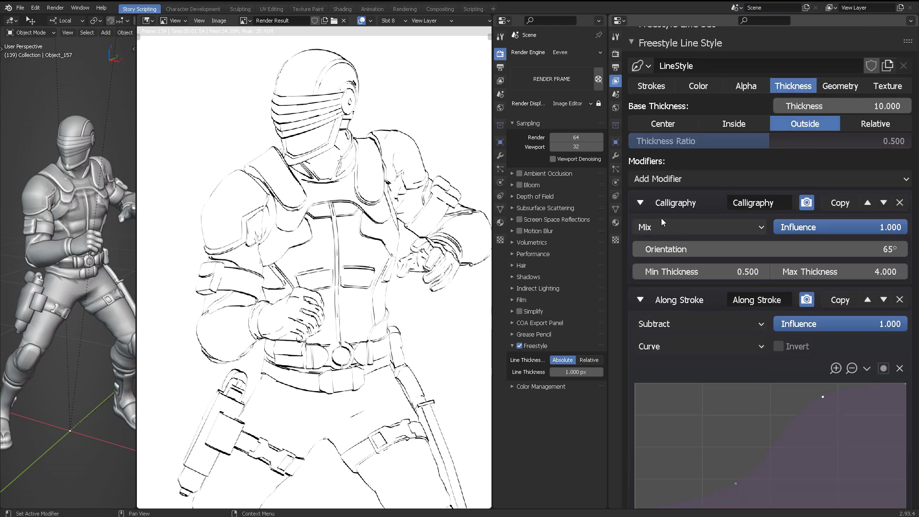
click(642, 201)
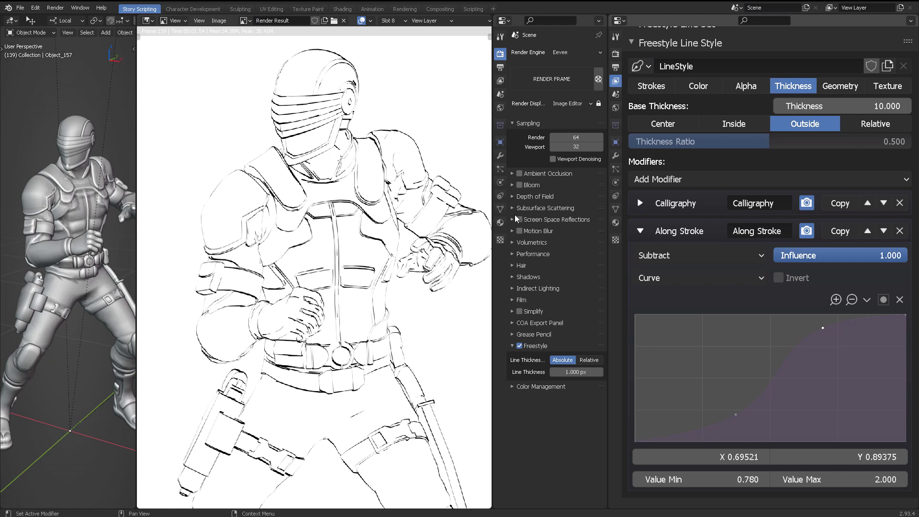
click(809, 230)
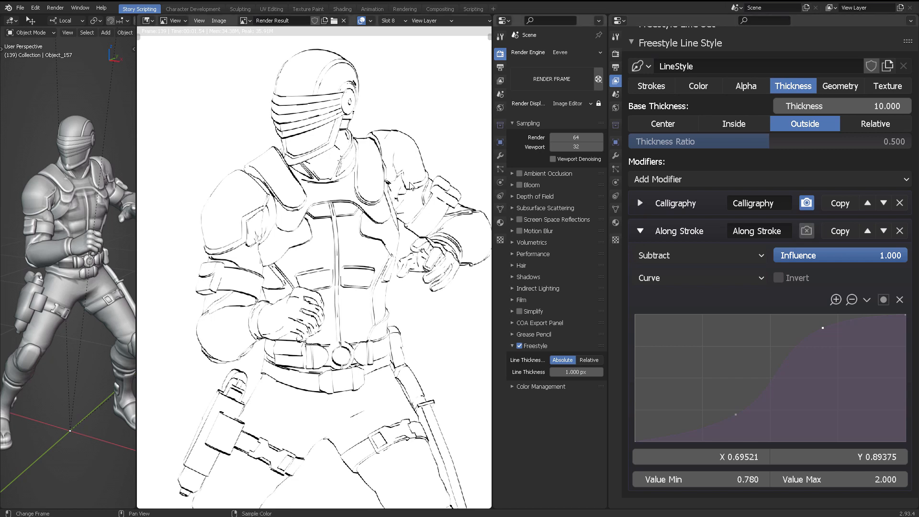
key(F12)
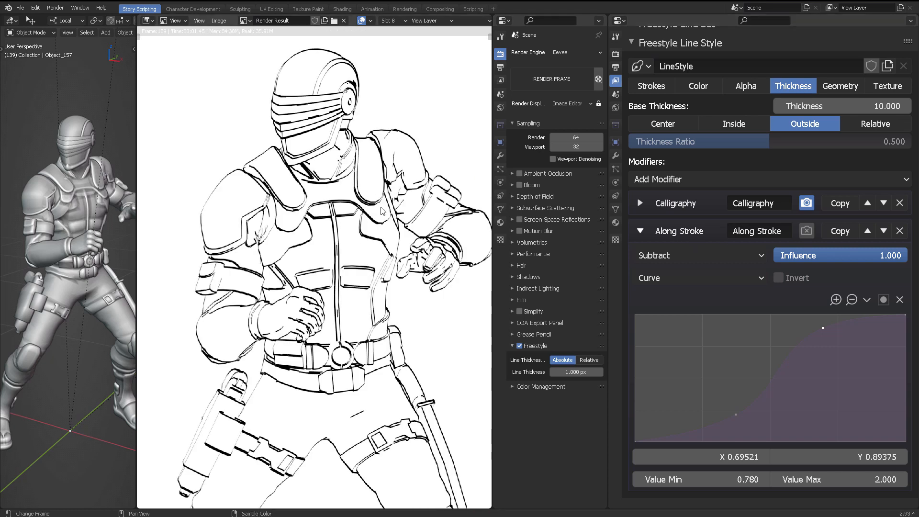
scroll(386, 291, down, 1)
scroll(386, 225, up, 1)
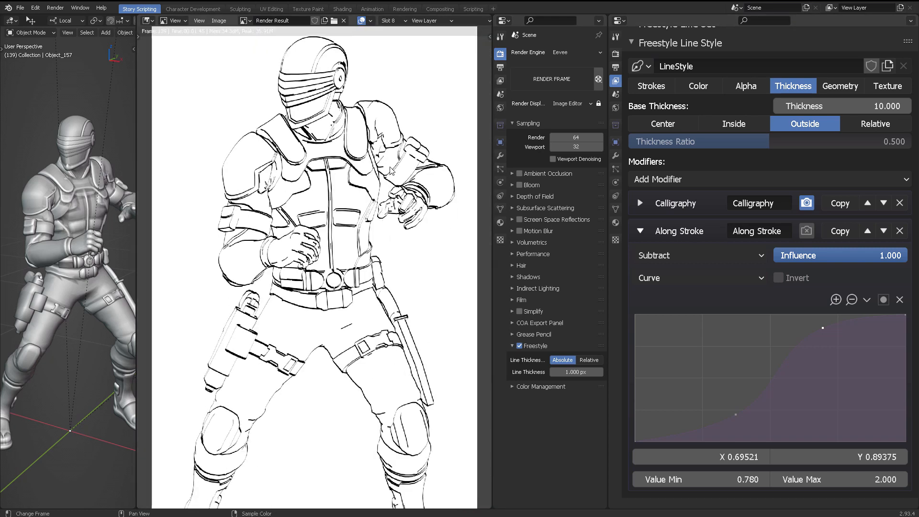
scroll(392, 168, up, 1)
scroll(364, 165, up, 1)
middle_drag(364, 163, 365, 159)
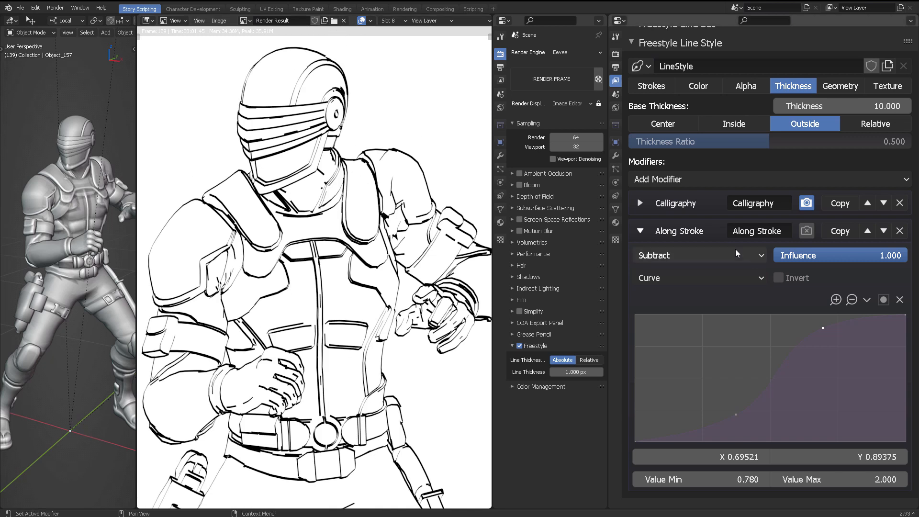
Re-enable the Along Stroke modifier, render the frame again, and expand the Calligraphy settings.
click(806, 231)
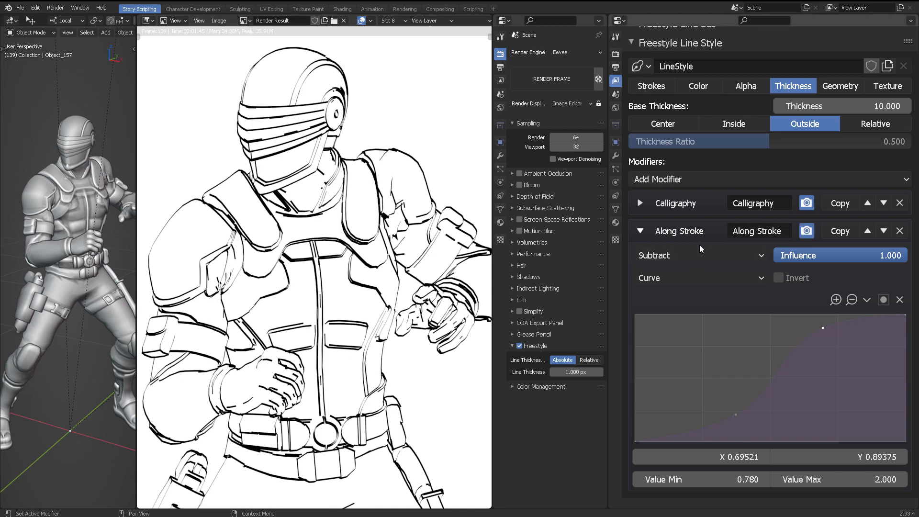
key(F12)
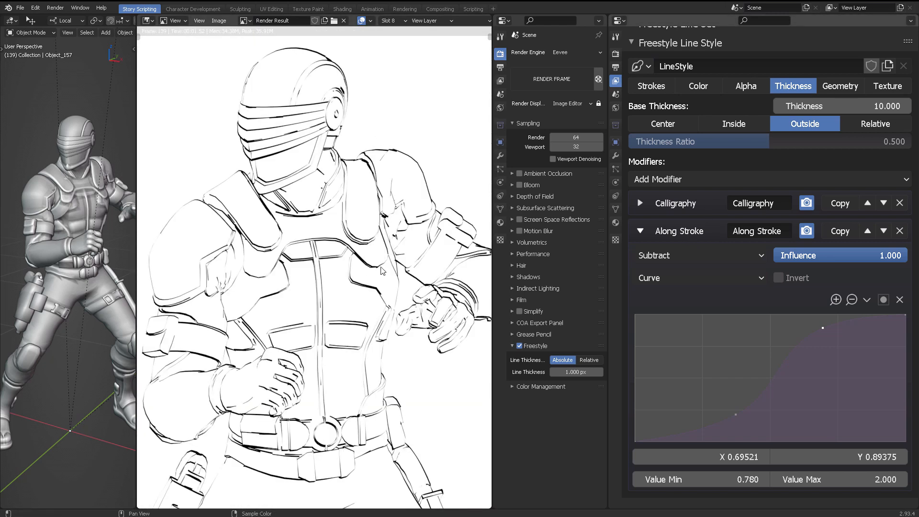
scroll(401, 273, down, 2)
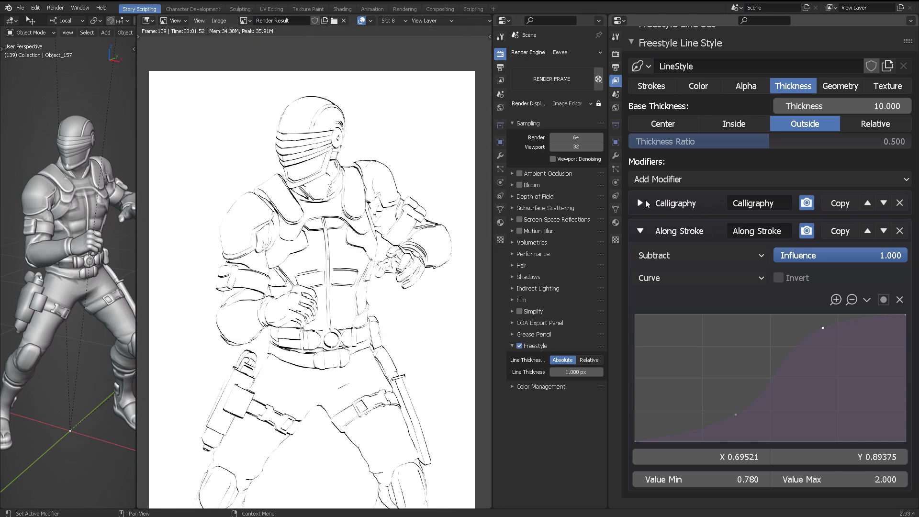
click(641, 202)
scroll(717, 253, down, 3)
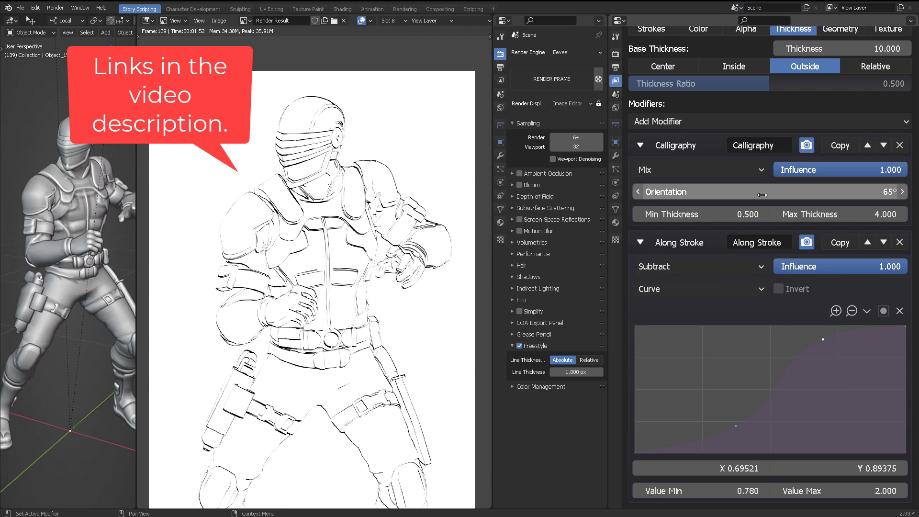
Widen the 3D viewport to show the whole character and fit the full render beside it.
middle_drag(371, 224, 401, 119)
scroll(378, 187, down, 1)
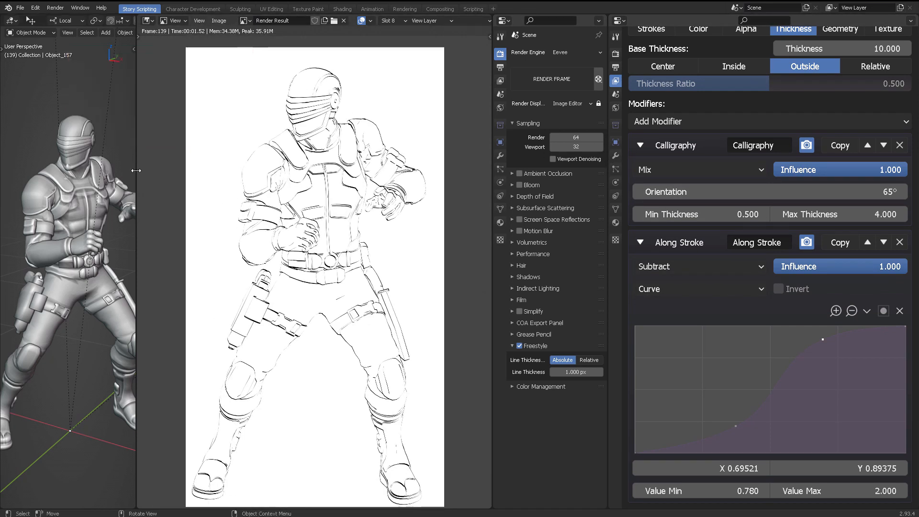
drag(137, 173, 230, 173)
mouse_move(360, 223)
middle_down()
mouse_move(359, 205)
mouse_move(365, 213)
middle_up()
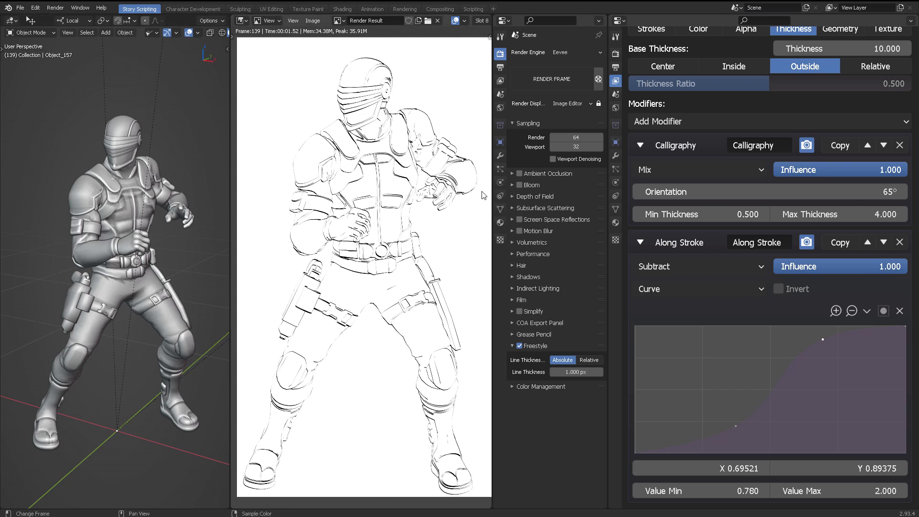
scroll(430, 240, down, 1)
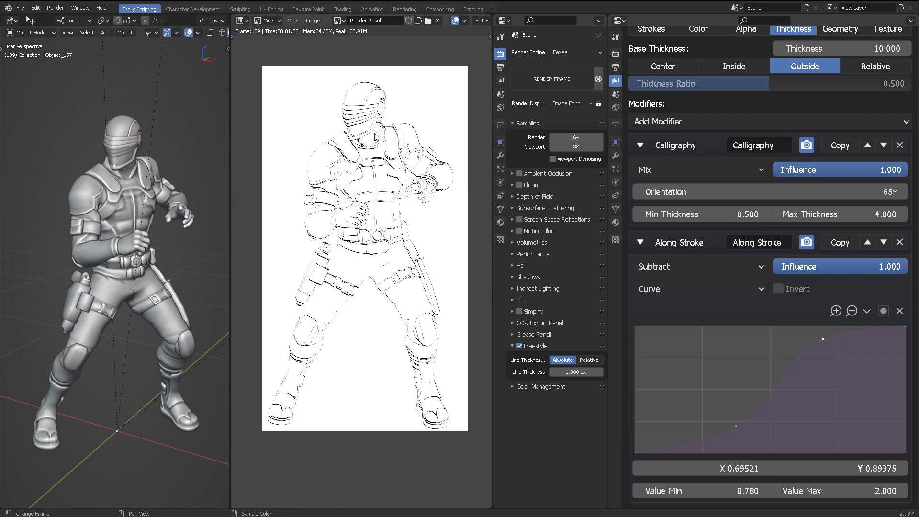
Compare the rendered lines on the helmet, shoulders, torso and arms with the 3D model.
scroll(375, 169, up, 3)
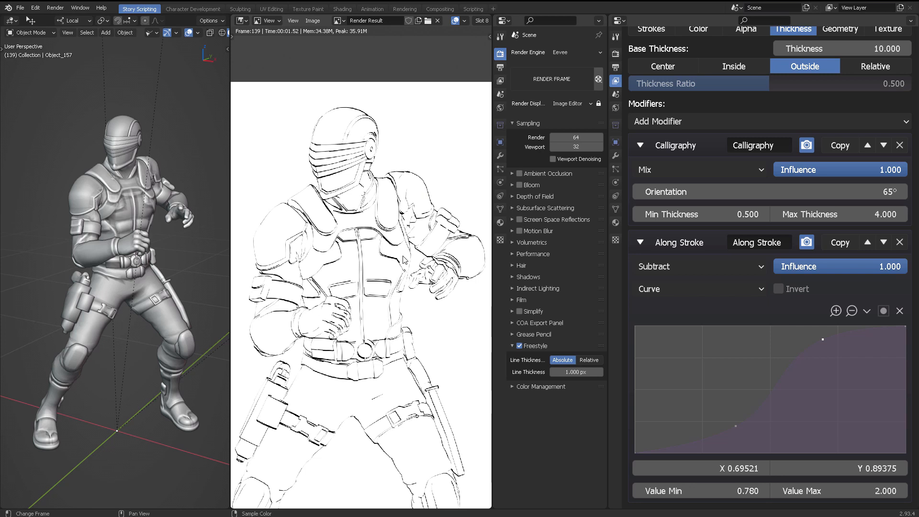
scroll(404, 261, up, 3)
middle_drag(404, 277, 482, 340)
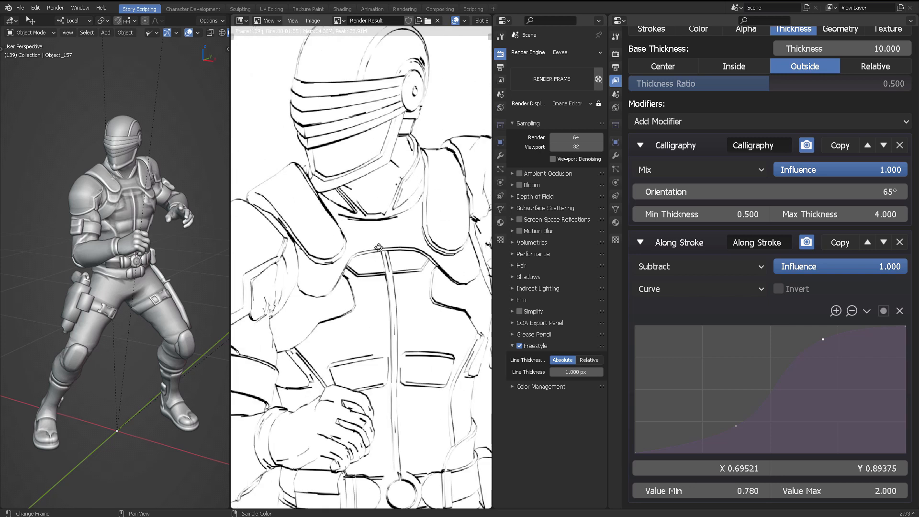
middle_drag(273, 172, 354, 177)
middle_drag(403, 213, 359, 243)
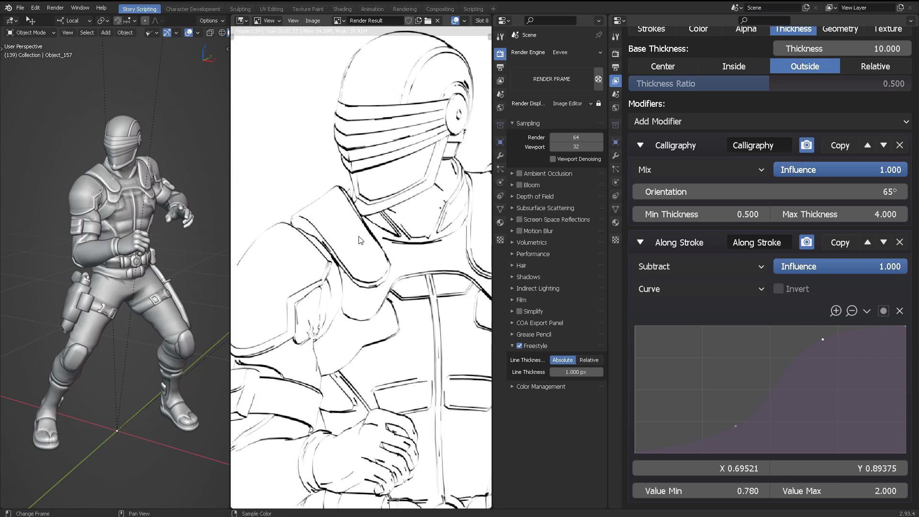
scroll(384, 284, down, 2)
middle_drag(383, 284, 338, 201)
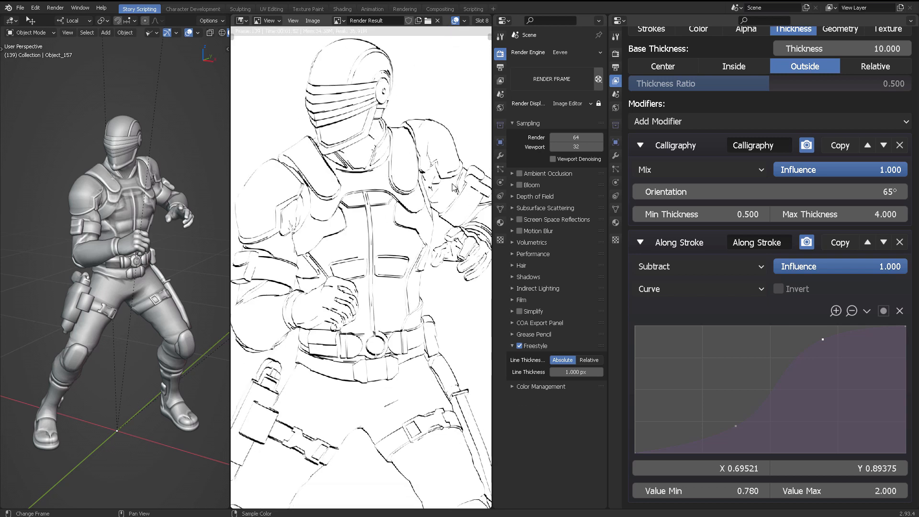
Collapse the Calligraphy and Along Stroke settings and add a Noise thickness modifier.
click(642, 145)
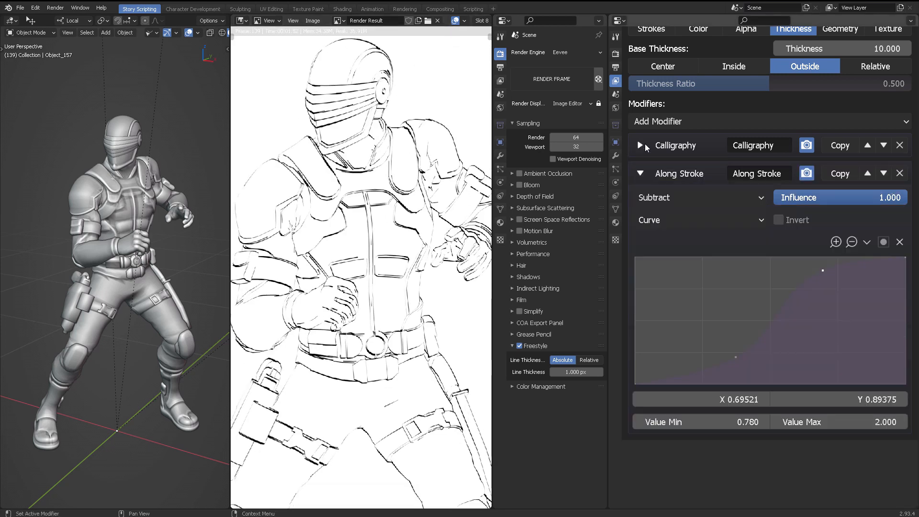
click(638, 173)
click(680, 121)
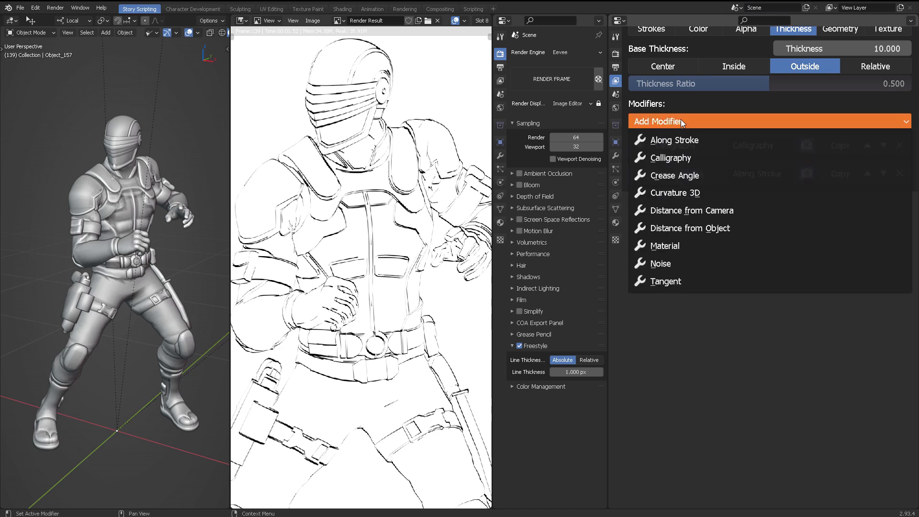
click(656, 264)
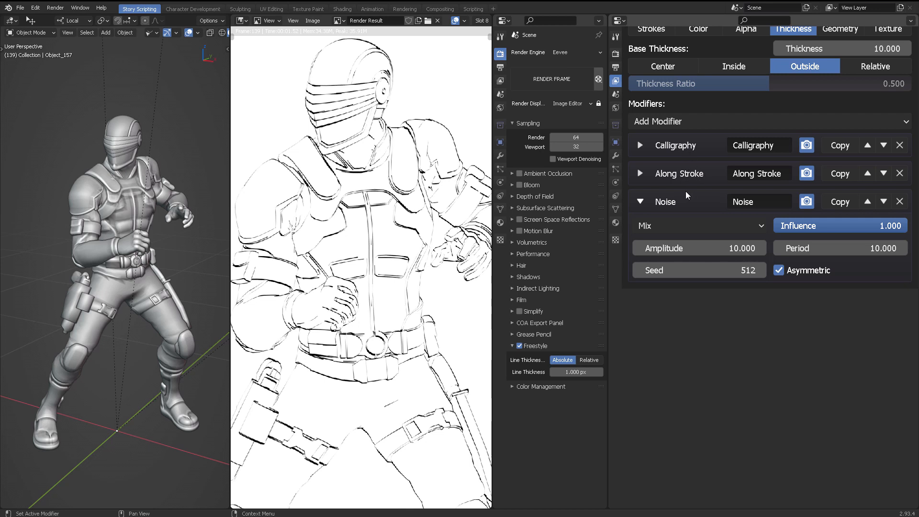
Try the Noise modifier at different places in the stack and leave it between Calligraphy and Along Stroke.
click(868, 202)
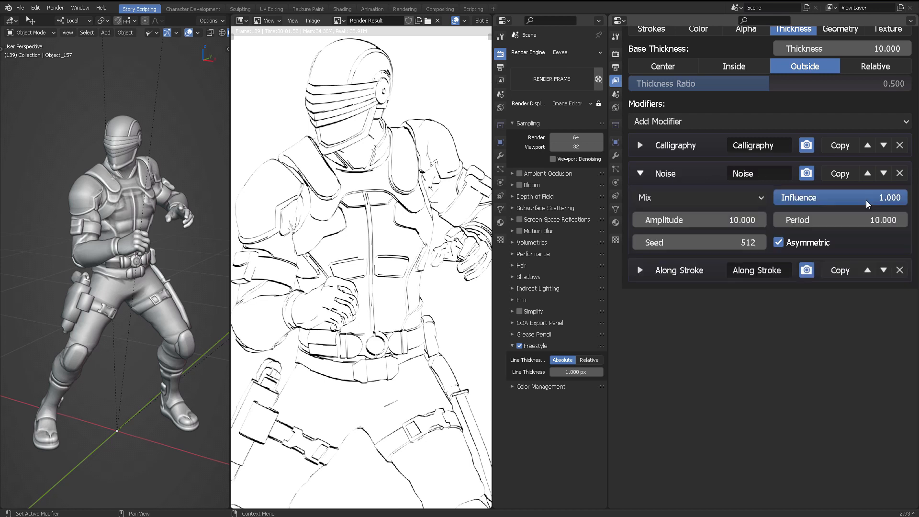
click(867, 173)
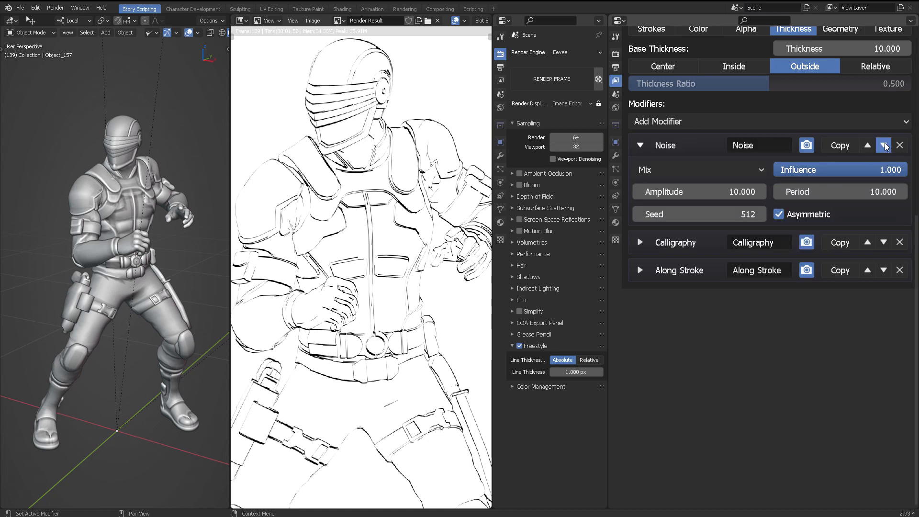
click(883, 145)
click(883, 173)
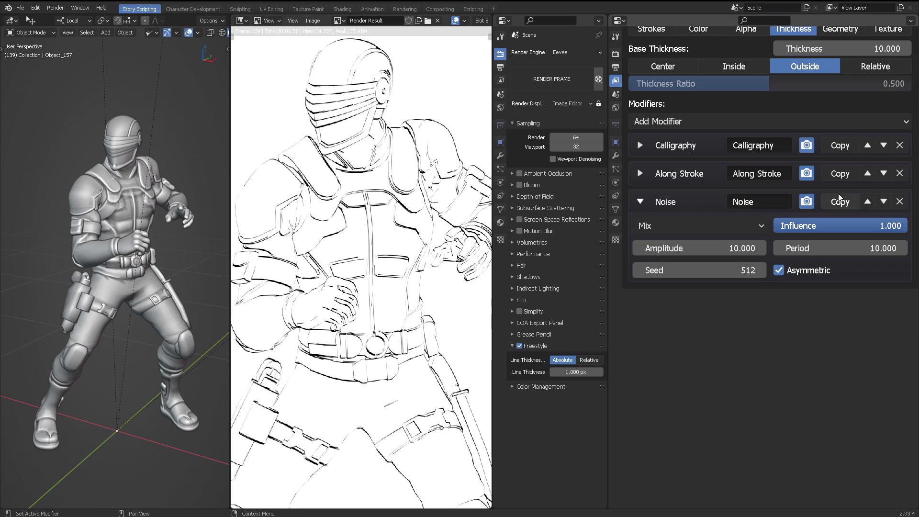
click(862, 202)
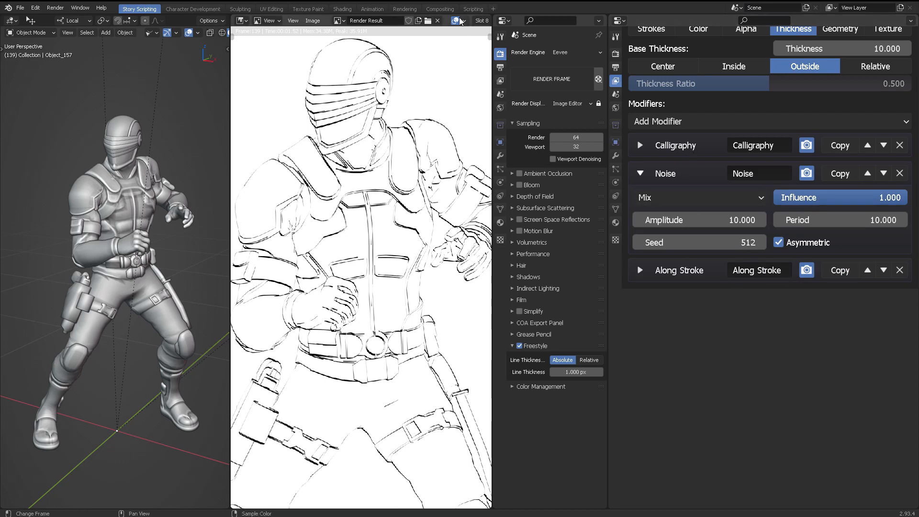
Switch the render result to Slot 1, render the frame with the Noise modifier and widen the image view.
scroll(459, 21, down, 5)
click(381, 21)
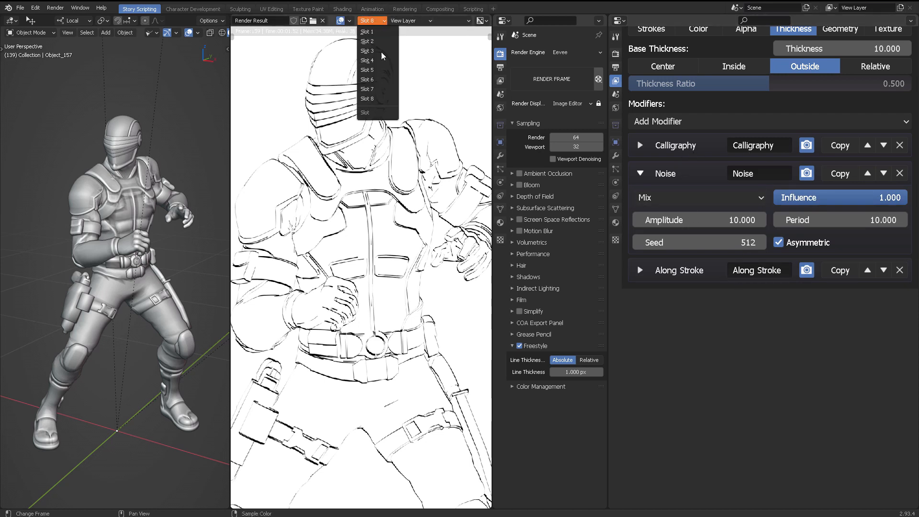
click(375, 33)
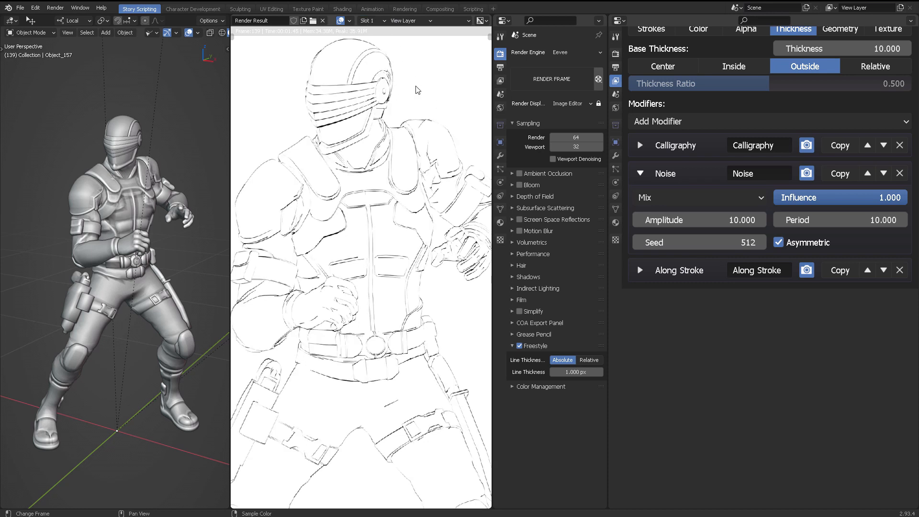
key(F12)
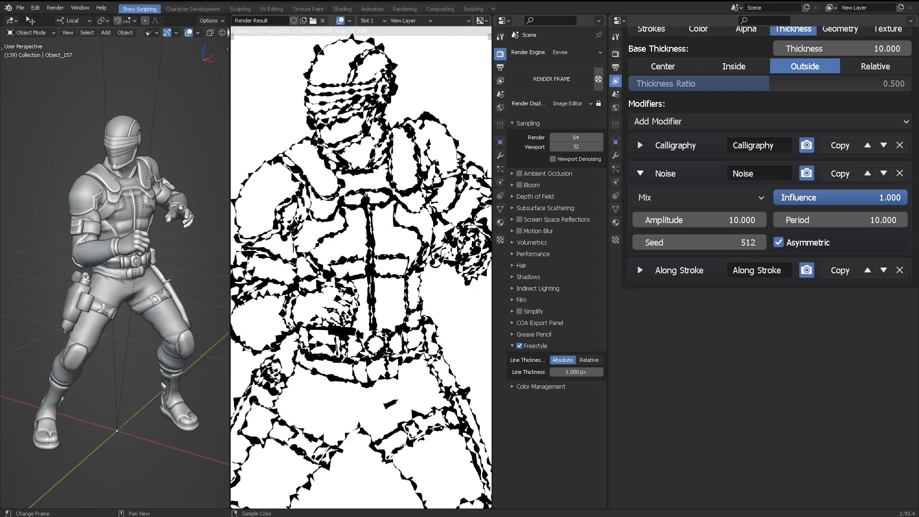
drag(490, 135, 551, 144)
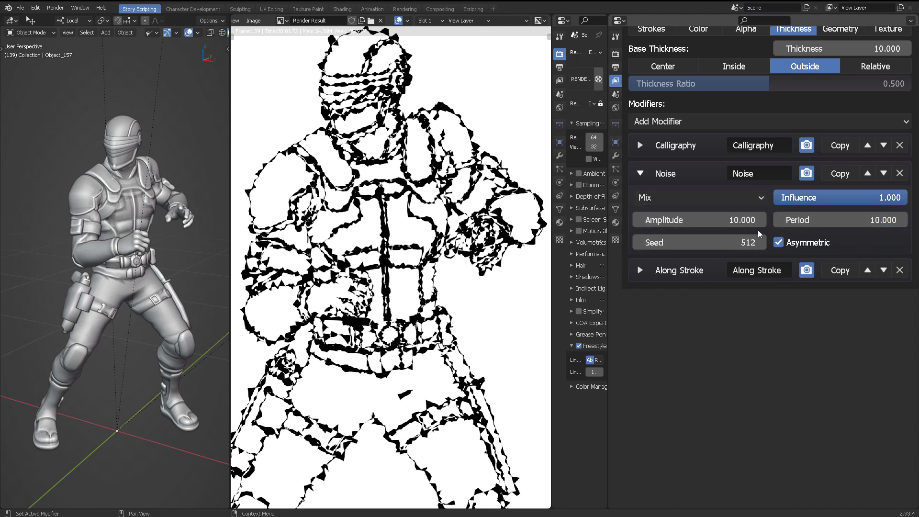
Set the Noise modifier's amplitude to 1.5 and render the frame.
scroll(819, 98, up, 2)
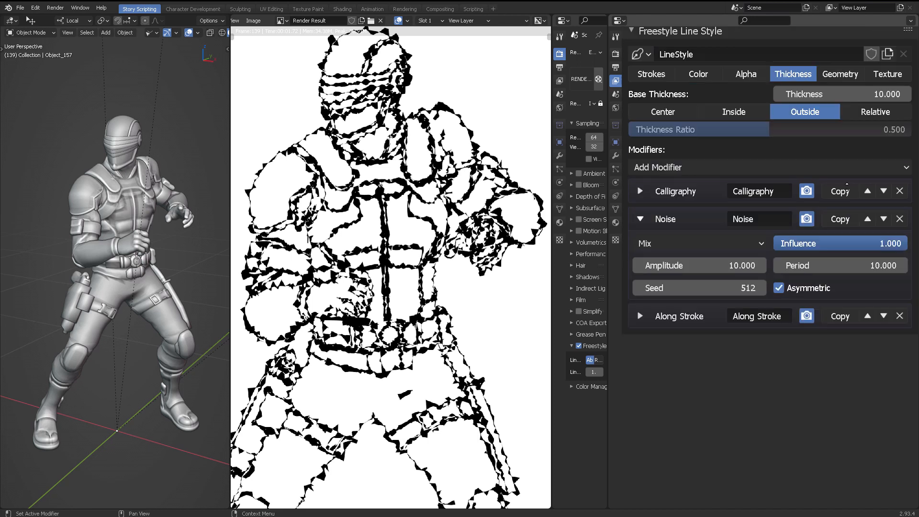
scroll(846, 187, up, 6)
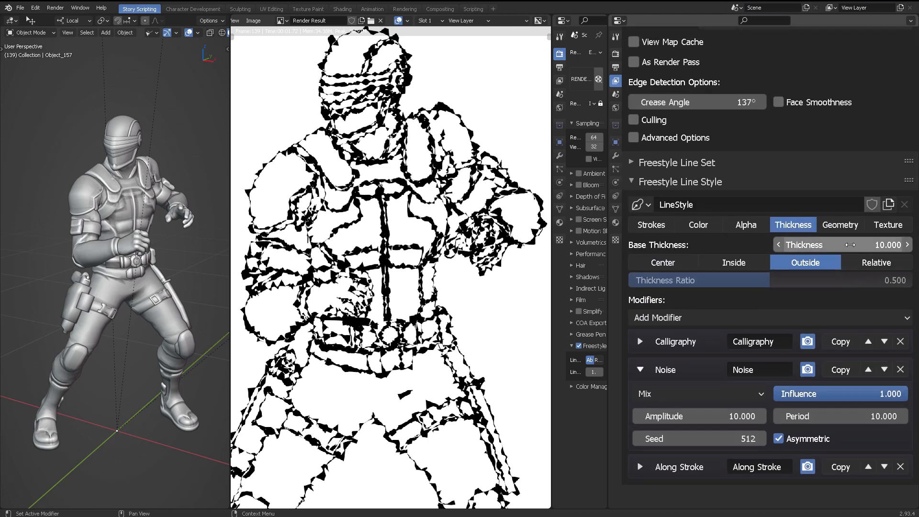
click(850, 244)
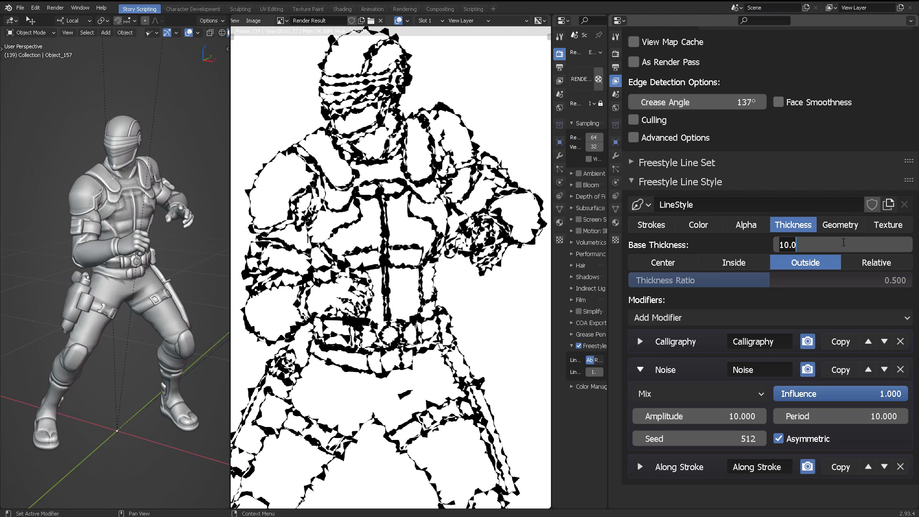
key(Return)
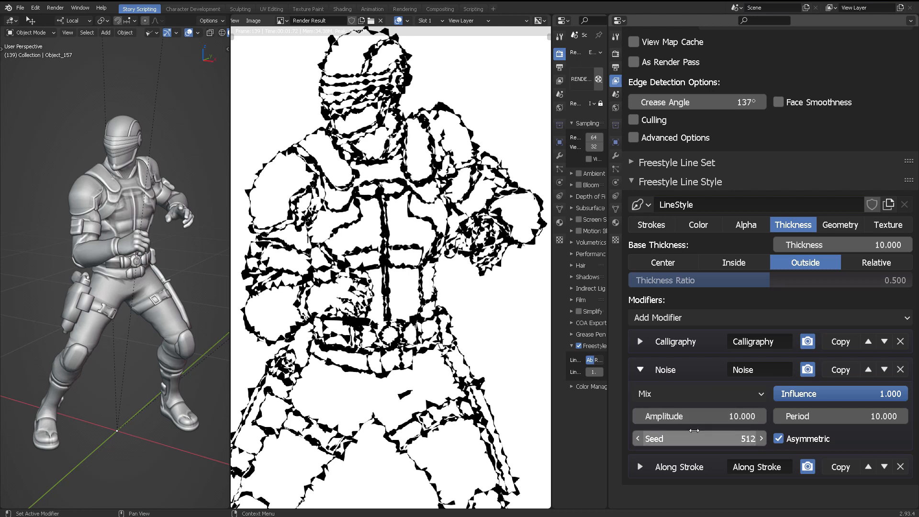
click(732, 418)
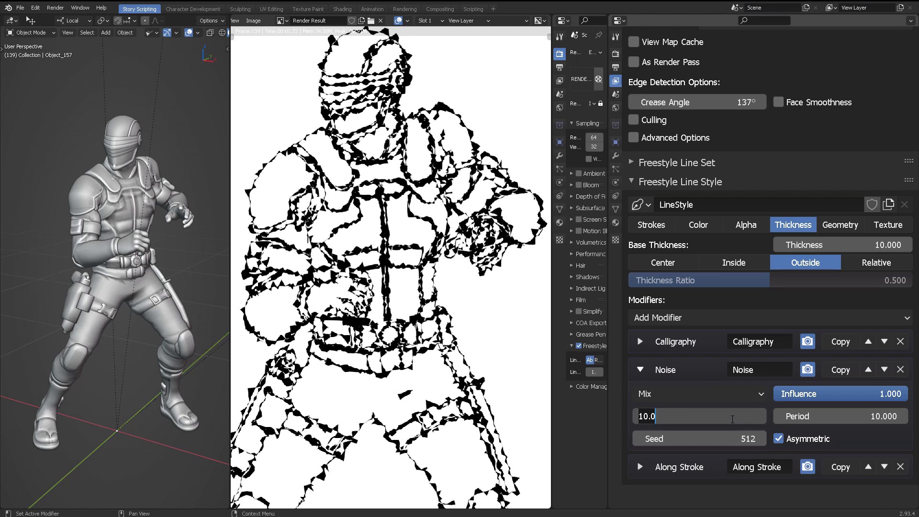
text(1.5)
key(Return)
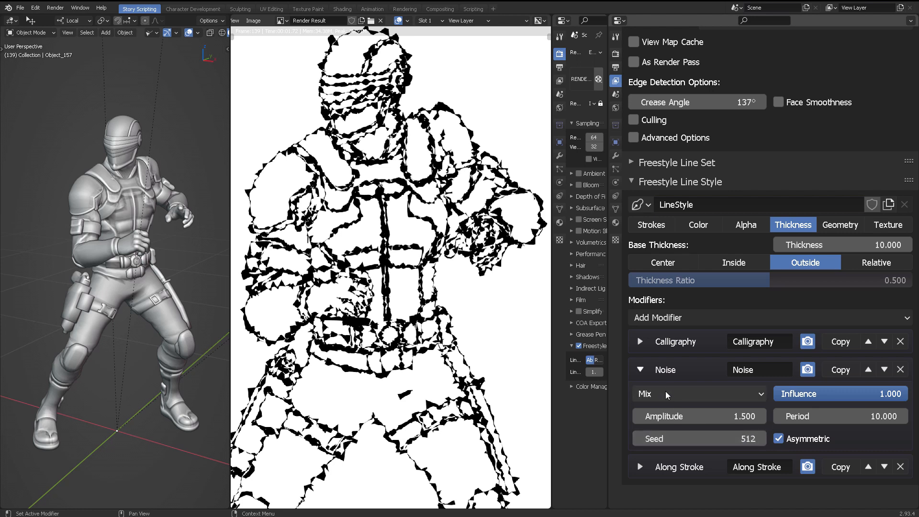
key(F12)
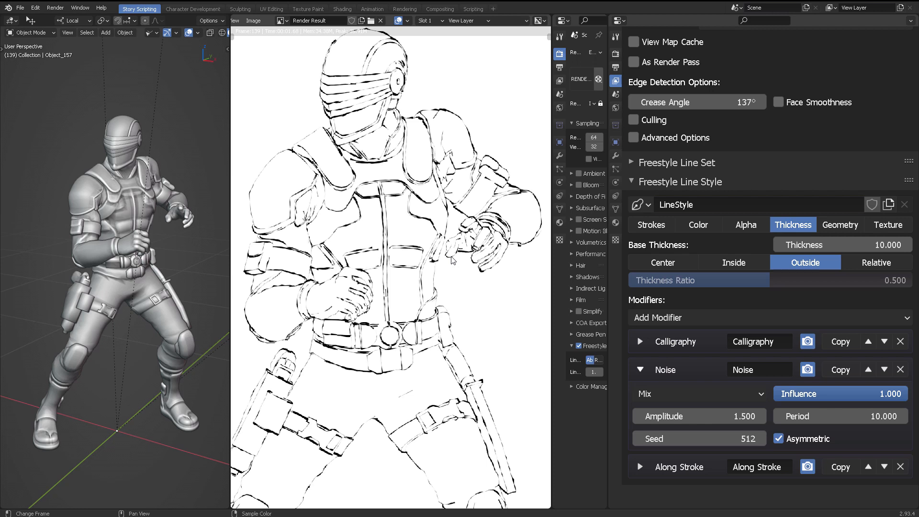
Examine the rendered line variation on the torso, thigh holster, knees, helmet and shoulder armour.
scroll(452, 259, up, 3)
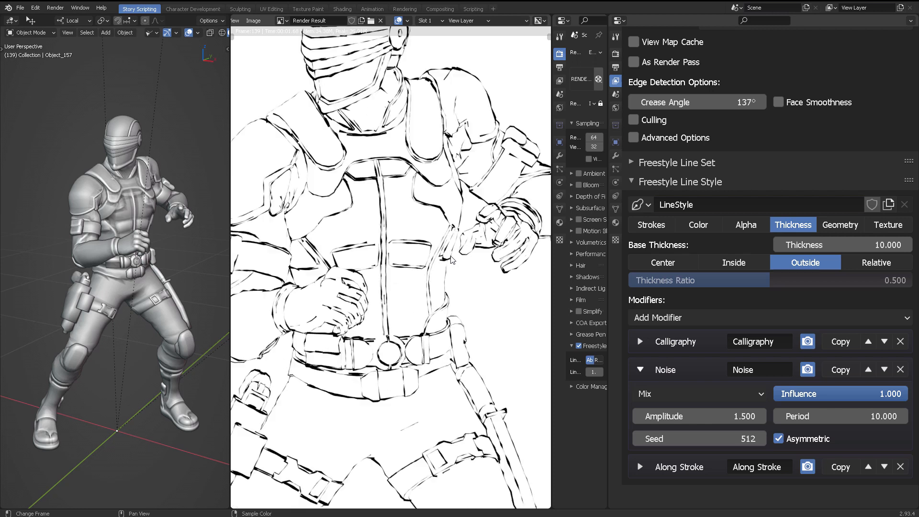
scroll(463, 288, down, 5)
middle_drag(458, 329, 470, 245)
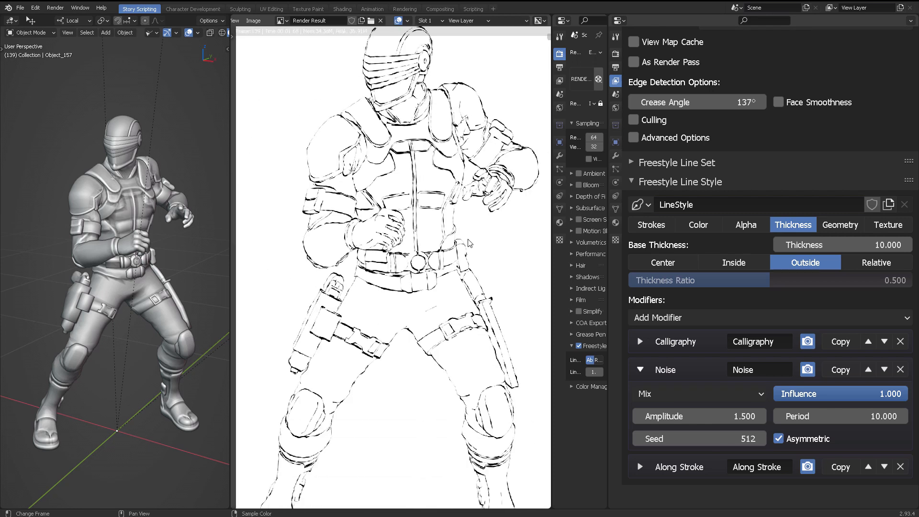
middle_drag(508, 352, 488, 305)
scroll(449, 287, up, 6)
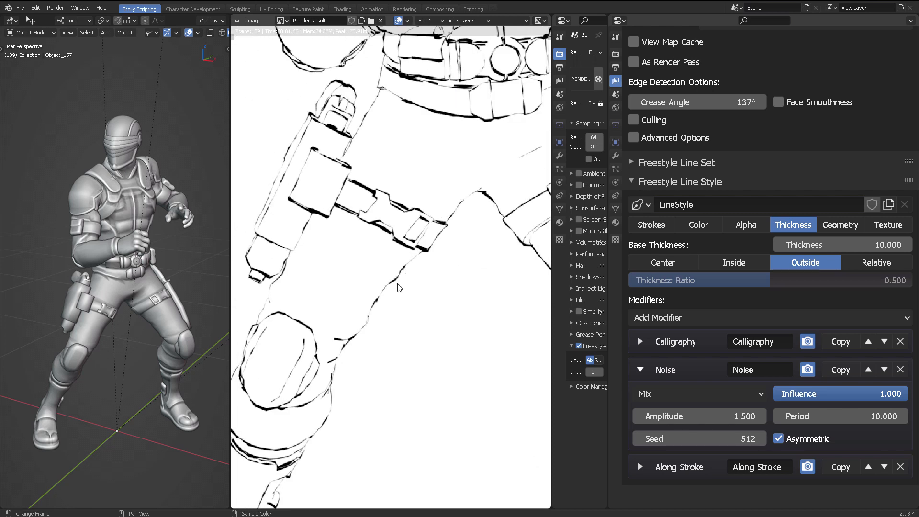
scroll(408, 298, down, 1)
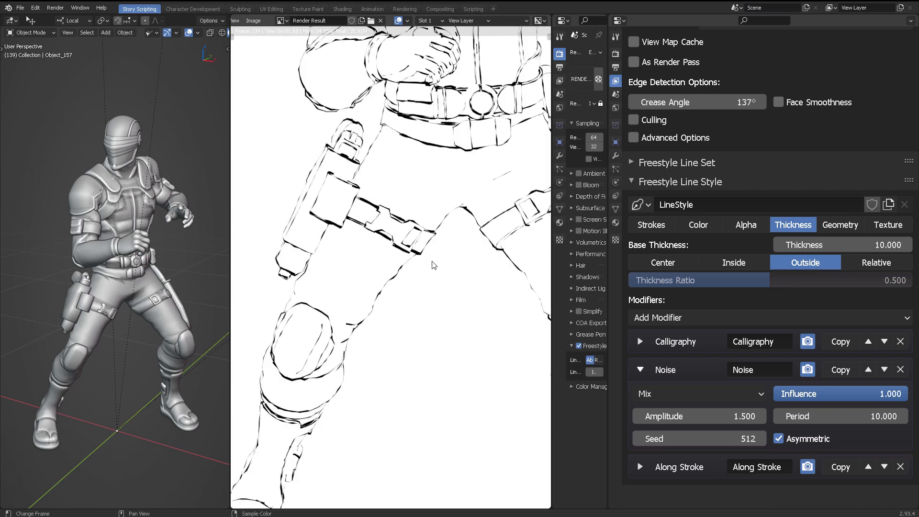
middle_drag(432, 193, 424, 397)
middle_drag(407, 236, 400, 301)
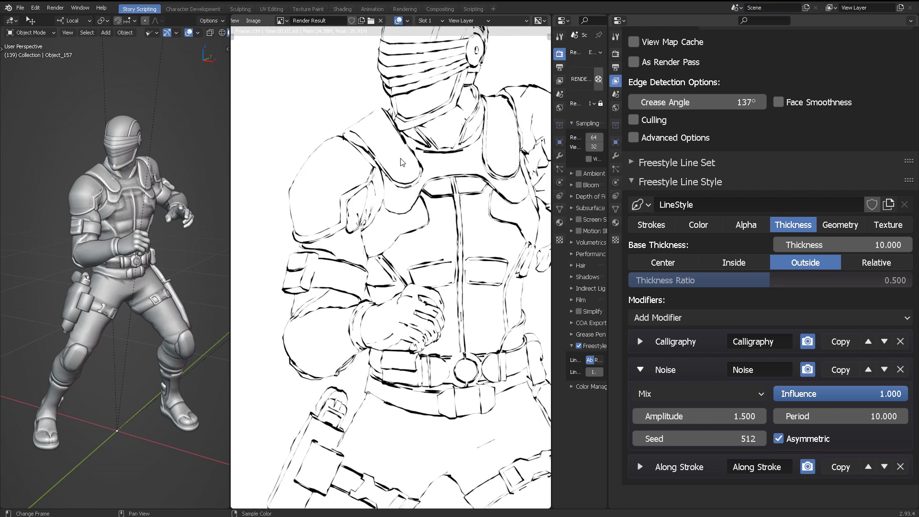
middle_drag(413, 132, 404, 187)
middle_drag(461, 141, 437, 123)
middle_drag(451, 182, 449, 158)
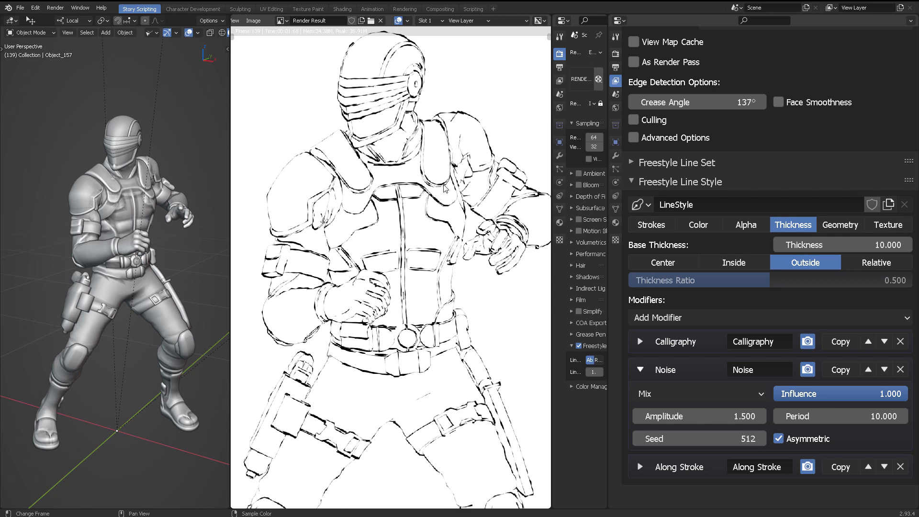
scroll(450, 191, down, 2)
middle_drag(451, 201, 453, 153)
scroll(454, 187, up, 2)
middle_drag(455, 190, 458, 287)
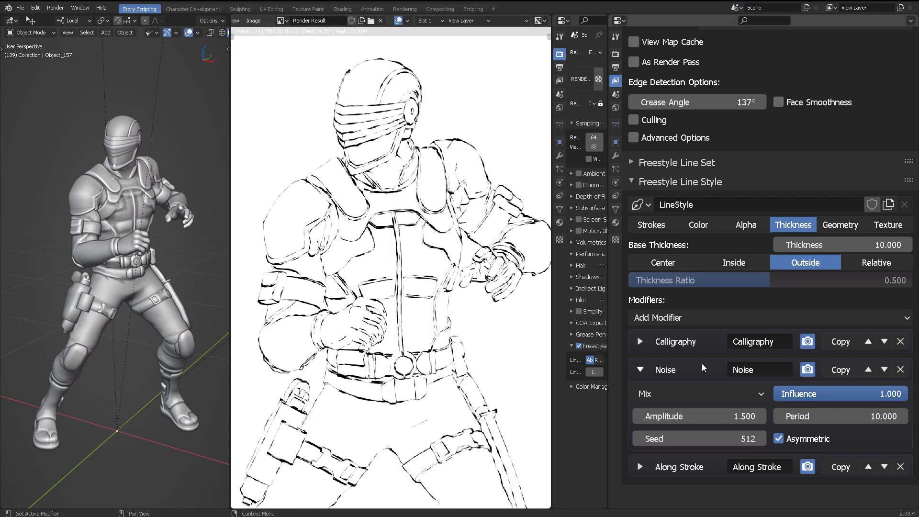
click(826, 416)
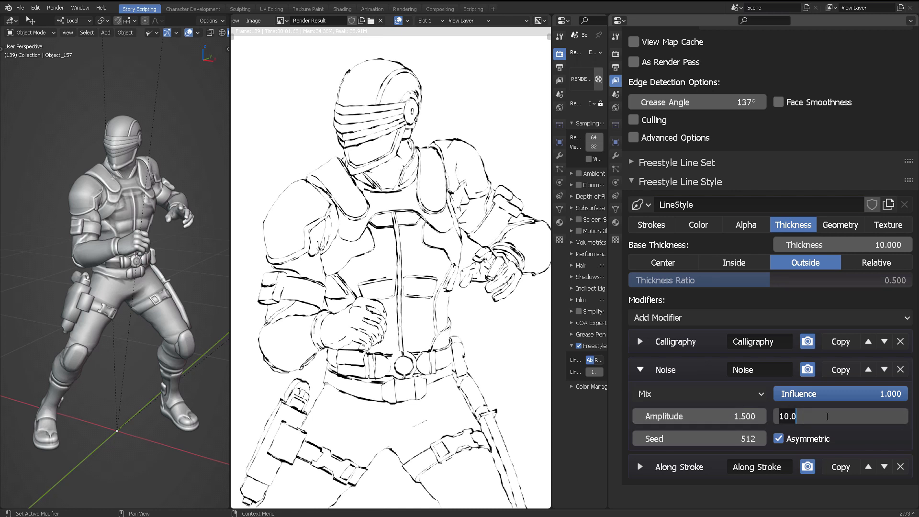
key(Return)
middle_drag(384, 292, 426, 278)
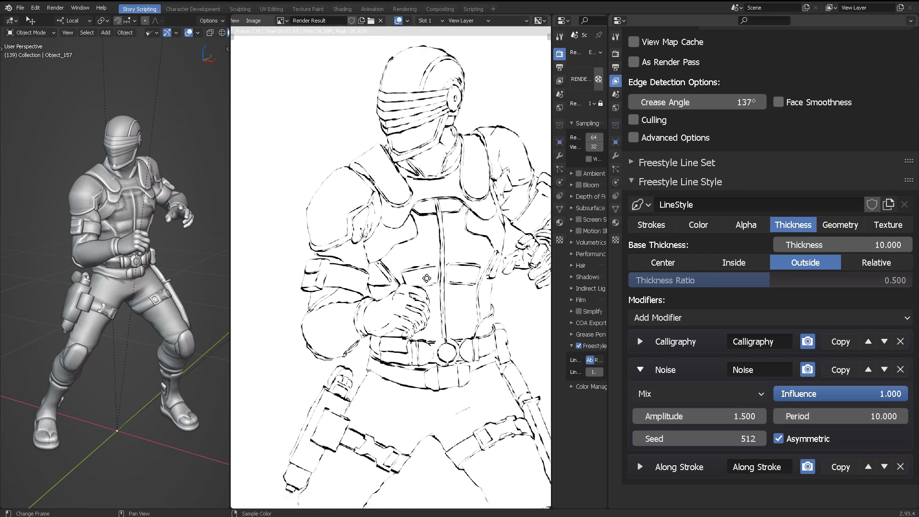
scroll(426, 278, up, 5)
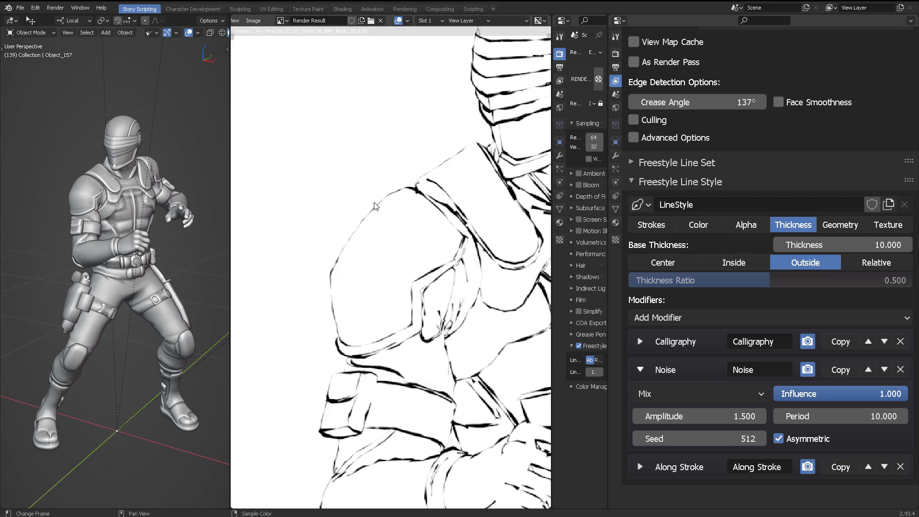
scroll(390, 287, down, 4)
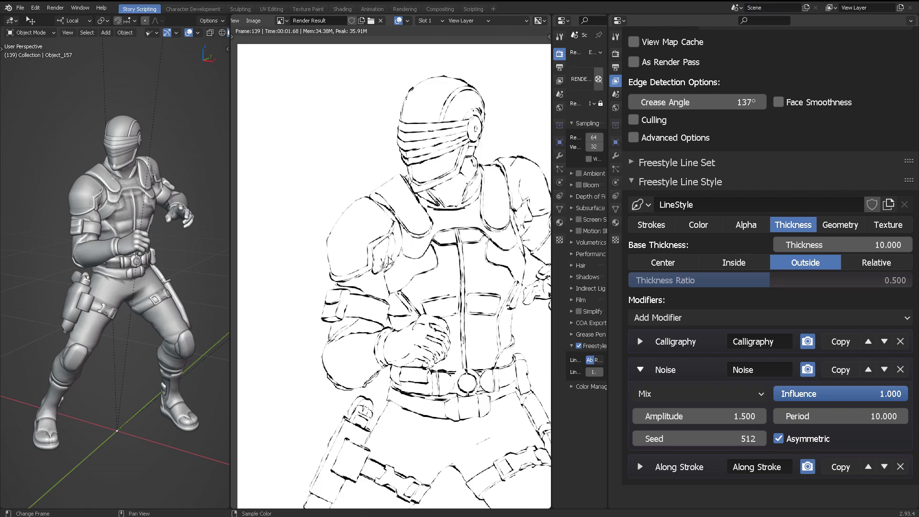
middle_drag(412, 256, 361, 226)
Set the Noise modifier's amplitude to 10 and render the frame again.
click(724, 417)
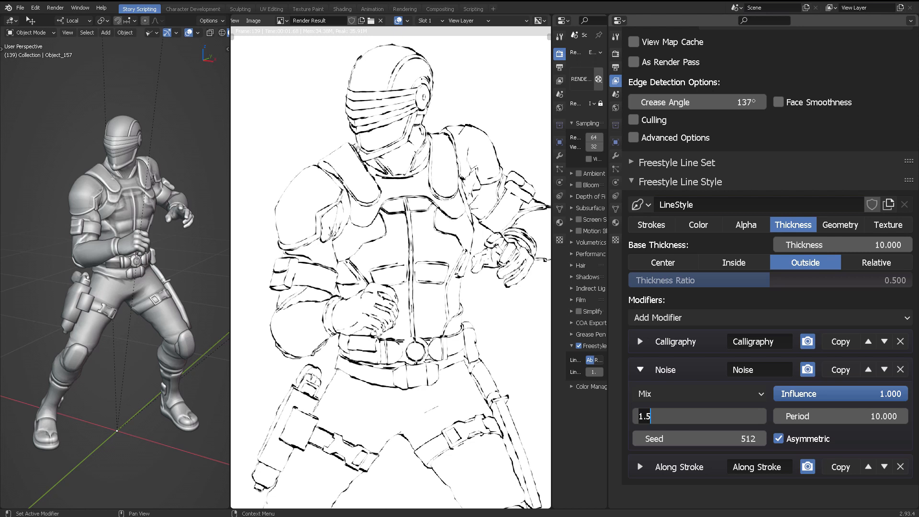
text(10)
key(Return)
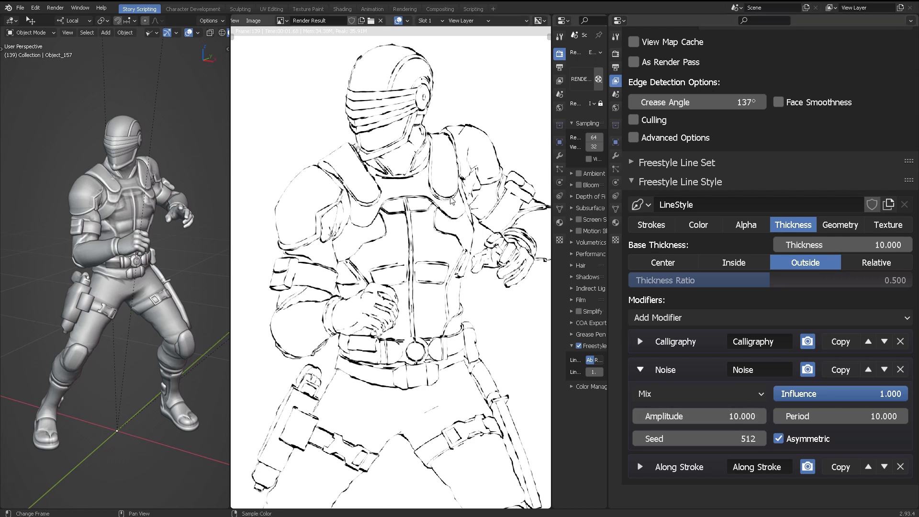
key(F12)
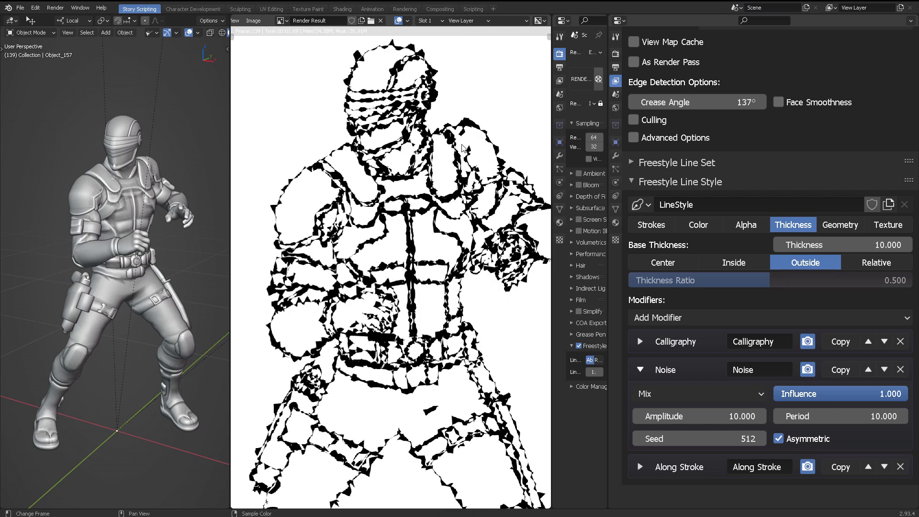
middle_drag(322, 173, 346, 182)
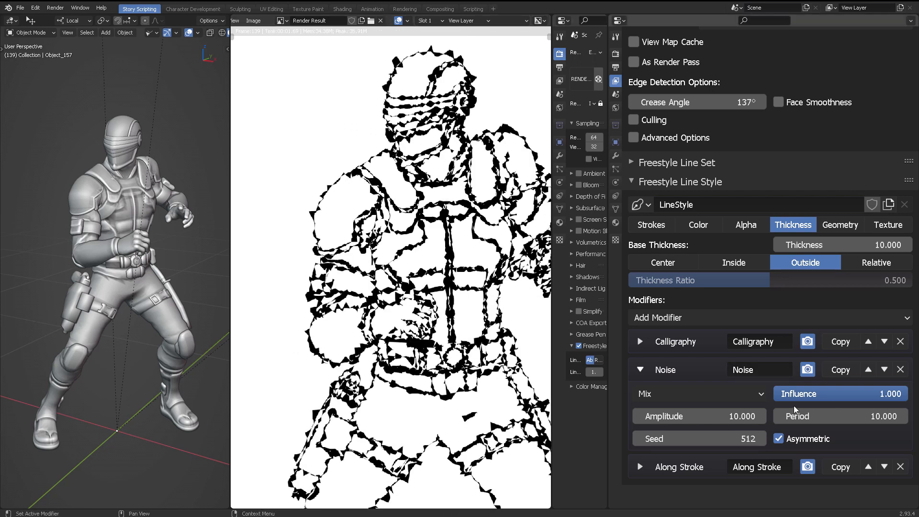
Set the Noise modifier's period to 0 and render the frame.
click(823, 416)
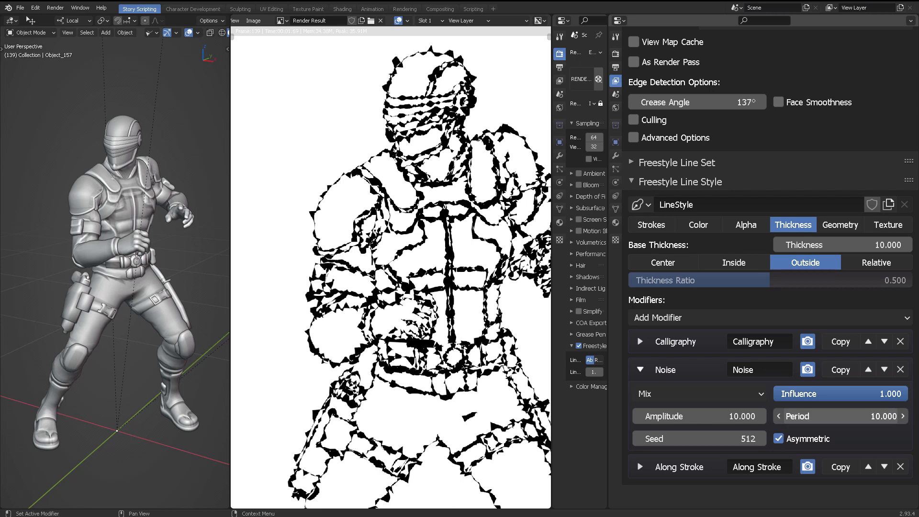
text(0)
key(Return)
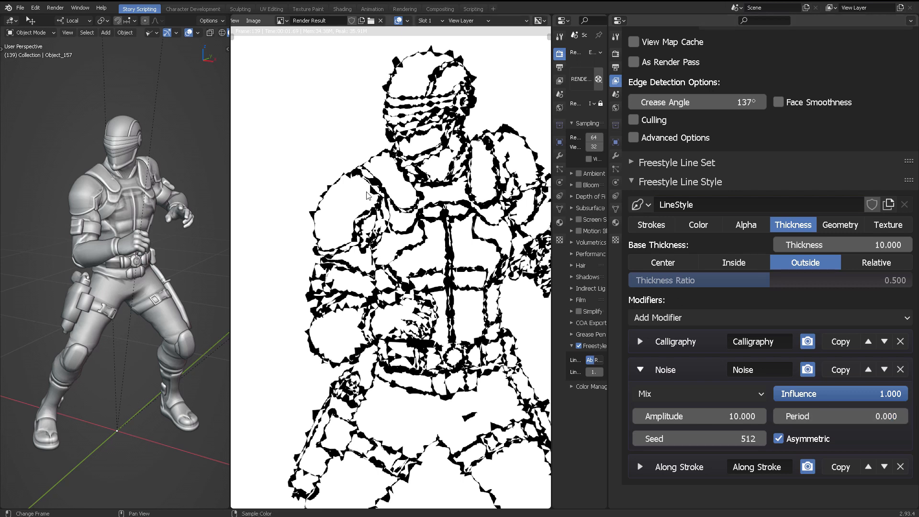
key(F12)
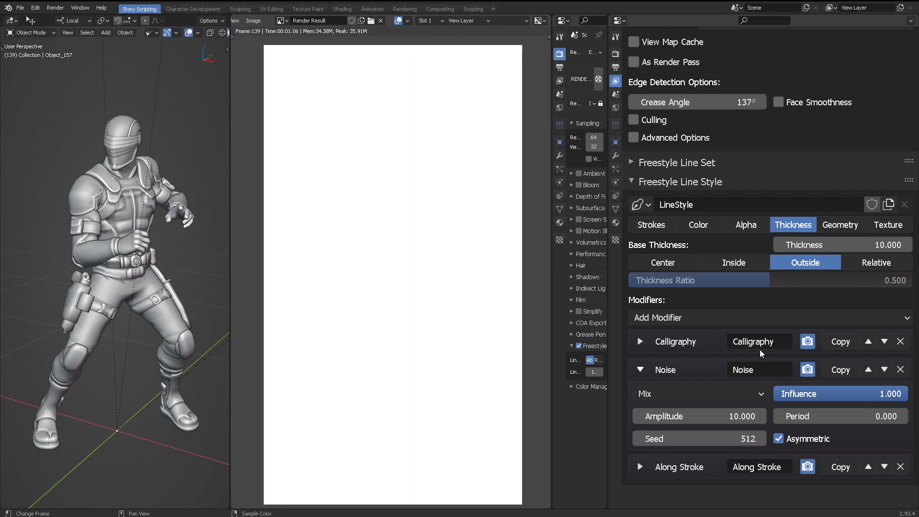
Set the Noise modifier's period to 4, render the frame and view the upper body's lines up close.
click(837, 417)
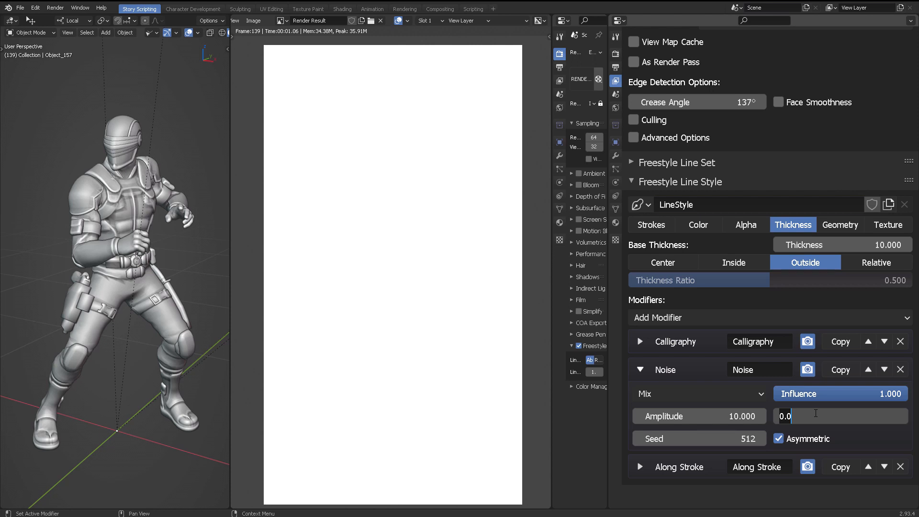
key(BackSpace)
key(BackSpace)
key(BackSpace)
text(4)
key(Return)
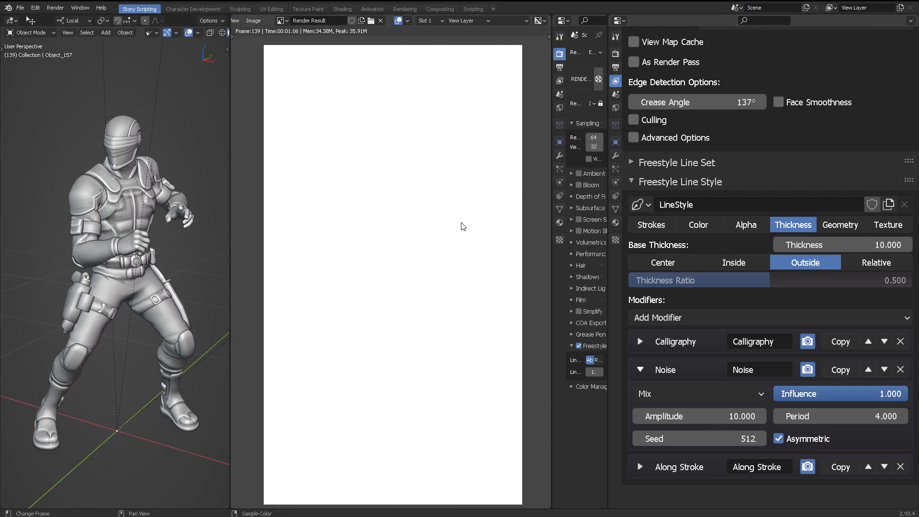
key(F12)
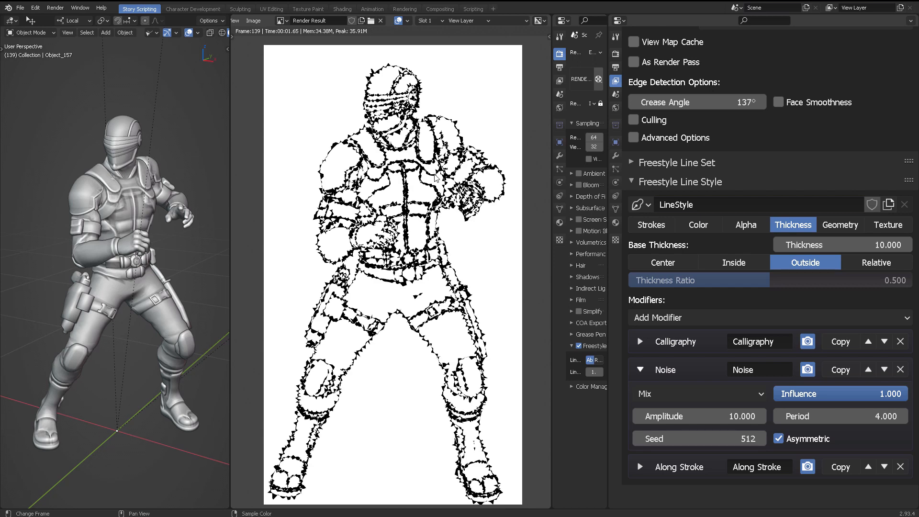
scroll(437, 179, up, 5)
scroll(436, 179, down, 1)
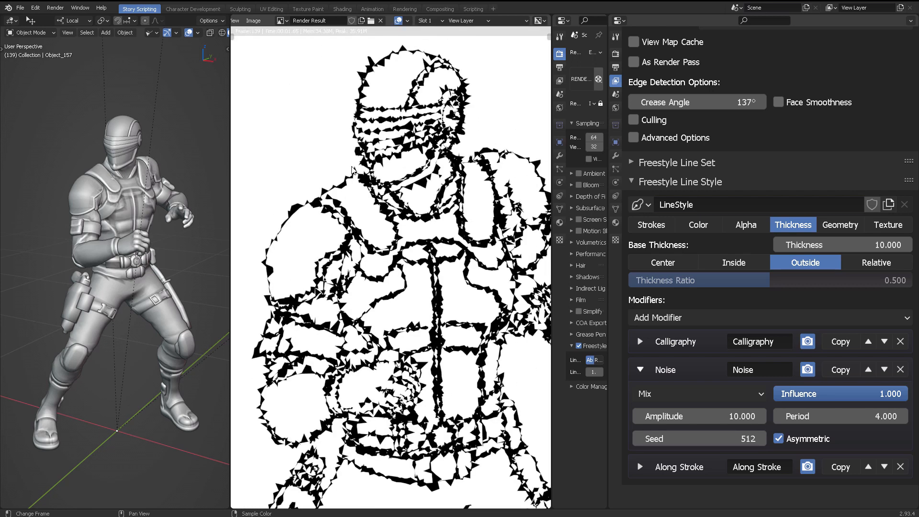
Switch to render Slot 2, set the Noise modifier's period to 10 and render the frame there.
click(429, 20)
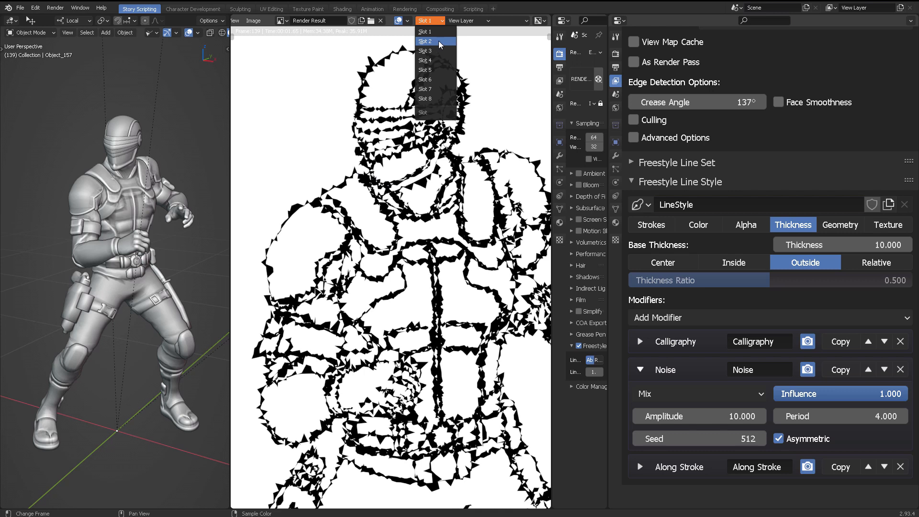
click(438, 41)
click(846, 417)
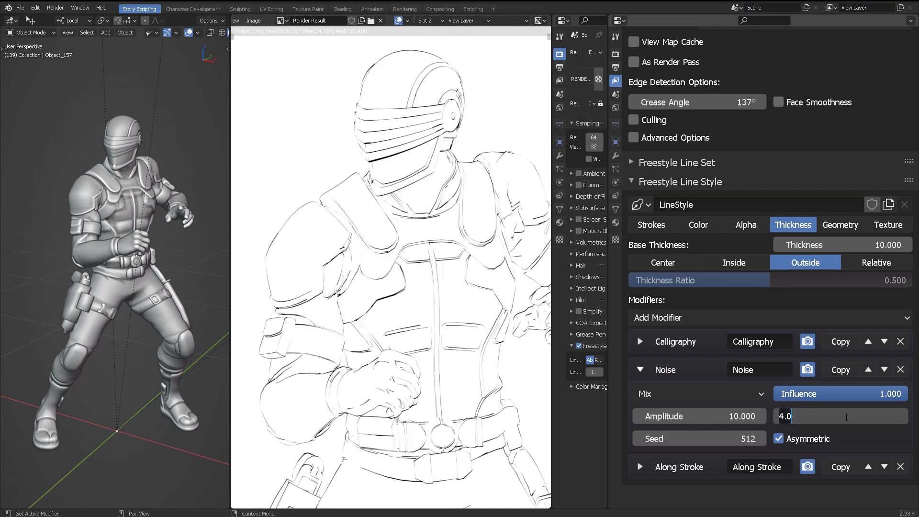
text(10)
key(Return)
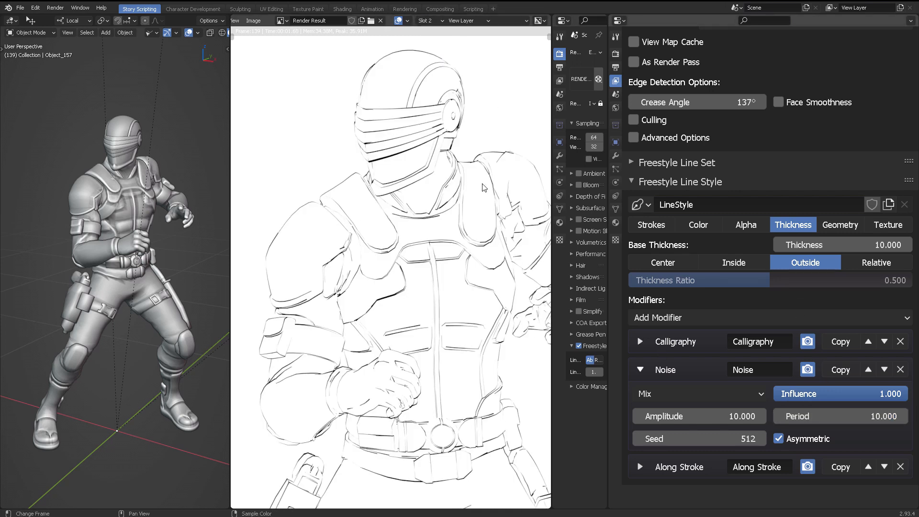
key(F12)
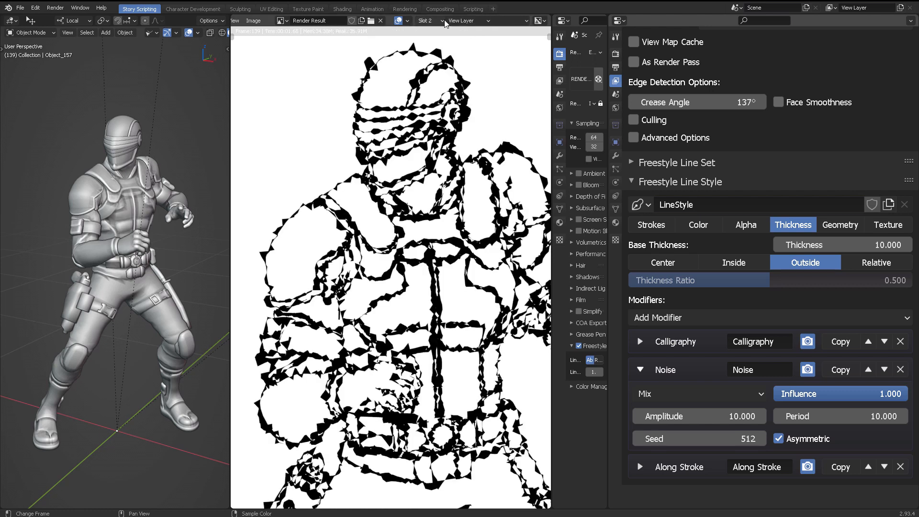
Compare the renders in Slot 1 and Slot 2 by alternating between them, finishing on Slot 2.
click(444, 22)
click(438, 31)
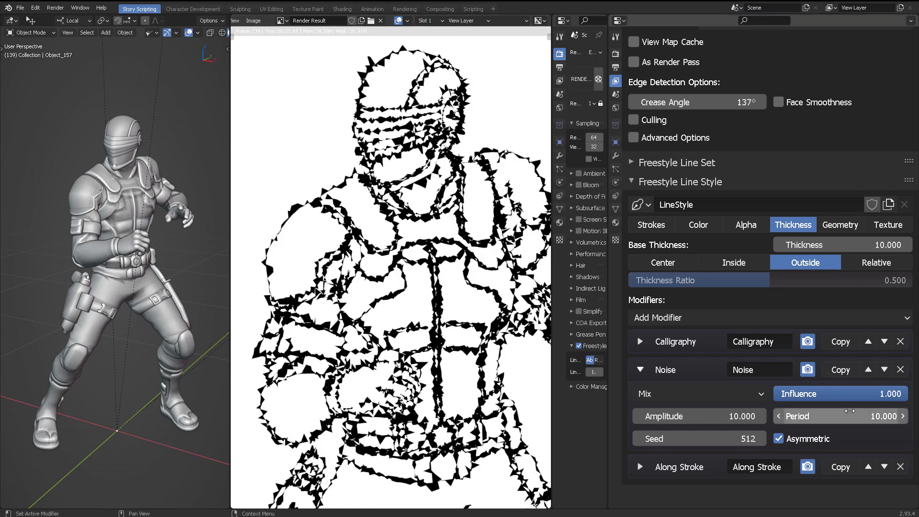
click(440, 20)
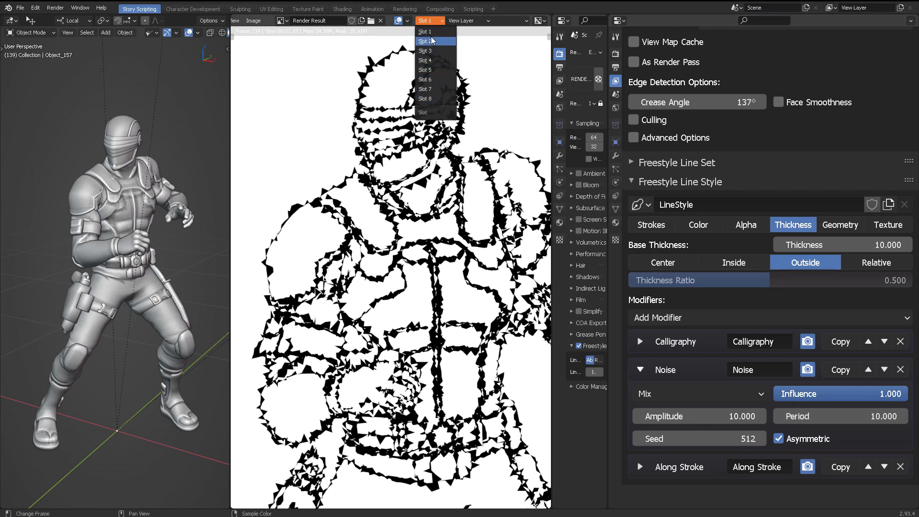
click(433, 42)
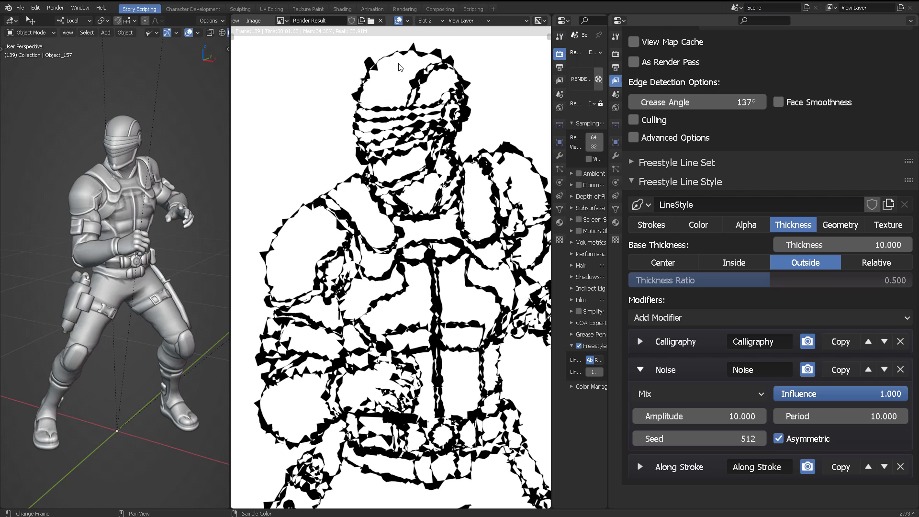
click(432, 21)
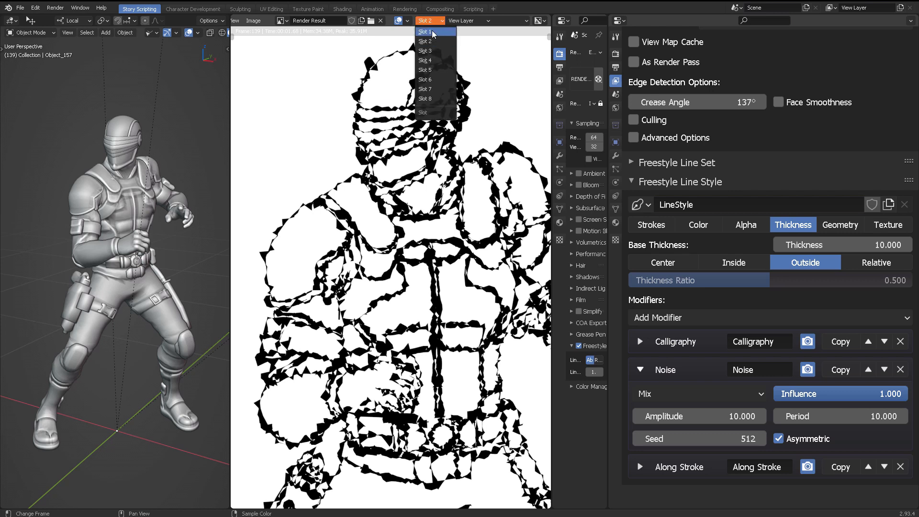
click(431, 31)
click(428, 22)
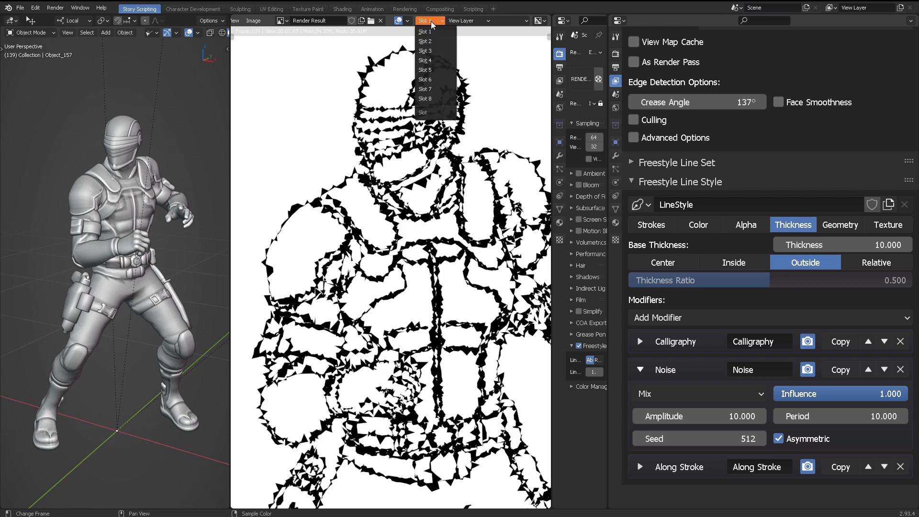
click(433, 41)
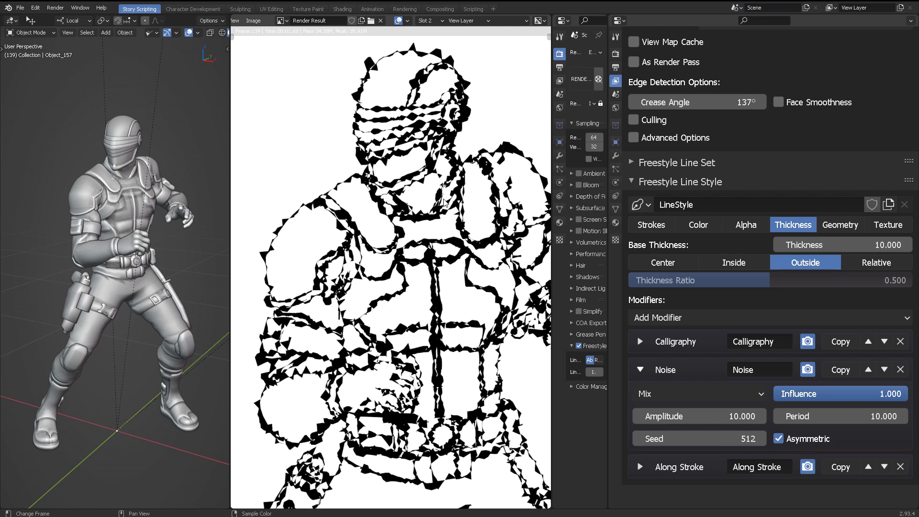
Set the Noise modifier's period to 20, render the frame and view the figure from head to knees.
click(821, 413)
text(10.0)
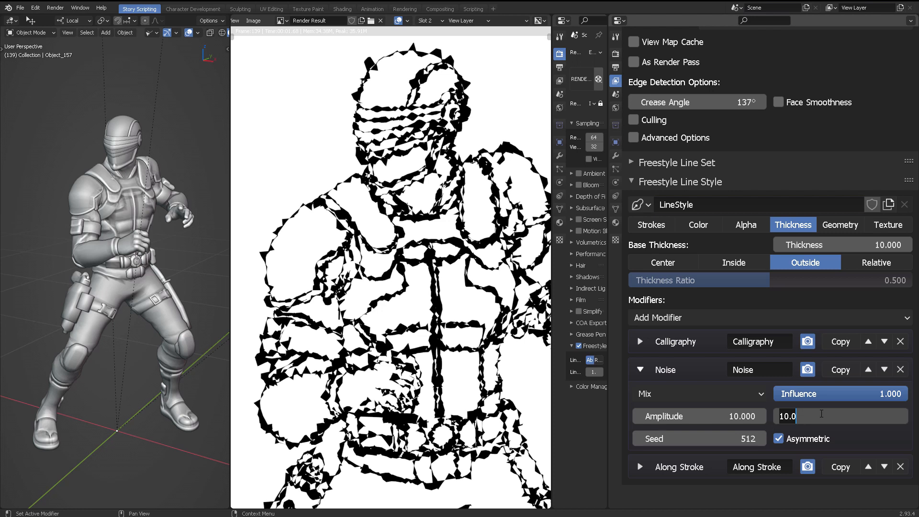
key(BackSpace)
key(BackSpace)
key(BackSpace)
key(BackSpace)
text(20)
key(Return)
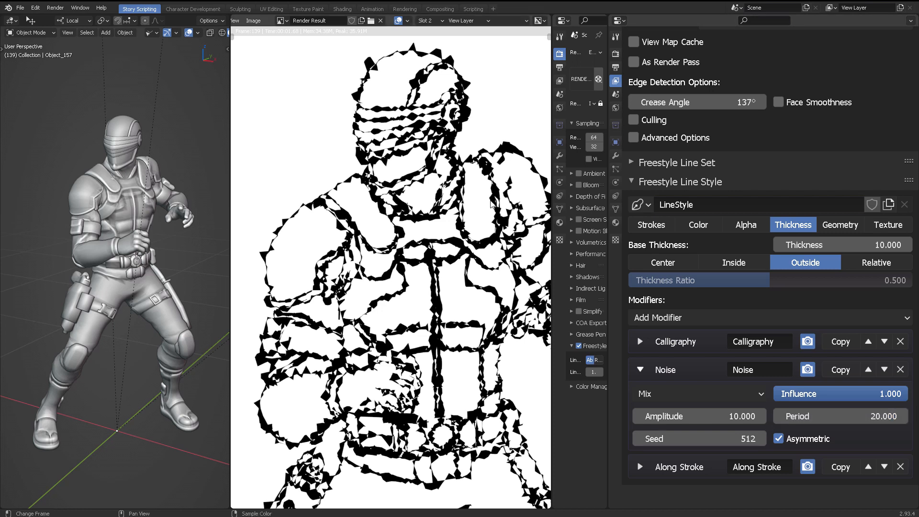
key(F12)
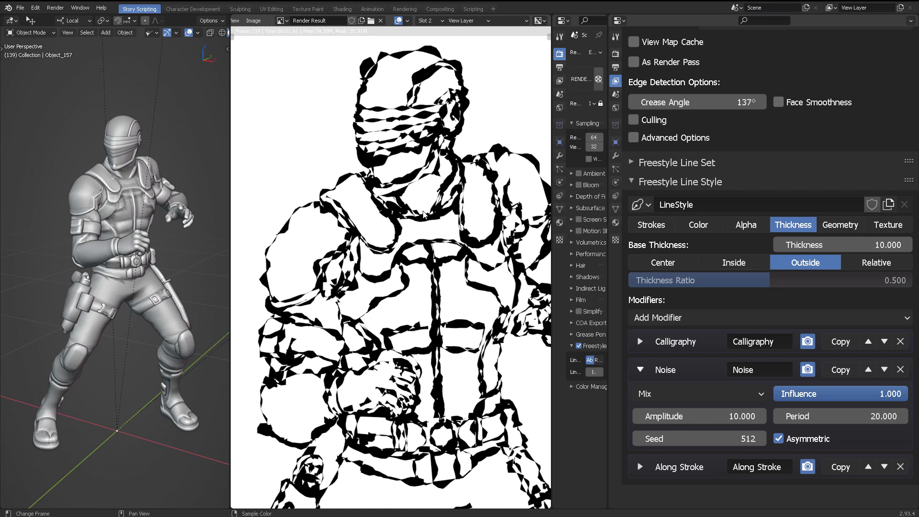
scroll(423, 210, down, 1)
middle_drag(438, 258, 430, 207)
scroll(410, 216, down, 1)
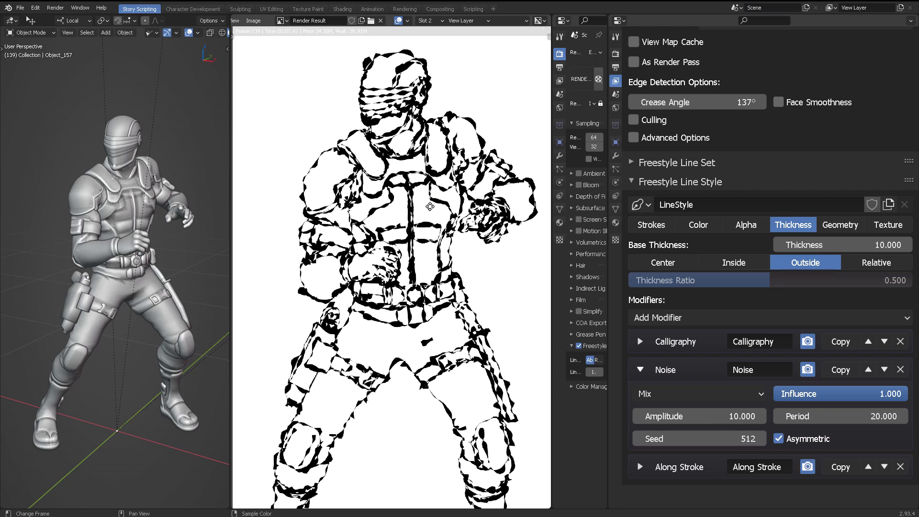
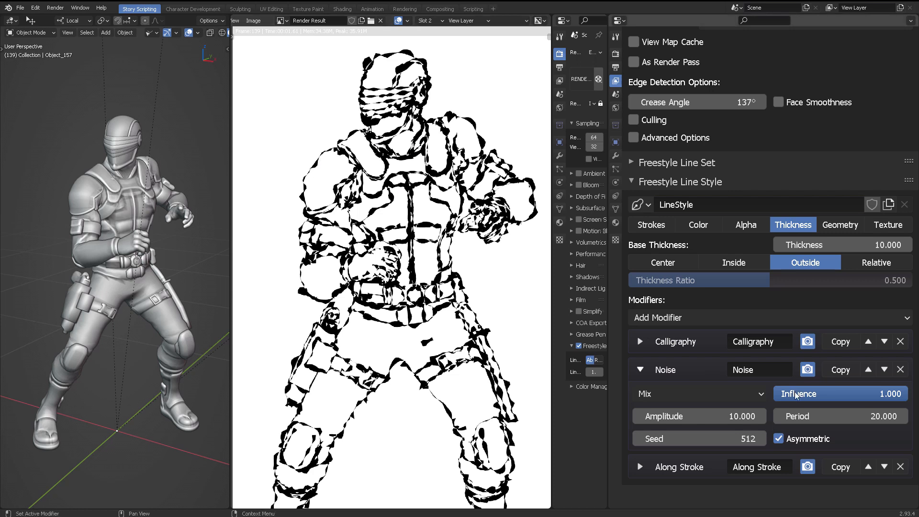
Set the Noise modifier's period to 40 and render the frame.
click(847, 414)
text(400)
key(Return)
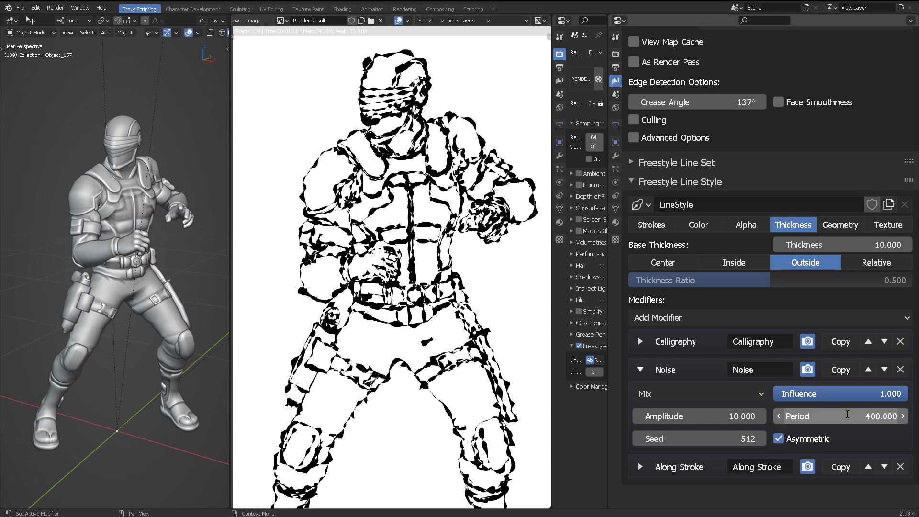
click(847, 414)
text(40)
key(Return)
key(F12)
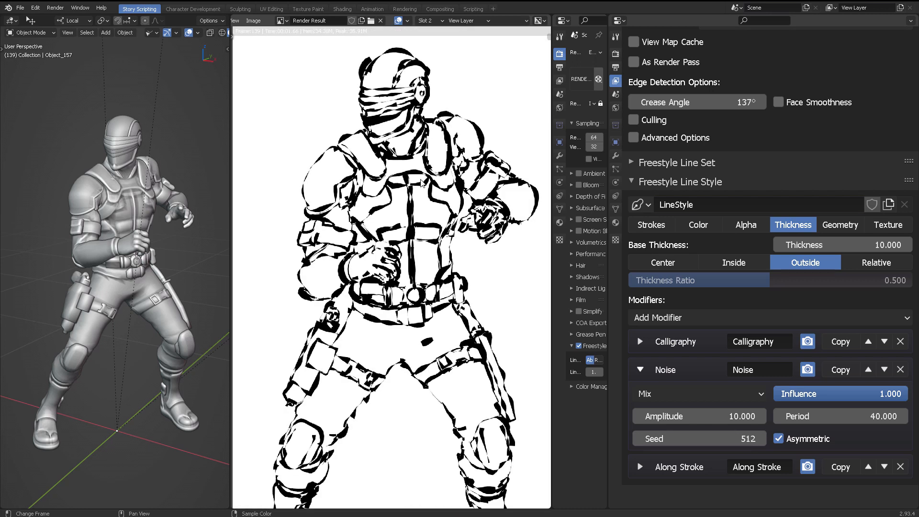
Examine the rendered brush-like lines on the whole figure, the thighs and the torso.
scroll(453, 230, down, 2)
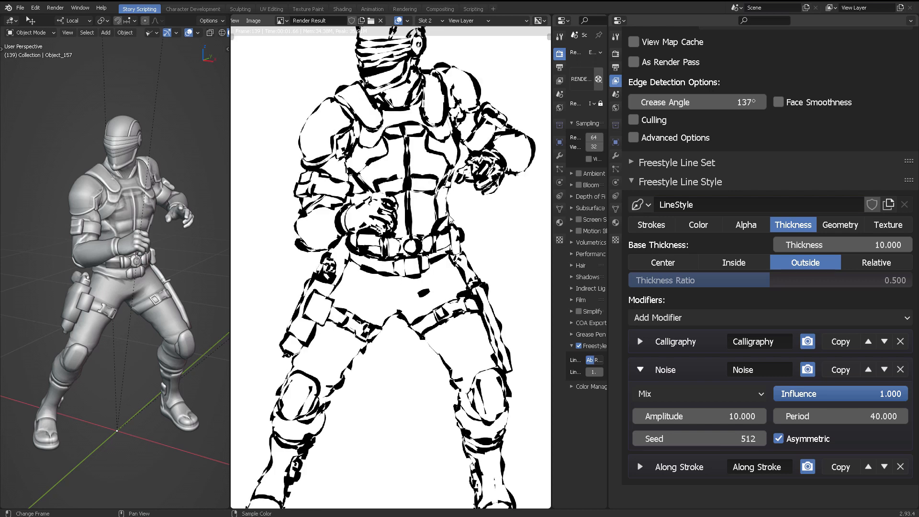
scroll(453, 205, up, 2)
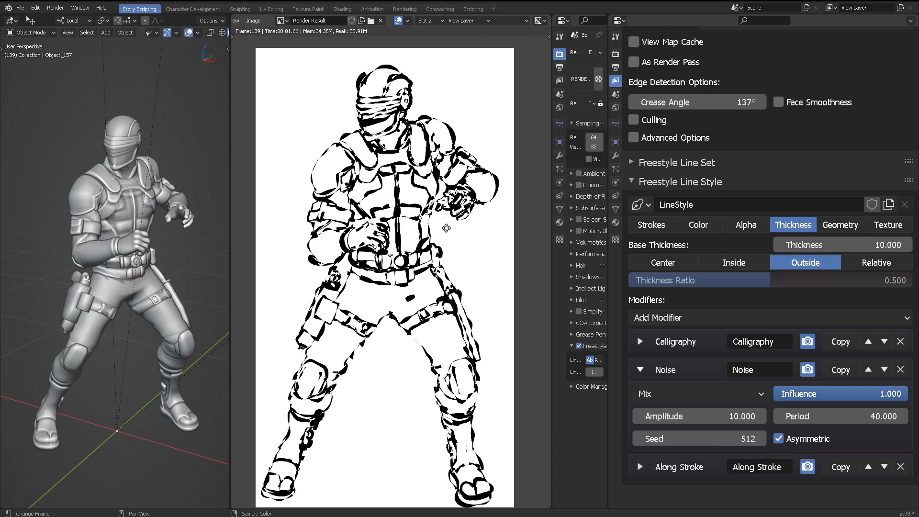
middle_drag(449, 178, 449, 168)
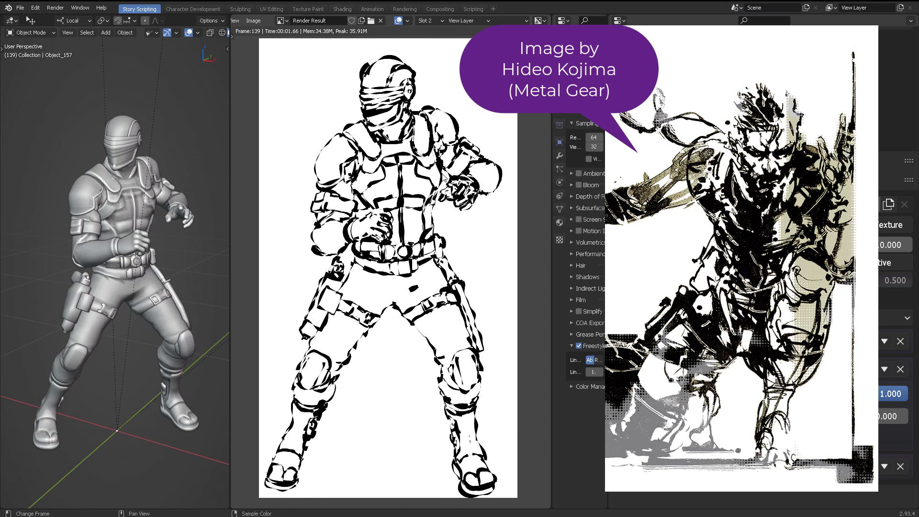
scroll(407, 241, up, 5)
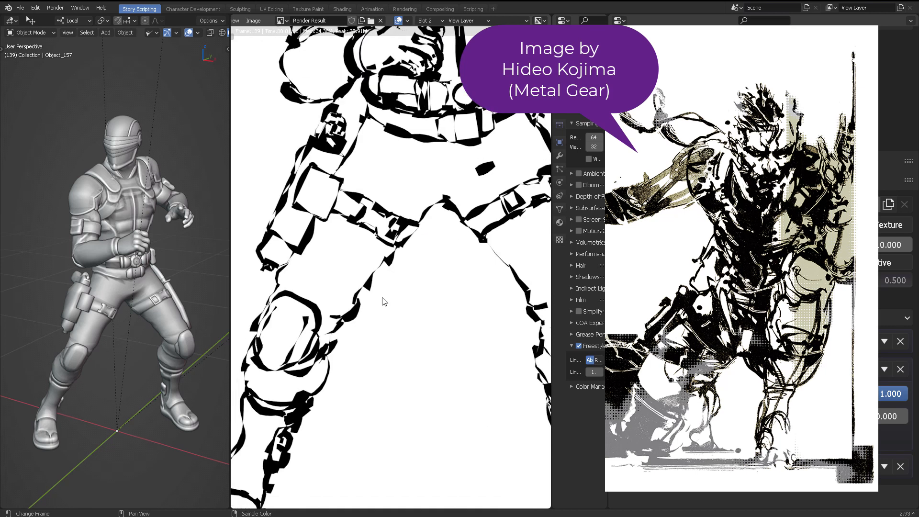
scroll(377, 311, down, 5)
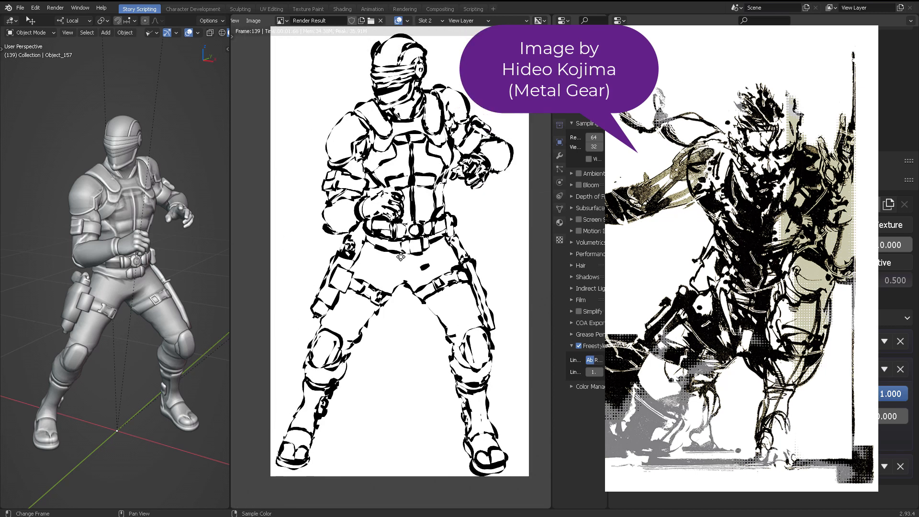
scroll(414, 204, up, 2)
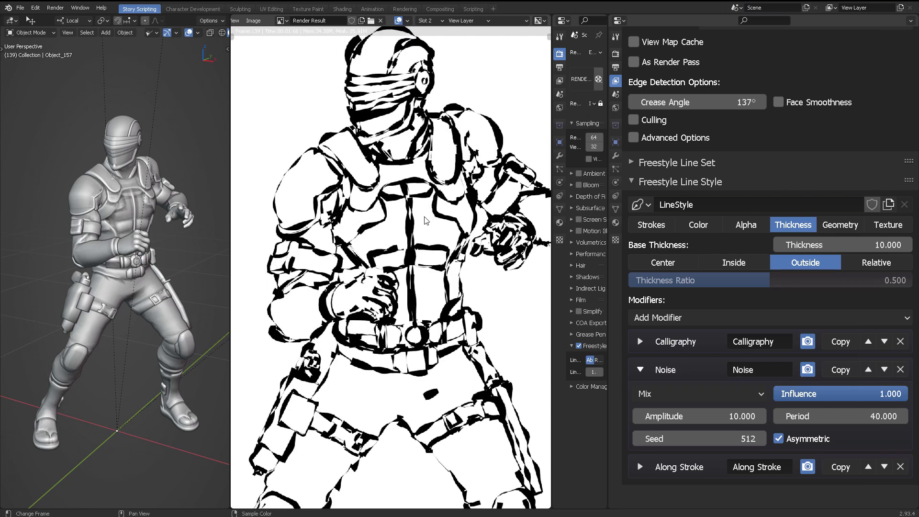
scroll(438, 189, down, 3)
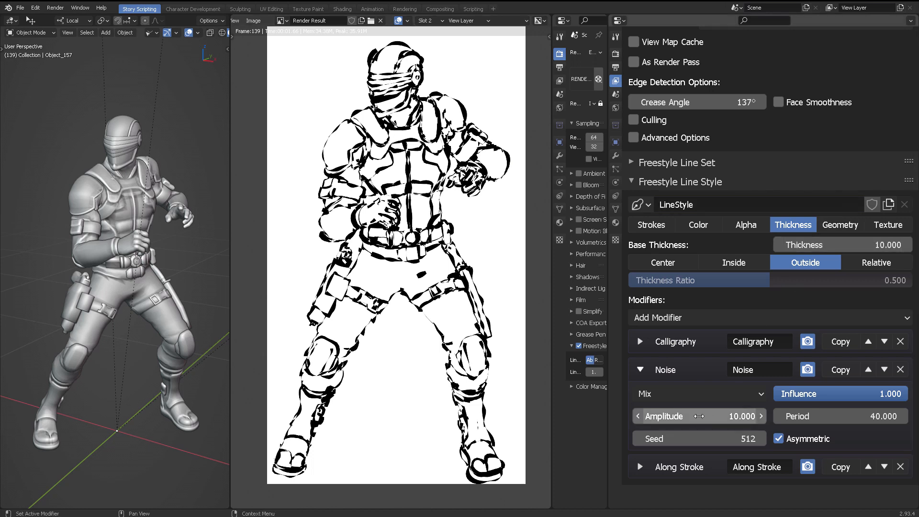
Set the Noise modifier's amplitude to 3 and render the frame.
click(739, 412)
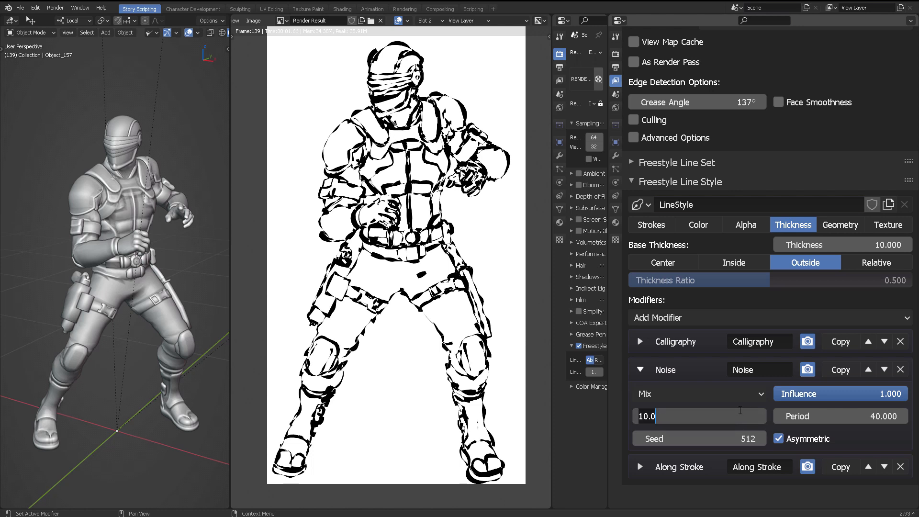
text(3)
key(Return)
key(F12)
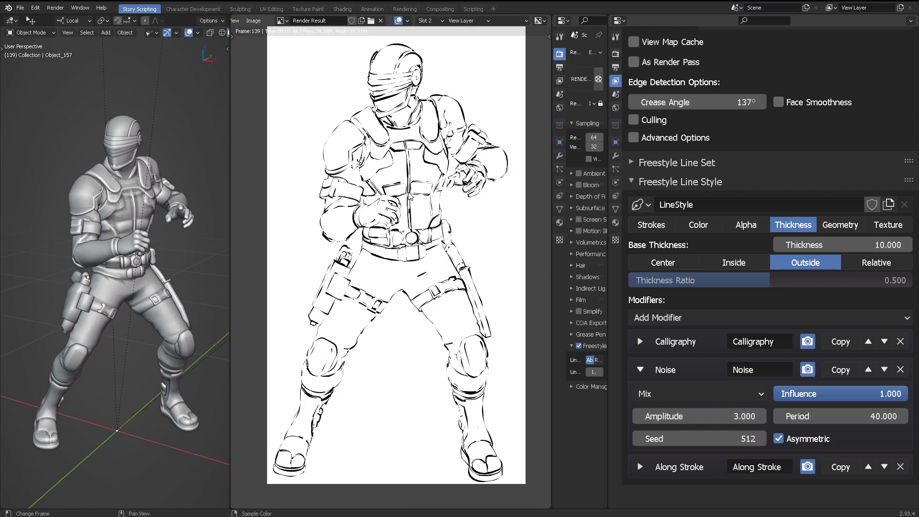
Examine the rendered line thickness on the helmet, torso, belt, legs and full figure.
scroll(410, 197, up, 4)
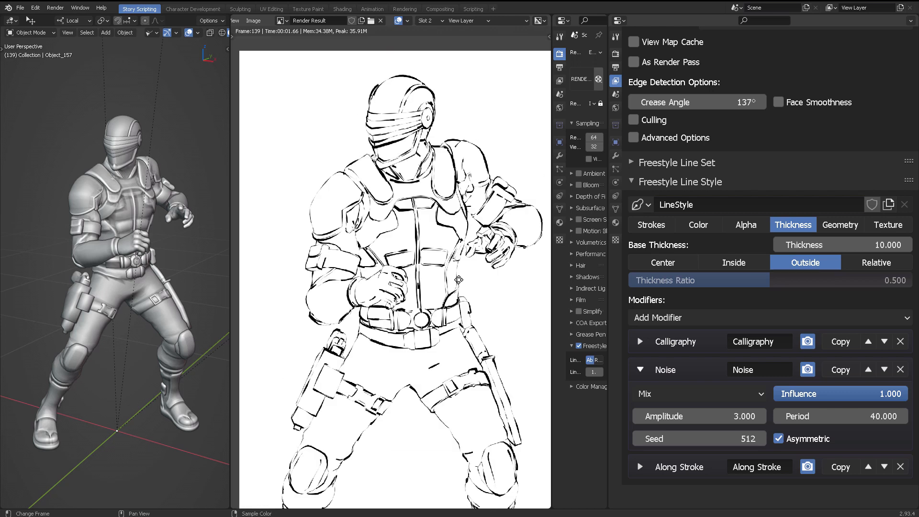
middle_drag(467, 189, 445, 244)
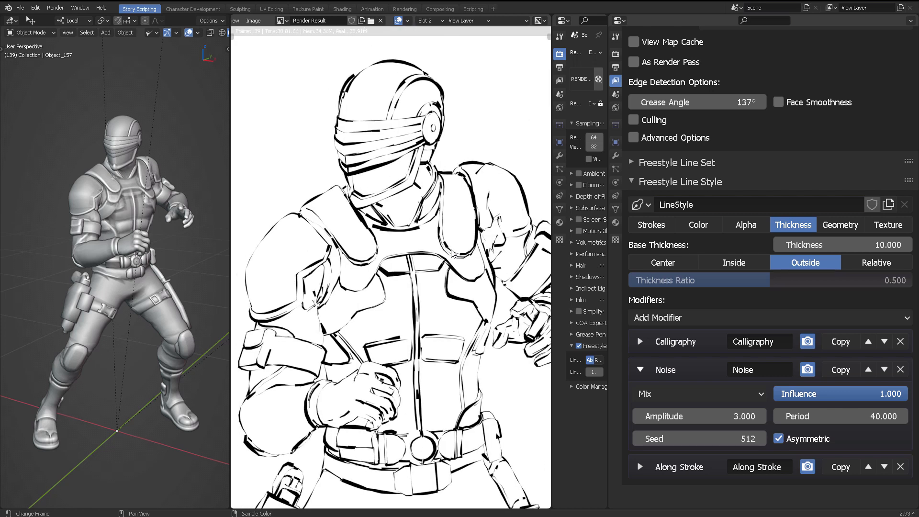
scroll(450, 253, down, 1)
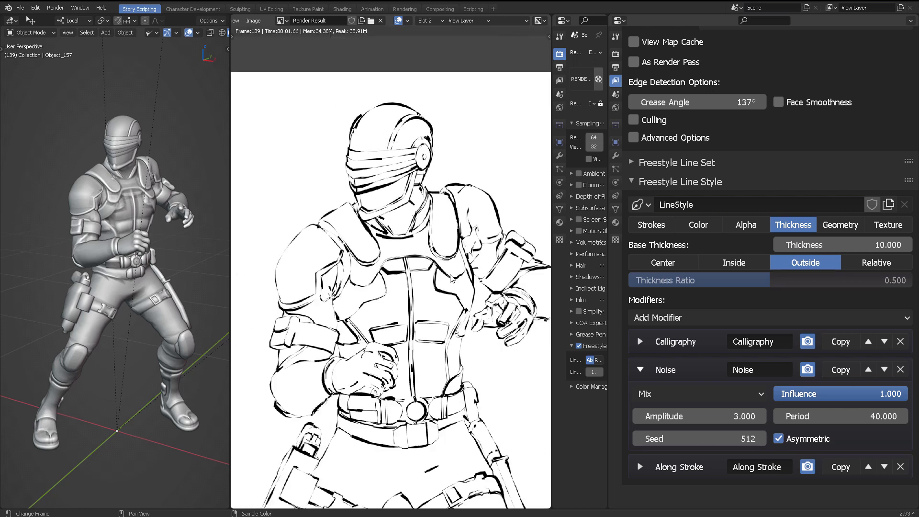
middle_drag(451, 297, 451, 215)
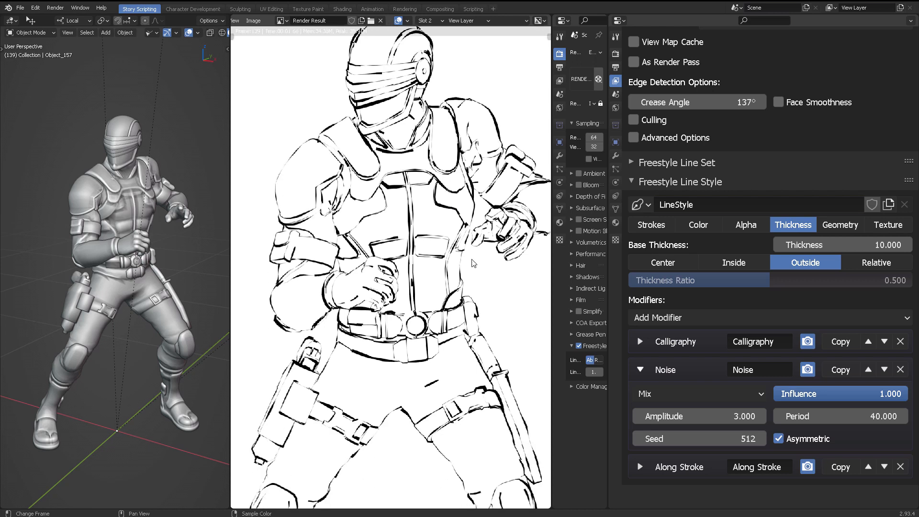
scroll(476, 242, down, 1)
middle_drag(476, 245, 470, 157)
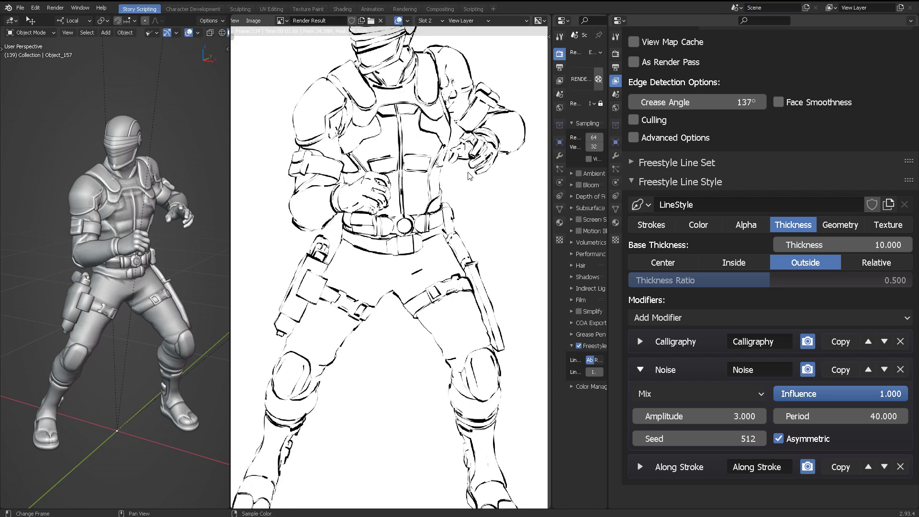
scroll(469, 182, down, 1)
middle_drag(469, 200, 469, 224)
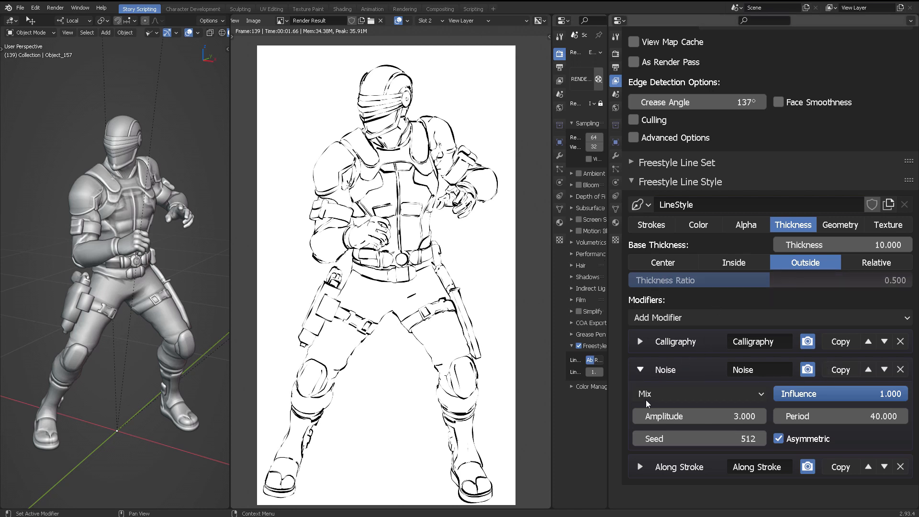
Widen the render properties area so the Freestyle line thickness settings are readable, and reposition the rendered figure in the narrowed image view.
middle_drag(530, 261, 535, 243)
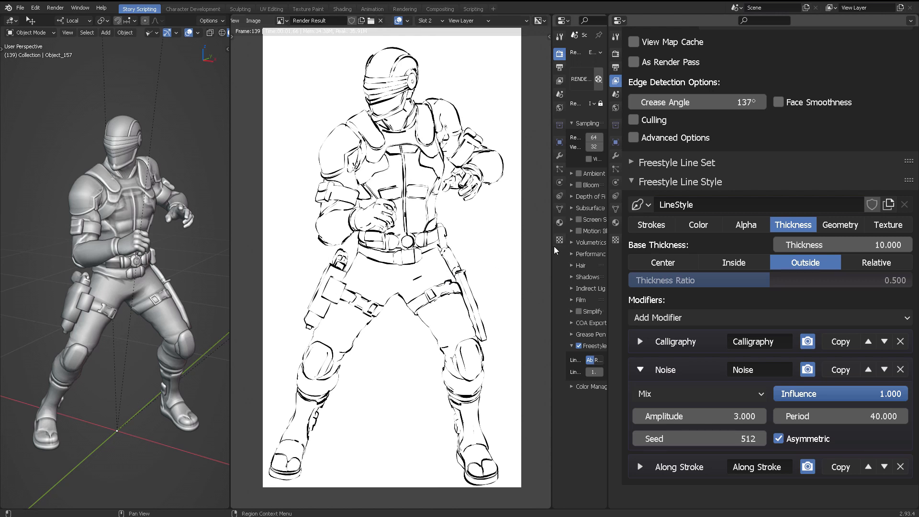
drag(551, 251, 464, 250)
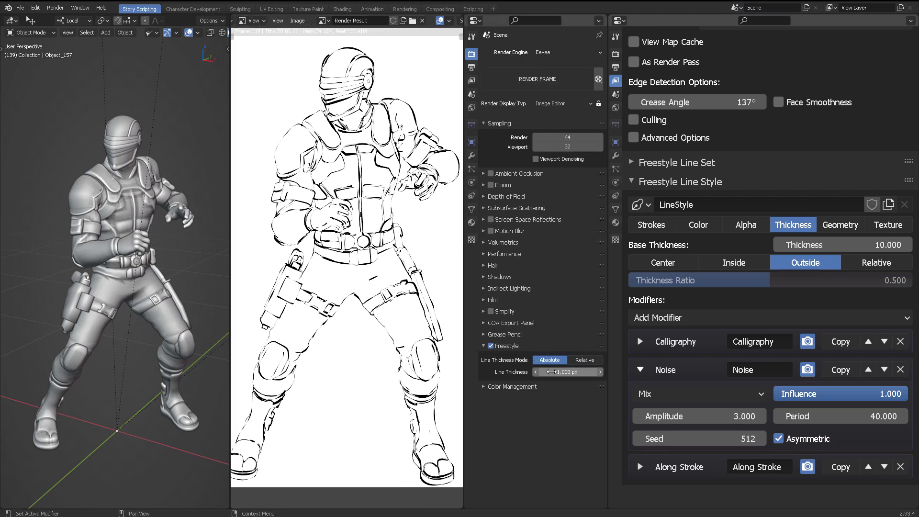
middle_drag(409, 202, 415, 215)
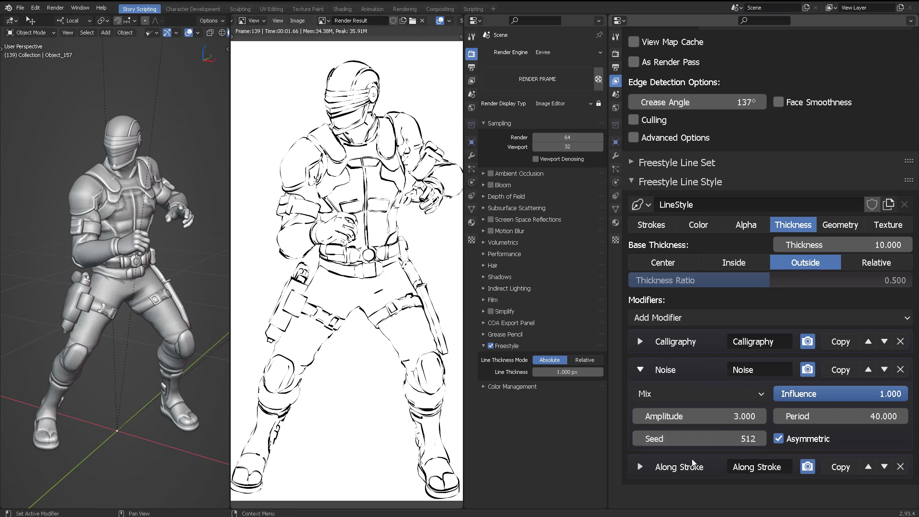
Turn off the Along Stroke thickness modifier for rendering and render the frame.
click(808, 466)
key(F12)
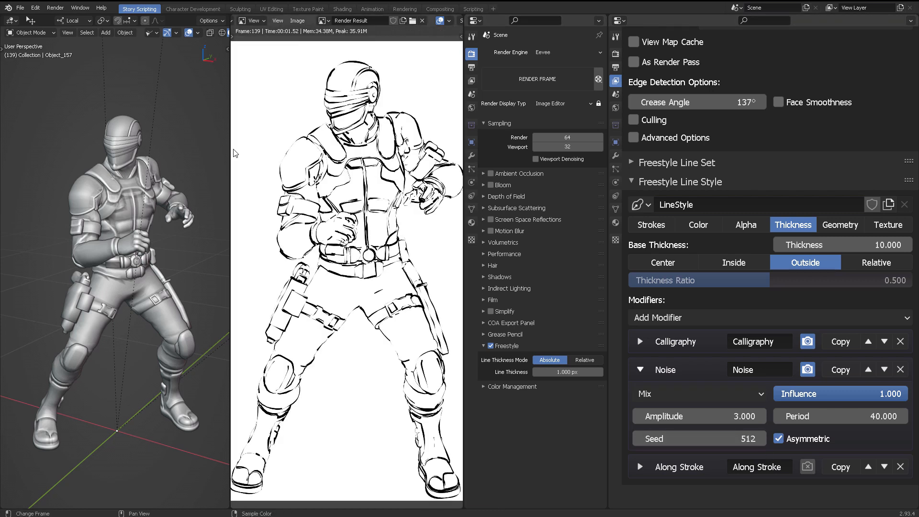
Examine the rendered strokes on the whole figure and close up on the helmet and torso, resizing the image view as needed.
drag(229, 152, 130, 152)
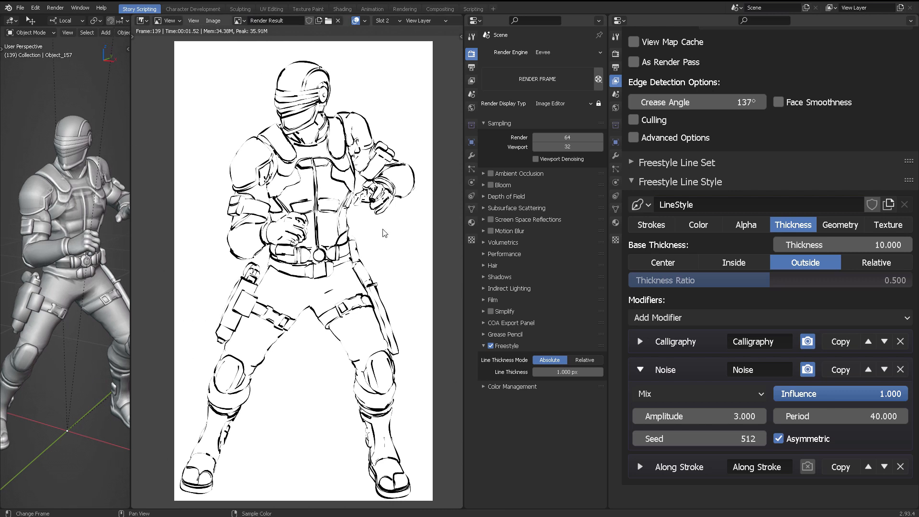
scroll(378, 225, down, 1)
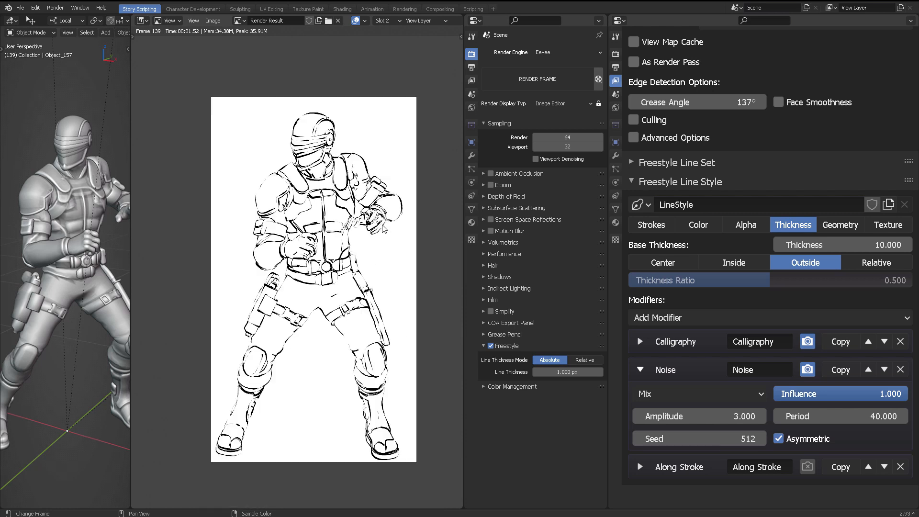
scroll(383, 229, up, 3)
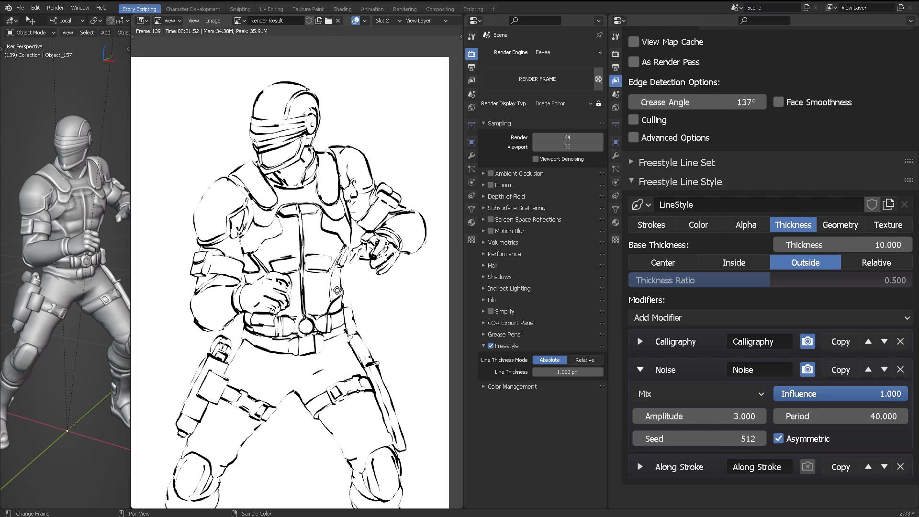
scroll(366, 207, up, 4)
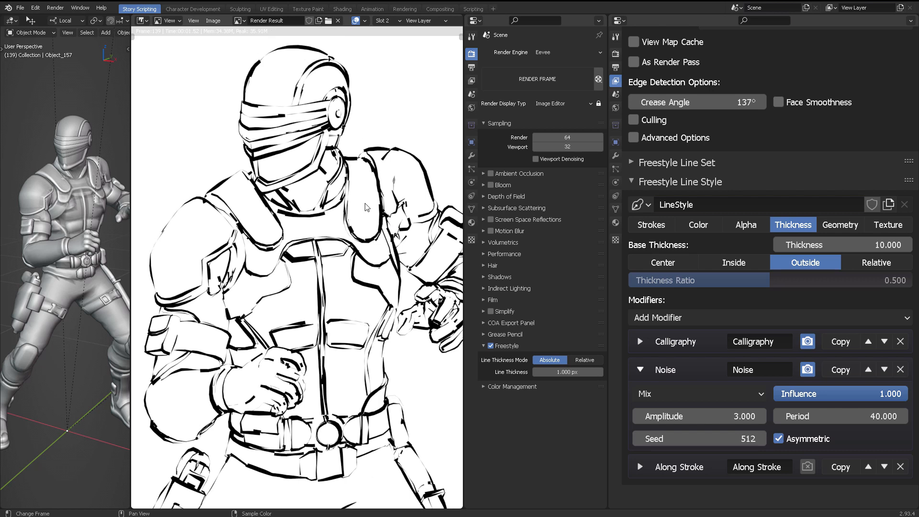
scroll(366, 207, down, 5)
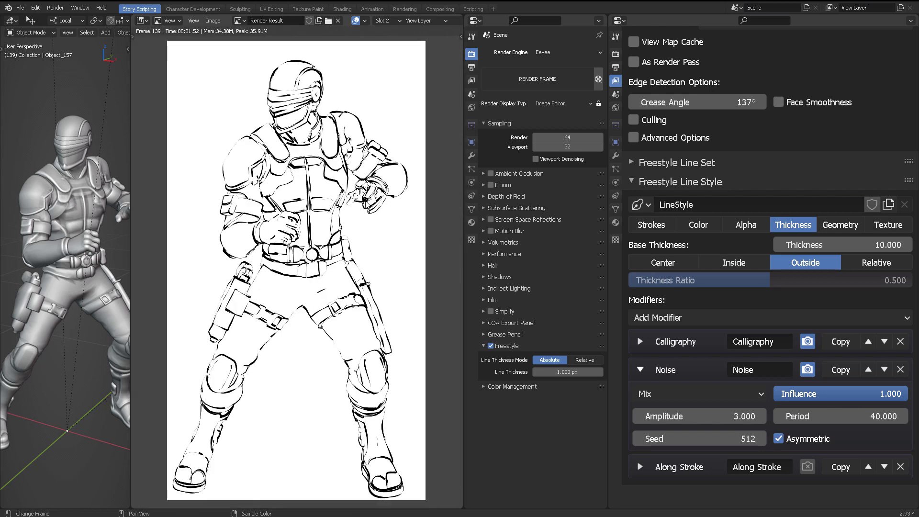
middle_drag(369, 199, 383, 202)
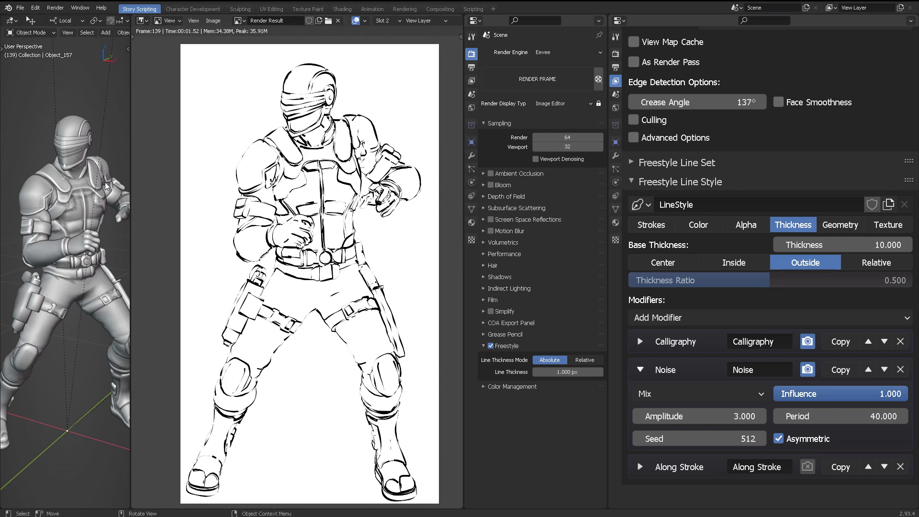
drag(130, 173, 190, 176)
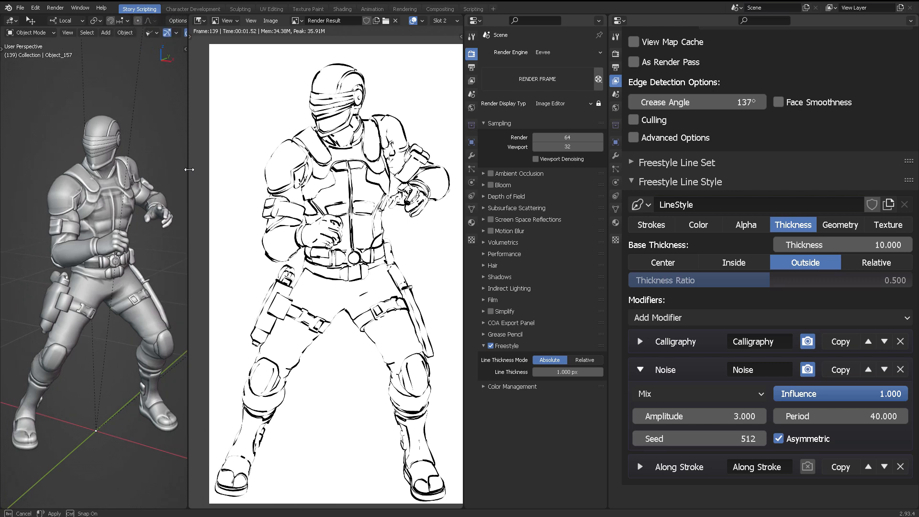
scroll(340, 189, down, 1)
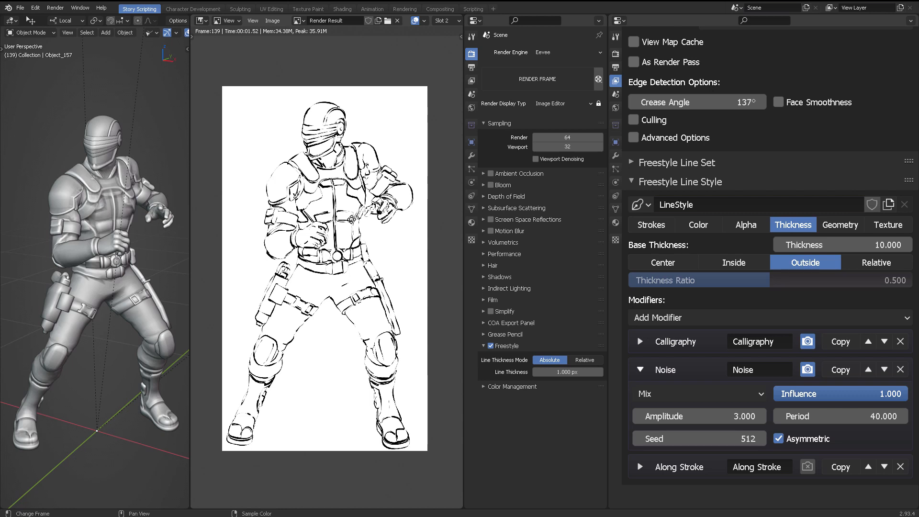
scroll(352, 219, up, 2)
scroll(360, 218, down, 1)
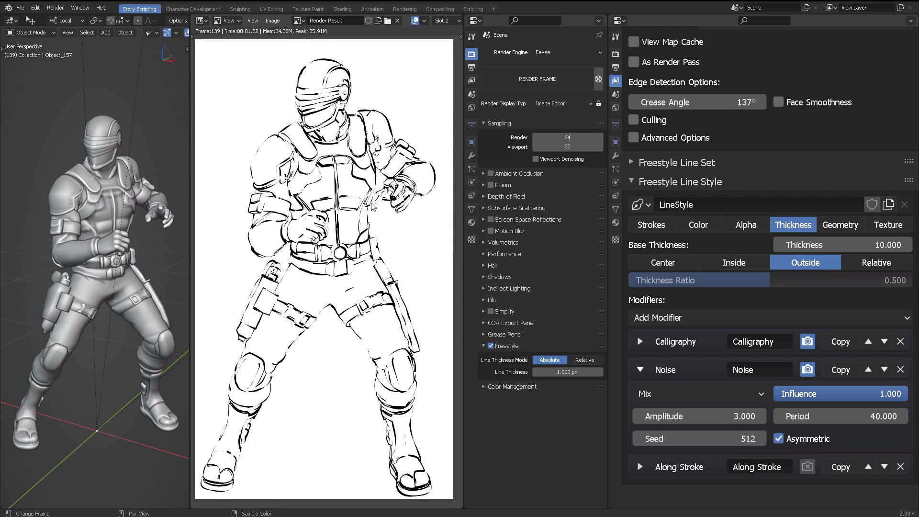
middle_drag(371, 203, 374, 206)
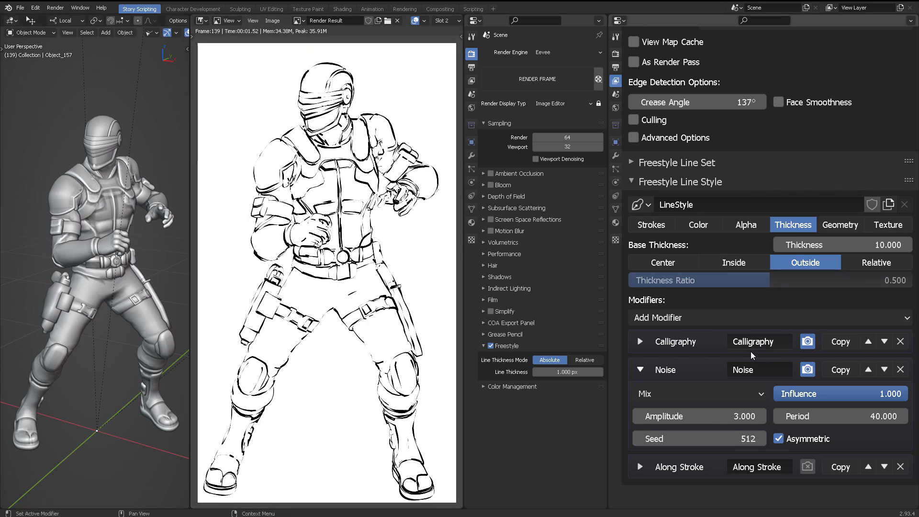
Review the Calligraphy modifier's settings, the Freestyle edge detection options and the line set's edge types.
click(642, 338)
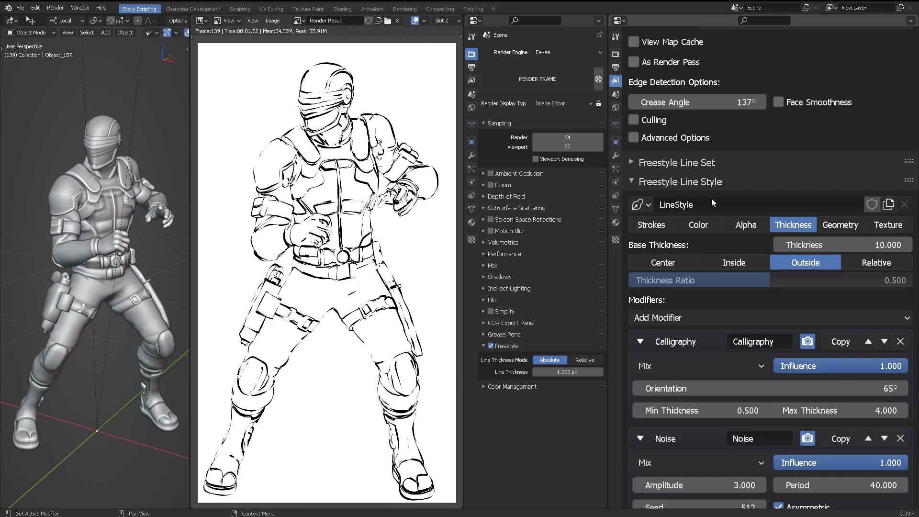
scroll(713, 202, down, 2)
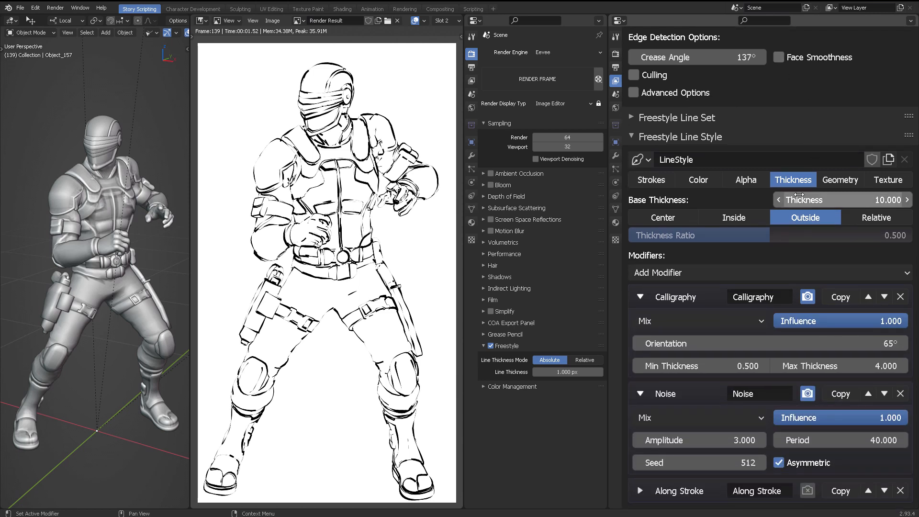
scroll(709, 163, up, 7)
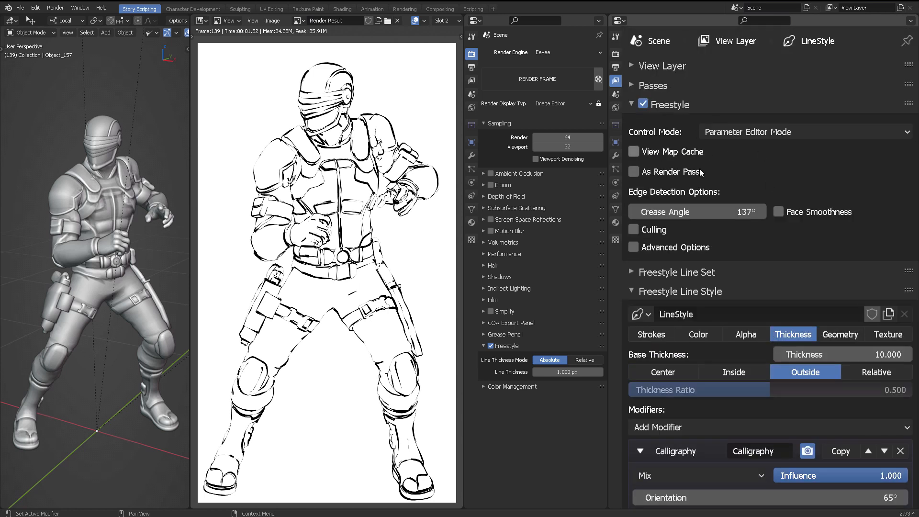
scroll(718, 181, down, 4)
click(730, 182)
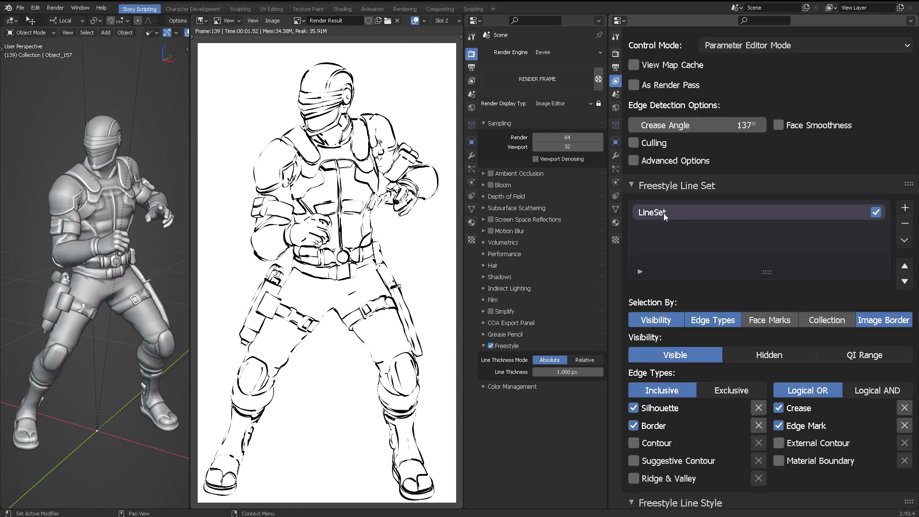
click(641, 186)
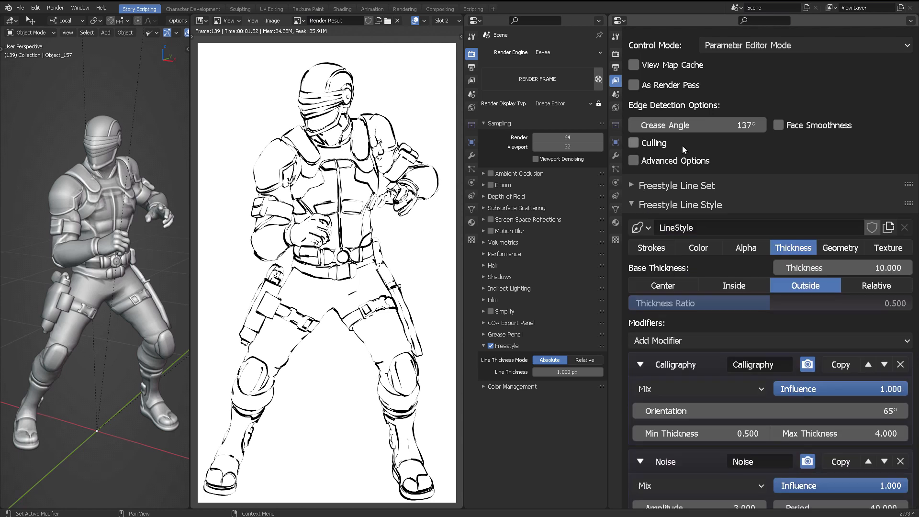
scroll(802, 111, down, 3)
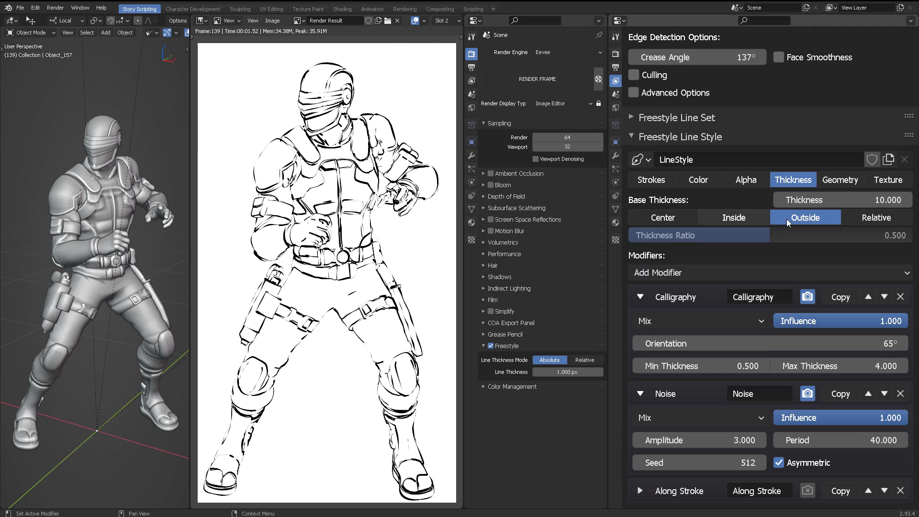
Cycle the base thickness position through Relative, Center and Inside, and restore it to Outside.
click(872, 217)
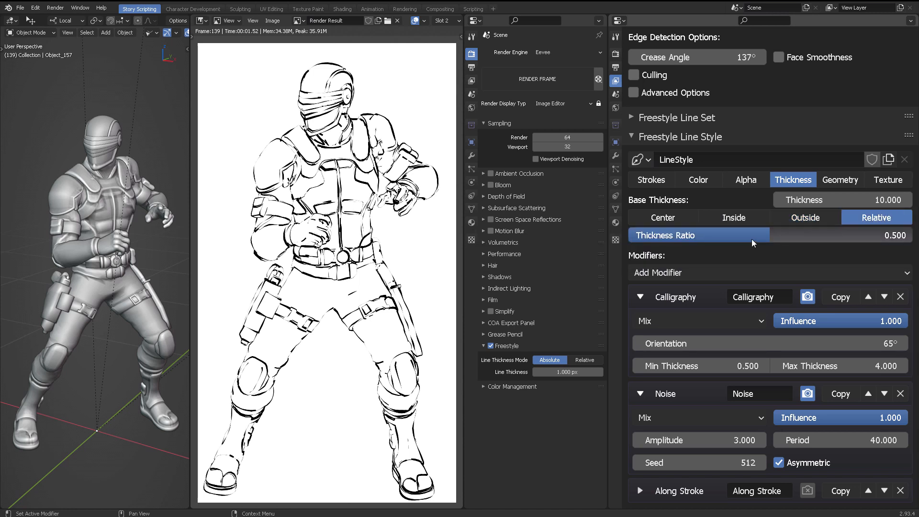
click(831, 217)
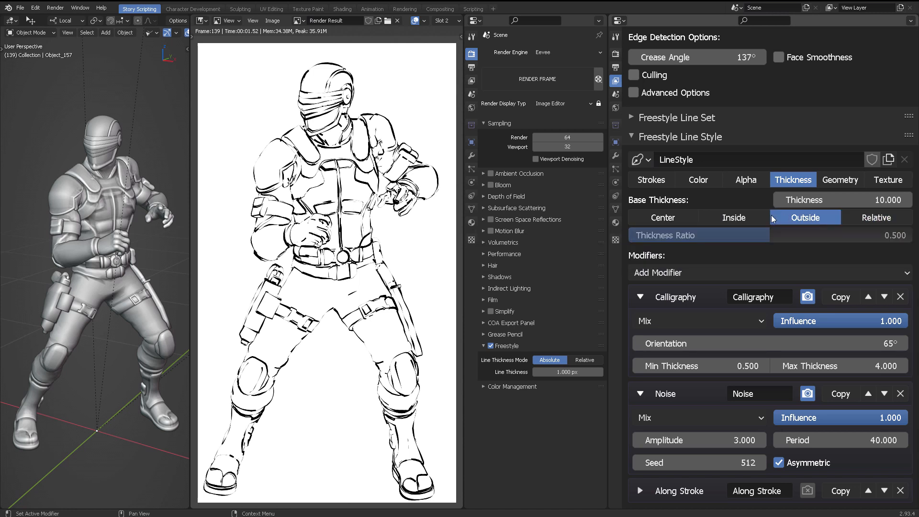
click(663, 218)
click(733, 218)
click(805, 218)
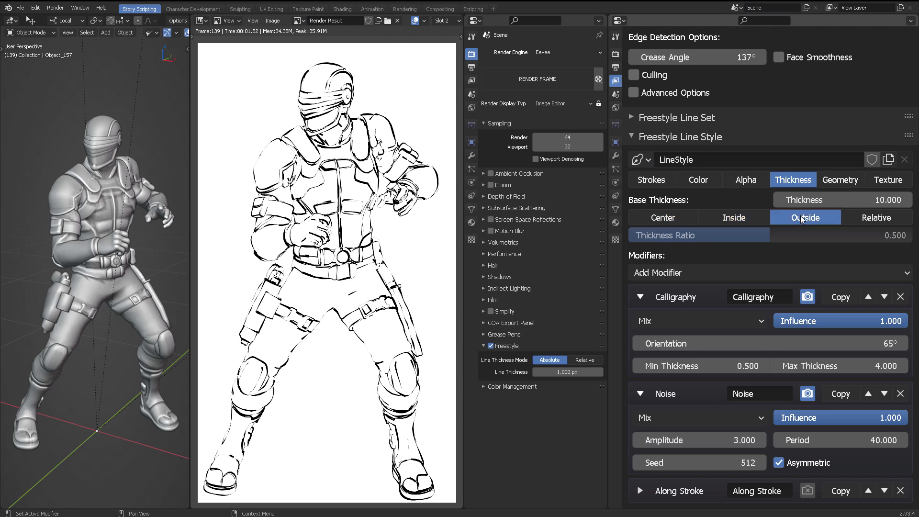
click(736, 217)
click(678, 217)
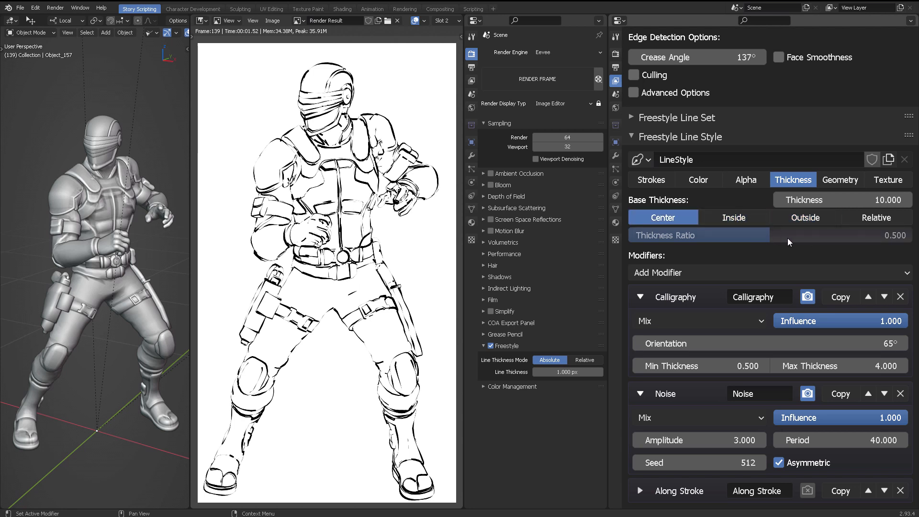
click(870, 218)
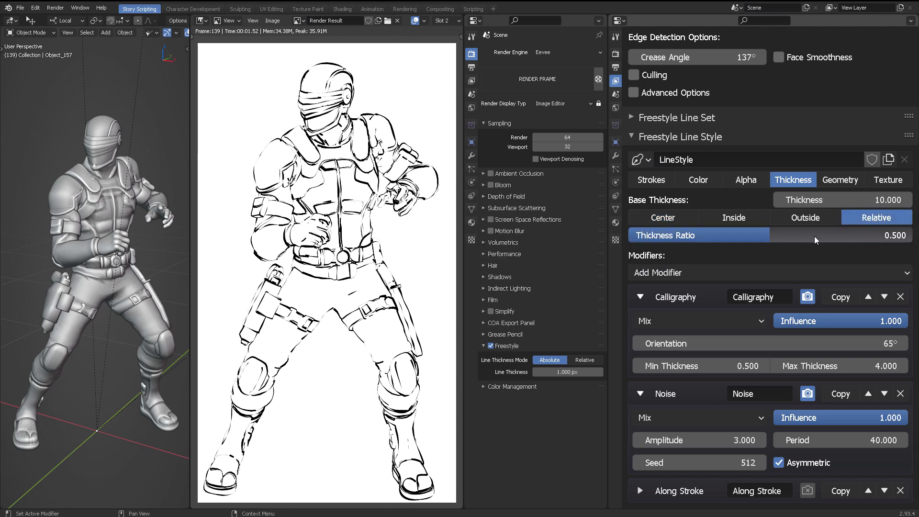
click(800, 219)
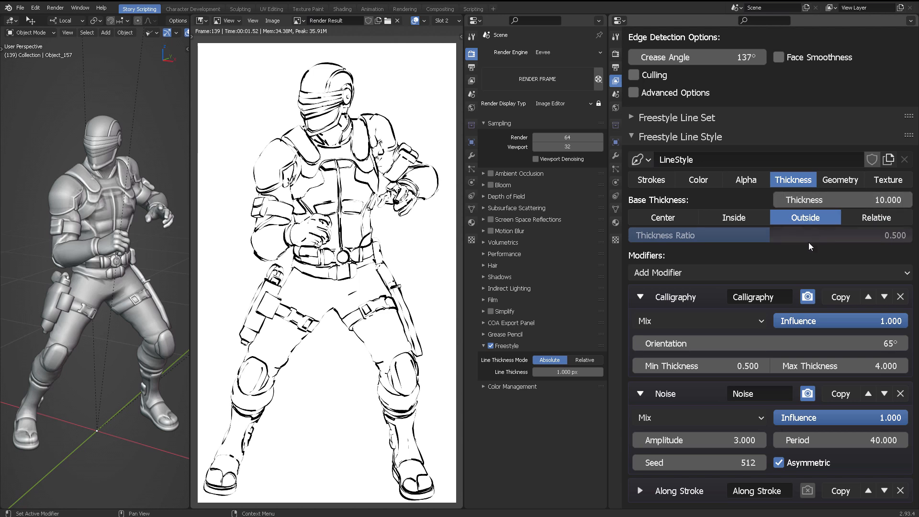
Review the list of available thickness modifiers without adding one.
click(719, 274)
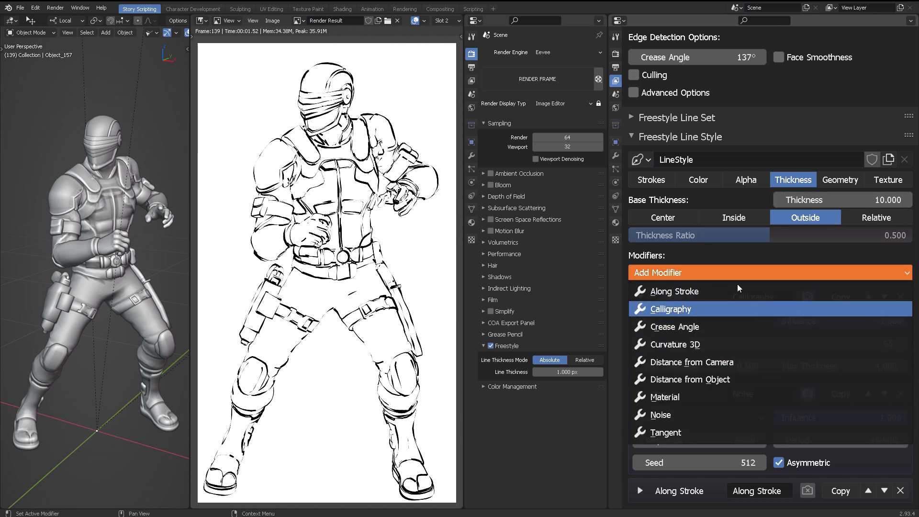
click(753, 326)
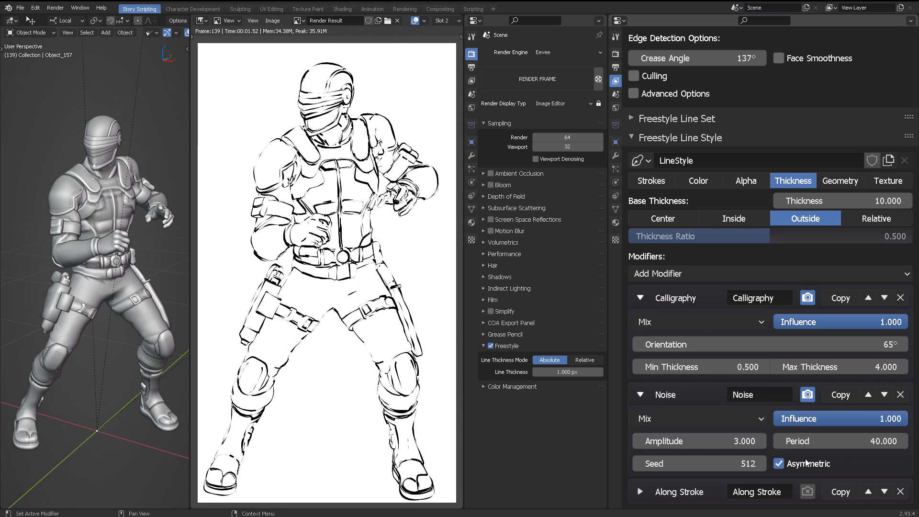
Toggle the Noise modifier's Asymmetric option and its render visibility off and back on.
click(779, 464)
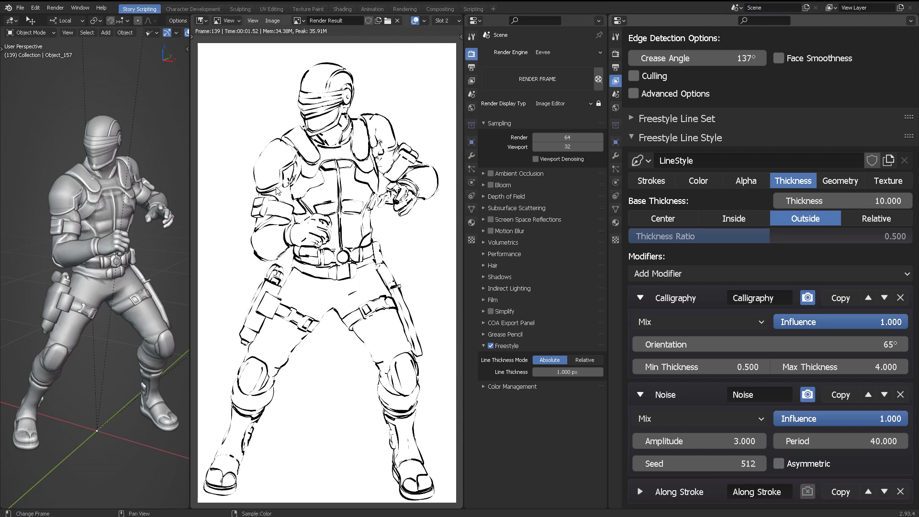
click(778, 464)
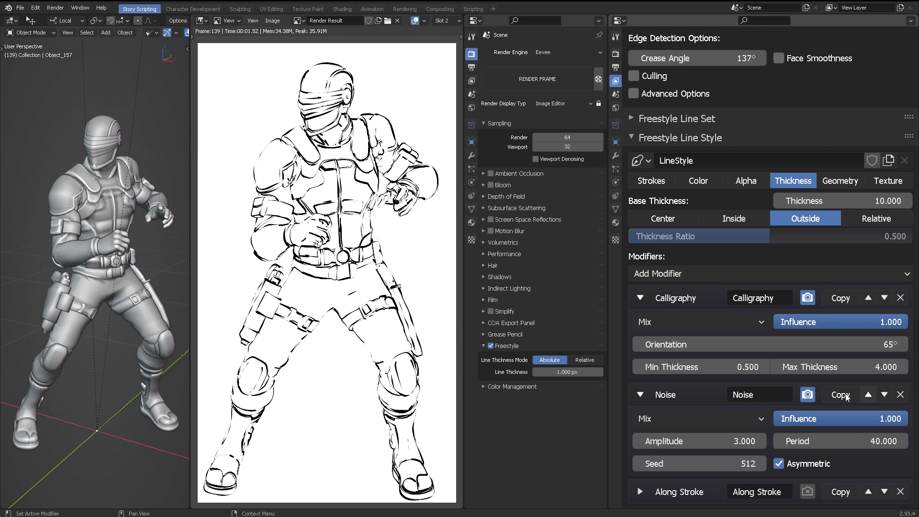
click(808, 394)
click(807, 397)
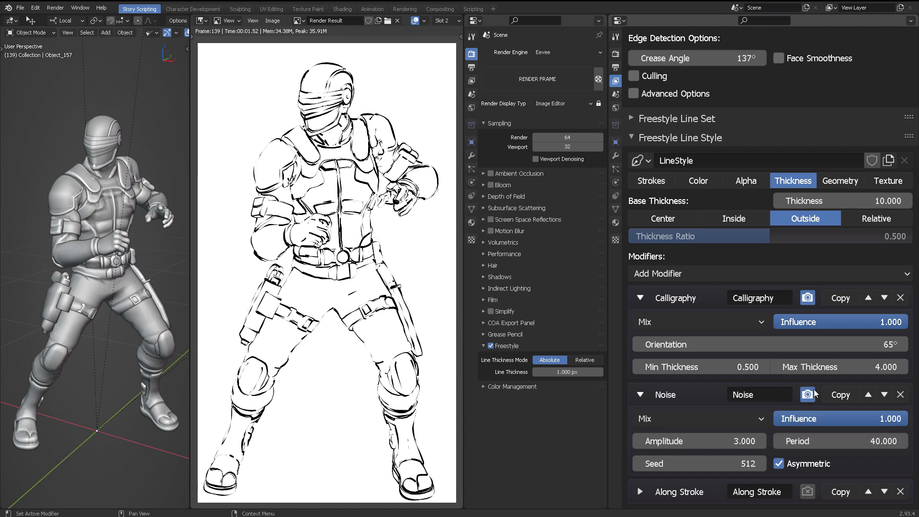
Collapse the Noise settings, turn the Along Stroke modifier back on and render the frame.
click(640, 394)
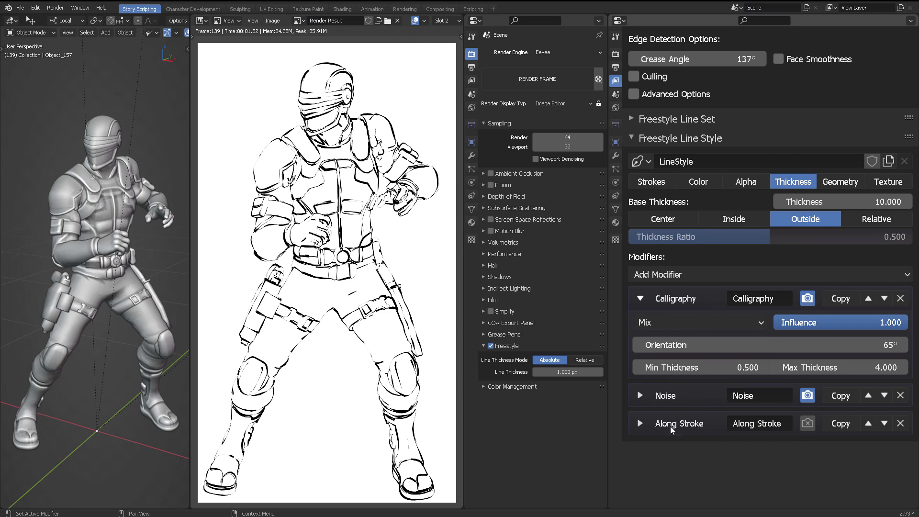
click(807, 423)
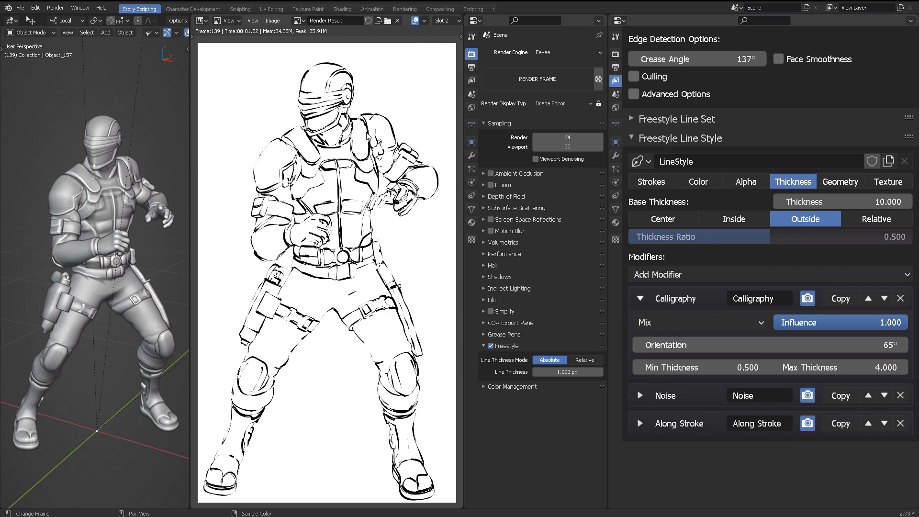
key(F12)
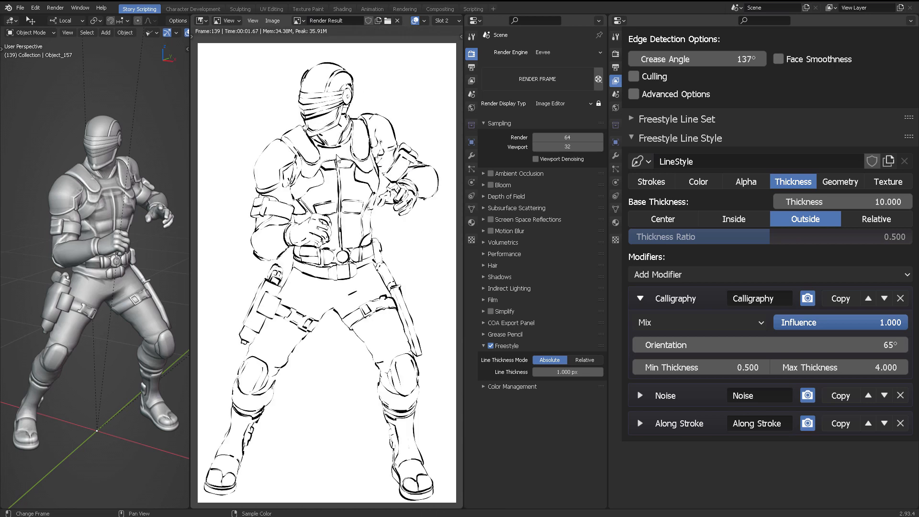
Set the Noise thickness modifier's influence to 0.2 and render the frame.
click(640, 396)
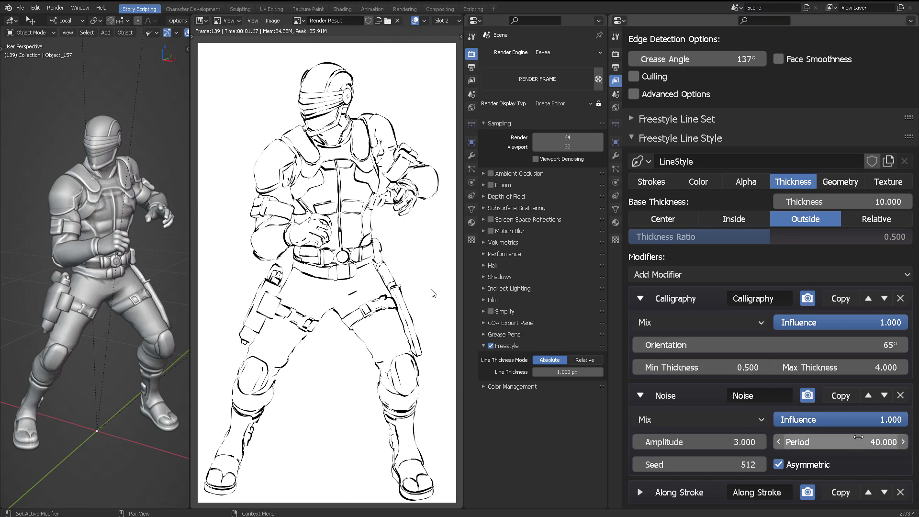
click(847, 424)
text(0)
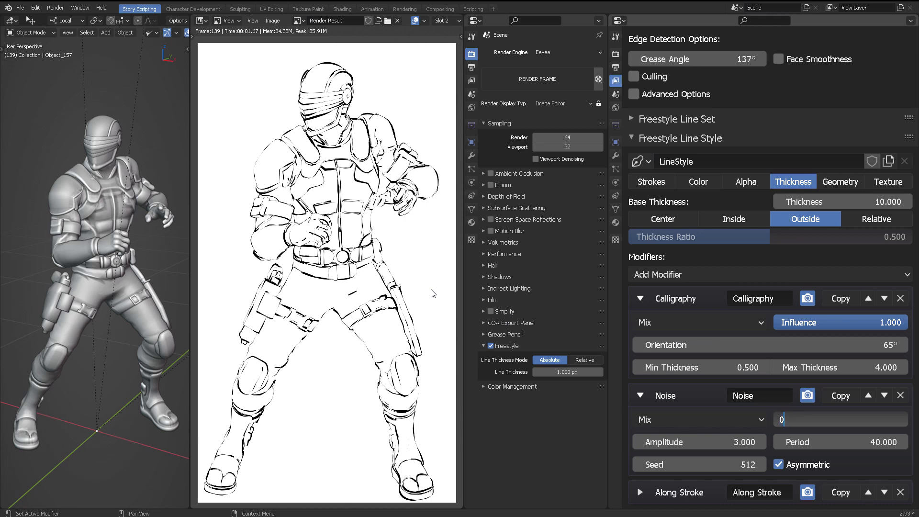
text(.2)
key(Return)
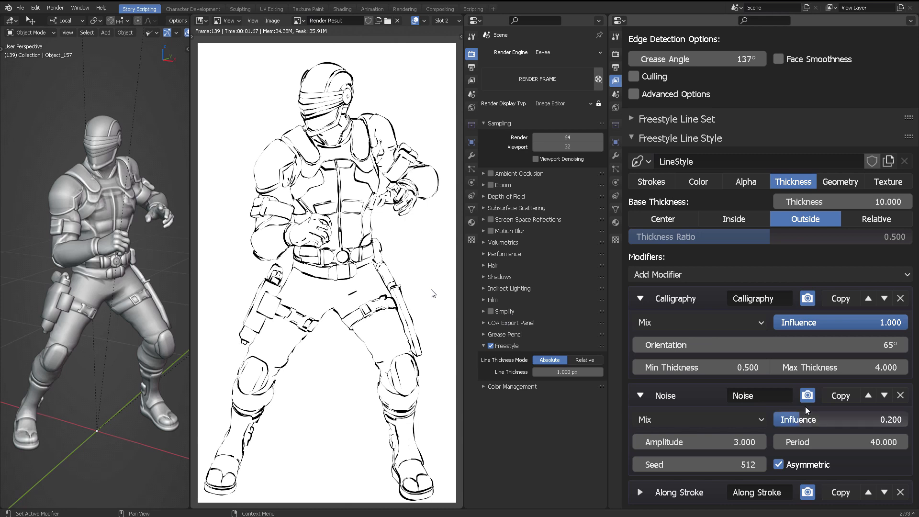
key(F12)
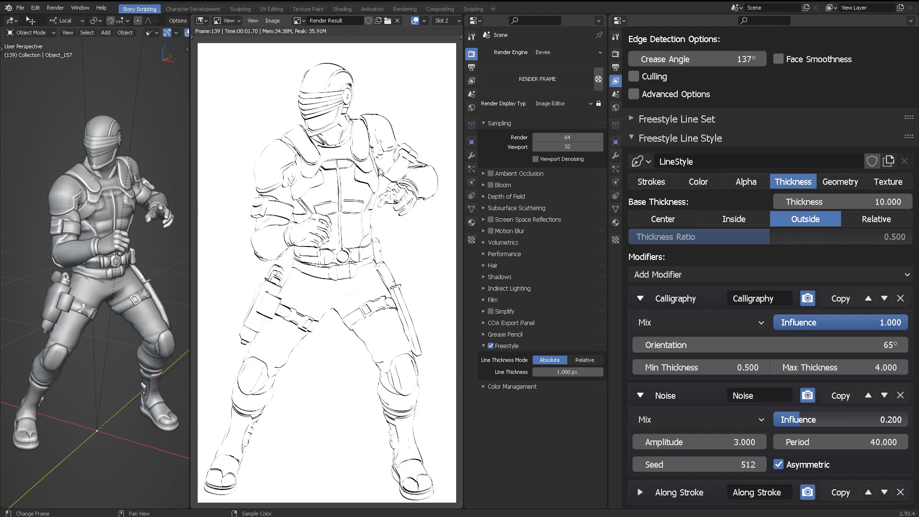
Inspect the line quality on the rendered shoulder, collapse the Calligraphy and Noise settings, and expand the Along Stroke modifier.
scroll(362, 157, up, 4)
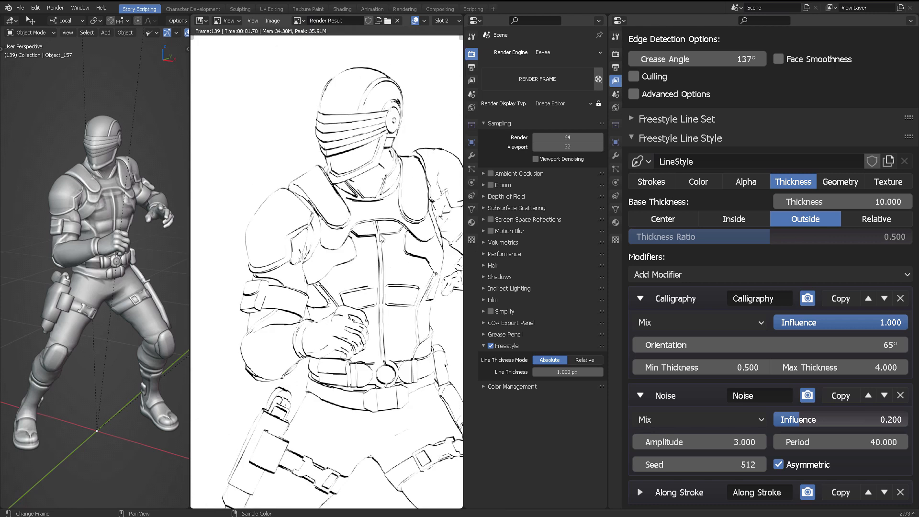
scroll(355, 224, down, 3)
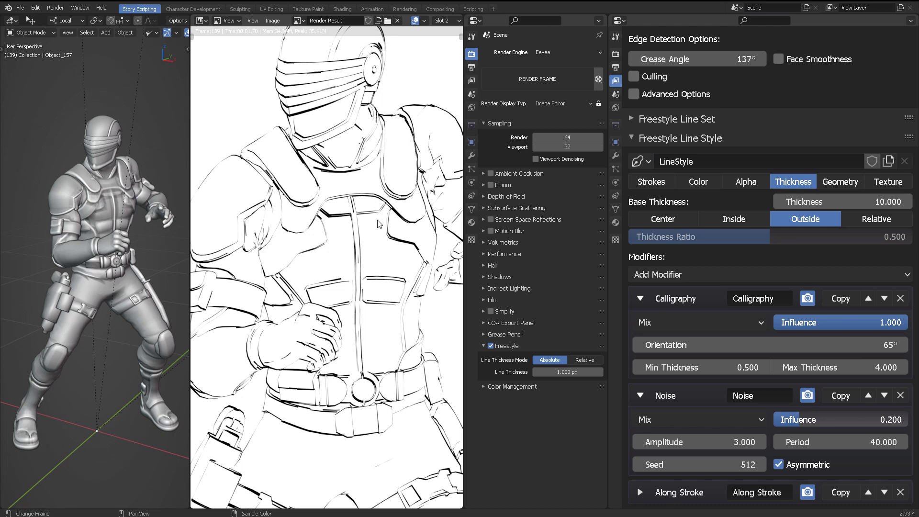
middle_drag(386, 226, 388, 180)
middle_drag(306, 224, 327, 244)
scroll(283, 177, up, 5)
middle_drag(311, 207, 337, 213)
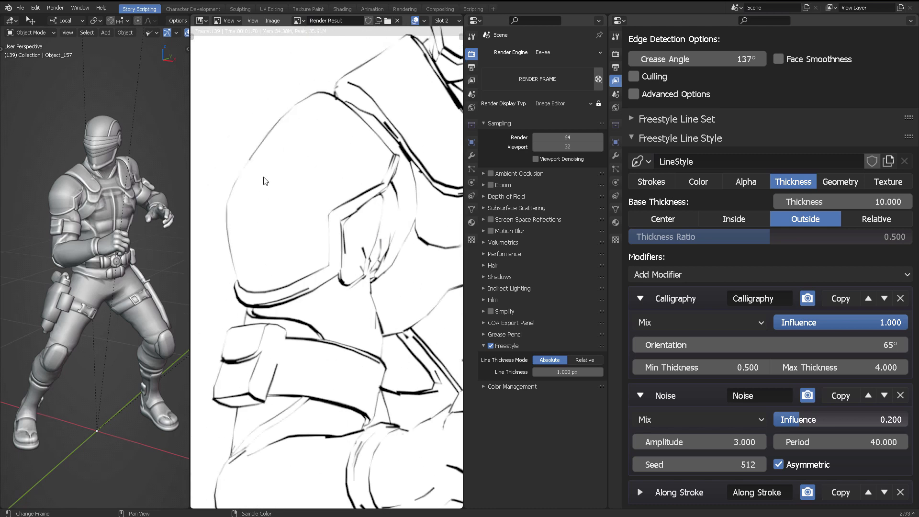
click(639, 297)
click(649, 328)
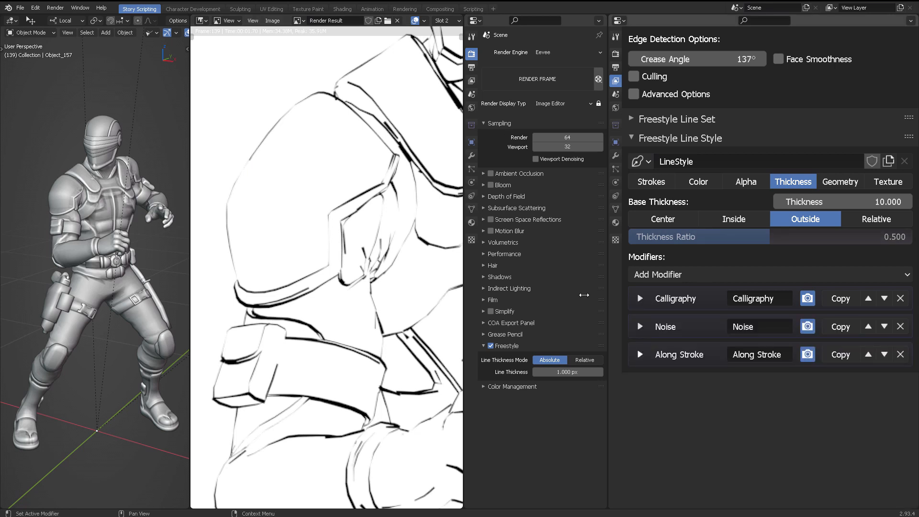
click(640, 354)
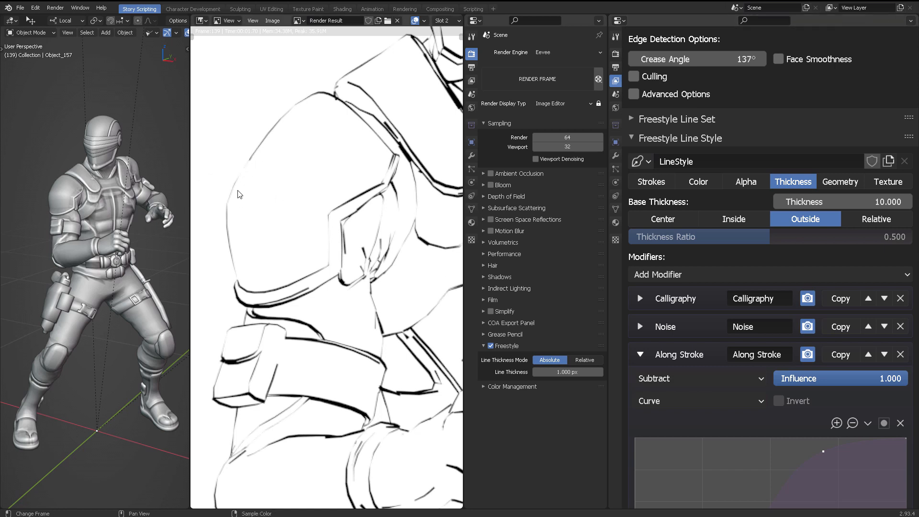
middle_drag(308, 250, 279, 179)
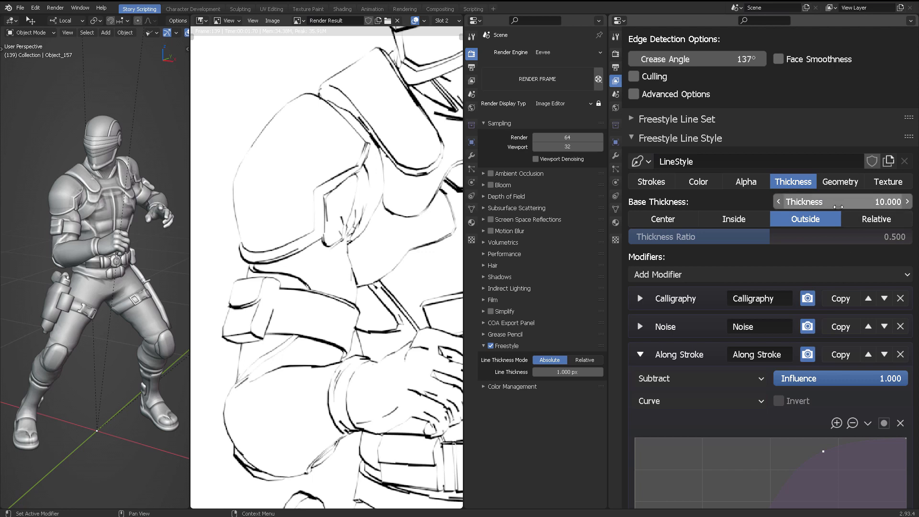
Reshape the Along Stroke thickness curve by shifting both middle points and raising its start point to Y 0.05625, and render the frame.
scroll(770, 288, down, 5)
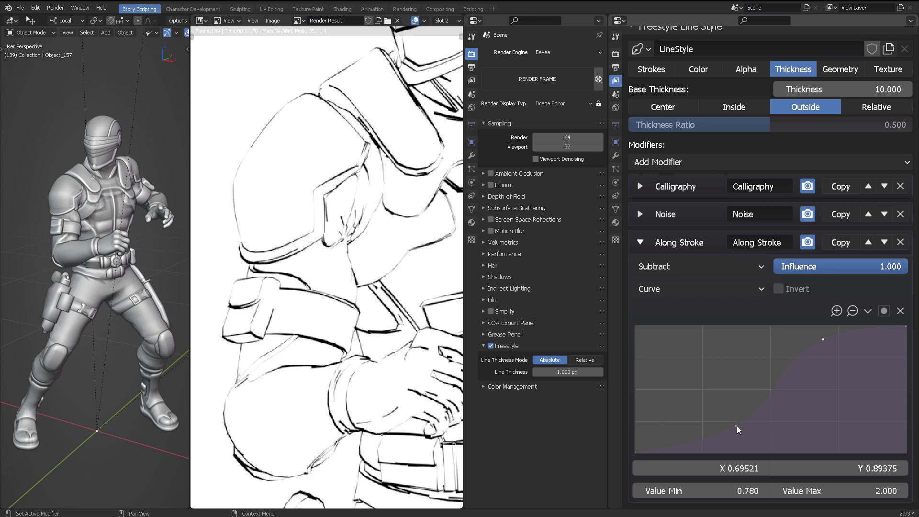
drag(736, 426, 719, 414)
drag(823, 338, 821, 333)
drag(721, 412, 716, 417)
drag(635, 452, 635, 446)
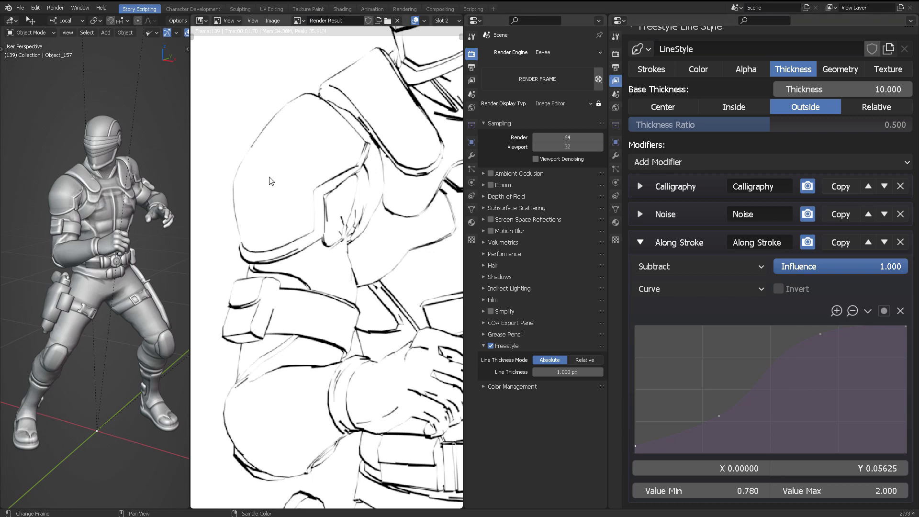
key(F12)
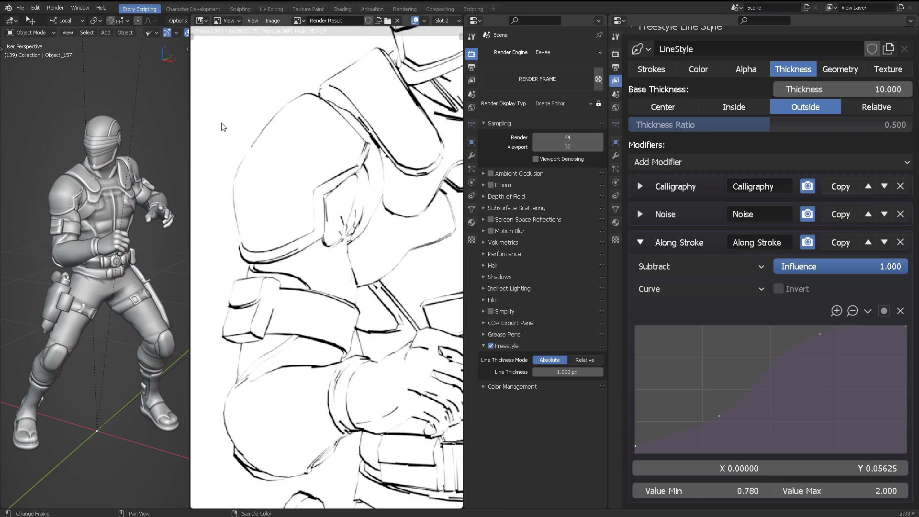
scroll(251, 160, down, 1)
middle_drag(356, 178, 322, 176)
scroll(351, 257, down, 2)
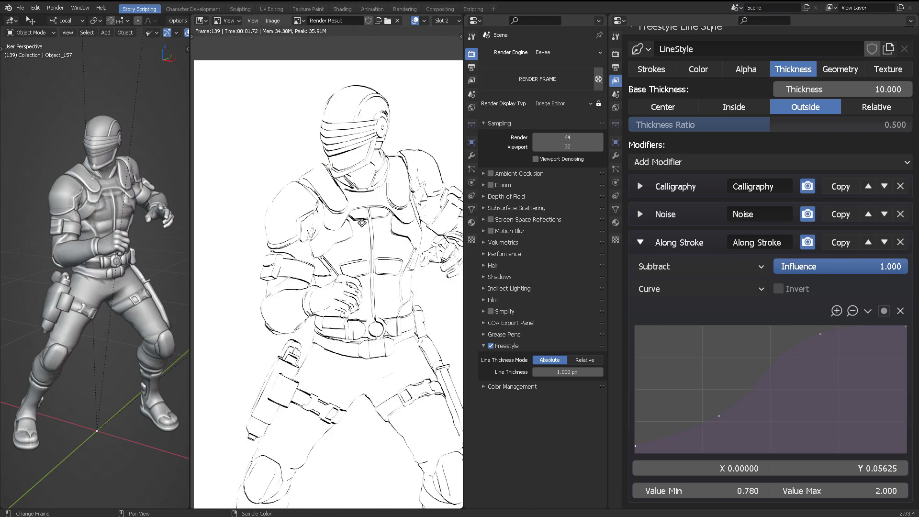
Collapse the Along Stroke modifier's settings and look over the whole figure in the new render.
click(640, 241)
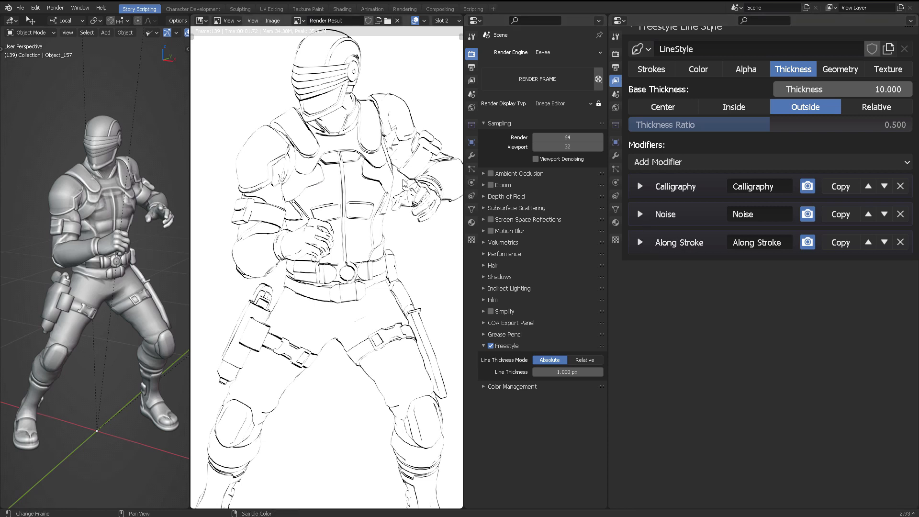
scroll(405, 186, down, 3)
scroll(403, 182, up, 3)
middle_drag(403, 180, 397, 203)
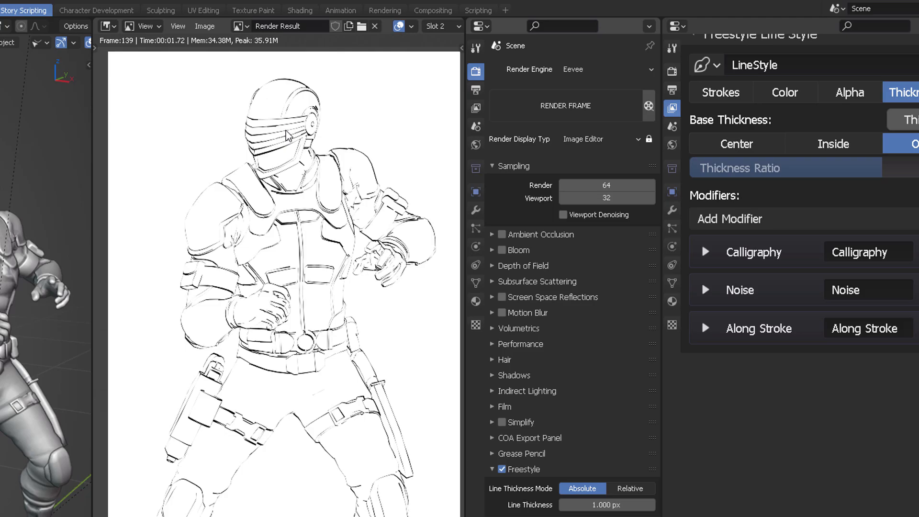
Show the Combined pass of the render result and turn off the view layer's Freestyle As Render Pass option.
click(476, 109)
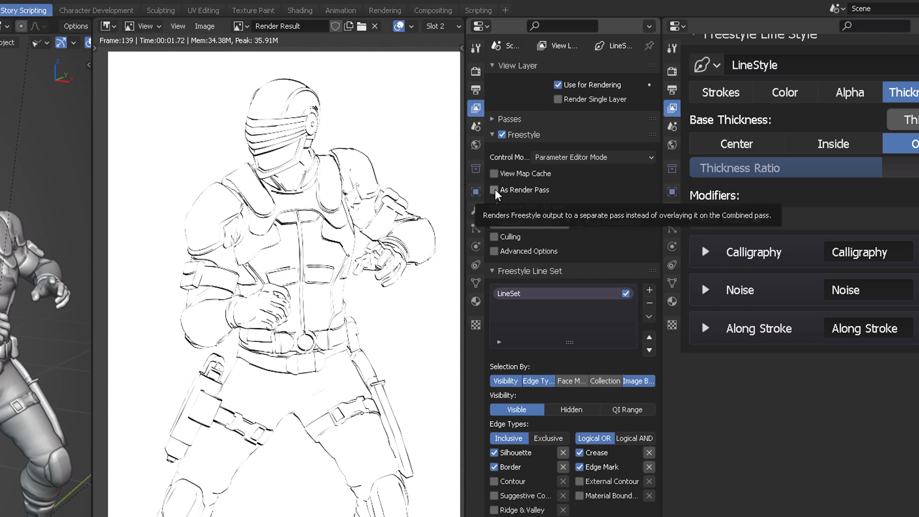
middle_drag(364, 158, 313, 168)
scroll(370, 26, down, 7)
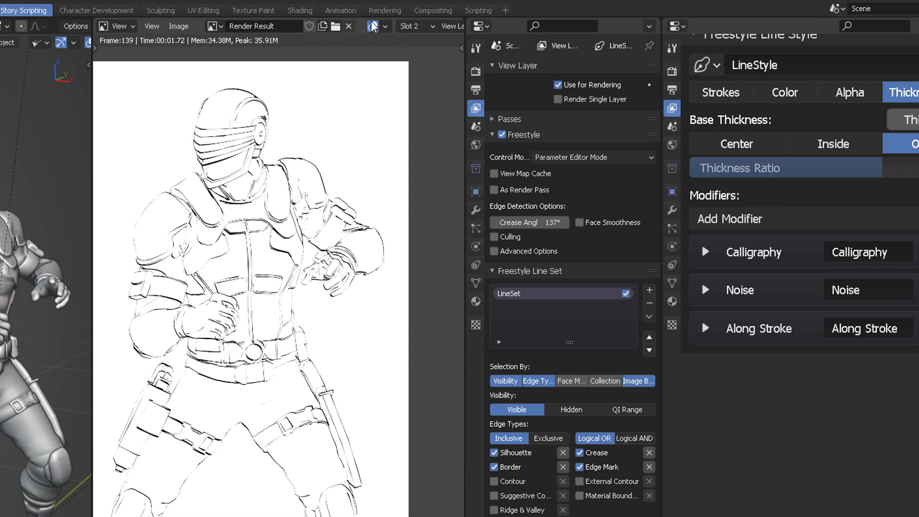
click(406, 26)
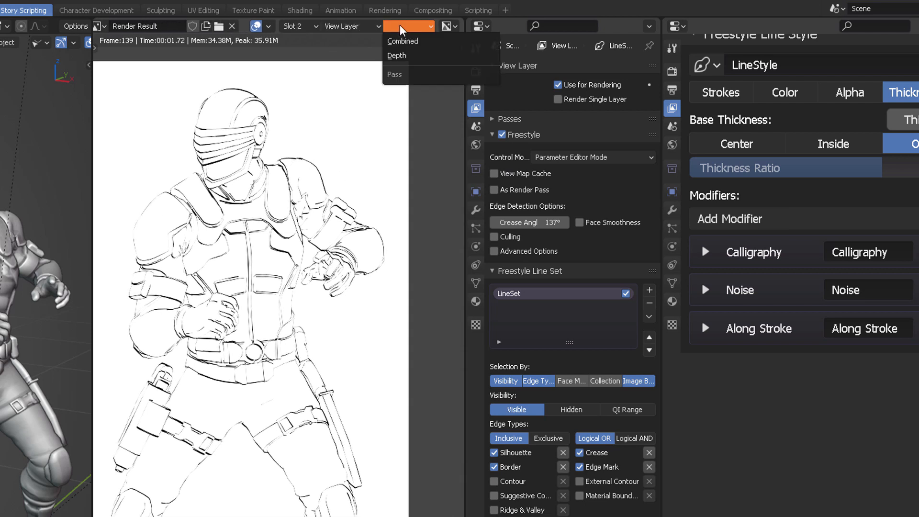
click(403, 42)
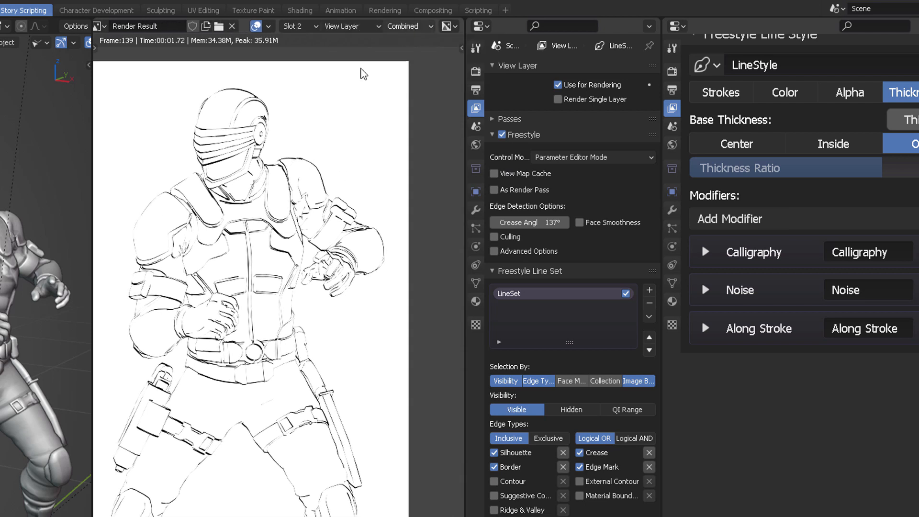
middle_drag(253, 183, 330, 169)
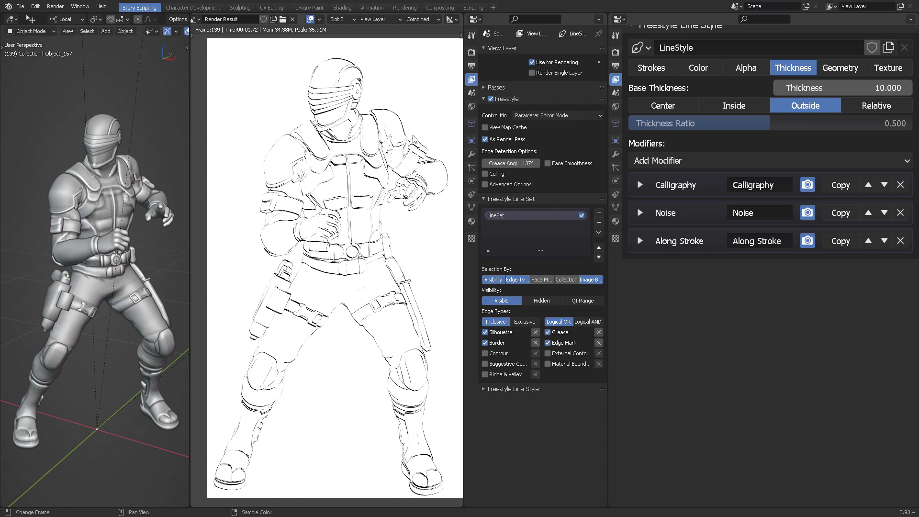
click(485, 139)
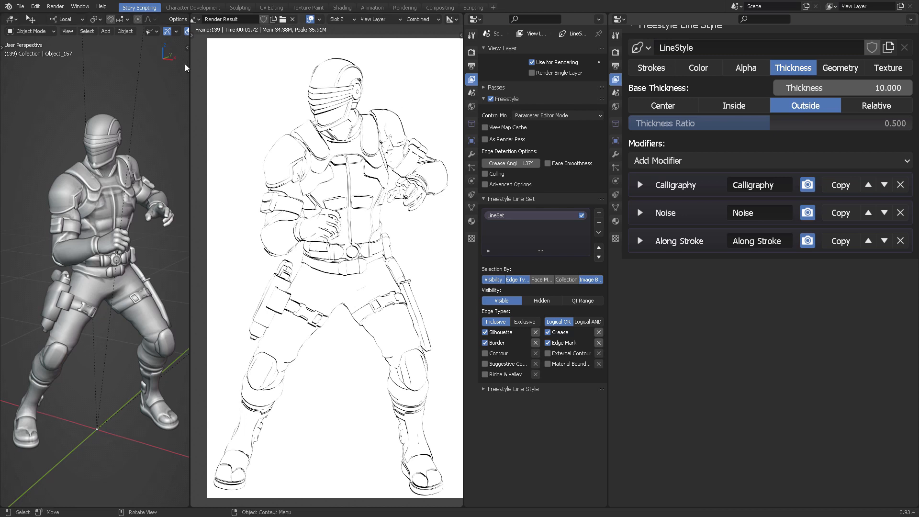
Toggle the render button in the render properties between frame and animation modes, ending on animation, and close the add-on preferences.
click(472, 52)
click(598, 78)
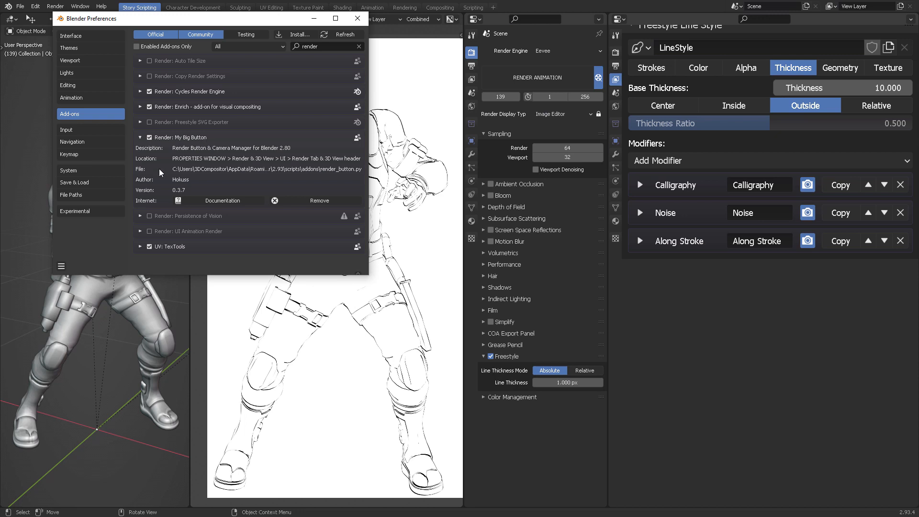
click(358, 19)
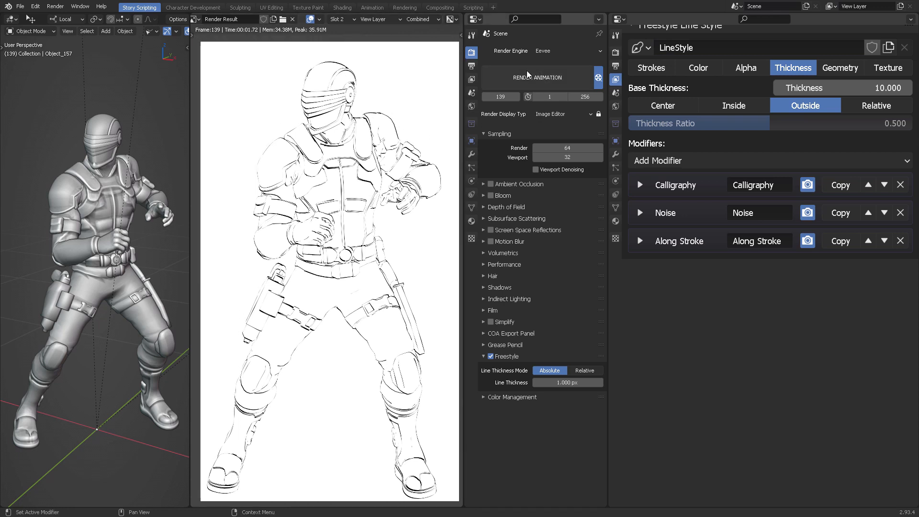
click(598, 77)
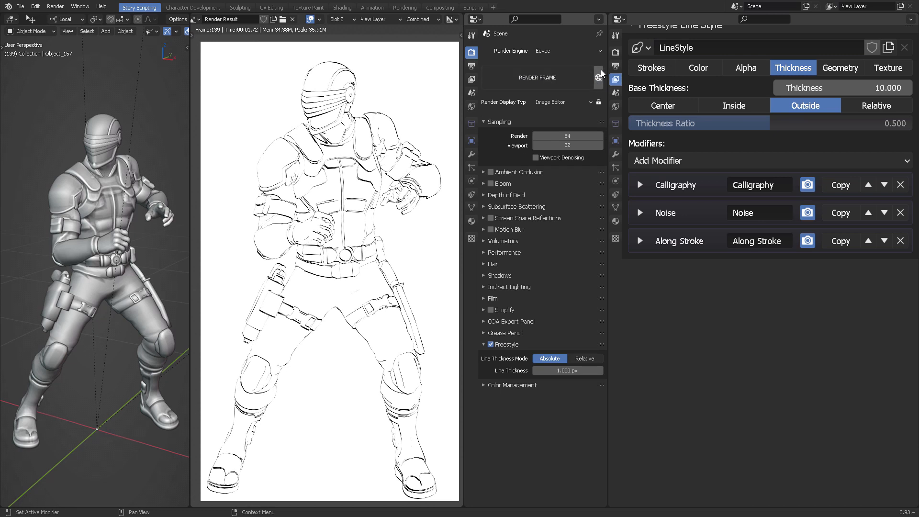
click(598, 77)
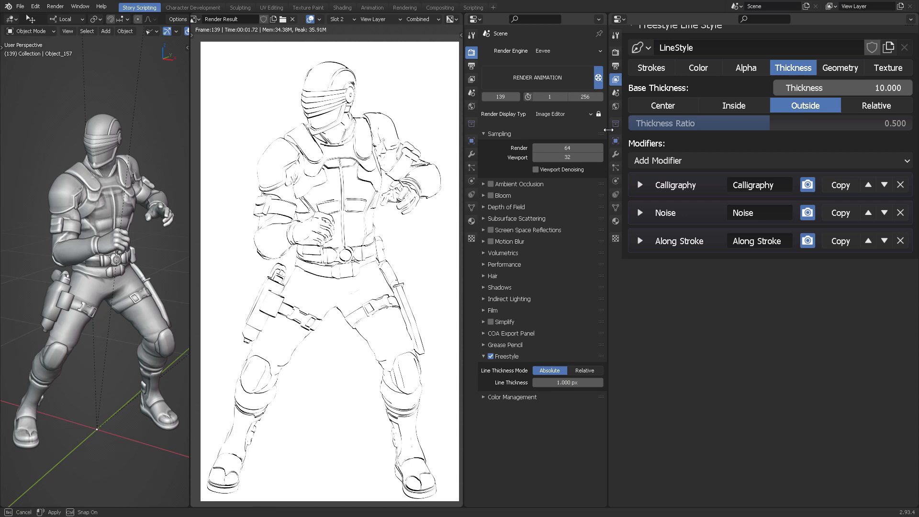
Enlarge the 3D viewport and render image areas, check the Transparent option in the Film settings, and collapse them.
drag(608, 129, 714, 129)
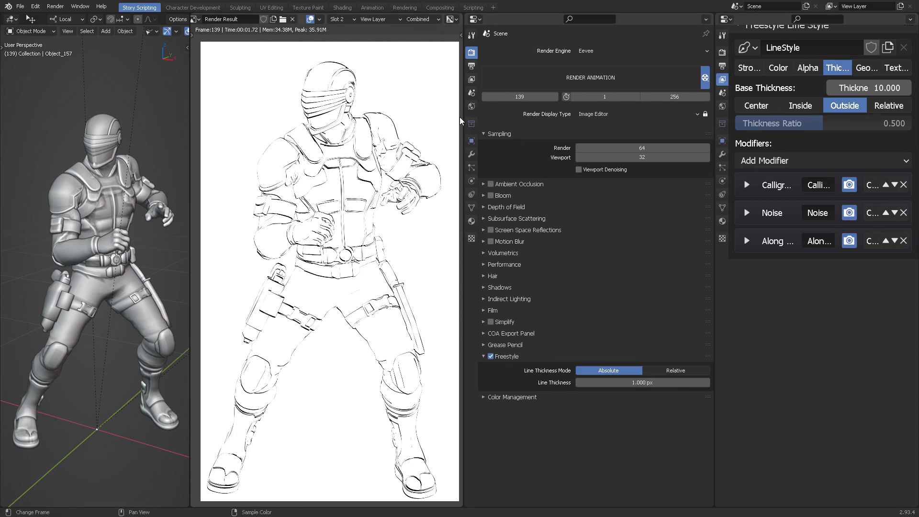
drag(463, 117, 573, 118)
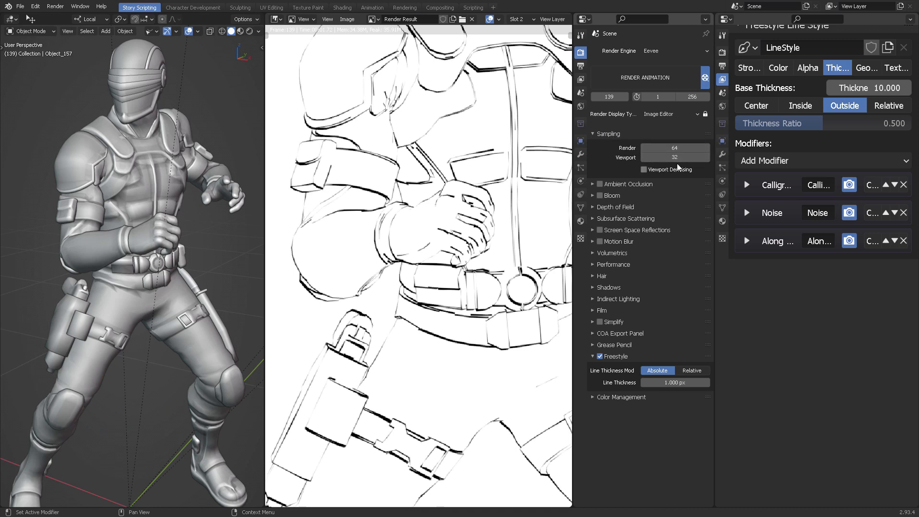
click(594, 311)
click(592, 313)
click(592, 313)
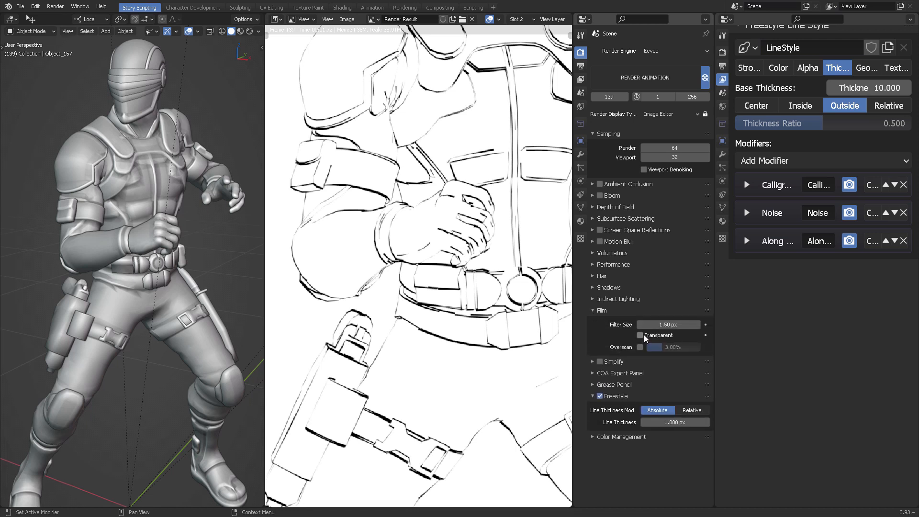
click(597, 312)
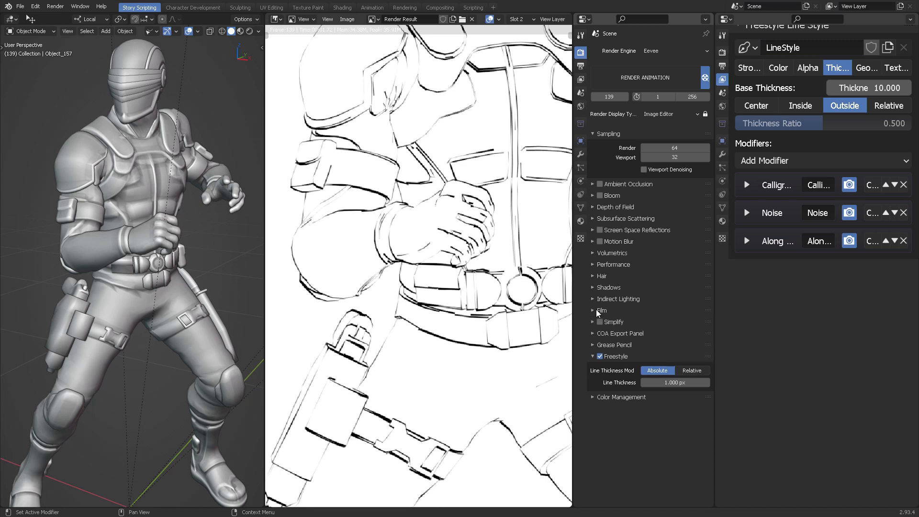
Try the Filmic view transform in the scene's color management on the line-art render and restore Standard.
scroll(451, 193, down, 3)
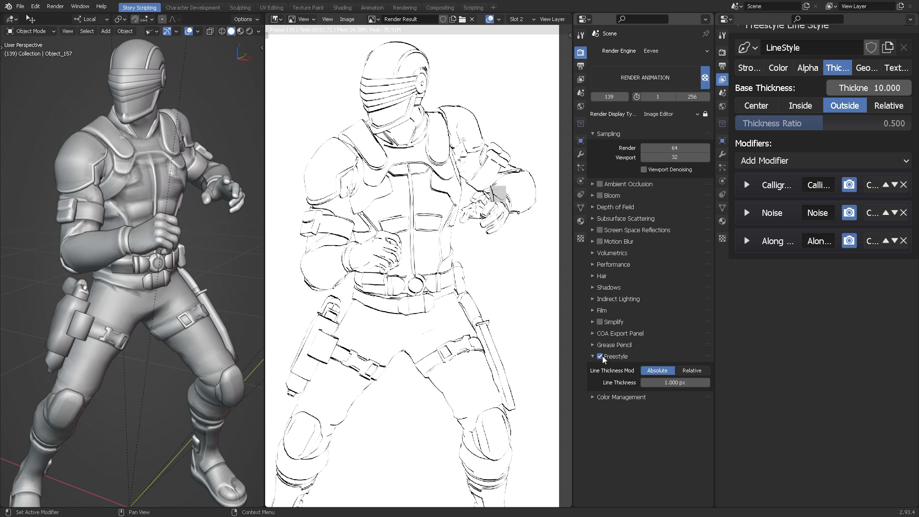
click(594, 396)
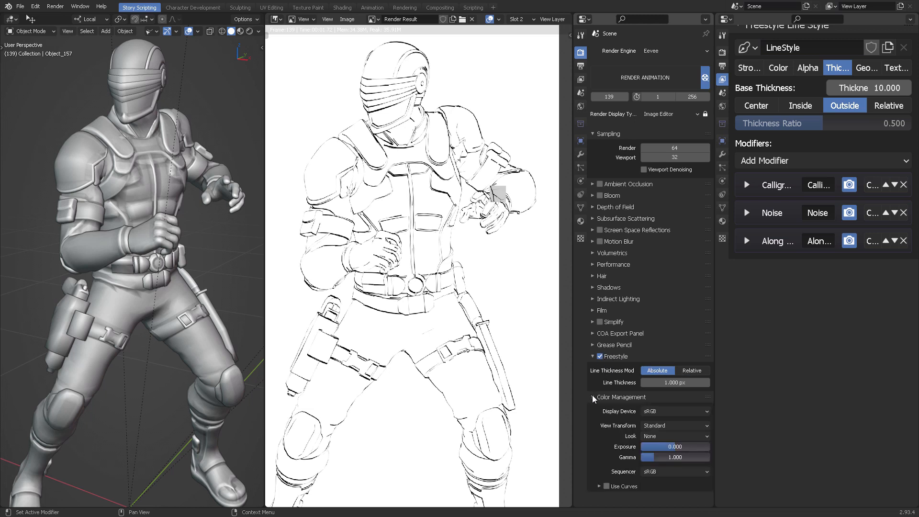
click(662, 412)
click(662, 422)
click(665, 426)
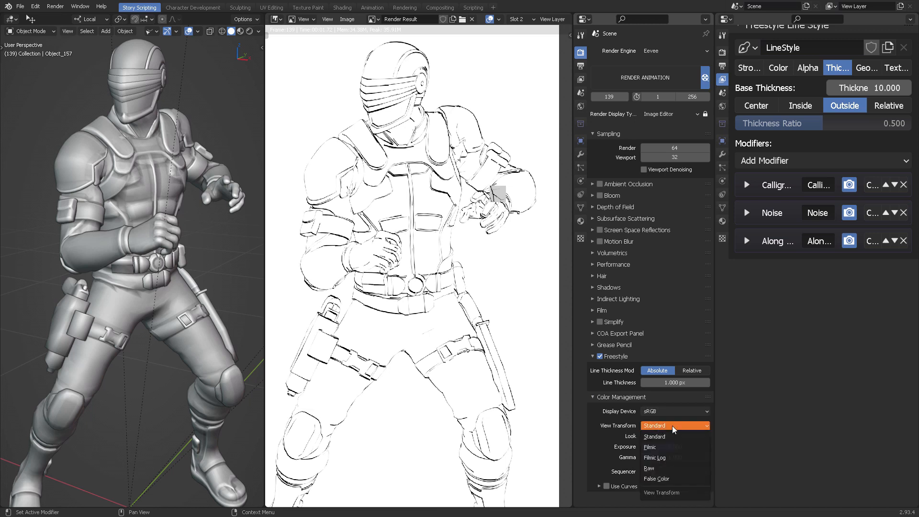
click(657, 449)
scroll(468, 232, up, 5)
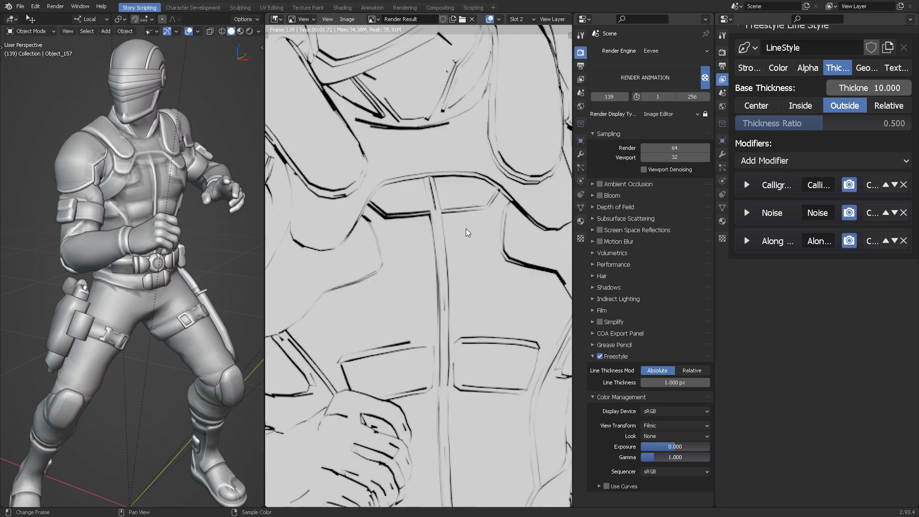
scroll(468, 232, down, 4)
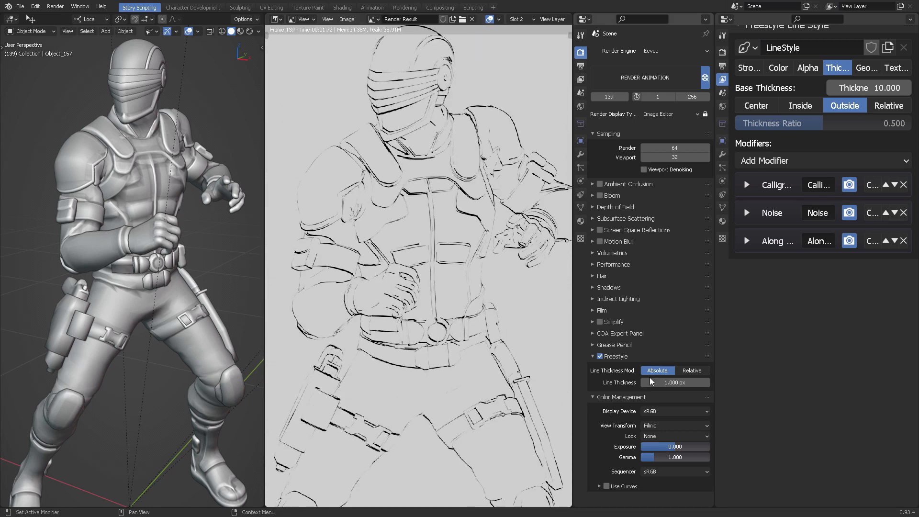
click(668, 436)
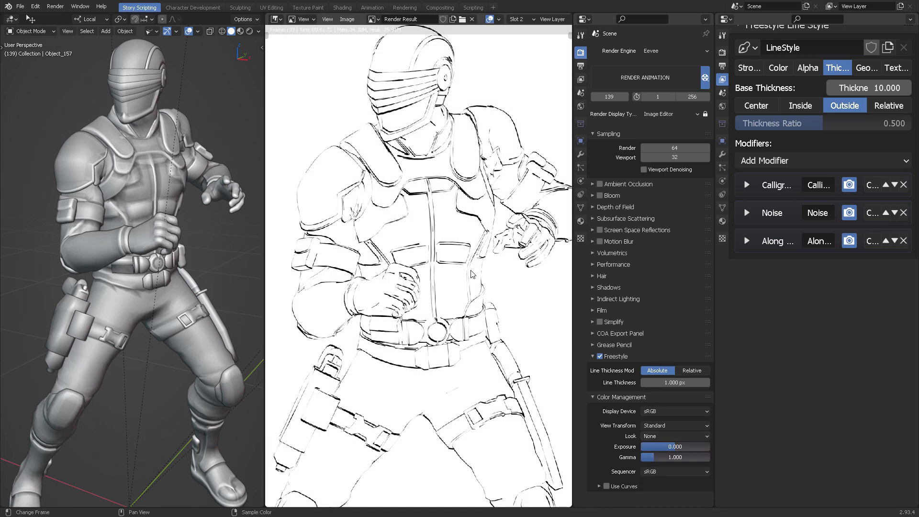
scroll(462, 202, down, 3)
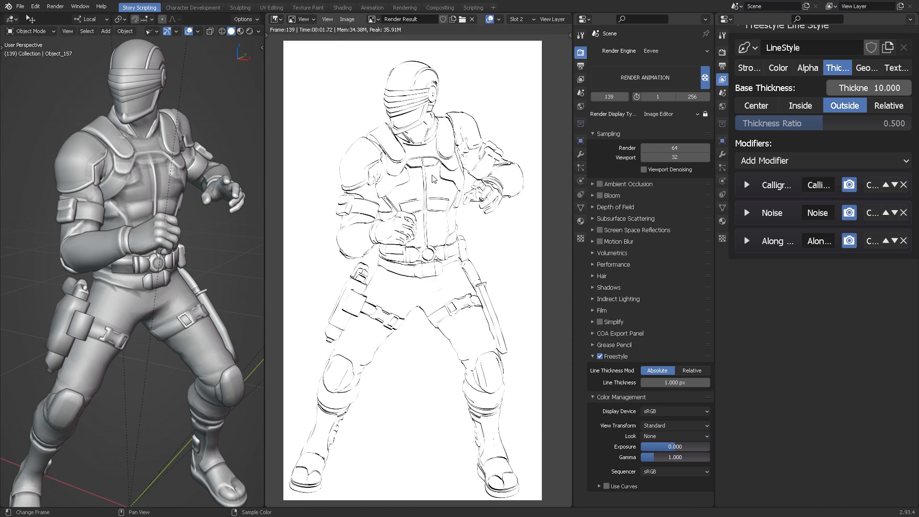
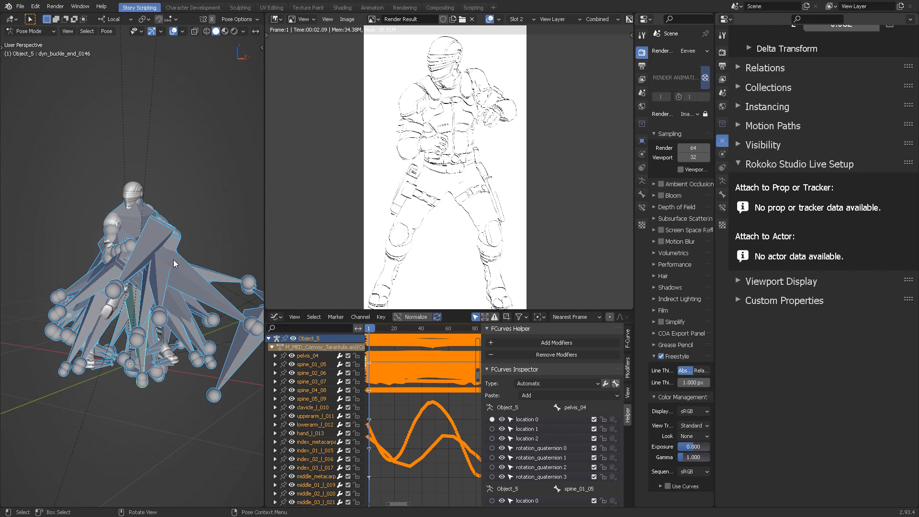
Show the armature's animation curves in the Graph Editor and maximize that editor.
click(277, 317)
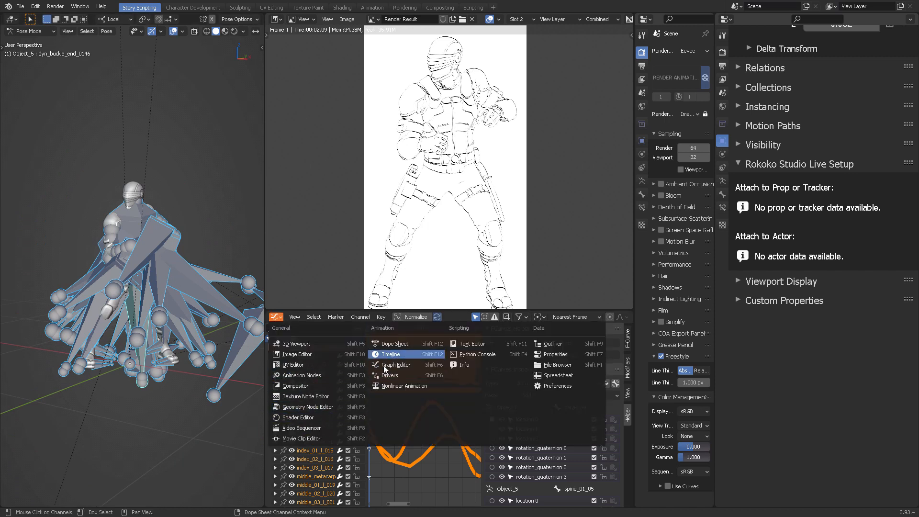
click(428, 365)
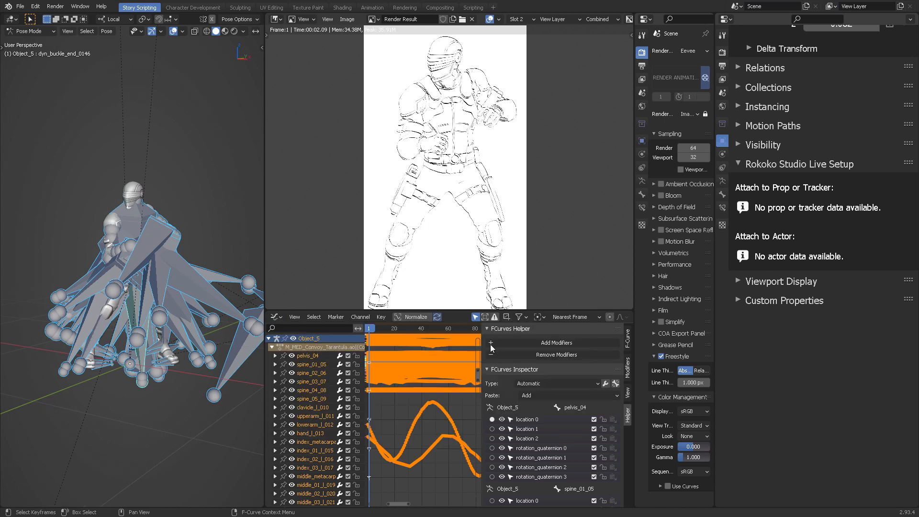
scroll(445, 165, up, 2)
scroll(449, 167, down, 2)
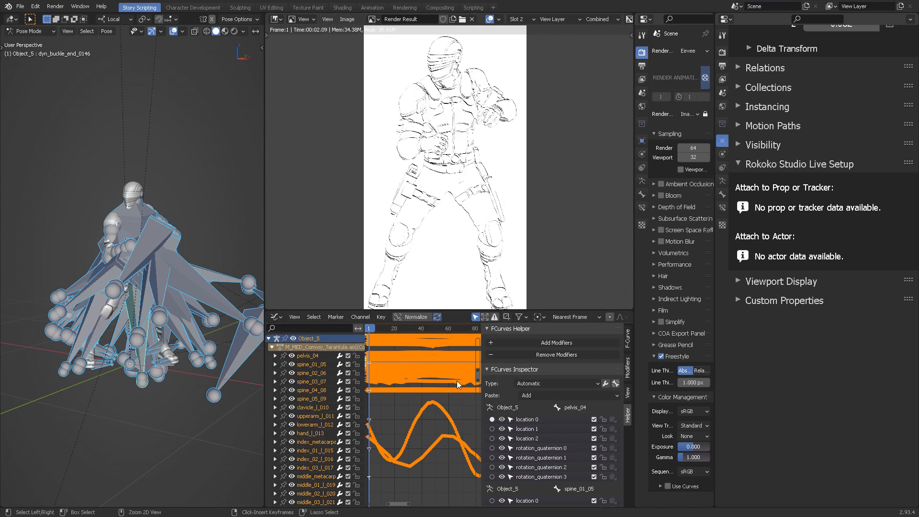
key(ctrl+space)
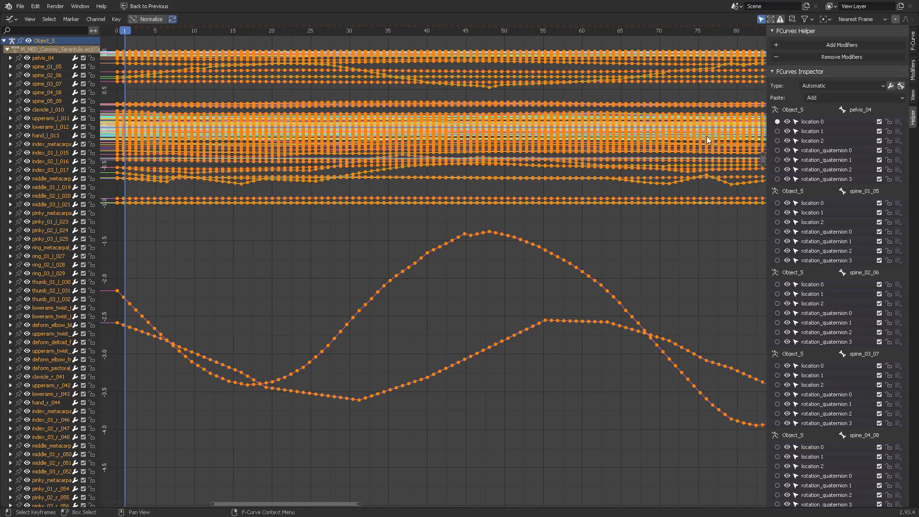
Check the FCurve Helper add-on among the curve add-ons in the preferences and close the preferences.
click(913, 42)
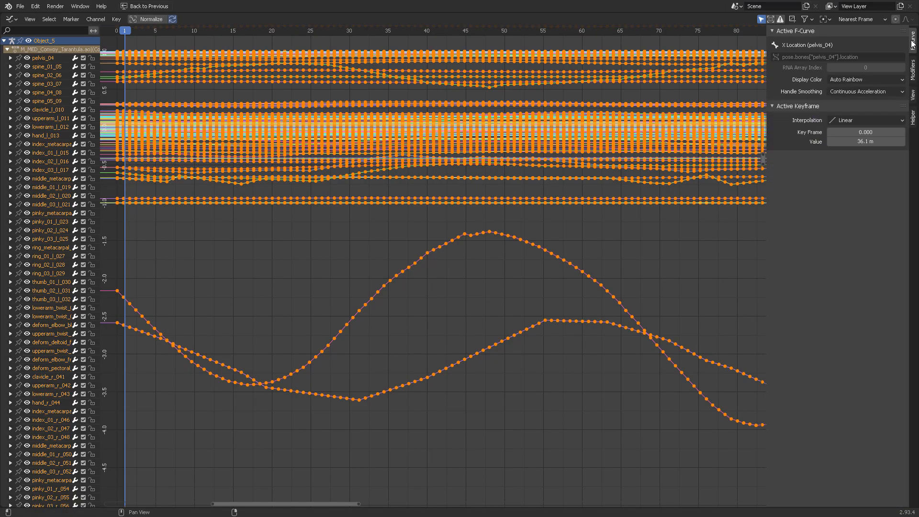
click(36, 6)
click(62, 152)
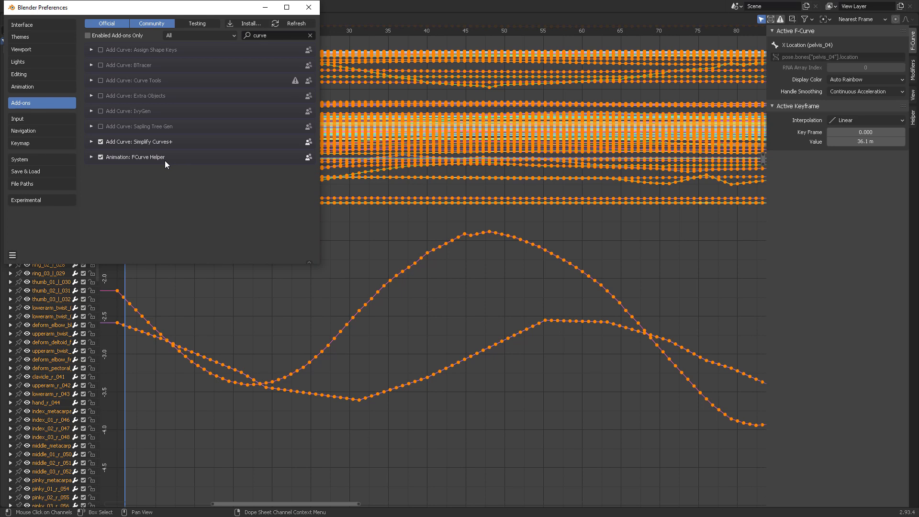
drag(161, 13, 215, 47)
click(362, 41)
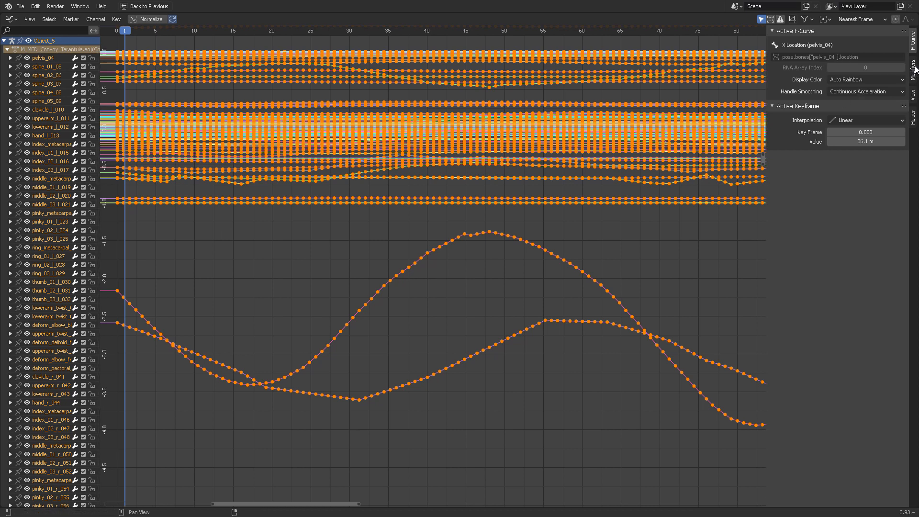
Set up FCurves Helper to add Stepped Interpolation modifiers with type Bone and mode Add or Modify Existing.
click(912, 116)
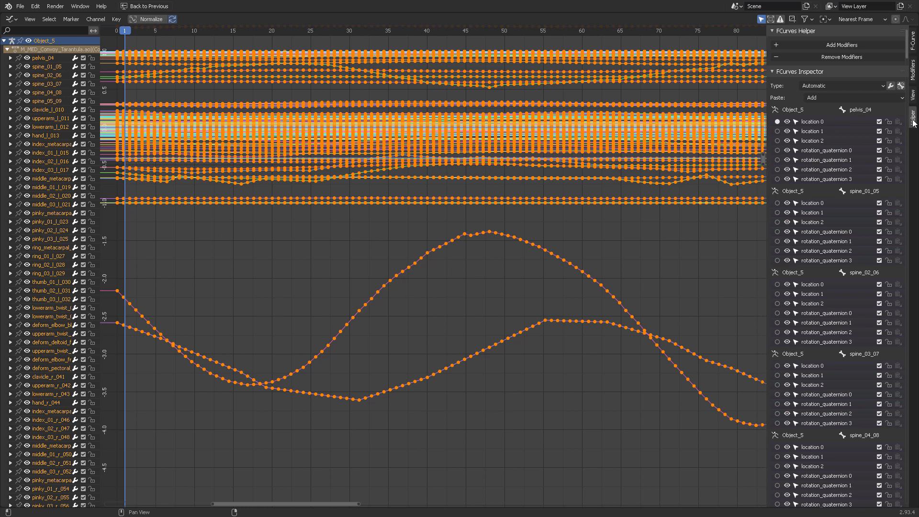
drag(764, 81, 714, 81)
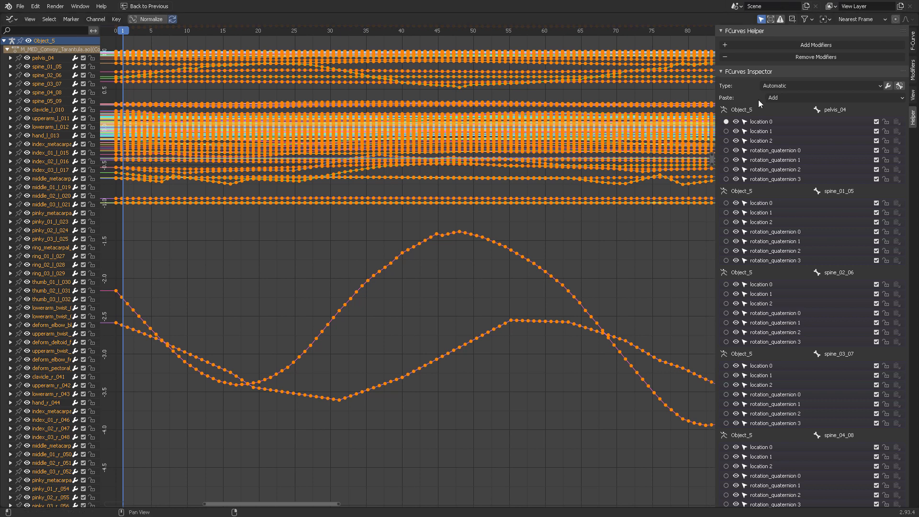
click(800, 45)
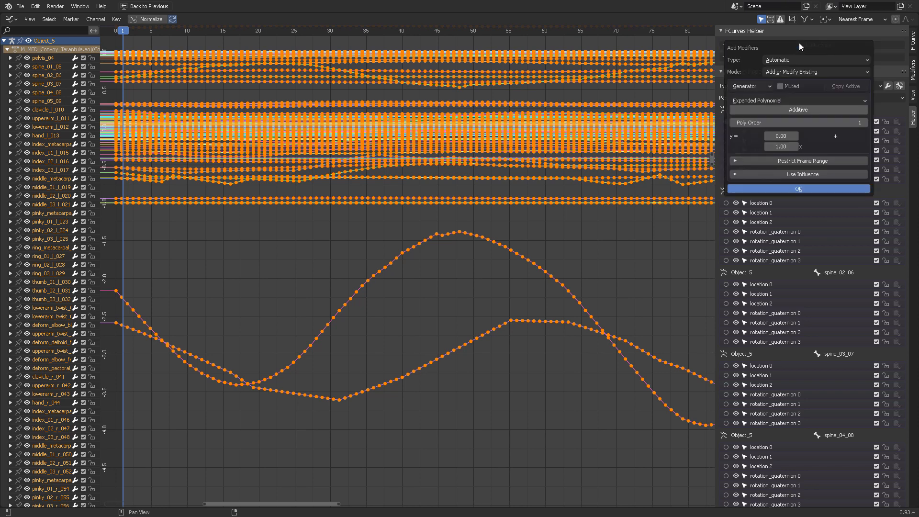
click(790, 56)
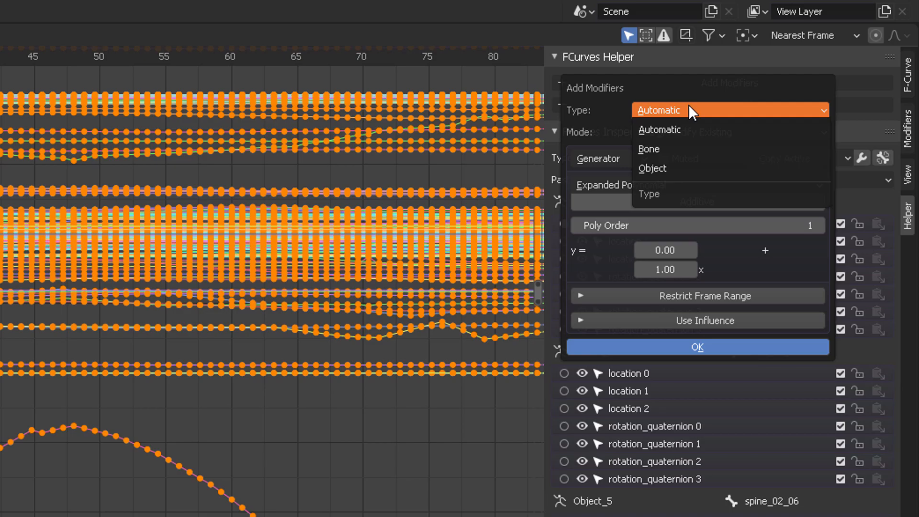
click(679, 148)
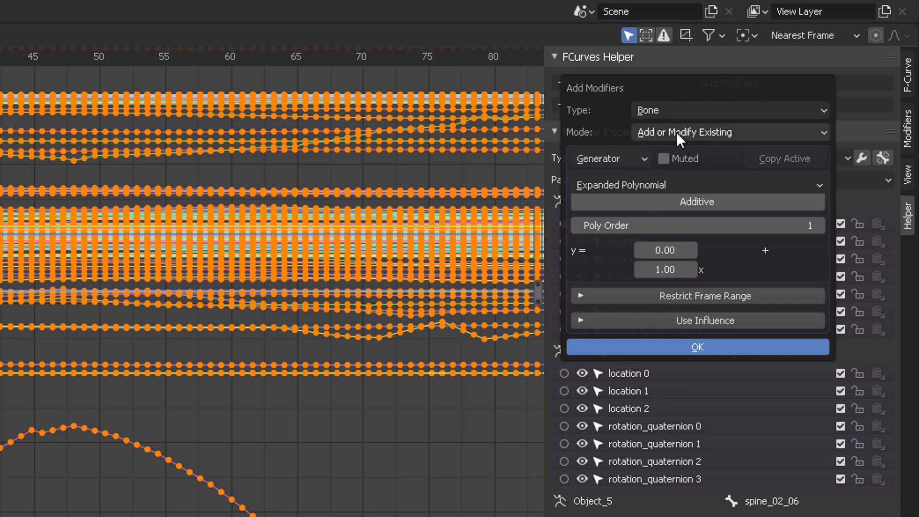
click(689, 133)
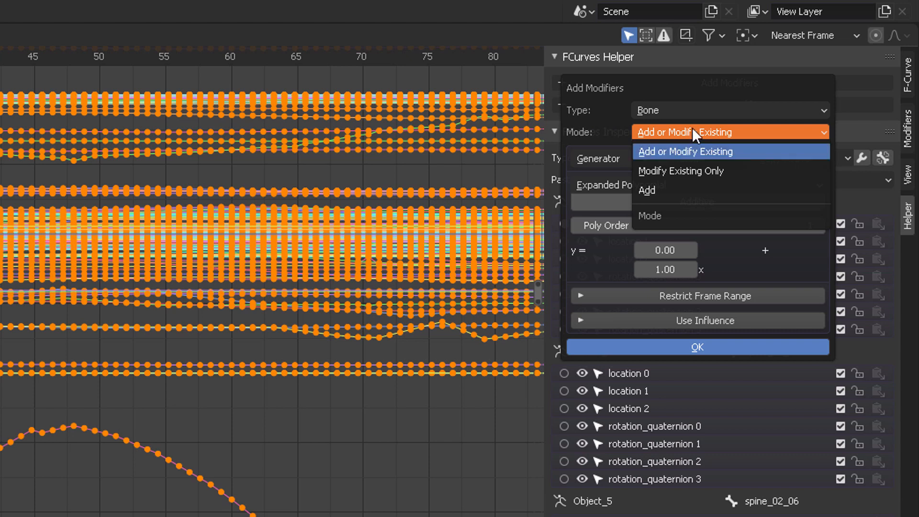
click(674, 151)
click(626, 157)
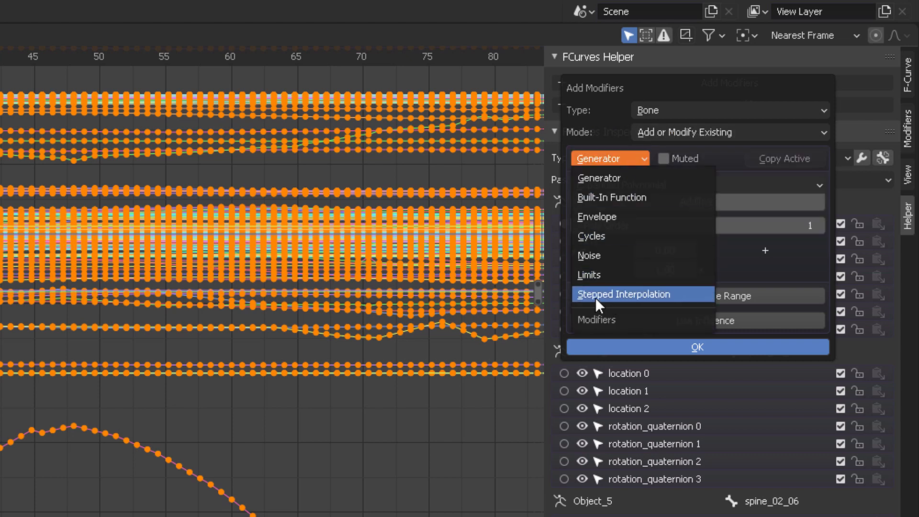
click(633, 298)
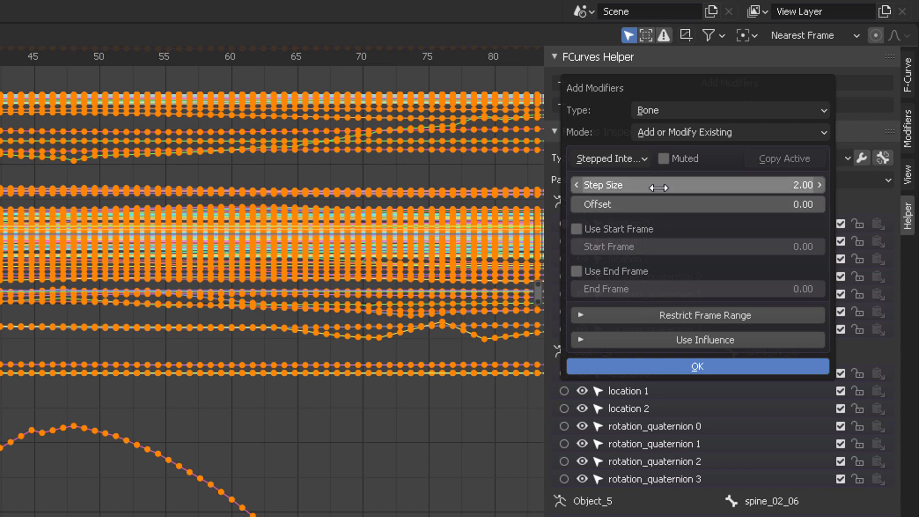
Set the step size to 4, enable the start frame and apply the stepped modifiers to the bone curves.
click(677, 185)
text(4)
key(Tab)
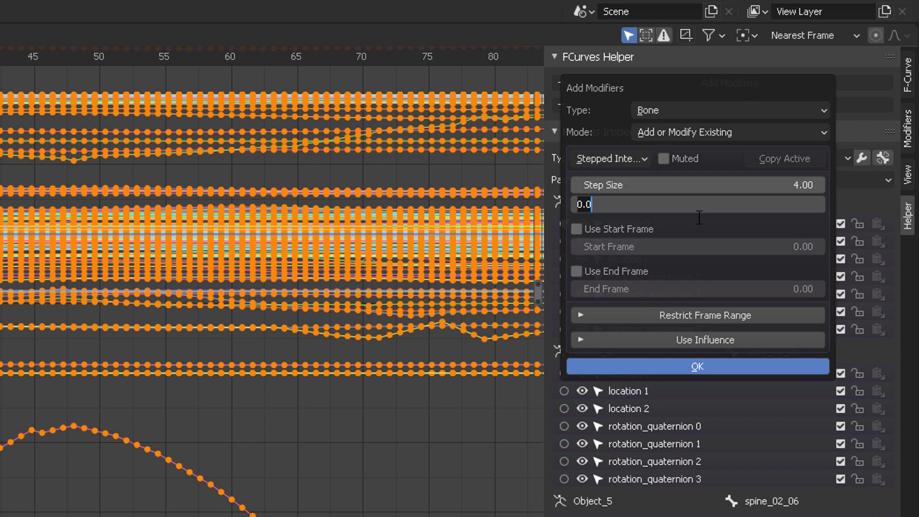
click(727, 224)
click(729, 232)
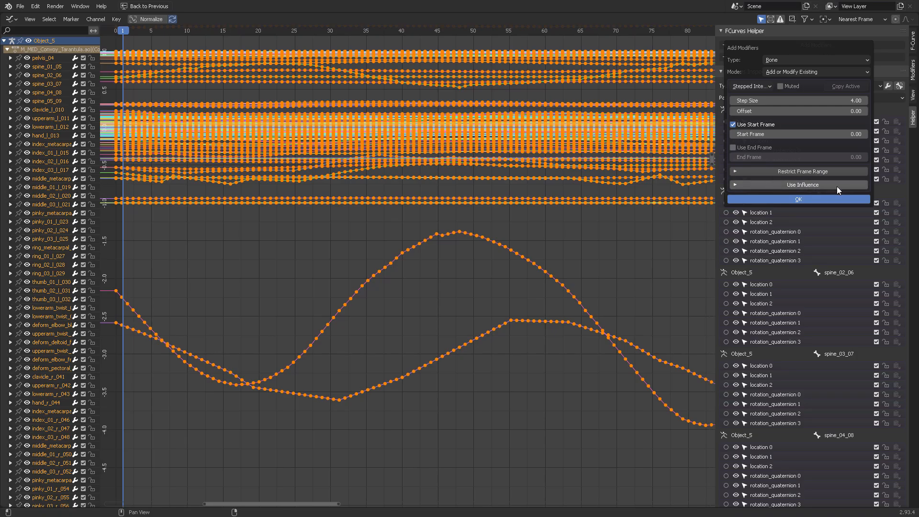
click(804, 203)
Examine how the stepped interpolation follows the original keyframes along the whole animation.
middle_drag(329, 277, 476, 233)
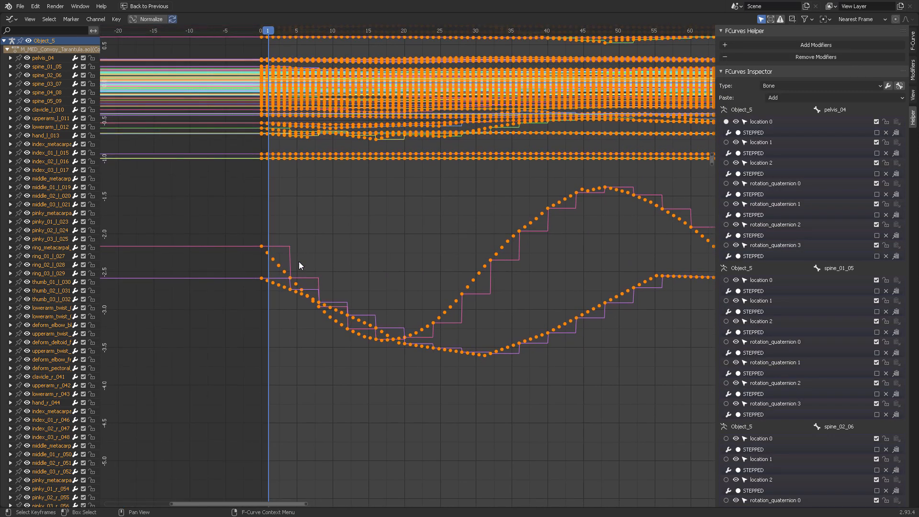
mouse_move(463, 272)
middle_down()
mouse_move(463, 260)
mouse_move(306, 288)
mouse_move(446, 271)
mouse_move(351, 250)
middle_up()
middle_drag(475, 274, 351, 278)
mouse_move(526, 255)
middle_down()
mouse_move(412, 271)
mouse_move(463, 263)
mouse_move(345, 259)
middle_up()
middle_drag(527, 234, 402, 249)
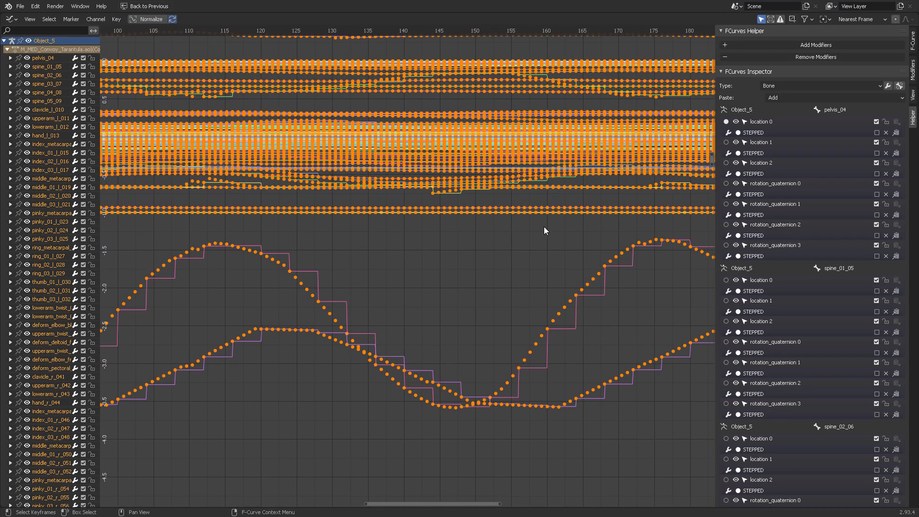
scroll(593, 235, down, 6)
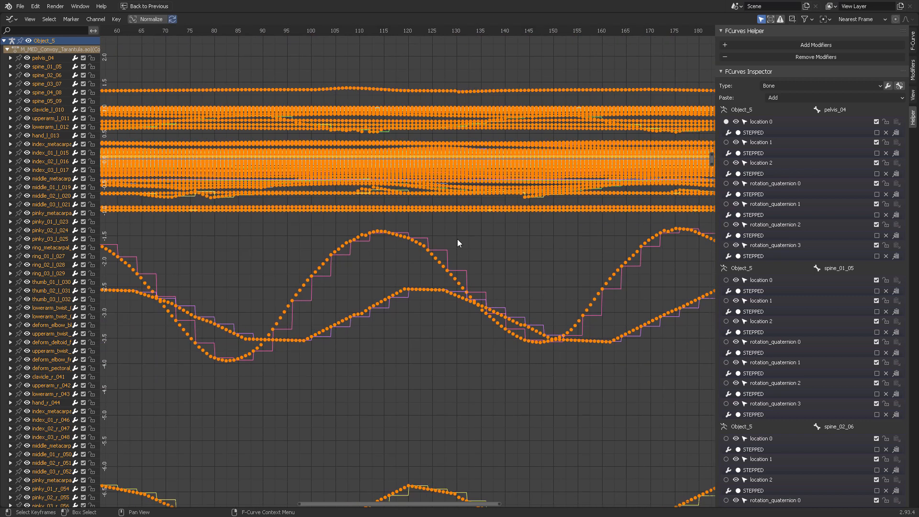
scroll(465, 247, down, 2)
middle_drag(357, 312, 412, 241)
middle_drag(239, 249, 387, 232)
middle_drag(588, 209, 492, 234)
scroll(486, 234, down, 3)
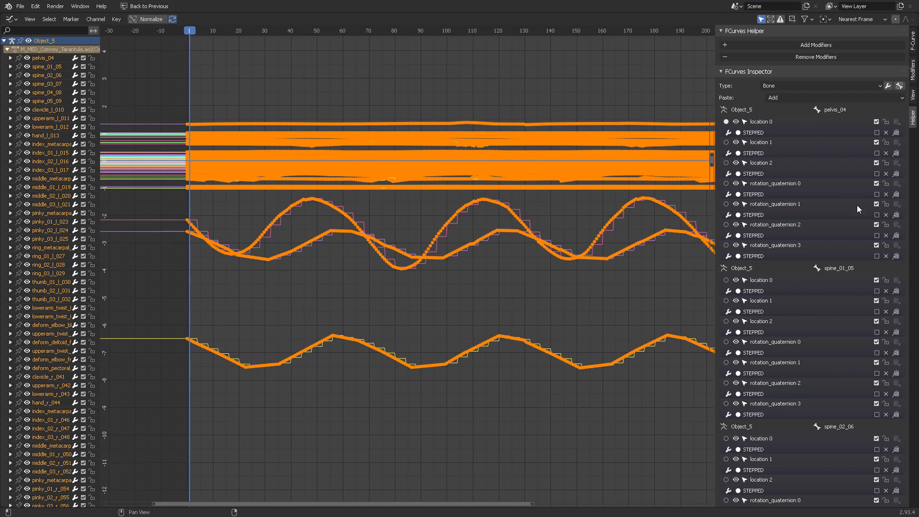
Look through the modifiers on each bone's location and rotation channels in the FCurves Inspector.
scroll(857, 205, down, 5)
scroll(846, 193, down, 12)
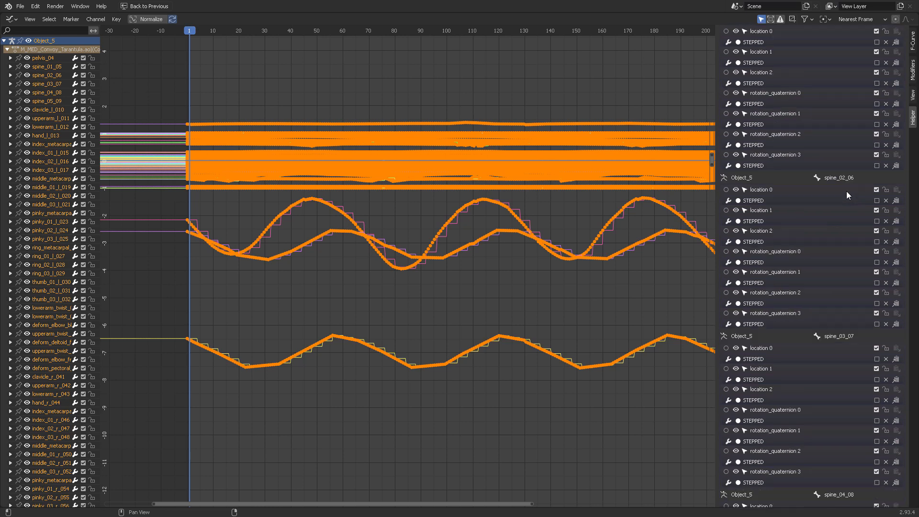
scroll(847, 193, down, 9)
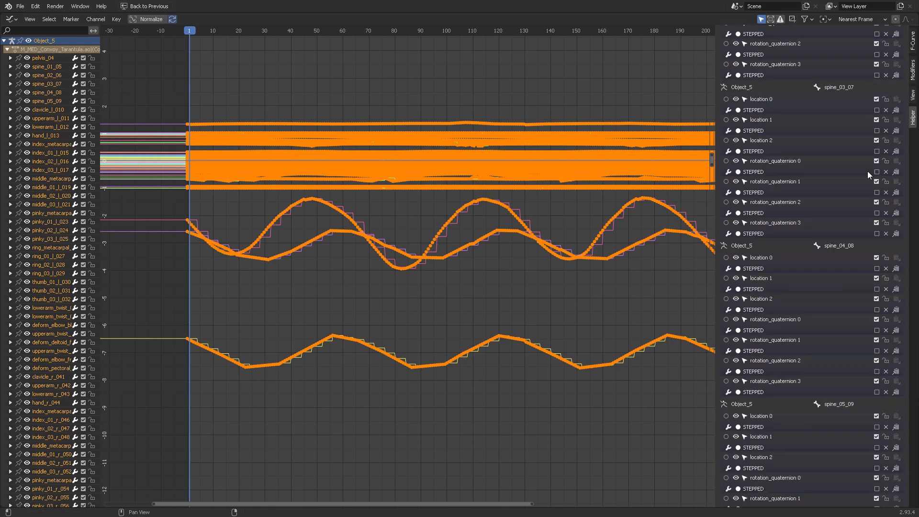
scroll(911, 223, up, 3)
click(912, 118)
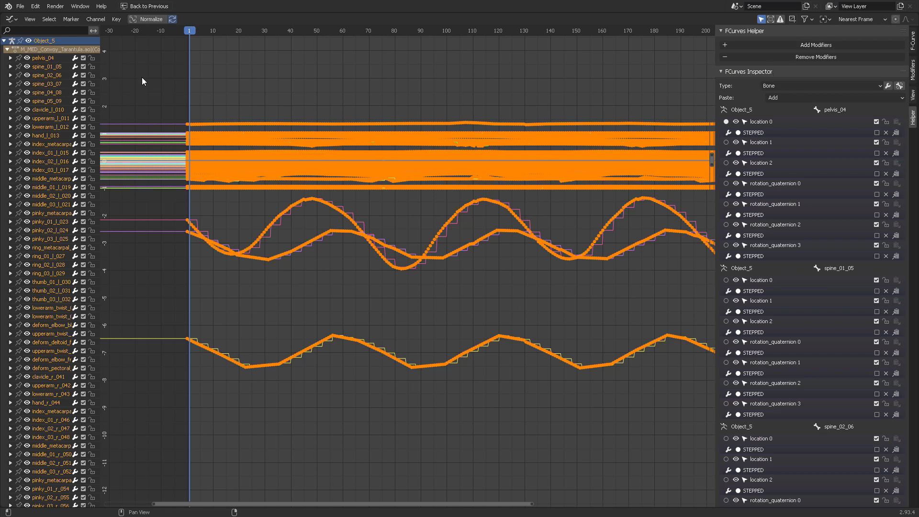
Bake the stepped curves of all the armature's bones with Bake Curve and confirm.
click(116, 19)
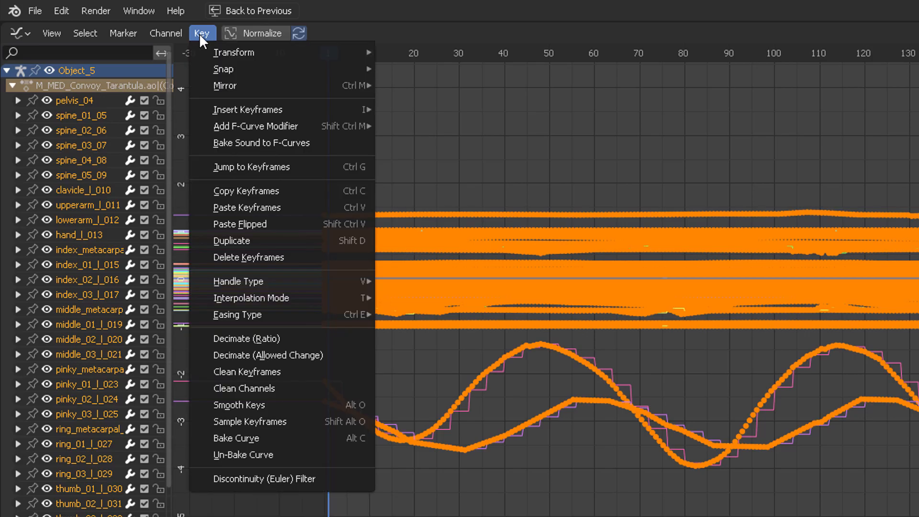
click(259, 440)
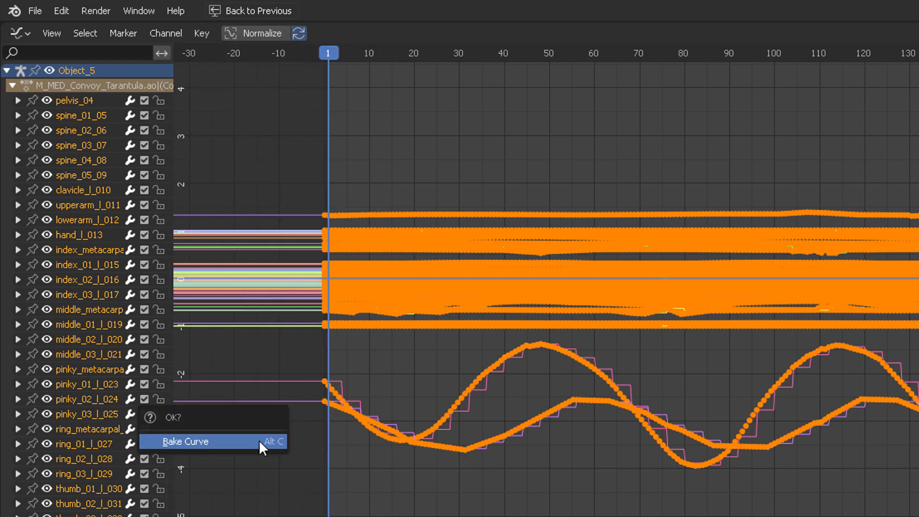
click(260, 440)
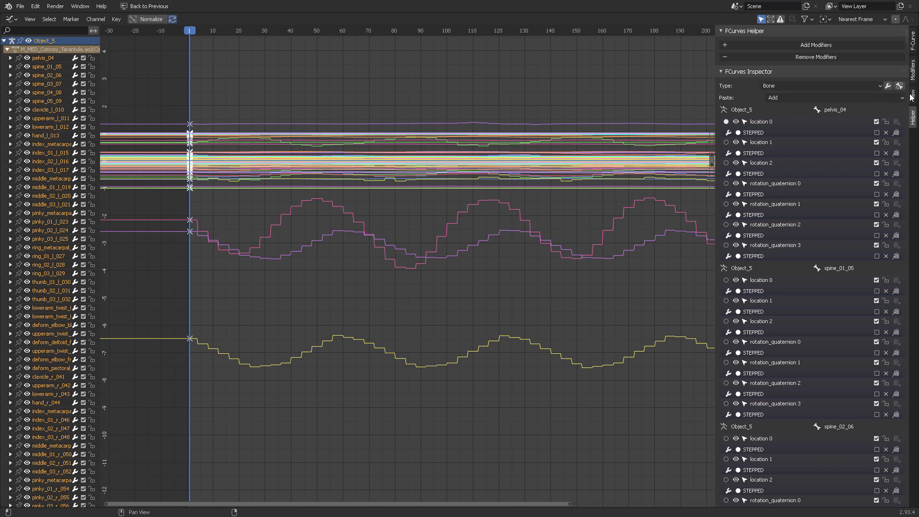
Remove the stepped interpolation modifiers from the bone curves and show the active curve's modifier list.
click(822, 56)
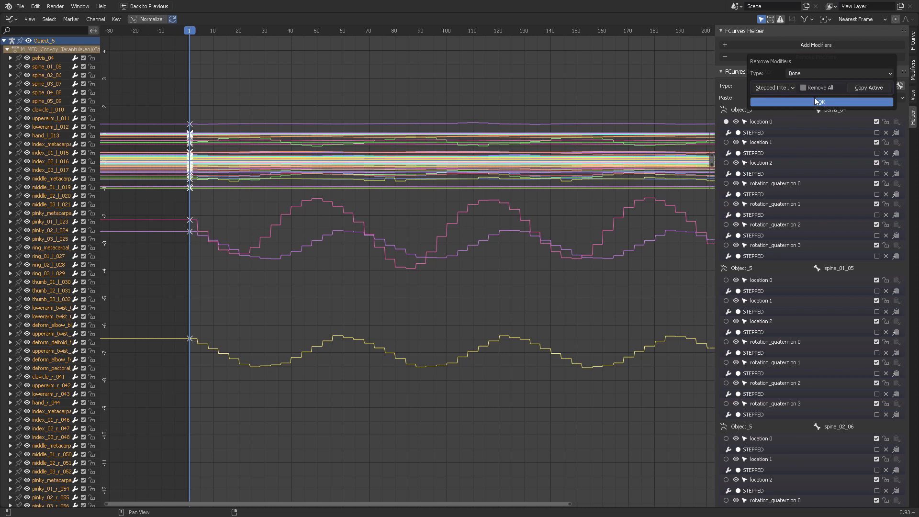
click(816, 101)
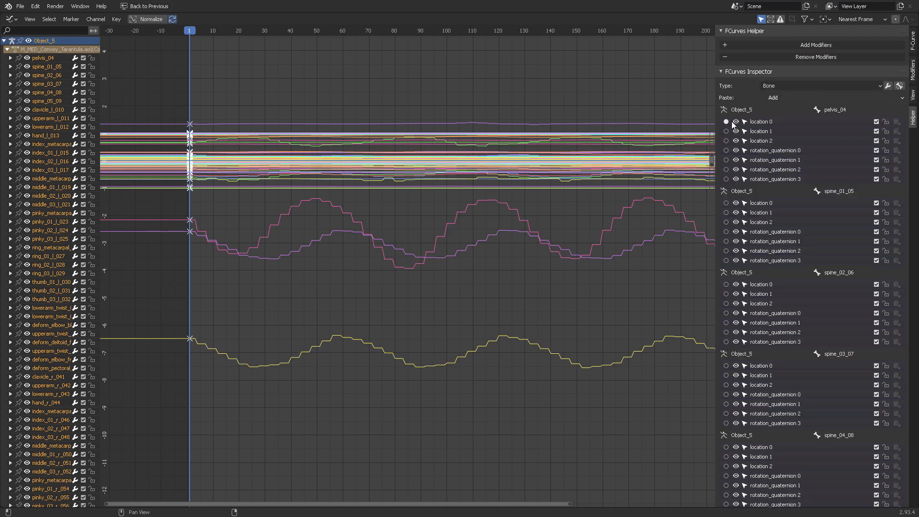
click(913, 70)
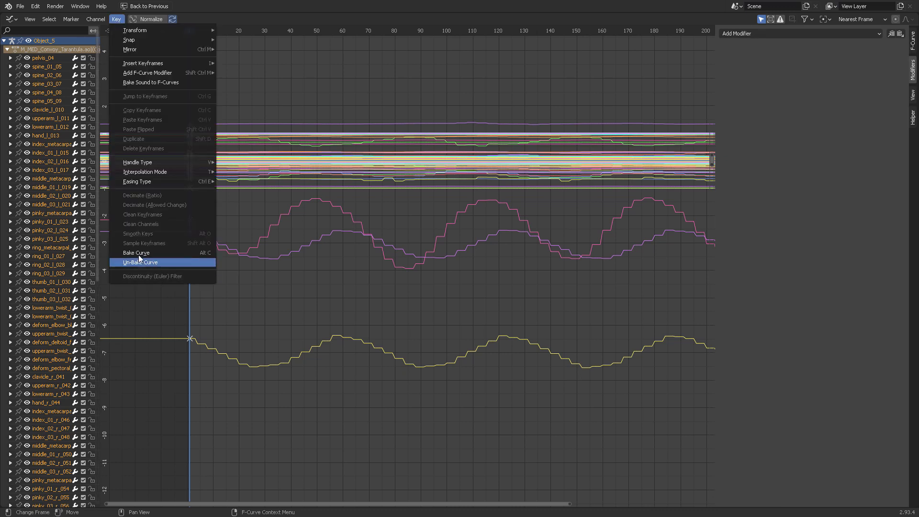
click(166, 252)
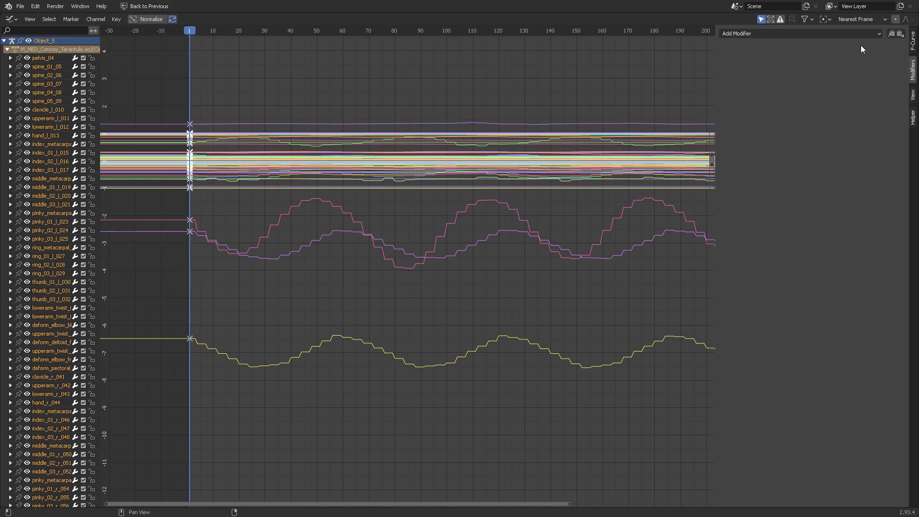
click(117, 19)
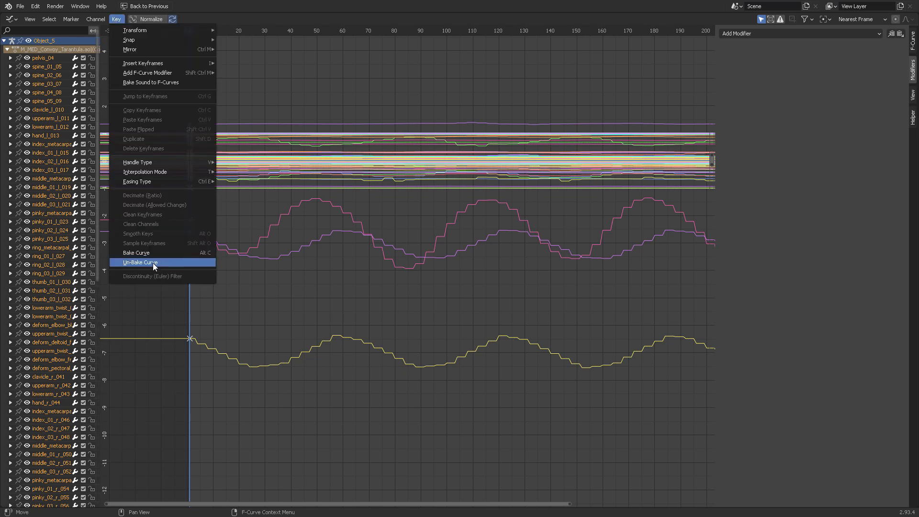
click(199, 263)
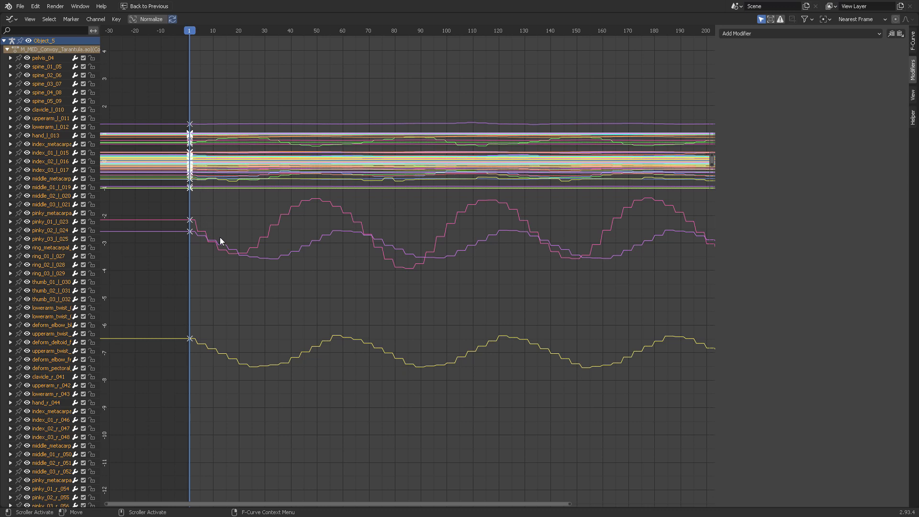
click(813, 33)
click(116, 19)
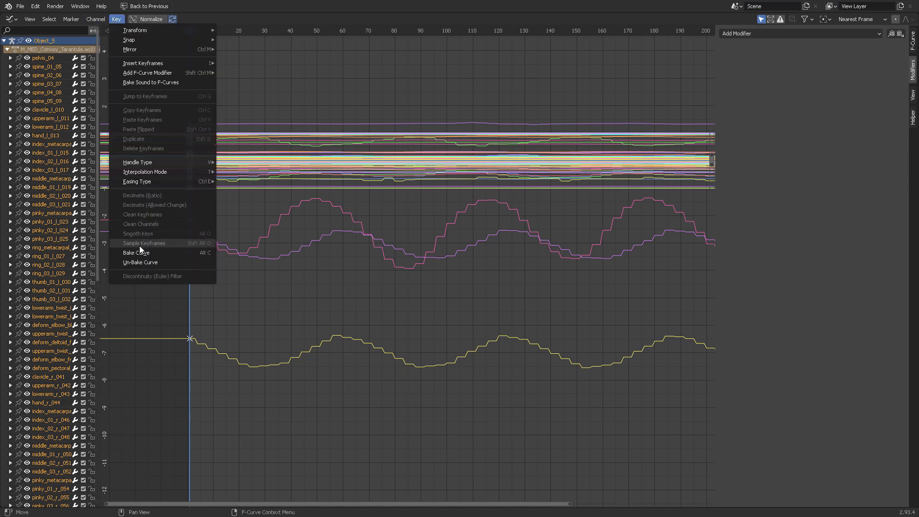
click(168, 255)
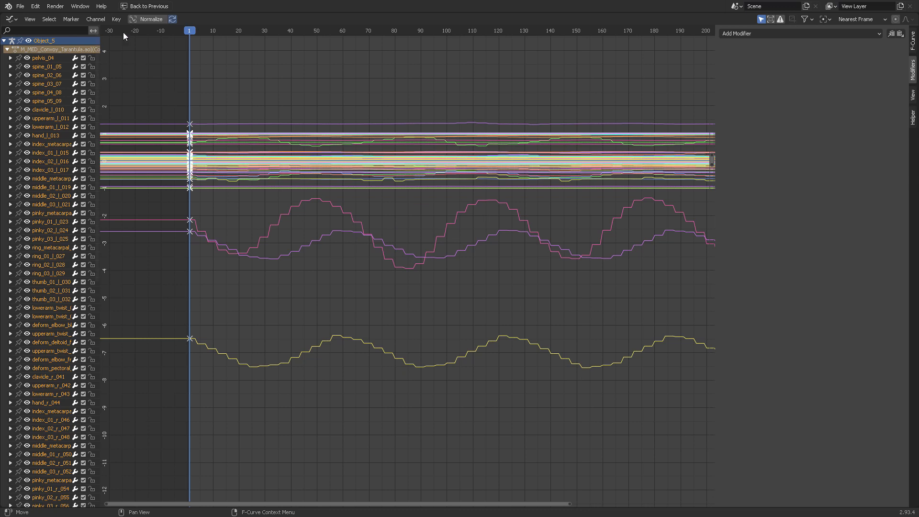
click(116, 19)
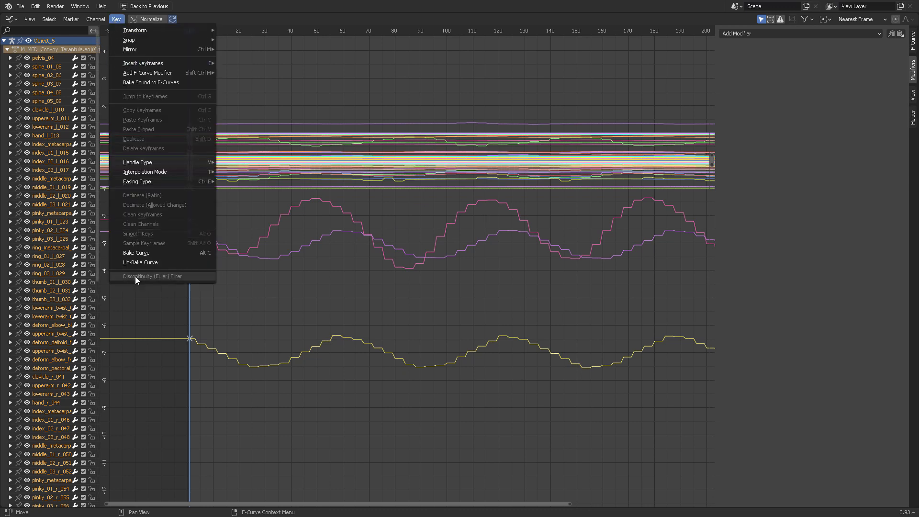
click(151, 262)
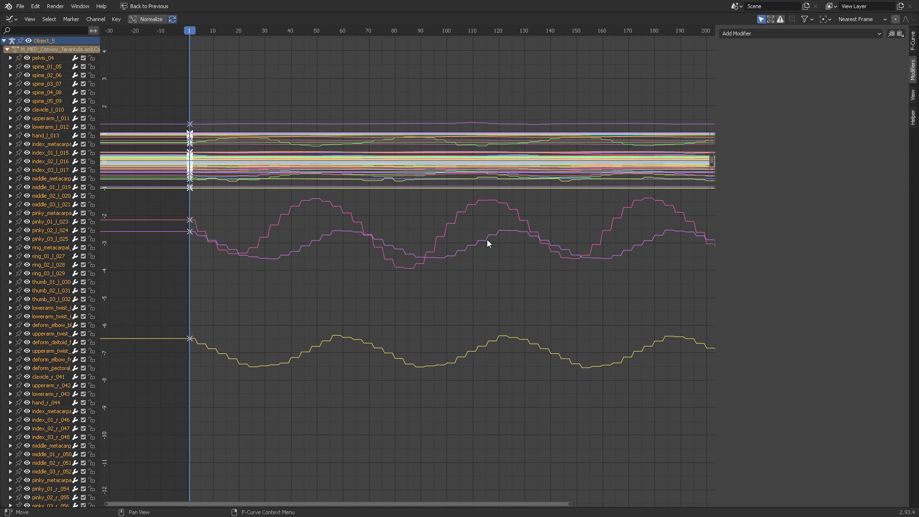
Restore the multi-editor layout and widen the properties editor to review the output and render settings.
key(ctrl+space)
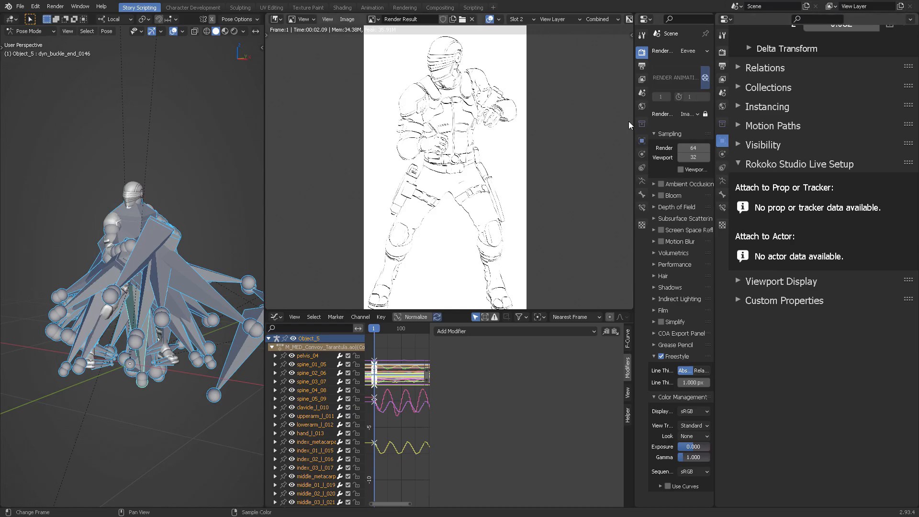
drag(630, 127, 493, 122)
click(500, 65)
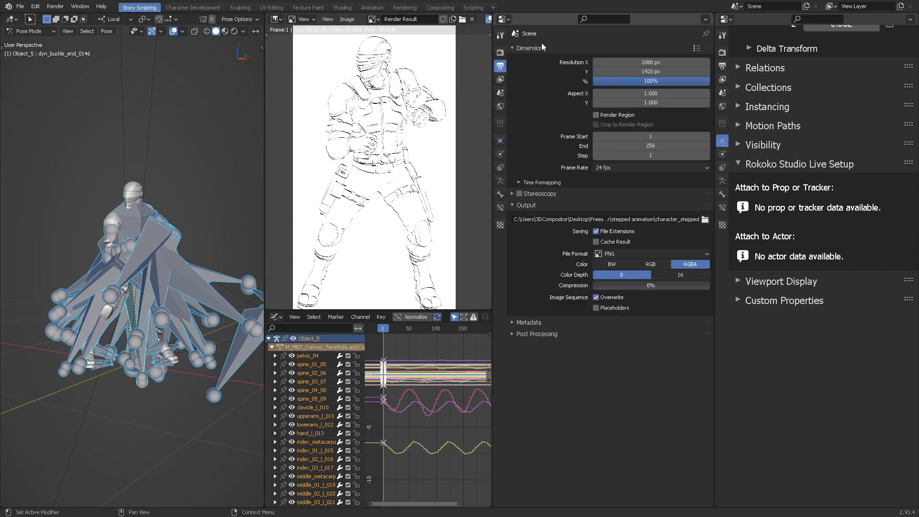
click(500, 52)
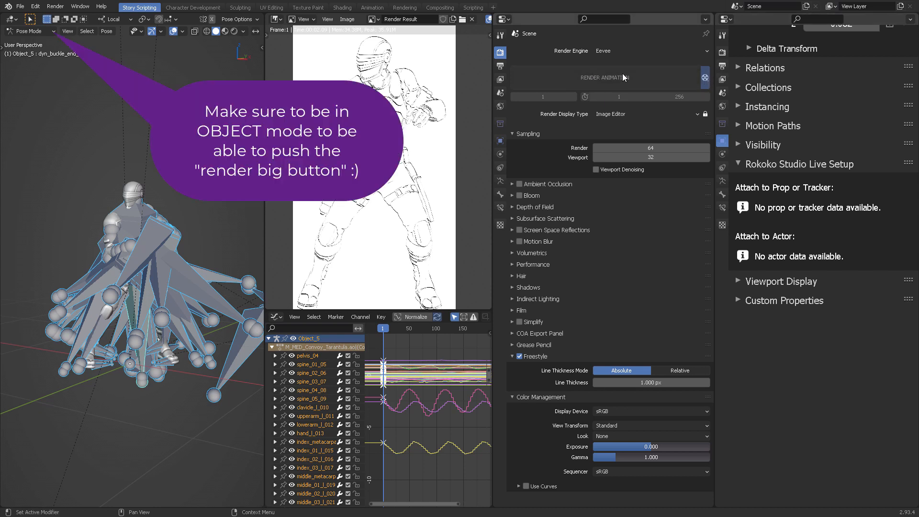
Switch the armature to Object Mode, recheck the output settings and start rendering the animation for frames 1 to 256.
key(ctrl+Tab)
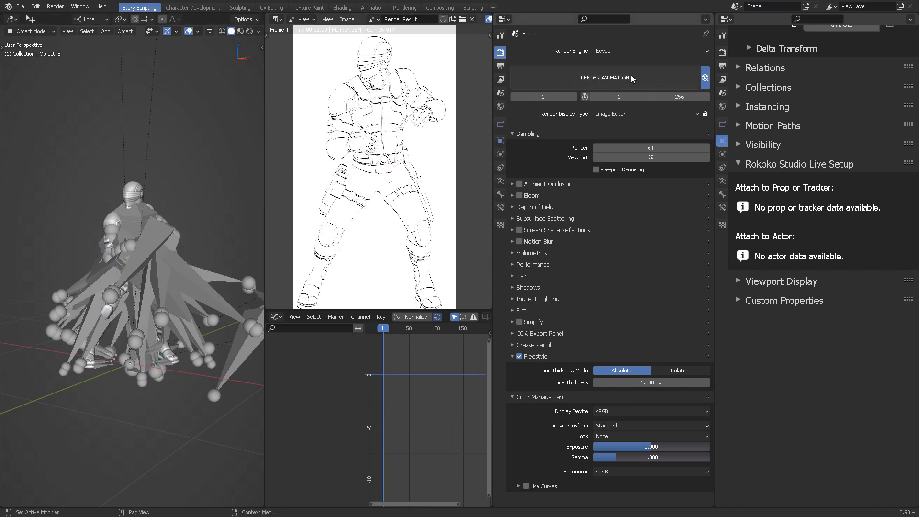
click(500, 66)
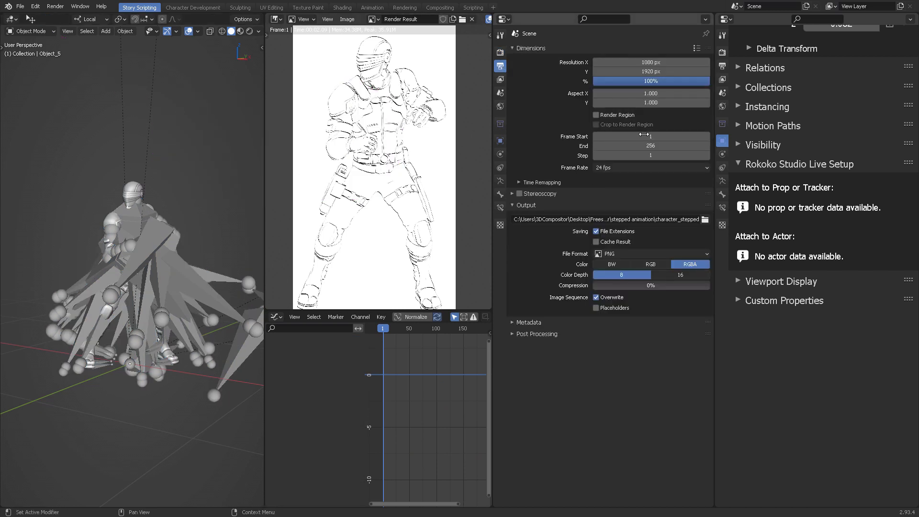
click(500, 52)
click(616, 77)
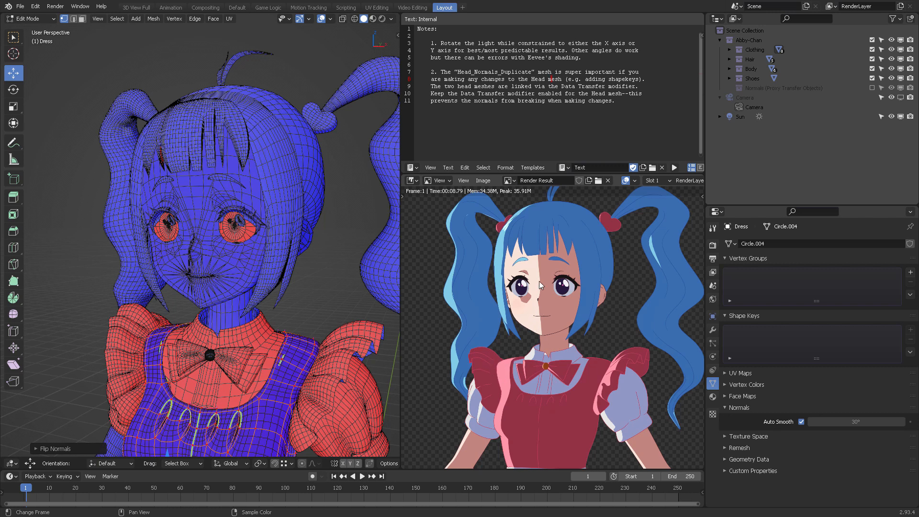
Flip the normals of the selected Dress faces and render the frame again in Slot 2.
key(j)
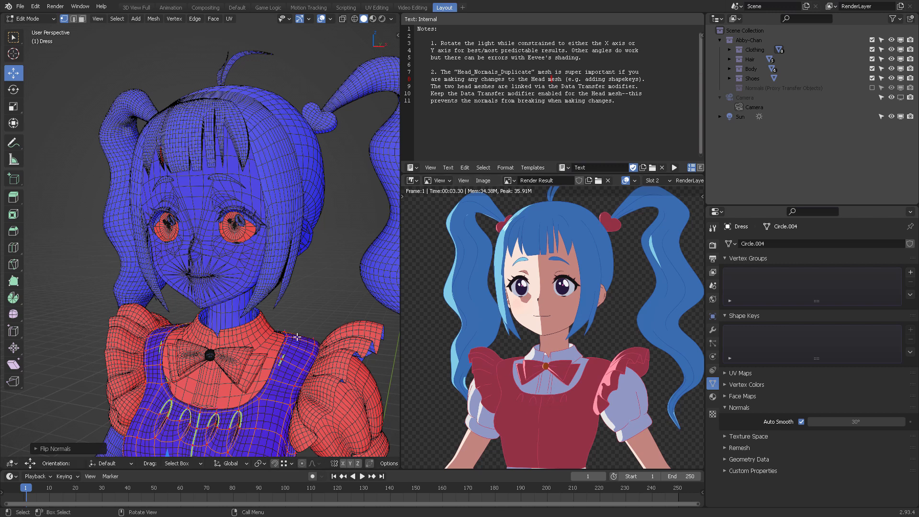
key(alt+n)
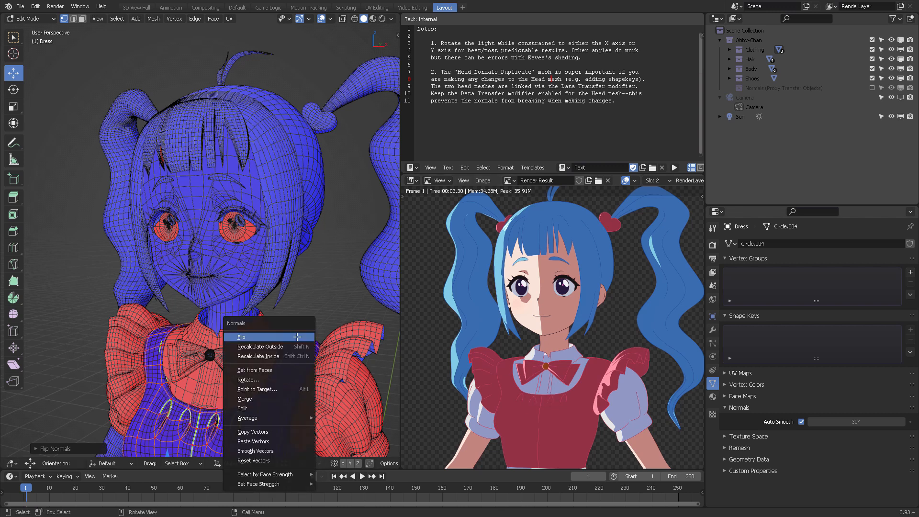
click(249, 341)
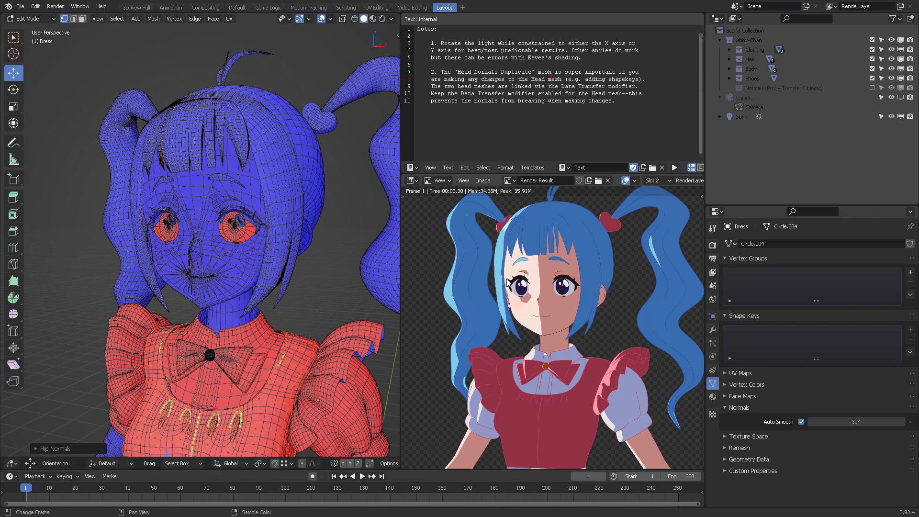
key(F12)
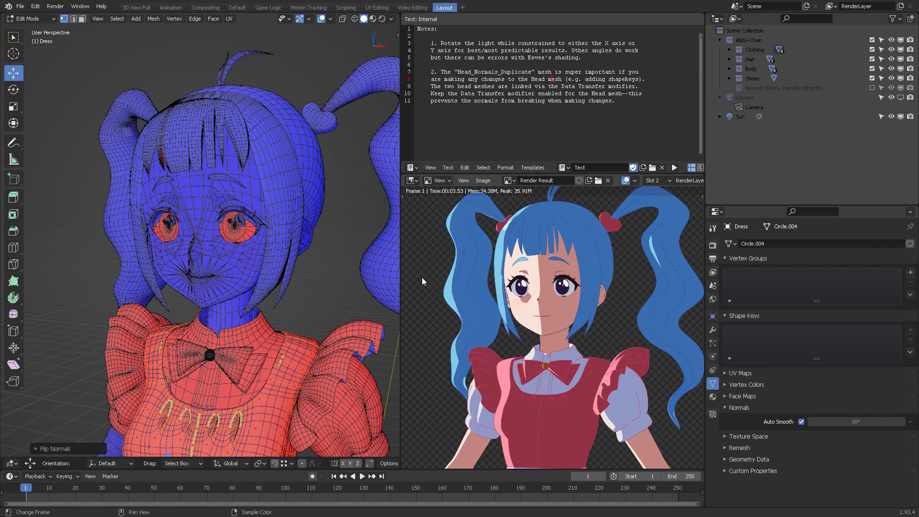
Check the face orientation across the character, select the Sun light in Object Mode and activate the Select Box tool.
scroll(286, 212, down, 4)
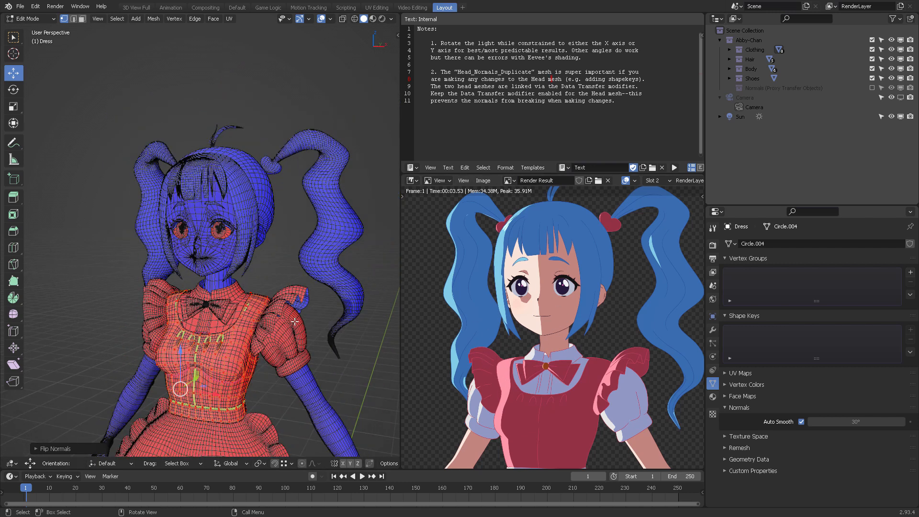
scroll(286, 211, down, 5)
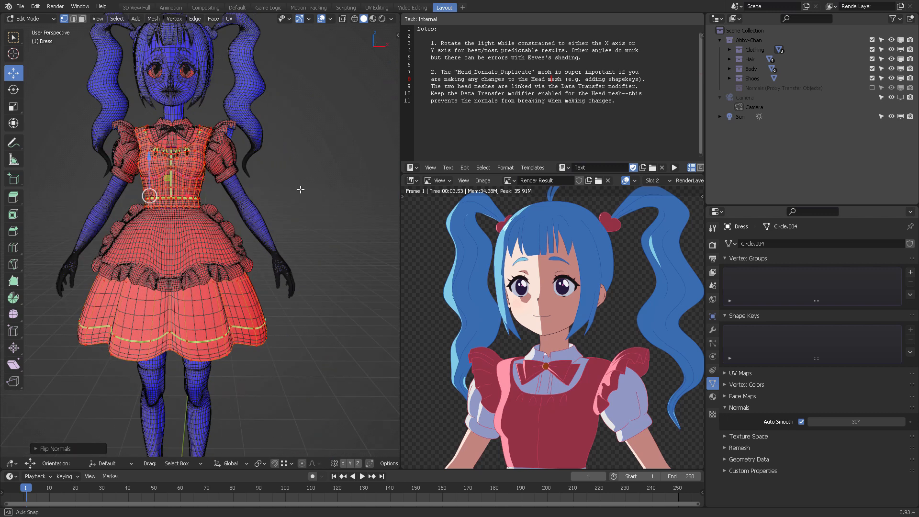
middle_drag(284, 211, 197, 222)
scroll(211, 218, up, 3)
shift+middle_drag(266, 173, 363, 291)
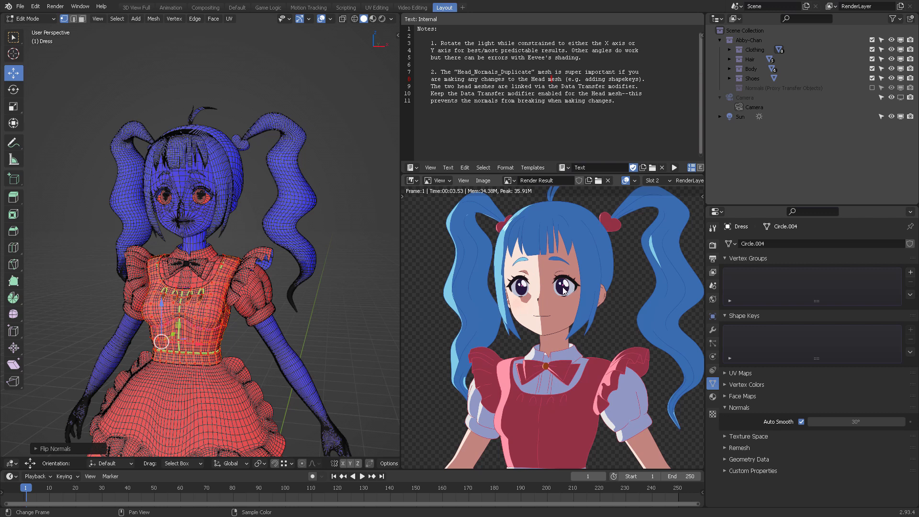
click(738, 118)
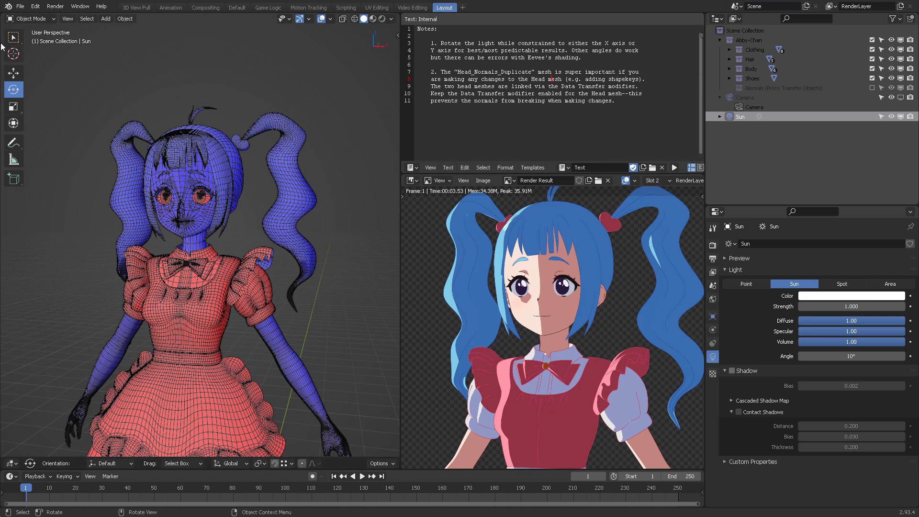
drag(13, 37, 47, 41)
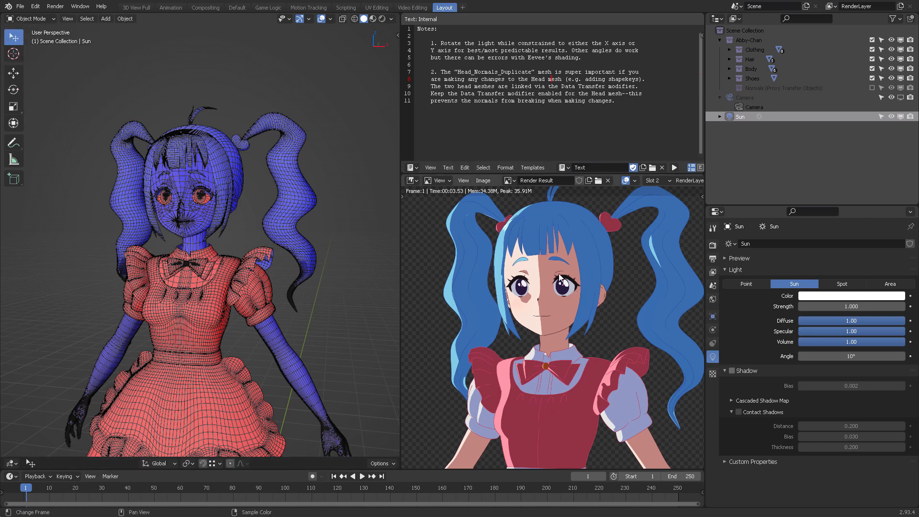
Inspect the render up close, show the view layer's Freestyle line set settings and enlarge the properties editor.
scroll(554, 308, up, 2)
scroll(578, 361, down, 1)
middle_drag(579, 339, 552, 319)
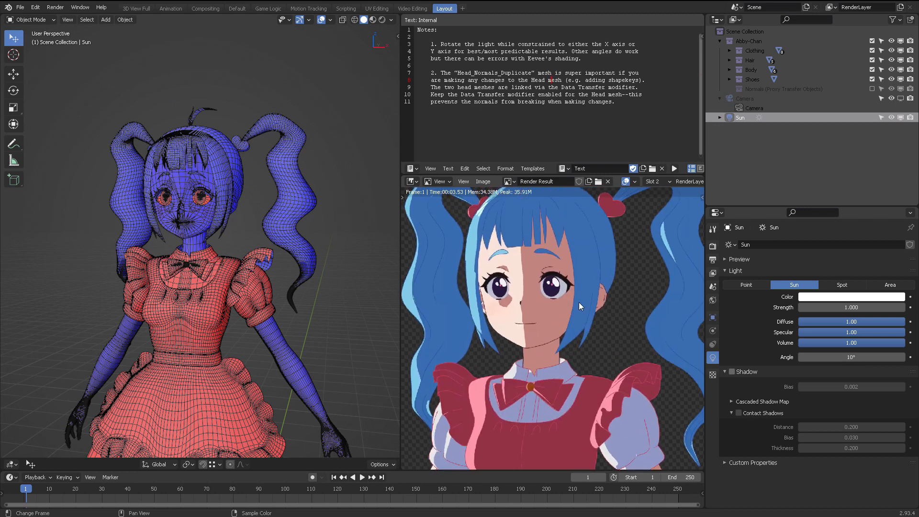
middle_drag(246, 214, 277, 161)
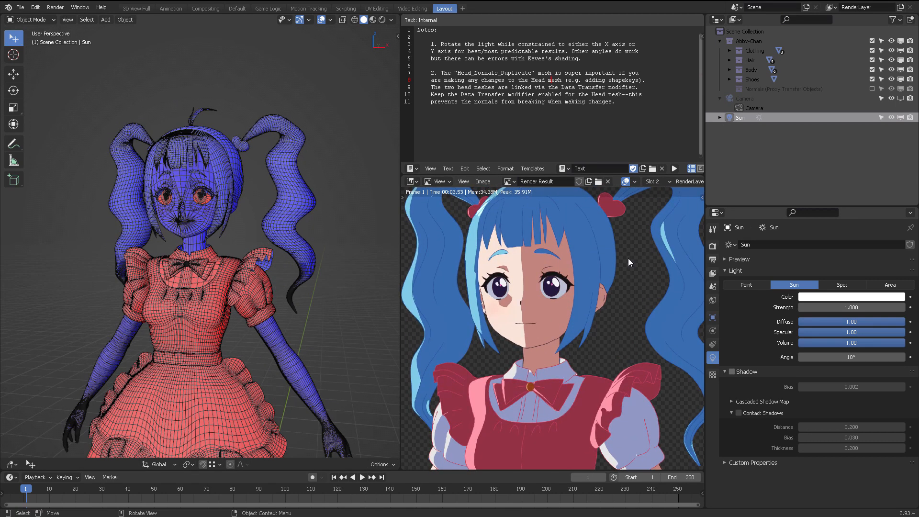
click(712, 246)
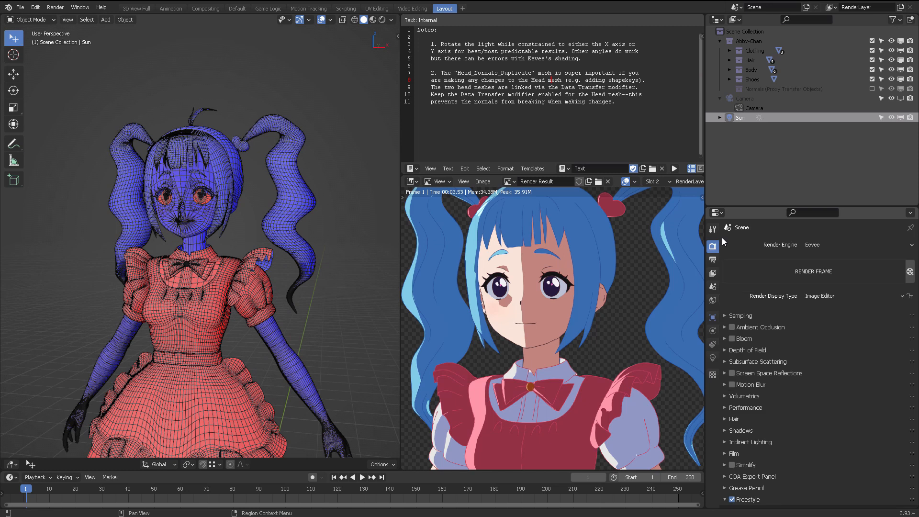
click(716, 273)
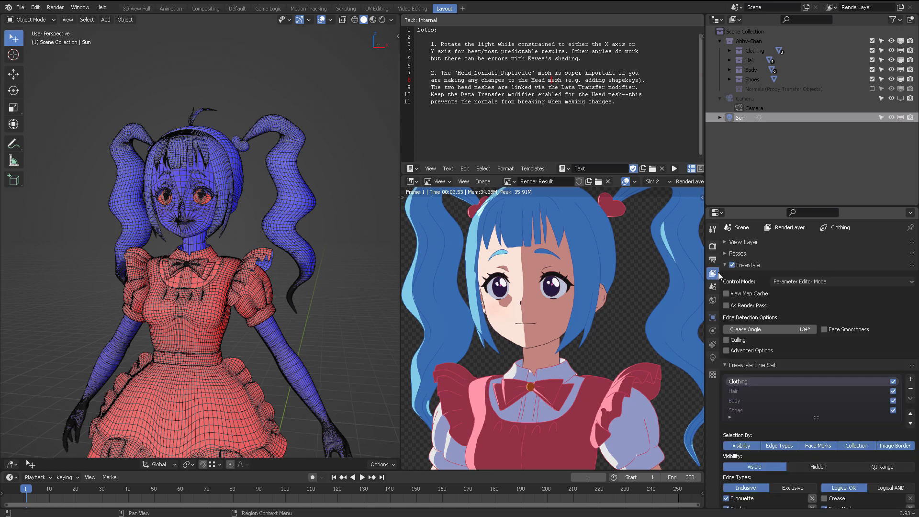
scroll(806, 349, down, 2)
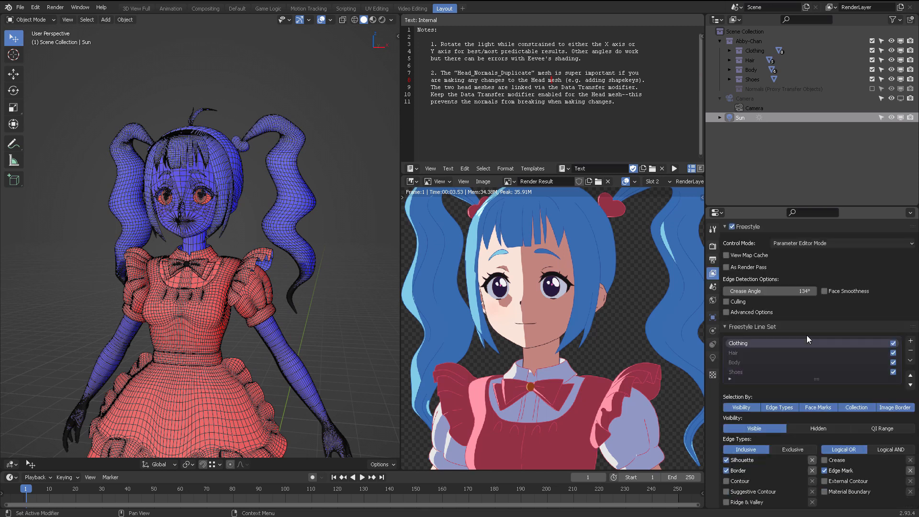
drag(805, 207, 805, 58)
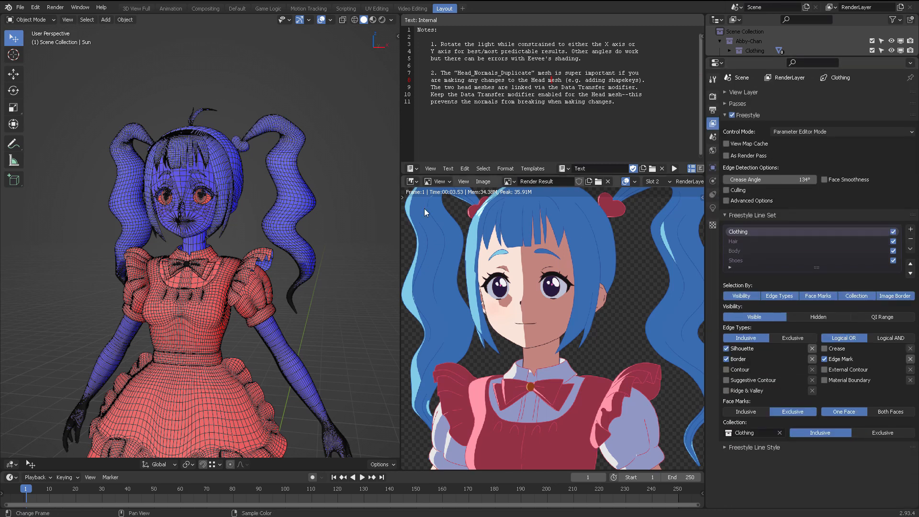
Compare the edge types, face marks and collection settings of the Hair, Body and Shoes line sets, returning to Hair.
mouse_move(815, 269)
mouse_down()
mouse_move(815, 291)
mouse_move(814, 266)
mouse_up()
click(745, 242)
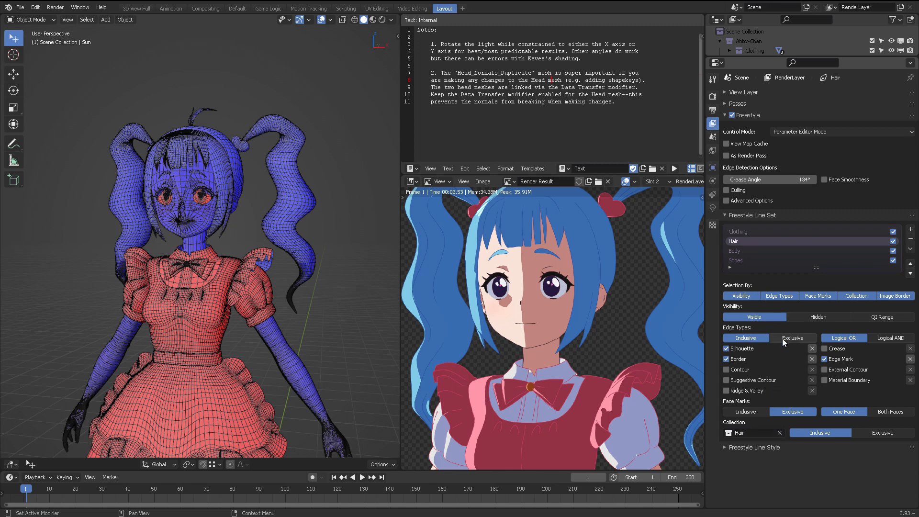
click(756, 251)
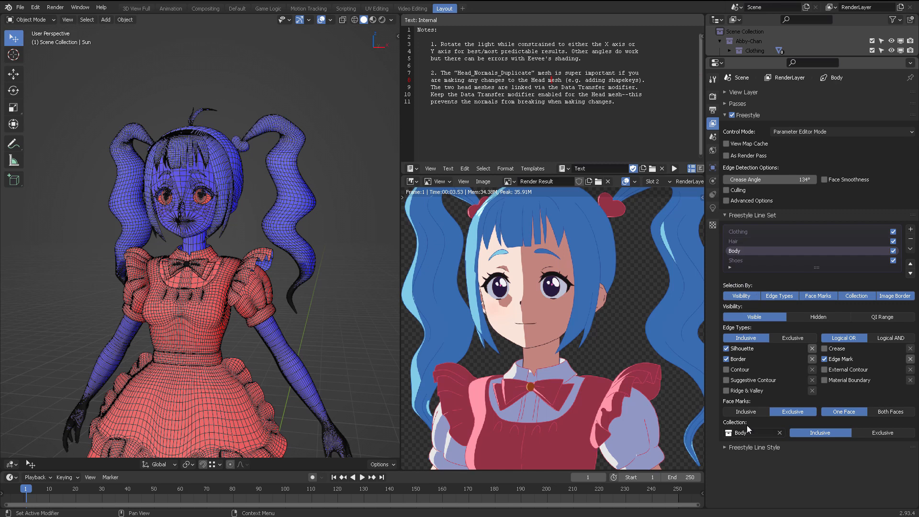
click(740, 260)
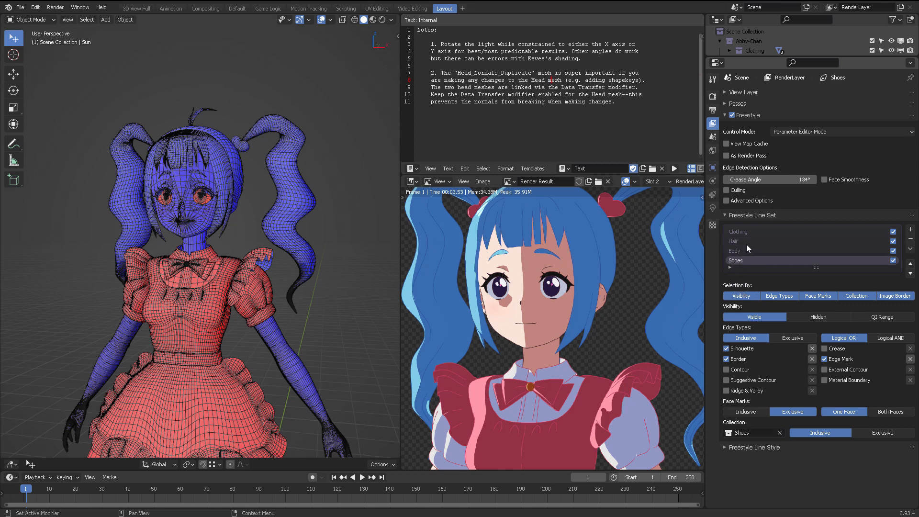
click(742, 241)
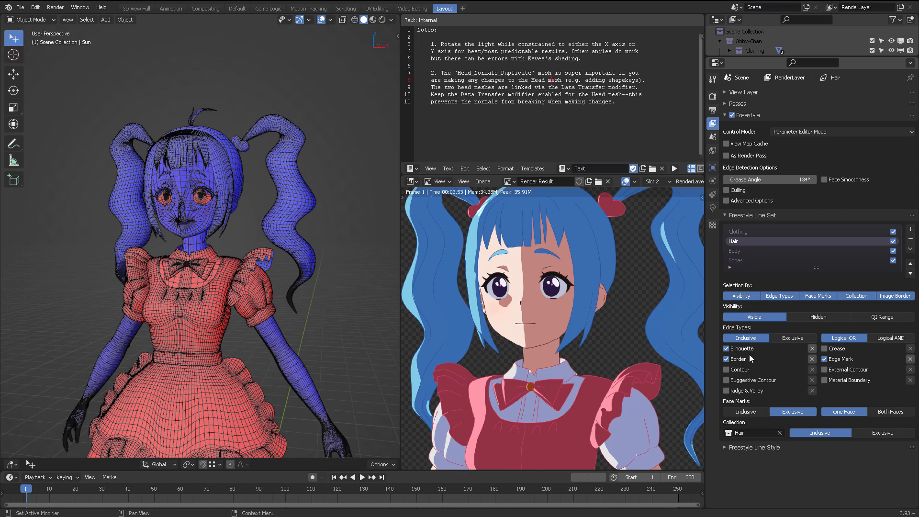
Expand the Freestyle line style of the Hair line set and review its Along Stroke thickness modifier and base color.
click(749, 447)
scroll(782, 415, down, 5)
scroll(782, 402, down, 5)
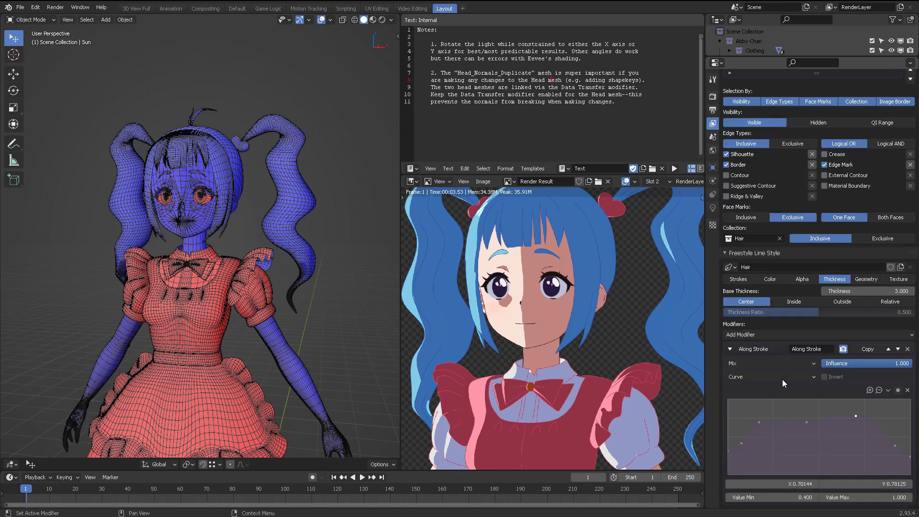
click(776, 279)
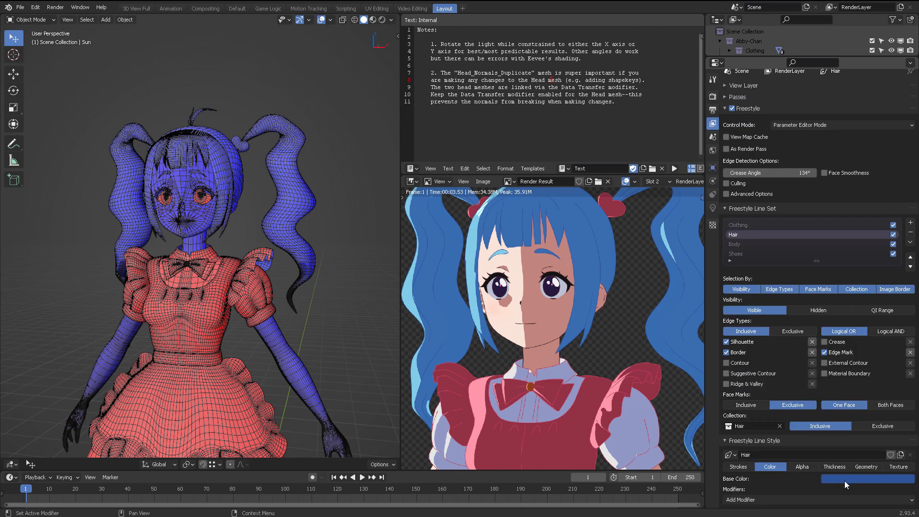
Review the Body line set's base color, line thickness and Along Stroke modifier curve.
click(738, 244)
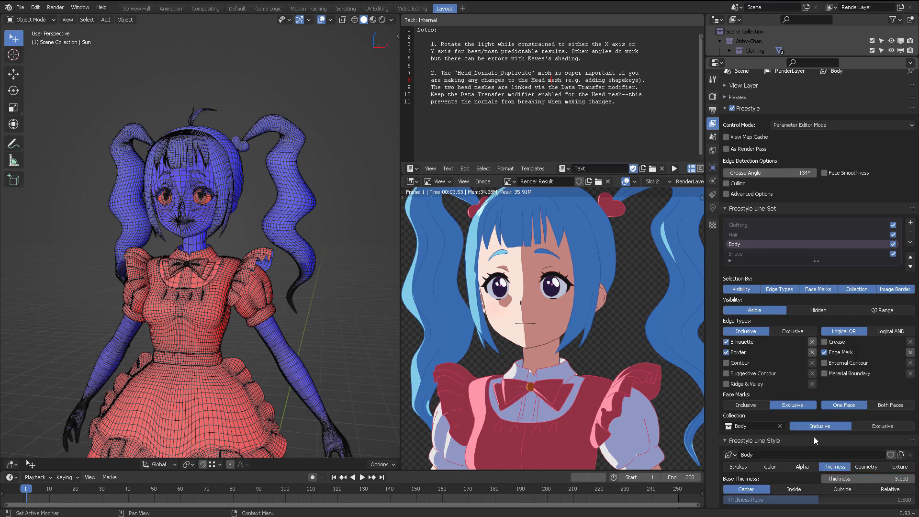
scroll(818, 426, down, 5)
click(774, 373)
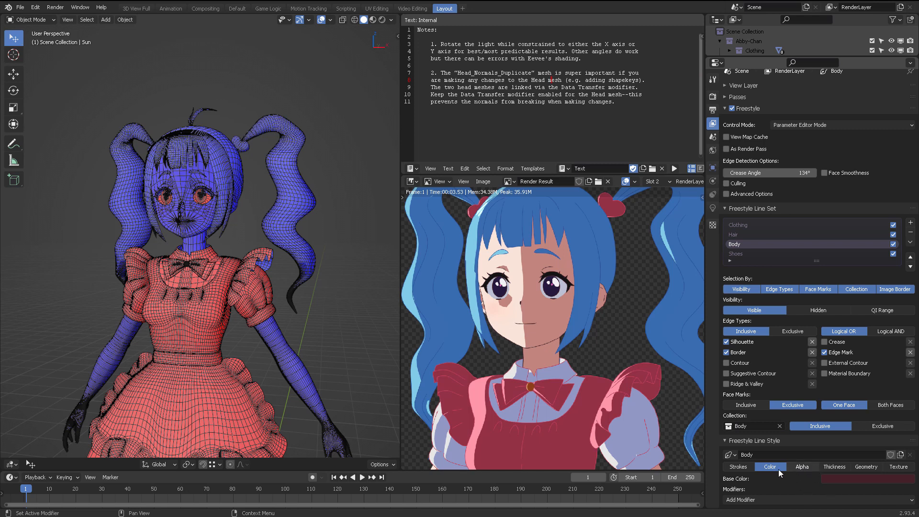
click(837, 468)
middle_drag(837, 468, 813, 280)
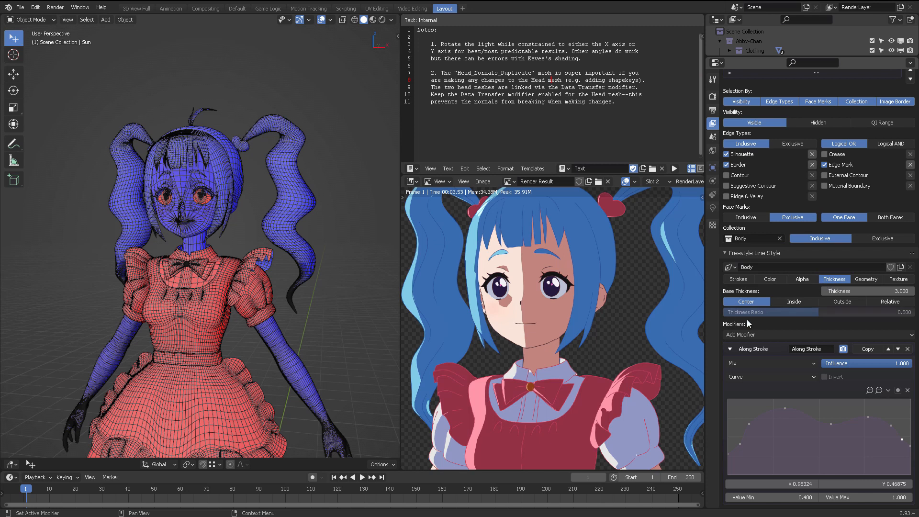
click(730, 350)
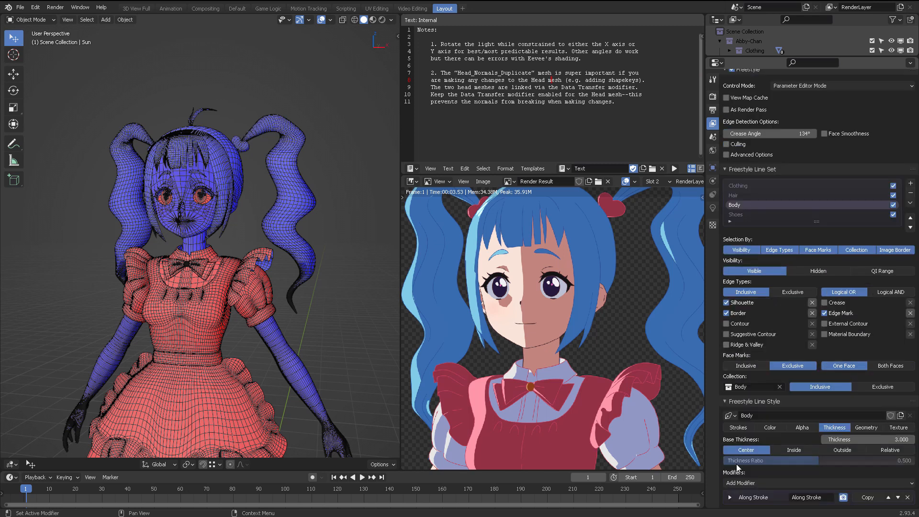
click(730, 497)
scroll(785, 400, down, 6)
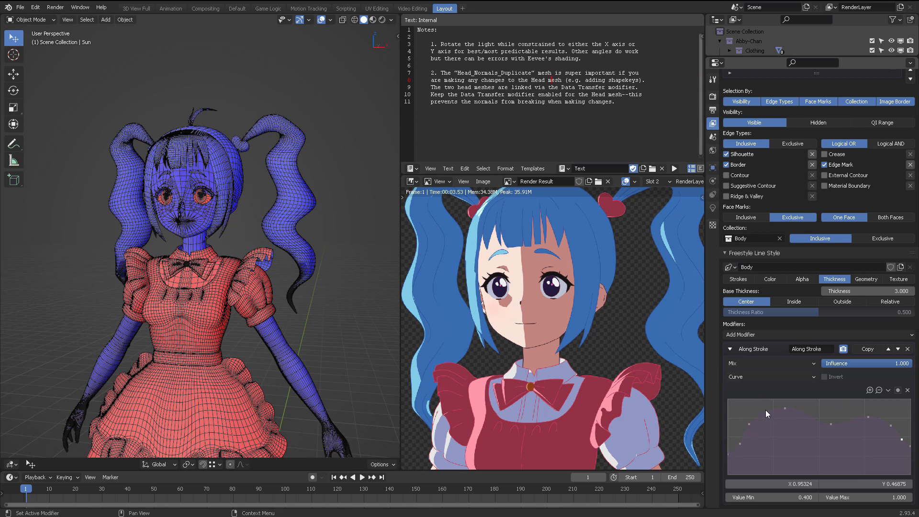
Inspect the rendered stroke thickness up close along the mouth, jaw, neck and hair.
scroll(306, 273, up, 4)
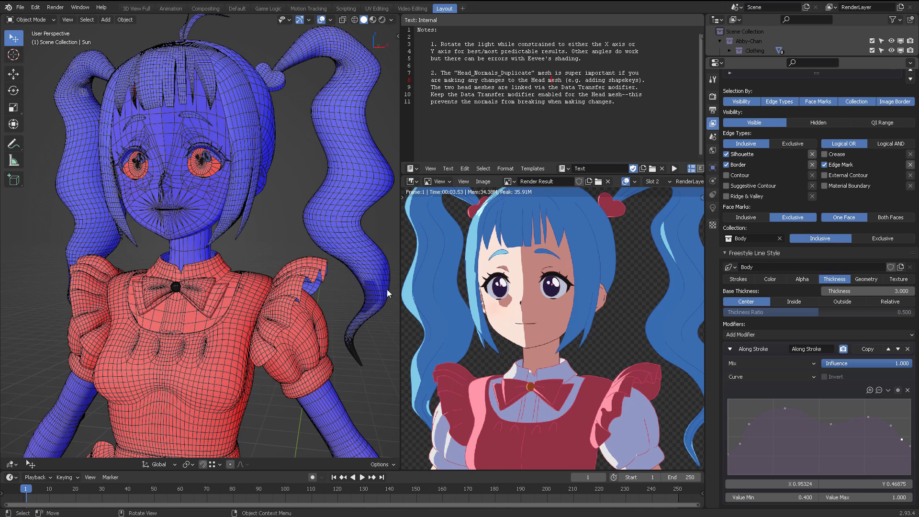
scroll(572, 323, up, 3)
scroll(573, 323, up, 2)
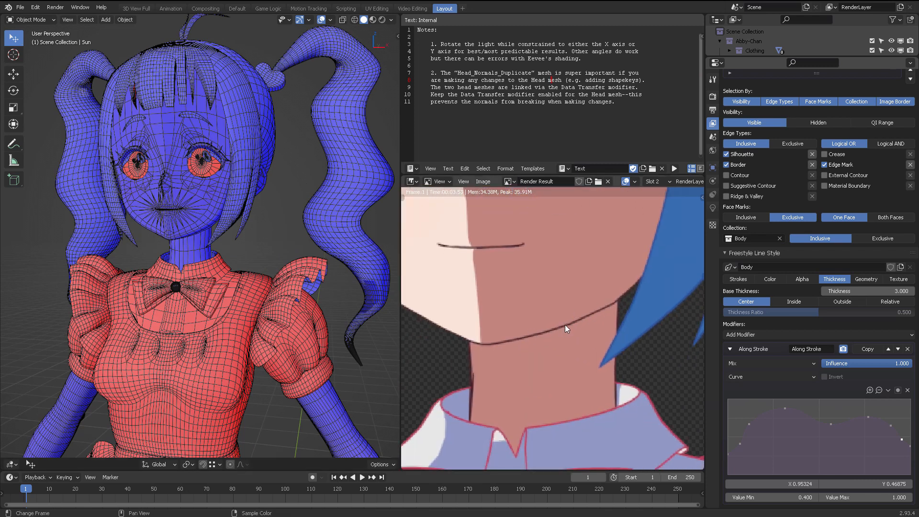
scroll(558, 347, down, 2)
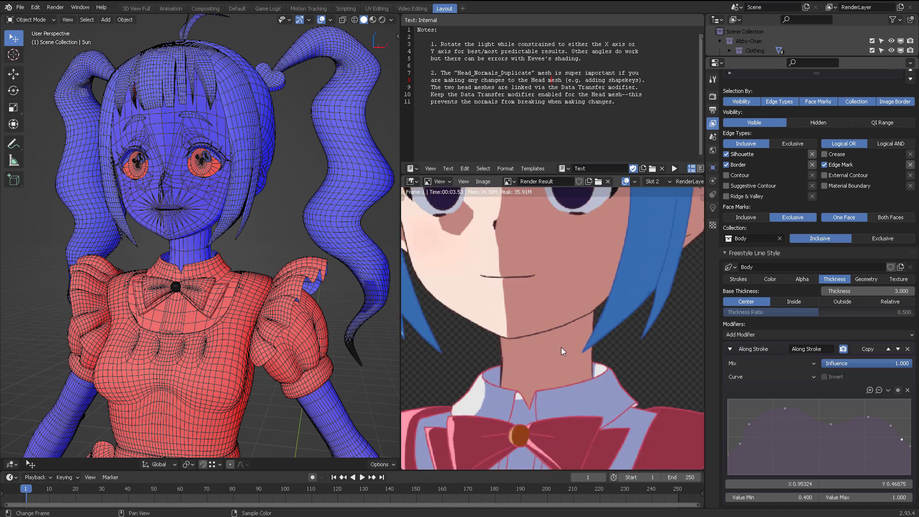
scroll(580, 341, down, 1)
scroll(589, 318, down, 2)
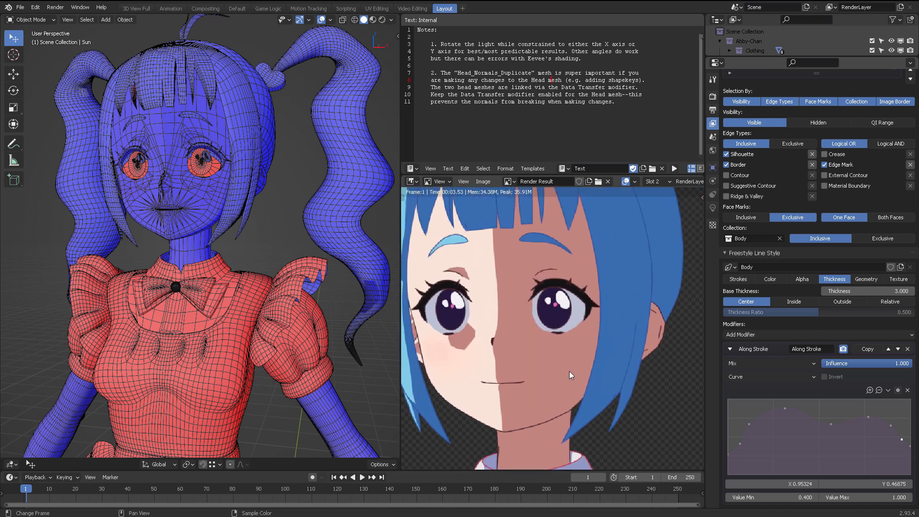
scroll(582, 255, down, 1)
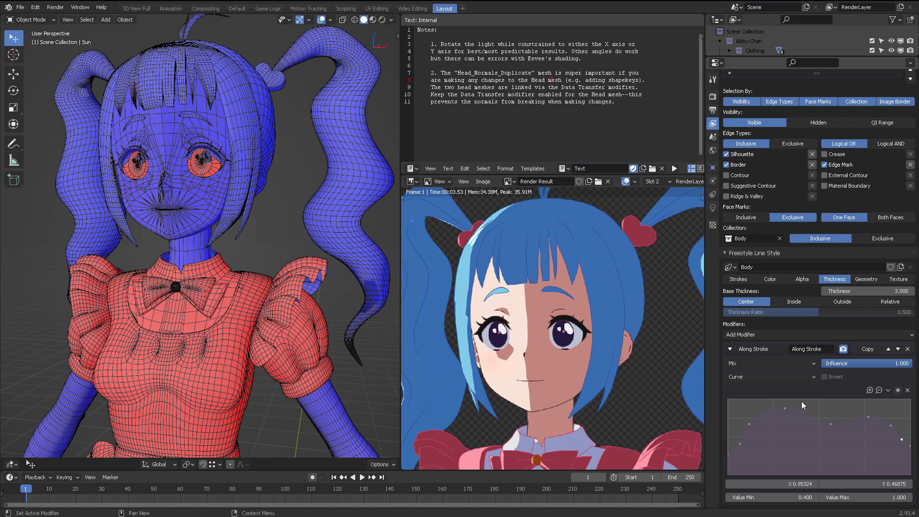
scroll(595, 277, up, 2)
middle_drag(502, 273, 524, 296)
scroll(522, 268, up, 3)
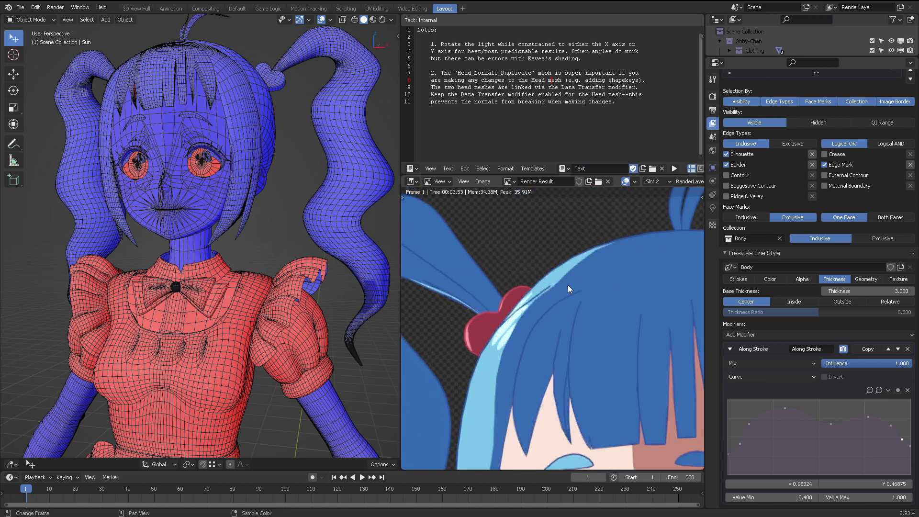
scroll(595, 332, down, 3)
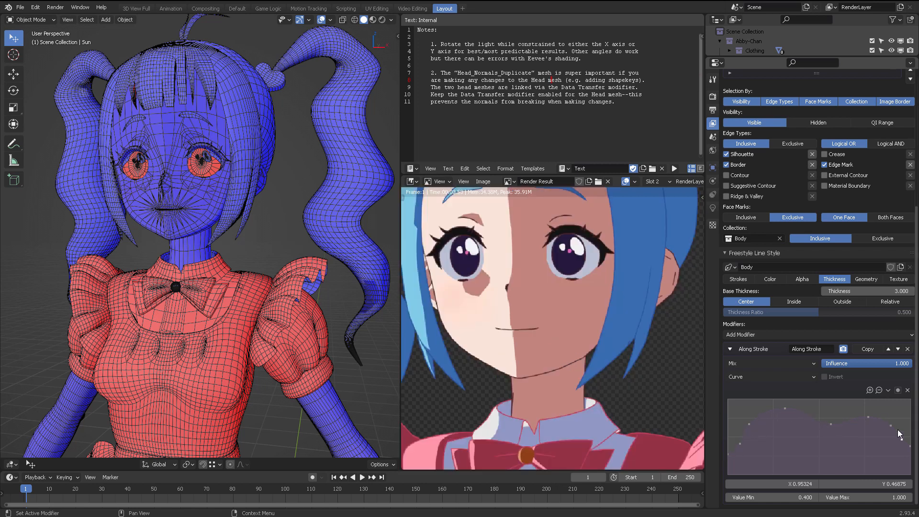
Examine the rendered lines on the face, collar and bow up close, ending with a wider view of the character.
scroll(602, 343, down, 2)
middle_drag(584, 320, 589, 337)
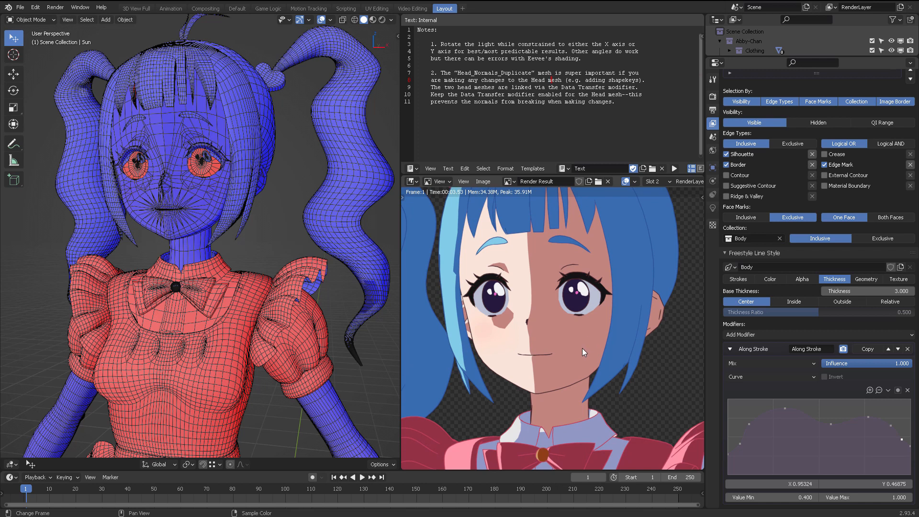
scroll(578, 346, down, 2)
middle_drag(583, 342, 586, 320)
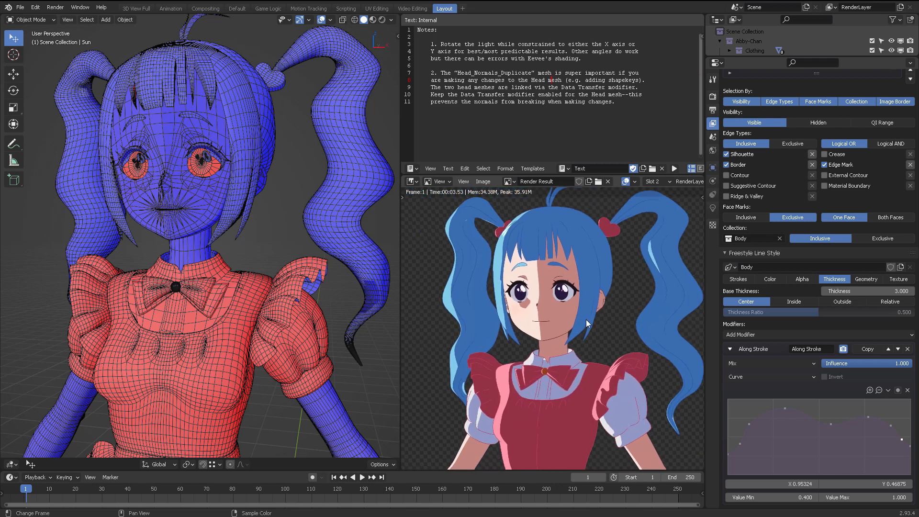
scroll(586, 319, up, 8)
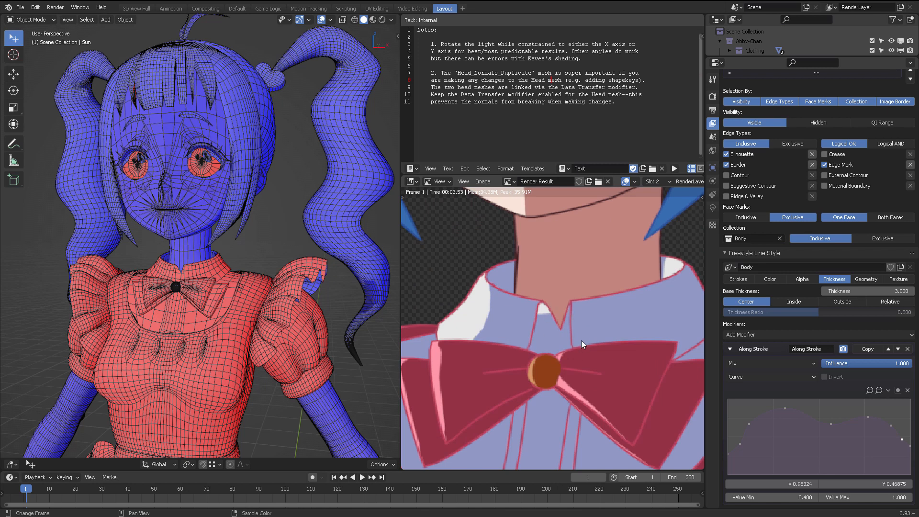
scroll(578, 355, down, 3)
mouse_move(572, 370)
middle_down()
mouse_move(570, 332)
mouse_move(591, 298)
mouse_move(598, 346)
mouse_move(572, 331)
mouse_move(583, 370)
middle_up()
scroll(593, 306, down, 3)
scroll(585, 365, down, 3)
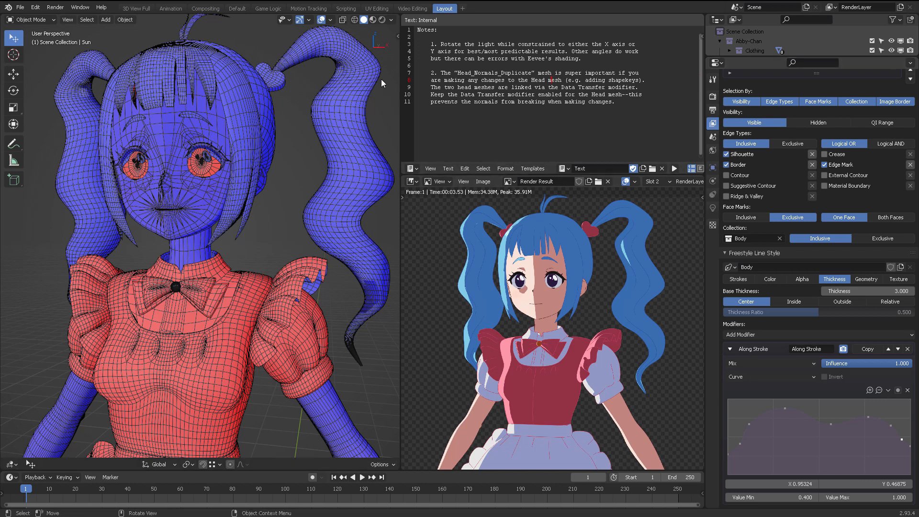
Set the viewport shading color to Material and turn off the Face Orientation overlay.
click(331, 21)
click(392, 20)
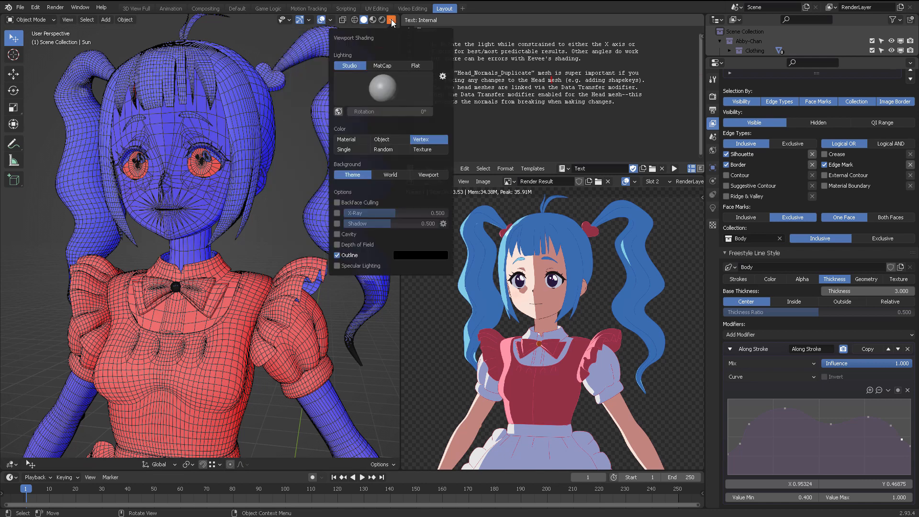
click(362, 139)
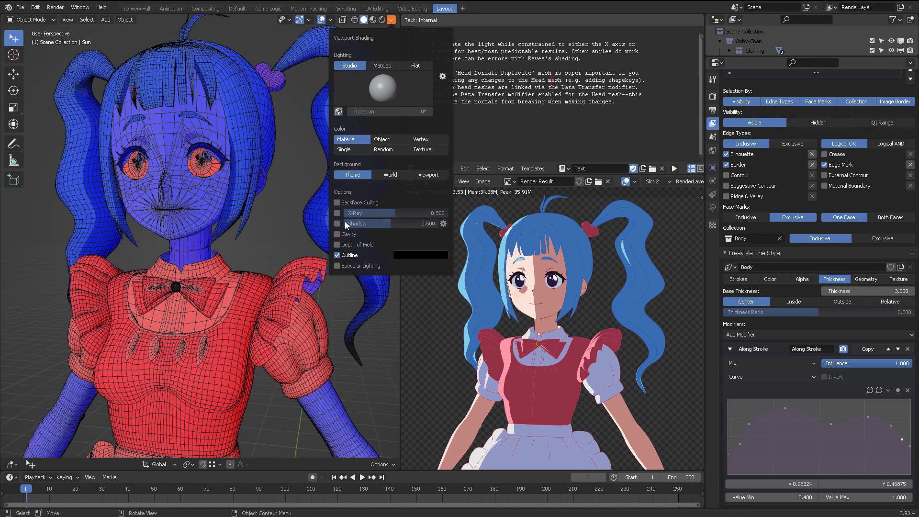
click(330, 20)
click(331, 20)
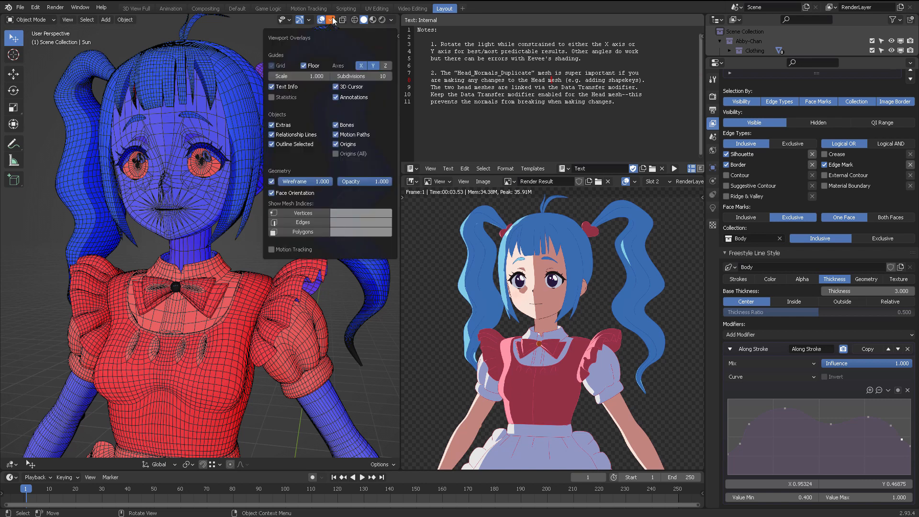
click(272, 193)
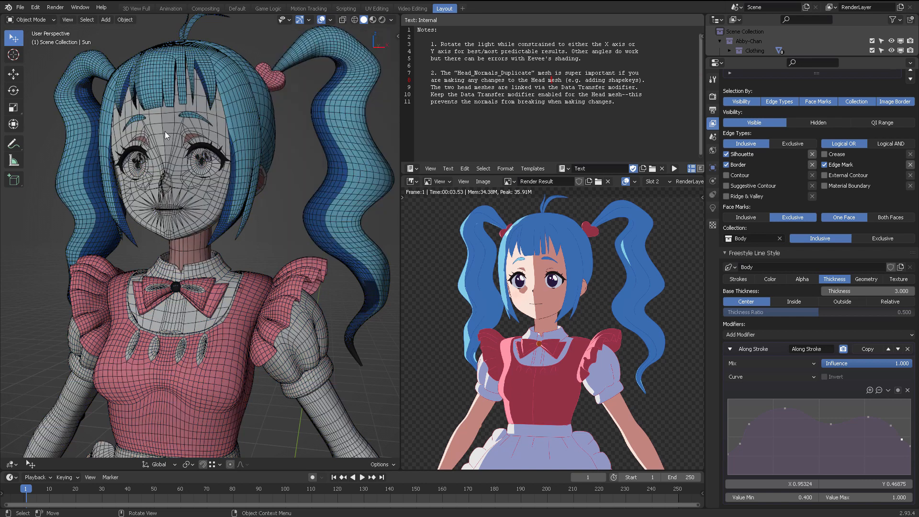
Examine the face topology around the eyes, nose and mouth and compare it with the shadow areas in the render.
middle_drag(239, 180, 217, 179)
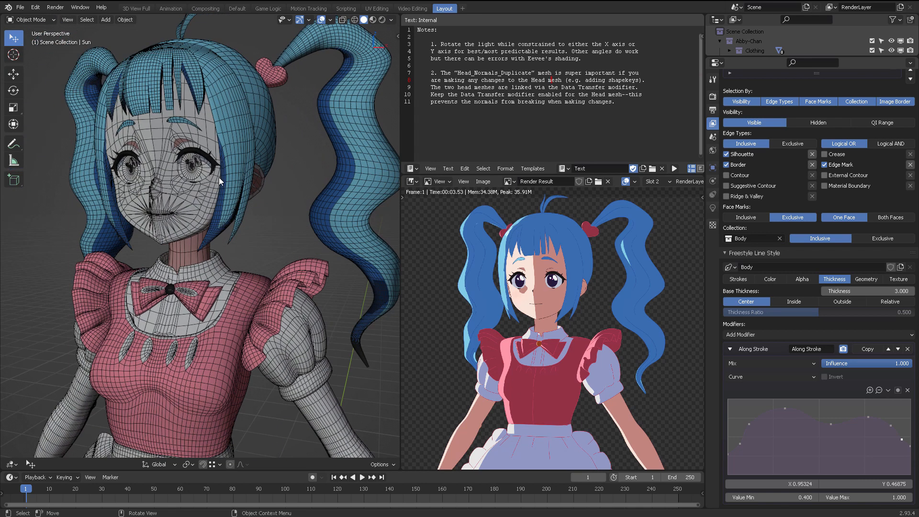
scroll(231, 133, up, 5)
middle_drag(231, 133, 276, 214)
scroll(270, 213, up, 4)
scroll(277, 214, down, 2)
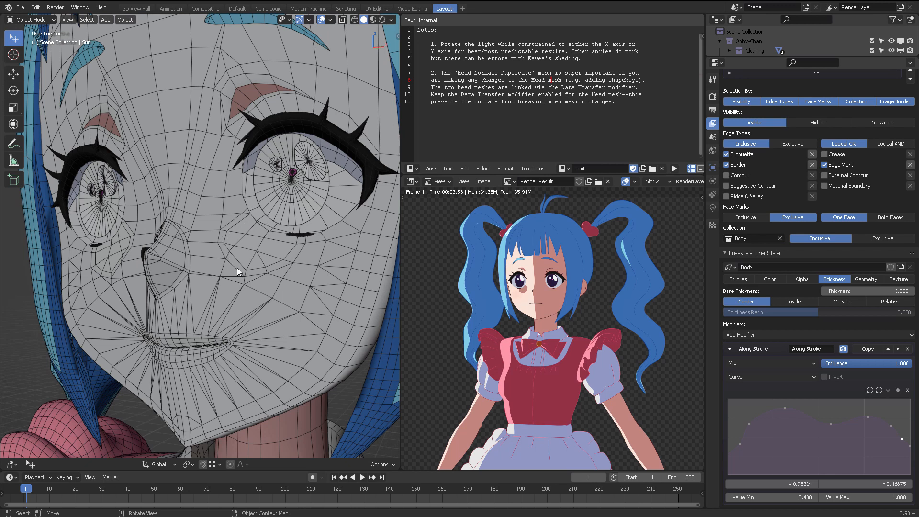
scroll(517, 251, up, 8)
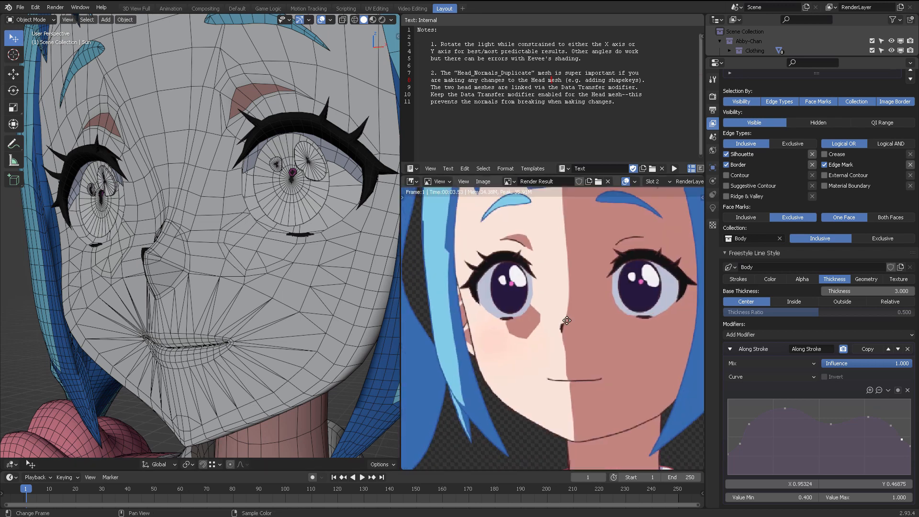
middle_drag(562, 321, 577, 319)
Make the Head the active object and open the character's meshes together in Edit Mode.
click(234, 222)
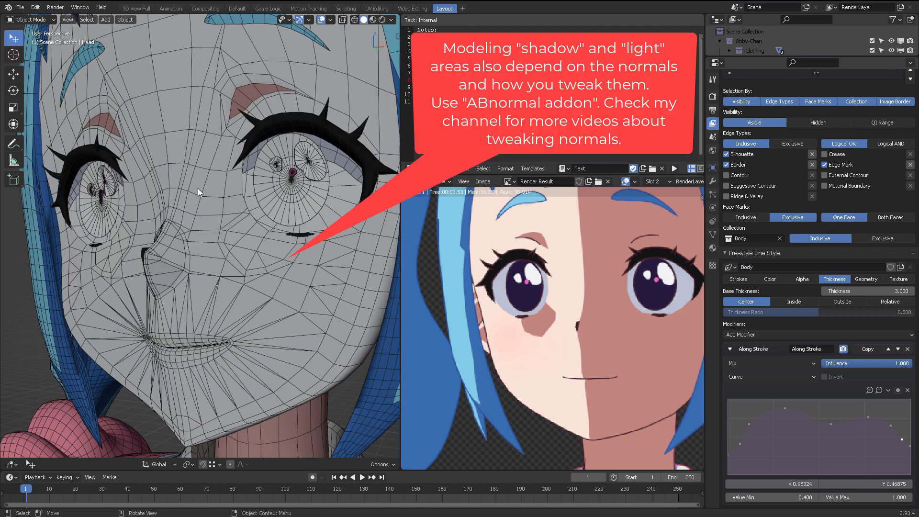
middle_drag(263, 250, 242, 228)
scroll(292, 262, down, 4)
shift+middle_drag(303, 238, 291, 293)
scroll(286, 226, down, 2)
scroll(587, 313, down, 2)
scroll(587, 312, down, 4)
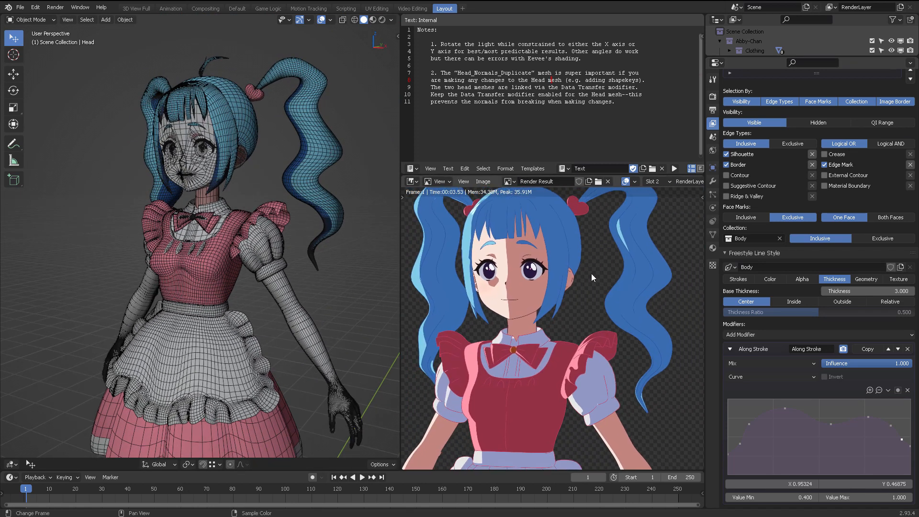
key(Tab)
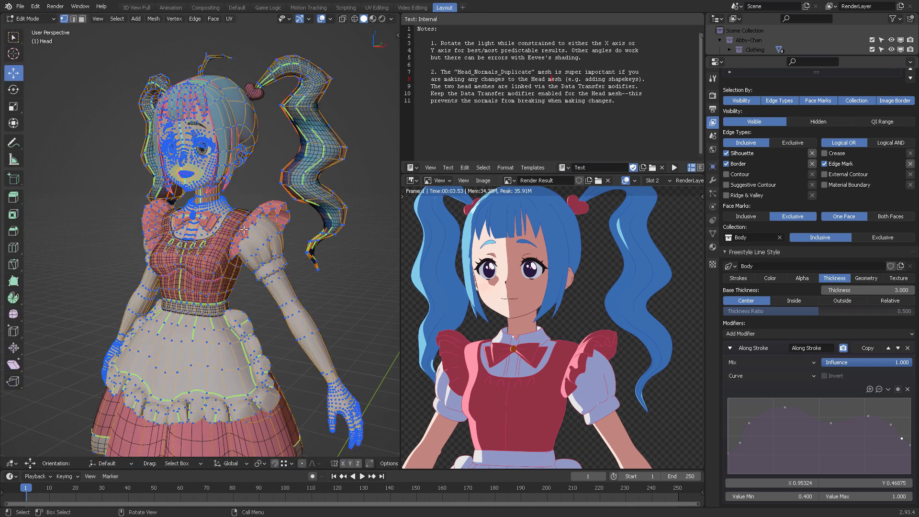
Inspect the edge loops and marked edges on the character's face, fringe and hair from several angles.
middle_drag(245, 224, 290, 223)
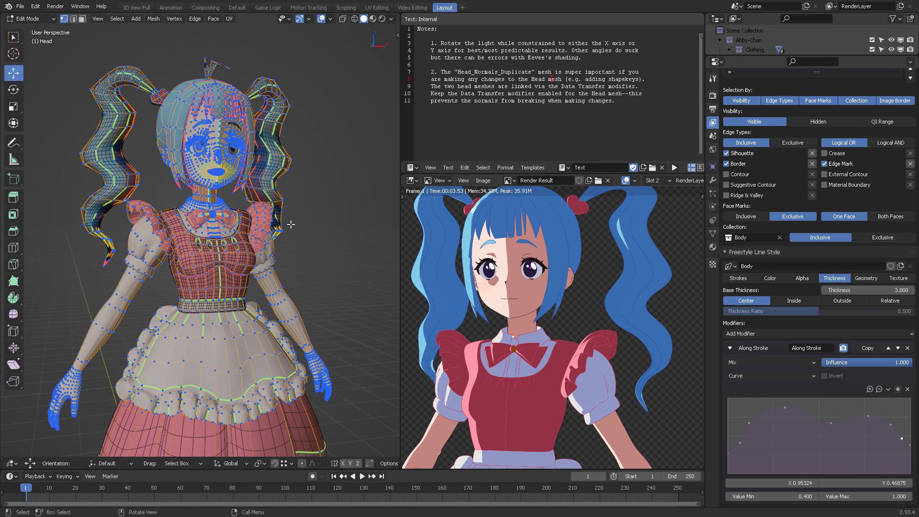
scroll(291, 224, up, 3)
middle_drag(306, 262, 277, 244)
middle_drag(196, 208, 152, 221)
scroll(172, 211, up, 3)
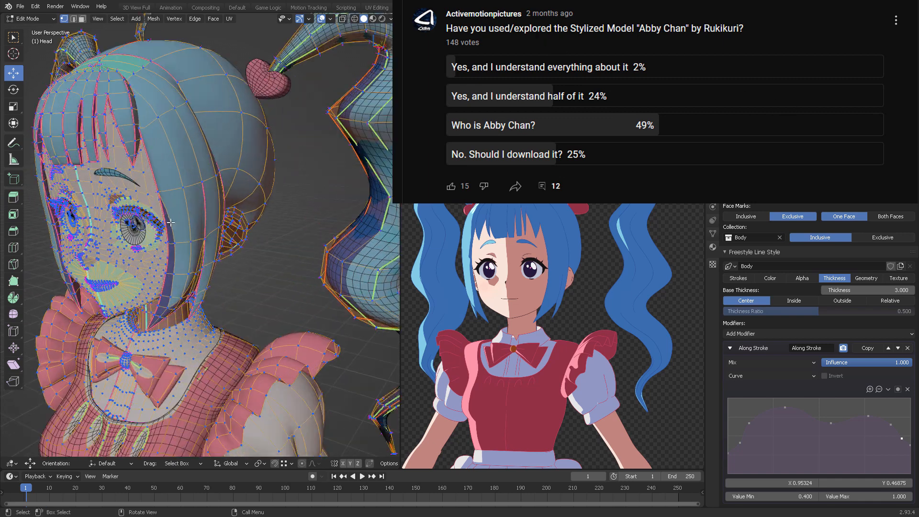
shift+middle_drag(202, 176, 290, 211)
scroll(290, 208, up, 2)
shift+middle_drag(299, 170, 272, 199)
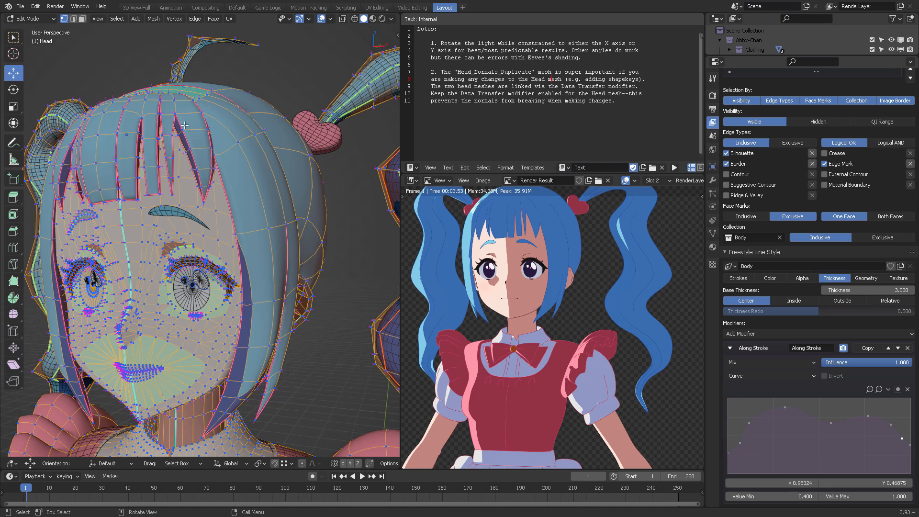
Select the four edges along one gap of the Fringe in edge select mode and set their Mean Crease to 0.00.
click(180, 121)
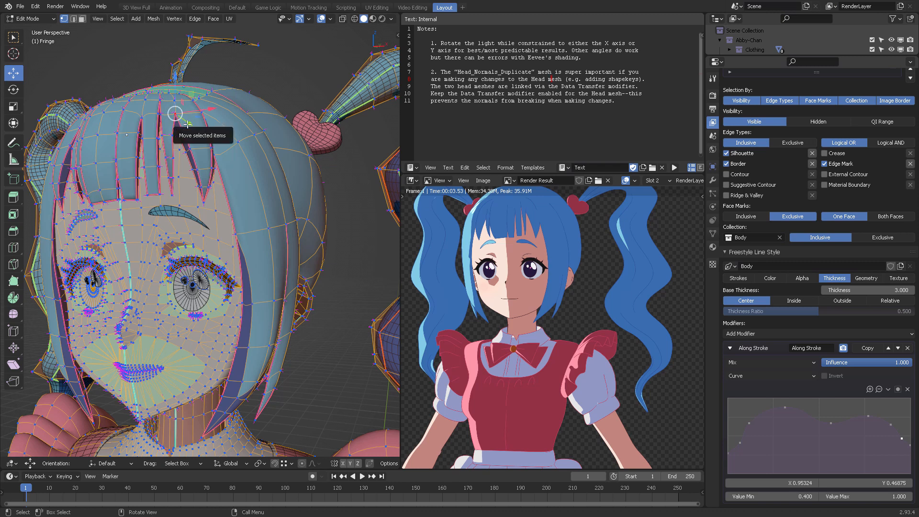
key(2)
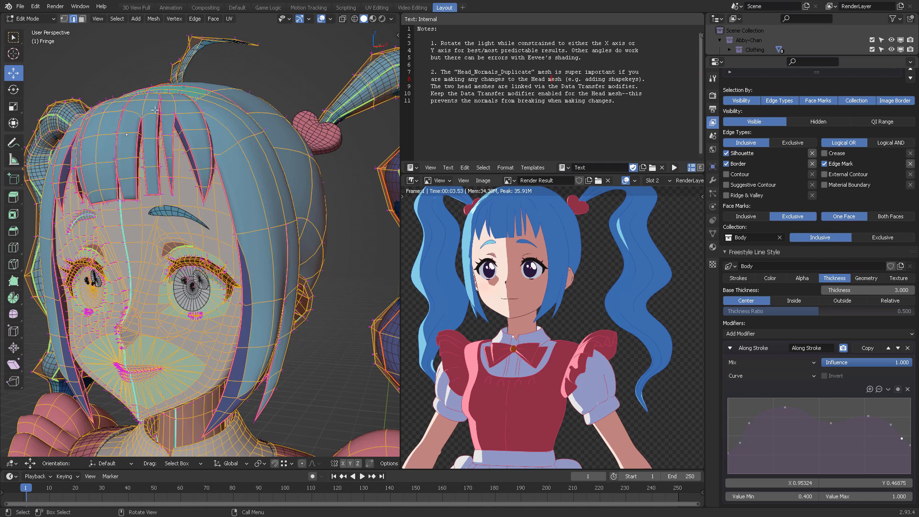
click(178, 122)
shift+click(188, 139)
shift+click(195, 166)
shift+click(201, 178)
key(n)
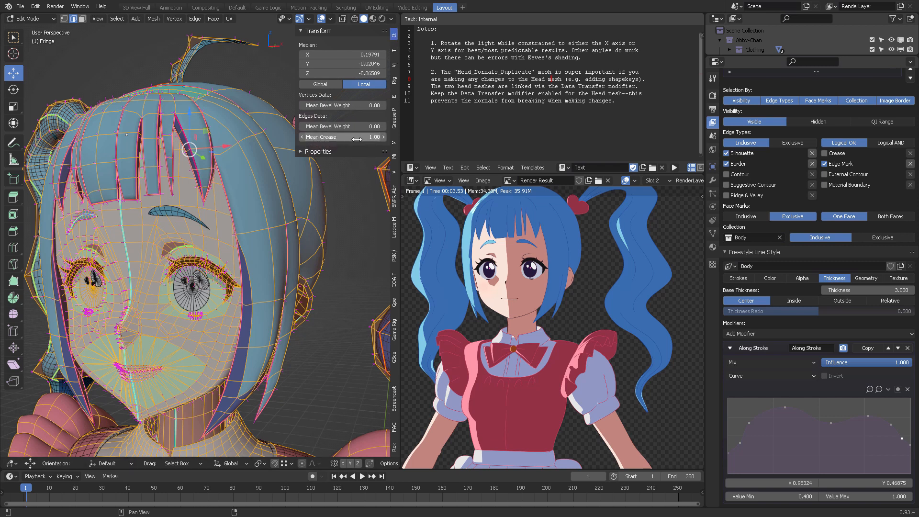
drag(365, 136, 301, 137)
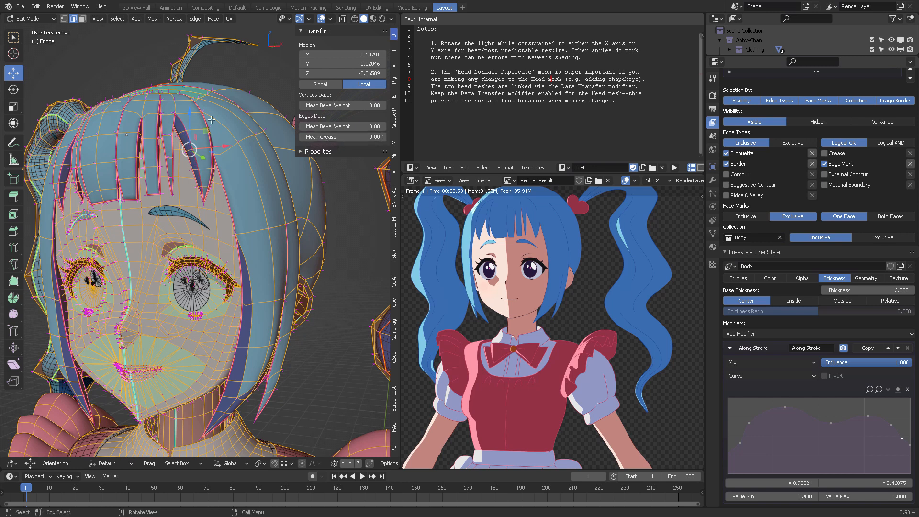
Set the Mean Crease of the selected edges along the Fringe gap to 1.00 and clear the selection.
scroll(173, 121, up, 3)
shift+middle_drag(213, 101, 227, 253)
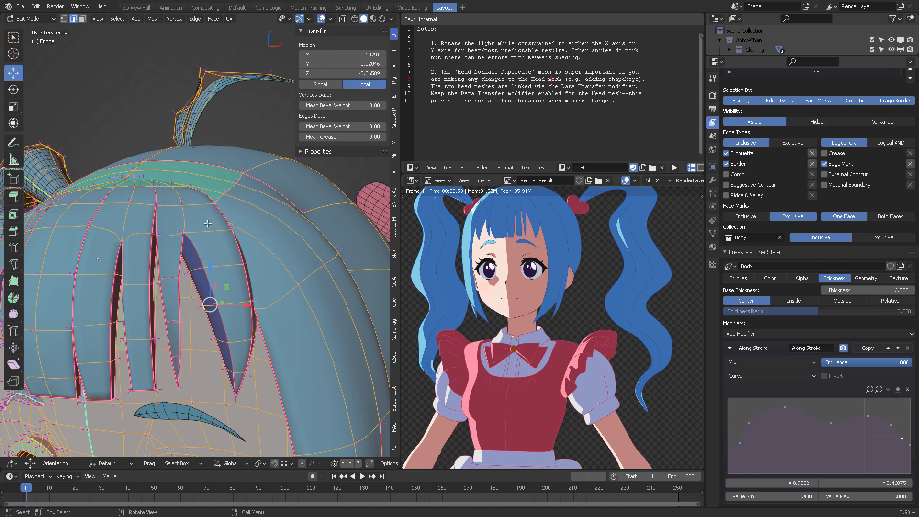
middle_drag(163, 247, 240, 248)
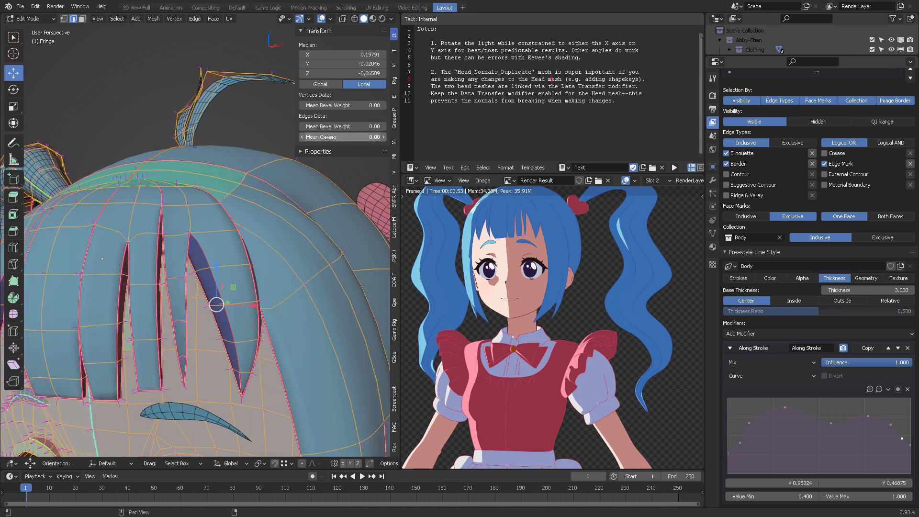
drag(332, 138, 383, 138)
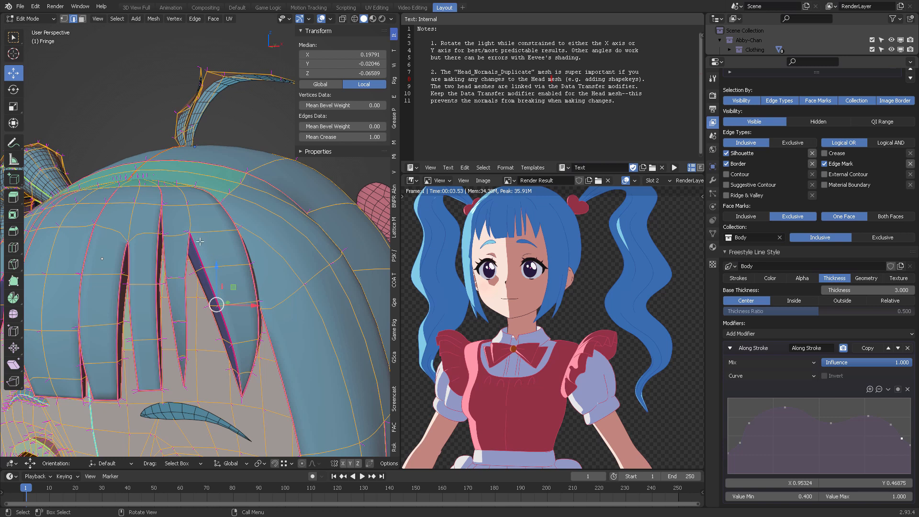
key(alt+a)
scroll(254, 225, down, 4)
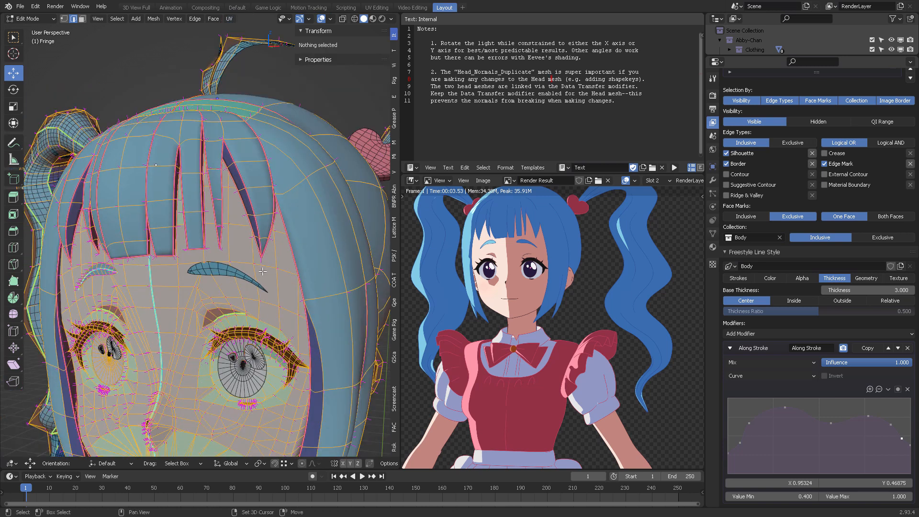
In face select mode, select the green-marked Head faces between the nose and the upper lip.
shift+middle_drag(254, 226, 251, 109)
mouse_move(239, 258)
middle_down()
mouse_move(275, 254)
mouse_move(236, 241)
middle_up()
scroll(236, 241, up, 4)
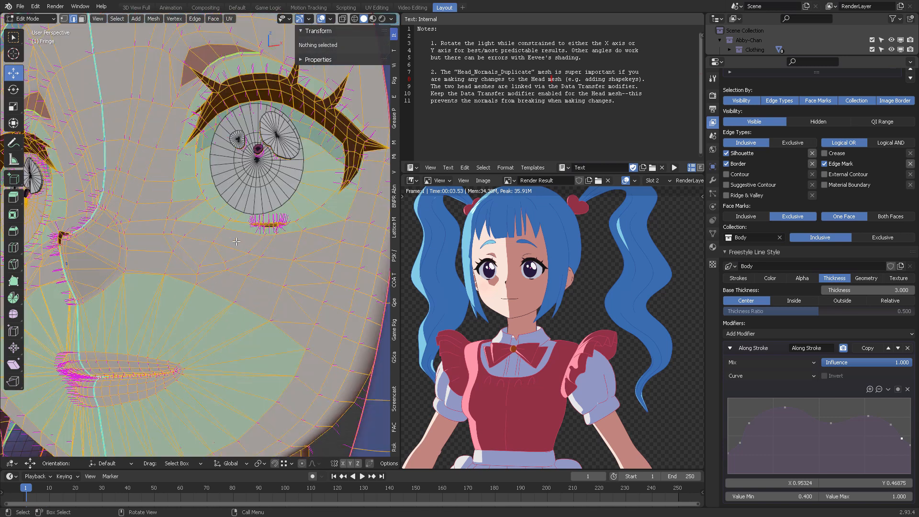
middle_drag(190, 300, 223, 294)
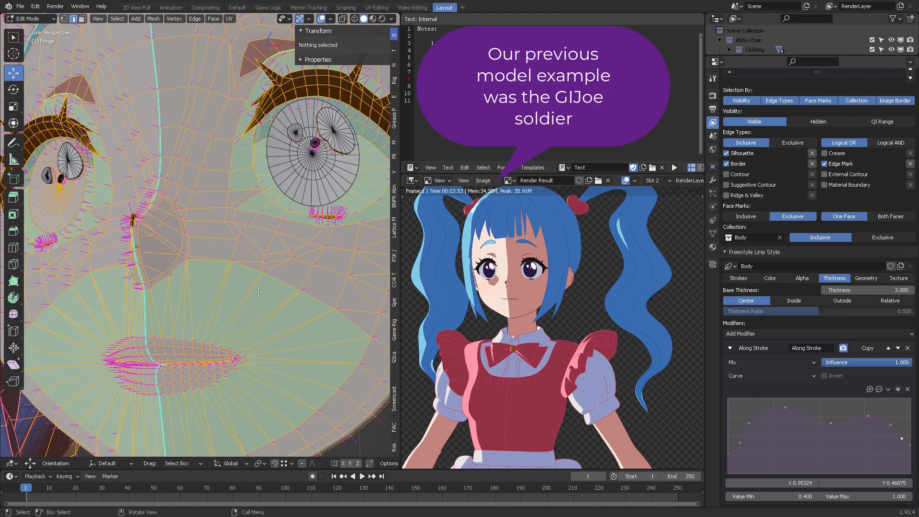
key(3)
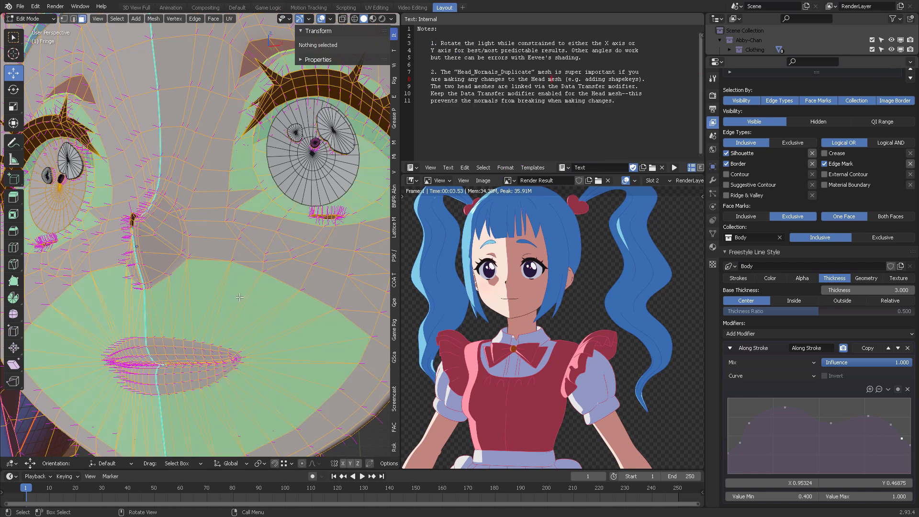
click(205, 283)
shift+click(226, 297)
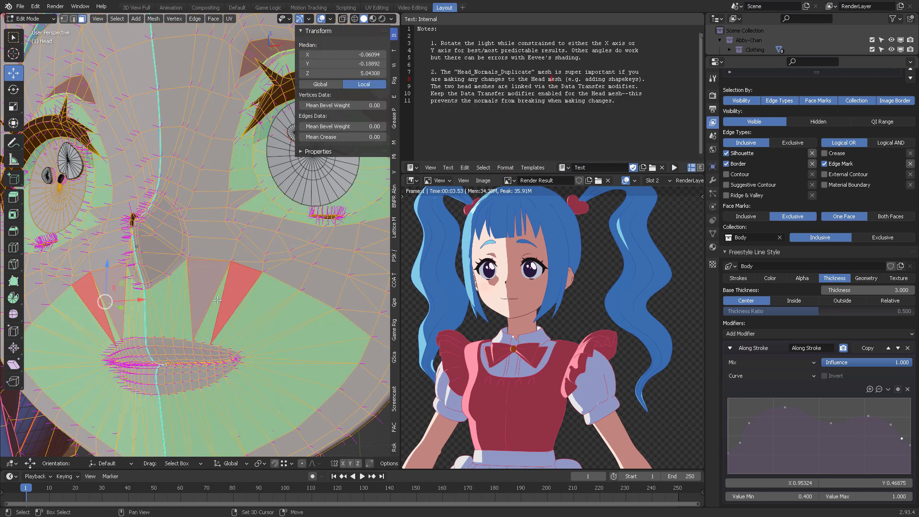
shift+click(210, 302)
shift+click(217, 306)
shift+click(213, 302)
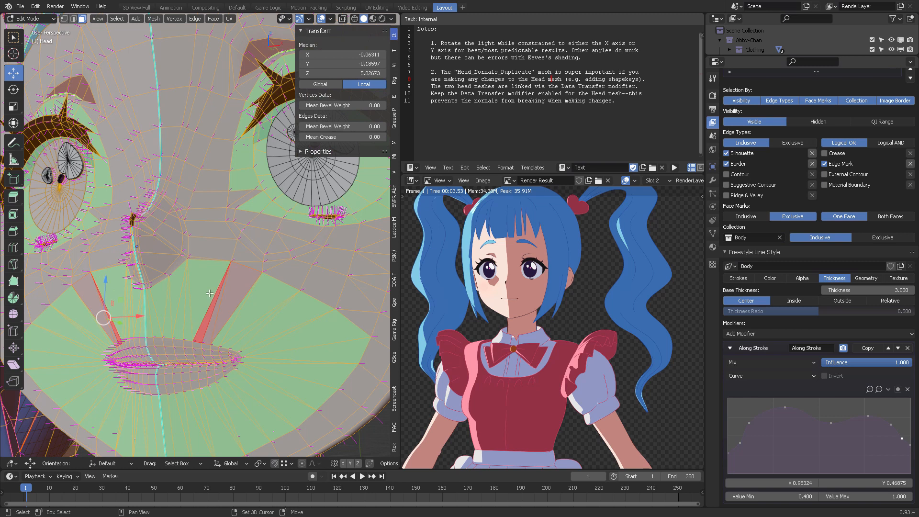
shift+click(199, 296)
shift+click(188, 305)
shift+click(180, 299)
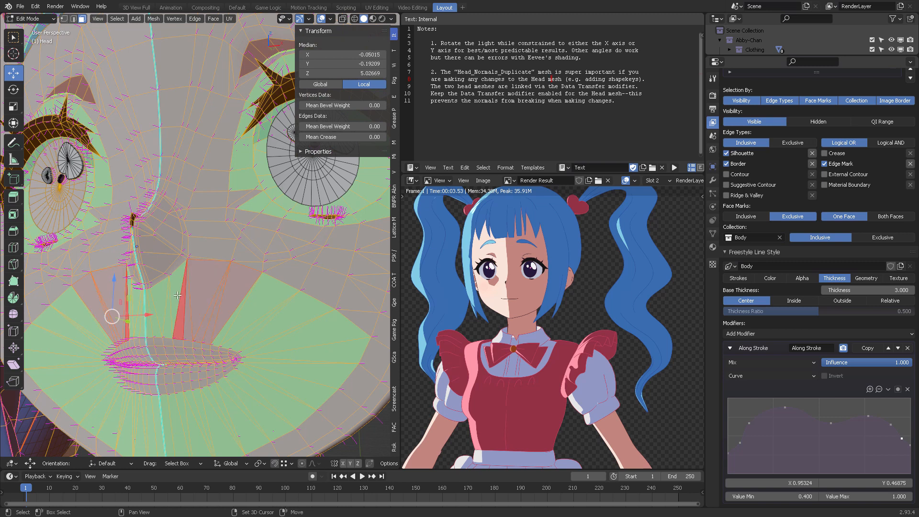
shift+click(176, 295)
shift+click(166, 301)
shift+click(164, 301)
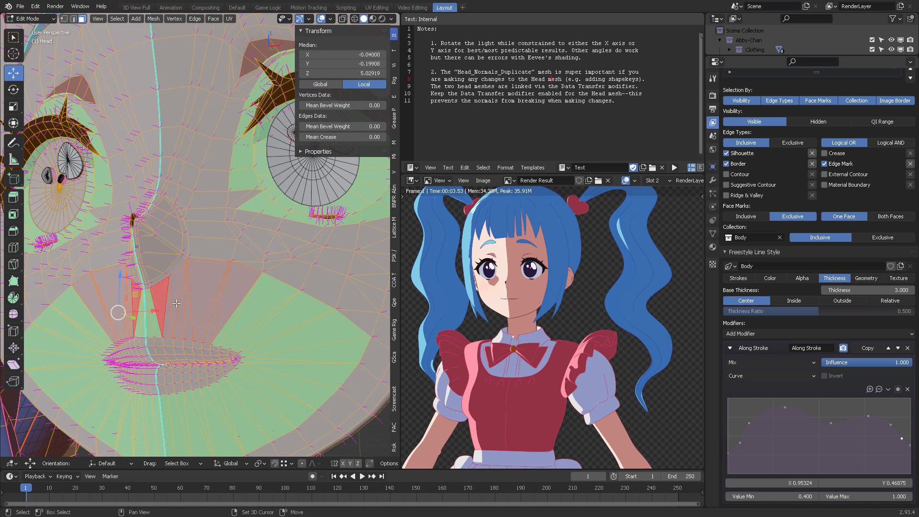
shift+click(152, 322)
shift+click(151, 324)
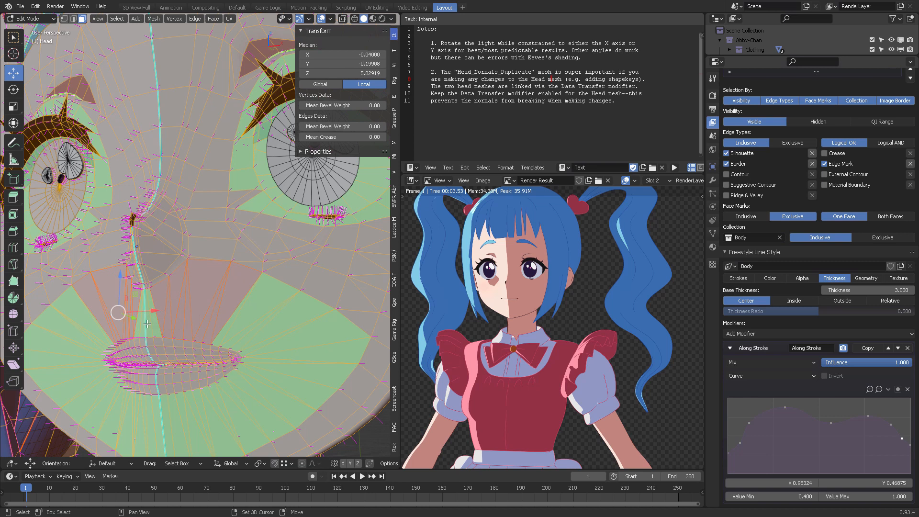
Add the remaining green-marked faces around the mouth to the selection with Circle Select.
key(c)
mouse_move(233, 319)
shift+mouse_down()
mouse_move(284, 371)
mouse_move(255, 400)
mouse_move(214, 415)
mouse_move(168, 414)
shift+mouse_up()
key(Escape)
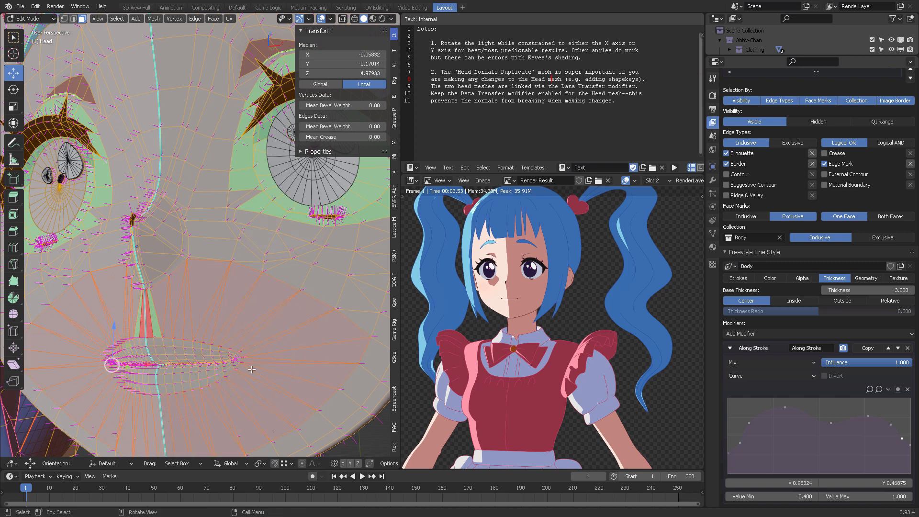
Mark the selected faces around the mouth as Freestyle faces, then select single faces in the marked area.
scroll(223, 266, down, 4)
middle_drag(223, 266, 220, 313)
key(ctrl+e)
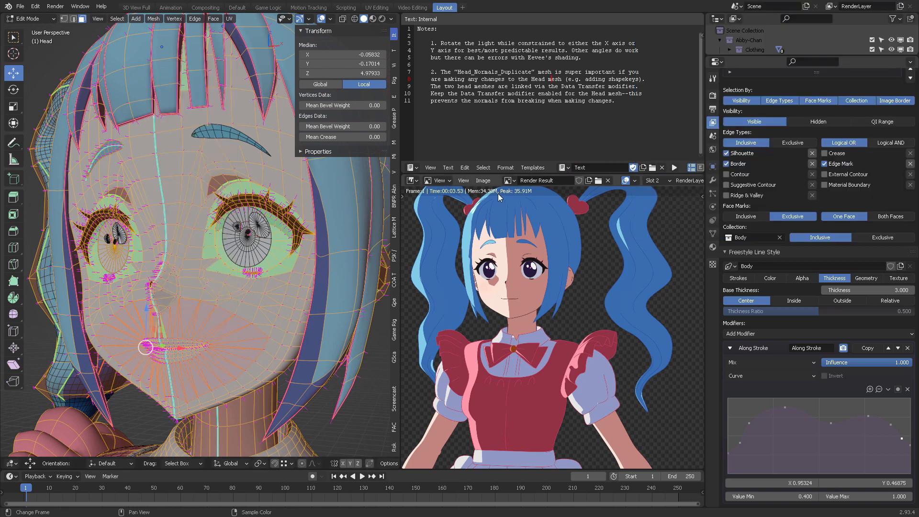
scroll(823, 229, up, 3)
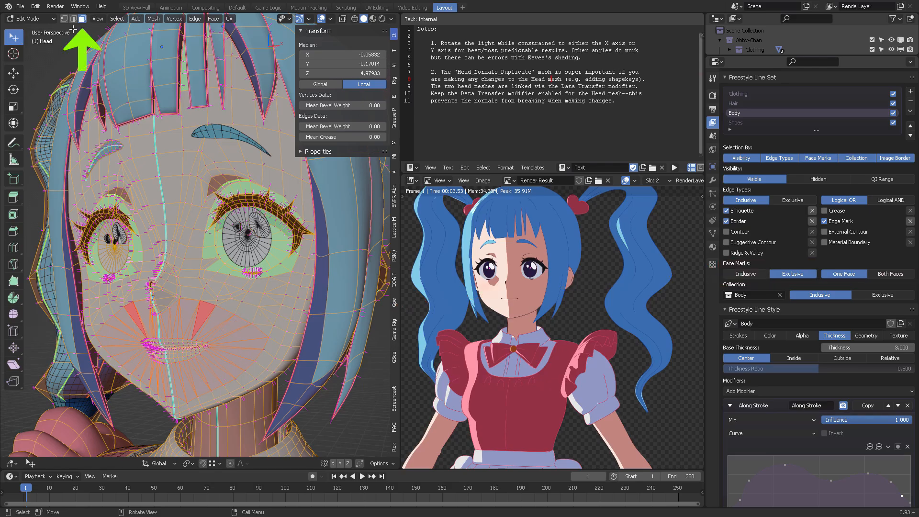
key(ctrl+f)
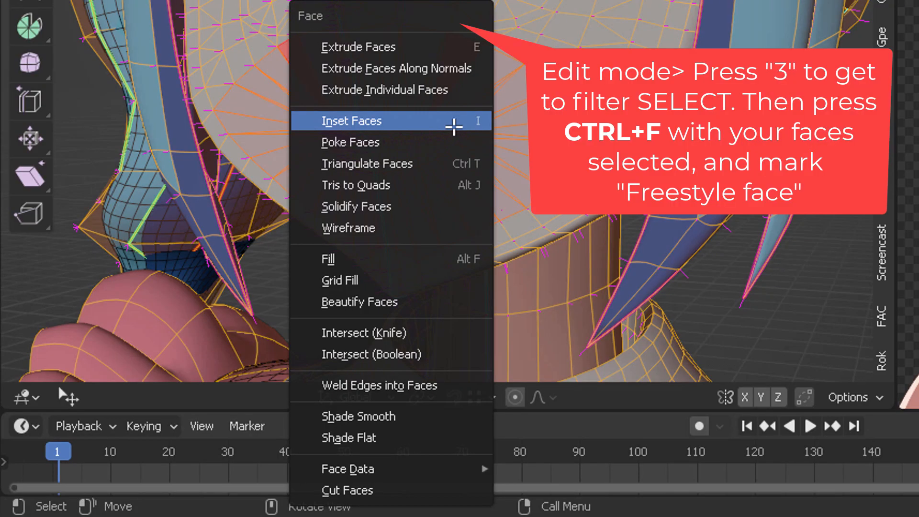
mouse_move(389, 468)
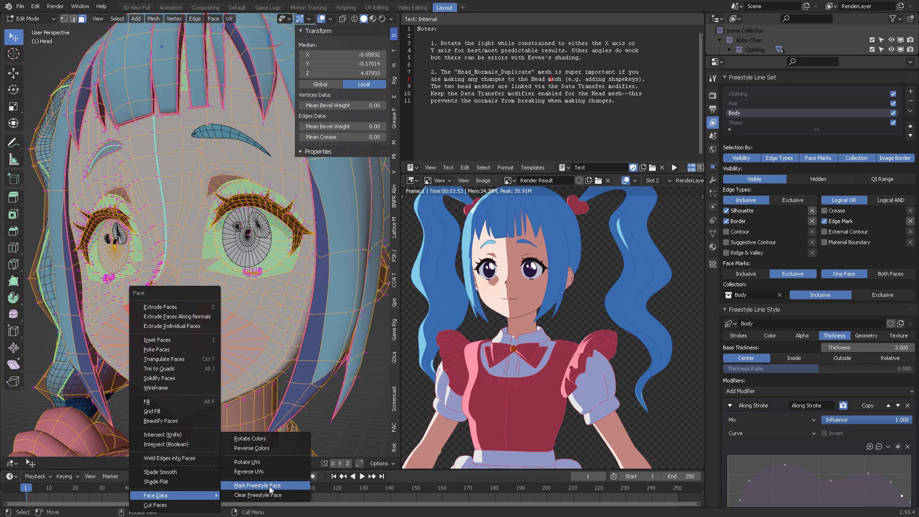
click(601, 447)
click(203, 324)
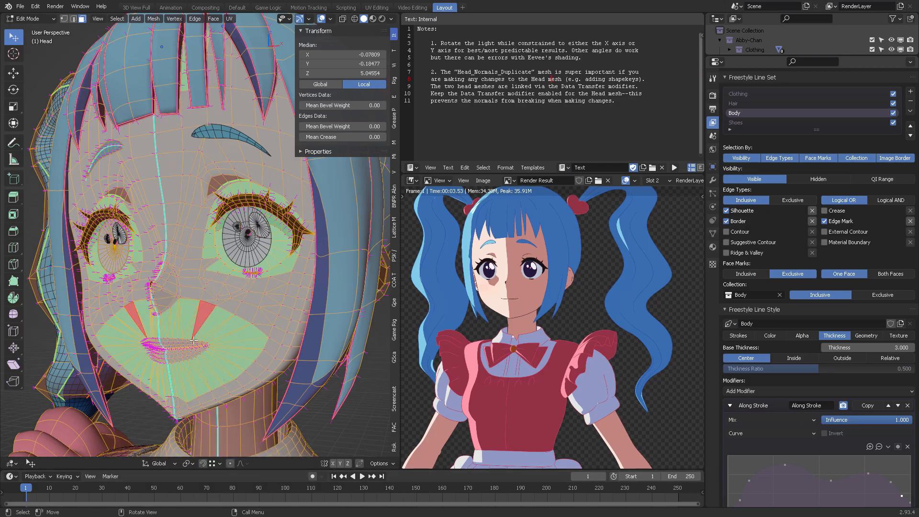
click(225, 331)
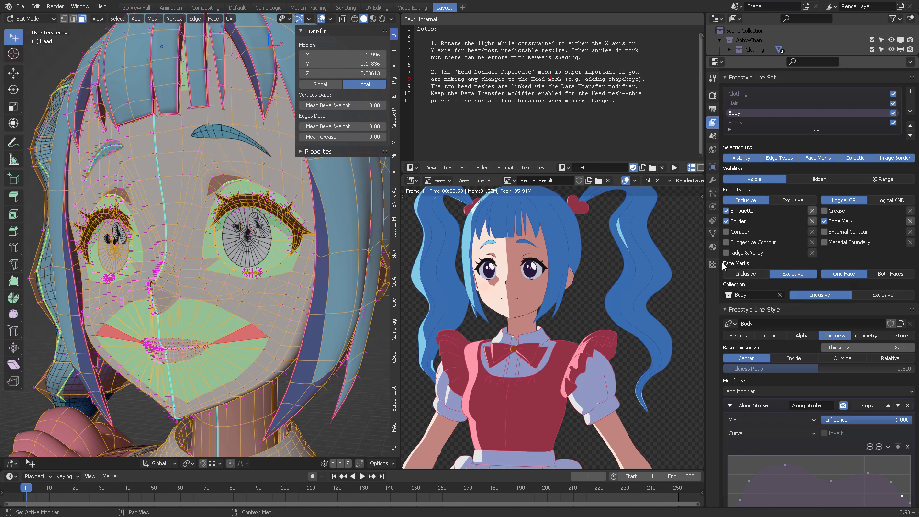
Examine the Face Marks settings of the Body line set and the face in the rendered image.
ctrl+middle_drag(758, 262, 759, 249)
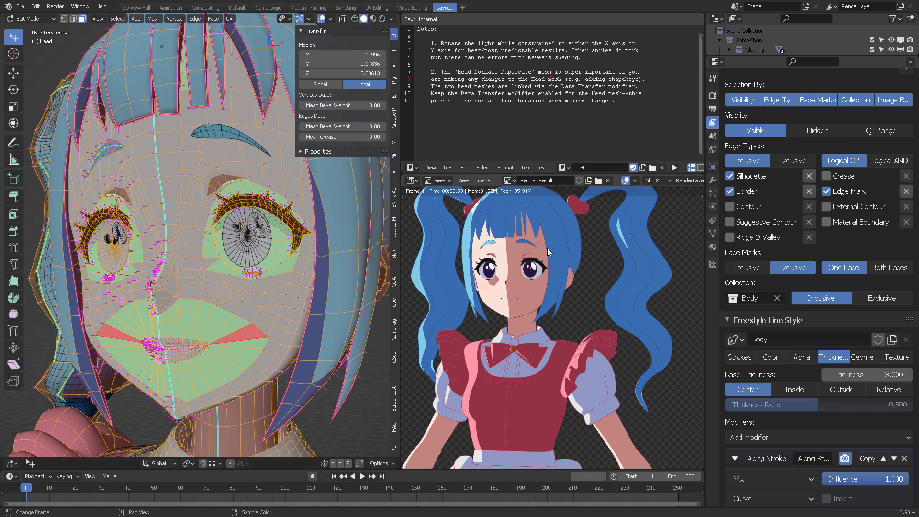
scroll(547, 248, up, 1)
scroll(528, 217, up, 6)
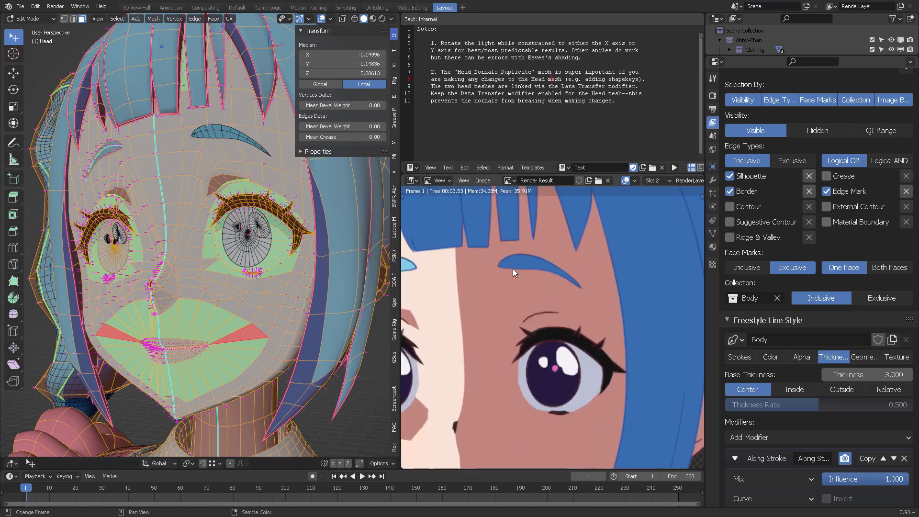
scroll(534, 294, down, 6)
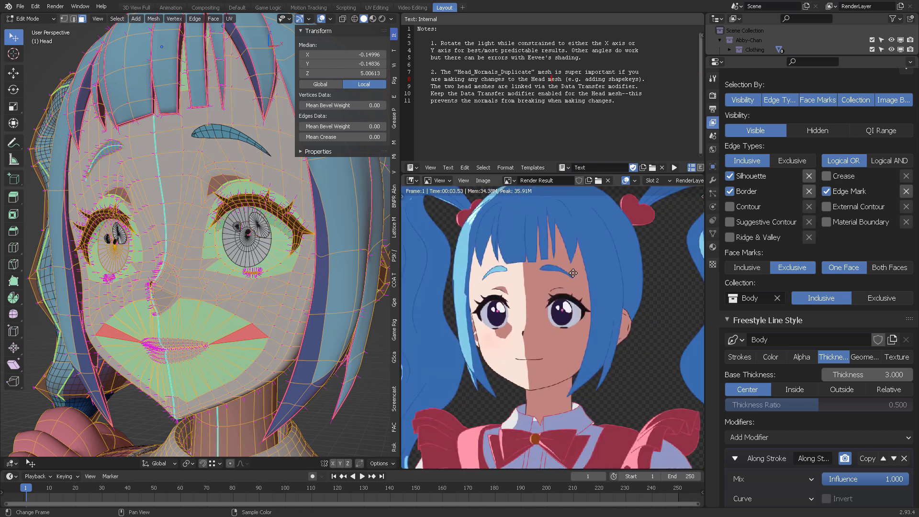
Select the strip of unmarked Head faces below the eye, running up toward the nose.
scroll(210, 270, up, 6)
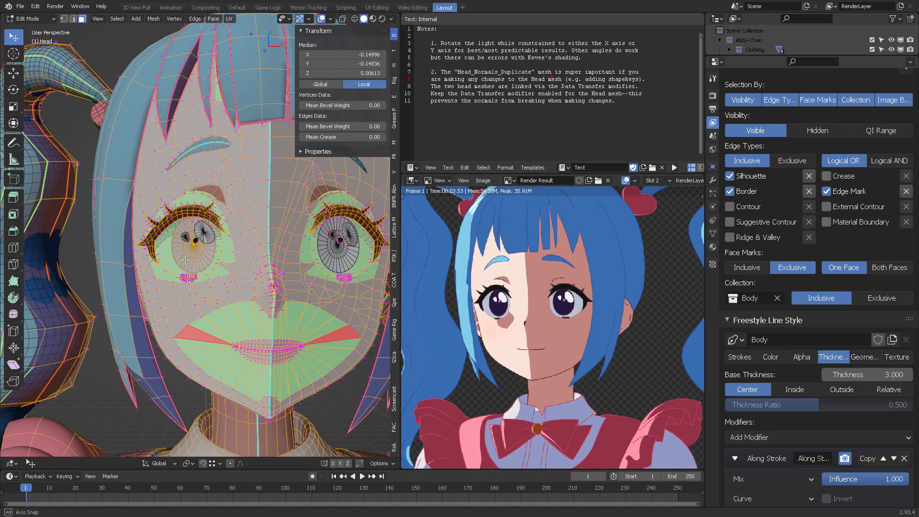
click(195, 321)
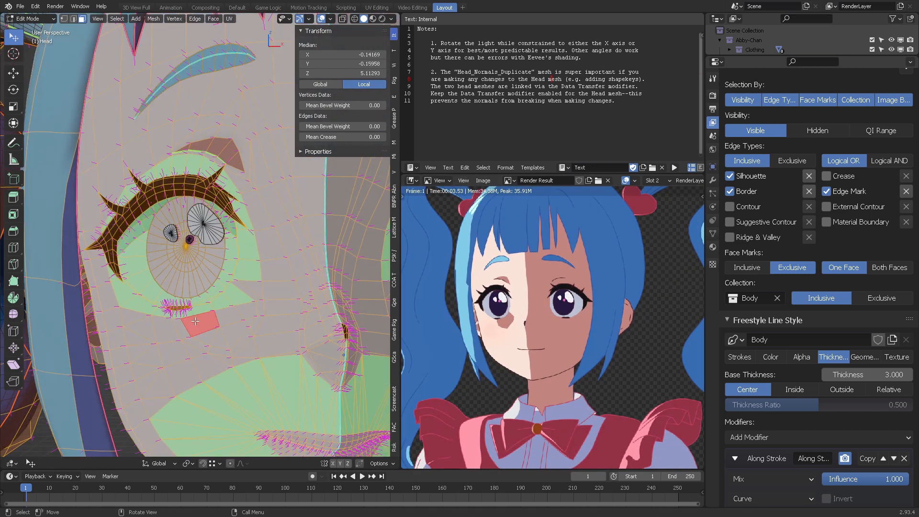
shift+click(235, 315)
shift+click(253, 312)
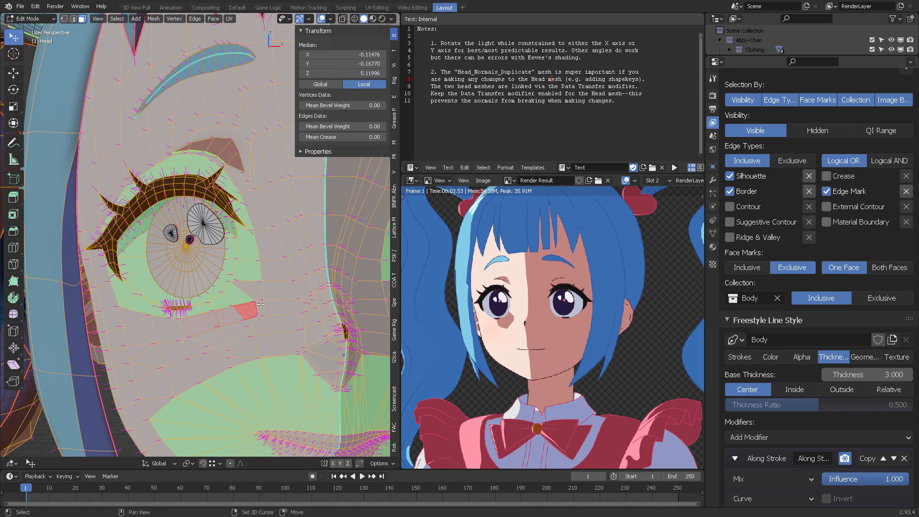
shift+click(257, 299)
shift+click(257, 306)
middle_drag(283, 278, 248, 283)
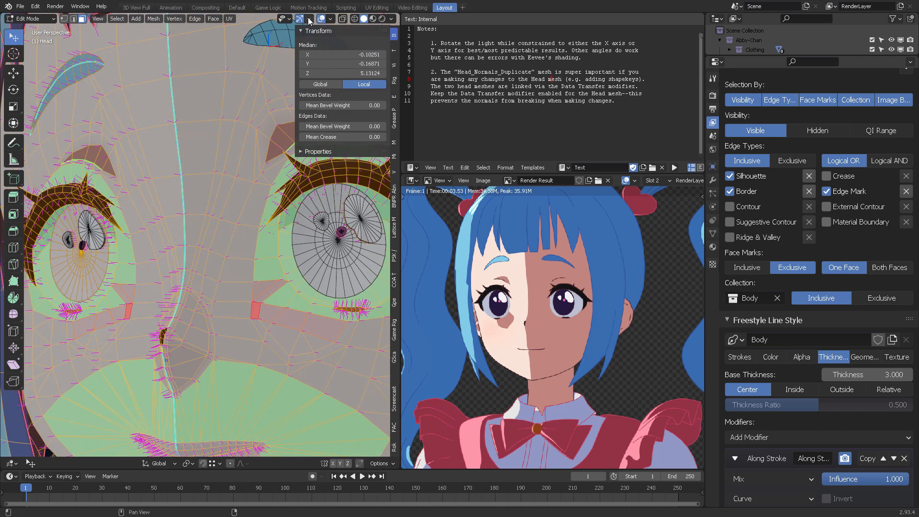
scroll(278, 277, down, 2)
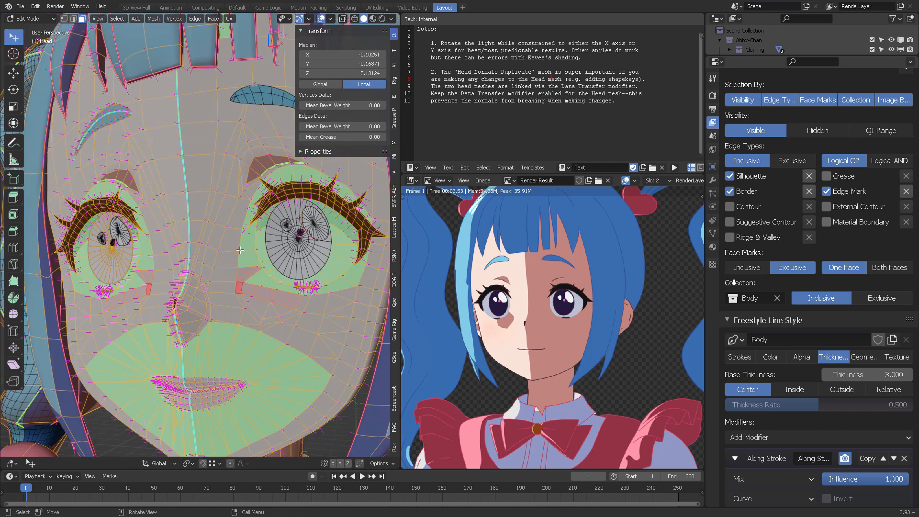
Inspect the Head's modifier stack and collapse the Mirror and DataTransfer settings.
click(713, 180)
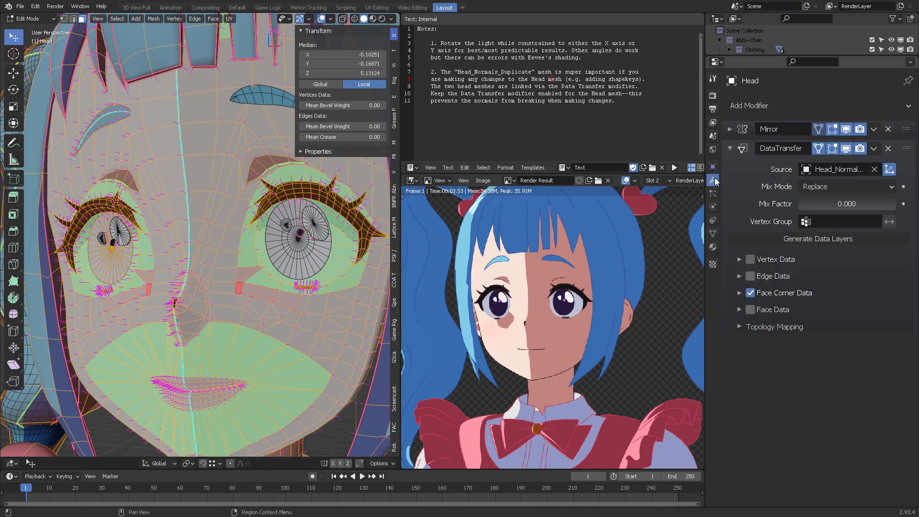
click(750, 130)
click(733, 128)
click(732, 128)
click(731, 130)
click(730, 149)
Mark the selected faces below the eyes as Freestyle faces and clear the selection to inspect the marked area.
scroll(159, 208, down, 4)
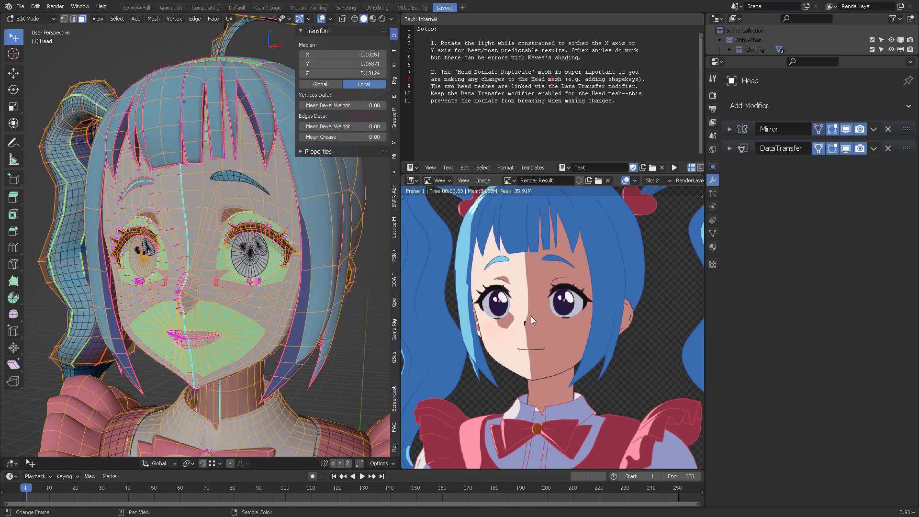
scroll(265, 233, down, 4)
middle_drag(265, 232, 234, 236)
scroll(270, 235, up, 4)
scroll(234, 235, up, 4)
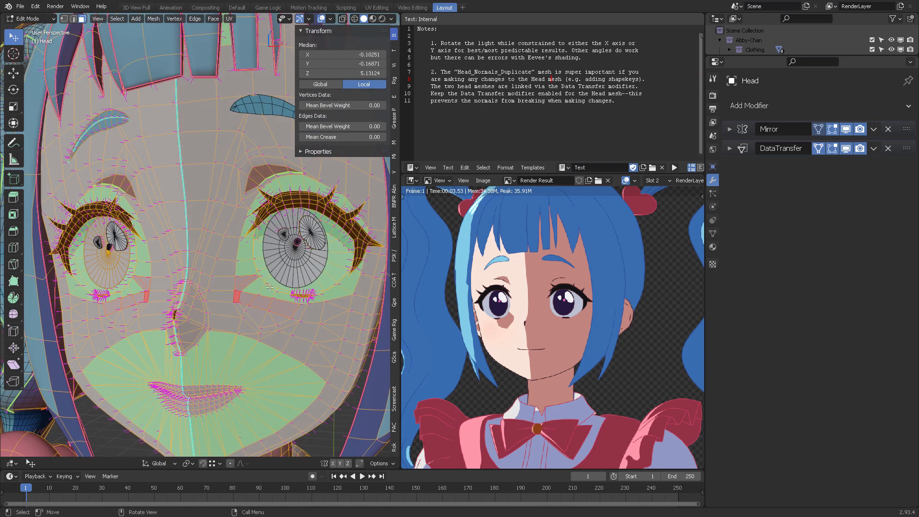
key(ctrl+f)
mouse_move(270, 287)
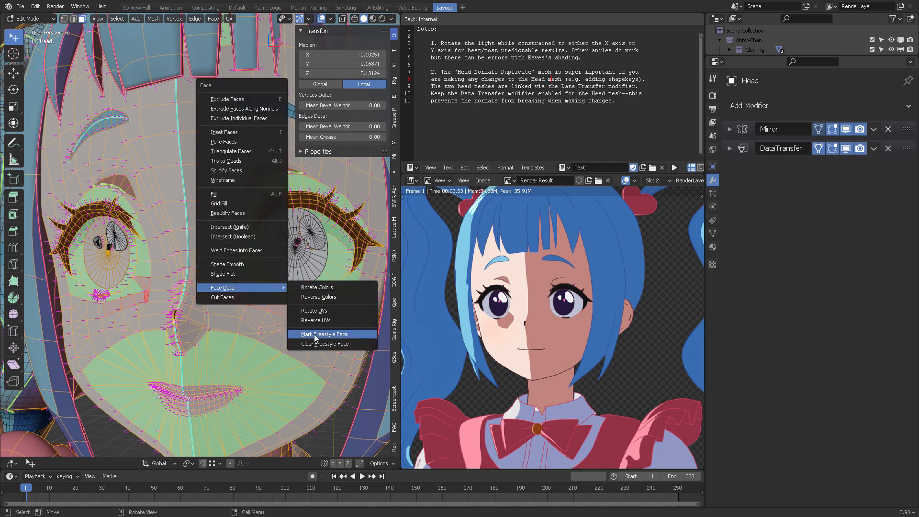
click(346, 335)
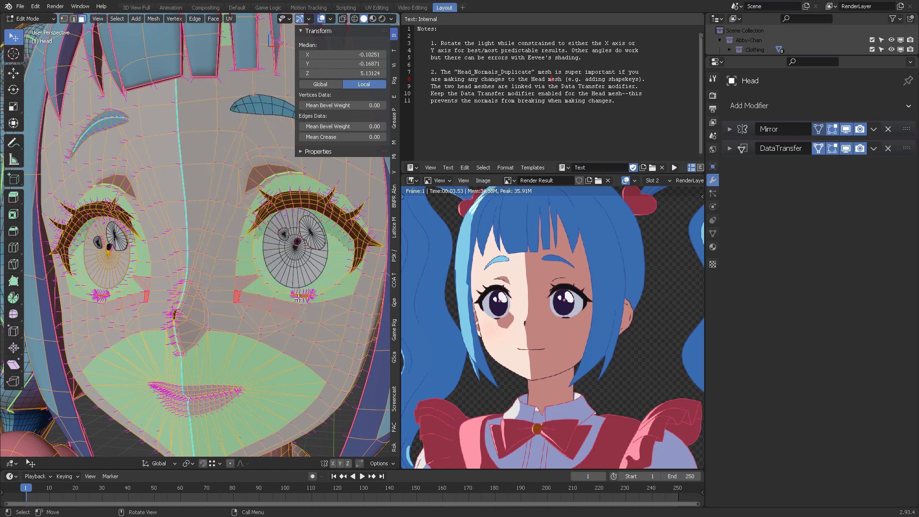
key(alt+a)
scroll(274, 256, down, 6)
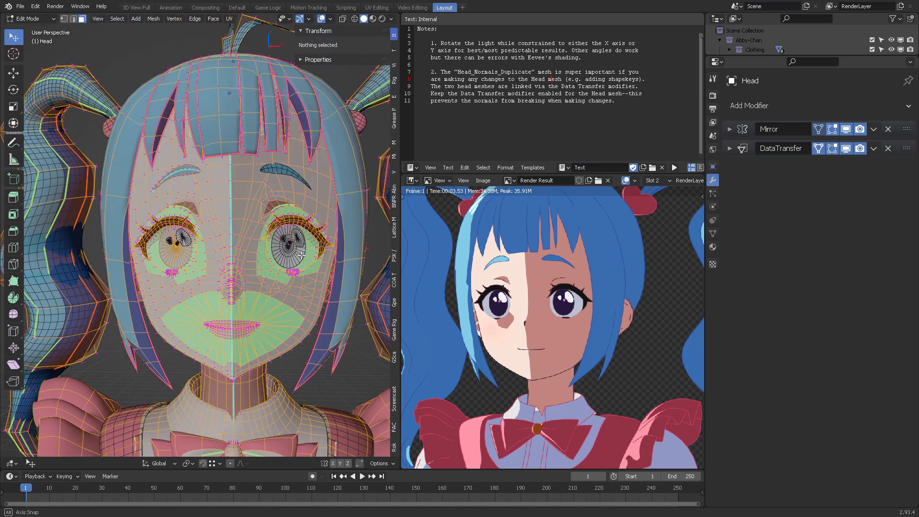
scroll(240, 282, up, 3)
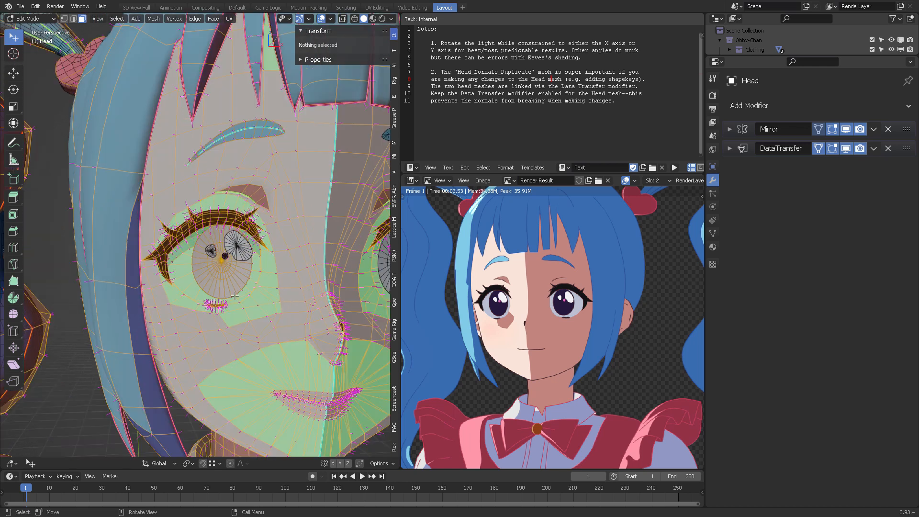
middle_drag(316, 275, 266, 272)
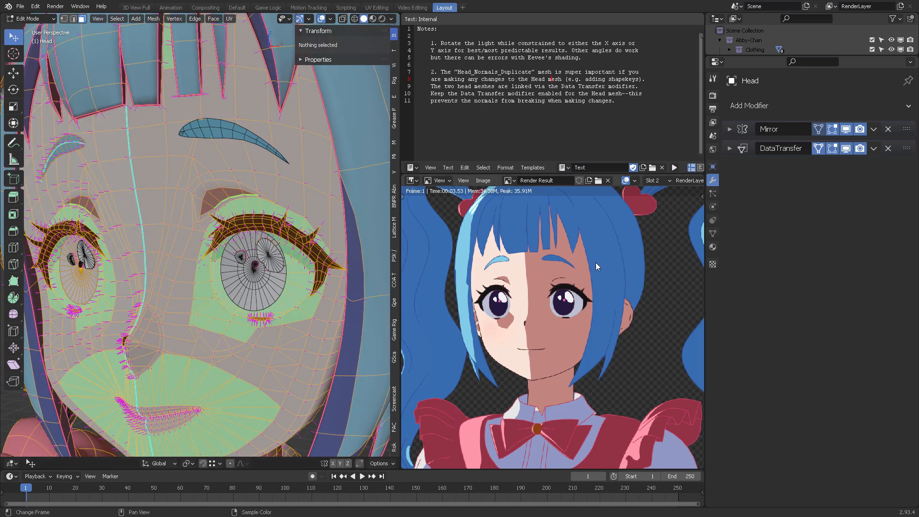
Switch to edge selection and select the Freestyle-marked edges along the lower border of the Head's upper eyelid crease.
scroll(574, 301, up, 3)
scroll(577, 305, up, 1)
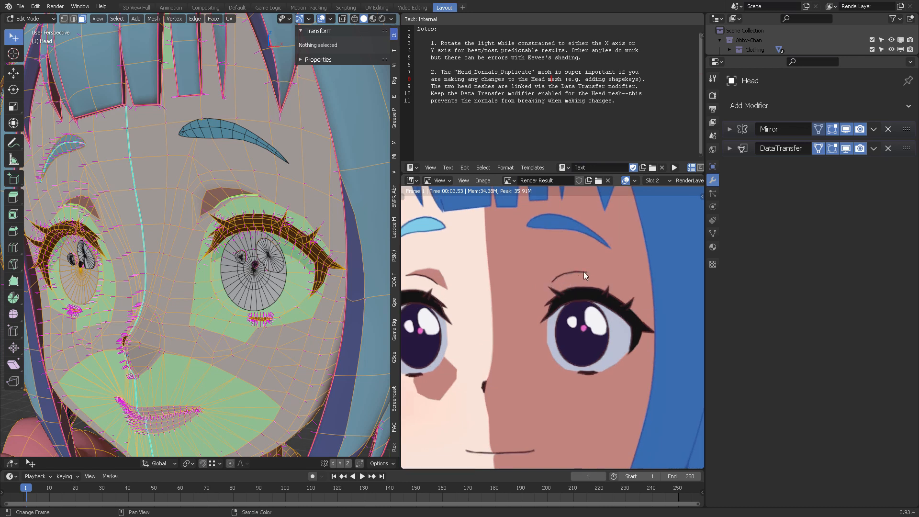
scroll(274, 177, up, 5)
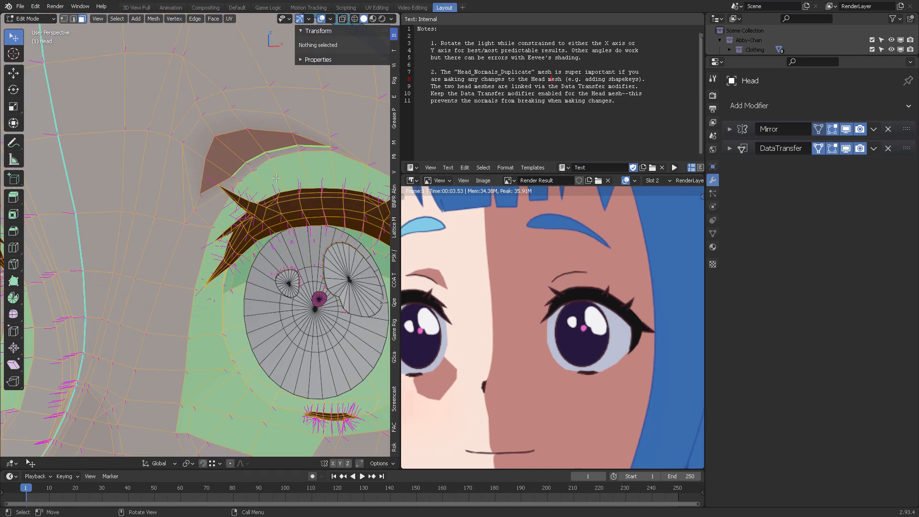
click(296, 145)
middle_drag(265, 140, 217, 149)
key(2)
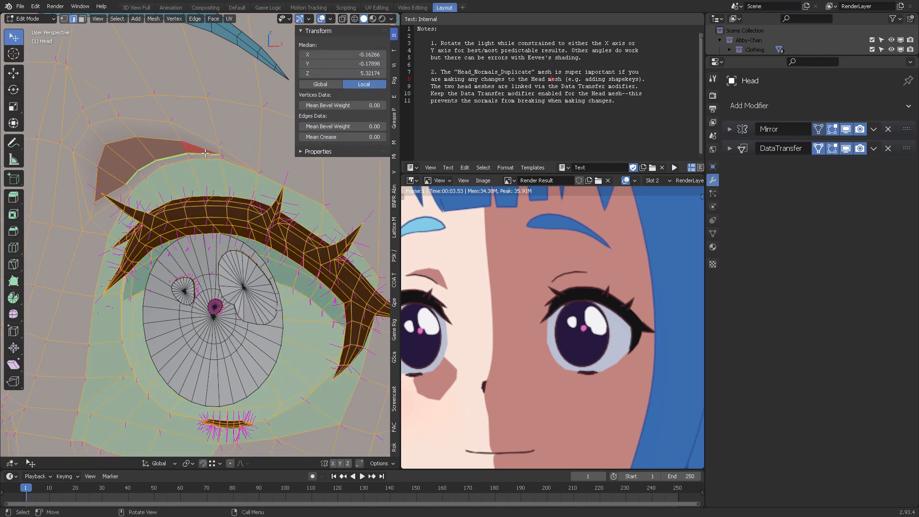
click(203, 153)
click(133, 177)
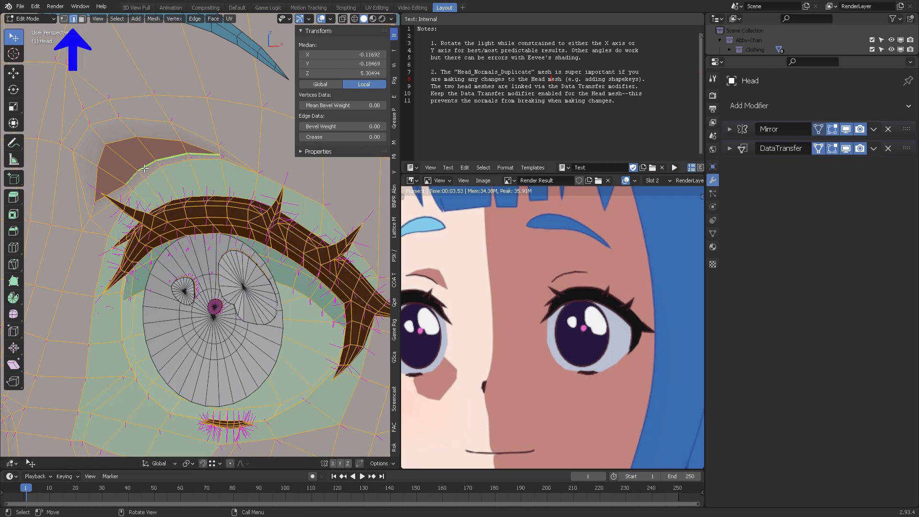
shift+click(145, 165)
shift+click(166, 160)
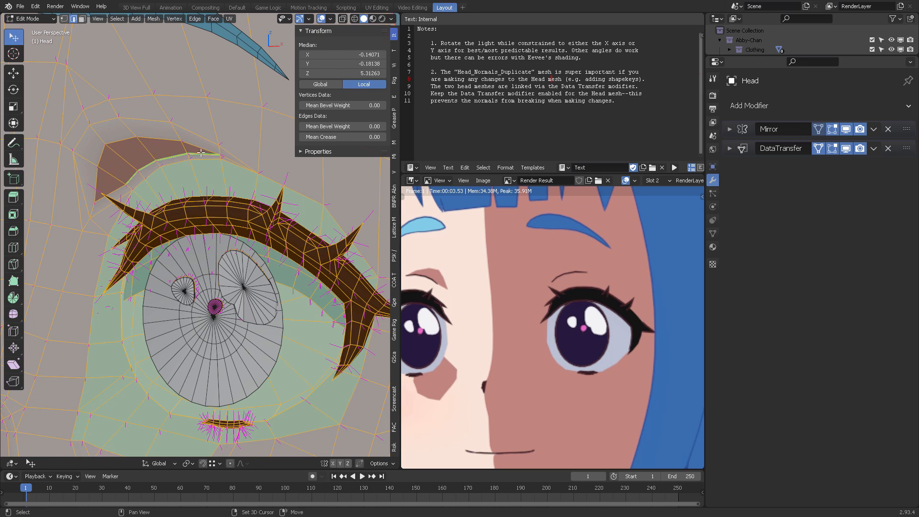
Clear the Freestyle edge marks from the selected eyelid crease edges and deselect everything.
key(KP_Decimal)
shift+middle_drag(200, 153, 222, 167)
scroll(222, 166, down, 2)
scroll(231, 172, down, 1)
scroll(239, 165, up, 3)
scroll(240, 167, down, 2)
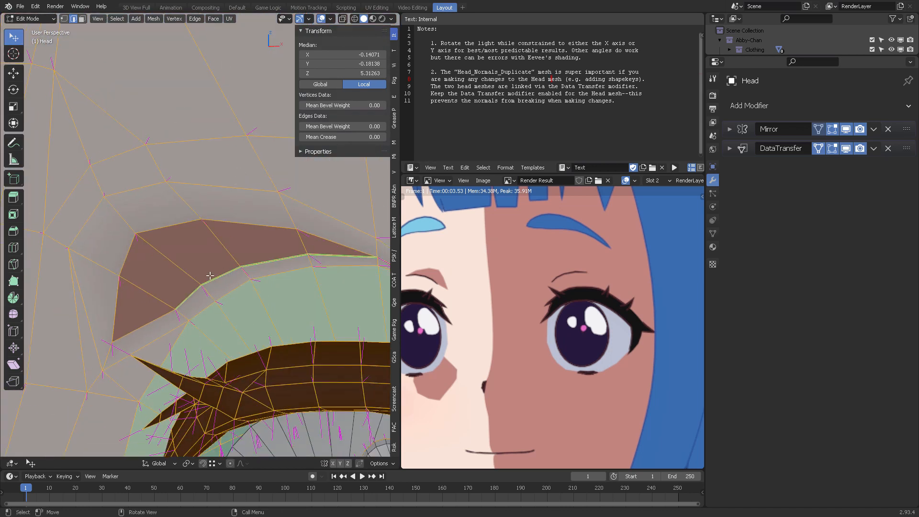
shift+scroll(228, 207, down, 3)
shift+scroll(228, 207, up, 2)
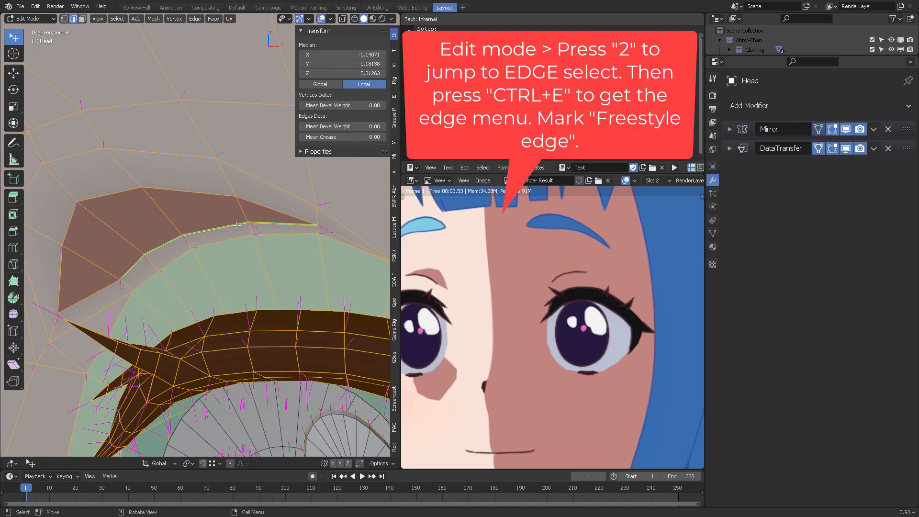
key(ctrl+e)
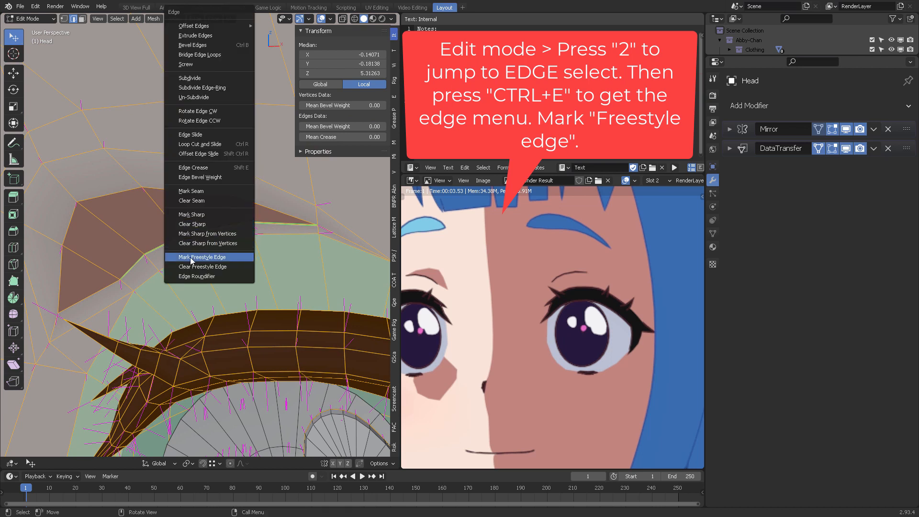
click(214, 269)
click(200, 231)
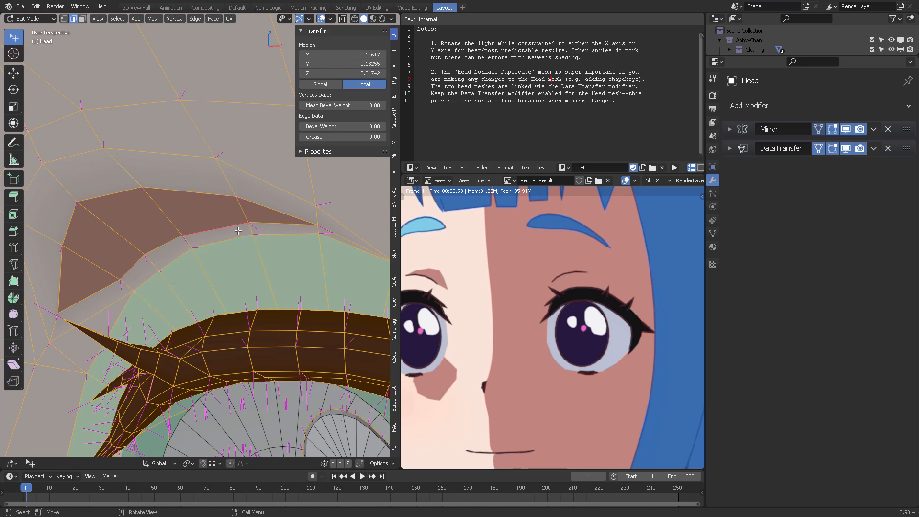
key(alt+a)
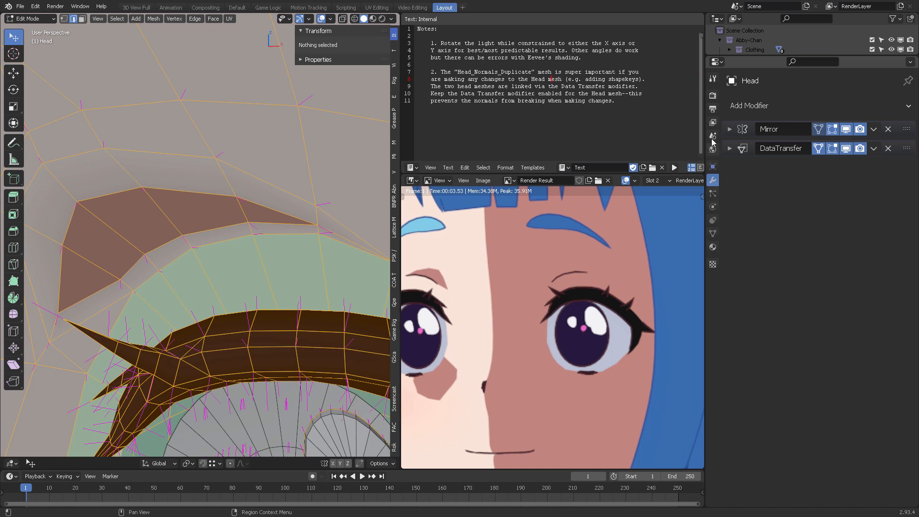
Examine the Edge Mark option among the edge types of the Body line set in the view layer's Freestyle settings.
click(712, 122)
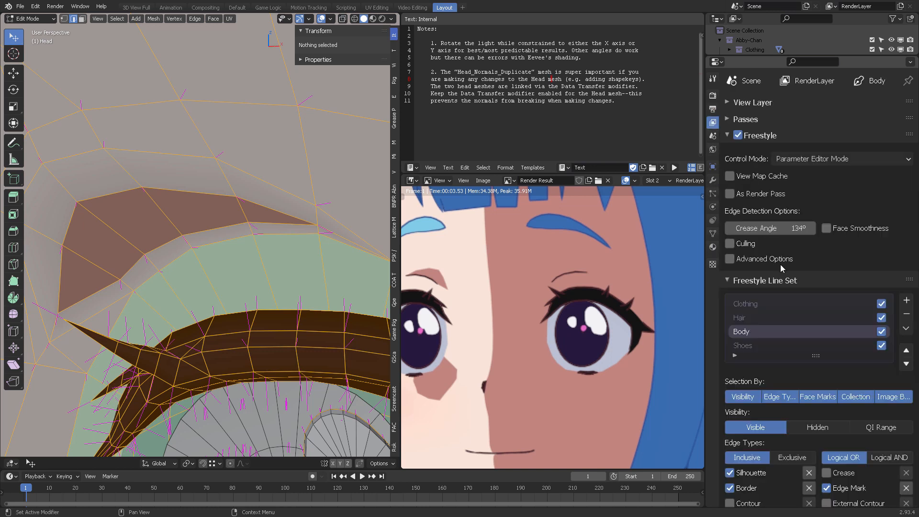
scroll(811, 340, down, 10)
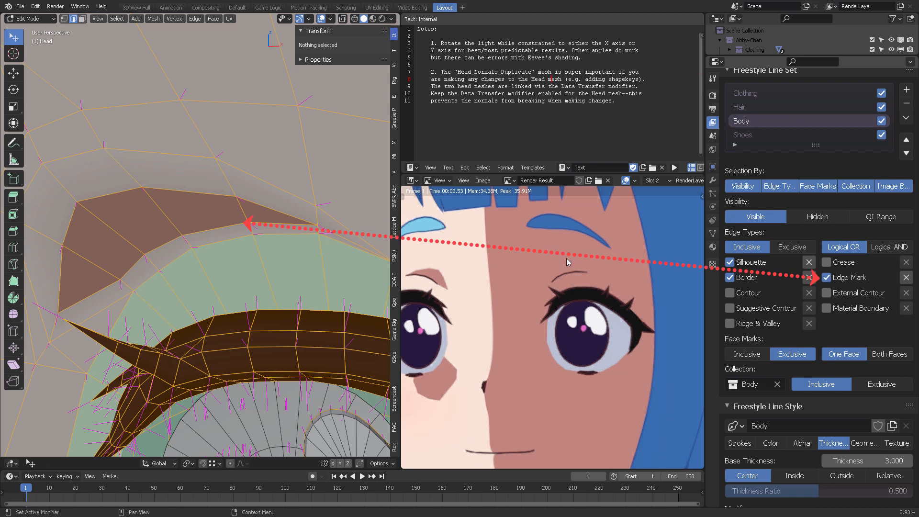
scroll(215, 248, down, 9)
Inspect the unmarked eyelid creases on both sides of the face and render the image again.
middle_drag(213, 248, 265, 237)
scroll(158, 241, up, 5)
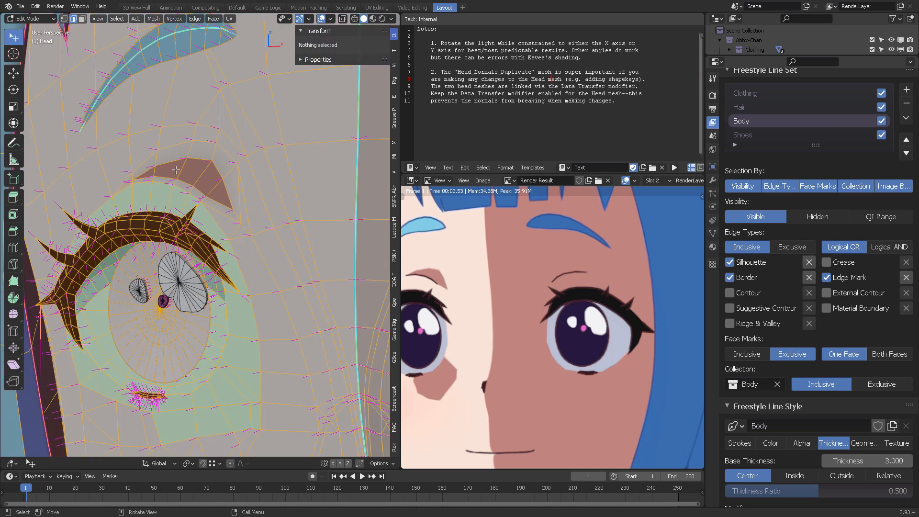
middle_drag(265, 197, 307, 209)
scroll(280, 213, down, 2)
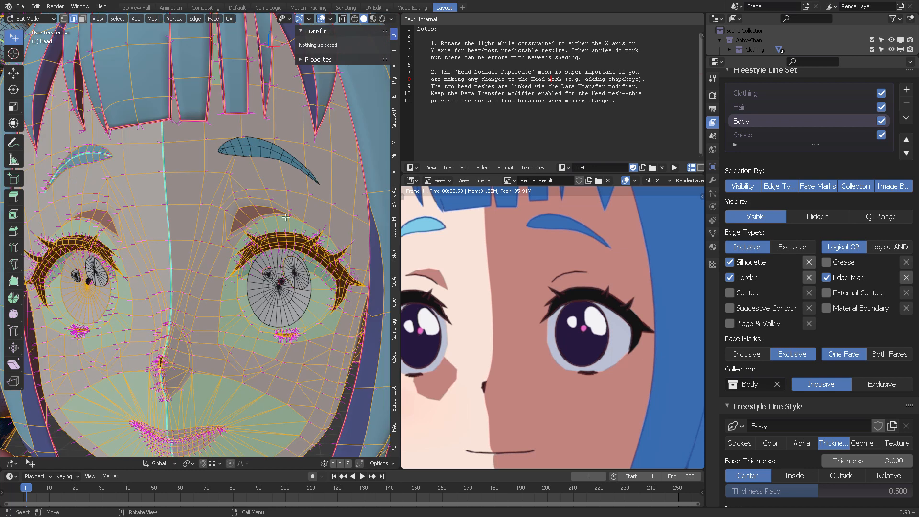
middle_drag(528, 259, 565, 260)
key(F12)
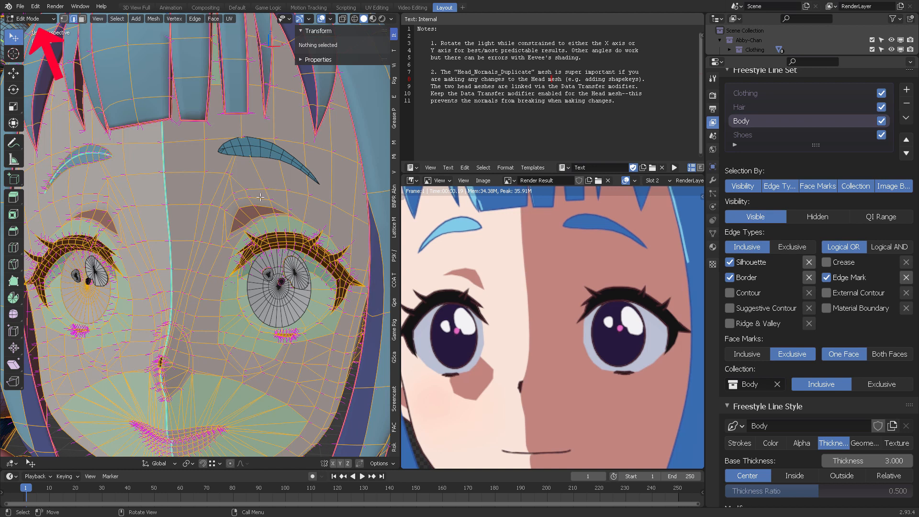
Select the lower border edges of the eyelid crease, mark them as Freestyle edges and clear the selection.
scroll(261, 196, up, 2)
scroll(278, 186, up, 2)
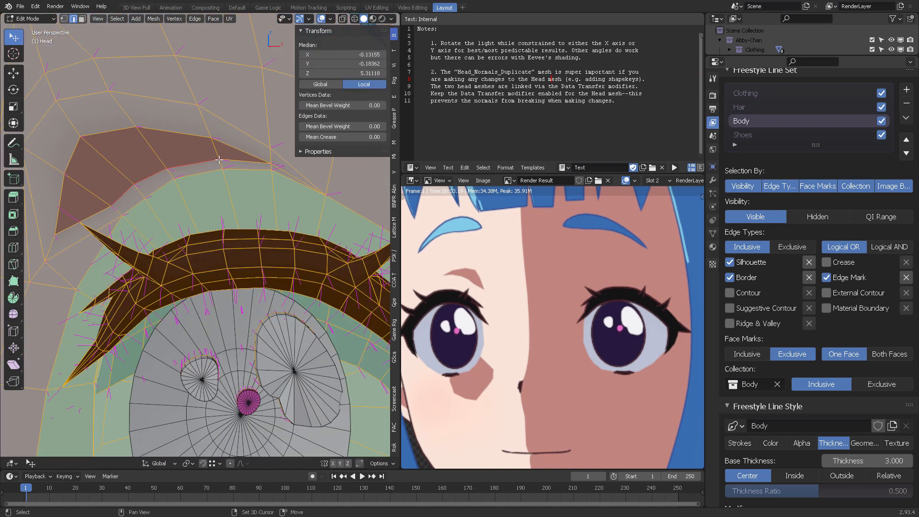
key(ctrl+e)
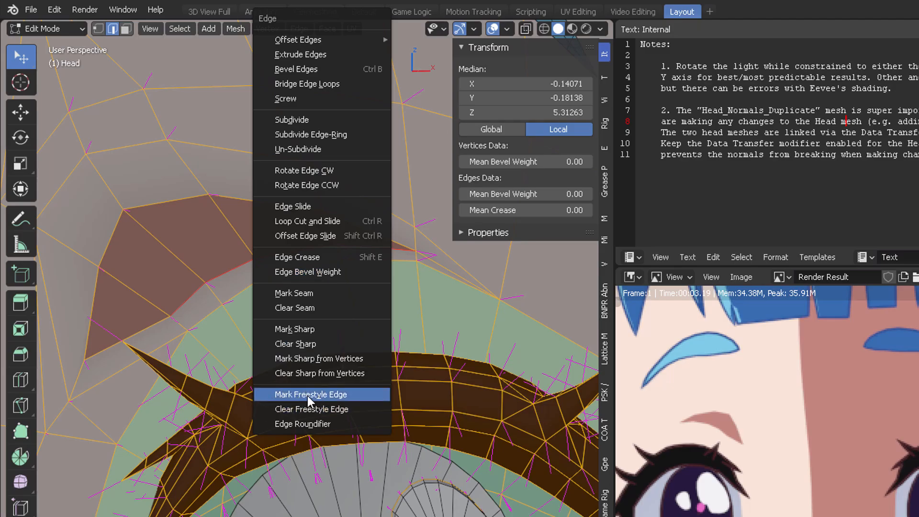
click(337, 395)
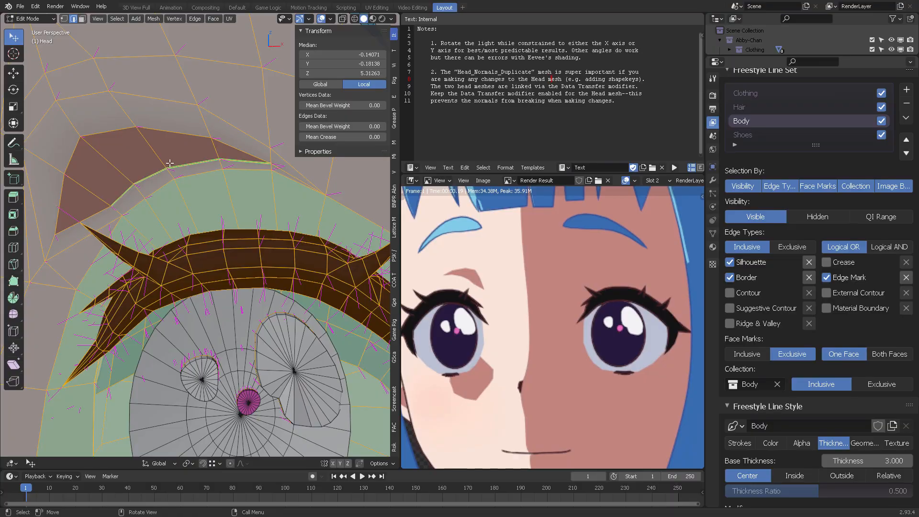
key(alt+a)
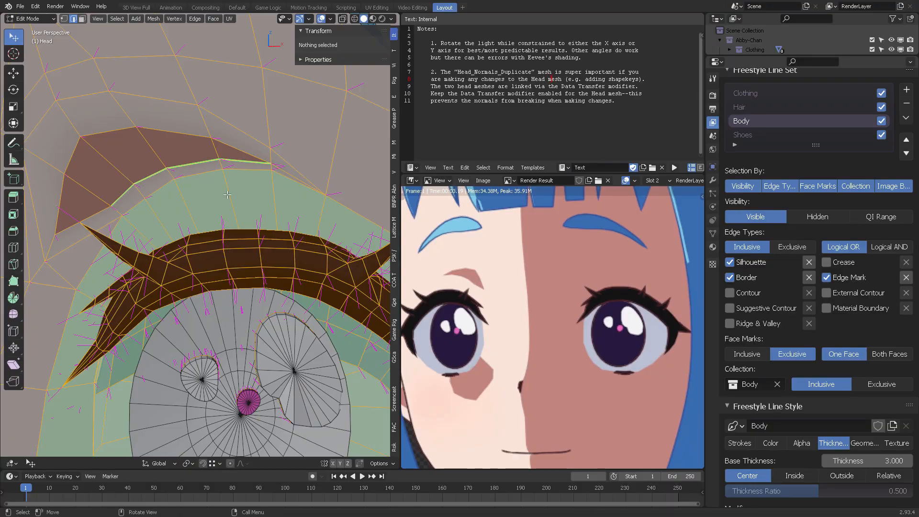
Select the Fringe's strand edges, try a Mean Crease of 0.00 on them and restore it to 1.00.
scroll(248, 200, down, 2)
scroll(247, 201, down, 4)
shift+middle_drag(206, 103, 254, 185)
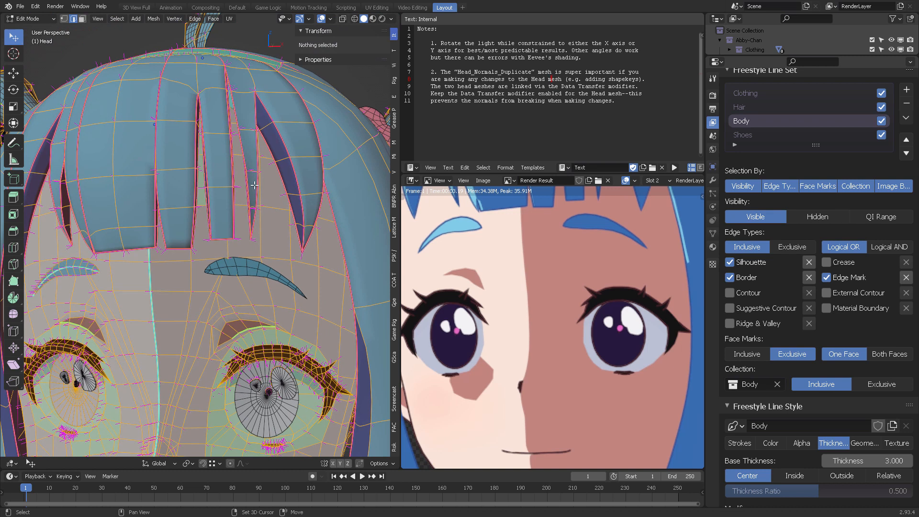
click(271, 114)
middle_drag(289, 170, 204, 162)
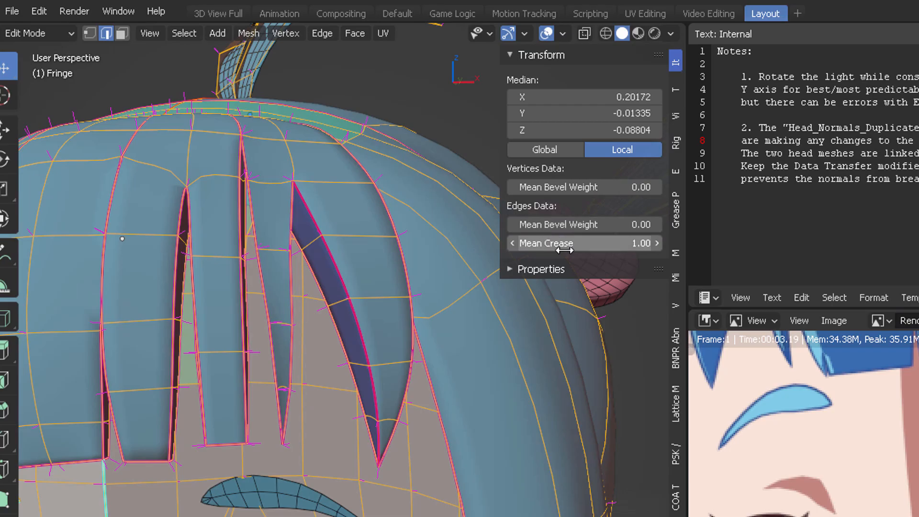
drag(620, 242, 534, 273)
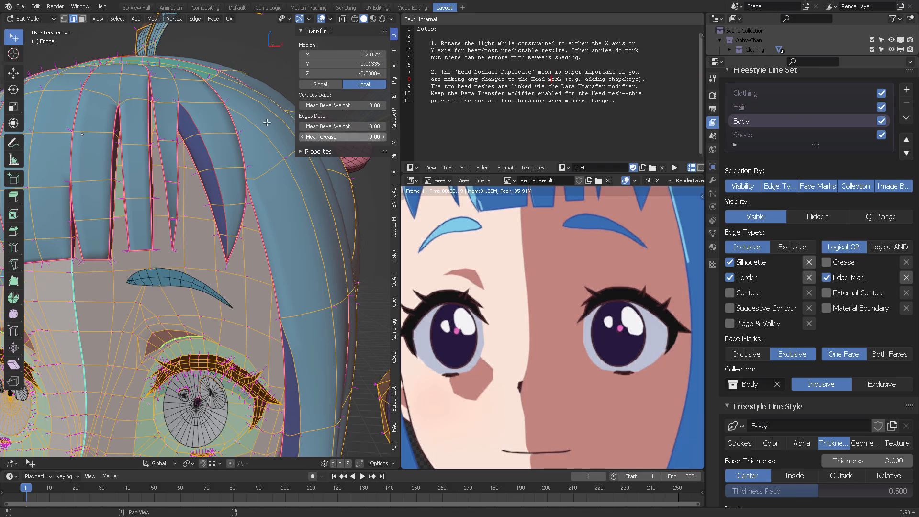
drag(328, 137, 369, 137)
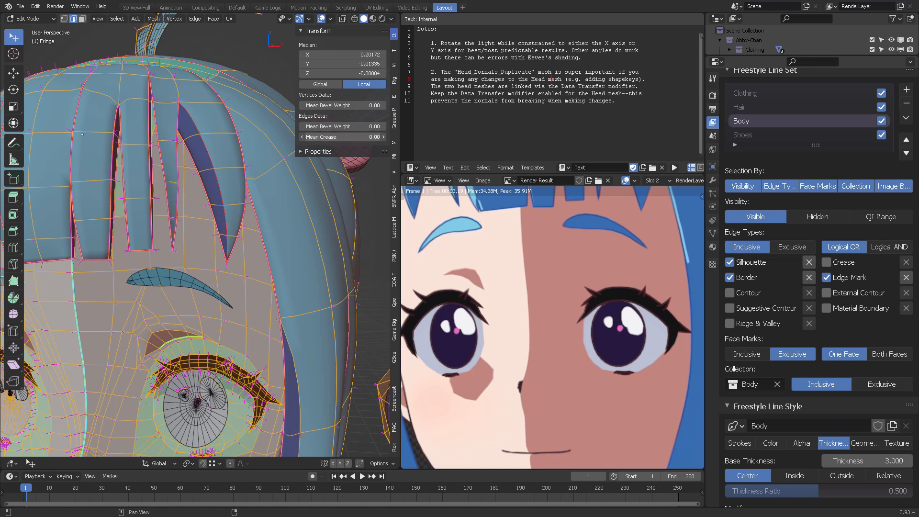
Examine the Freestyle-marked edges running along the wavy pigtail in the viewport.
shift+middle_drag(241, 171, 144, 111)
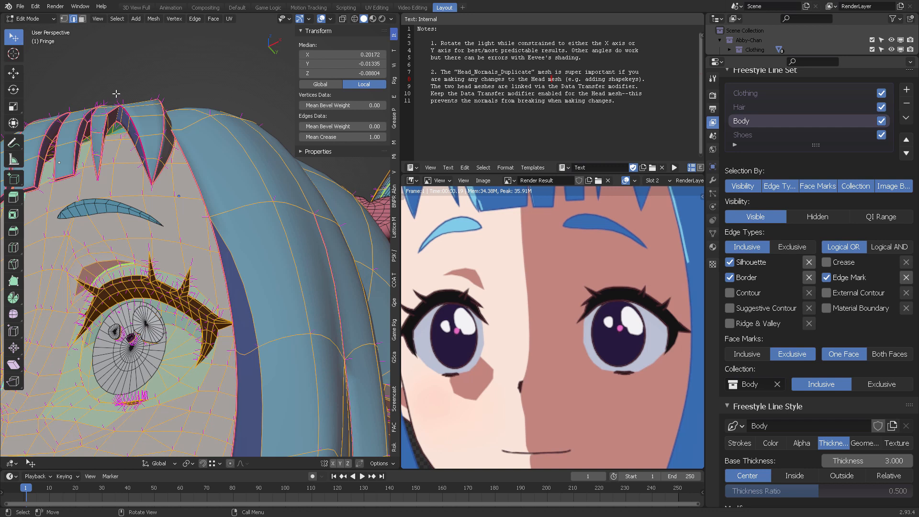
scroll(207, 202, down, 4)
middle_drag(234, 229, 256, 268)
scroll(249, 296, down, 2)
shift+middle_drag(232, 349, 230, 221)
scroll(229, 221, down, 4)
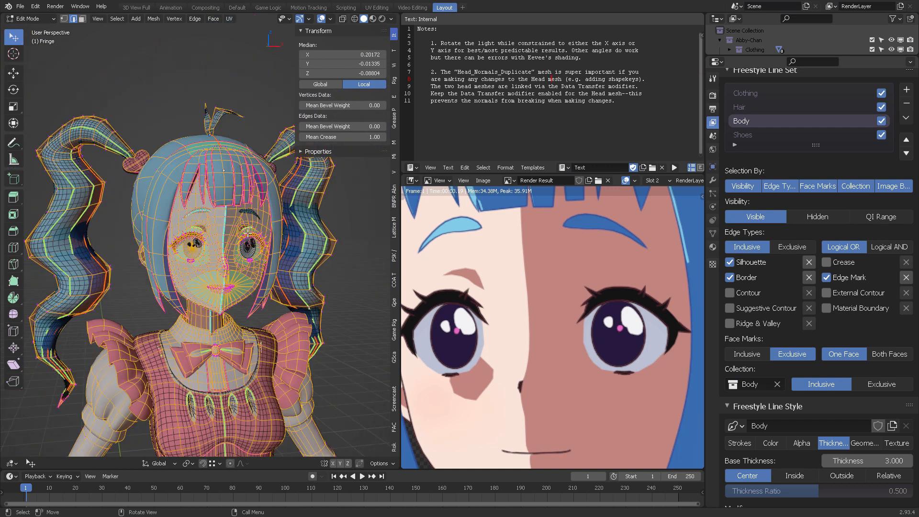
middle_drag(173, 221, 219, 231)
scroll(219, 232, up, 2)
scroll(216, 232, up, 2)
shift+middle_drag(82, 184, 245, 258)
scroll(127, 223, up, 2)
Examine the lines drawn along the pigtails in the rendered image.
scroll(551, 287, down, 5)
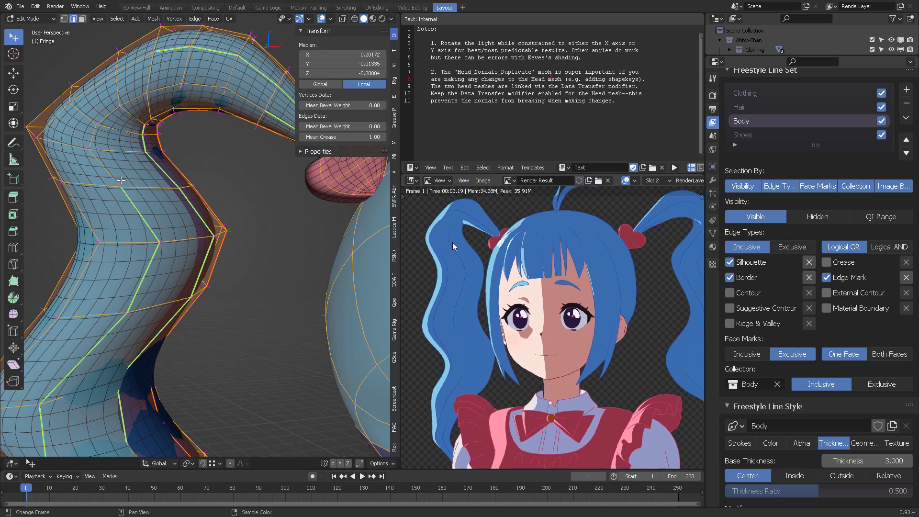
scroll(463, 313, up, 5)
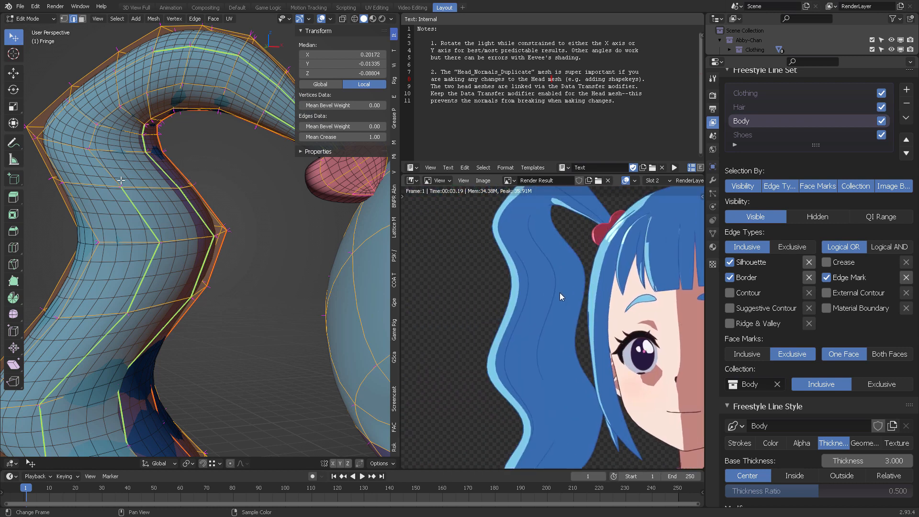
scroll(564, 323, down, 4)
middle_drag(575, 335, 561, 295)
scroll(522, 306, down, 3)
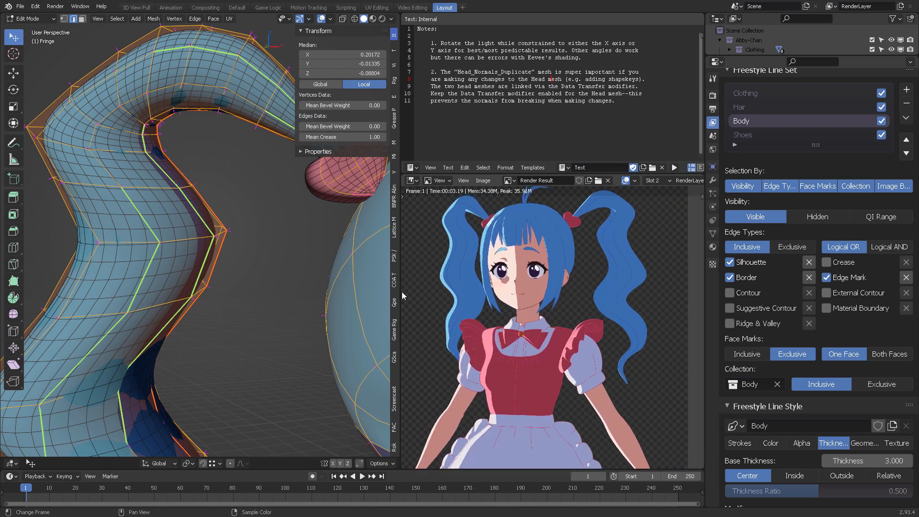
Inspect the marked edges across the character's hair and dress, and hide the viewport sidebar.
middle_drag(304, 229, 279, 245)
scroll(279, 287, down, 1)
shift+middle_drag(279, 330, 278, 253)
scroll(280, 269, down, 2)
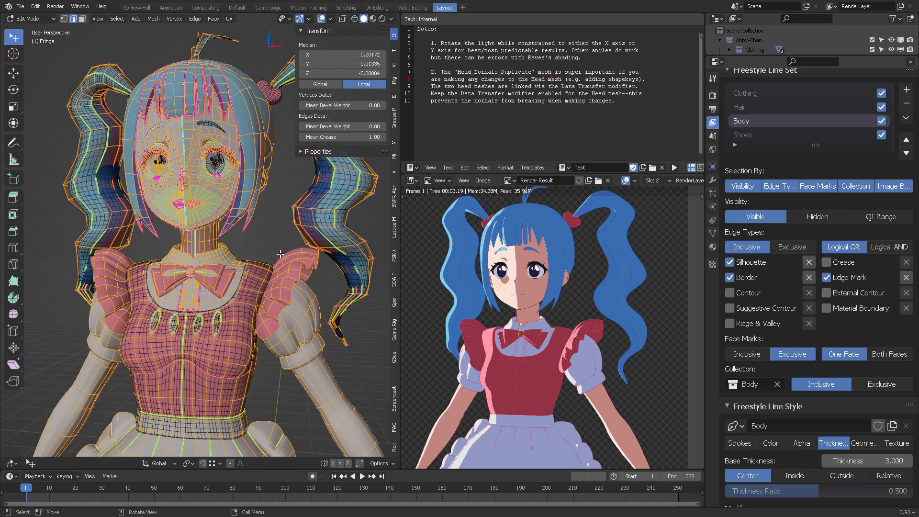
key(n)
Compare the rendered lines on the collar, bow and dress with the full character mesh in the viewport.
scroll(542, 320, up, 3)
scroll(543, 314, up, 3)
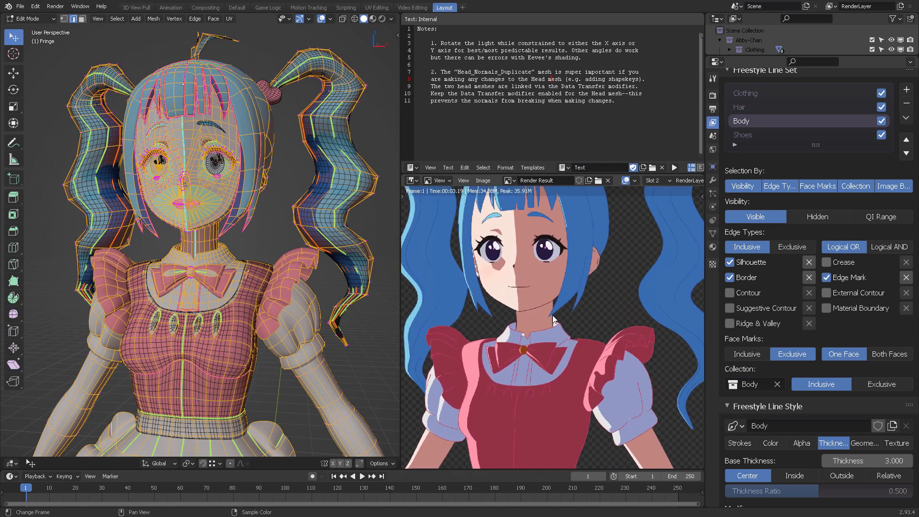
scroll(558, 314, up, 2)
scroll(560, 316, up, 1)
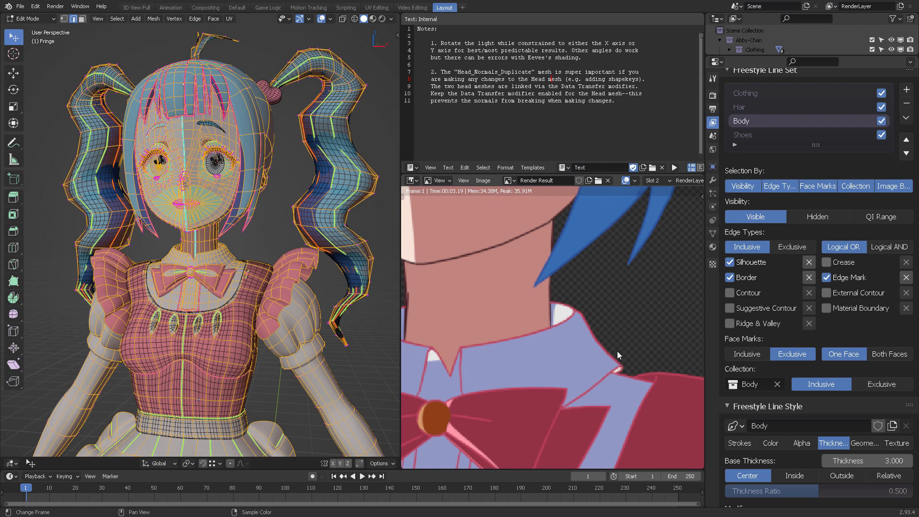
scroll(614, 351, down, 6)
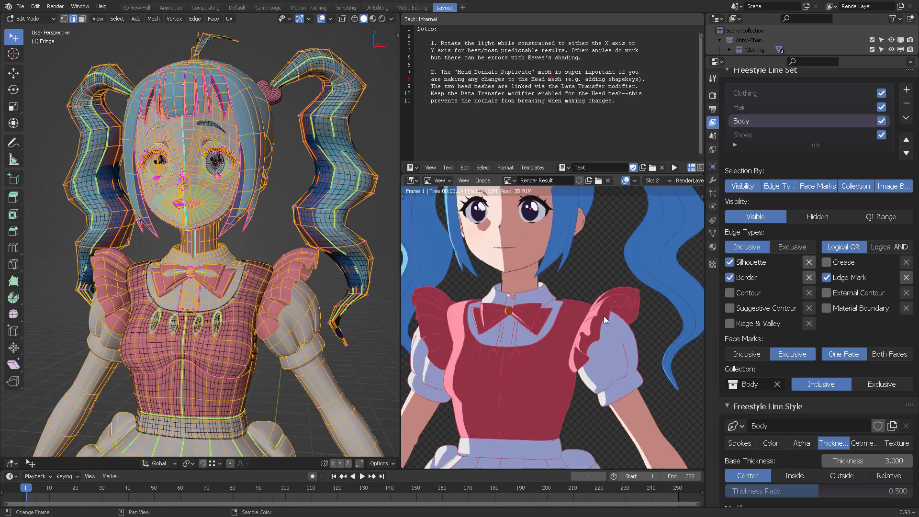
scroll(602, 307, down, 3)
scroll(328, 277, down, 3)
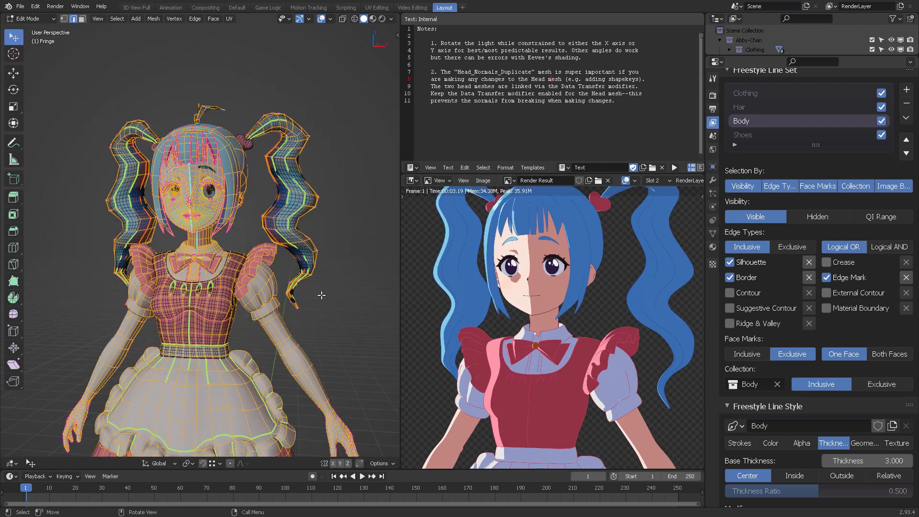
middle_drag(335, 242, 314, 254)
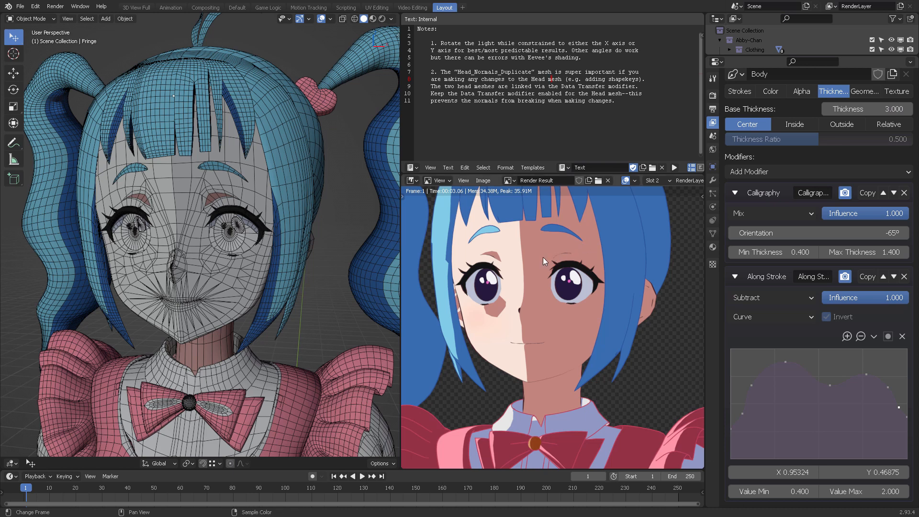
Set the Freestyle crease angle to 140° and render the frame again.
scroll(572, 266, up, 5)
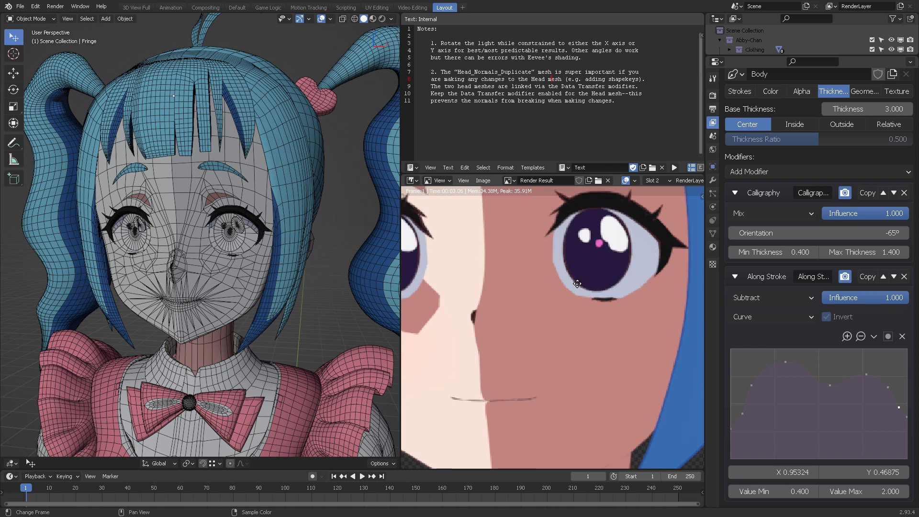
scroll(589, 318, down, 5)
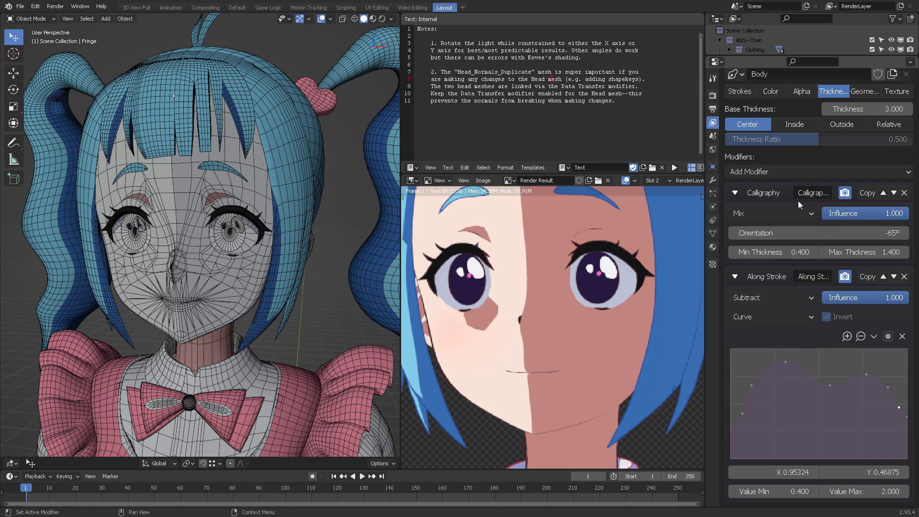
middle_drag(767, 213, 767, 444)
scroll(775, 218, up, 12)
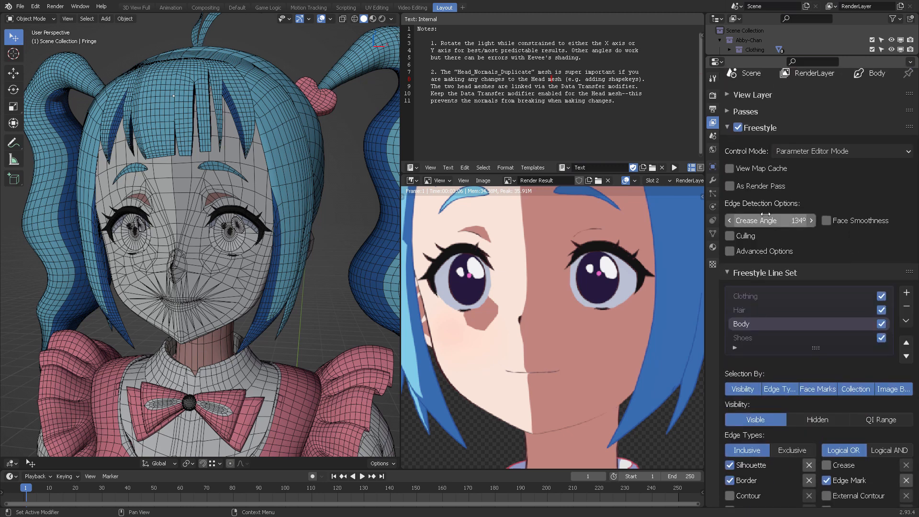
scroll(590, 351, down, 3)
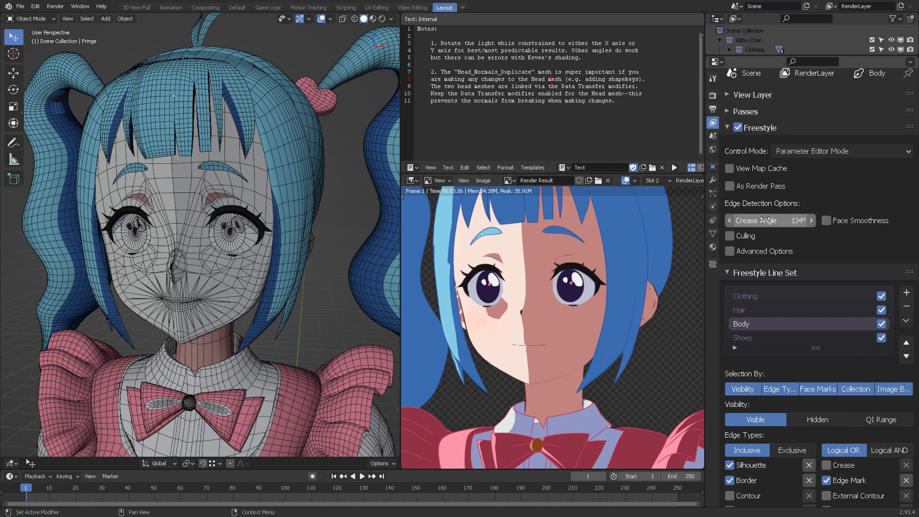
click(779, 220)
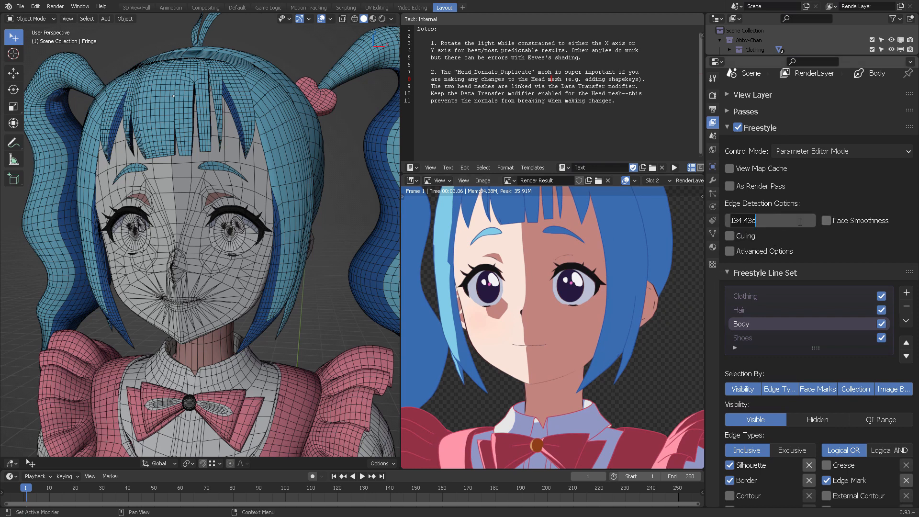
key(ctrl+a)
text(140)
key(Return)
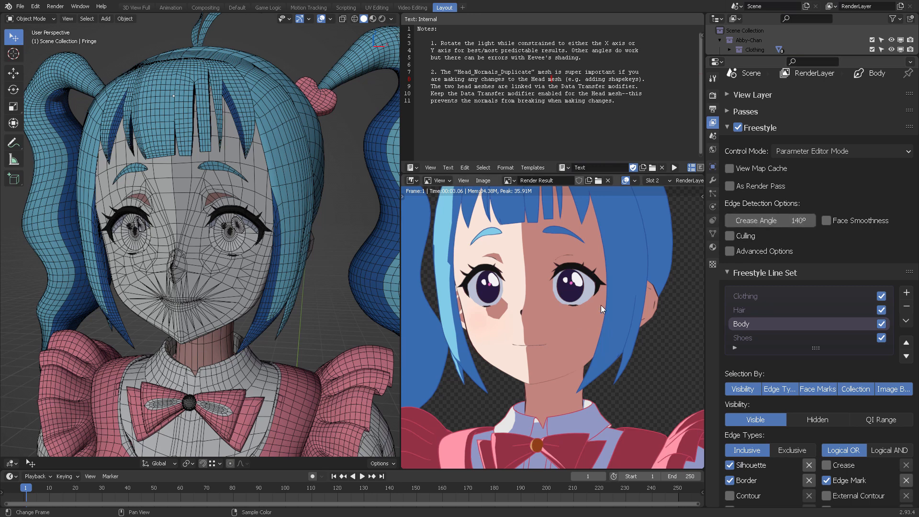
key(F12)
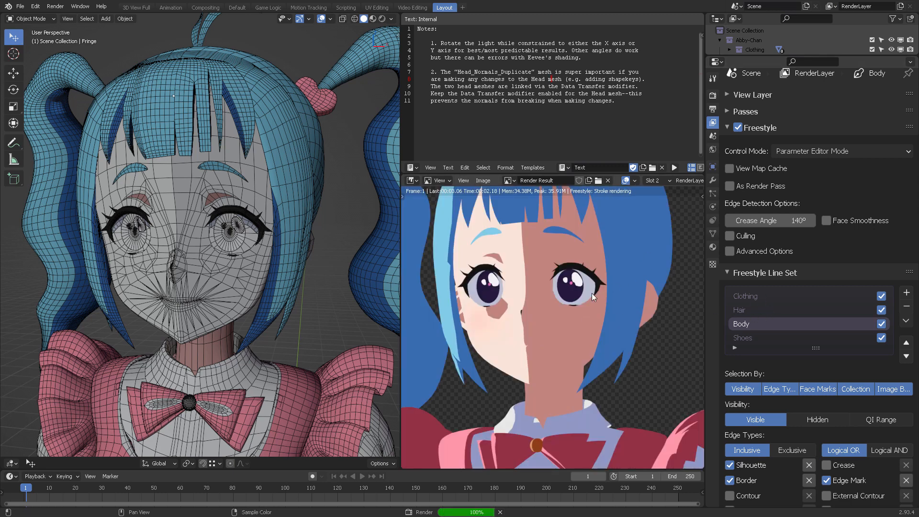
middle_drag(598, 354, 598, 295)
Set the Calligraphy thickness modifier's maximum to 2.000 in the Body line style and re-render the frame.
scroll(859, 430, down, 10)
scroll(859, 429, down, 12)
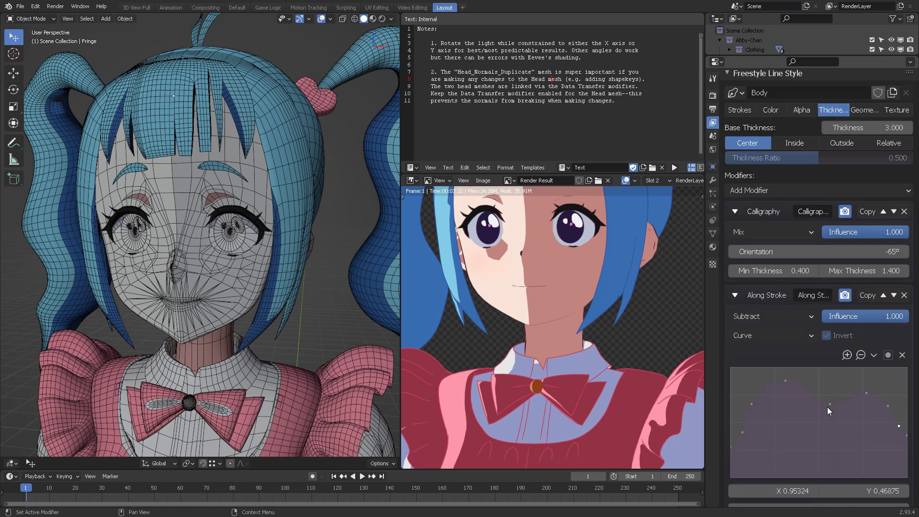
scroll(842, 360, down, 1)
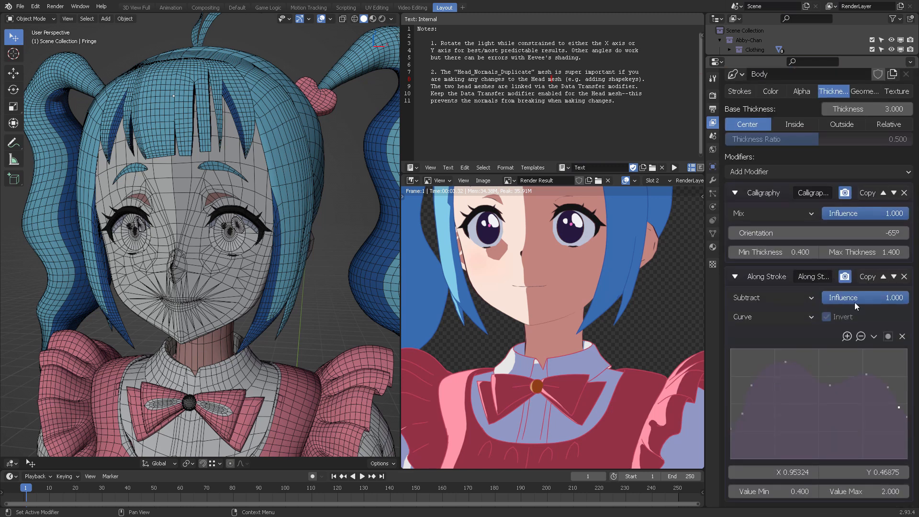
double_click(866, 253)
key(Return)
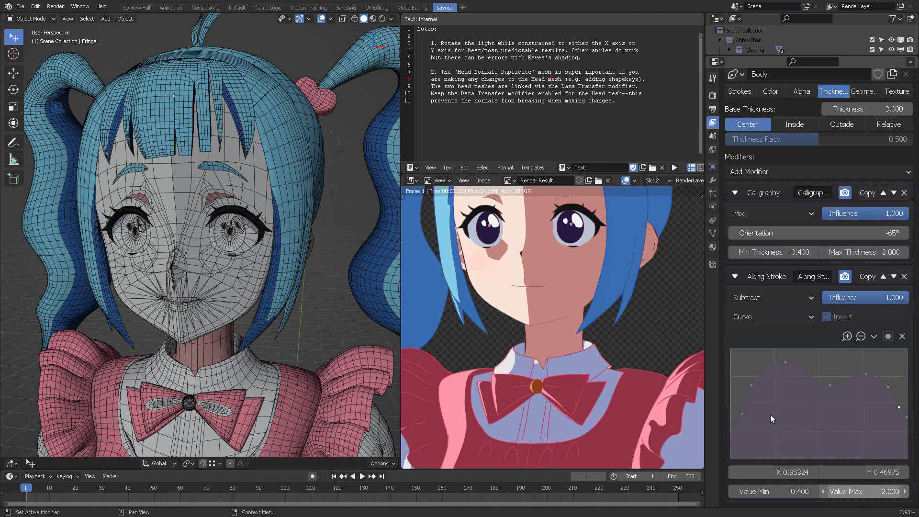
key(F12)
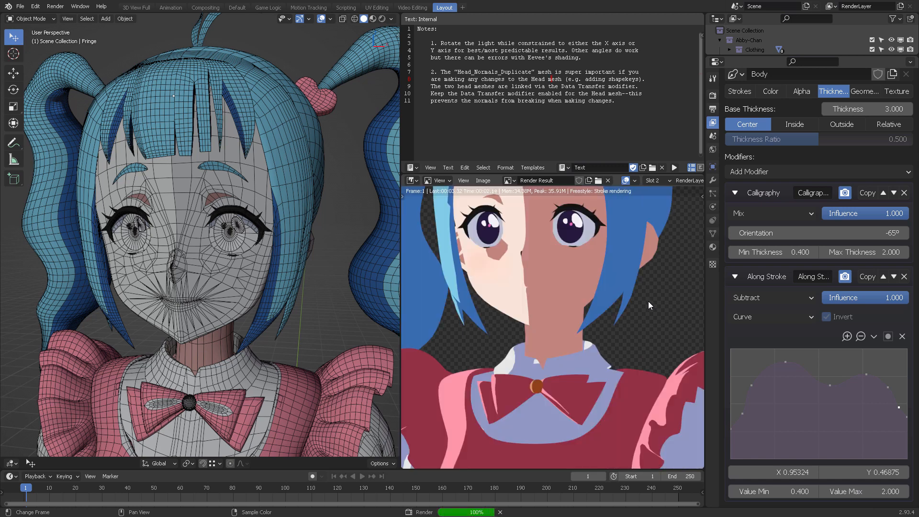
Examine the rendered body lines along the mouth, jaw and neck up close.
scroll(651, 301, up, 2)
scroll(649, 304, up, 2)
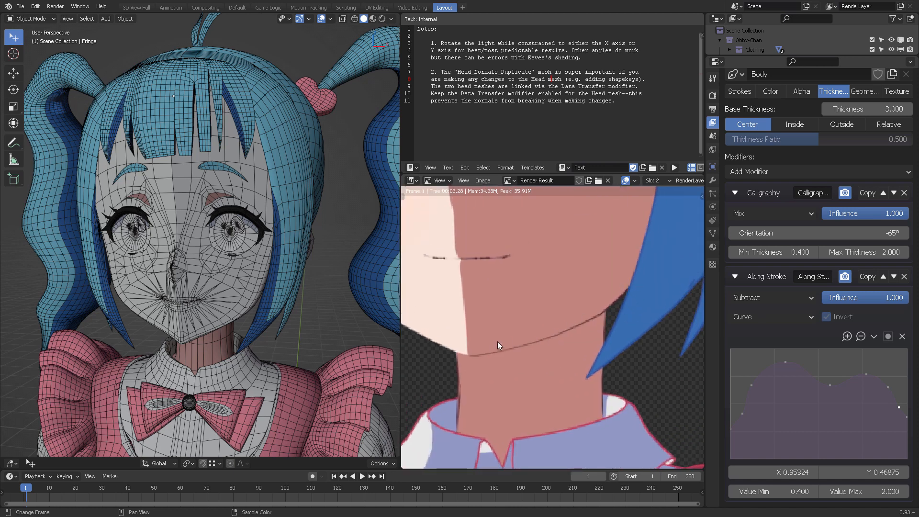
scroll(542, 343, down, 3)
middle_drag(557, 321, 596, 279)
scroll(569, 342, down, 2)
scroll(592, 331, down, 2)
scroll(595, 320, up, 3)
middle_drag(618, 309, 593, 435)
scroll(618, 311, up, 3)
scroll(593, 362, up, 2)
scroll(608, 335, up, 1)
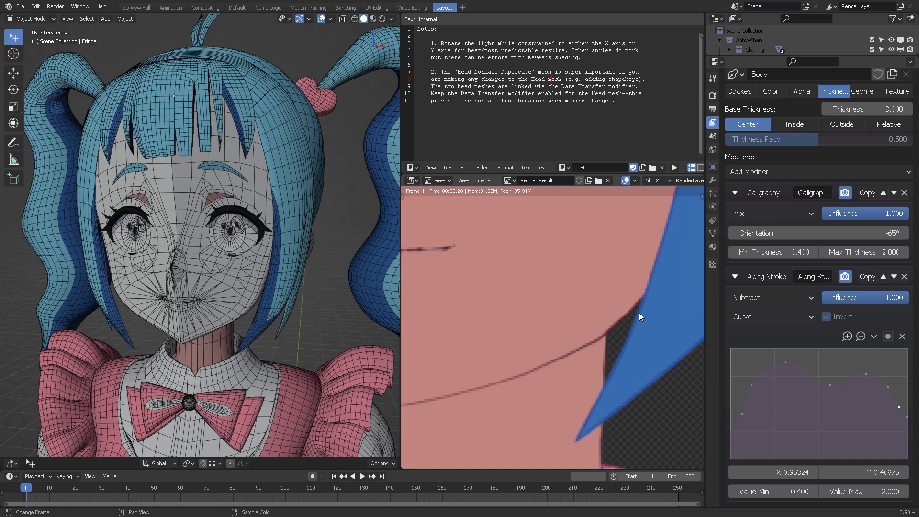
Set the World surface color to white, with a value of 1.000.
click(713, 78)
click(712, 95)
click(713, 109)
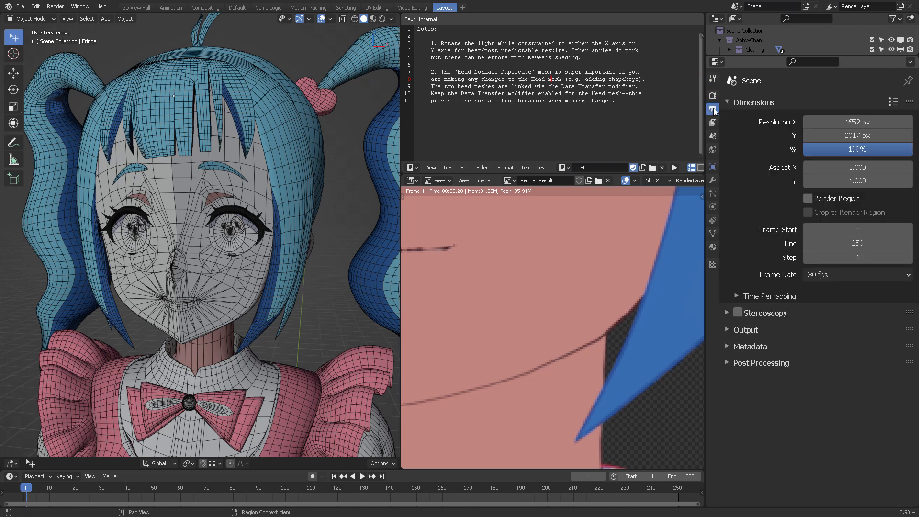
click(712, 122)
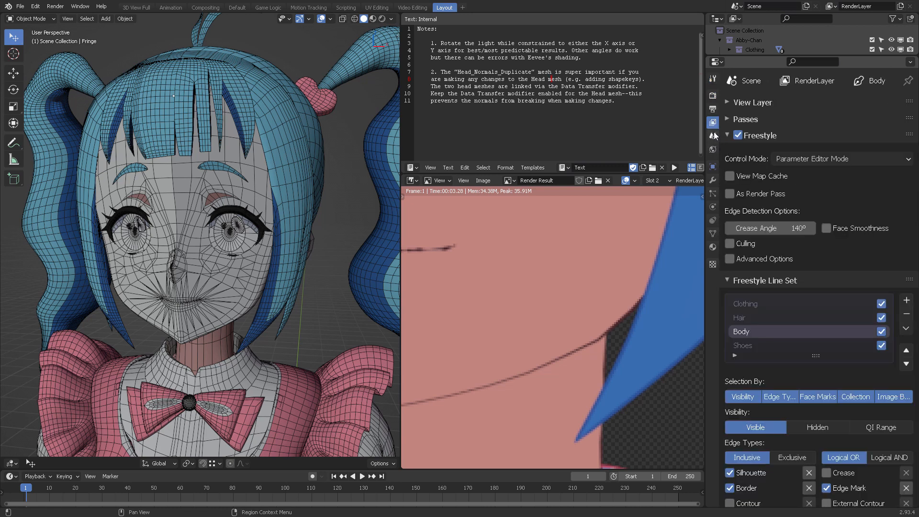
click(713, 137)
click(712, 149)
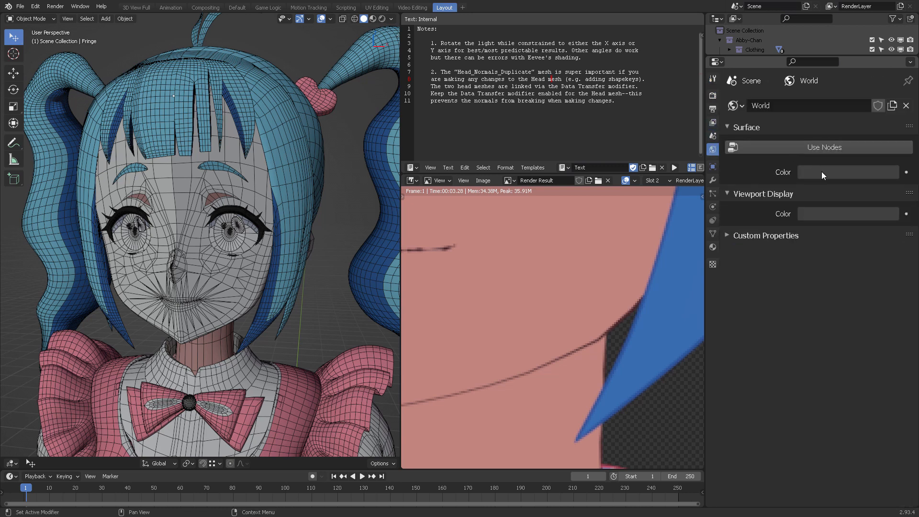
click(842, 171)
click(886, 196)
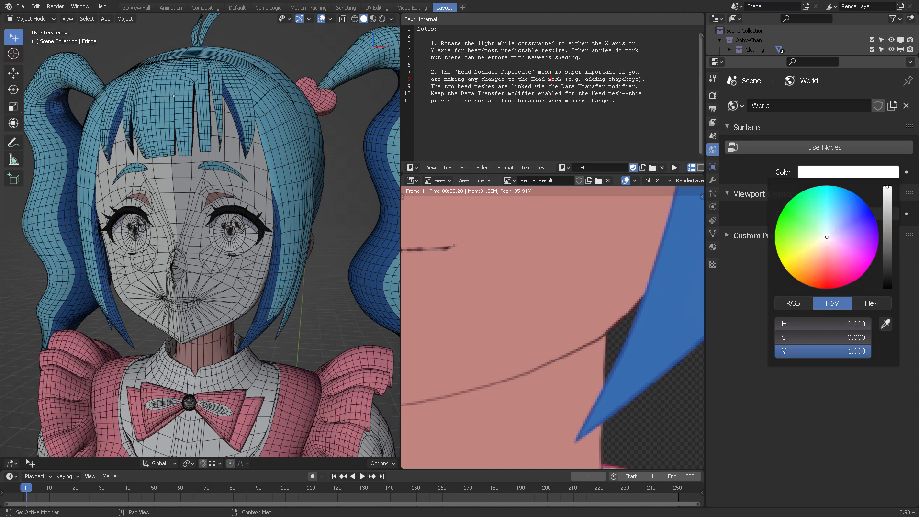
Turn off the transparent film background in the render settings and render the frame.
click(712, 95)
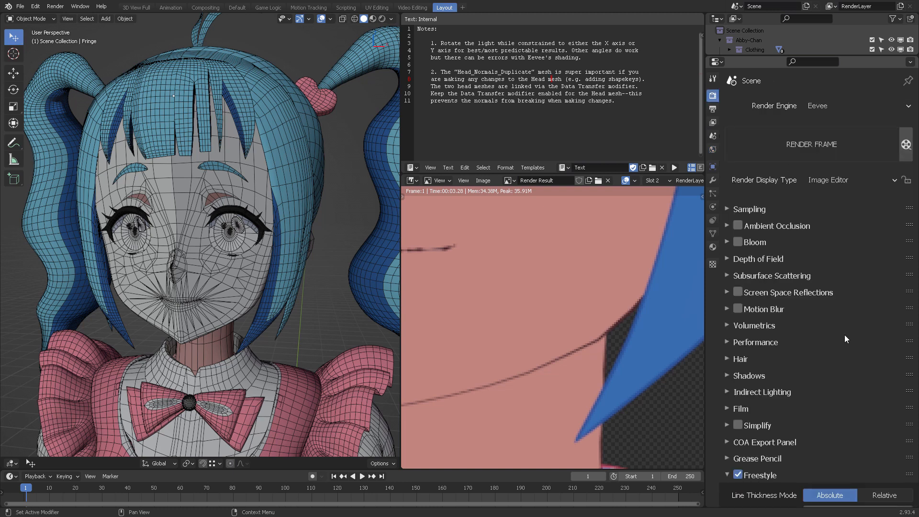
scroll(823, 340, down, 1)
click(763, 388)
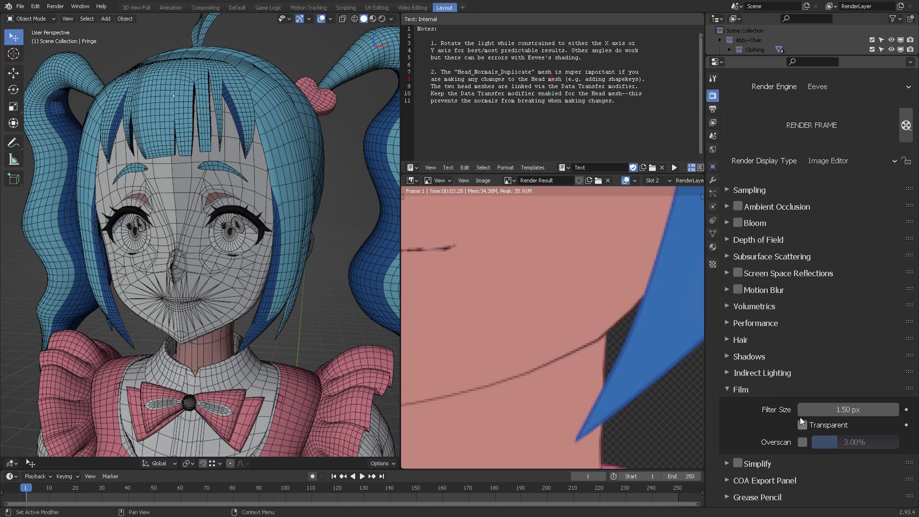
click(728, 388)
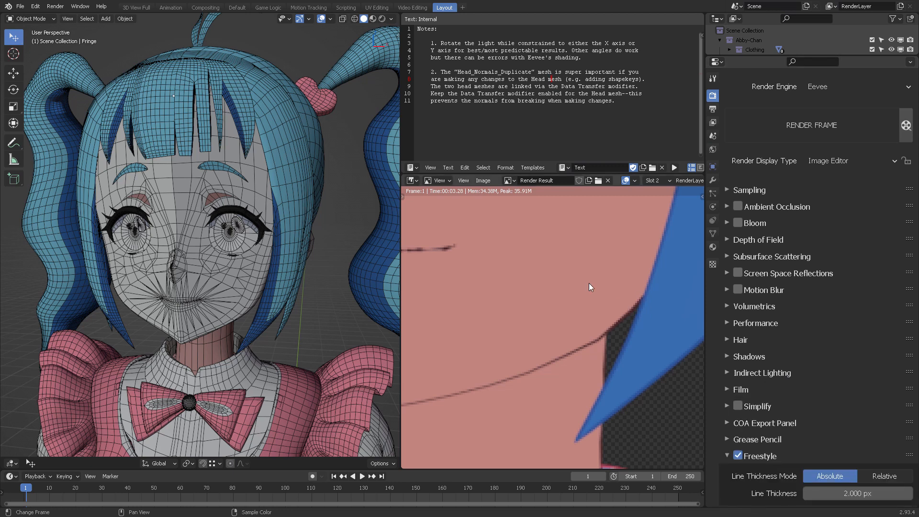
key(F12)
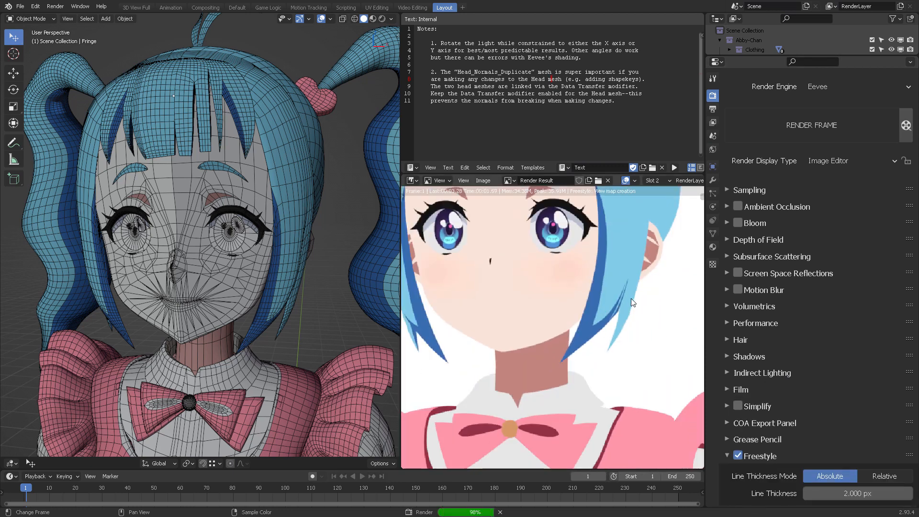
Examine the outlines of the jaw, cheek, mouth and neck against the white background in the render.
scroll(631, 307, down, 1)
mouse_move(626, 300)
middle_down()
mouse_move(630, 309)
mouse_move(628, 270)
mouse_move(639, 287)
middle_up()
scroll(603, 331, up, 3)
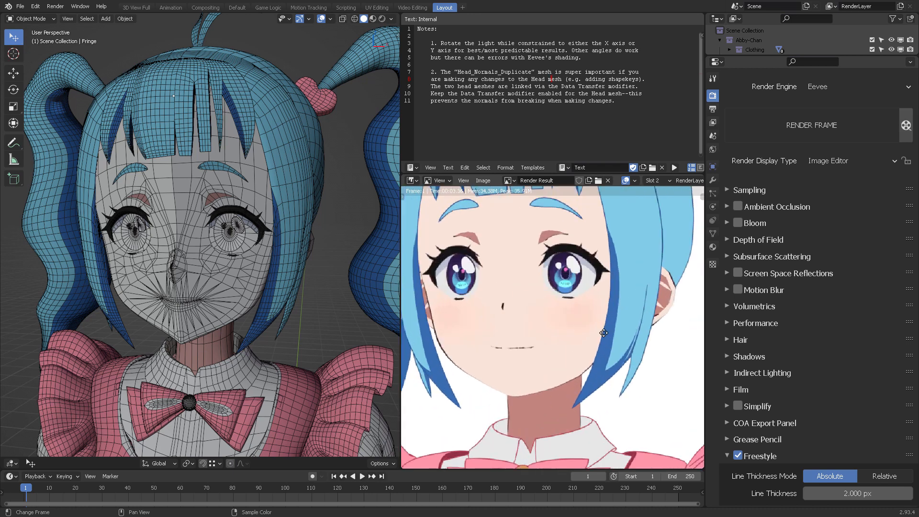
scroll(598, 313, up, 4)
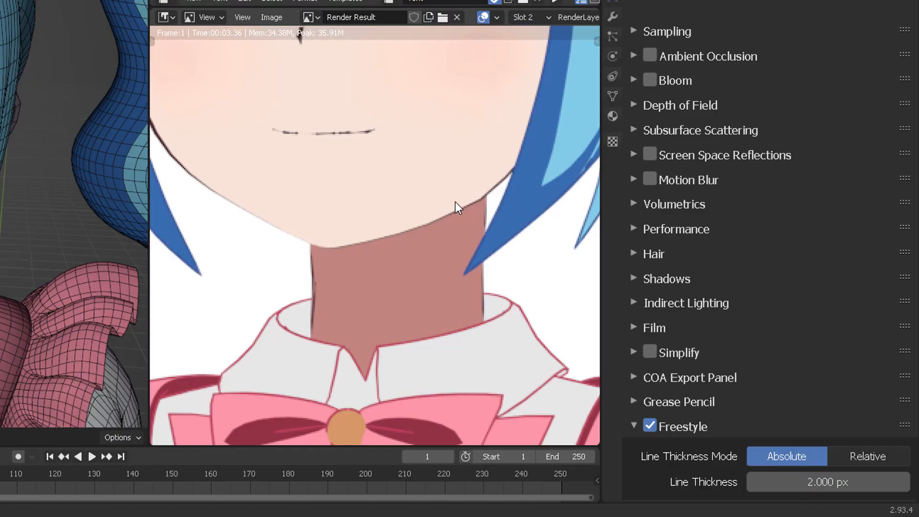
scroll(451, 206, down, 1)
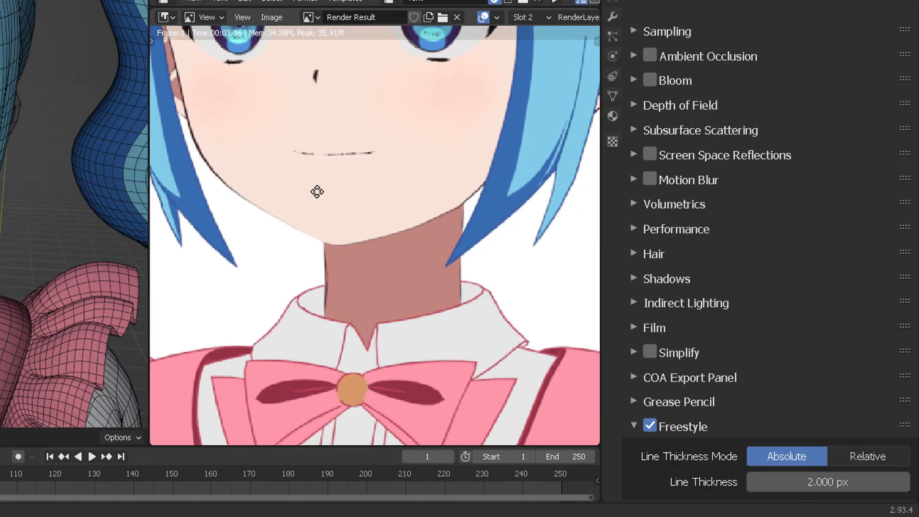
middle_drag(189, 128, 251, 260)
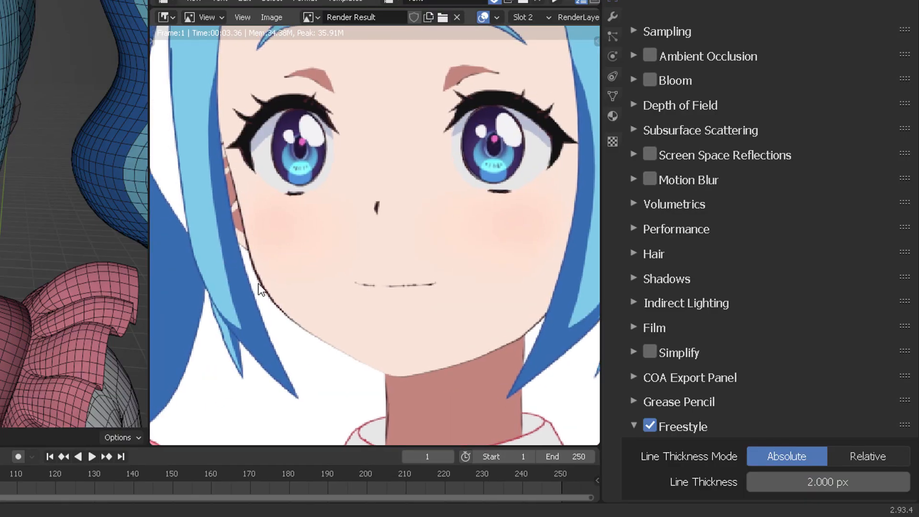
middle_drag(379, 285, 353, 232)
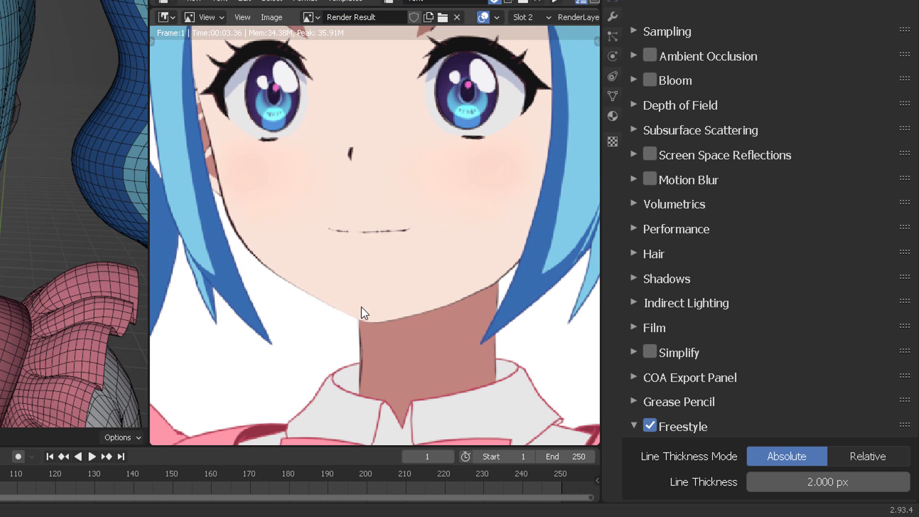
scroll(422, 287, down, 2)
mouse_move(413, 318)
middle_down()
mouse_move(406, 299)
mouse_move(398, 331)
mouse_move(399, 323)
middle_up()
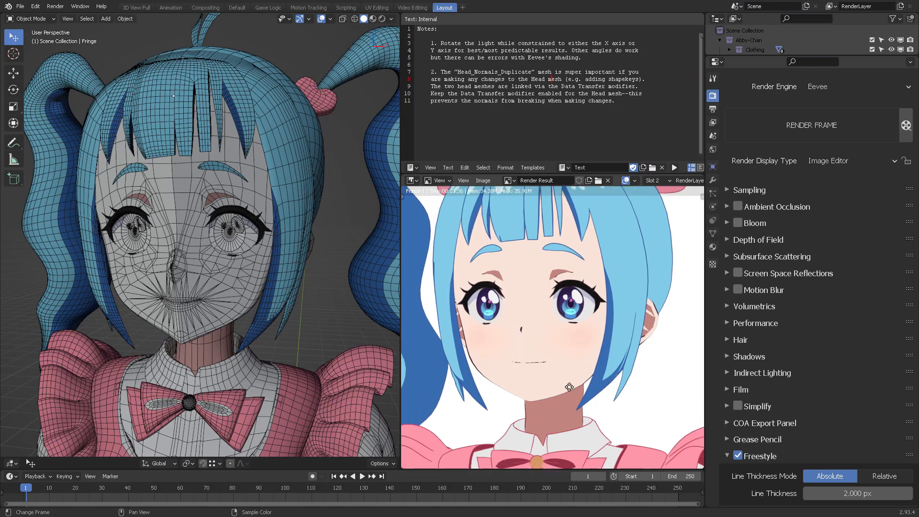
middle_drag(569, 387, 564, 389)
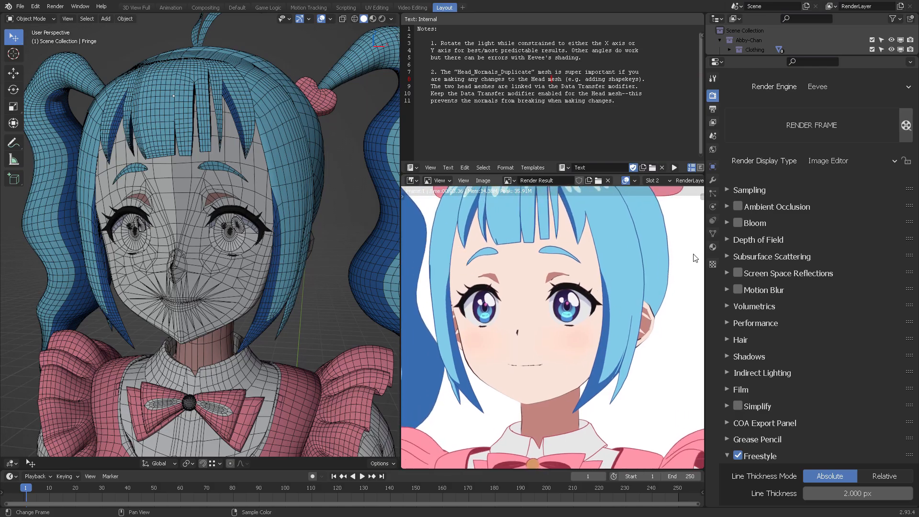
Inspect the line variation along both arms and down to the hand in the rendered image.
scroll(604, 317, down, 4)
middle_drag(619, 337, 625, 302)
scroll(584, 301, up, 1)
mouse_move(590, 334)
middle_down()
mouse_move(584, 311)
mouse_move(592, 316)
middle_up()
scroll(593, 315, down, 1)
middle_drag(514, 347, 616, 322)
scroll(541, 326, up, 4)
scroll(557, 336, up, 2)
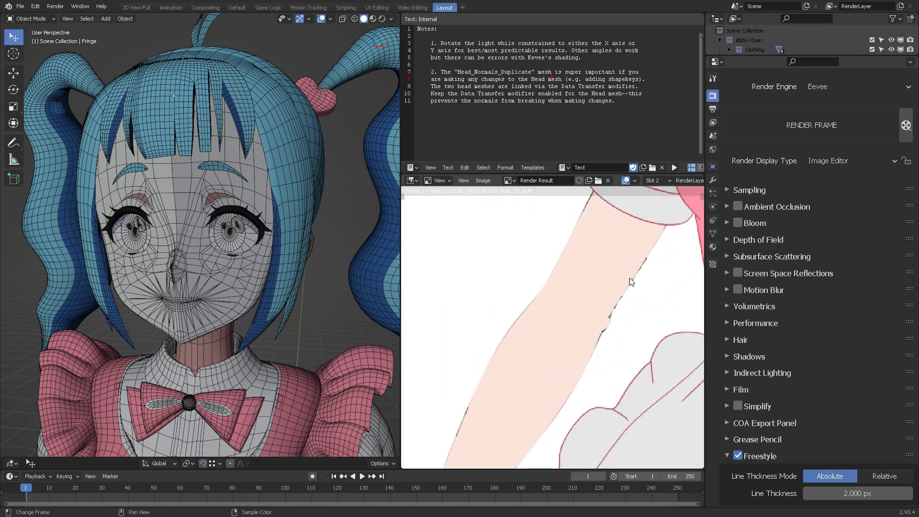
scroll(576, 313, down, 3)
scroll(591, 349, up, 1)
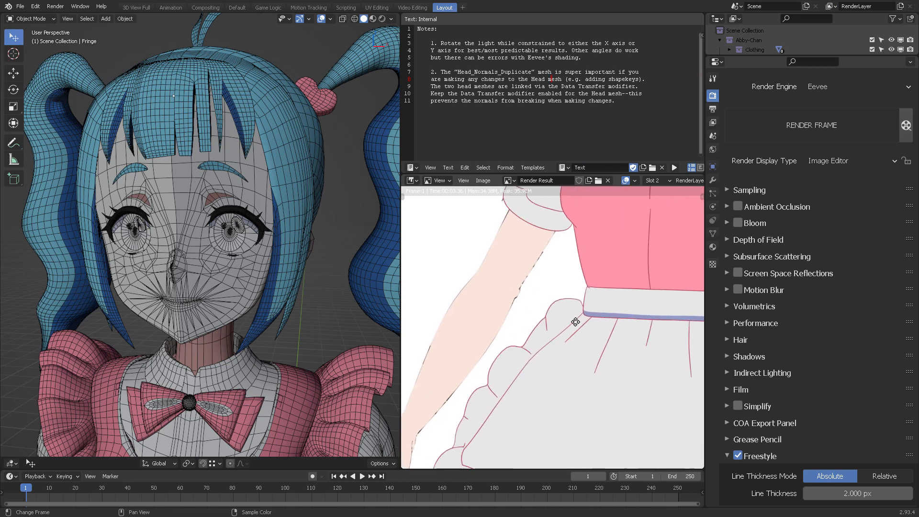
scroll(618, 340, up, 2)
middle_drag(618, 340, 509, 344)
middle_drag(673, 262, 562, 264)
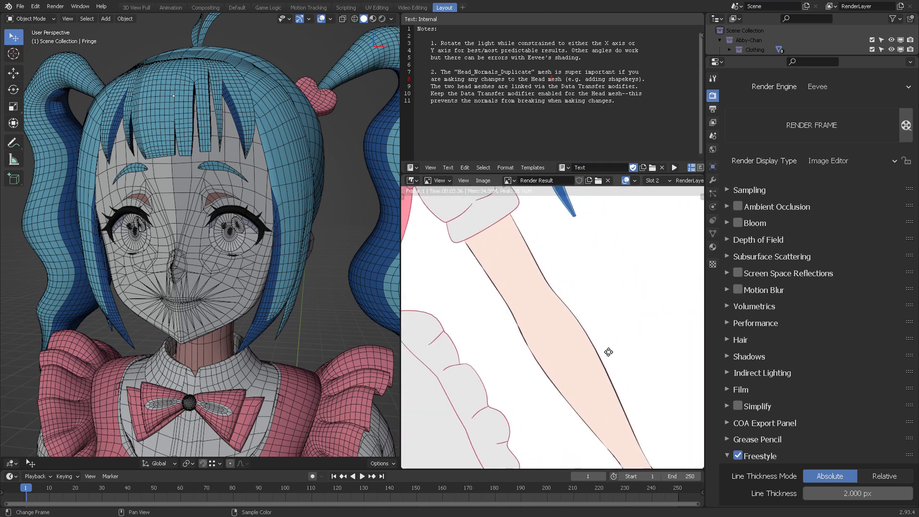
middle_drag(606, 375, 579, 319)
middle_drag(614, 346, 626, 273)
scroll(623, 326, up, 2)
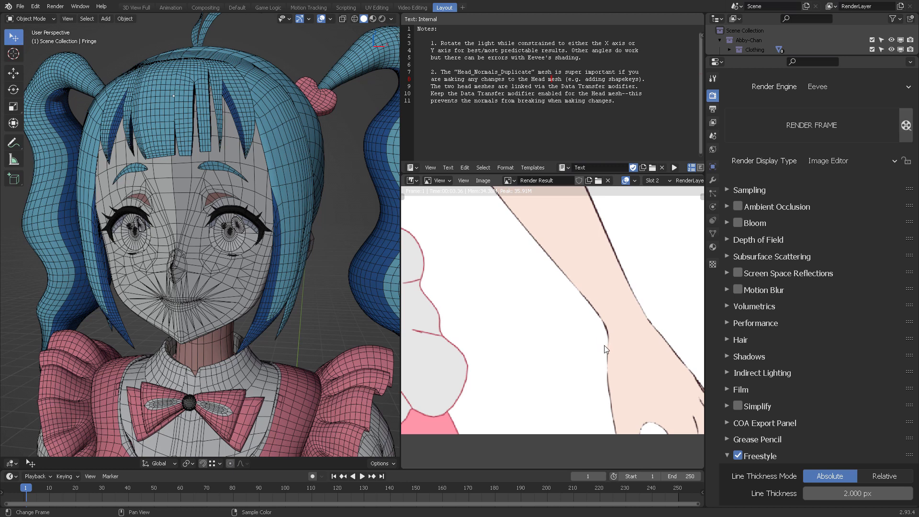
Return to the face in the rendered image and review the lines around the cheek, eyes and mouth.
scroll(579, 335, down, 4)
middle_drag(576, 304, 615, 363)
mouse_move(568, 229)
middle_down()
mouse_move(589, 278)
mouse_move(580, 303)
mouse_move(601, 359)
middle_up()
scroll(601, 358, up, 4)
middle_drag(564, 300, 630, 323)
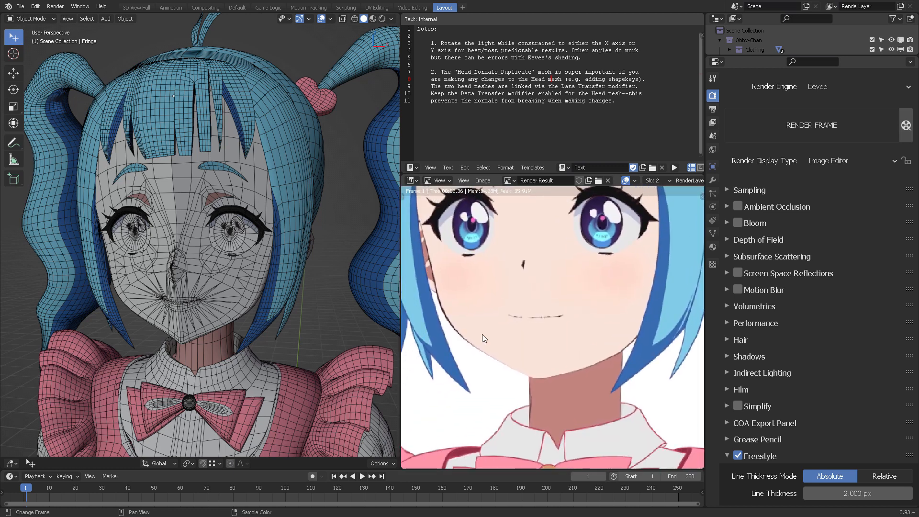
middle_drag(434, 242, 438, 304)
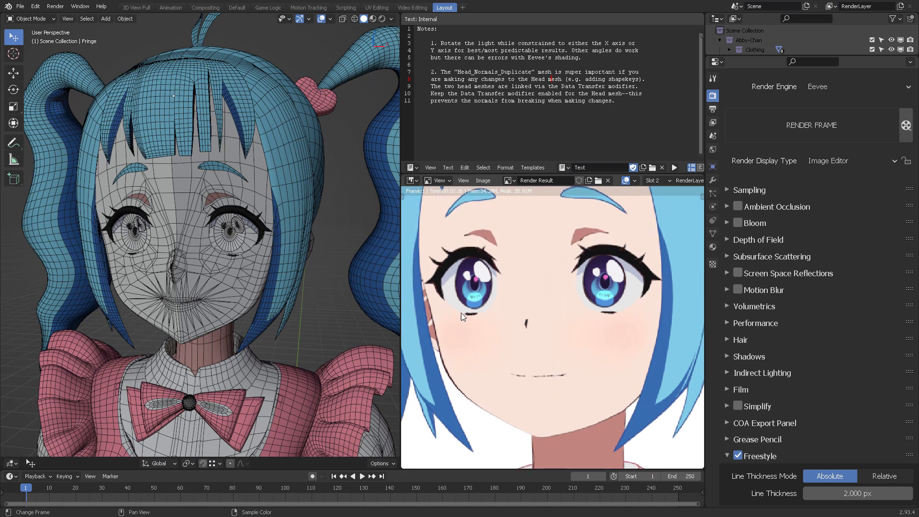
scroll(542, 305, down, 2)
middle_drag(573, 239, 558, 295)
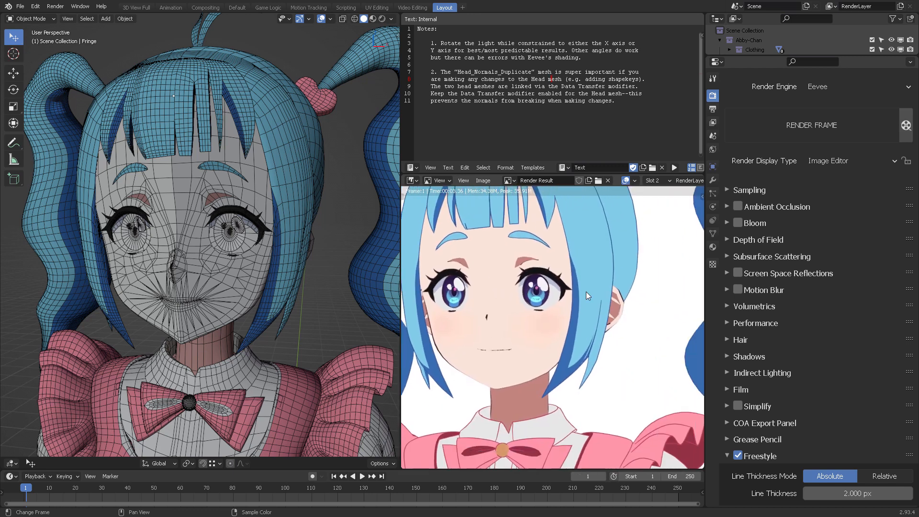
Examine the outlines of the ear, side hair and face in the rendered image.
scroll(619, 295, up, 4)
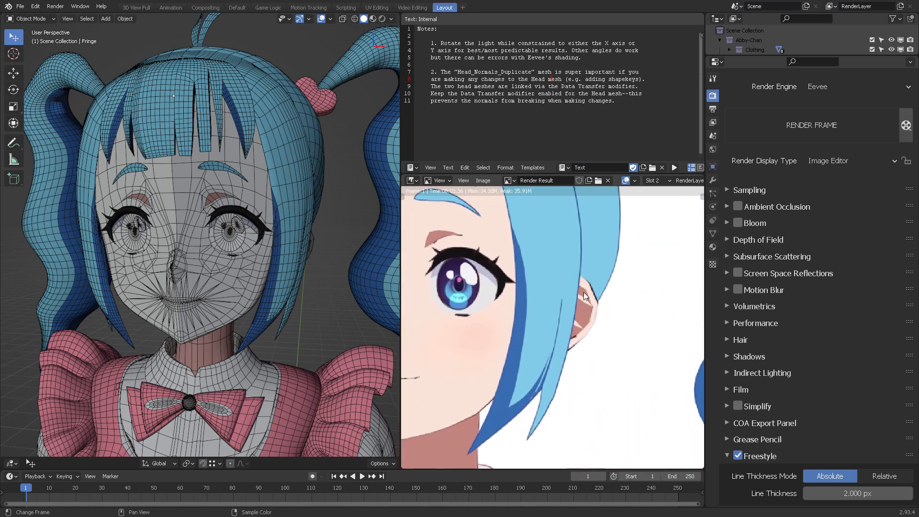
scroll(529, 323, down, 4)
middle_drag(489, 325, 599, 292)
scroll(581, 317, up, 2)
scroll(589, 332, down, 1)
scroll(598, 336, down, 1)
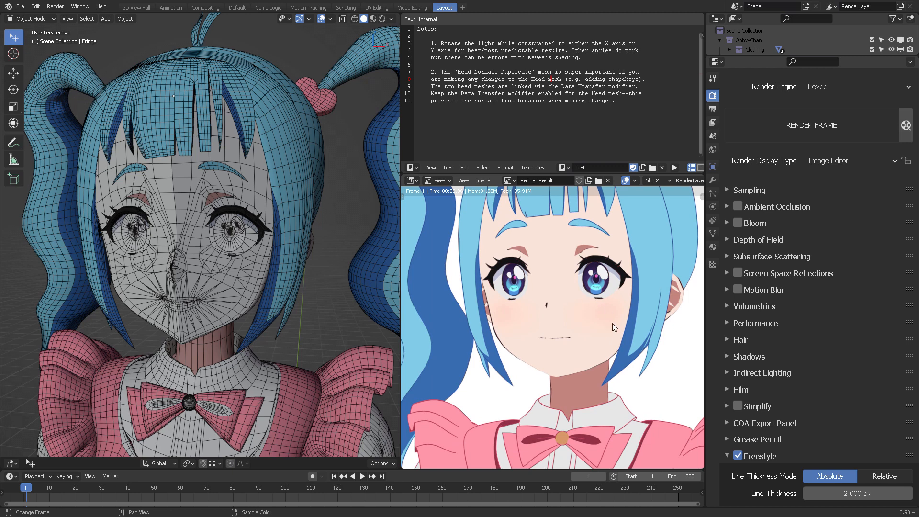
Inspect the mouth, jaw and cheek lines in the render close up and at bust view.
scroll(575, 319, down, 1)
middle_drag(568, 320, 566, 334)
scroll(575, 322, up, 1)
scroll(578, 334, down, 1)
scroll(578, 335, up, 1)
scroll(574, 335, down, 1)
scroll(574, 332, up, 2)
scroll(578, 328, up, 1)
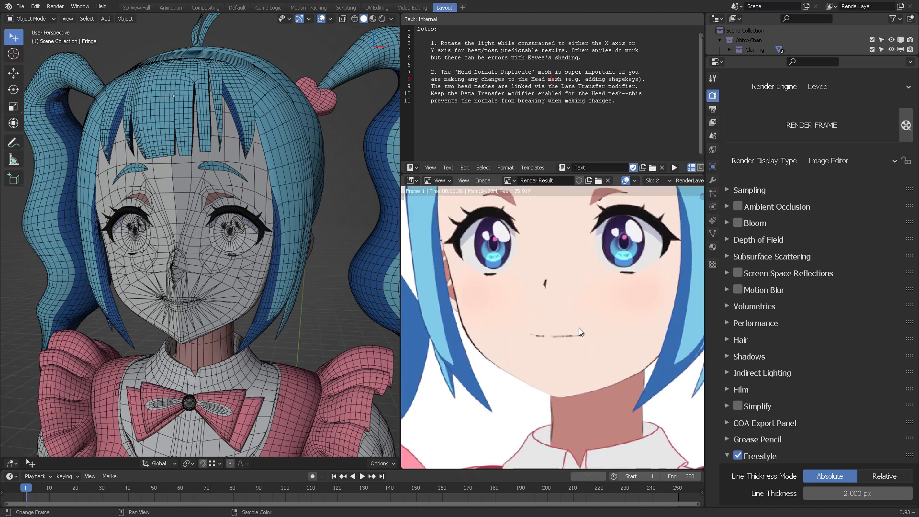
scroll(579, 327, down, 2)
scroll(578, 328, down, 1)
scroll(579, 327, down, 1)
scroll(579, 328, up, 2)
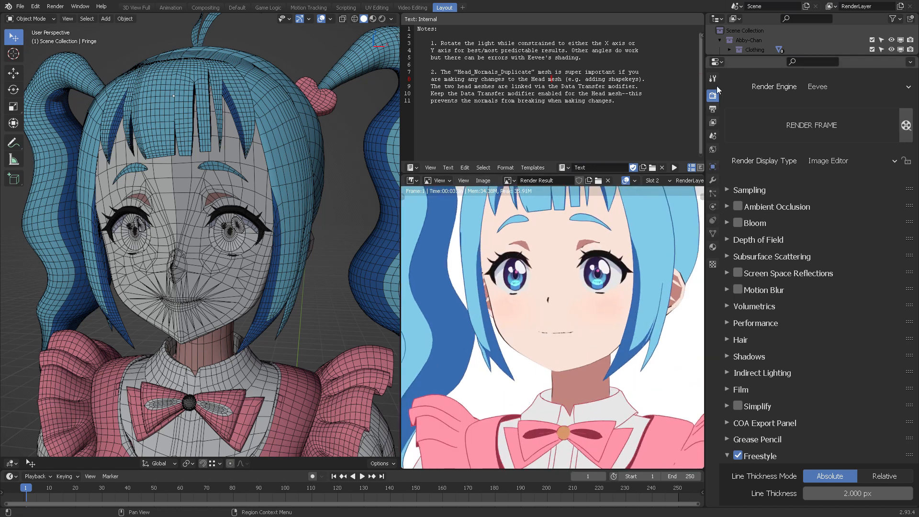
Set the base thickness of the Body Freestyle line style to 2.54 and render the frame.
click(713, 109)
click(713, 122)
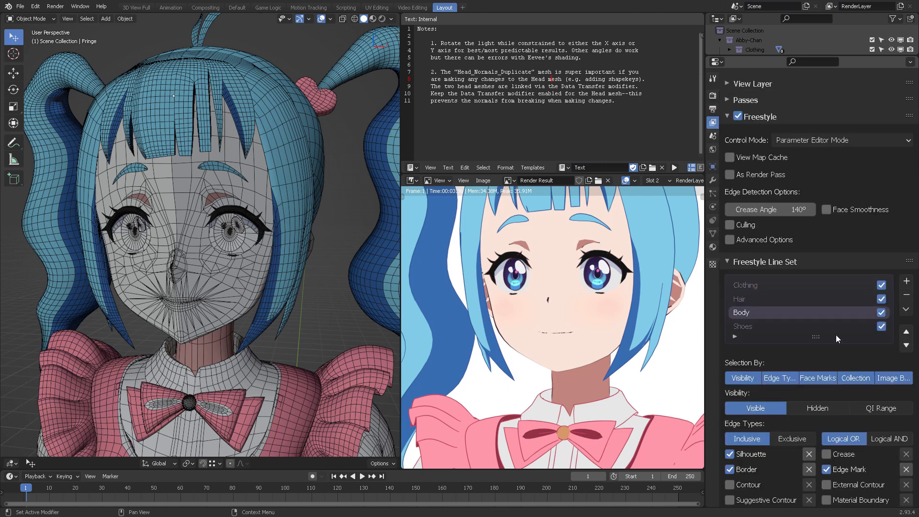
scroll(840, 354, down, 8)
scroll(844, 369, down, 8)
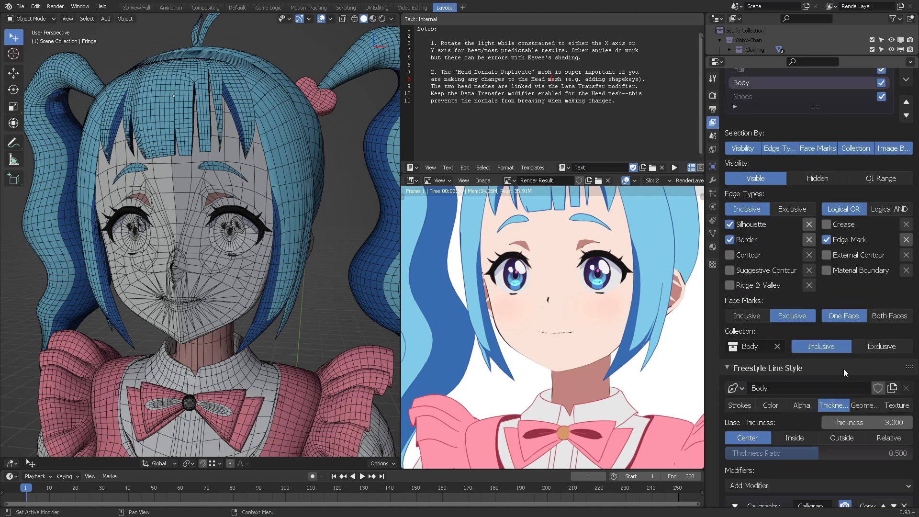
click(857, 346)
text(2.54)
key(Return)
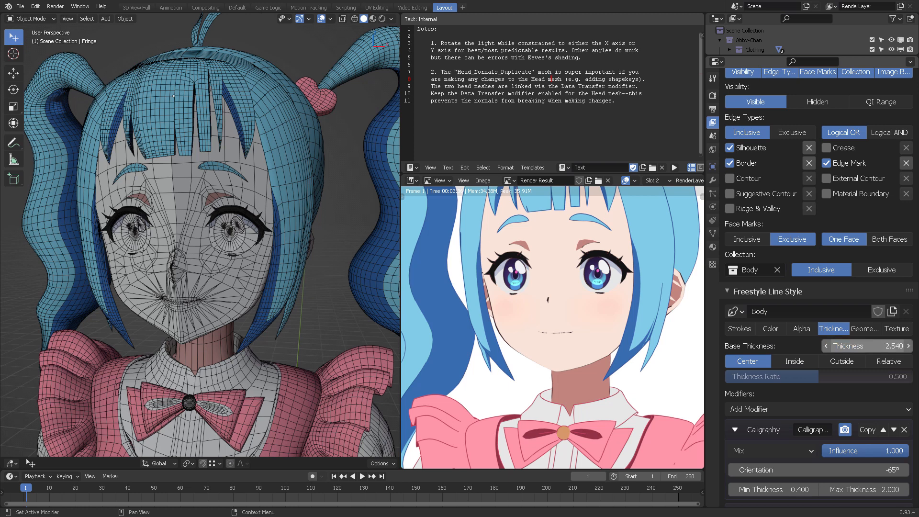
scroll(829, 334, down, 7)
scroll(831, 339, down, 2)
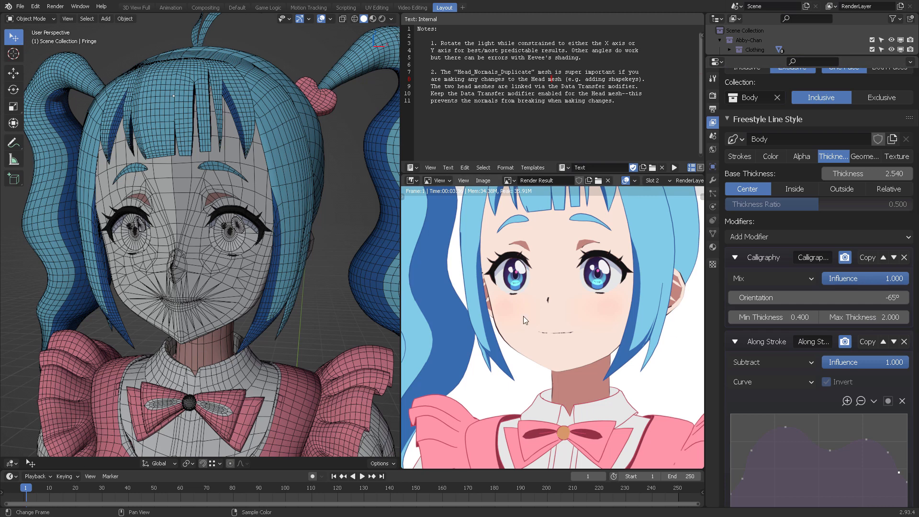
key(F12)
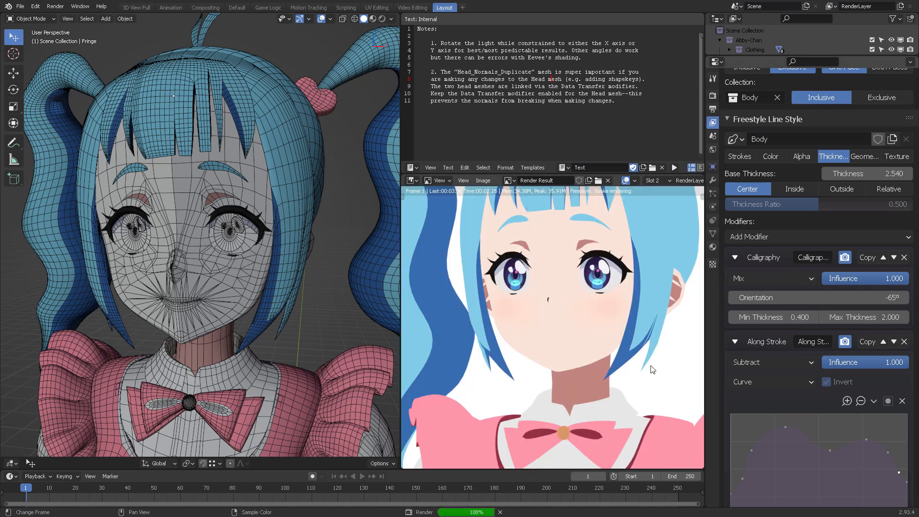
Set the maximum thickness of the Body line style's Calligraphy modifier to 1.
click(865, 317)
text(1)
key(Return)
scroll(839, 370, down, 3)
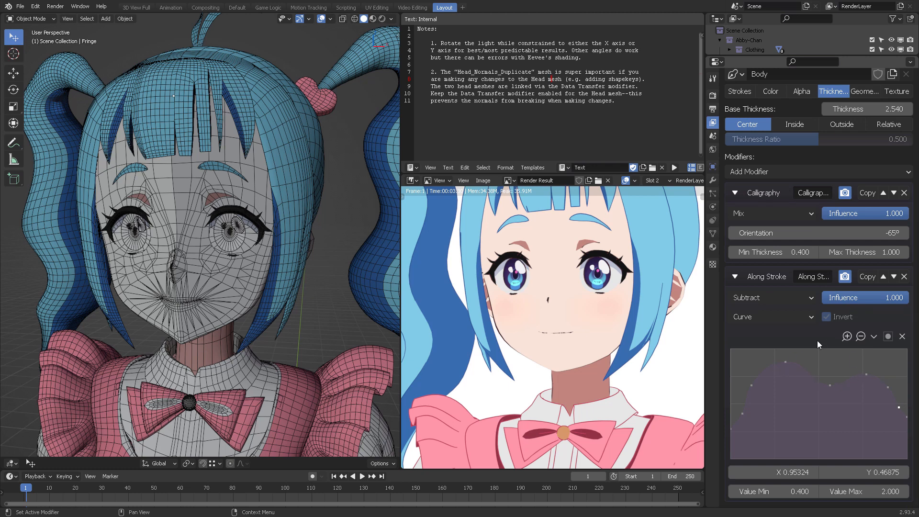
Switch the Along Stroke modifier's blend mode to Mix, then render the frame and check the face lines.
click(762, 297)
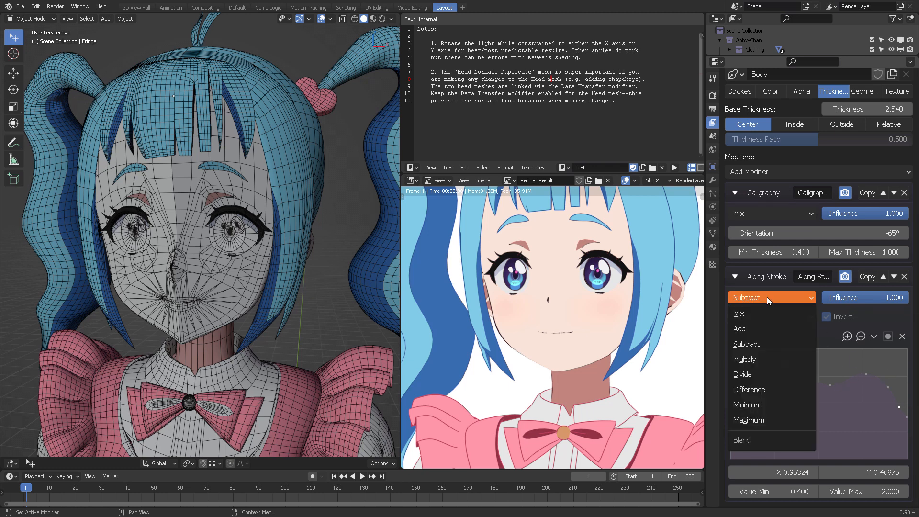
click(760, 315)
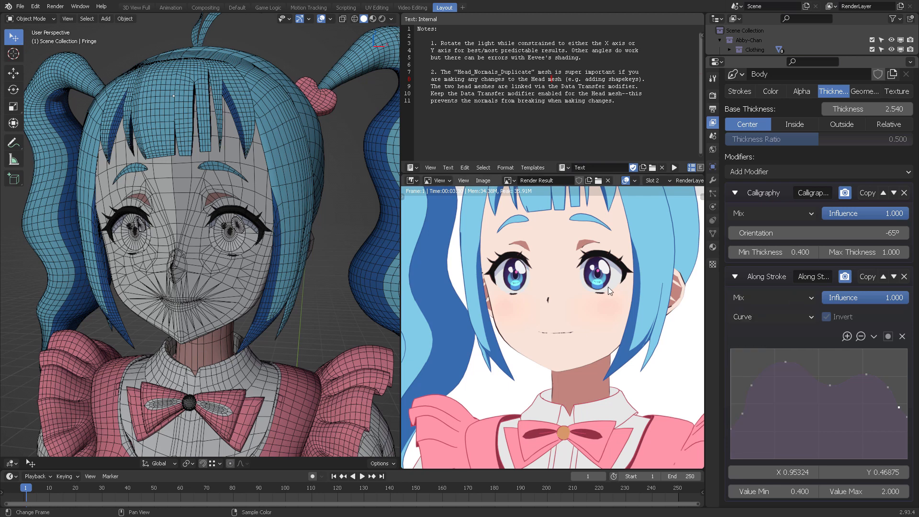
key(F12)
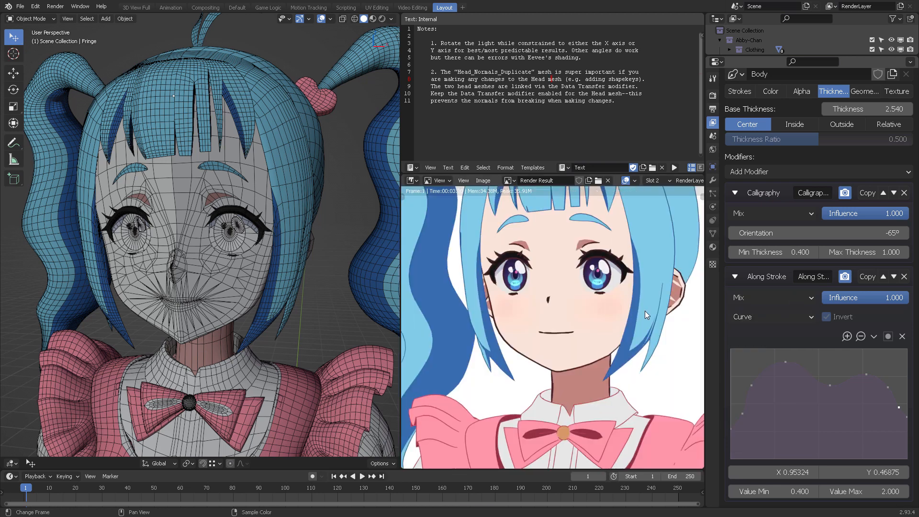
mouse_move(599, 324)
middle_down()
mouse_move(597, 294)
mouse_move(596, 334)
mouse_move(594, 319)
mouse_move(630, 380)
middle_up()
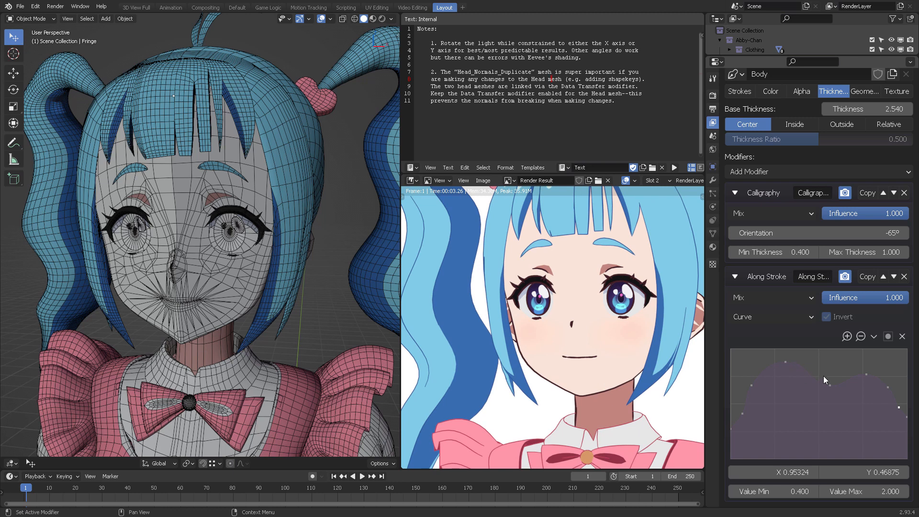
middle_drag(661, 353, 611, 319)
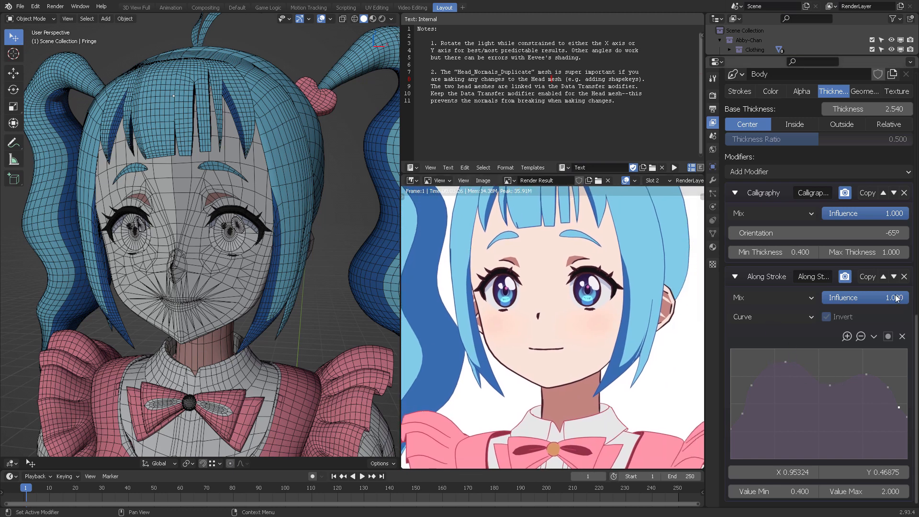
Set the Calligraphy modifier's maximum thickness to 1.3 and the Along Stroke modifier's maximum value to 1.5.
click(865, 253)
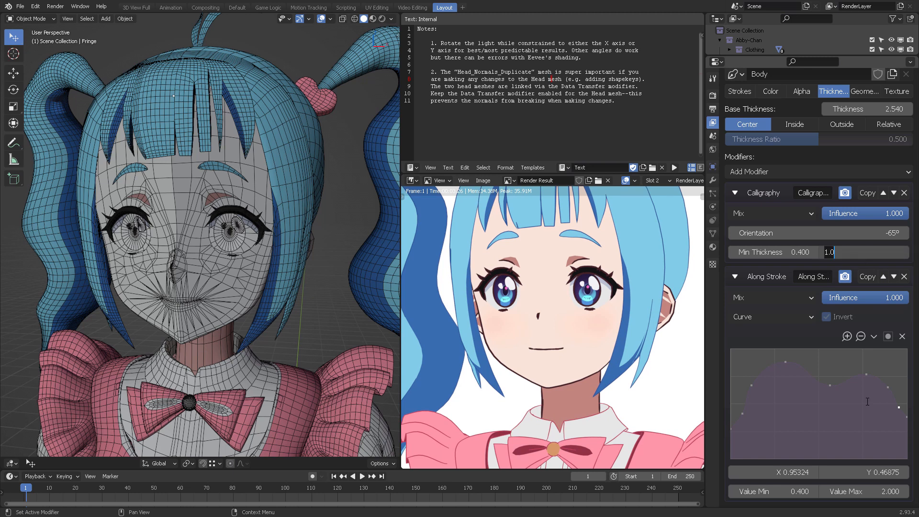
click(869, 485)
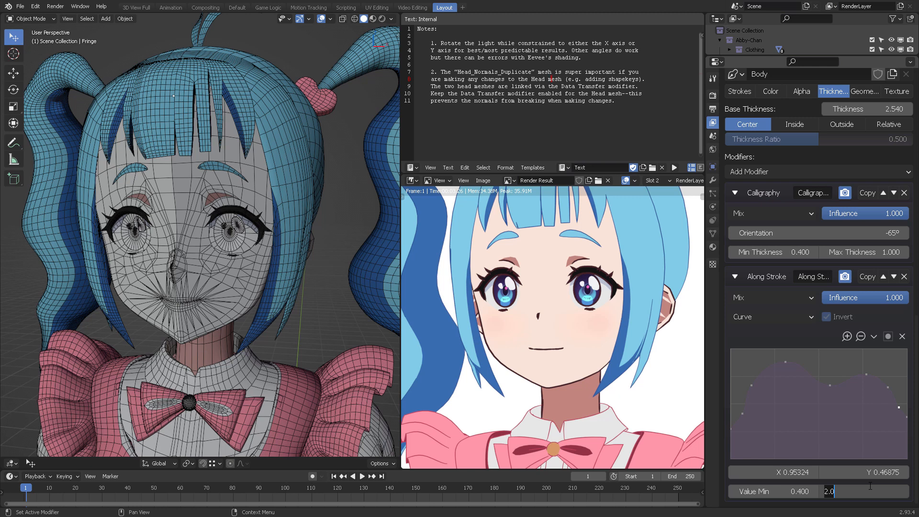
key(Return)
click(866, 253)
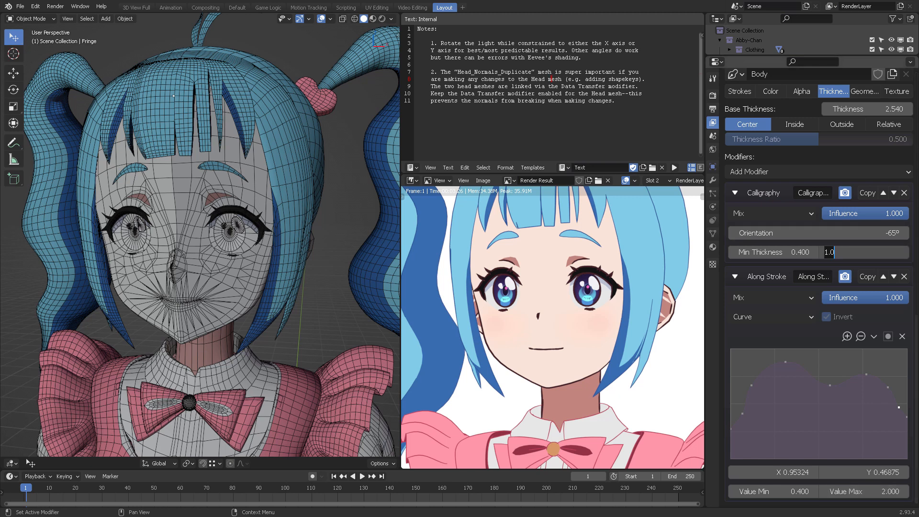
key(BackSpace)
text(3)
key(Return)
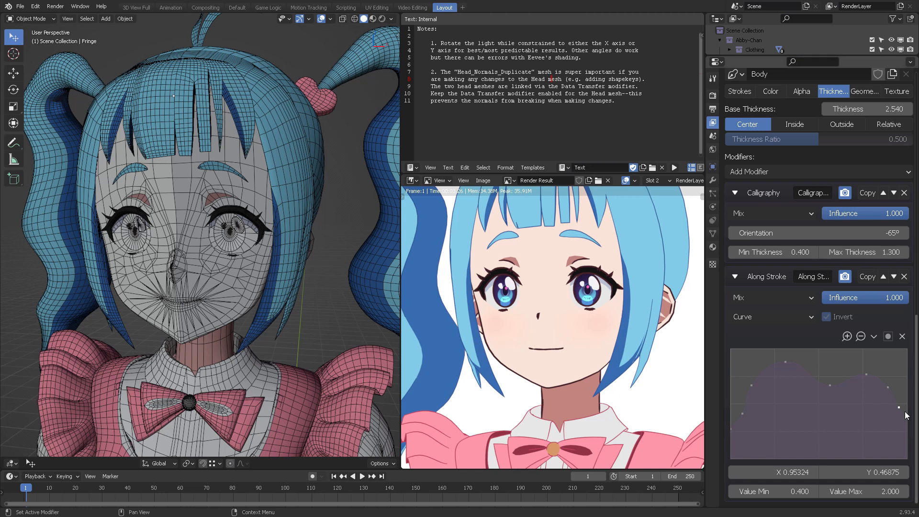
click(879, 489)
text(1.5)
key(Return)
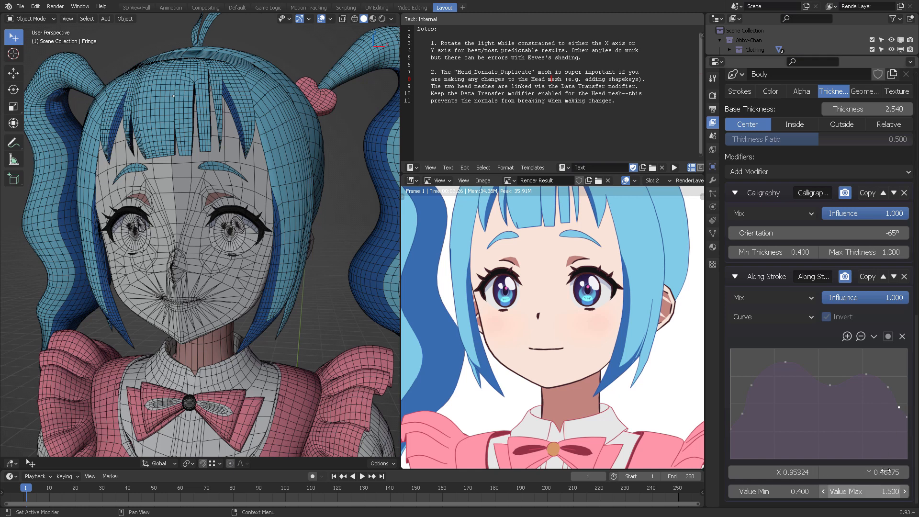
Set the Calligraphy modifier's orientation to -75° and render the frame.
click(851, 238)
text(-75)
key(Return)
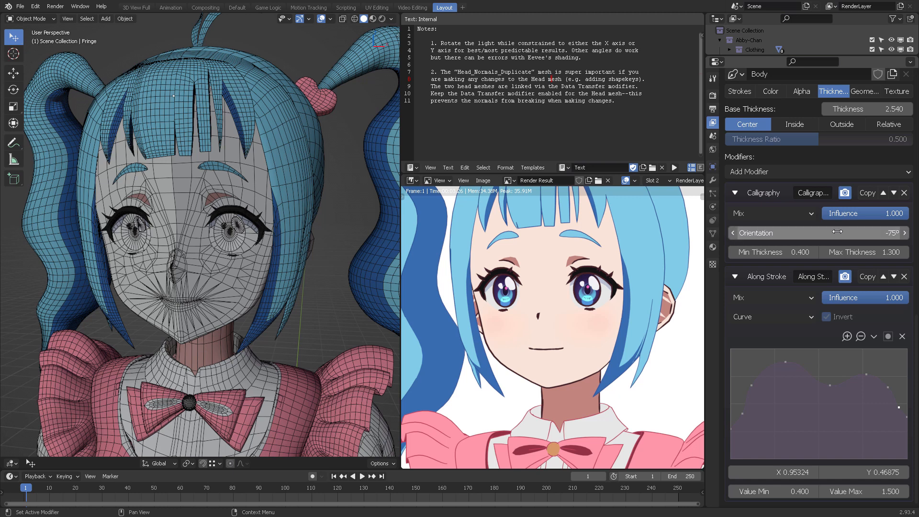
key(F12)
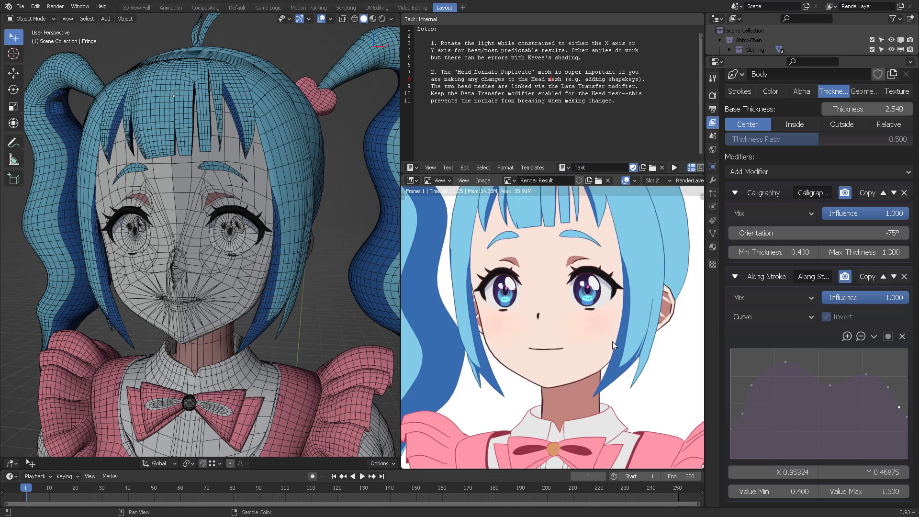
Examine the outlines of the face, hair and upper body in the new render.
scroll(612, 341, down, 1)
middle_drag(609, 341, 559, 239)
scroll(613, 307, down, 2)
middle_drag(580, 268, 608, 240)
middle_drag(606, 297, 558, 349)
scroll(607, 343, up, 3)
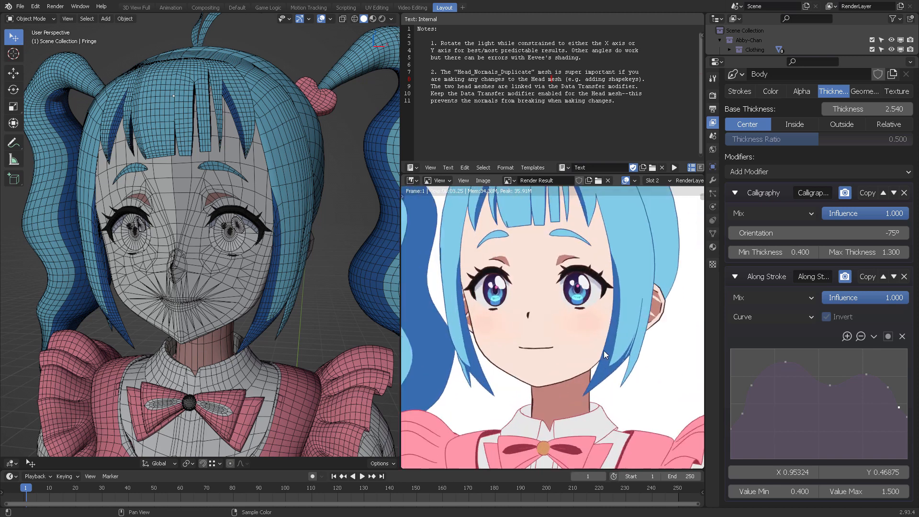
middle_drag(612, 334, 595, 390)
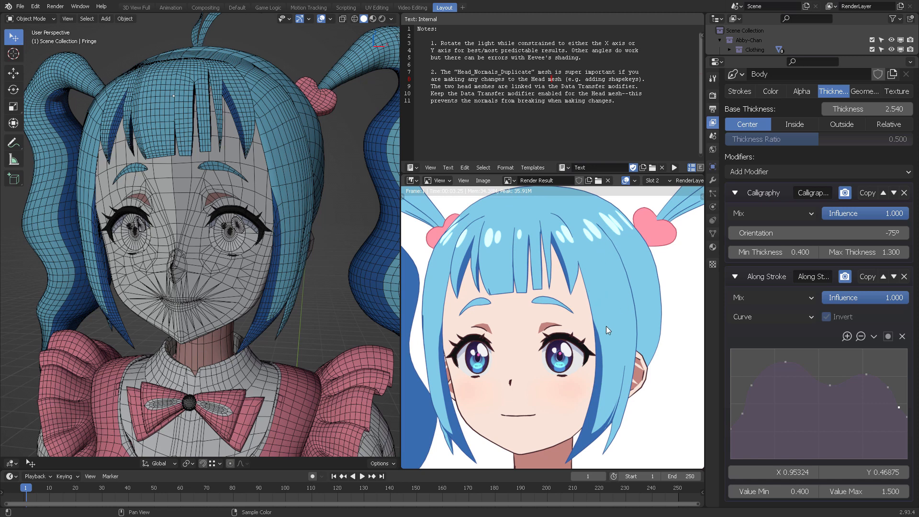
scroll(605, 320, down, 3)
middle_drag(614, 308, 583, 274)
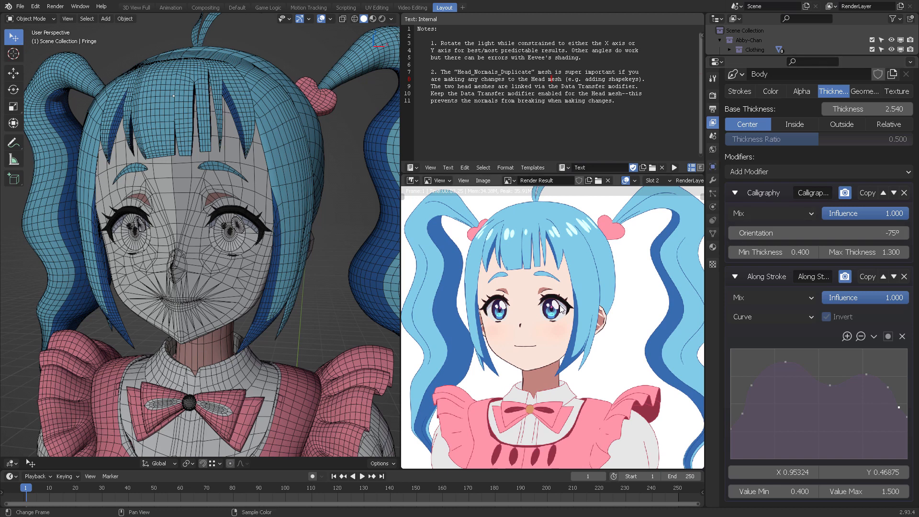
middle_drag(584, 288, 594, 291)
Select the head, hair, pigtail and heart meshes together and enter Edit Mode on them.
middle_drag(201, 232, 274, 151)
click(262, 148)
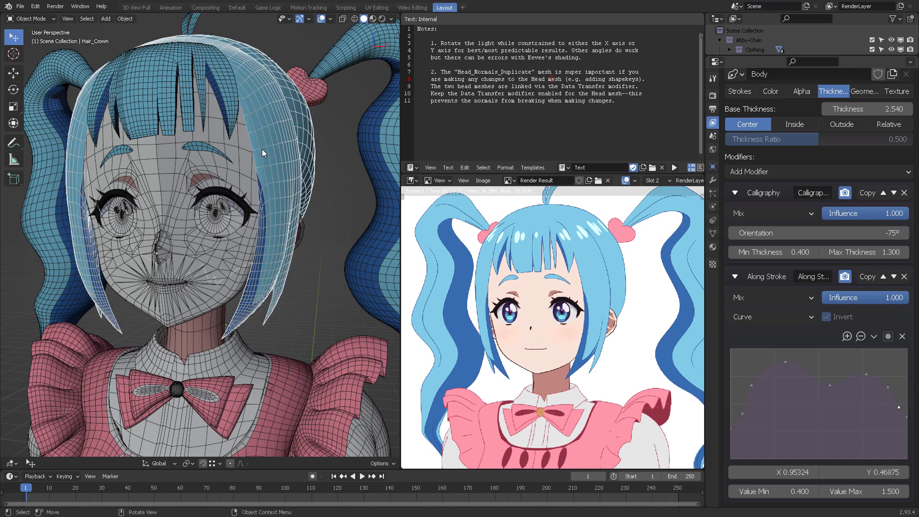
click(247, 154)
click(278, 148)
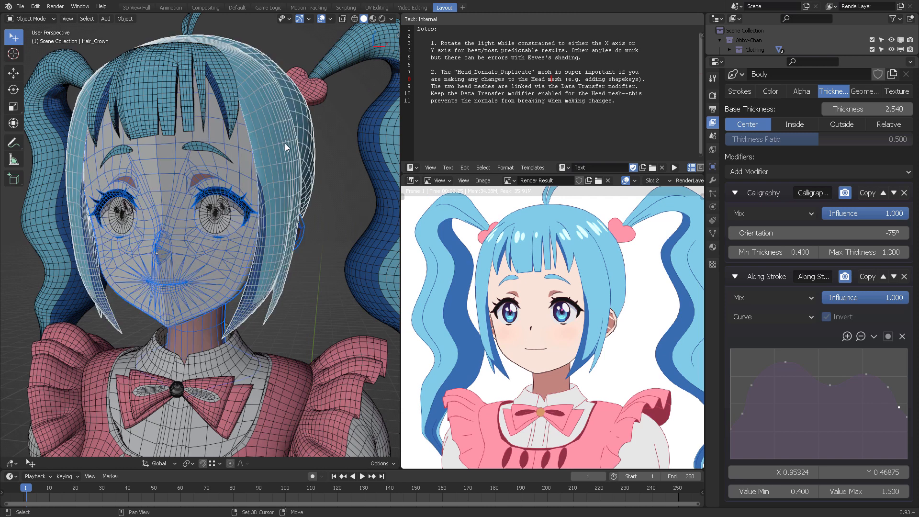
shift+click(221, 85)
shift+click(333, 59)
shift+click(308, 86)
shift+click(308, 89)
key(ctrl+Tab)
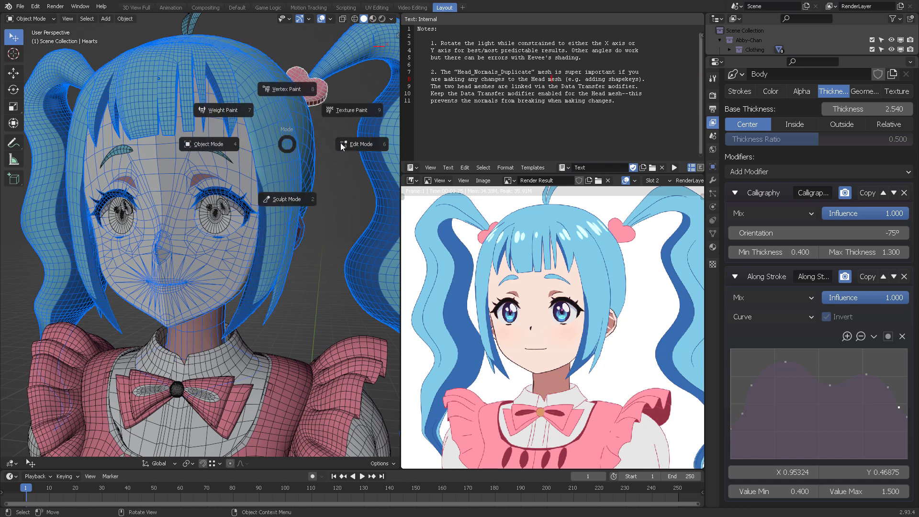
click(370, 138)
Clear the Freestyle face marks from the strip of faces beneath both eyes on the head mesh.
middle_drag(297, 198, 291, 200)
middle_drag(292, 200, 337, 206)
scroll(258, 202, down, 5)
scroll(282, 202, up, 3)
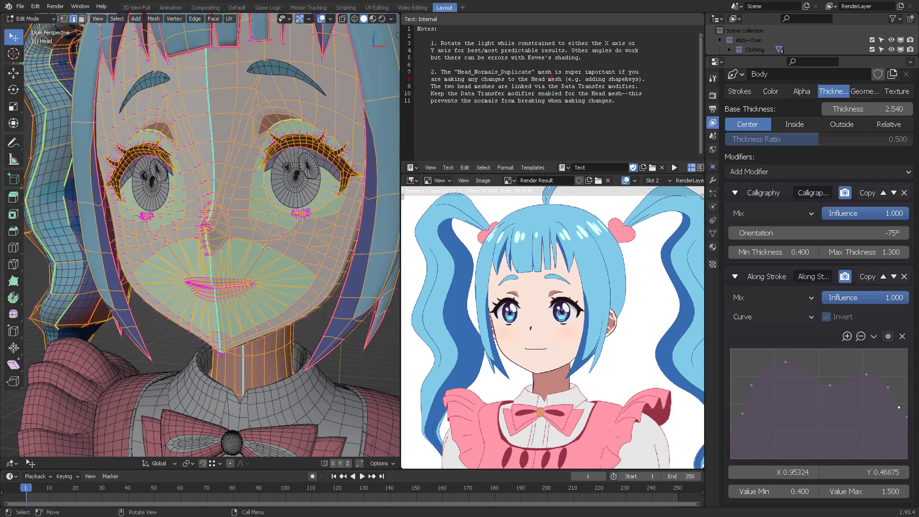
scroll(249, 231, up, 2)
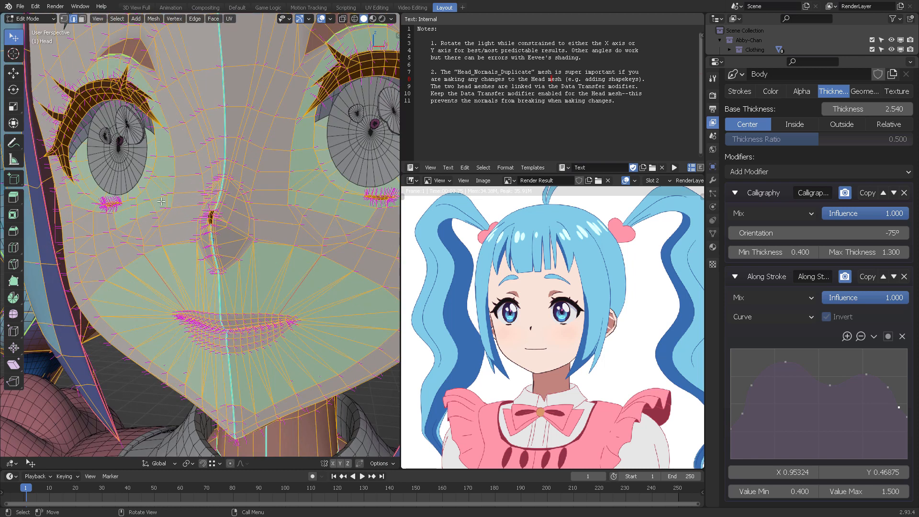
key(3)
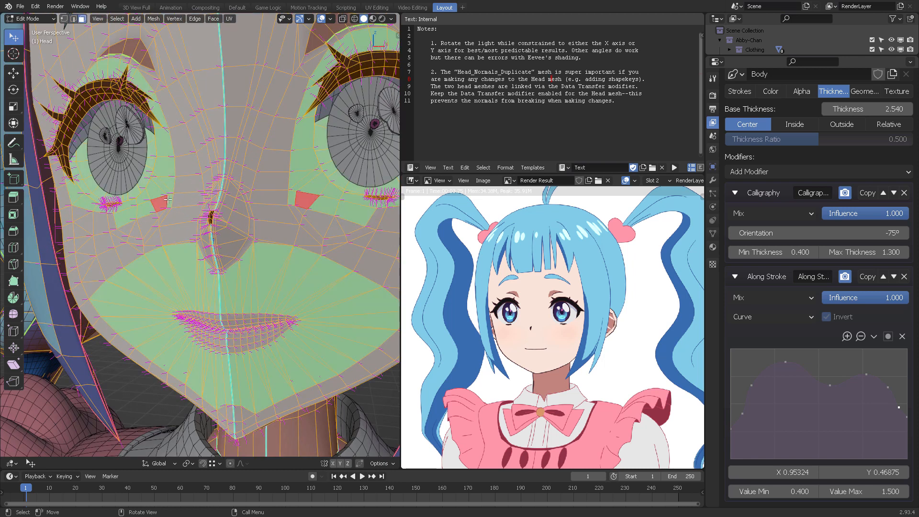
ctrl+click(160, 206)
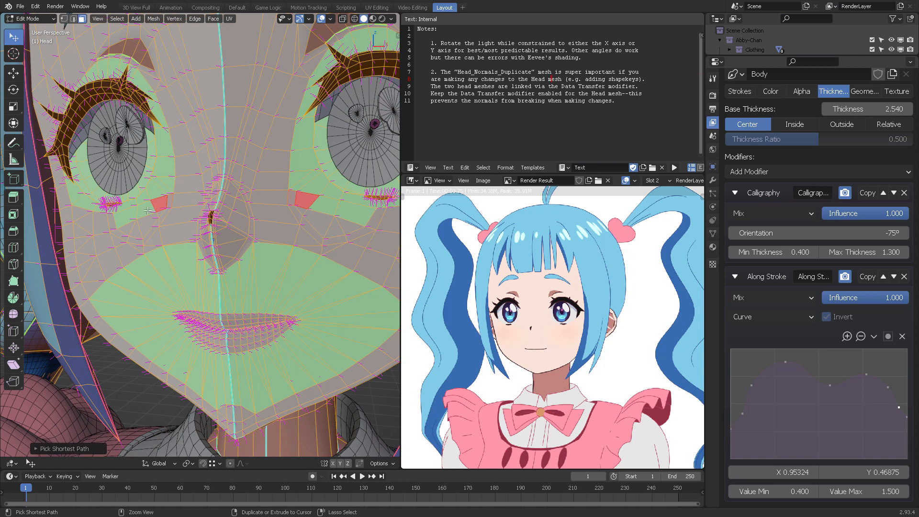
ctrl+click(146, 211)
ctrl+click(126, 216)
ctrl+click(113, 221)
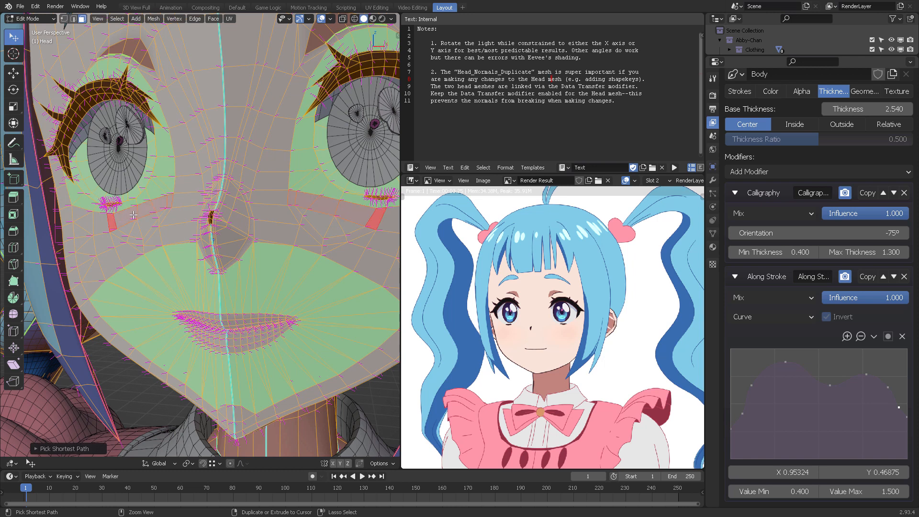
shift+click(133, 215)
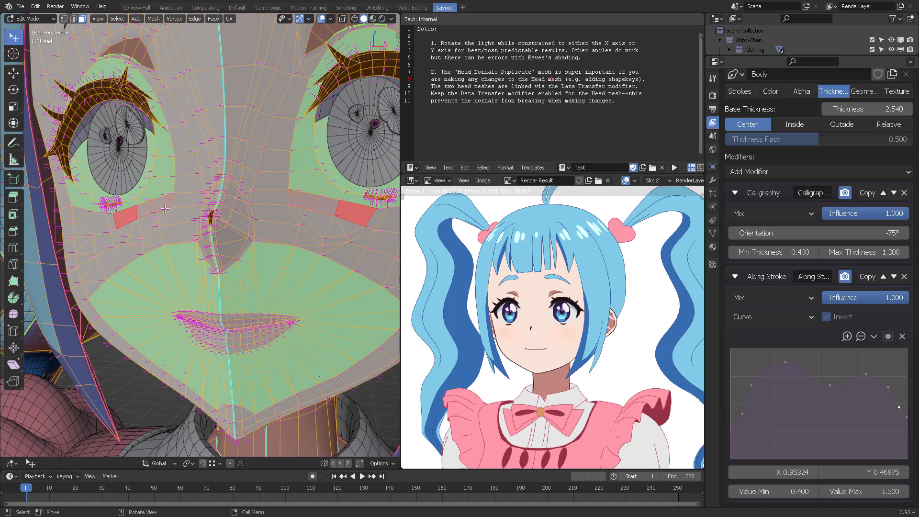
key(ctrl+f)
mouse_move(164, 209)
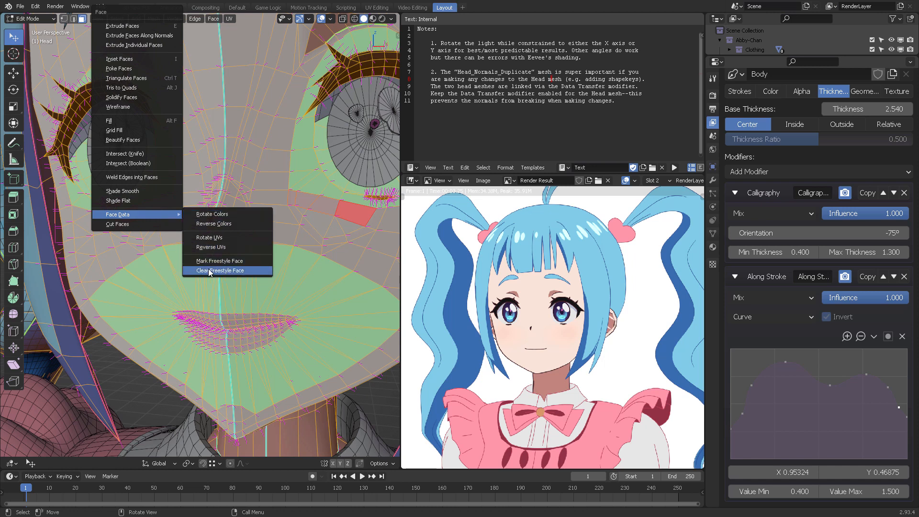
click(223, 275)
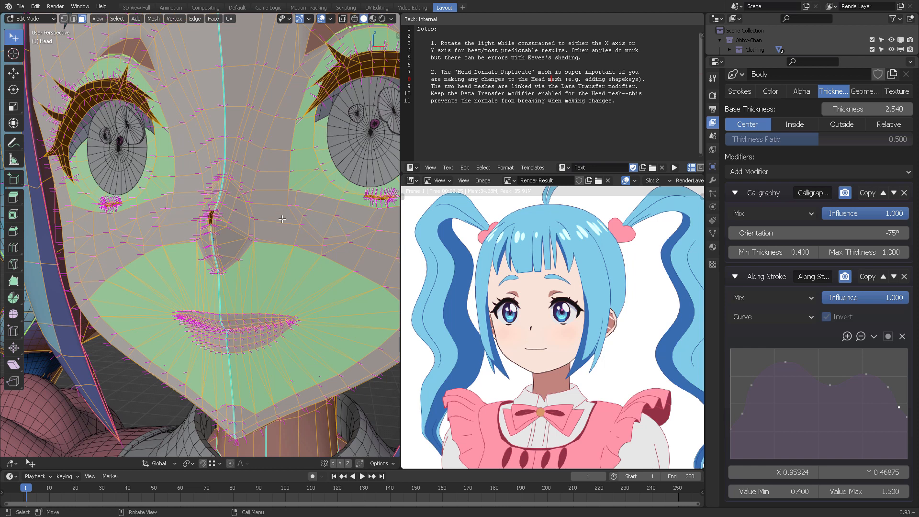
Set the Hair line style's Calligraphy orientation to -90° and render the frame.
scroll(277, 268, down, 3)
scroll(272, 268, down, 4)
middle_drag(277, 268, 299, 227)
scroll(286, 238, down, 1)
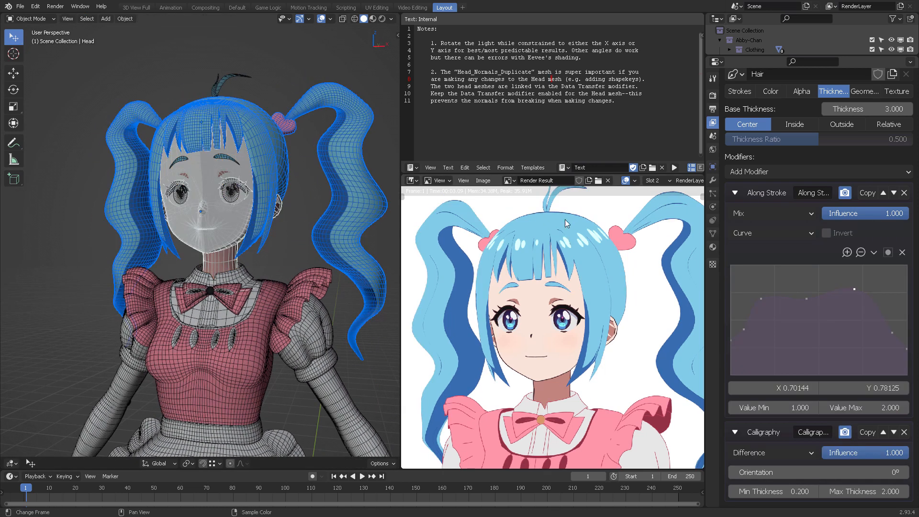
middle_drag(607, 331, 595, 351)
scroll(598, 277, down, 1)
middle_drag(603, 319, 592, 284)
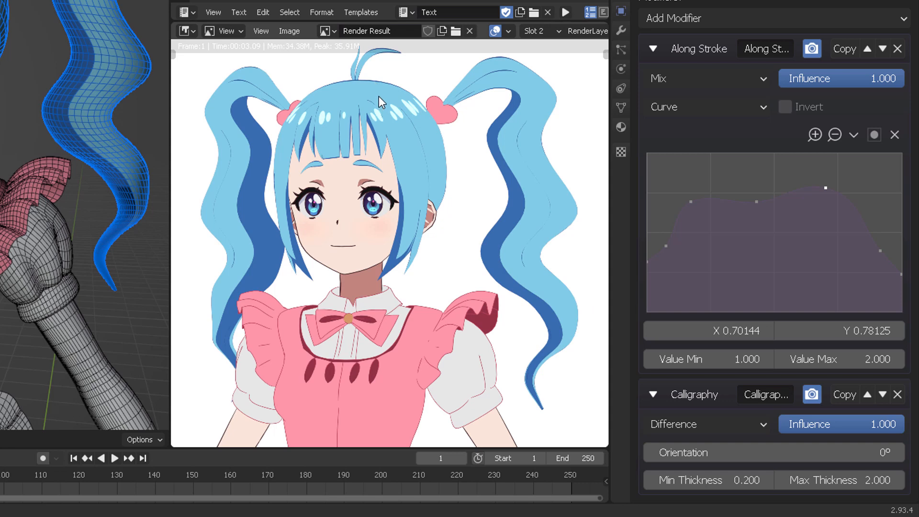
click(741, 452)
text(-90)
key(Return)
key(F12)
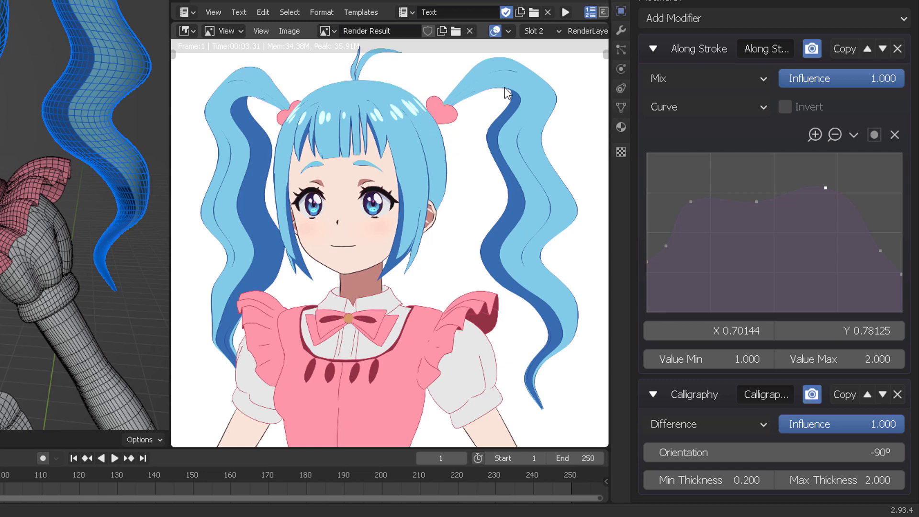
Inspect the rendered hair outlines, set the Hair style's Calligraphy orientation to 65° and render again.
scroll(495, 103, up, 6)
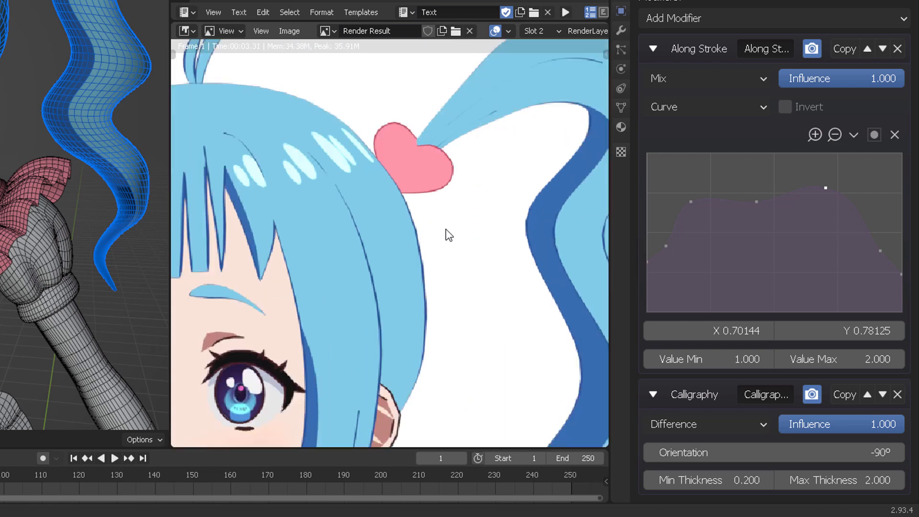
scroll(455, 252, down, 1)
middle_drag(451, 246, 519, 148)
scroll(449, 216, down, 3)
middle_drag(419, 255, 475, 217)
scroll(476, 221, up, 1)
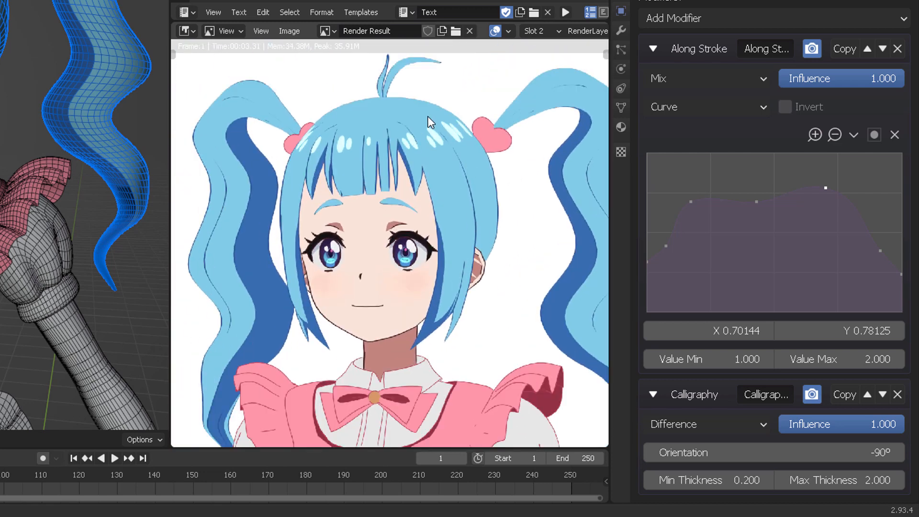
click(774, 452)
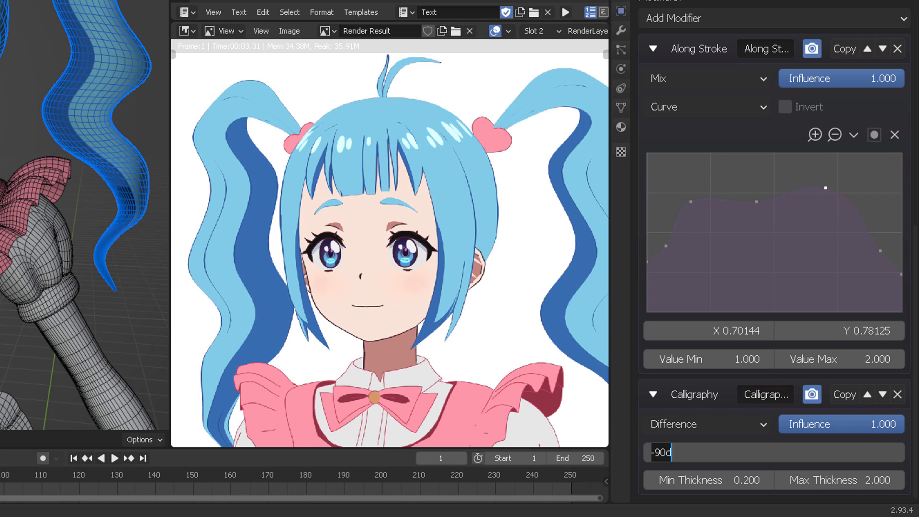
text(65)
key(Return)
key(F12)
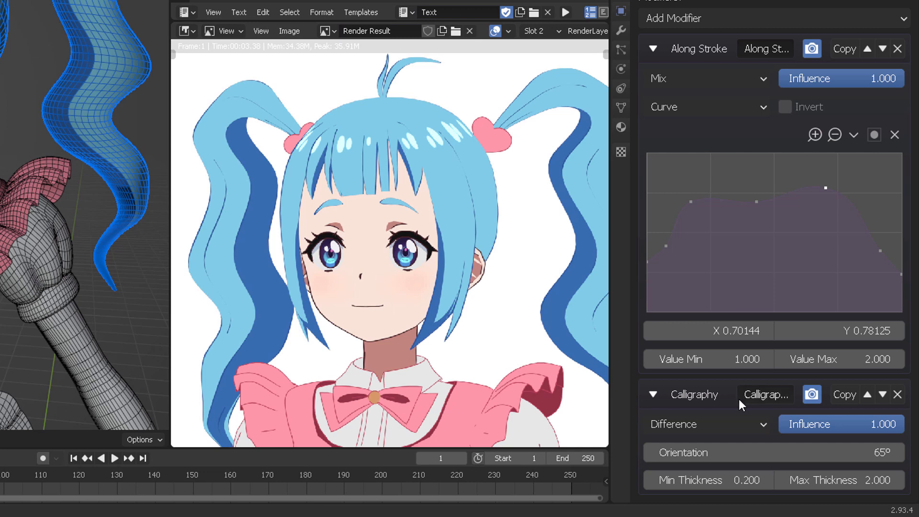
Switch the Hair style's Calligraphy modifier from Difference to Mix blending and render the frame.
click(693, 424)
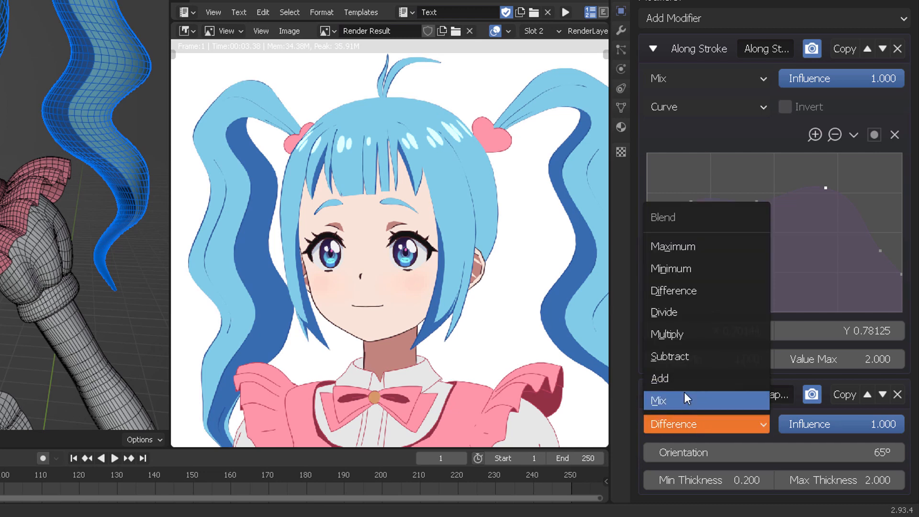
click(684, 399)
key(F12)
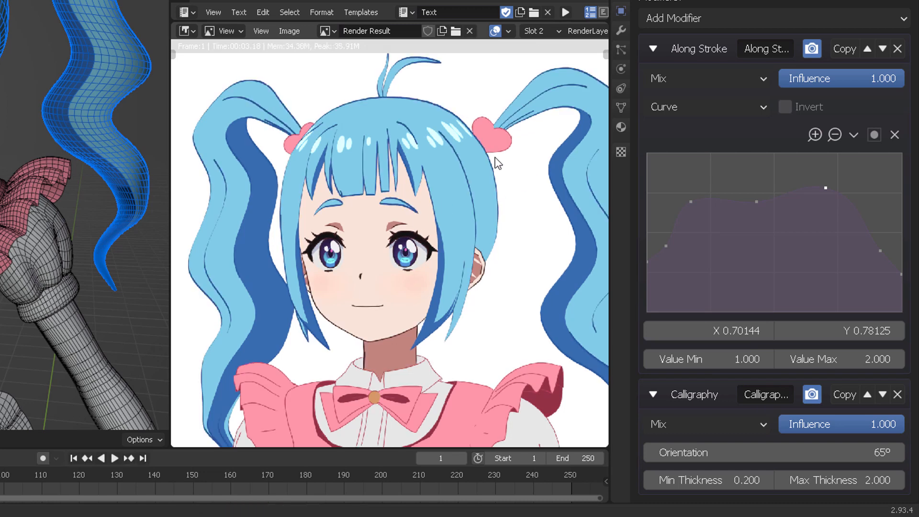
Set the Hair style's Calligraphy orientation to 0° and render the frame.
middle_drag(486, 222, 477, 179)
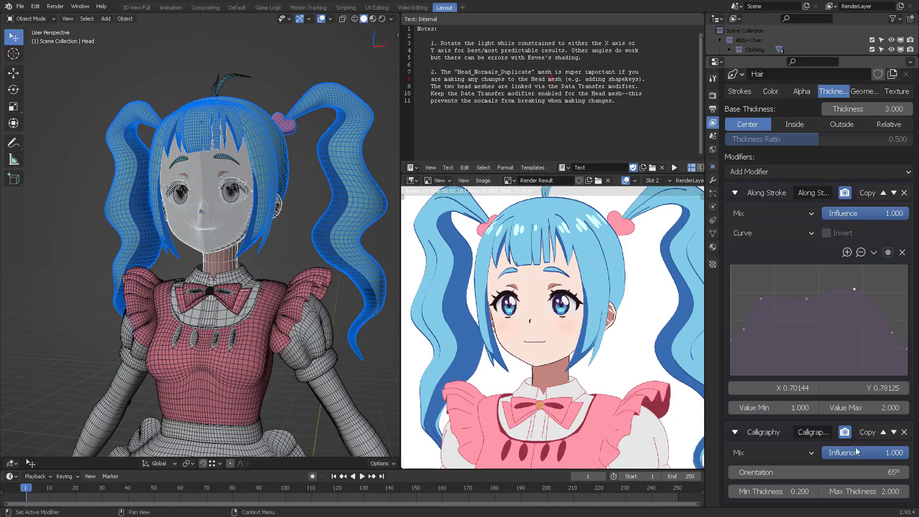
click(861, 472)
text(0)
key(Return)
key(F12)
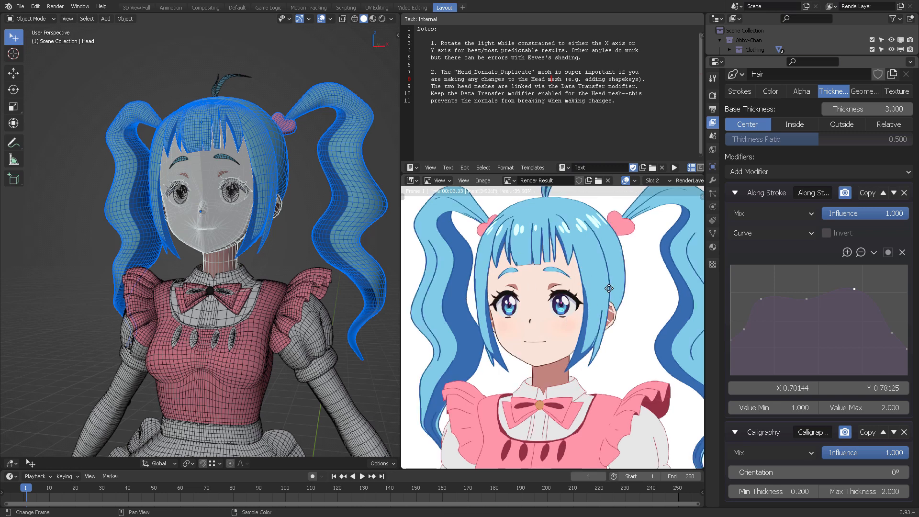
Set the Hair style's Along Stroke maximum value to 1.5 and minimum value to 0.5, and render the frame.
middle_drag(609, 282, 611, 299)
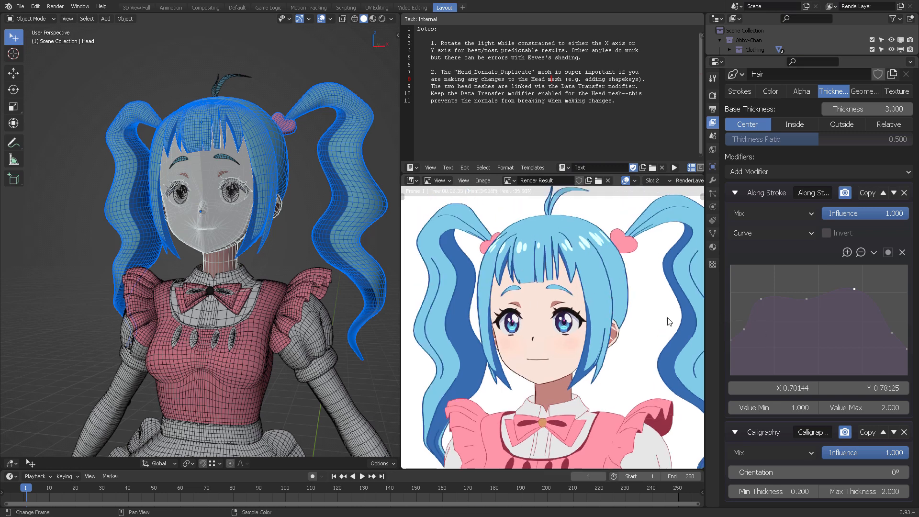
middle_drag(589, 230, 589, 220)
click(872, 408)
text(1.5)
key(Return)
click(801, 408)
text(0.5)
key(Return)
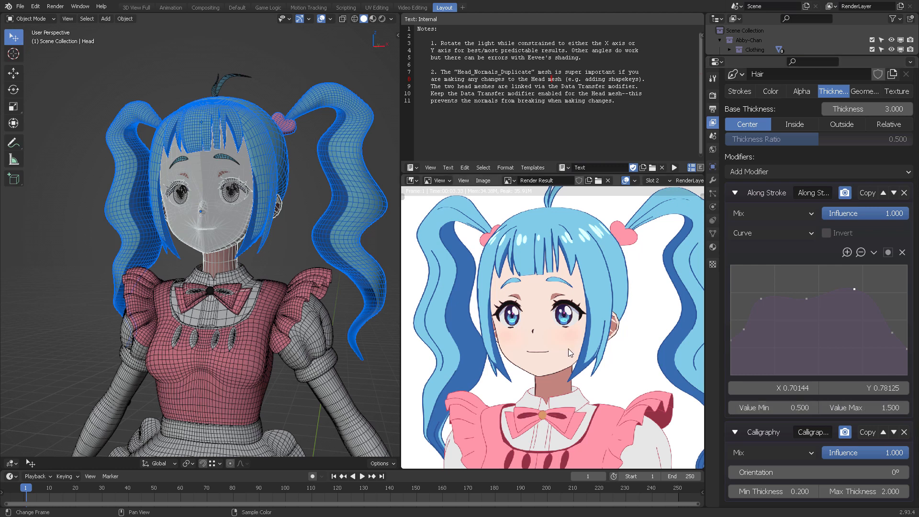
key(F12)
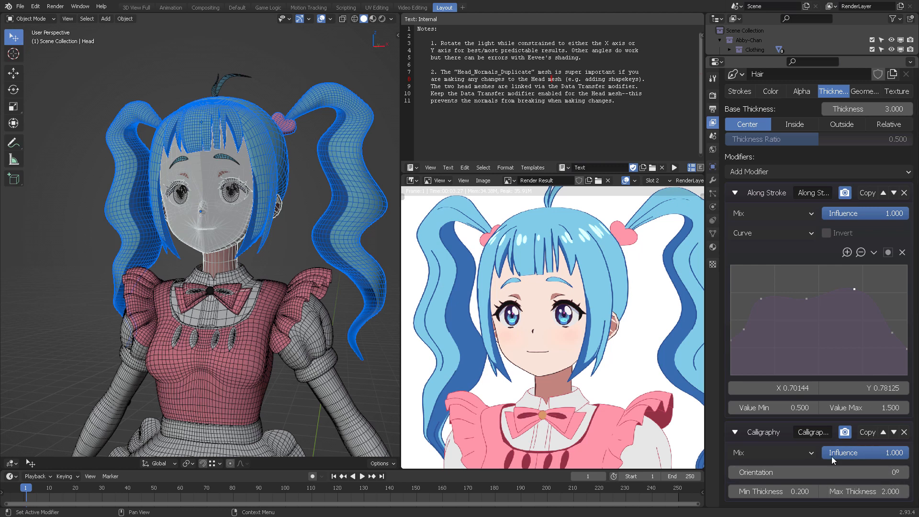
Lower the Hair style's Calligraphy influence to 0.606, set its maximum thickness to 1.1 and render the frame.
drag(891, 455, 858, 454)
key(F12)
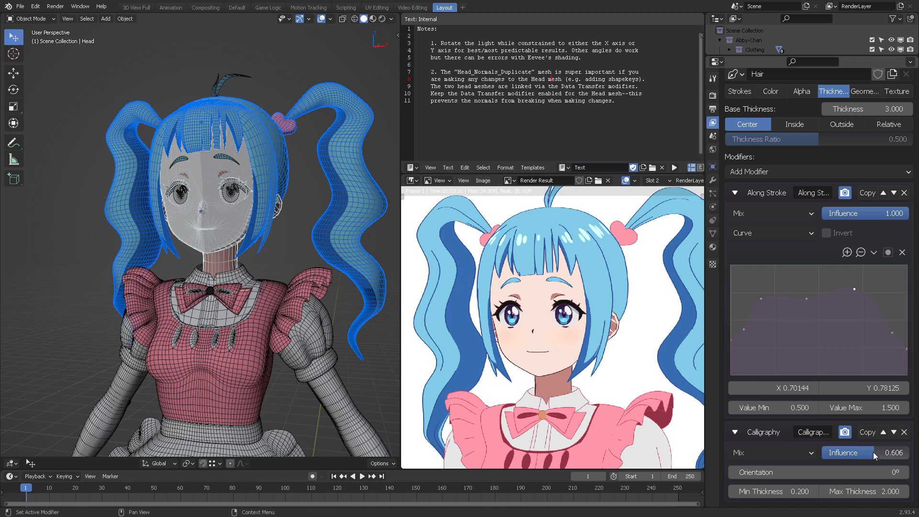
click(875, 491)
text(2.0)
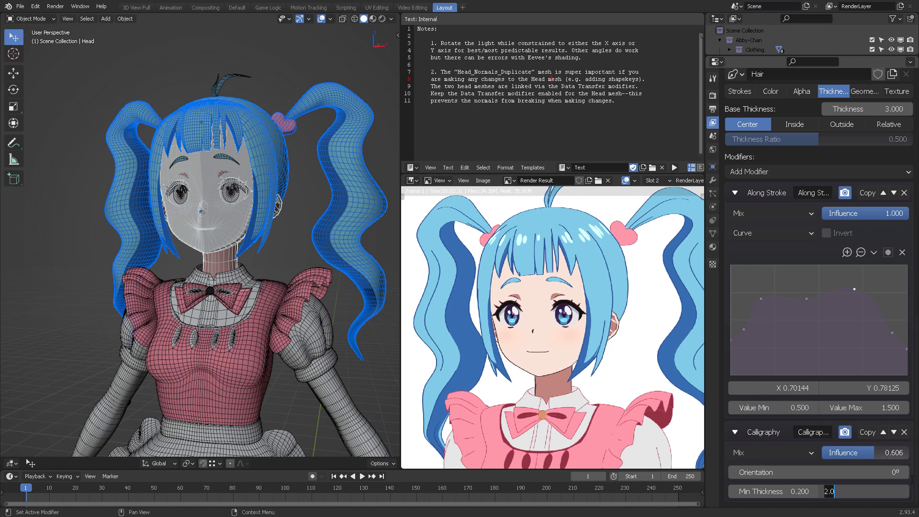
text(0)
text(1.1)
key(Return)
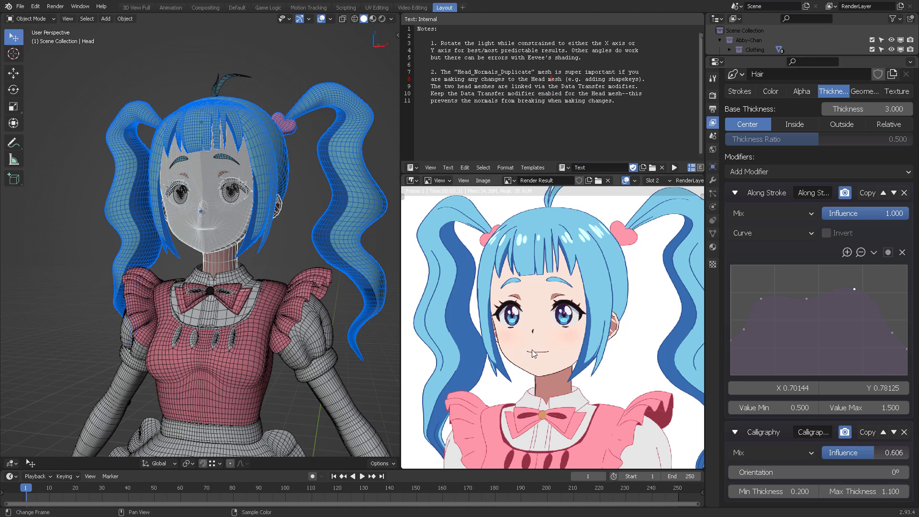
key(F12)
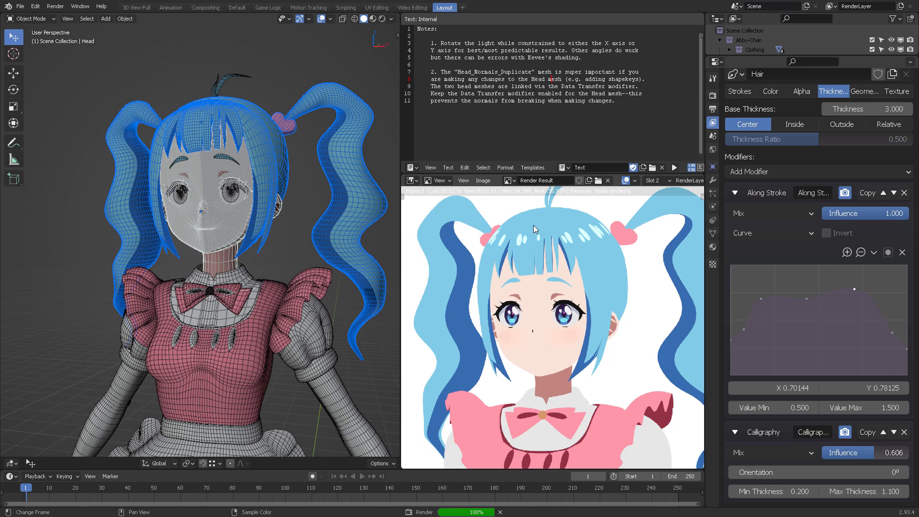
Examine the outlines of the bangs, pigtails, face and hair strands in the new render.
scroll(591, 268, up, 2)
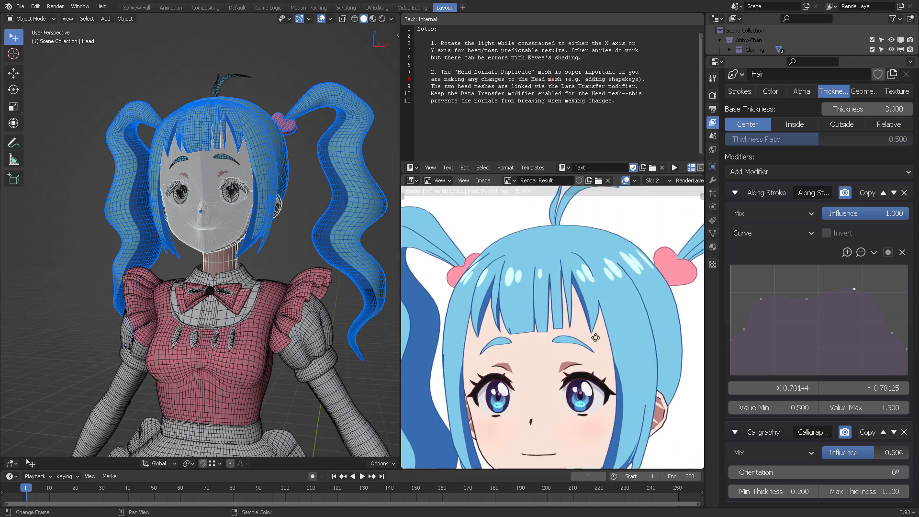
middle_drag(593, 341, 608, 275)
scroll(606, 345, down, 1)
middle_drag(591, 330, 598, 357)
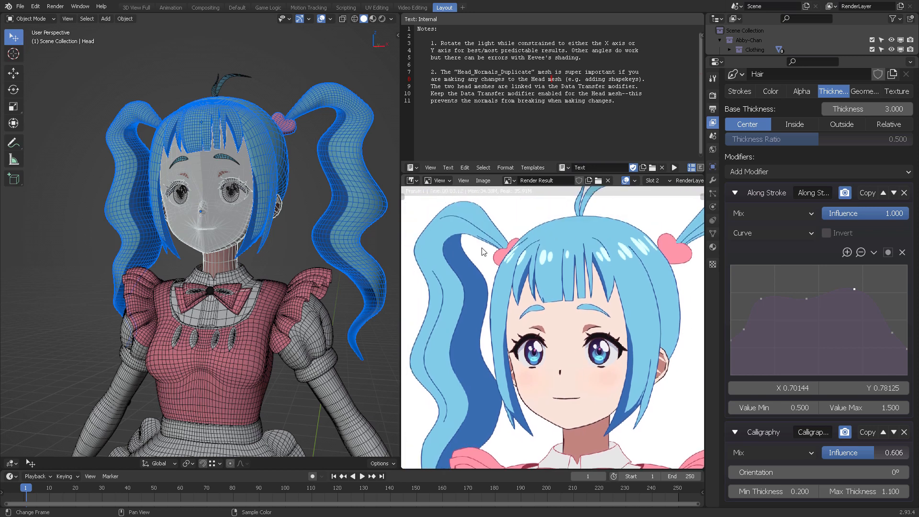
middle_drag(562, 252, 565, 244)
scroll(565, 244, down, 1)
middle_drag(631, 299, 583, 312)
scroll(582, 309, up, 3)
scroll(583, 275, up, 2)
middle_drag(512, 257, 589, 275)
scroll(597, 333, down, 2)
middle_drag(607, 375, 587, 262)
middle_drag(608, 316, 612, 368)
scroll(630, 334, down, 2)
scroll(612, 333, up, 1)
Set the Hair style's Calligraphy influence to 1.000 and orientation to 15°, and render the frame.
drag(893, 455, 907, 455)
key(F12)
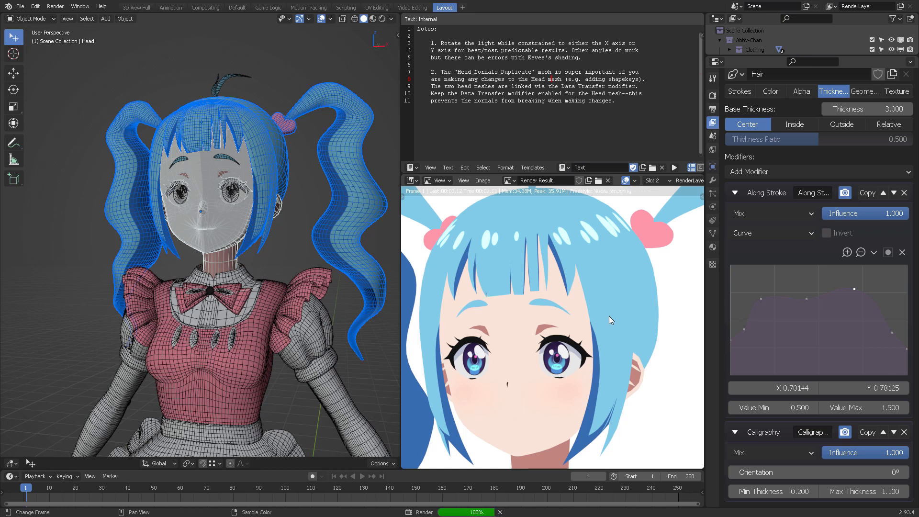
click(865, 470)
text(15)
key(Return)
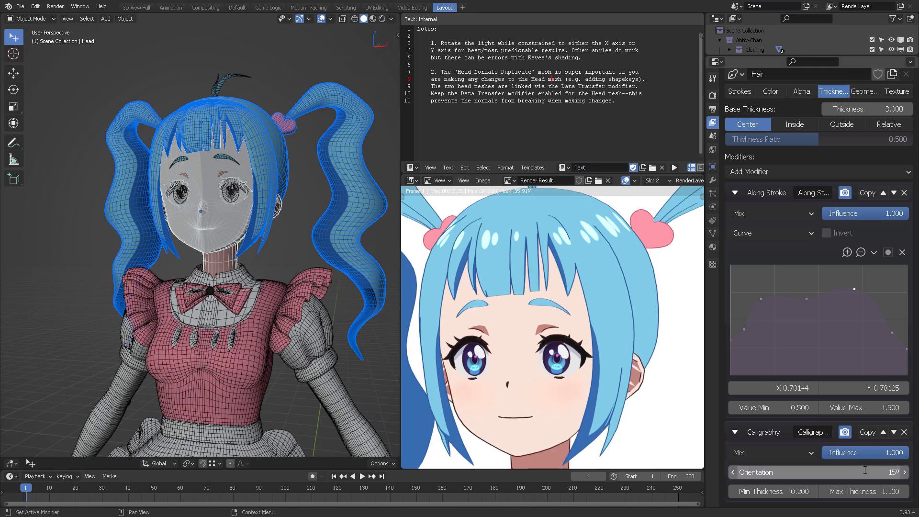
key(F12)
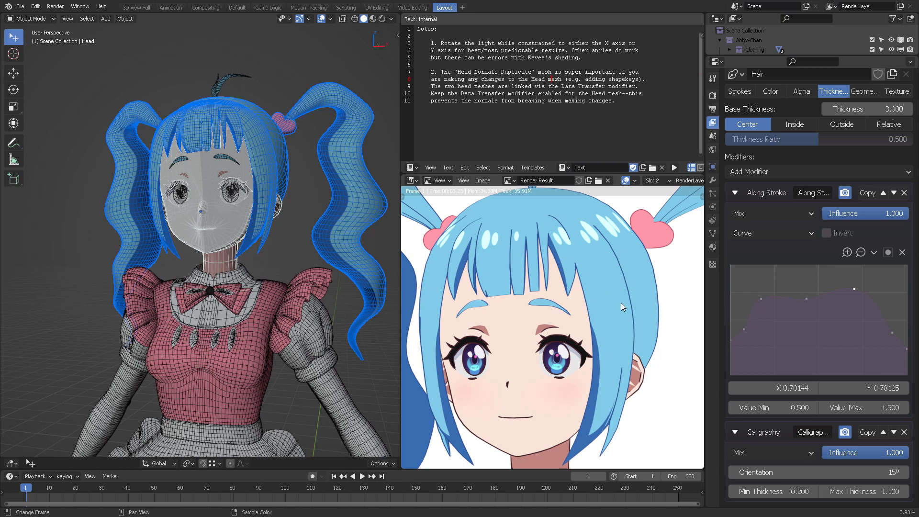
Examine the line work of the hair, face and dress across the latest render.
middle_drag(541, 268, 579, 277)
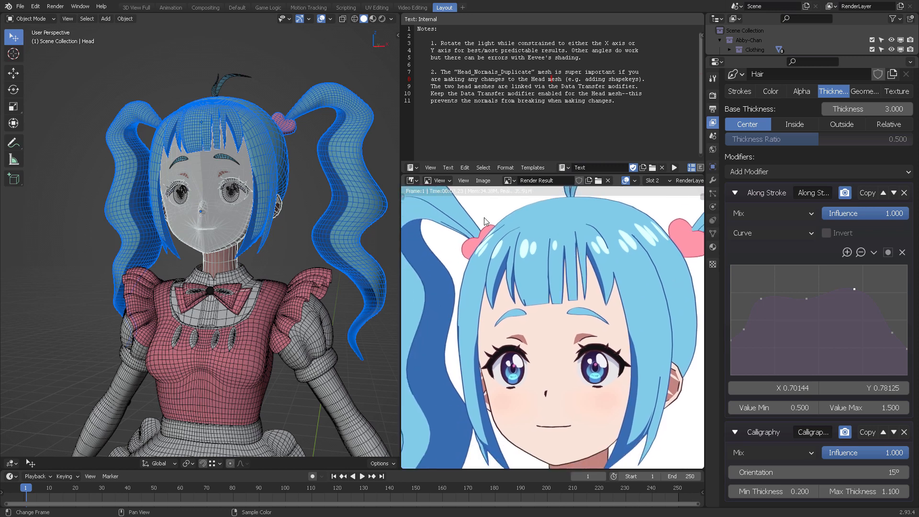
middle_drag(536, 219, 572, 236)
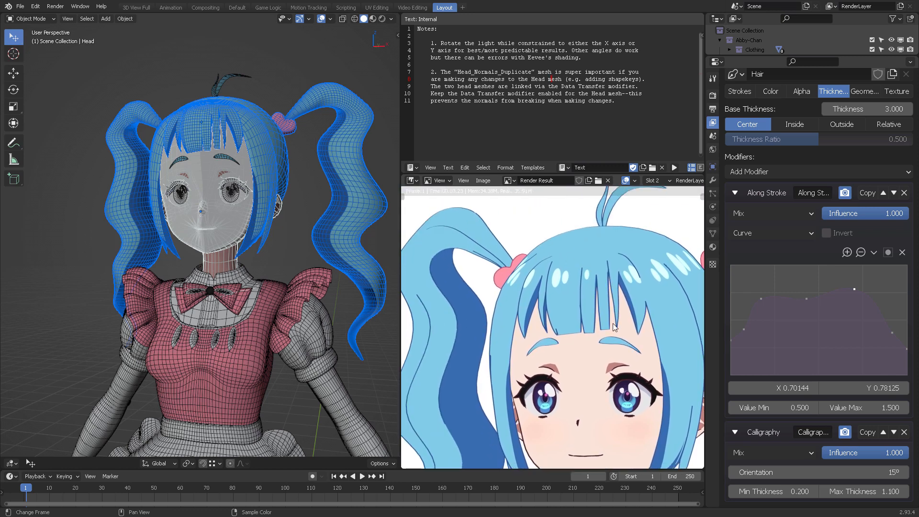
middle_drag(567, 298, 534, 271)
scroll(618, 316, down, 2)
middle_drag(618, 316, 582, 271)
scroll(620, 311, down, 1)
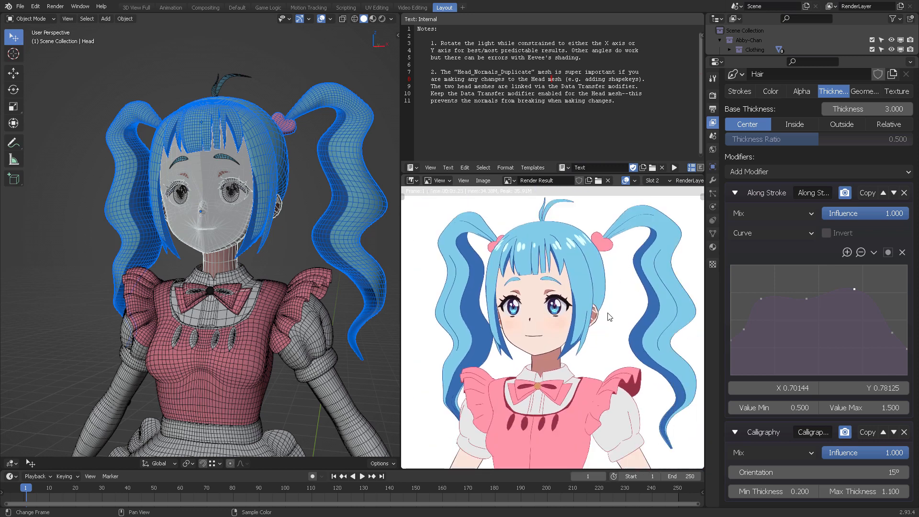
middle_drag(624, 307, 614, 252)
middle_drag(618, 349, 621, 287)
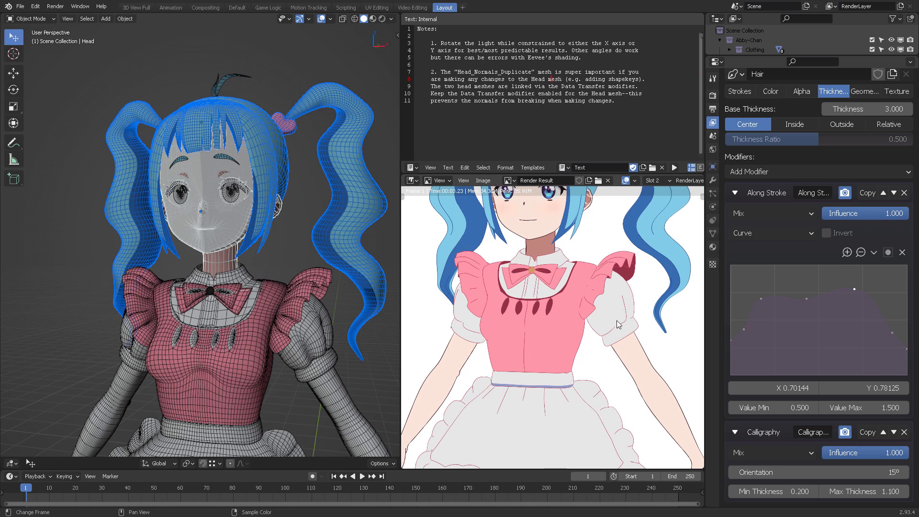
Examine the outlines of the sleeves, skirt, face, bangs and pigtails in the render, from close up to the full figure.
scroll(615, 333, down, 2)
middle_drag(612, 351, 614, 378)
scroll(604, 311, up, 1)
mouse_move(599, 290)
middle_down()
mouse_move(609, 339)
mouse_move(597, 301)
middle_up()
scroll(607, 305, up, 2)
scroll(603, 312, down, 1)
scroll(562, 311, up, 2)
middle_drag(549, 320, 610, 306)
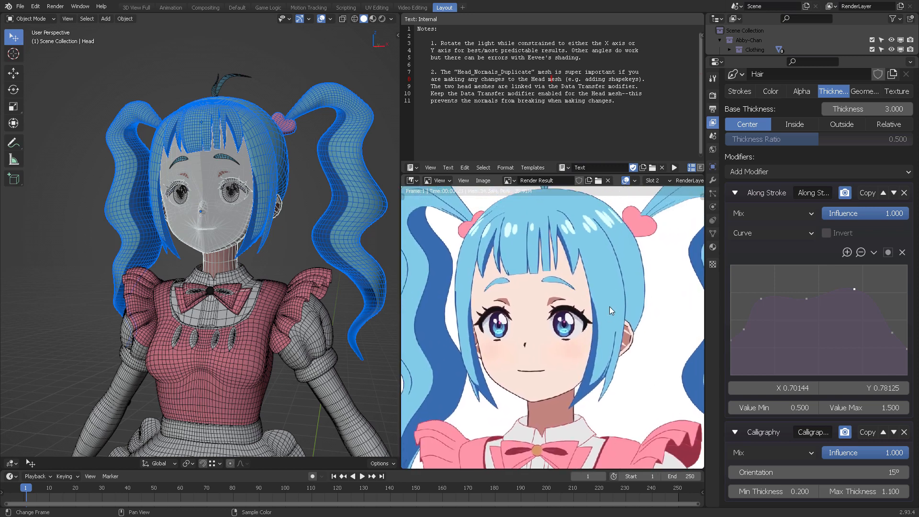
scroll(610, 307, up, 1)
scroll(632, 306, down, 4)
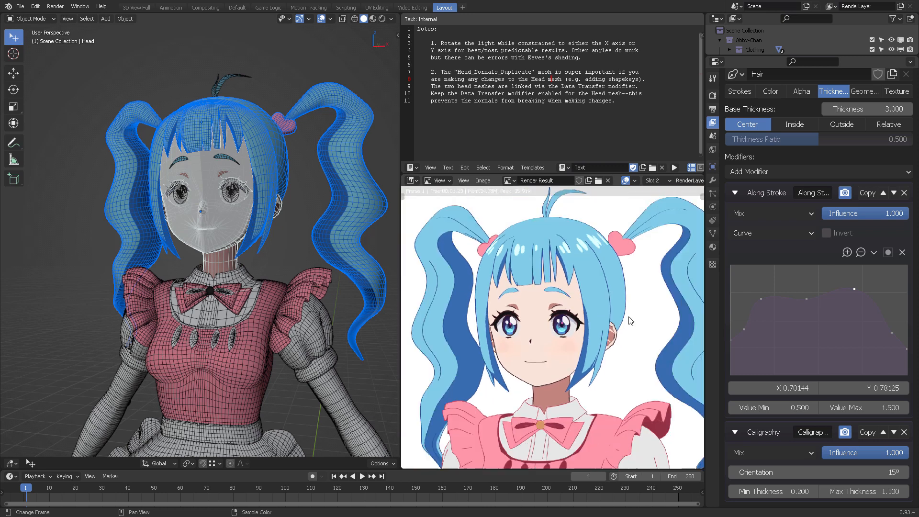
scroll(614, 285, up, 1)
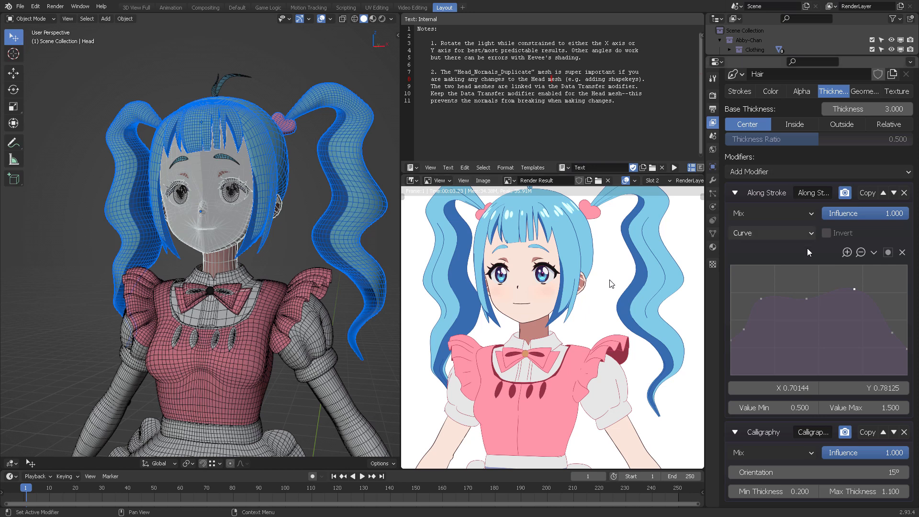
scroll(804, 245, up, 15)
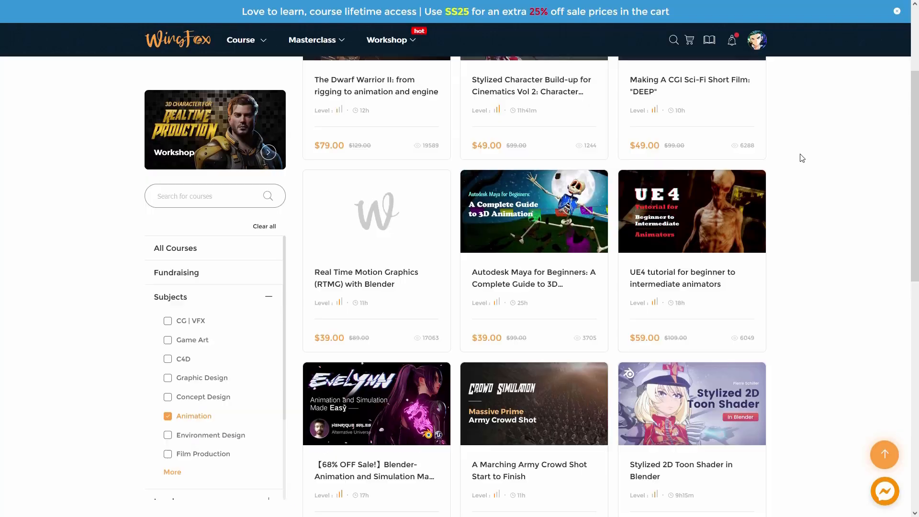
Switch to the WingFox website, browse its animation courses and look over the Stylized 2D Toon Shader in Blender course page.
scroll(802, 158, down, 1)
scroll(802, 158, down, 1)
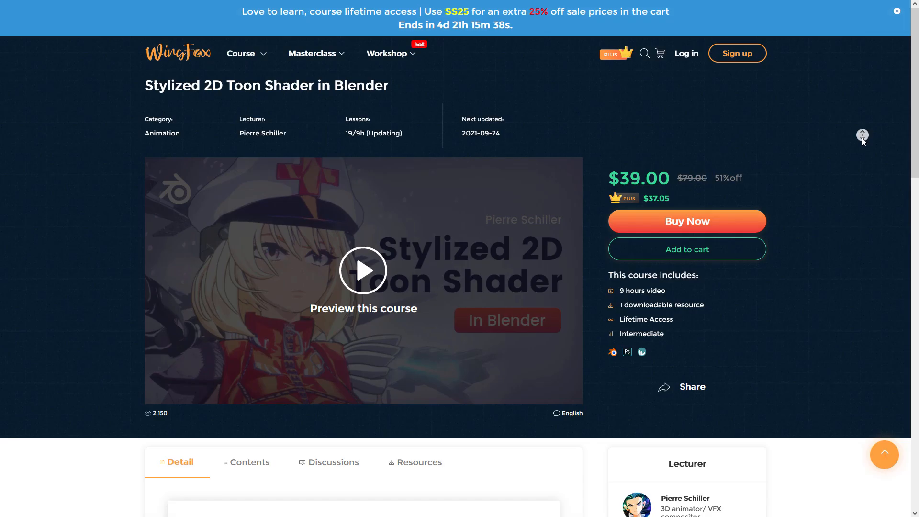
scroll(861, 145, down, 1)
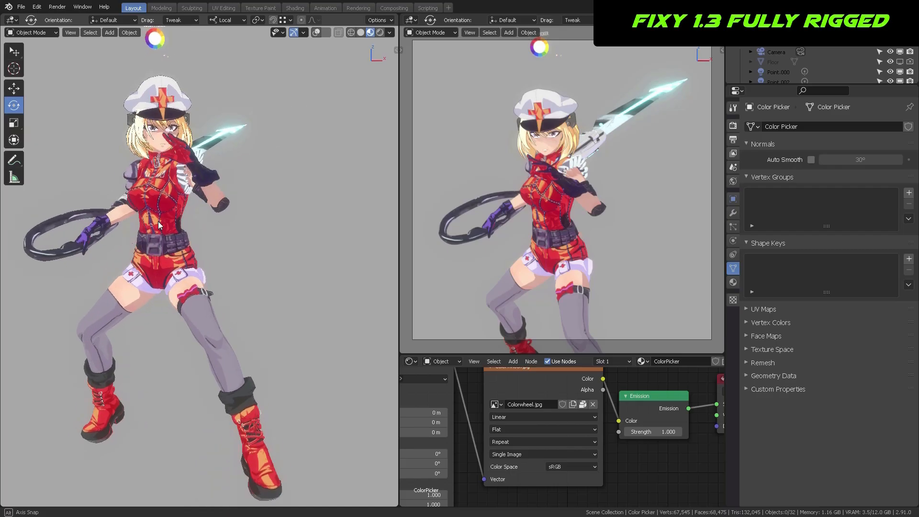
In the Blue Eyes White Dragon scene in Blender, hide the viewport overlays and switch the viewport to solid shading.
middle_drag(158, 221, 228, 221)
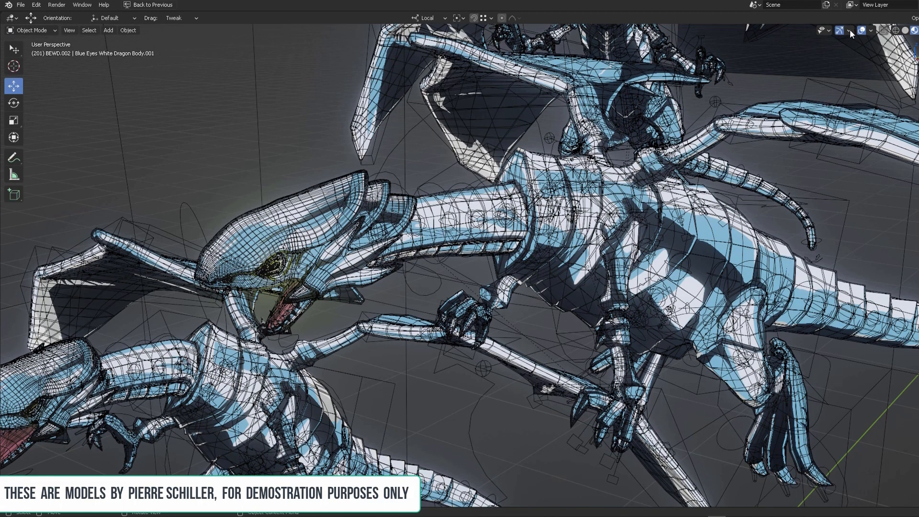
click(861, 31)
click(904, 30)
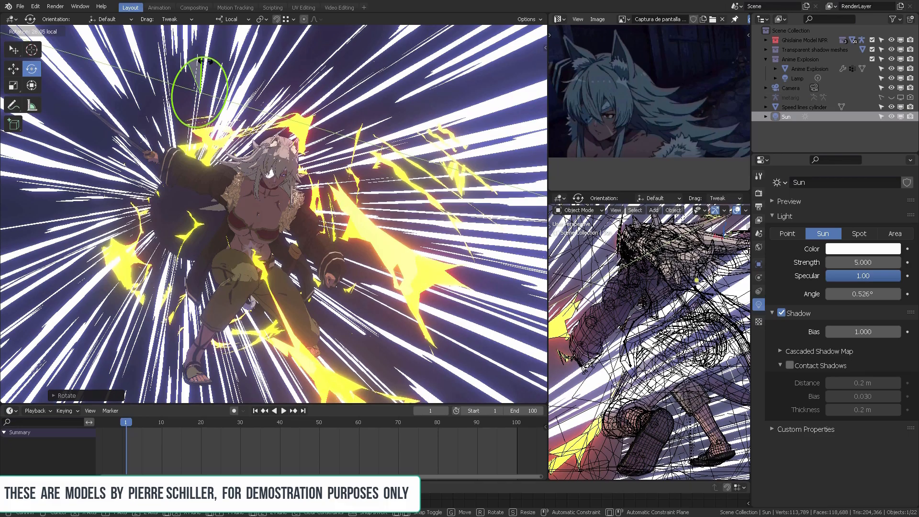
Rotate the Sun light in the character scene with the anime explosion and speed lines.
drag(206, 59, 165, 67)
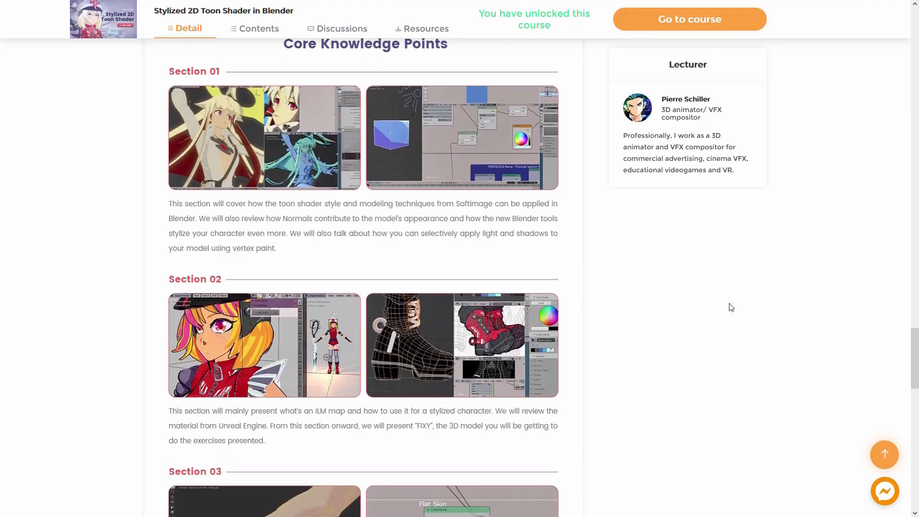
Read the WingFox course's Core Knowledge Points and the 3DCineTV blog post on the Stylized 2D Toon Shader updates.
scroll(731, 307, down, 2)
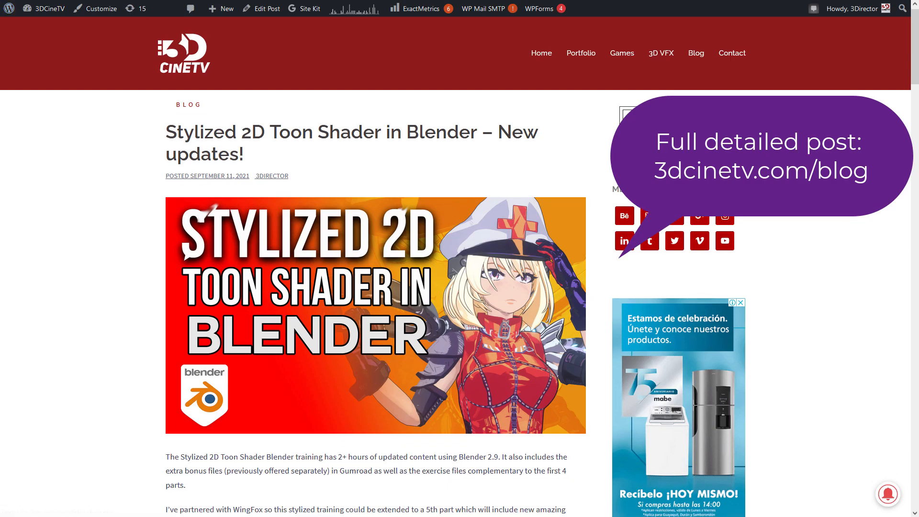
scroll(376, 311, down, 2)
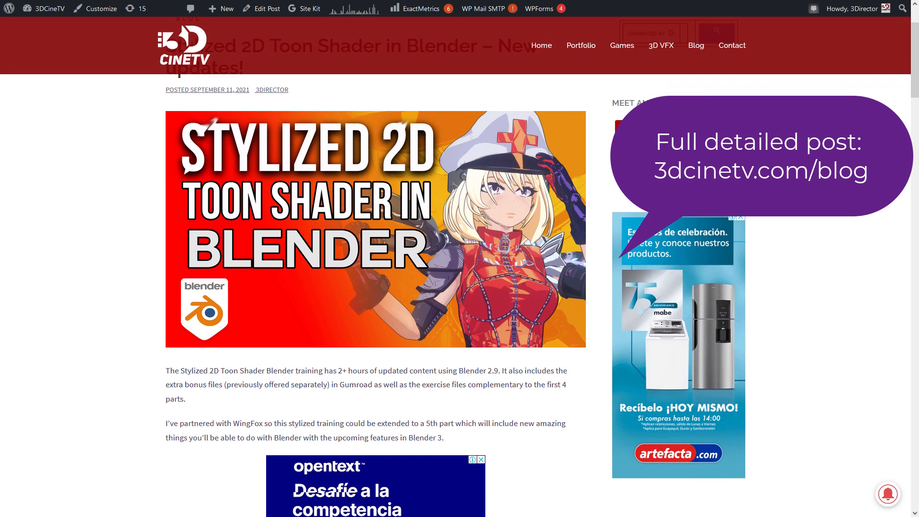
scroll(376, 311, down, 2)
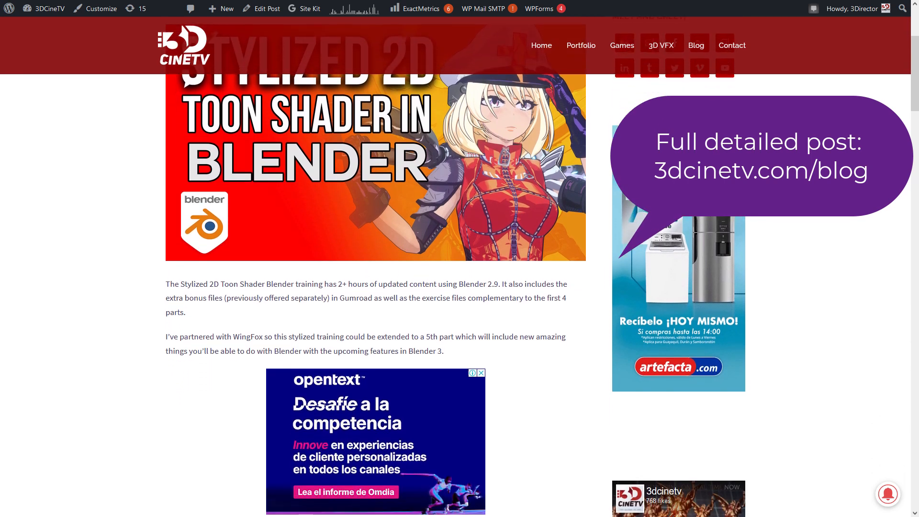
scroll(376, 311, down, 2)
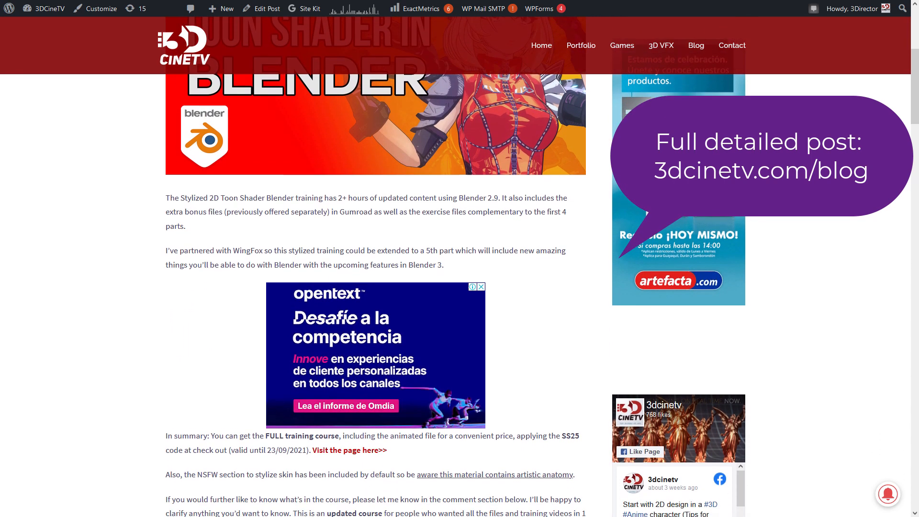
scroll(376, 311, down, 2)
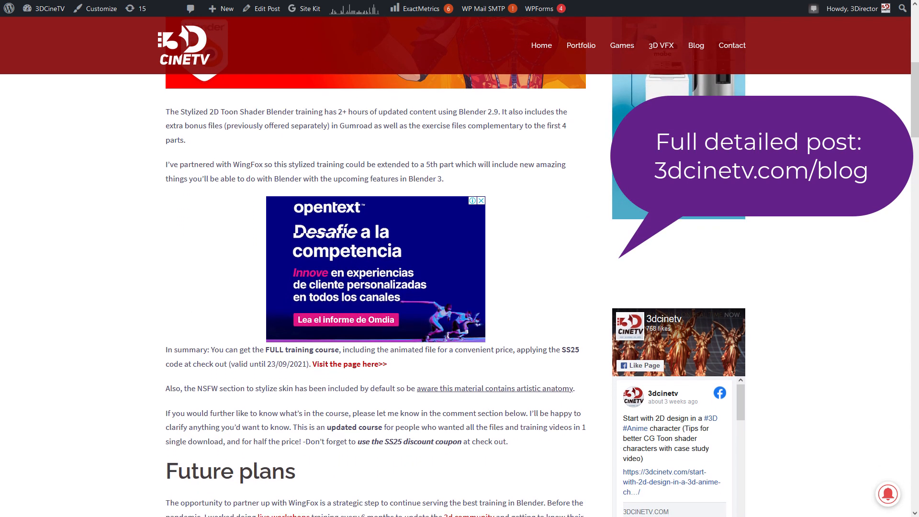
scroll(375, 311, down, 2)
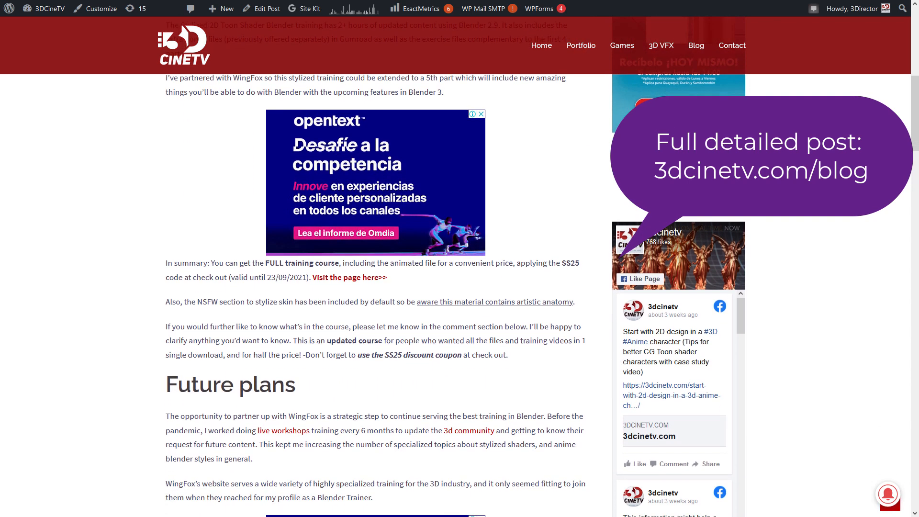
scroll(375, 311, down, 1)
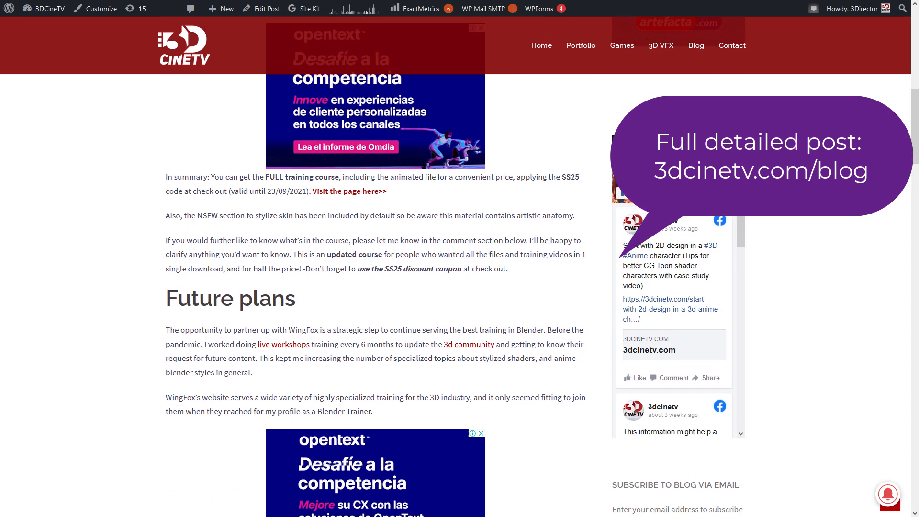
scroll(831, 204, down, 2)
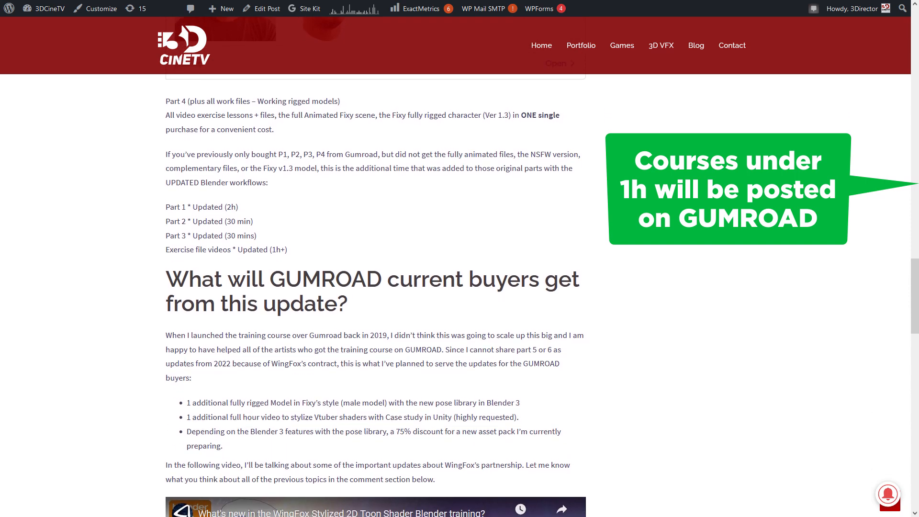
scroll(827, 188, down, 1)
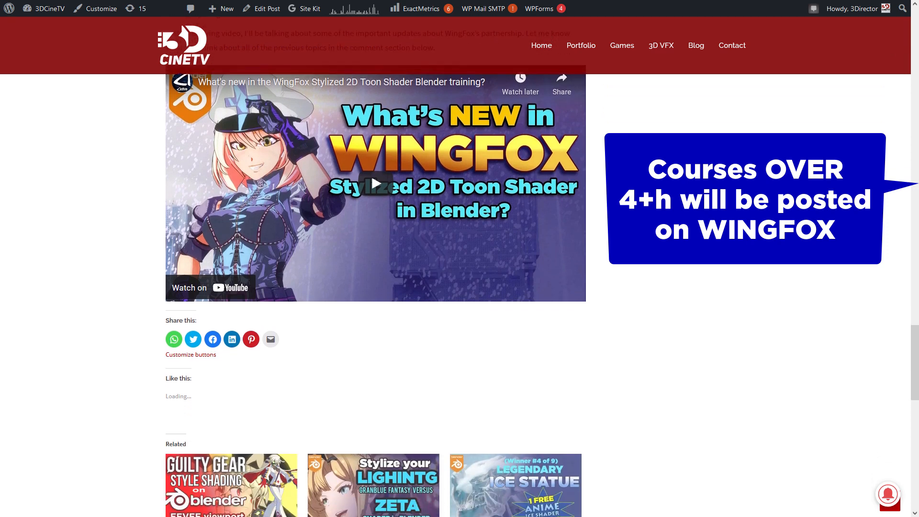
Review the blog post's section for current Gumroad buyers, its embedded video, the related posts and the comment area.
scroll(815, 223, up, 2)
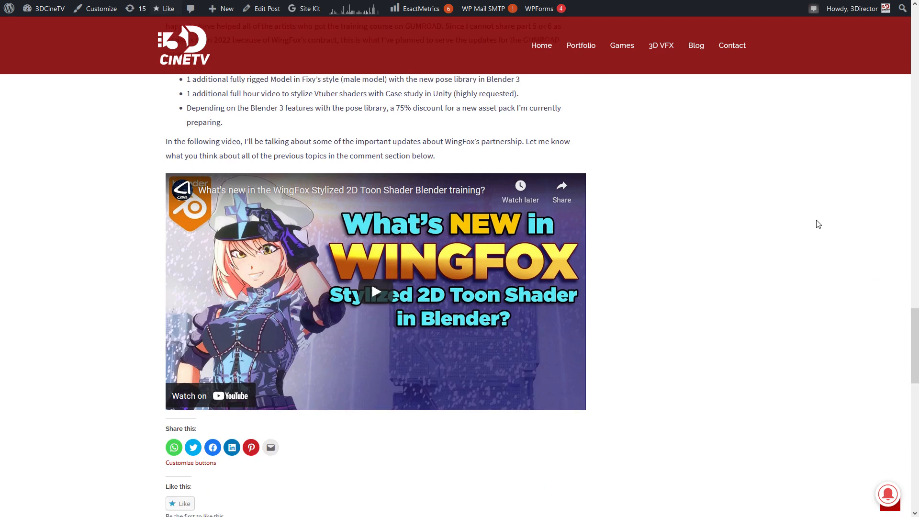
scroll(818, 224, up, 2)
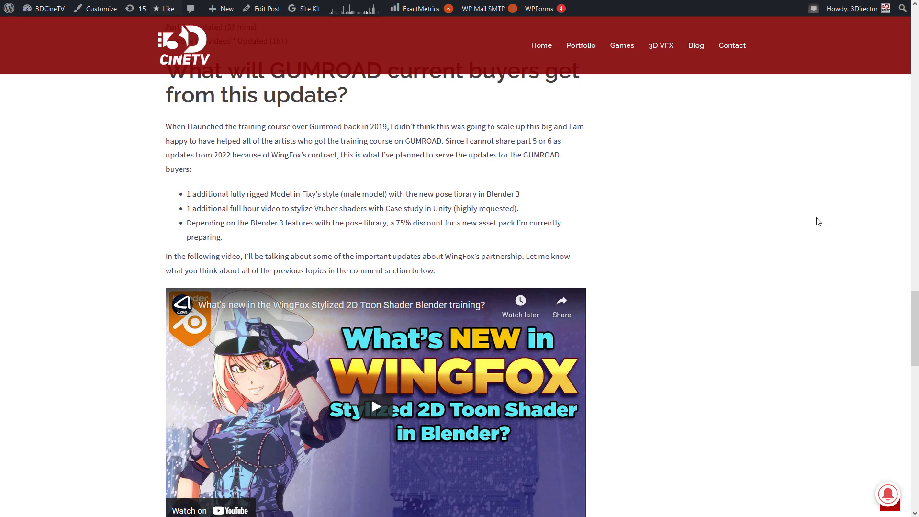
scroll(817, 223, down, 8)
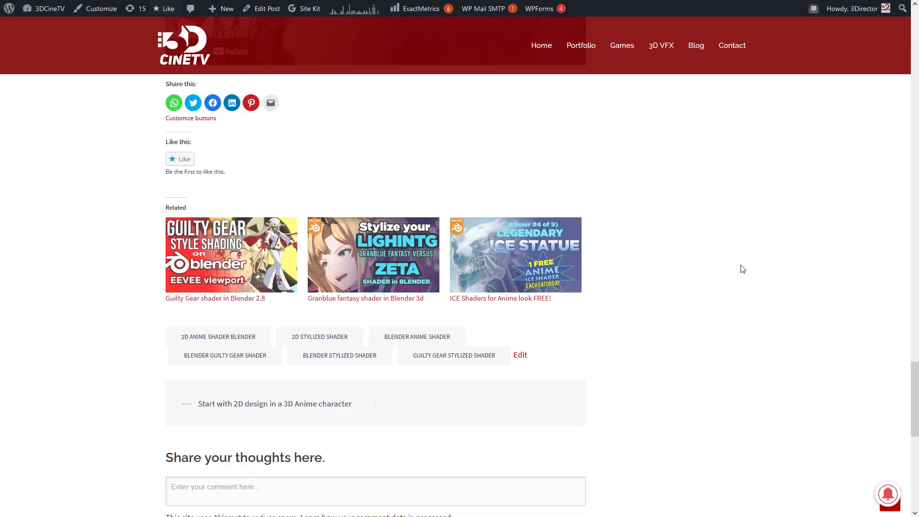
scroll(742, 268, down, 5)
click(285, 211)
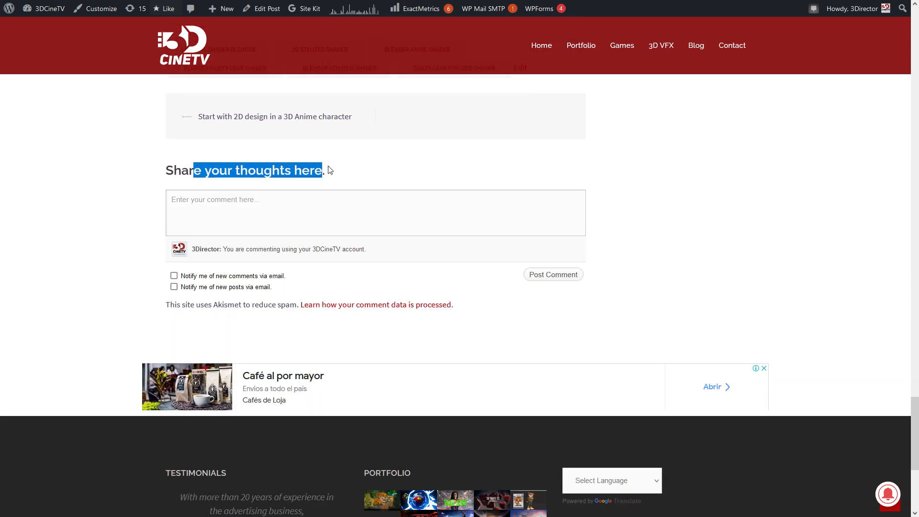
scroll(732, 221, up, 7)
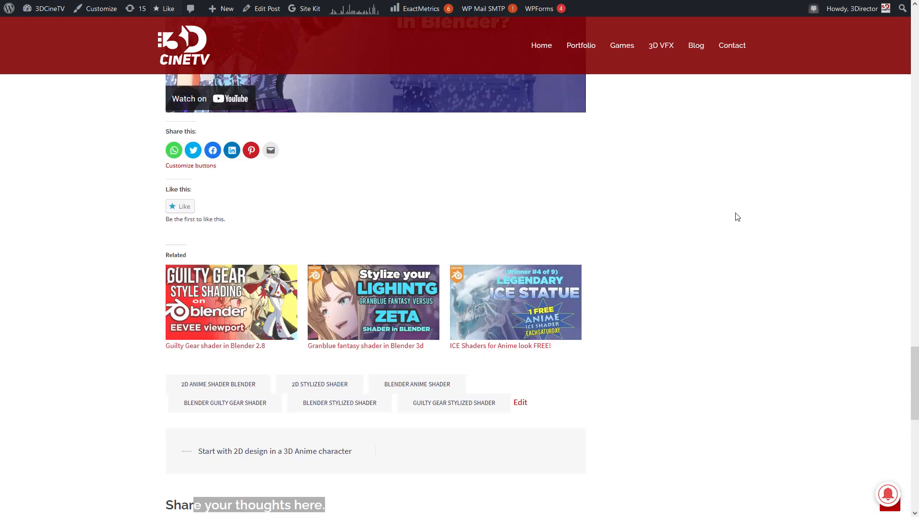
scroll(736, 217, up, 5)
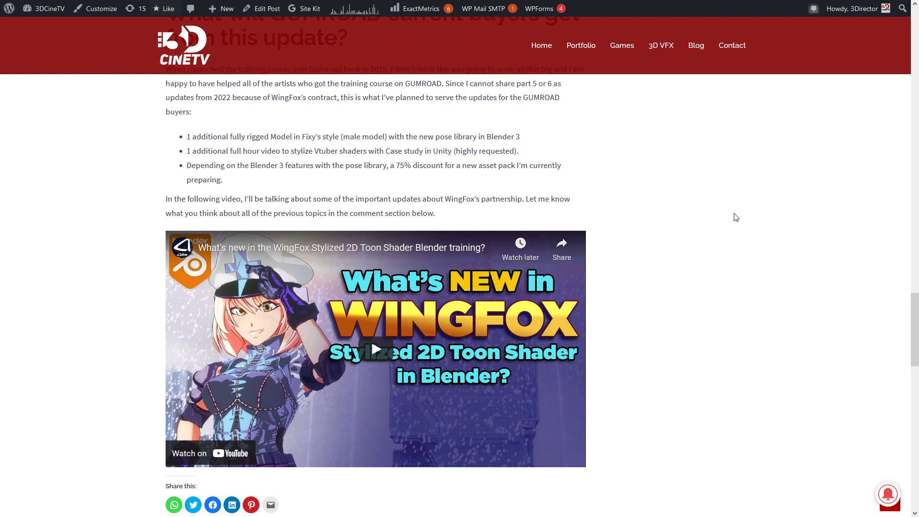
scroll(736, 218, up, 2)
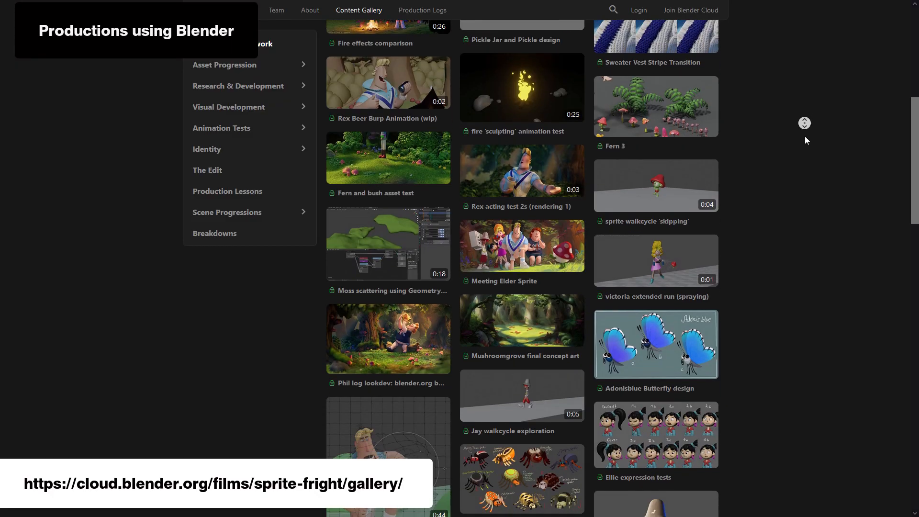
In the Blender Cloud Sprite Fright gallery, view the Meeting Elder Sprite artwork and go on to the Ellie expression tests.
scroll(804, 136, down, 3)
click(522, 382)
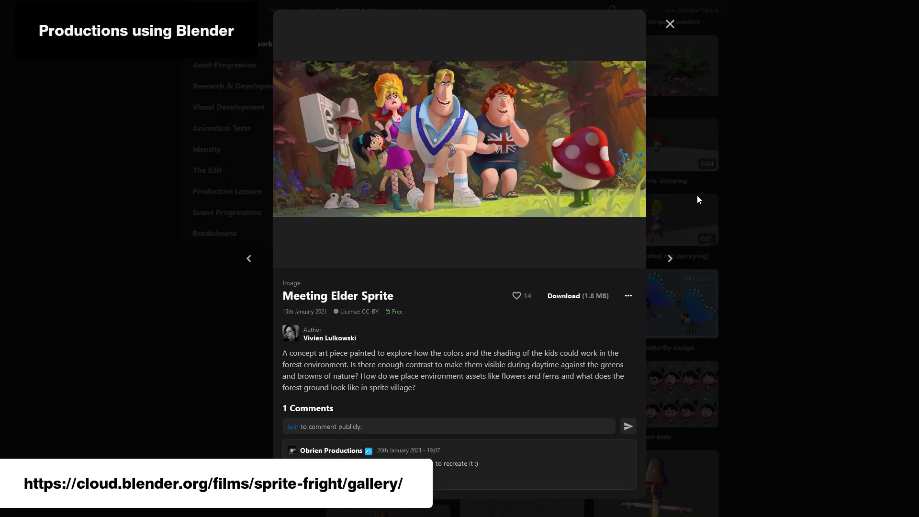
key(Right)
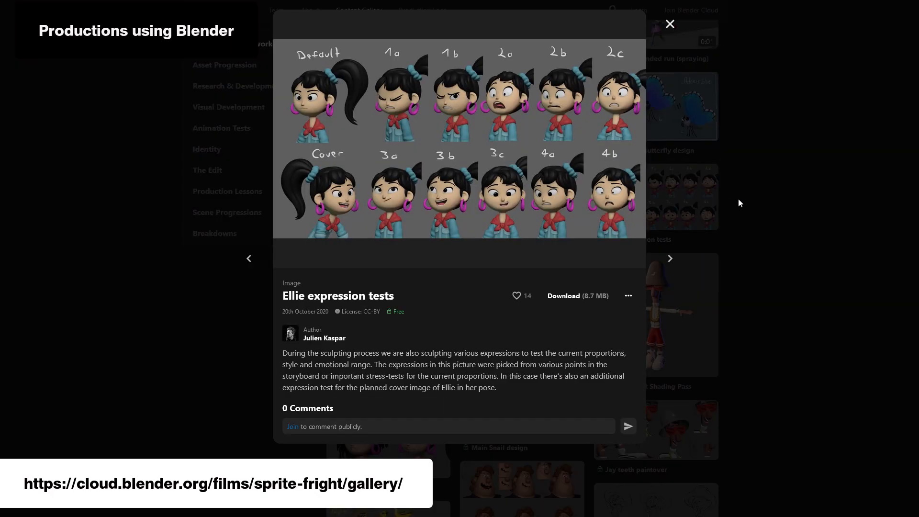